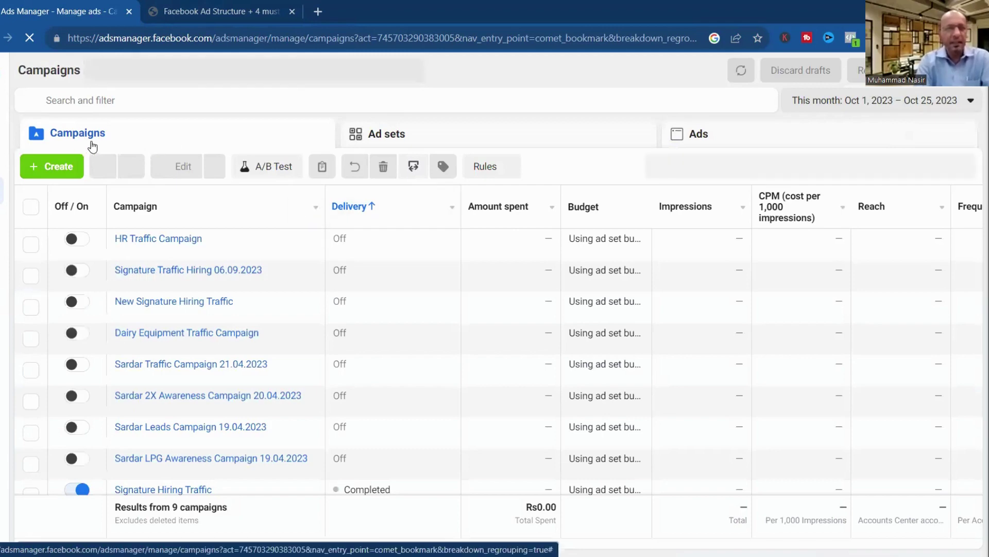
Look through the current account's ad sets and ads lists, ending back on the campaigns list.
left_click(448, 147)
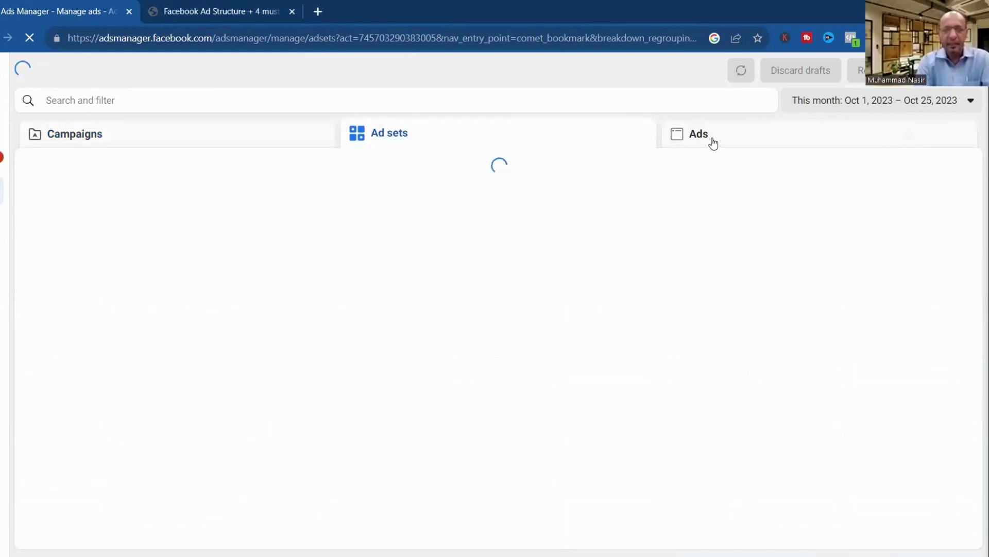
left_click(713, 143)
left_click(525, 139)
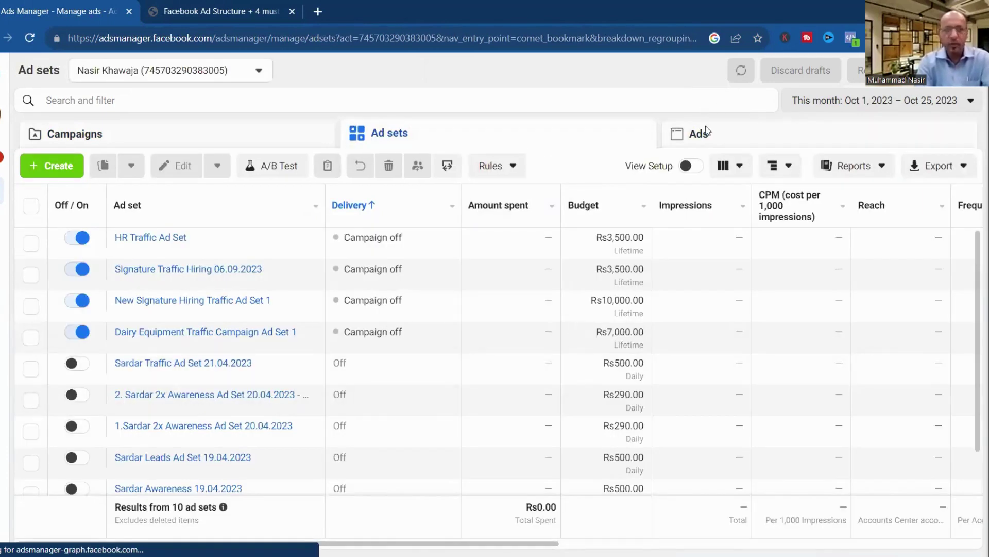
left_click(711, 143)
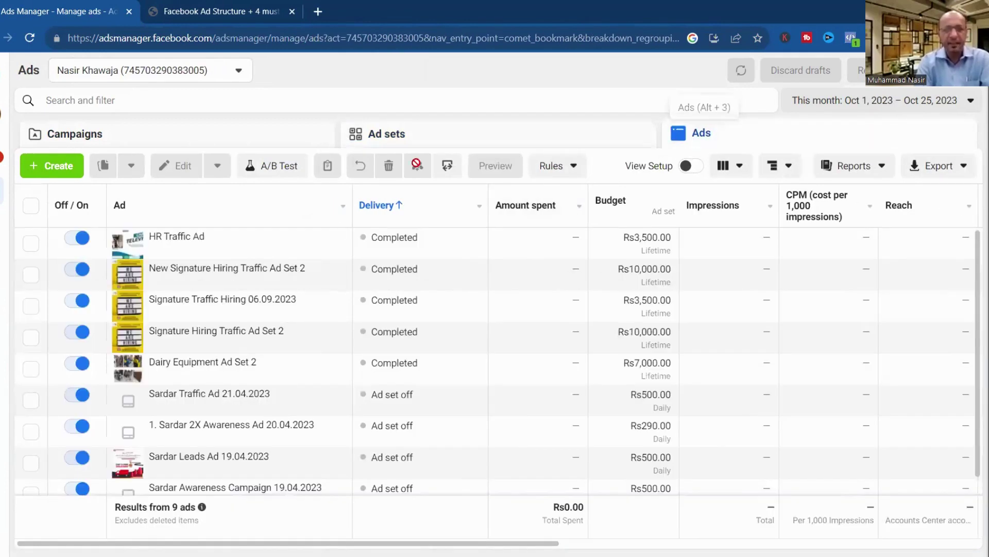
left_click(436, 143)
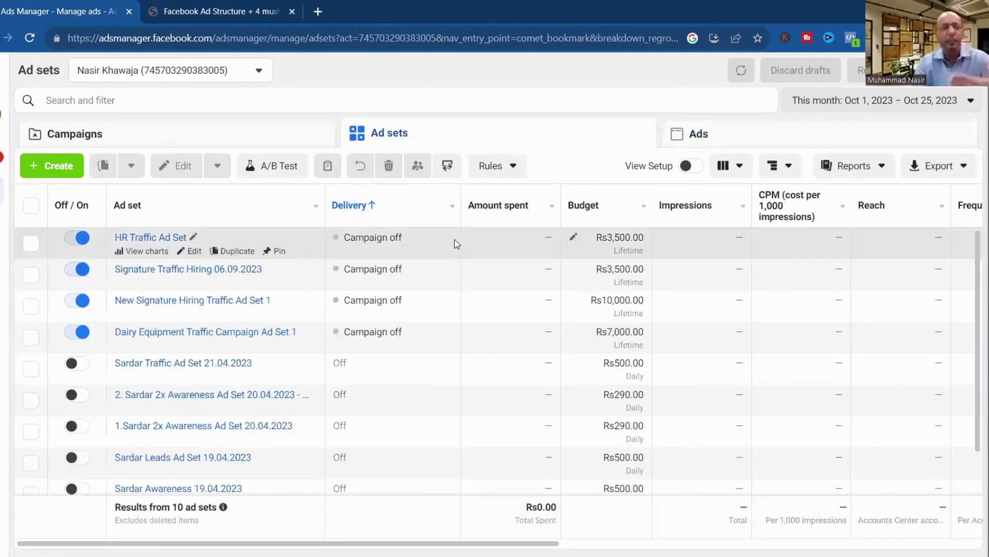
left_click(224, 146)
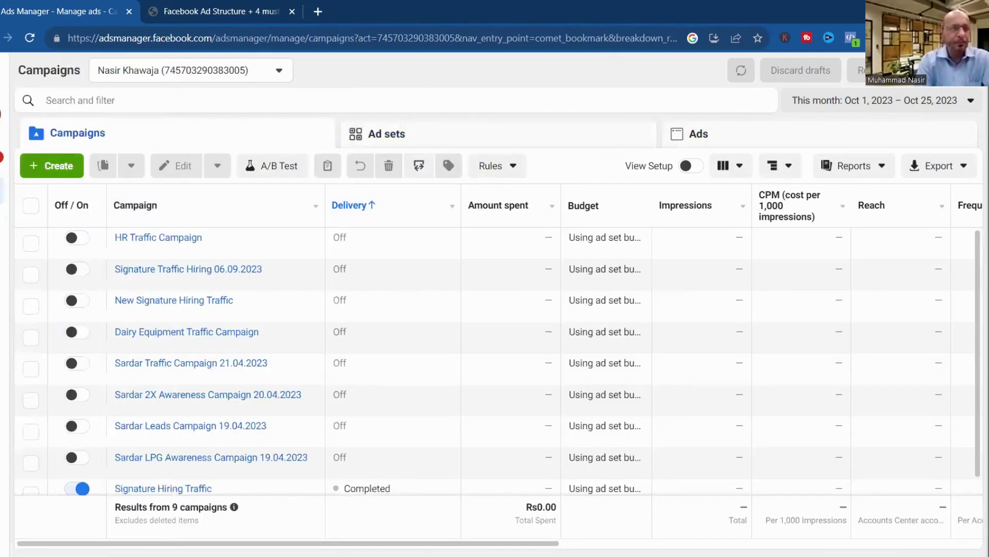
Expand the full list of ad accounts and switch to the DGM Pakistan Digital Marketing account.
left_click(206, 70)
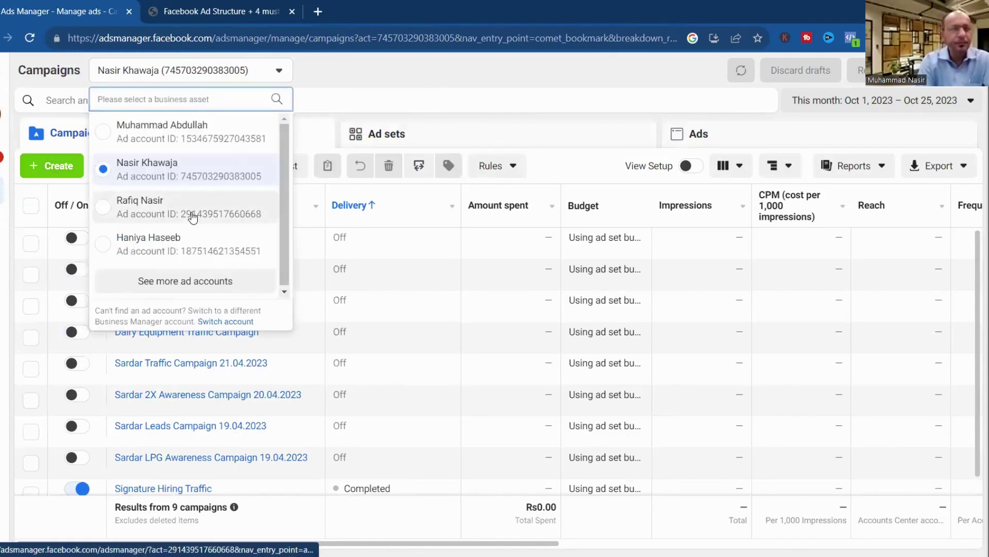
scroll(280, 238, "down", 1)
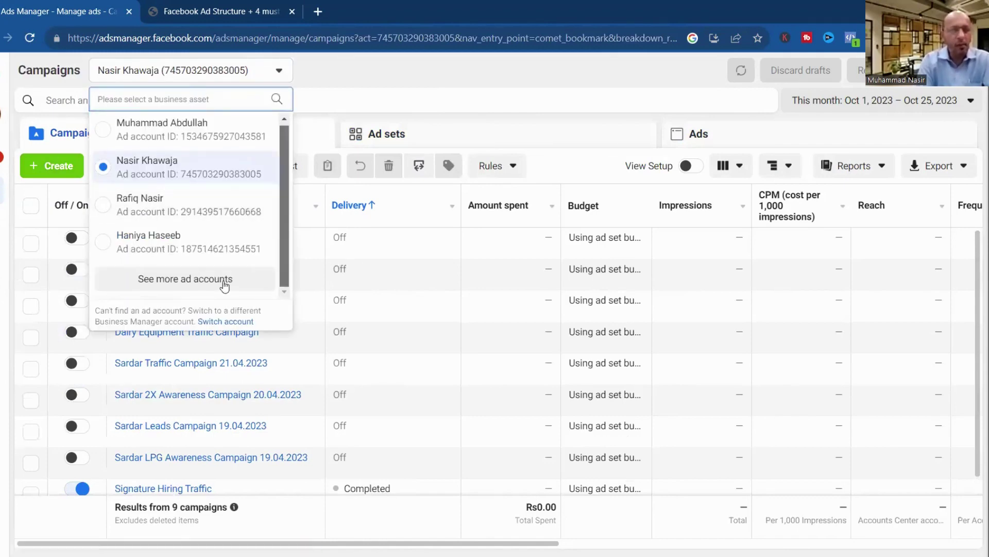
left_click(224, 282)
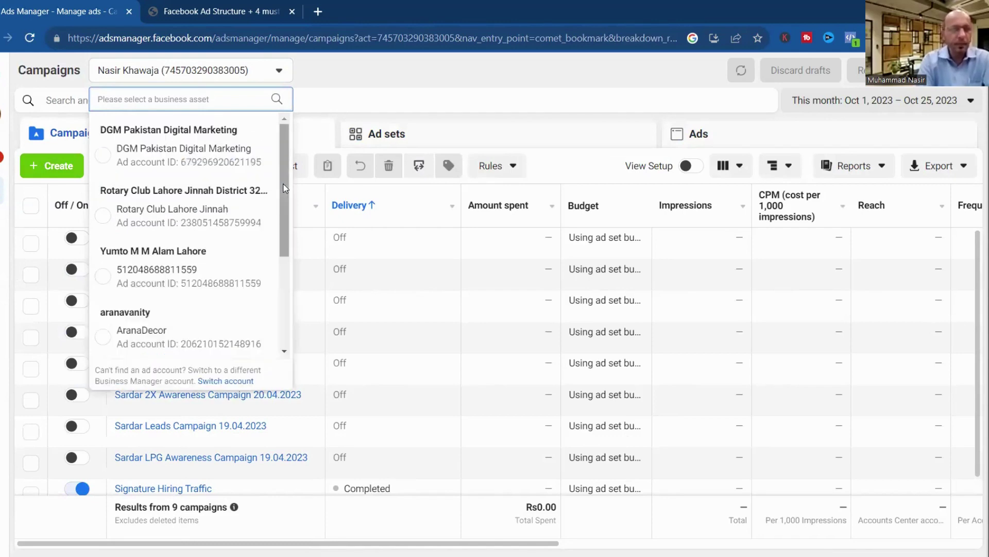
scroll(287, 268, "down", 3)
scroll(286, 356, "down", 2)
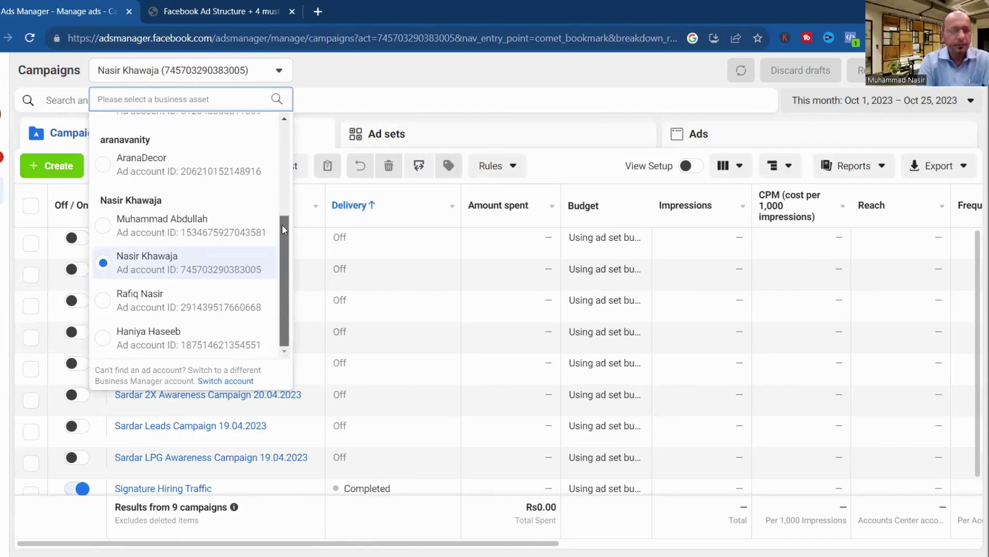
scroll(281, 195, "up", 3)
scroll(210, 176, "up", 1)
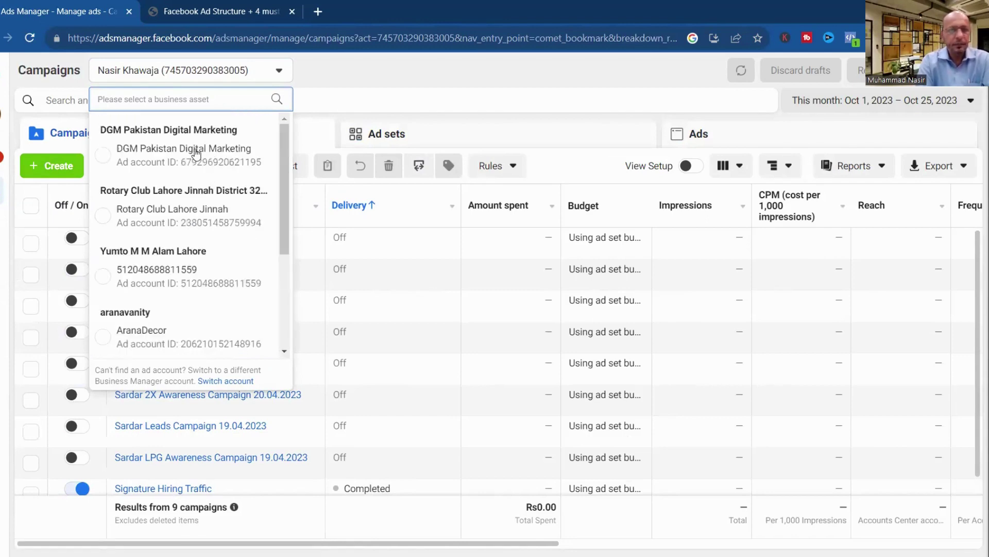
left_click(195, 149)
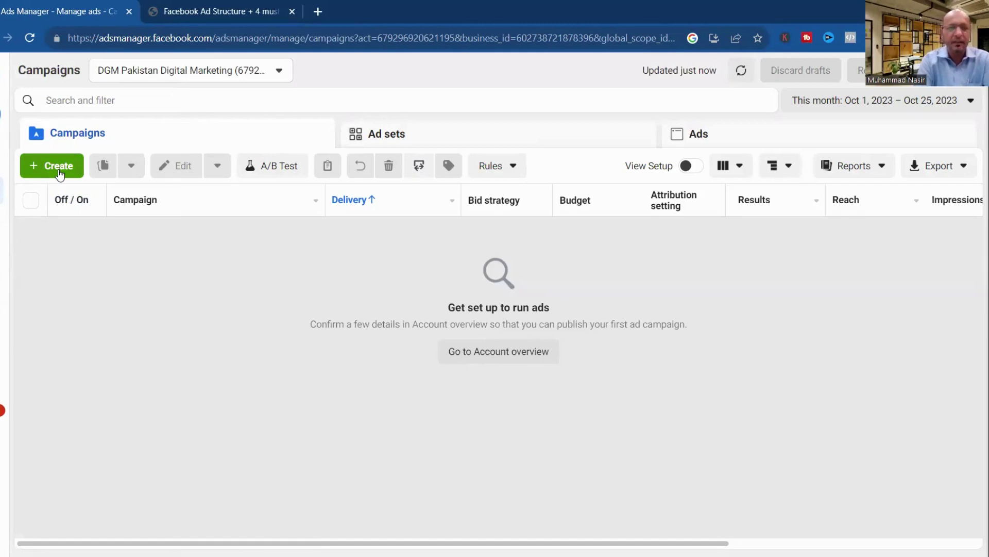
Create a new campaign with the Auction buying type and the Awareness objective.
left_click(60, 168)
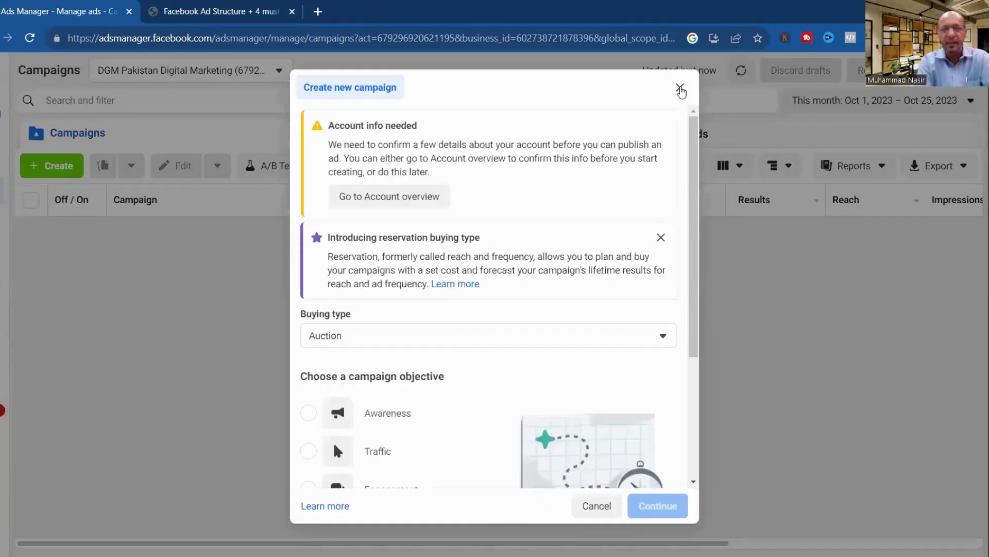
left_click(680, 87)
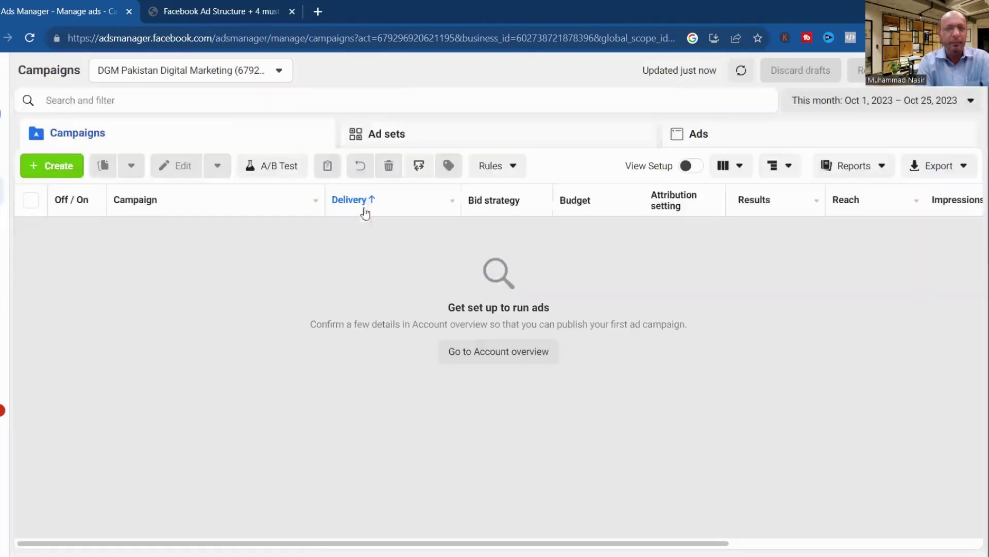
left_click(59, 170)
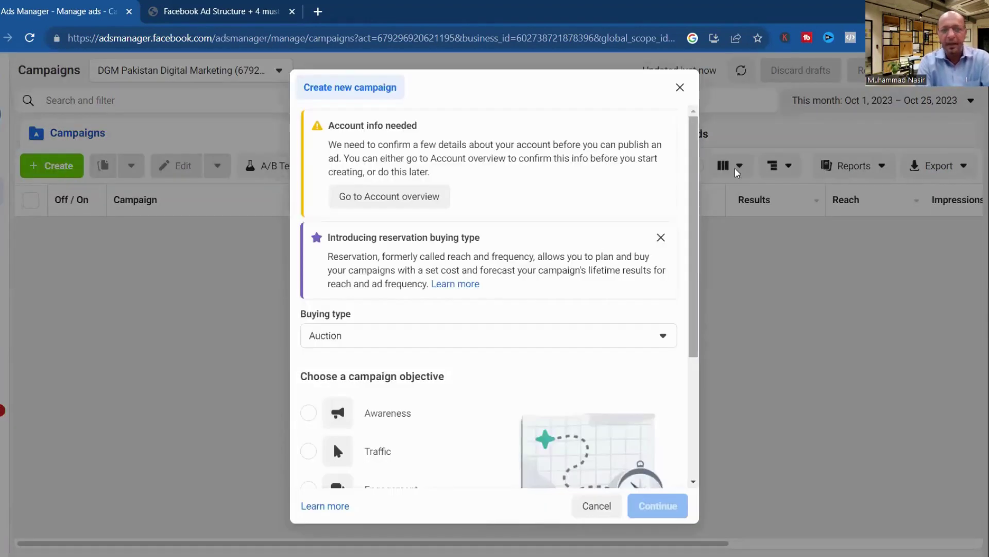
scroll(694, 232, "down", 3)
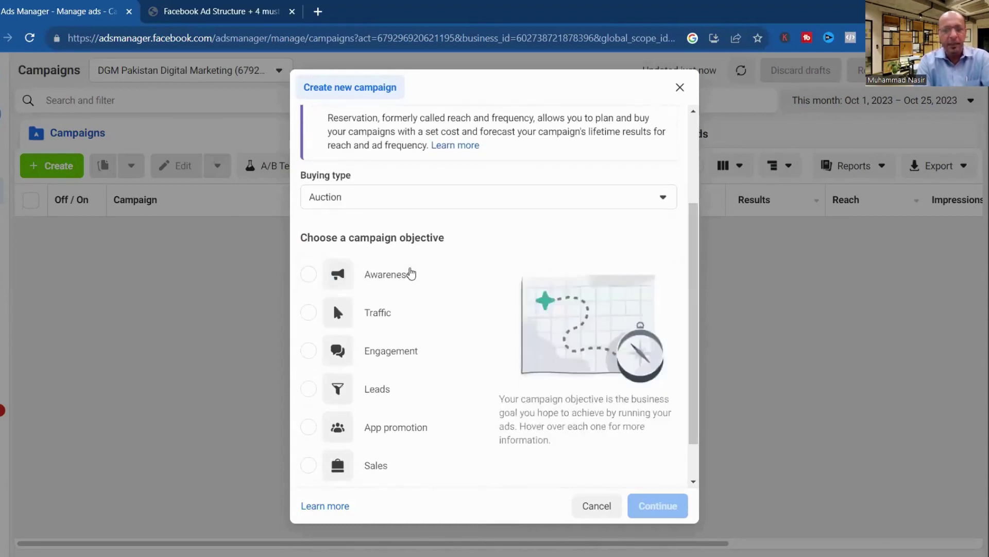
left_click(382, 280)
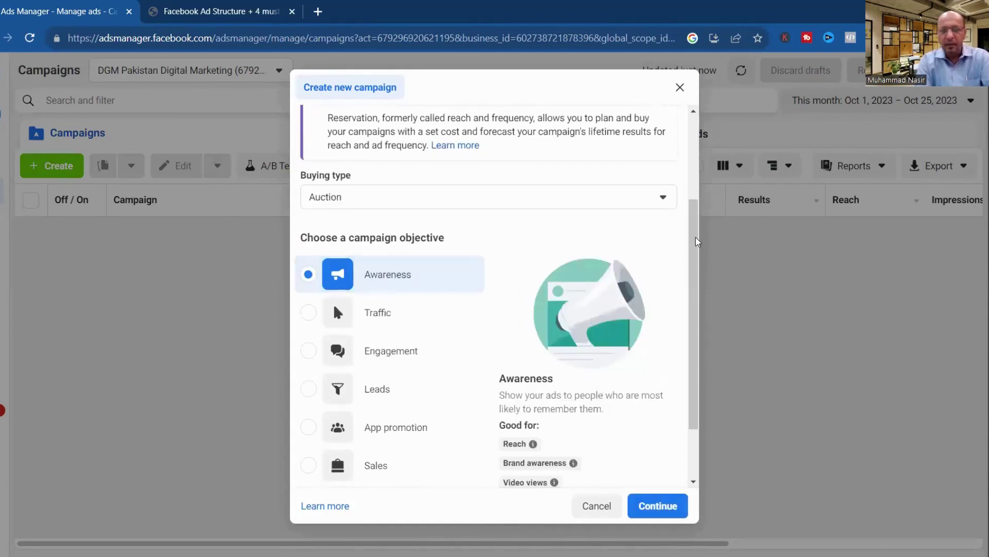
left_click_drag(696, 240, 703, 322)
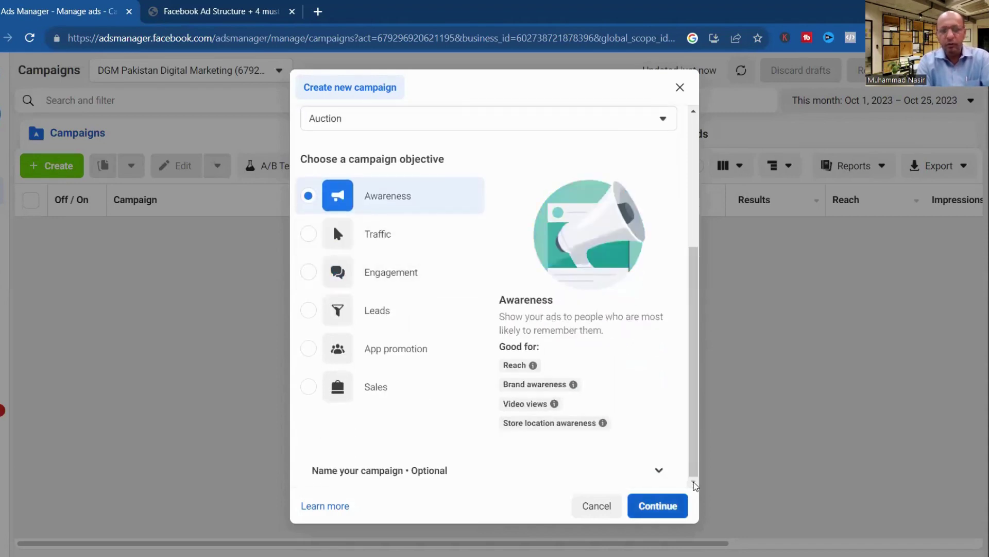
left_click(658, 505)
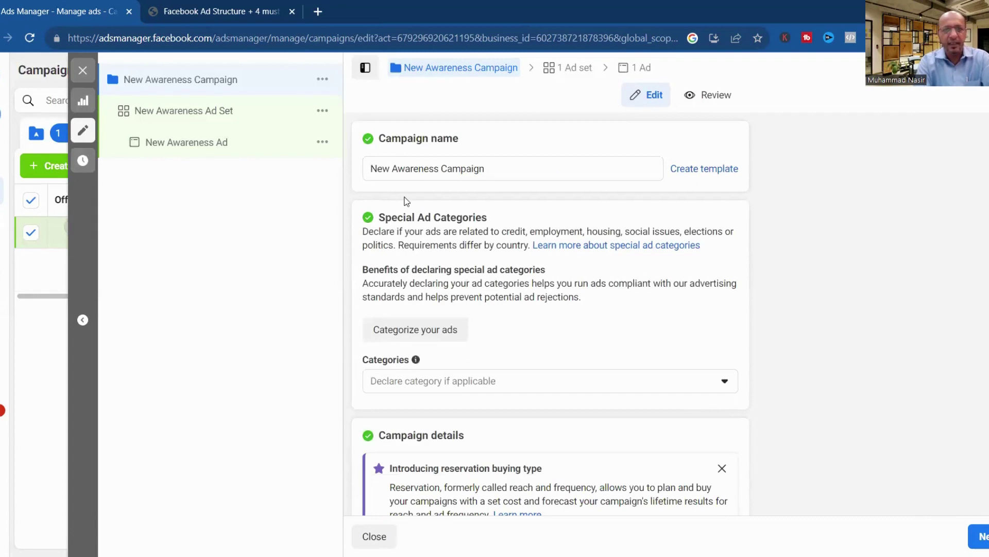
Rename the campaign as DGM Awareness Campaign 25.10.2023.
double_click(389, 168)
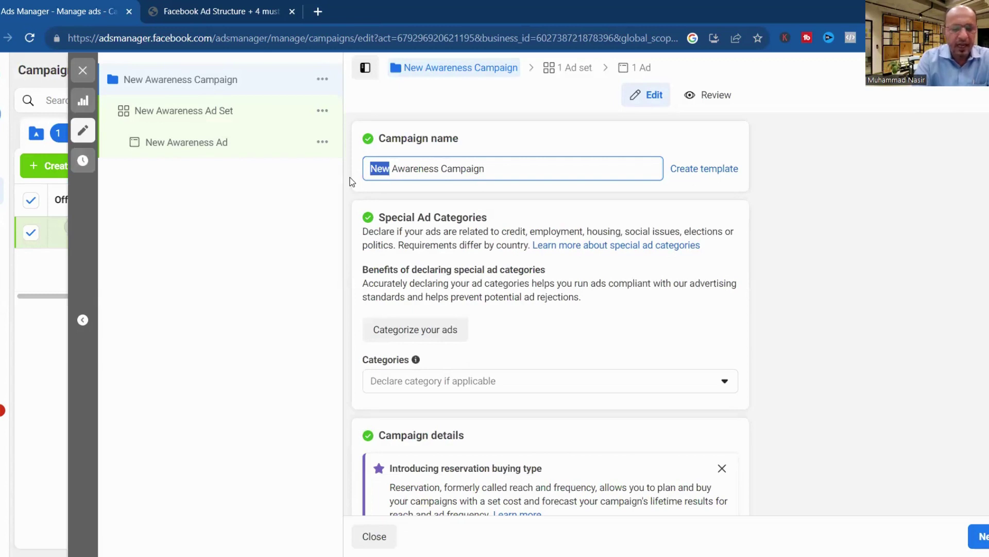
type("DGM")
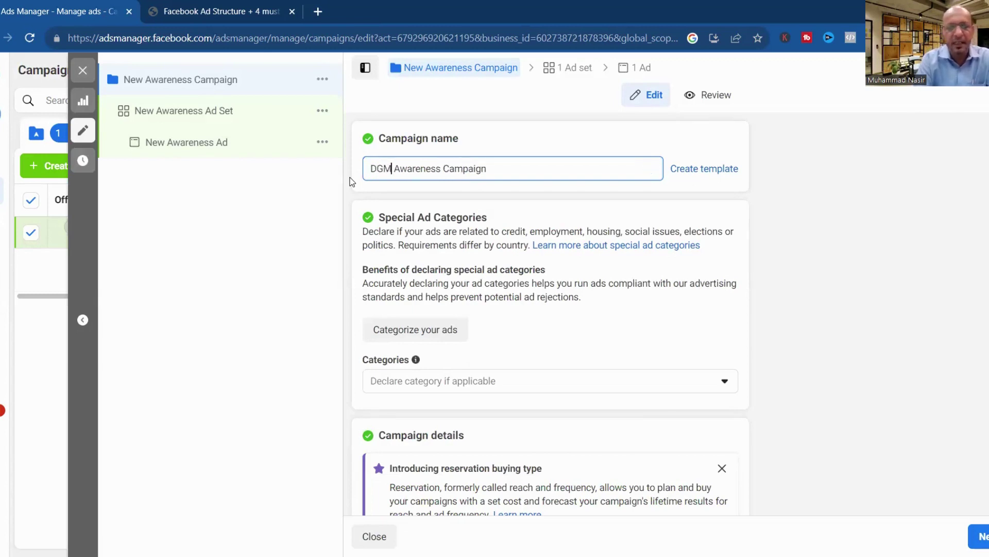
left_click(505, 168)
type("25.10.2023")
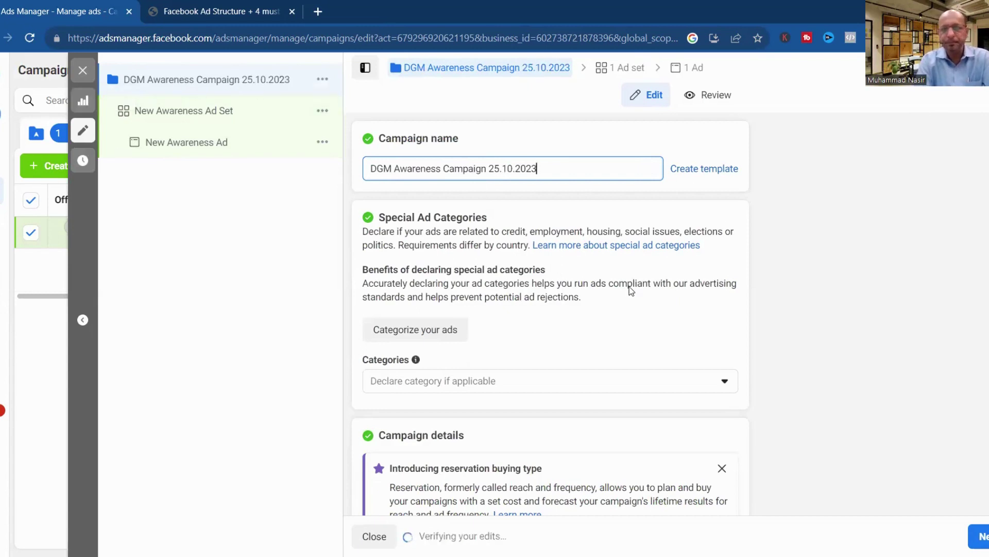
key("ctrl+shift+Left")
key("ctrl+shift+Left")
left_click(576, 173)
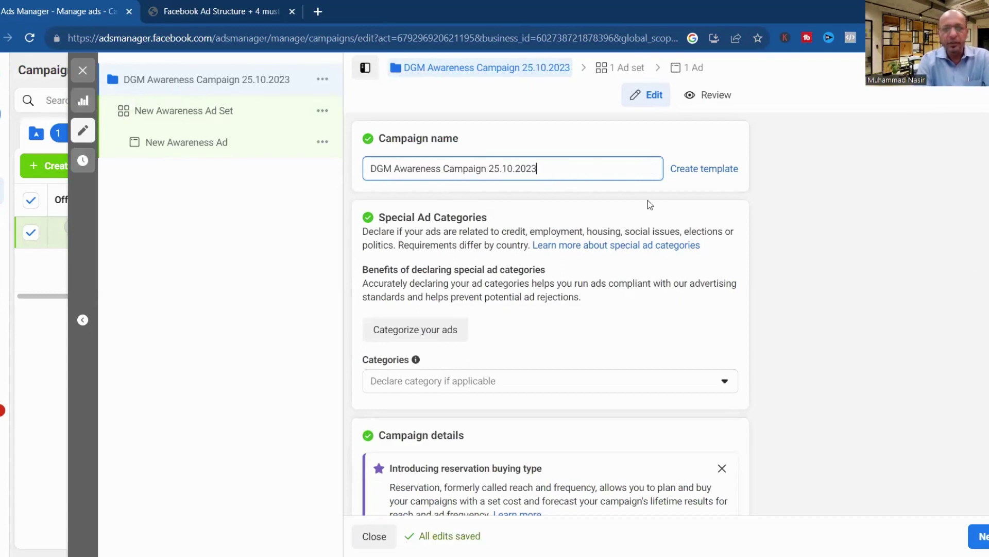
Examine the ad categorization questionnaire and the special ad category choices without declaring any category.
scroll(551, 314, "down", 1)
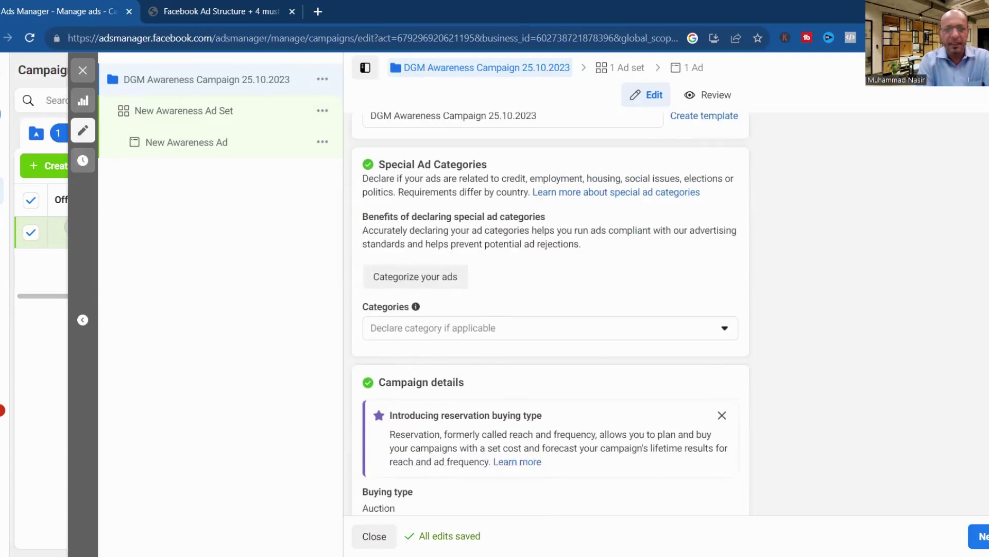
scroll(685, 265, "down", 1)
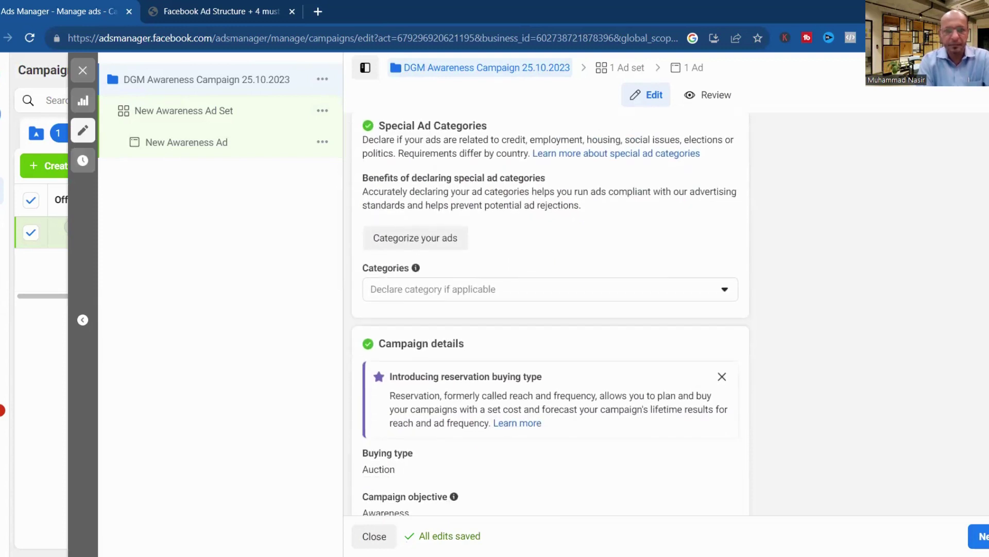
left_click(440, 249)
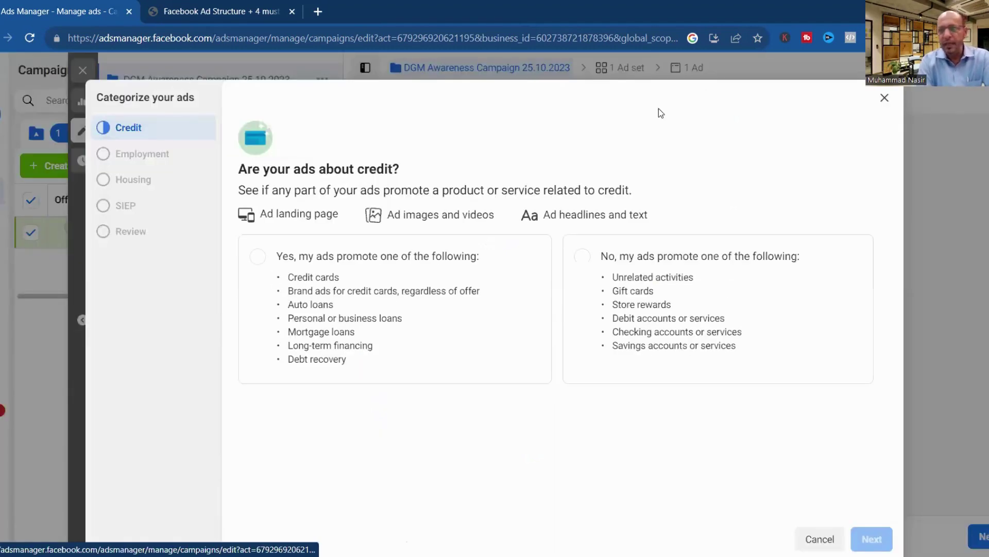
left_click(883, 98)
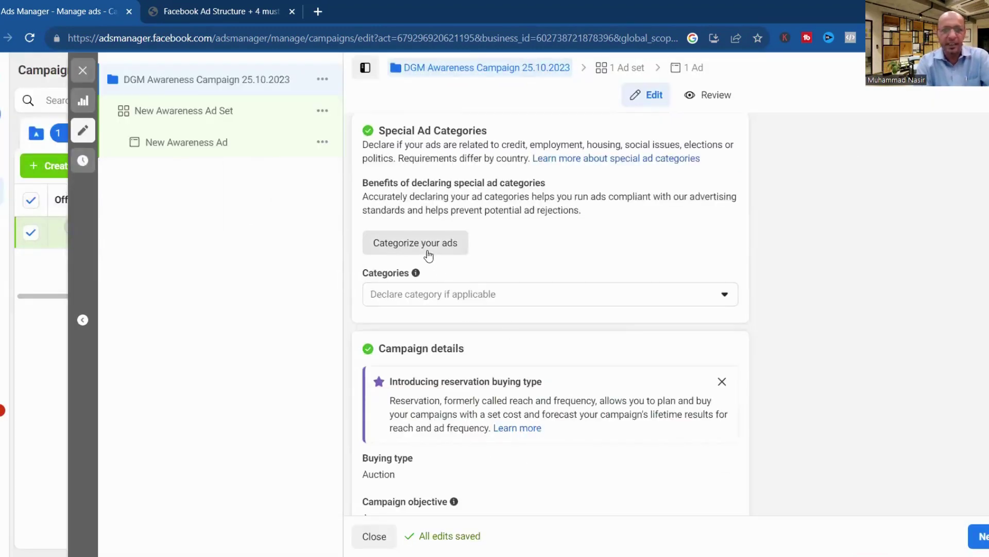
left_click(448, 246)
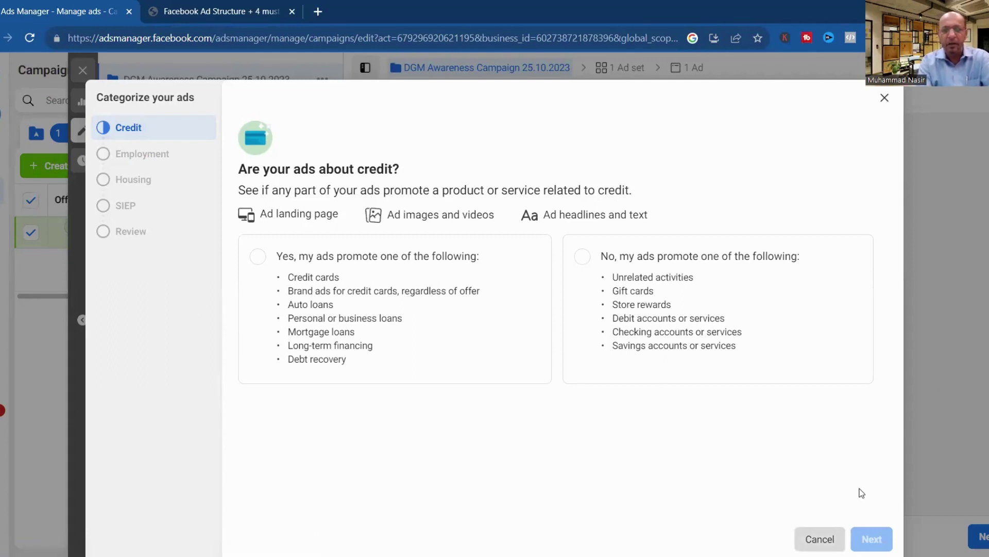
left_click(820, 538)
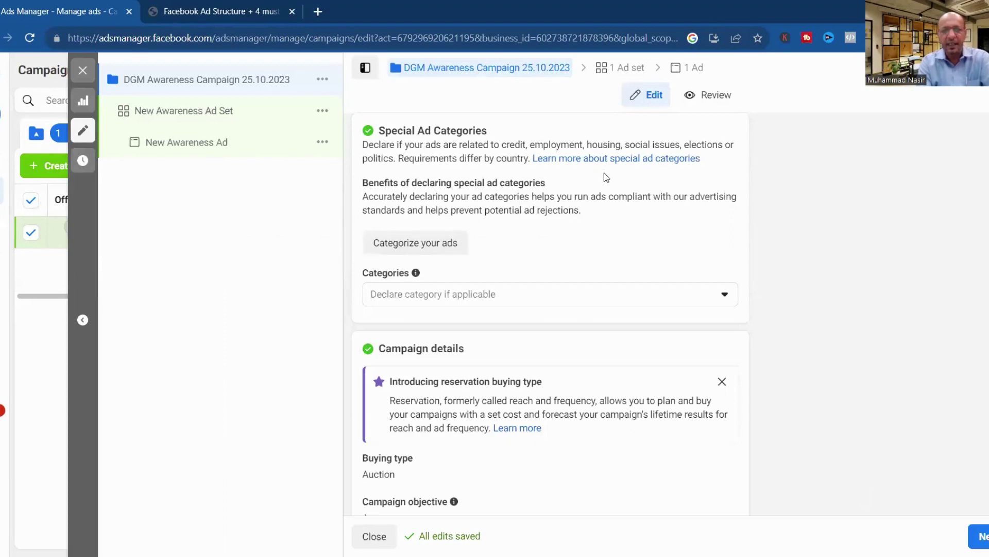
left_click(468, 298)
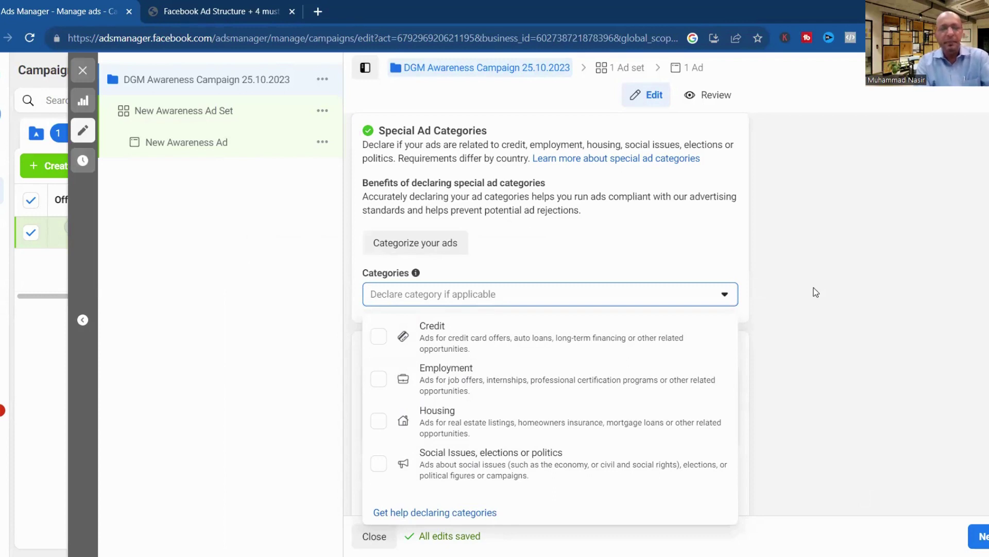
left_click(859, 313)
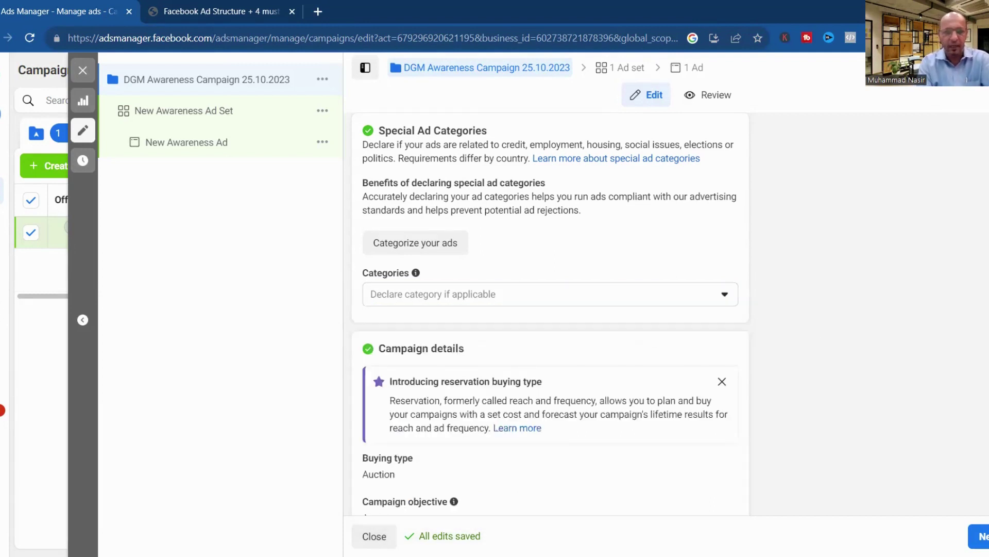
Examine the buying type options in the campaign details, keeping Auction selected.
scroll(551, 315, "down", 5)
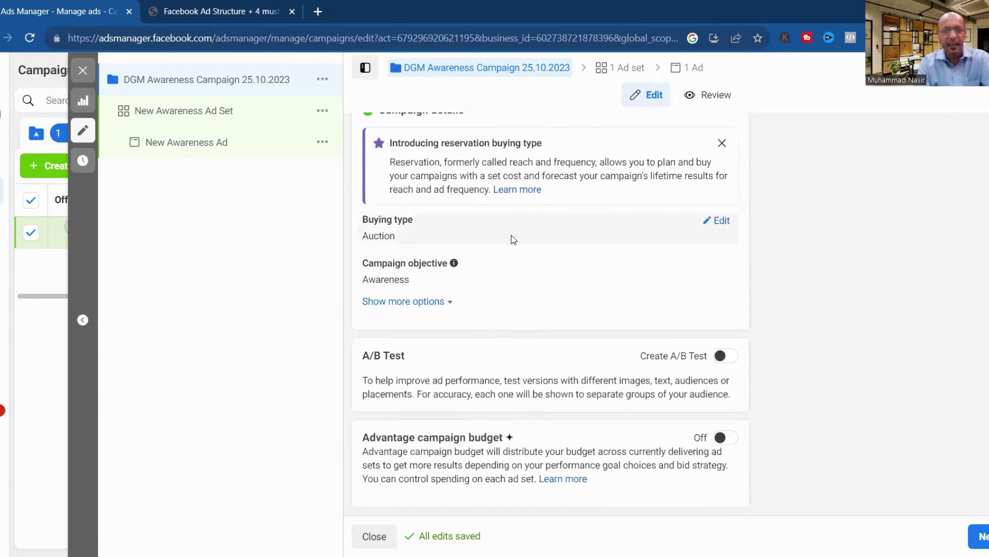
left_click(725, 226)
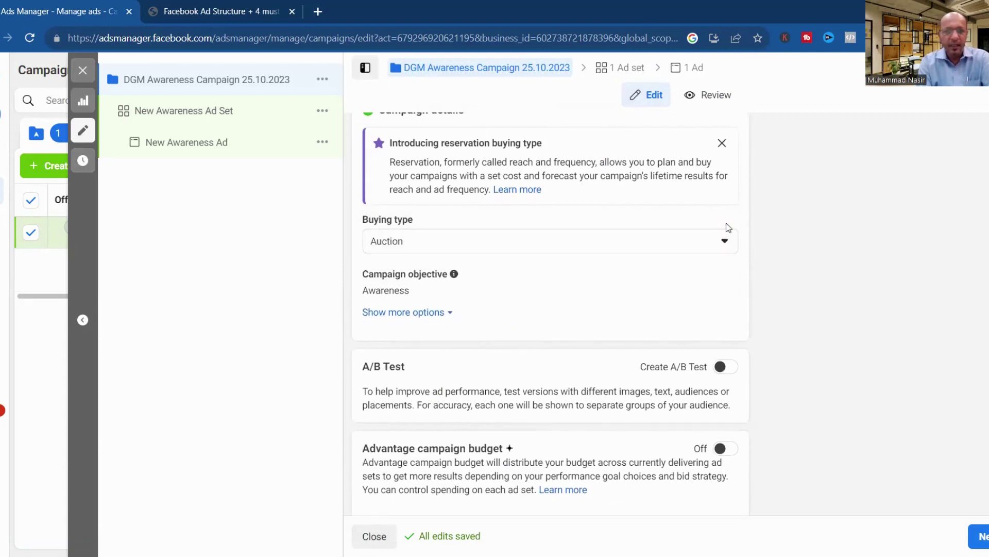
left_click(441, 247)
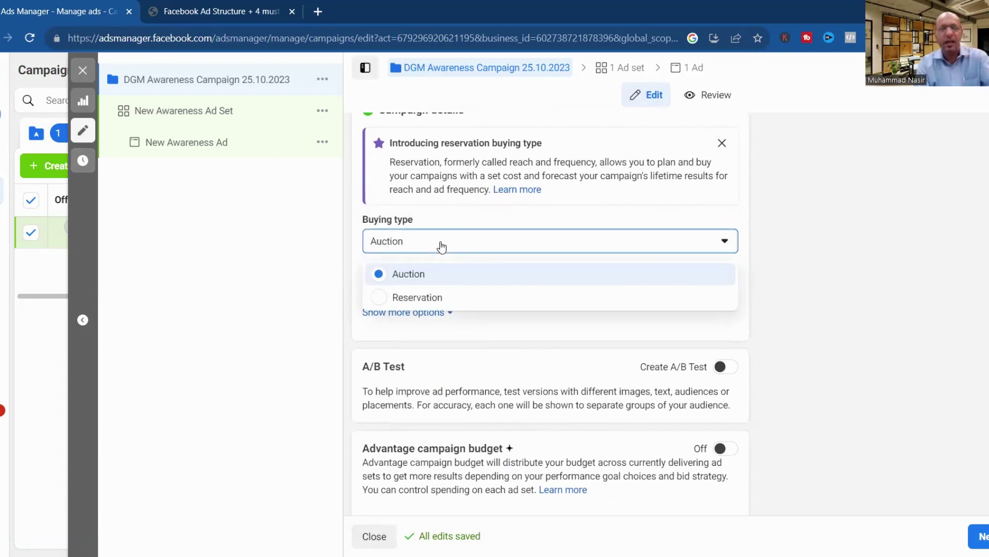
left_click(442, 247)
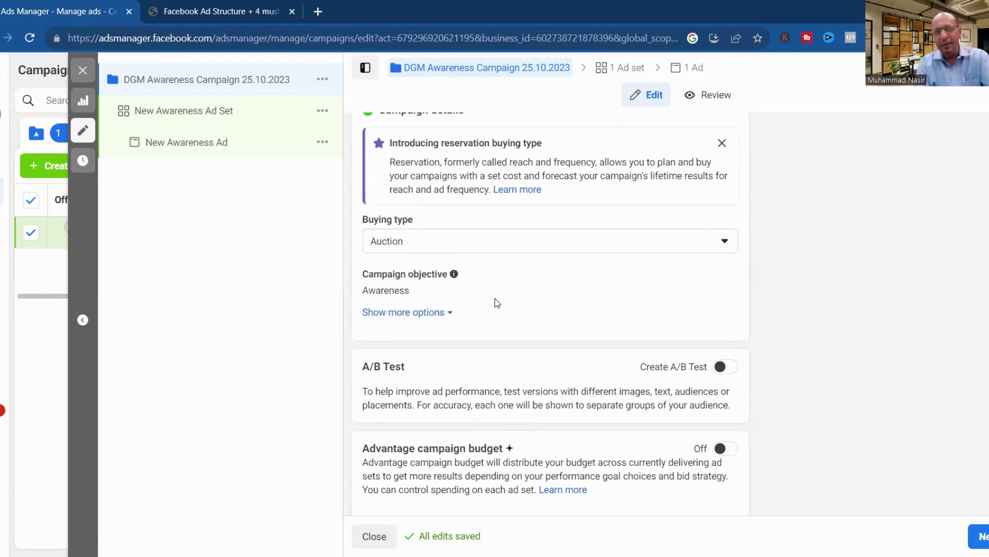
mouse_move(716, 281)
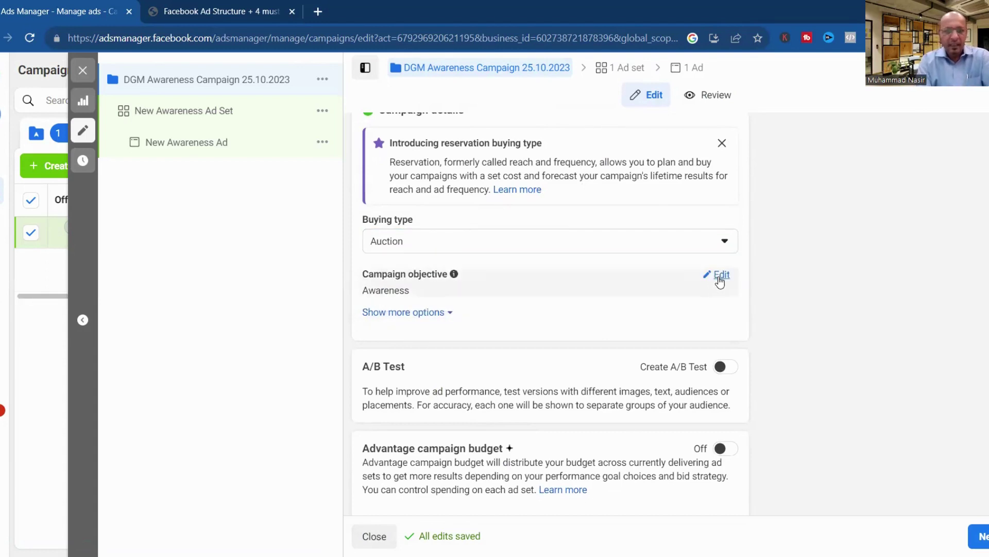
Examine the campaign objective choices, including Traffic, and keep Awareness selected.
left_click(720, 277)
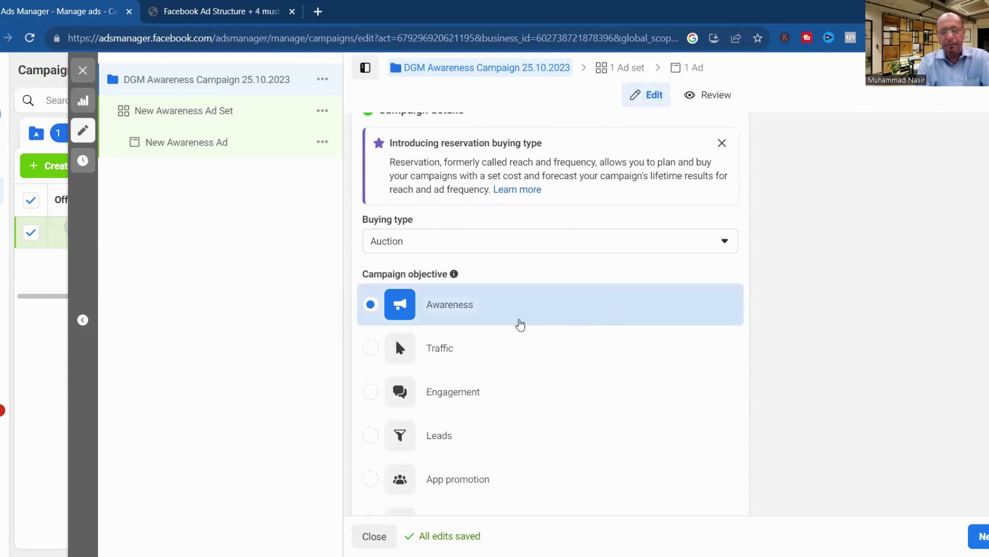
mouse_move(451, 363)
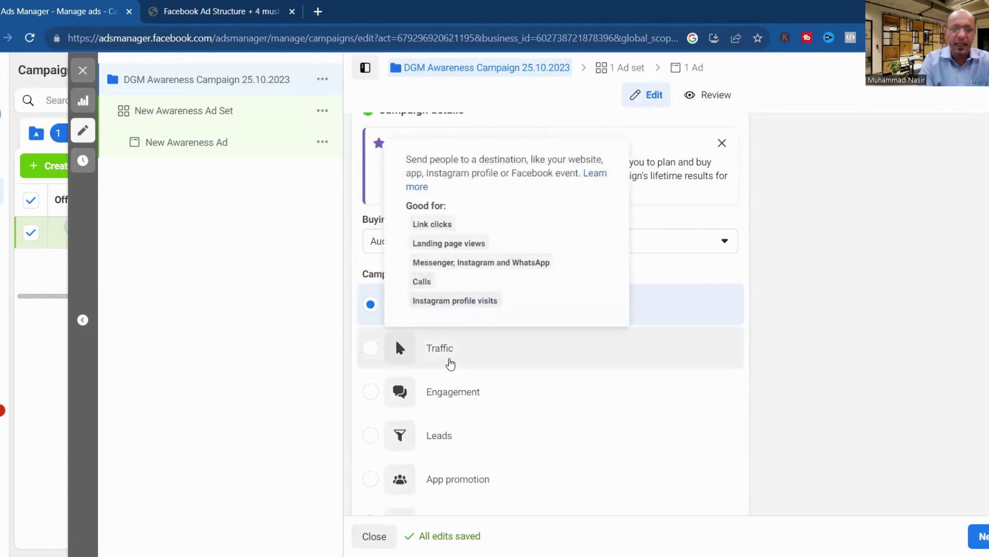
left_click(451, 363)
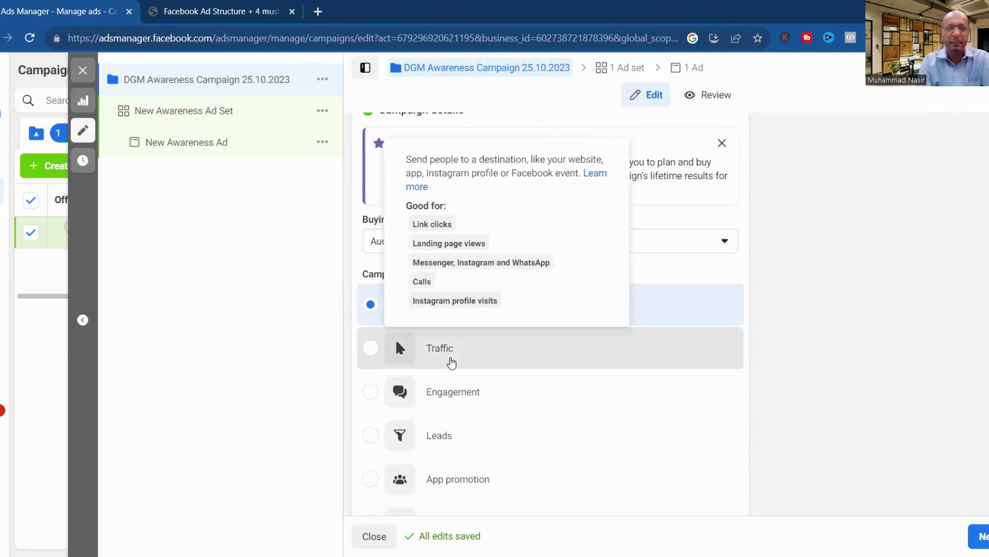
left_click(378, 307)
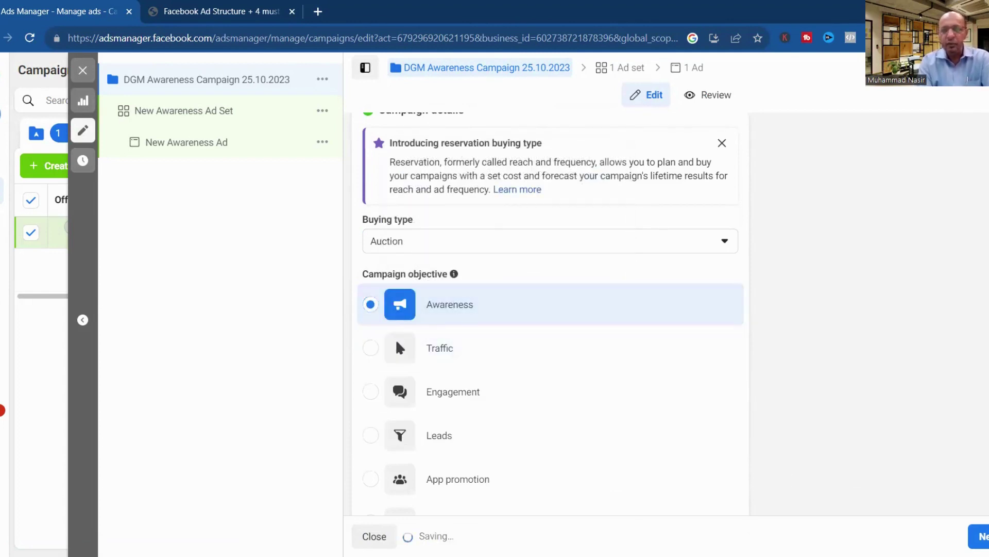
scroll(550, 309, "down", 5)
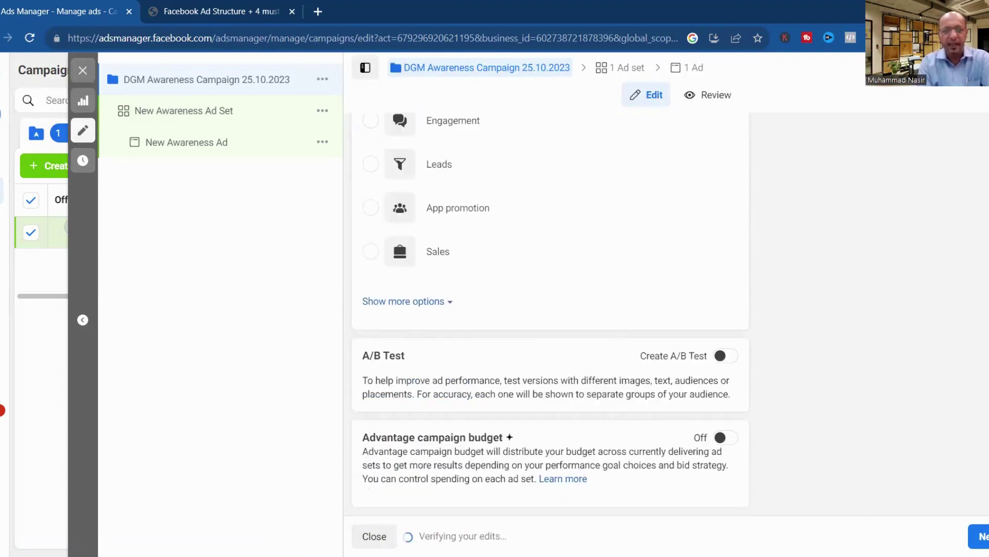
scroll(396, 262, "up", 4)
Examine the campaign spending limit, A/B test and Advantage campaign budget options without enabling any of them.
scroll(396, 262, "down", 3)
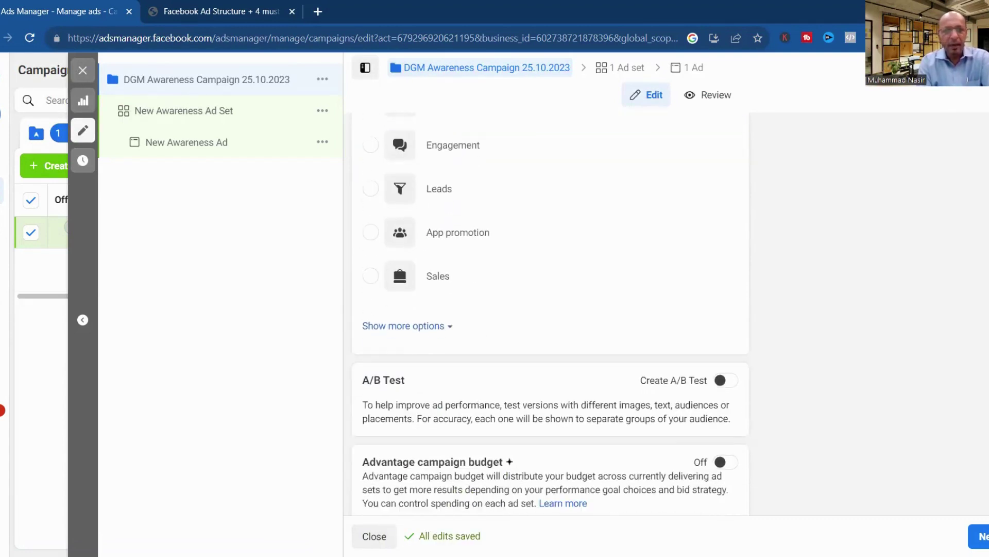
scroll(550, 313, "down", 1)
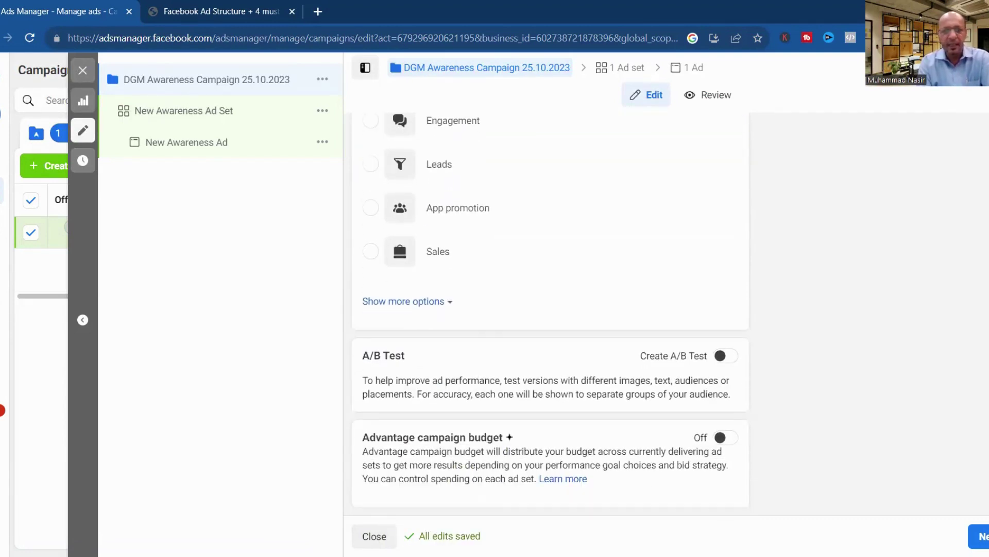
left_click(401, 303)
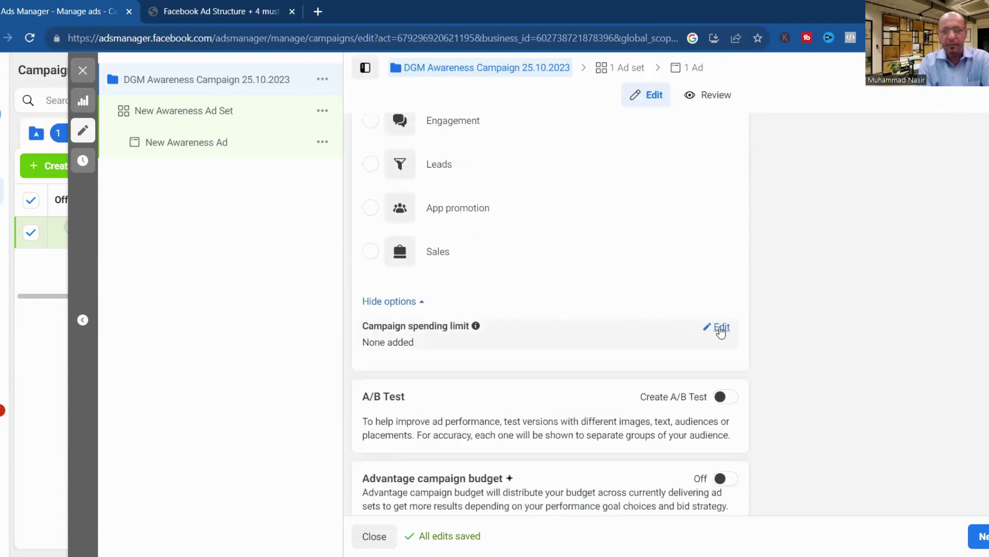
left_click(721, 329)
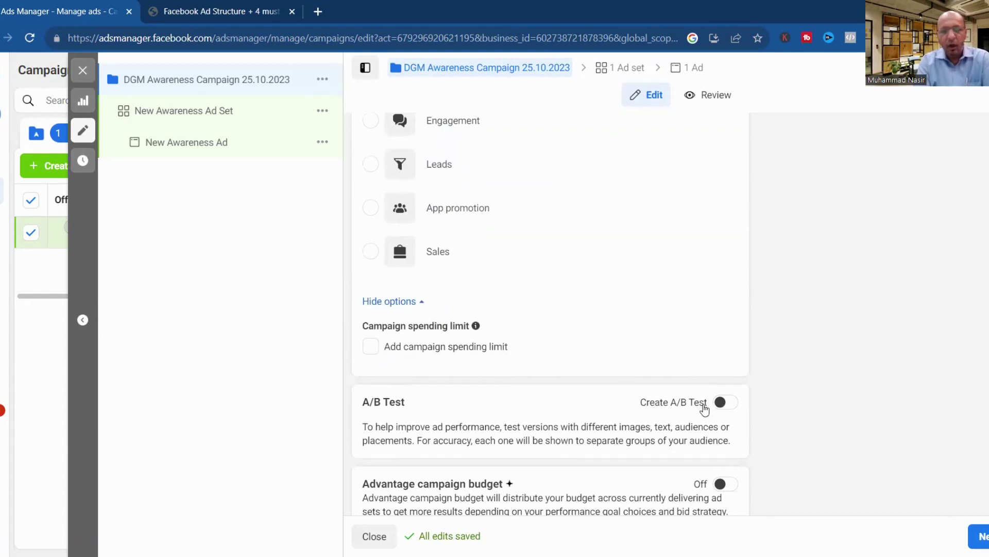
scroll(550, 314, "down", 1)
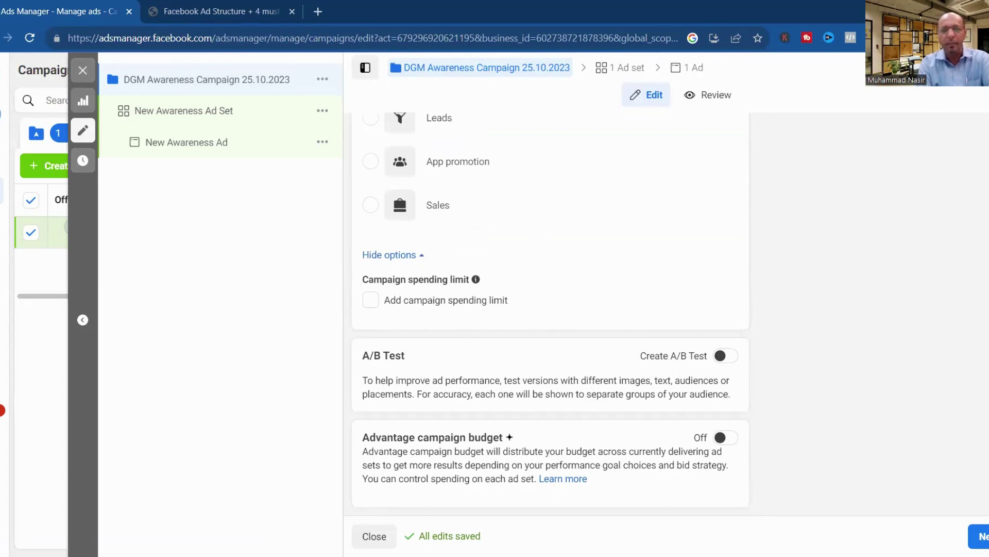
scroll(550, 314, "up", 6)
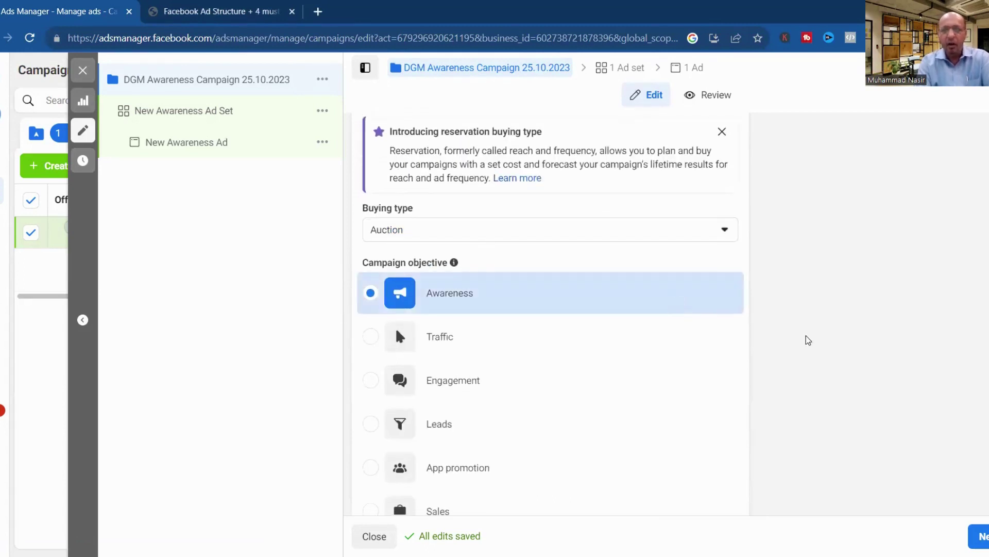
scroll(550, 314, "down", 6)
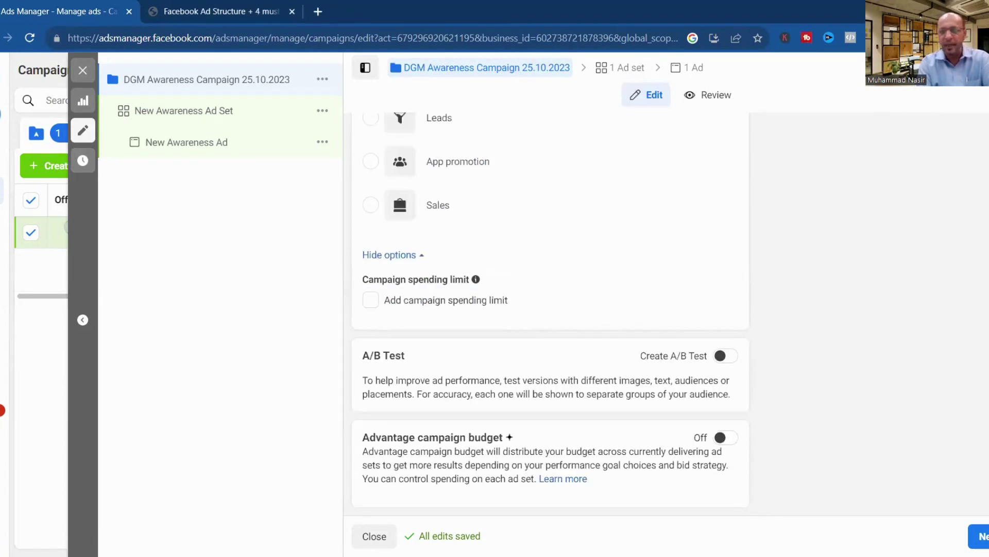
scroll(550, 314, "up", 10)
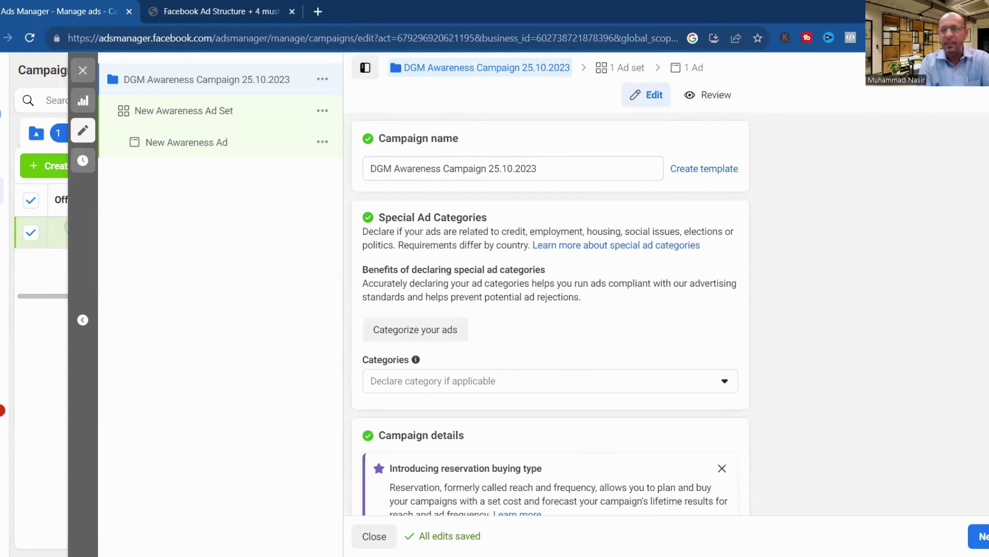
scroll(551, 309, "down", 15)
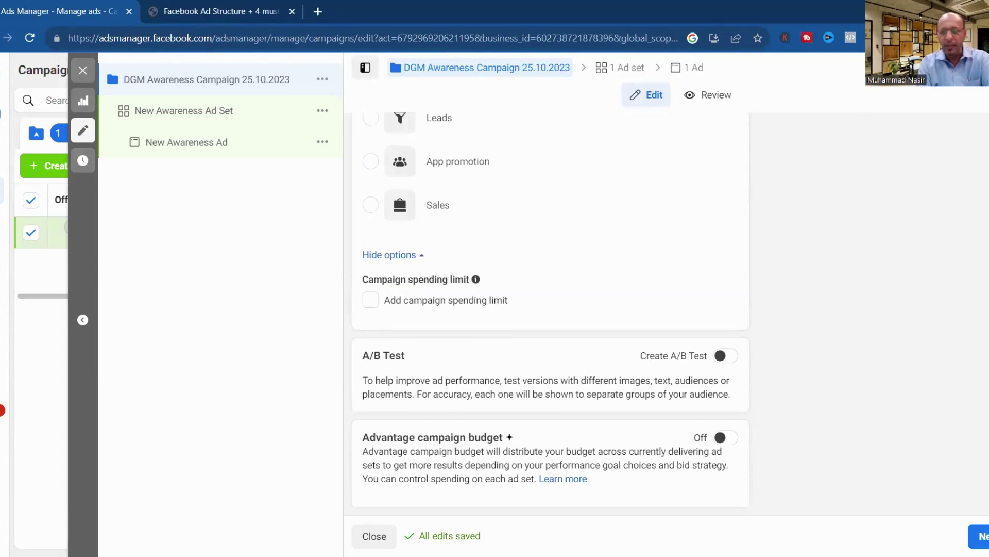
Proceed to the ad set level and rename the ad set as DGM Awareness 25.10.2023.
left_click(982, 536)
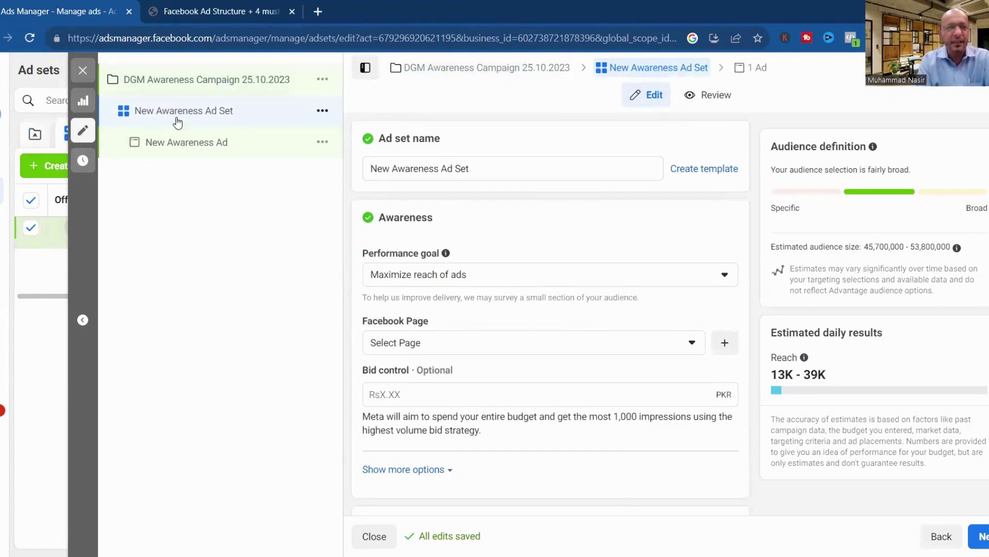
left_click(393, 170)
left_click_drag(392, 171, 364, 173)
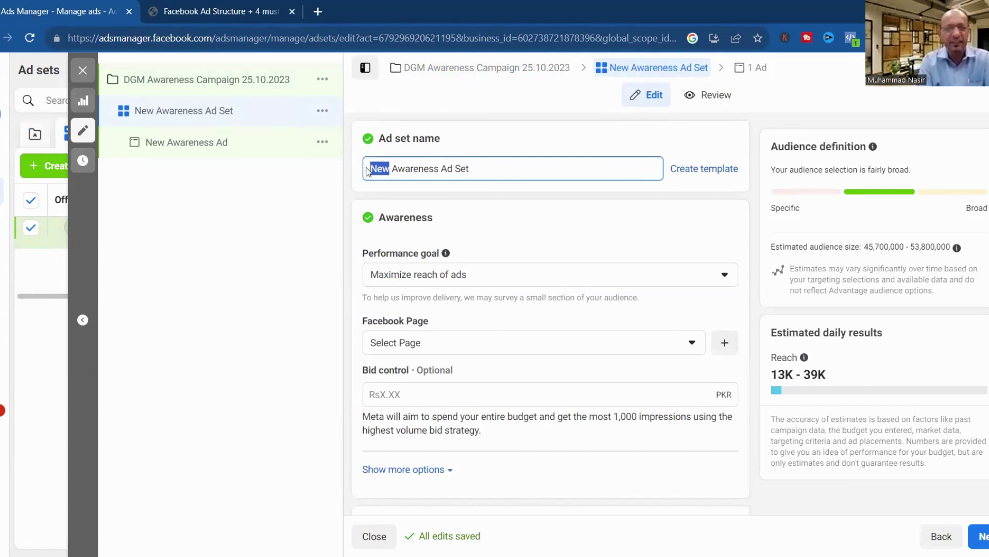
type("DGM")
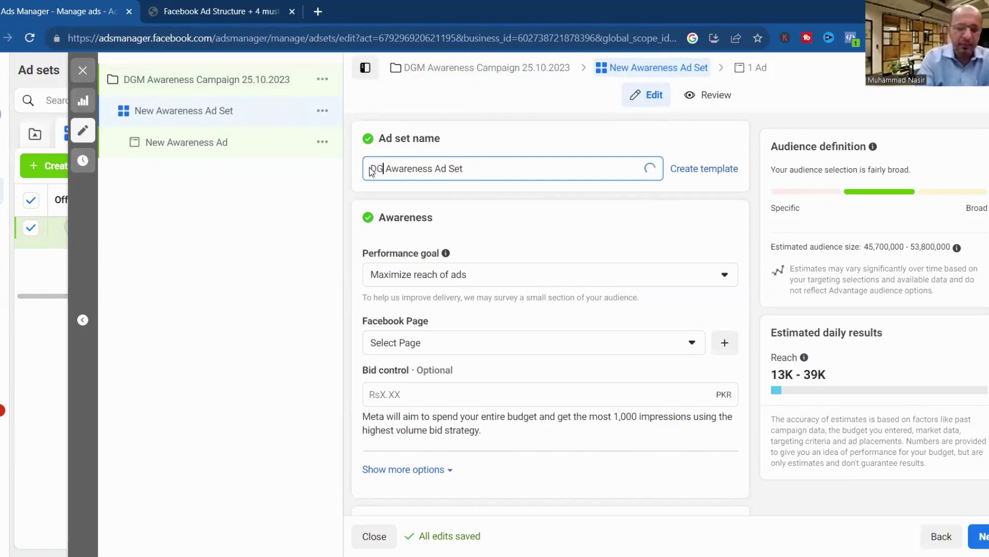
left_click(479, 169)
key("BackSpace")
key("BackSpace")
key("BackSpace")
key("BackSpace")
key("BackSpace")
key("BackSpace")
key("BackSpace")
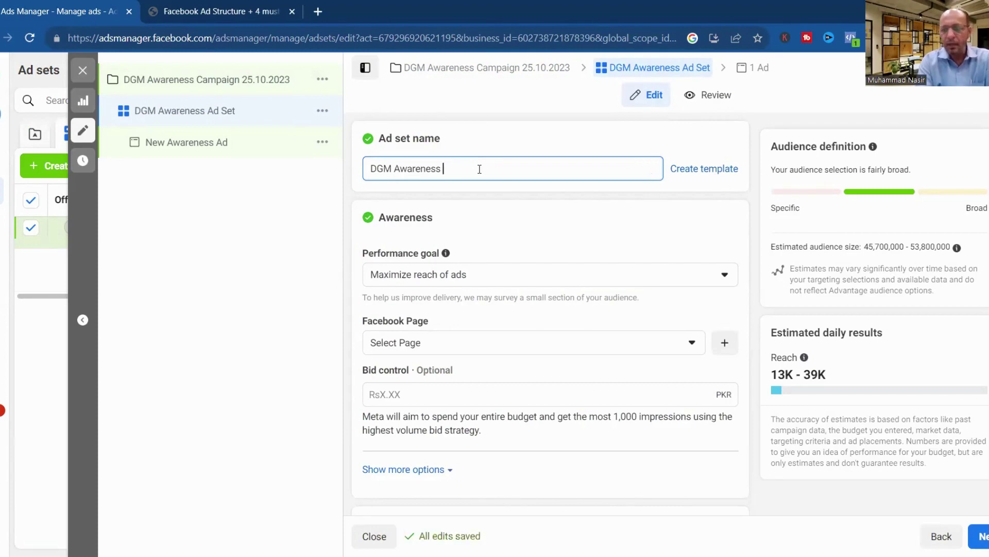
type("25.10.2")
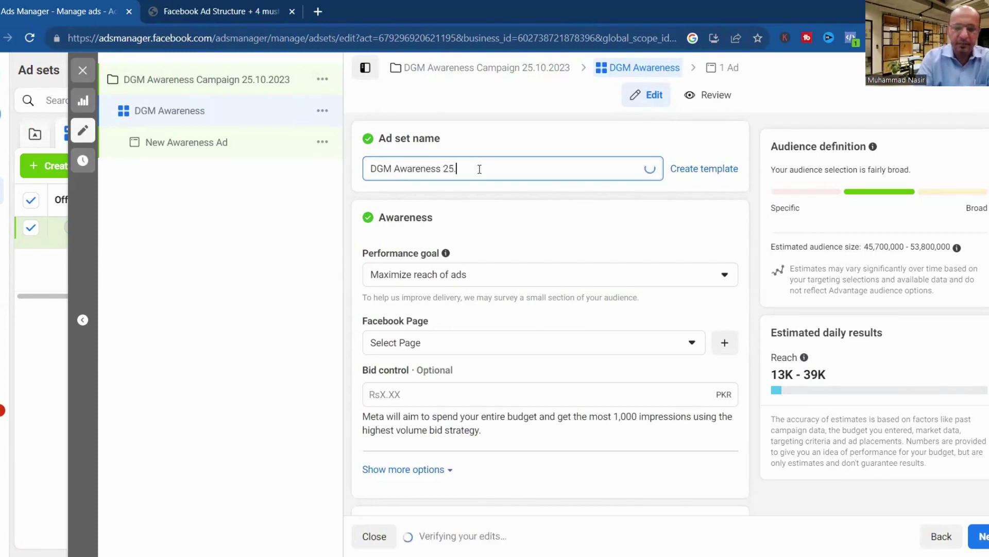
type("023")
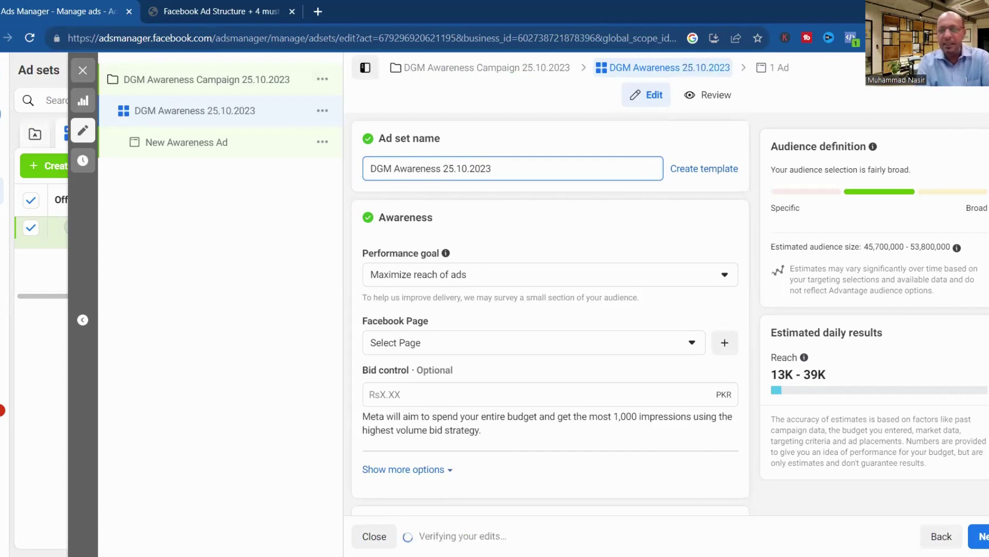
Examine the awareness and video view performance goals, keeping Maximize reach of ads selected.
scroll(591, 312, "down", 2)
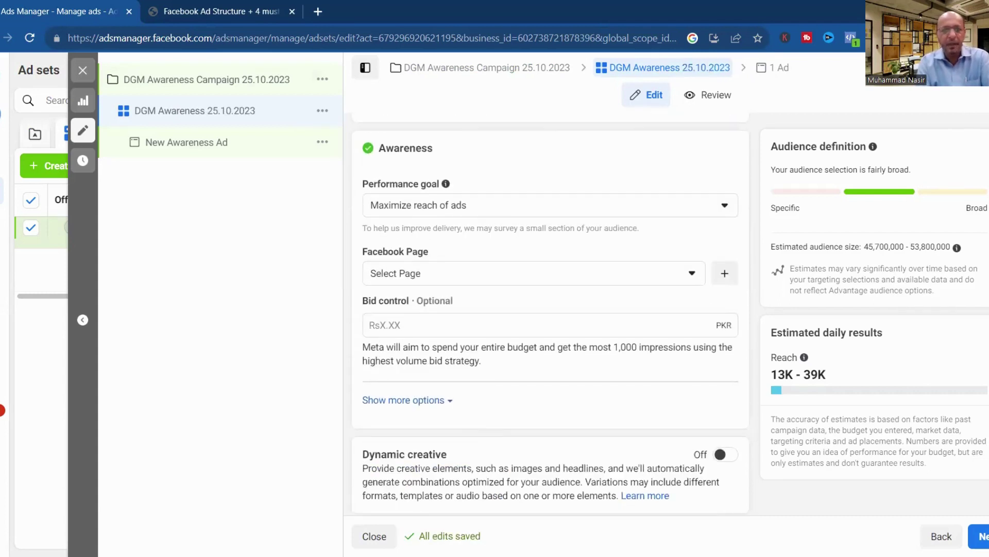
left_click(454, 208)
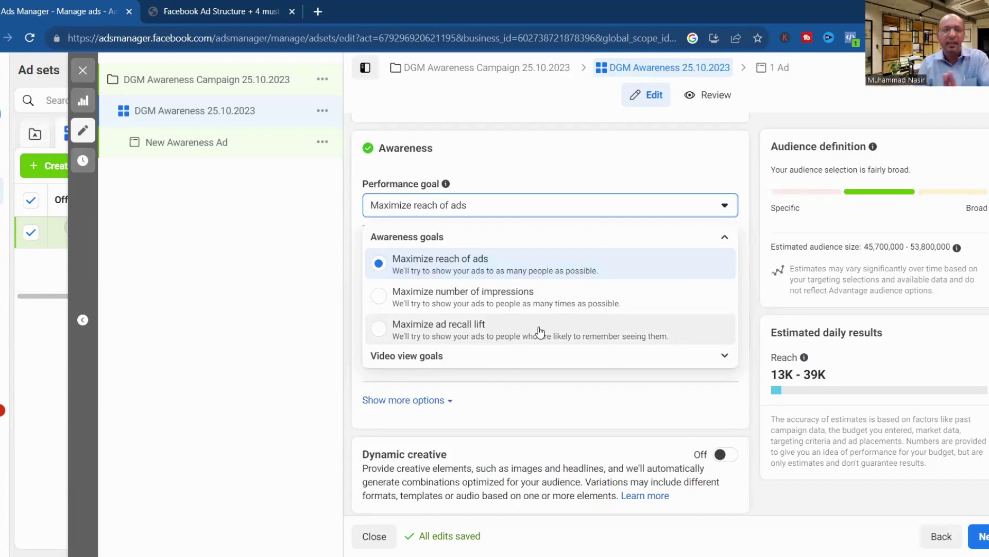
left_click(424, 359)
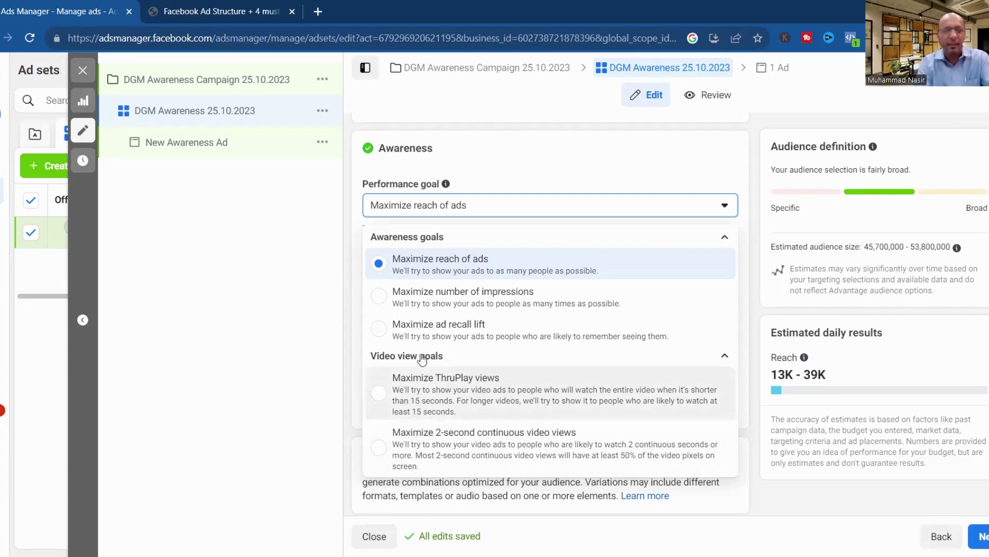
left_click(458, 271)
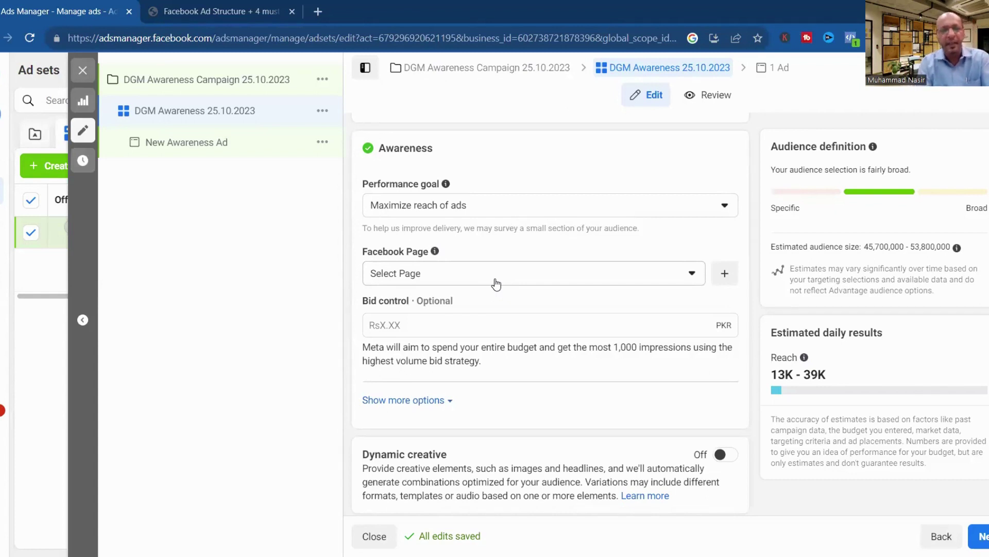
Set the ad set's Facebook Page to DGM Pakistan Digital Marketing Lahore from the personal pages.
left_click(496, 284)
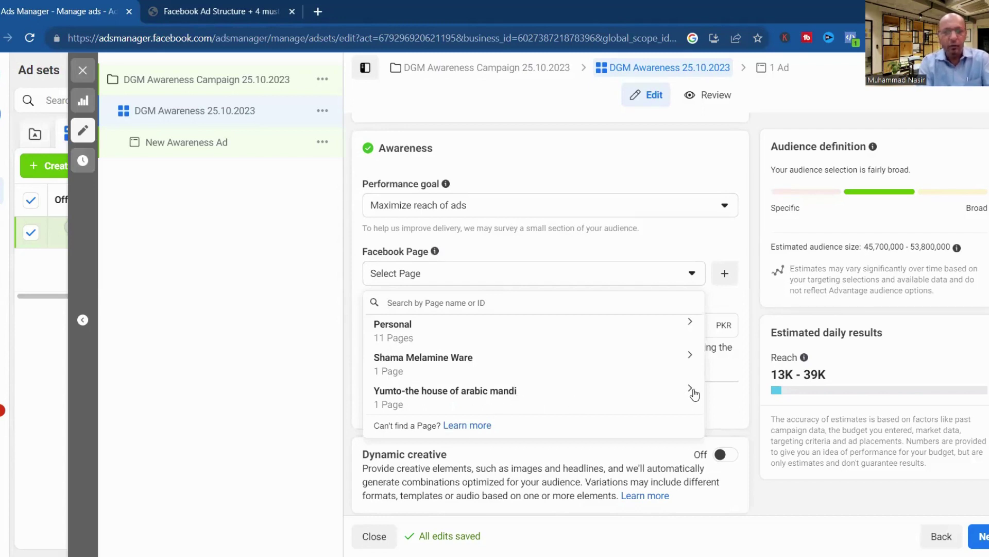
left_click(429, 337)
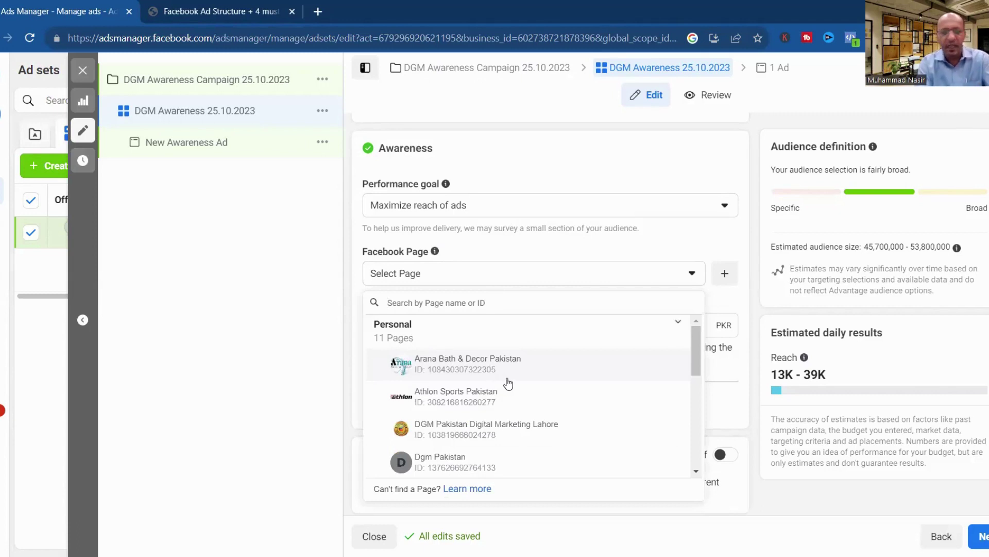
left_click(480, 437)
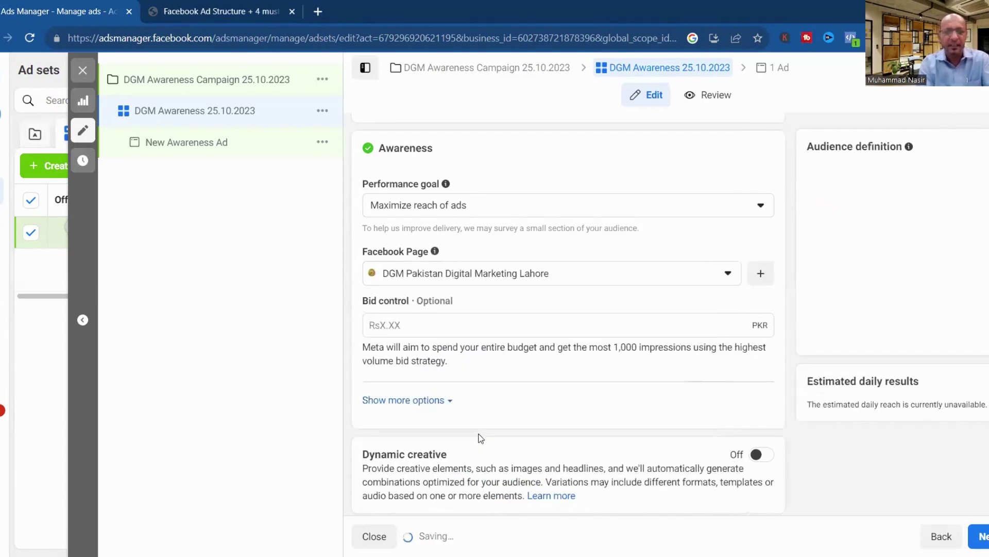
Set the ad set's Facebook Page to Yumto-The house of Arabic Mandi.
left_click(526, 281)
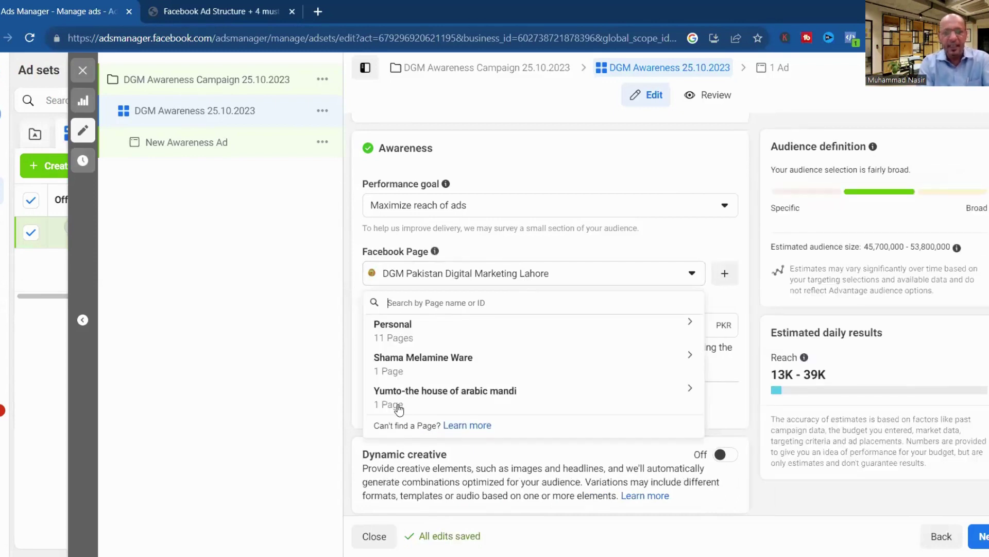
left_click(414, 410)
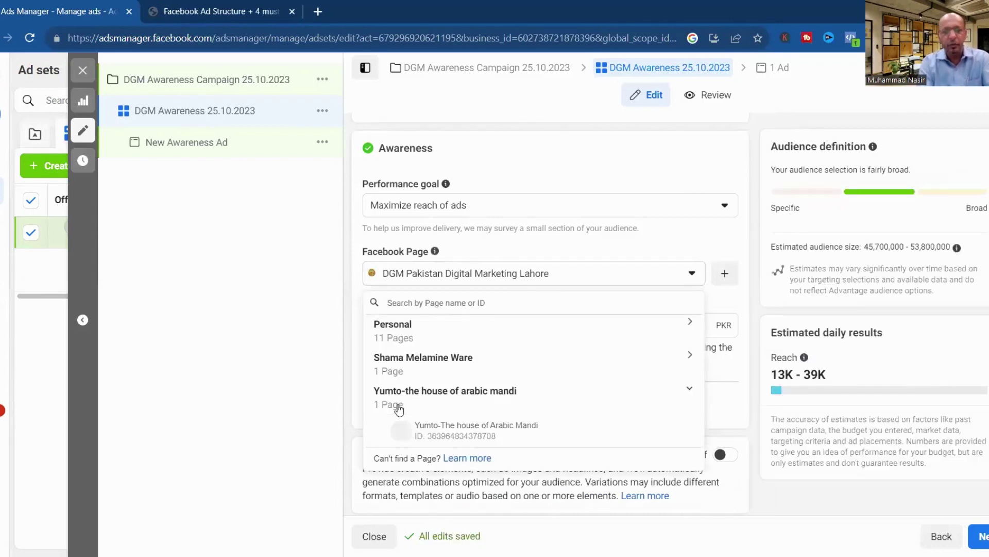
left_click(466, 433)
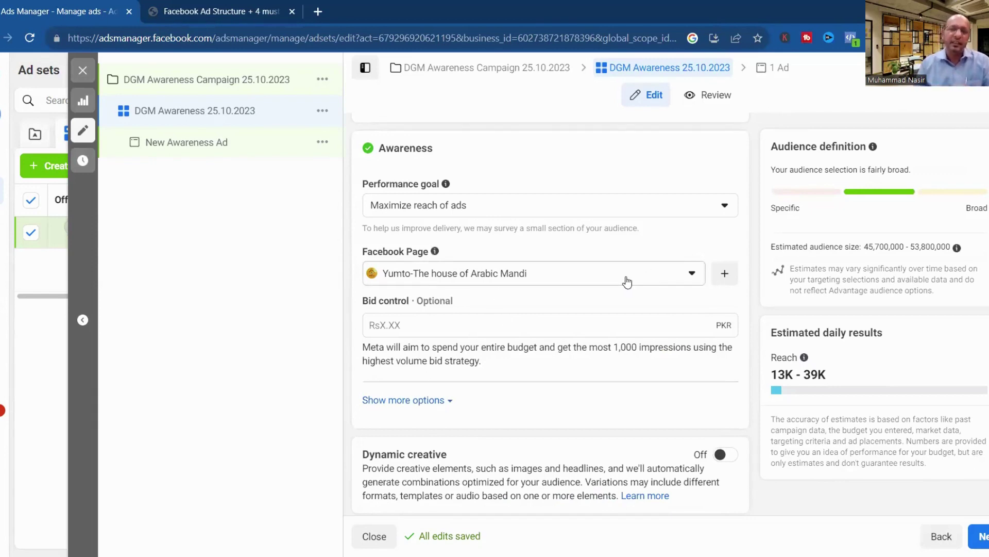
Examine the optional bid control and the additional frequency cap, charging and delivery type settings, leaving the bid control empty.
left_click(454, 326)
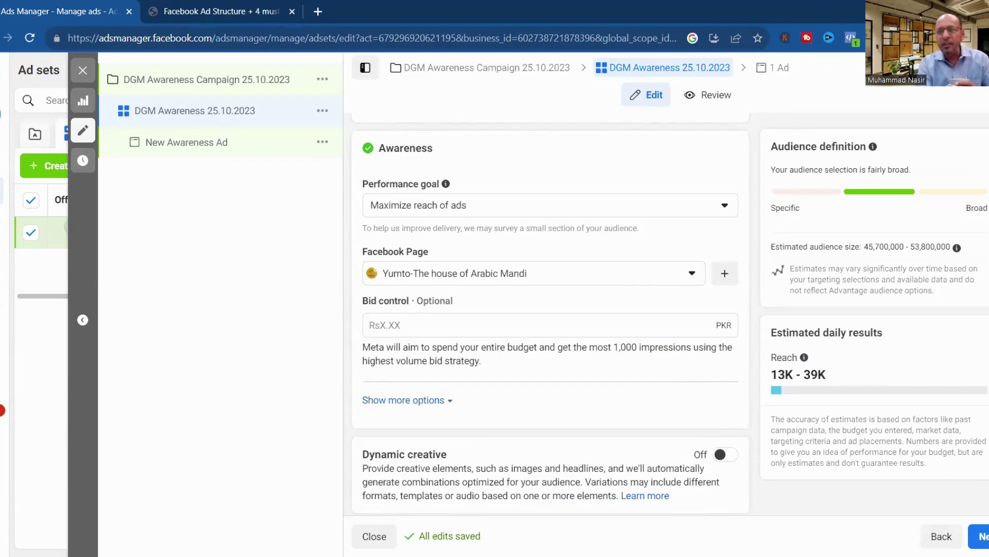
scroll(454, 326, "down", 3)
scroll(472, 248, "down", 1)
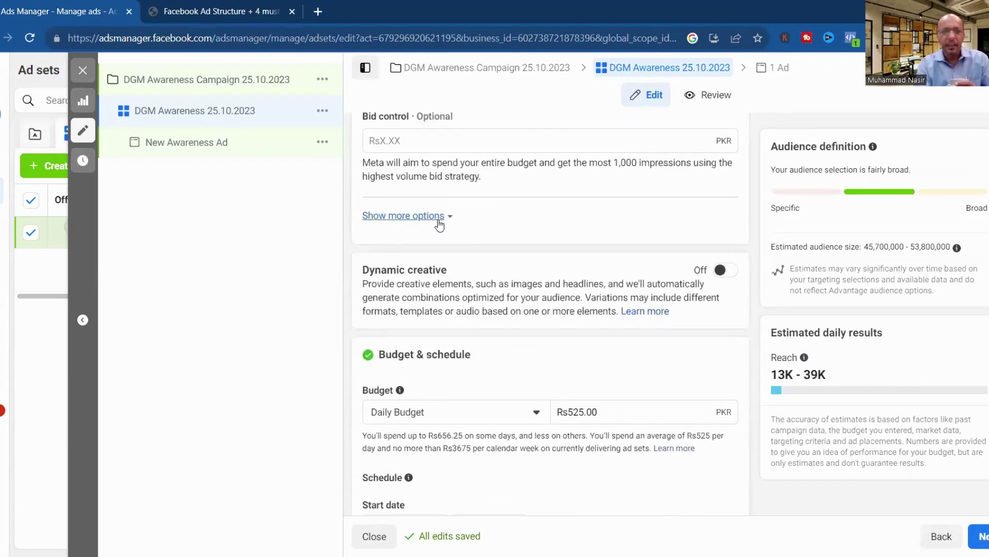
left_click(438, 221)
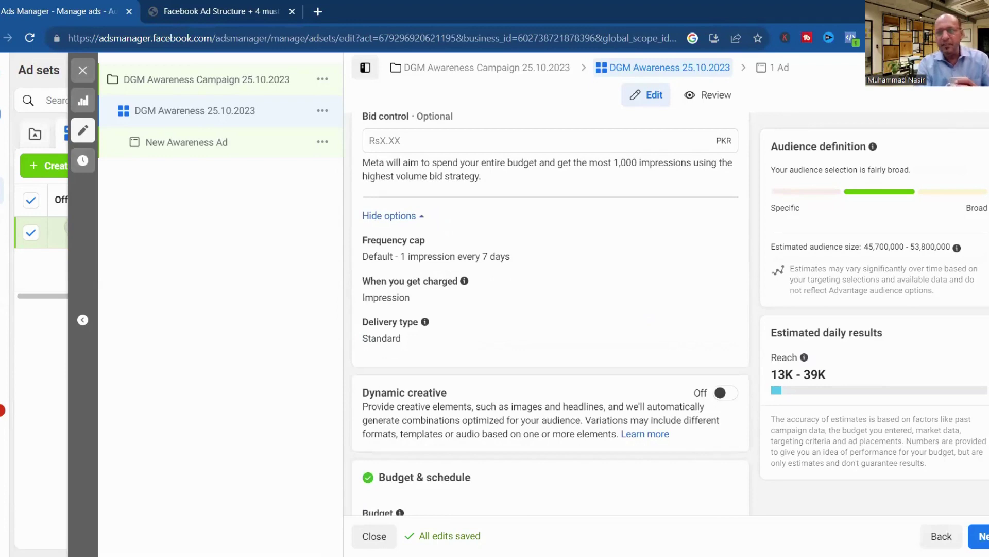
scroll(500, 275, "up", 2)
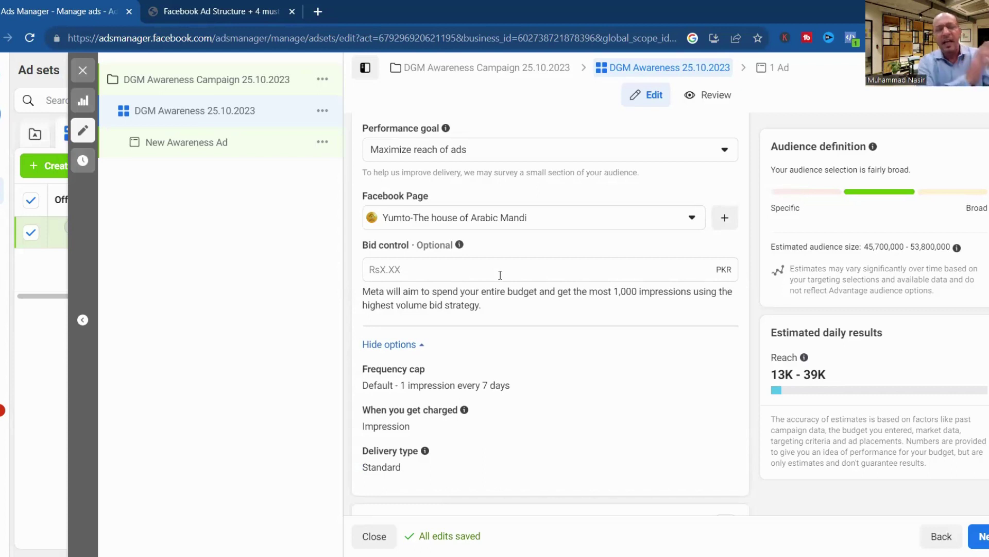
left_click(499, 274)
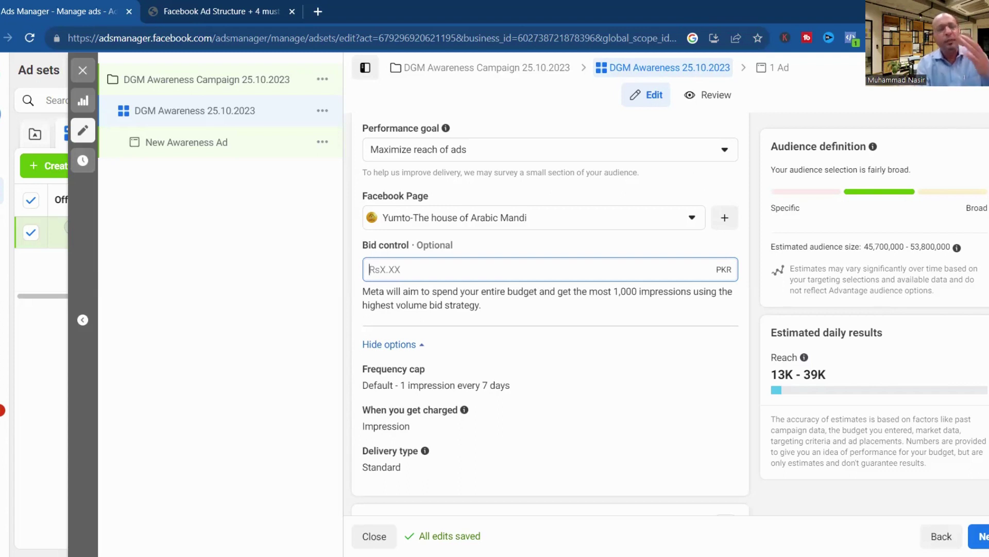
Set the ad set's frequency cap to 3 impressions every 1 day.
scroll(551, 311, "down", 1)
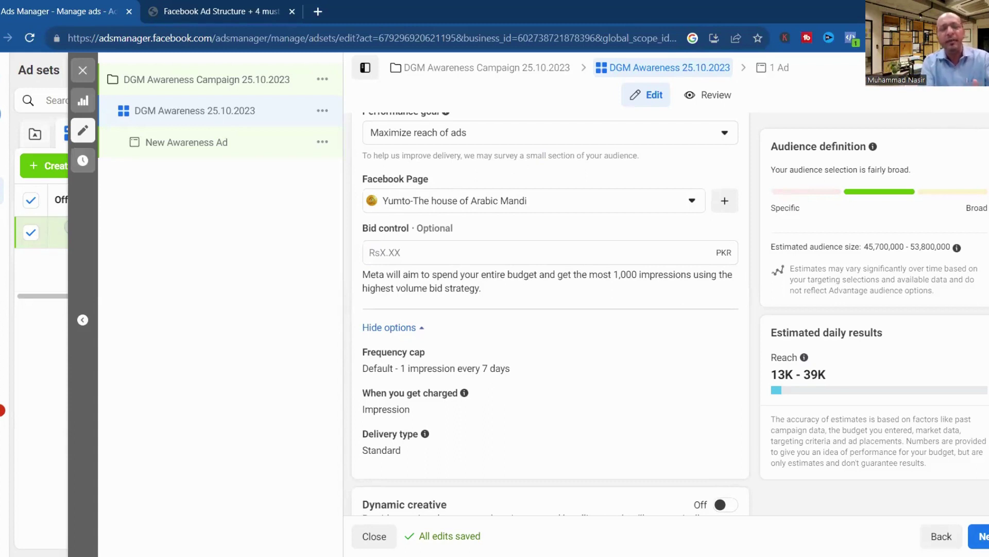
scroll(398, 268, "down", 3)
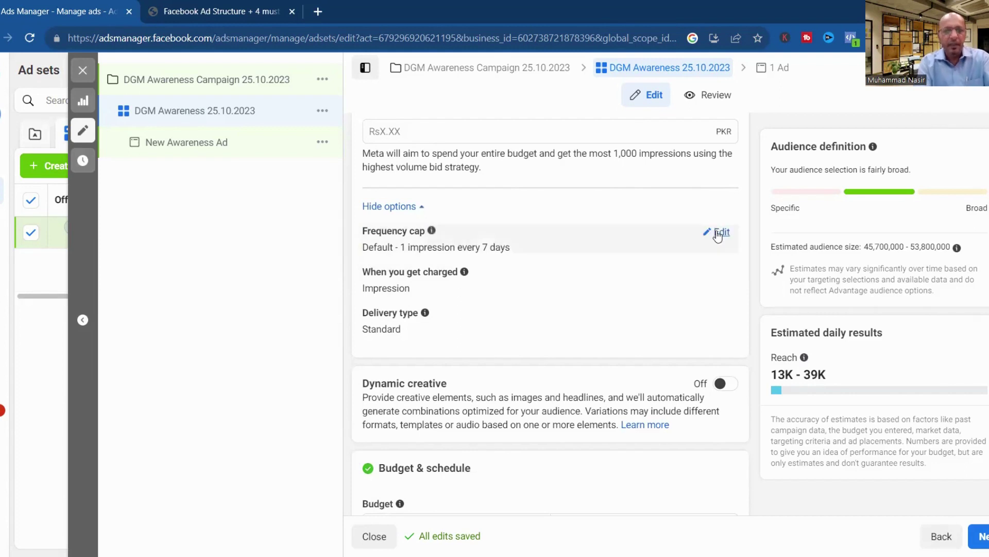
left_click(720, 233)
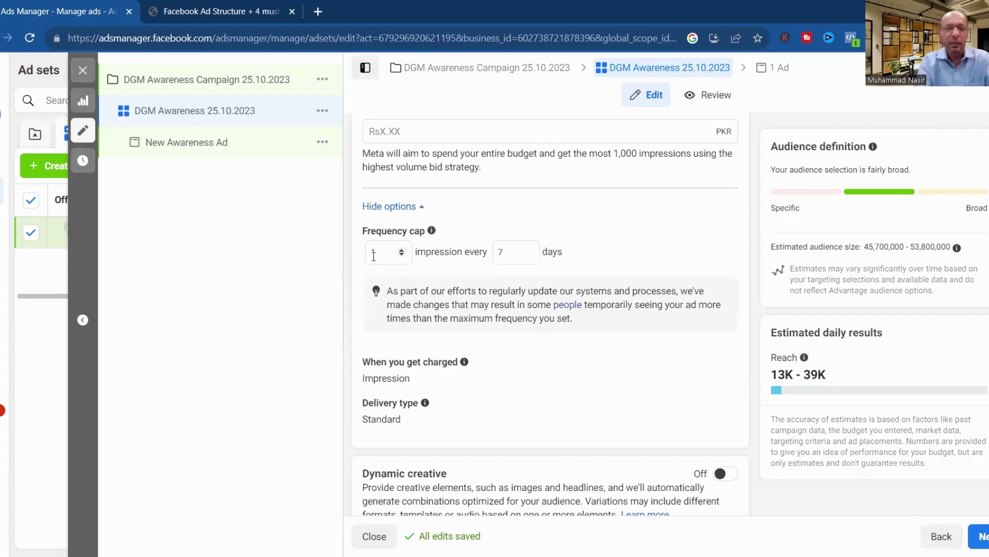
left_click(402, 250)
left_click(402, 250)
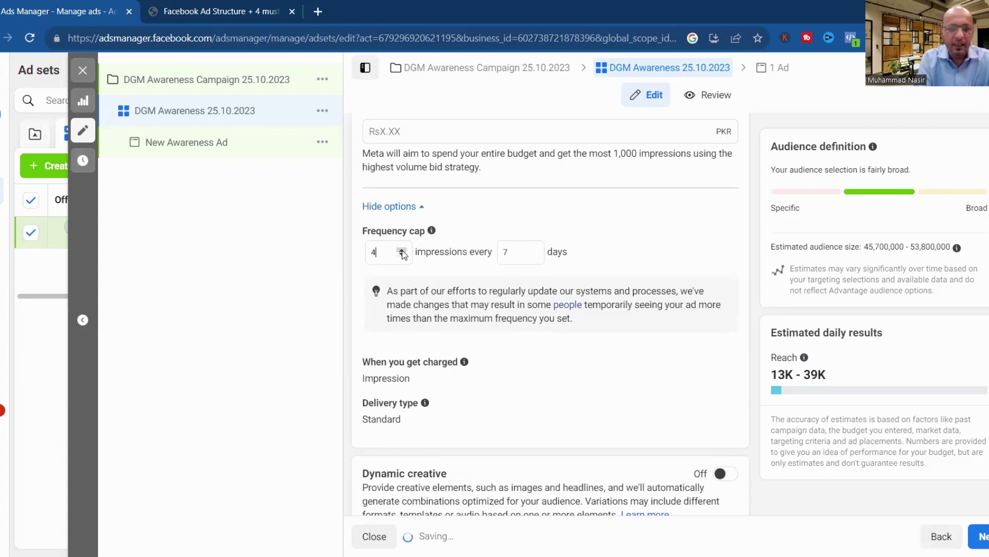
left_click(401, 254)
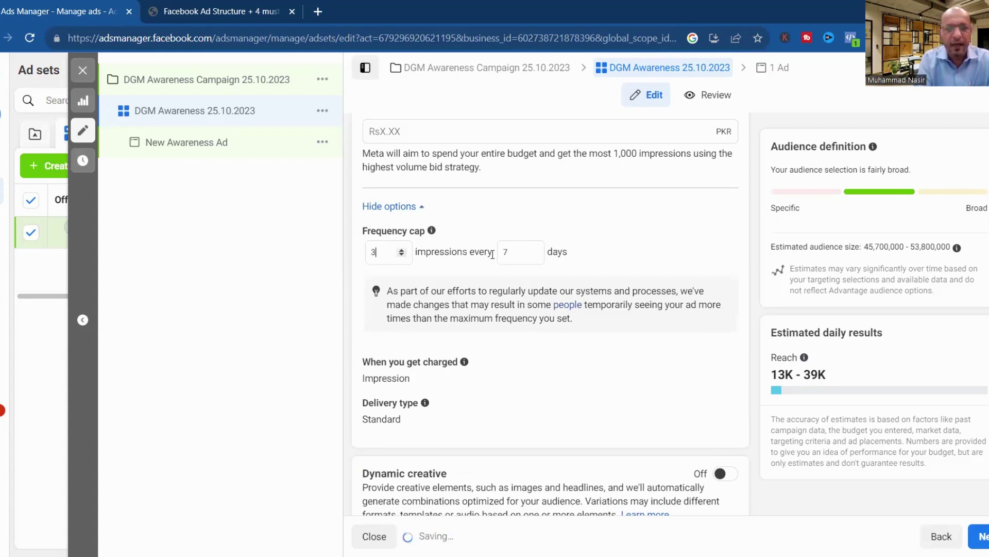
key("Tab")
type("1")
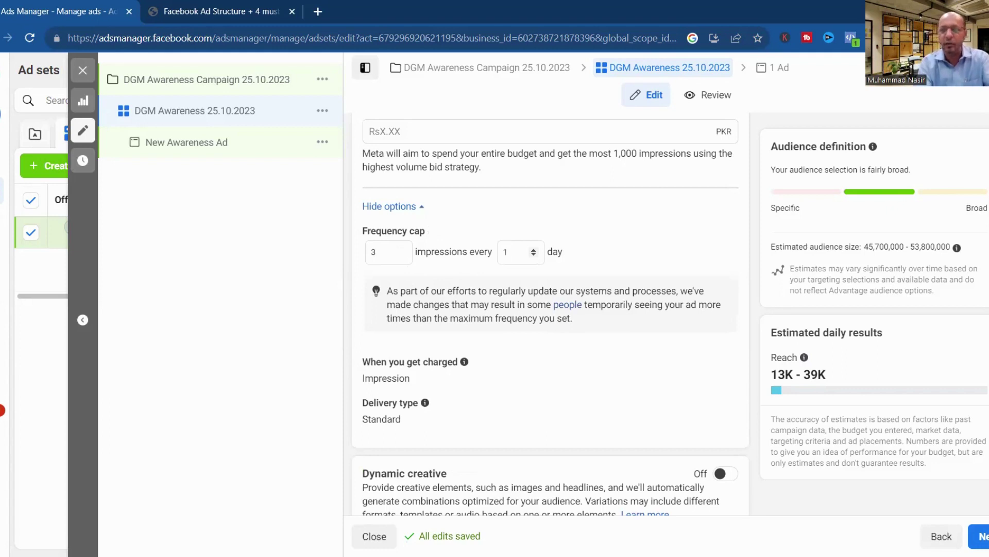
scroll(392, 256, "down", 1)
scroll(550, 314, "down", 1)
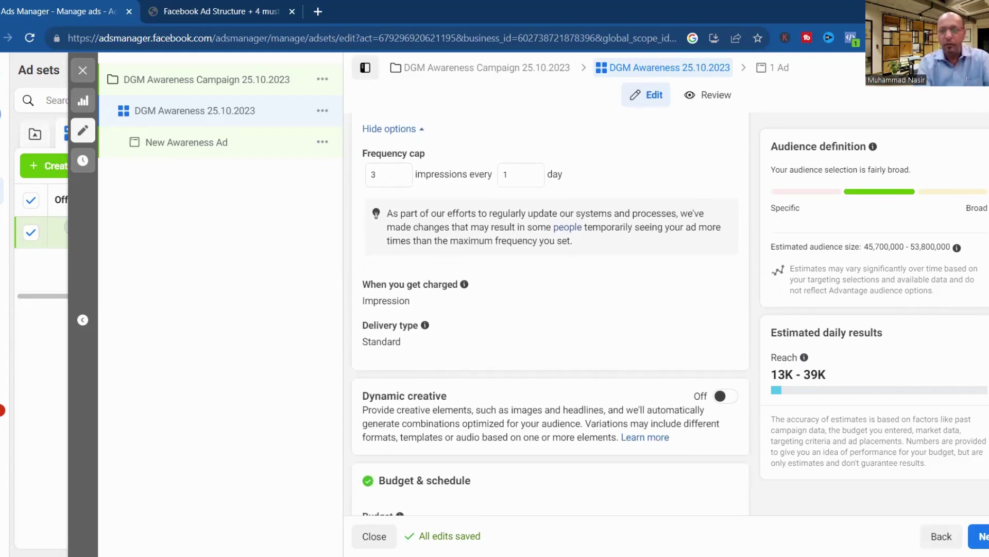
scroll(550, 314, "down", 1)
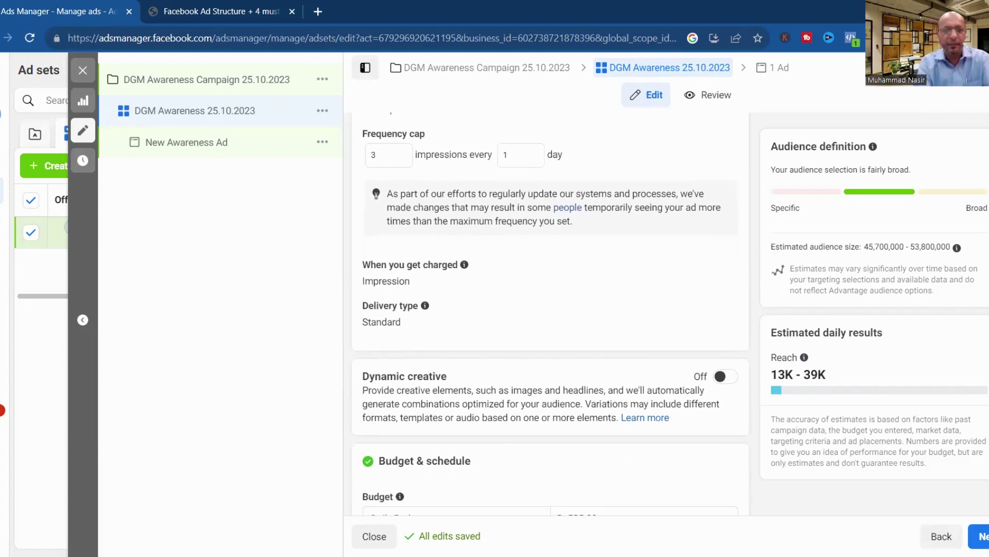
scroll(722, 211, "down", 1)
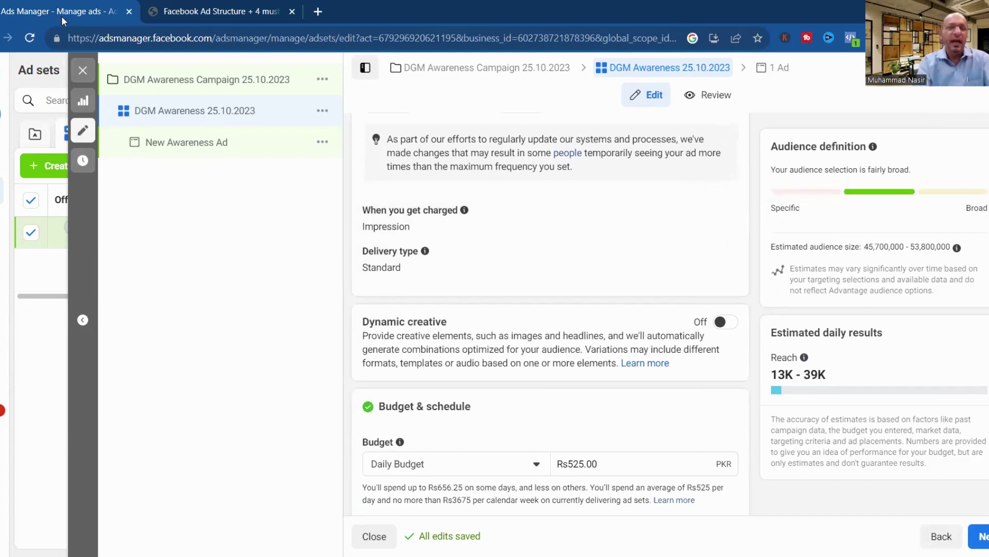
Open Facebook in a new browser tab and go to its Ads Manager.
left_click(319, 13)
left_click(326, 39)
type("fac")
key("Return")
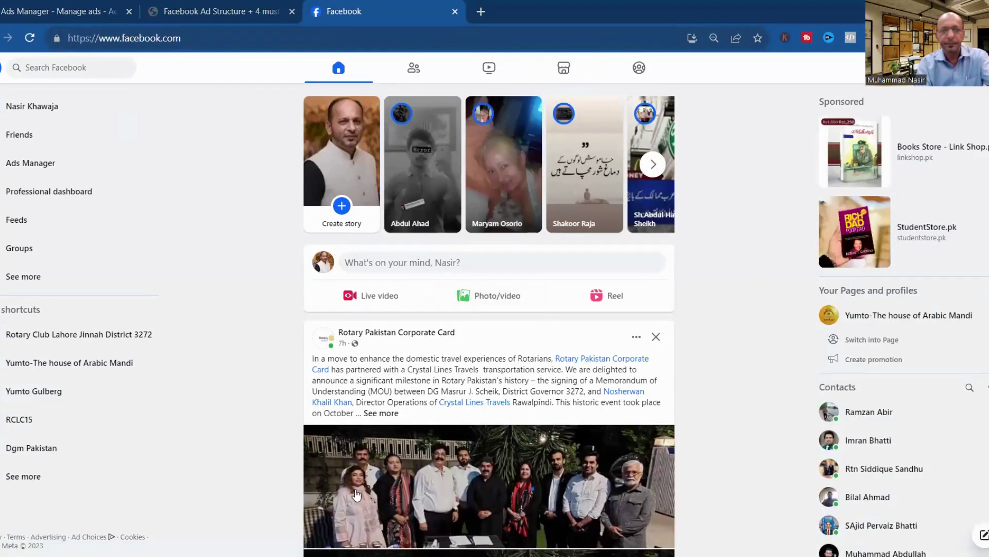
left_click(32, 164)
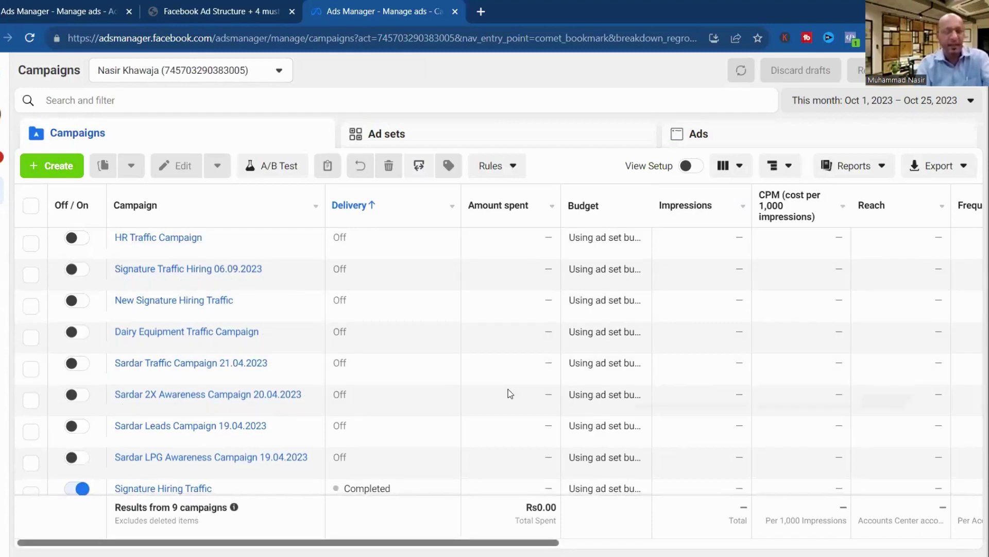
Examine the campaign table's metric columns, from delivery and amount spent through impressions, reach, frequency and CTR to results, cost per result and end date.
scroll(511, 394, "right", 5)
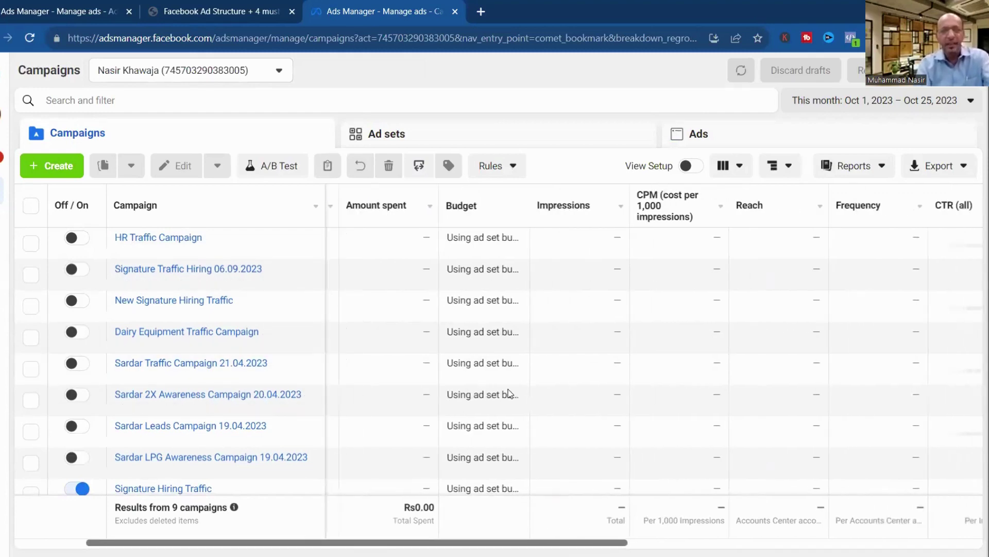
scroll(510, 394, "right", 2)
scroll(510, 394, "left", 4)
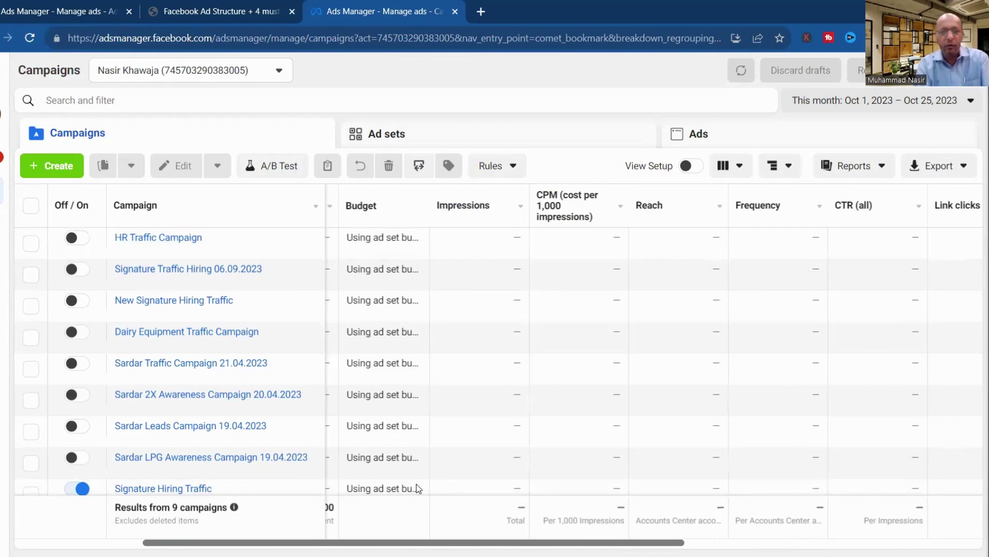
scroll(416, 484, "right", 6)
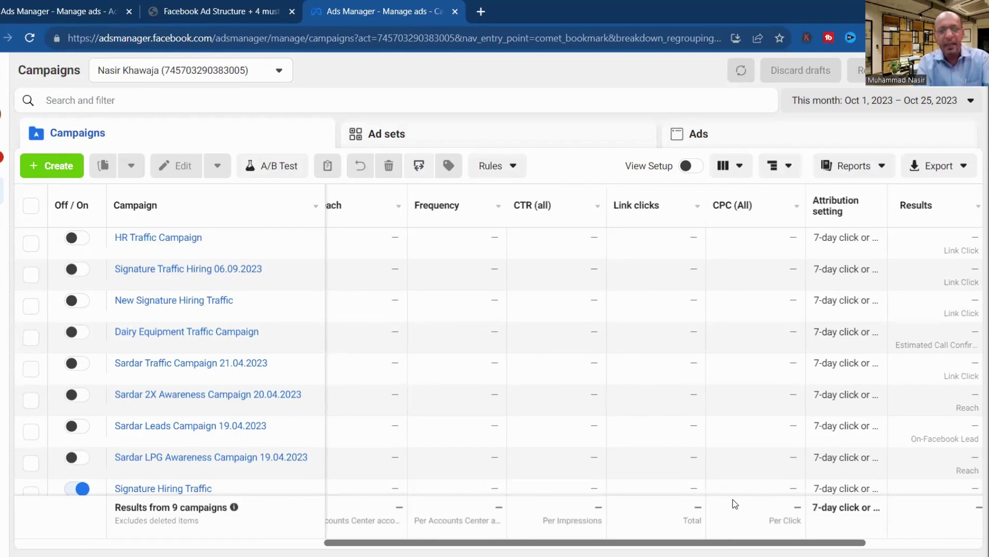
scroll(733, 499, "left", 10)
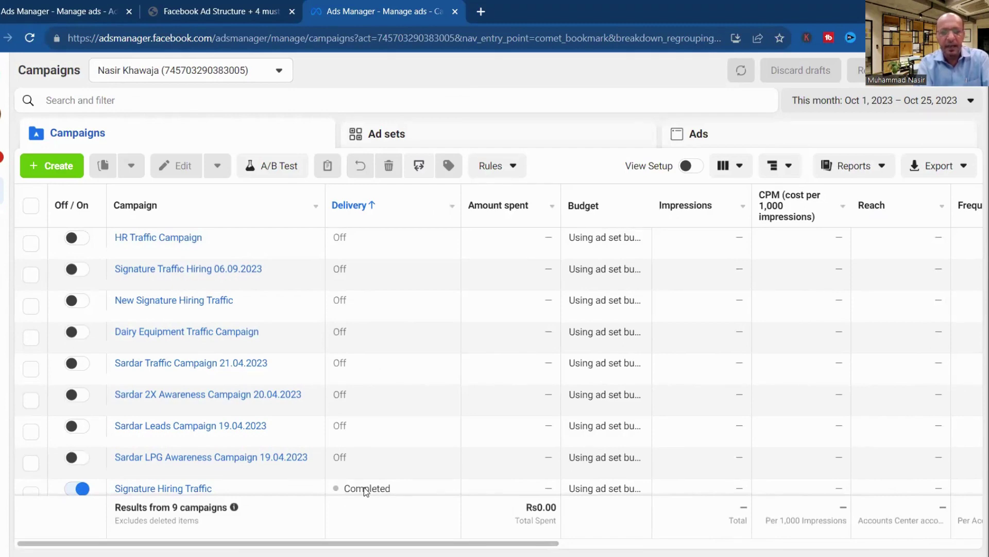
scroll(366, 490, "right", 5)
scroll(365, 490, "right", 5)
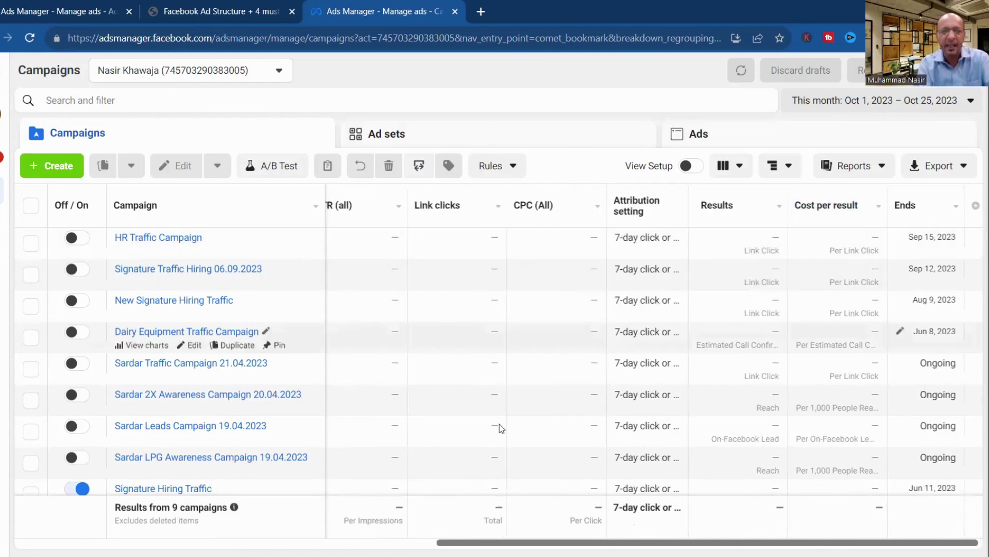
scroll(761, 495, "left", 5)
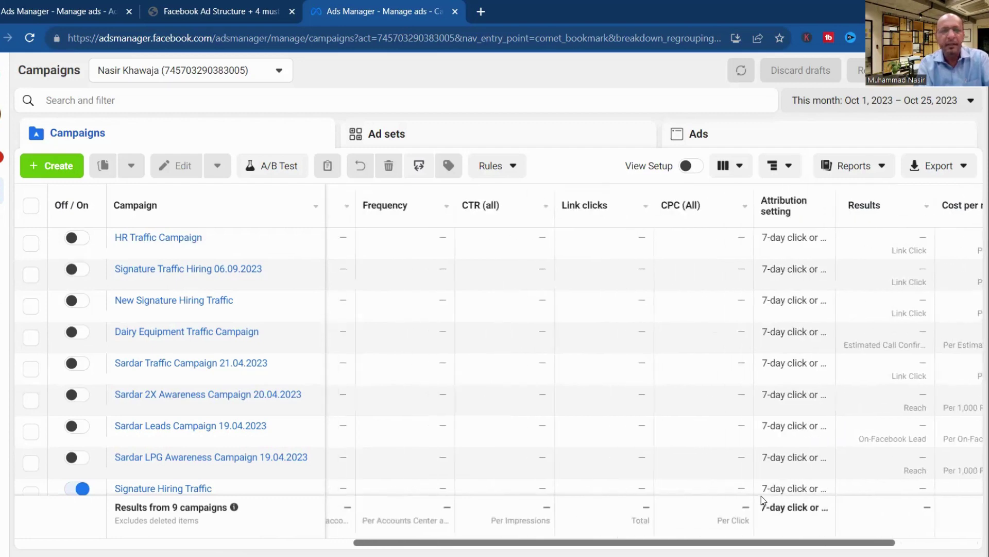
scroll(761, 500, "left", 5)
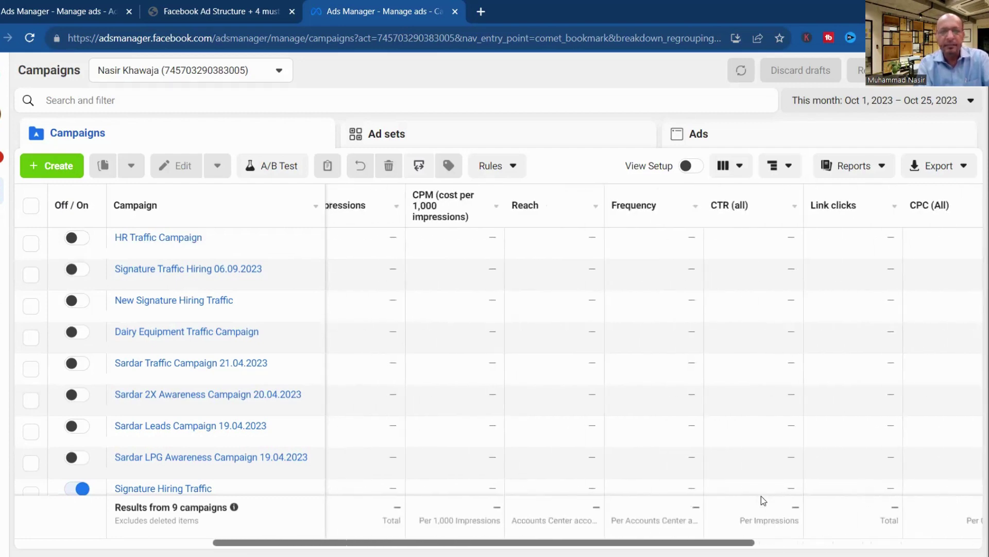
scroll(761, 500, "left", 2)
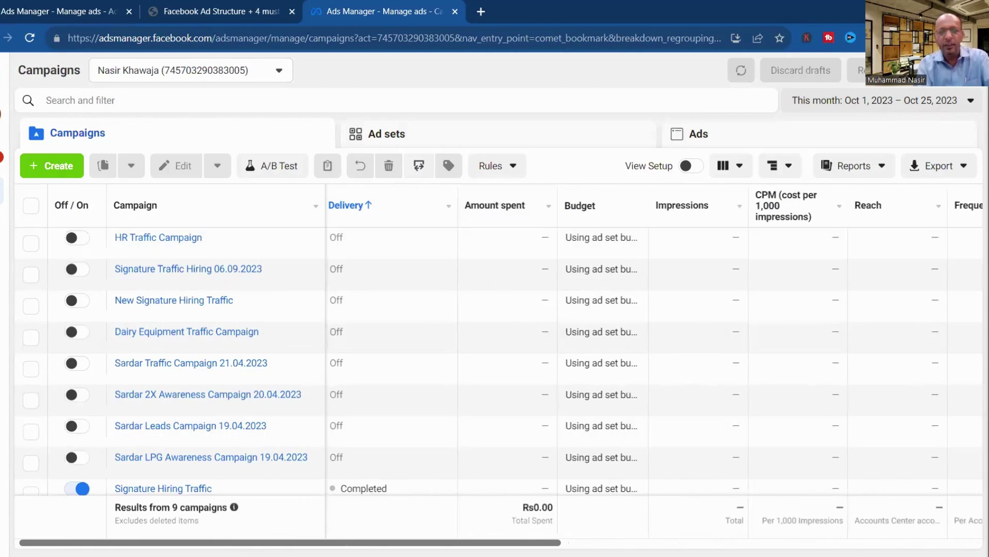
scroll(582, 361, "right", 15)
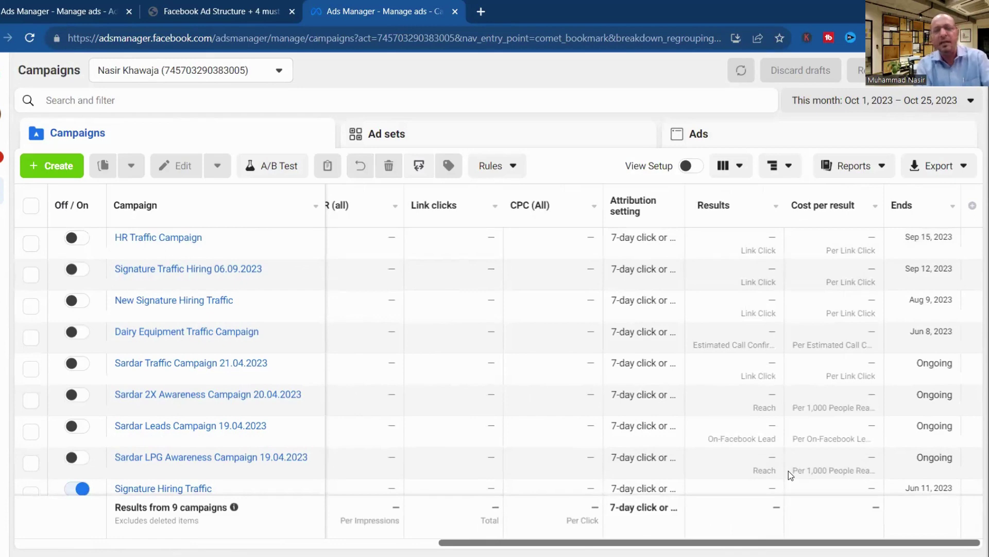
scroll(789, 471, "left", 12)
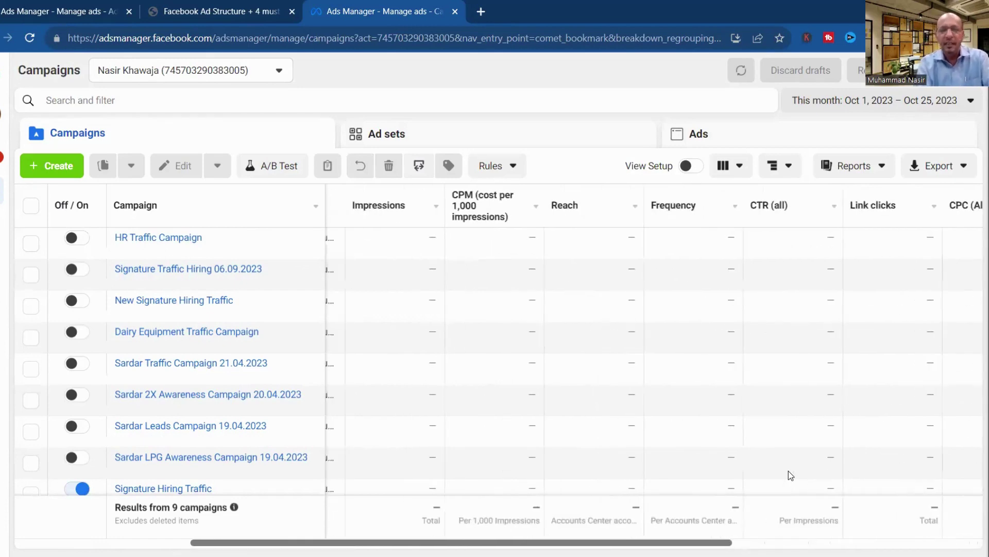
scroll(788, 474, "left", 3)
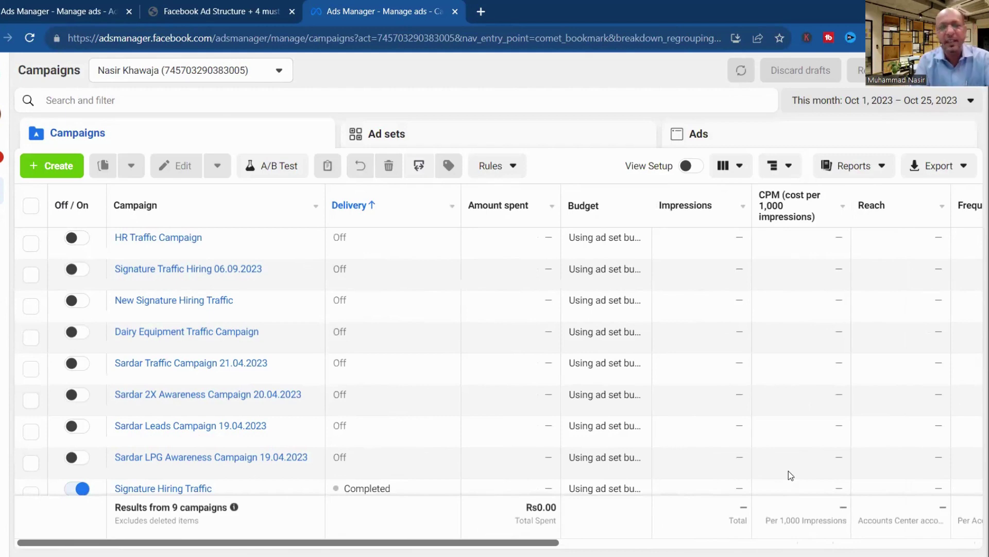
Return to the DGM Awareness 25.10.2023 ad set and turn its dynamic creative on and back off, accepting both confirmations.
left_click(237, 12)
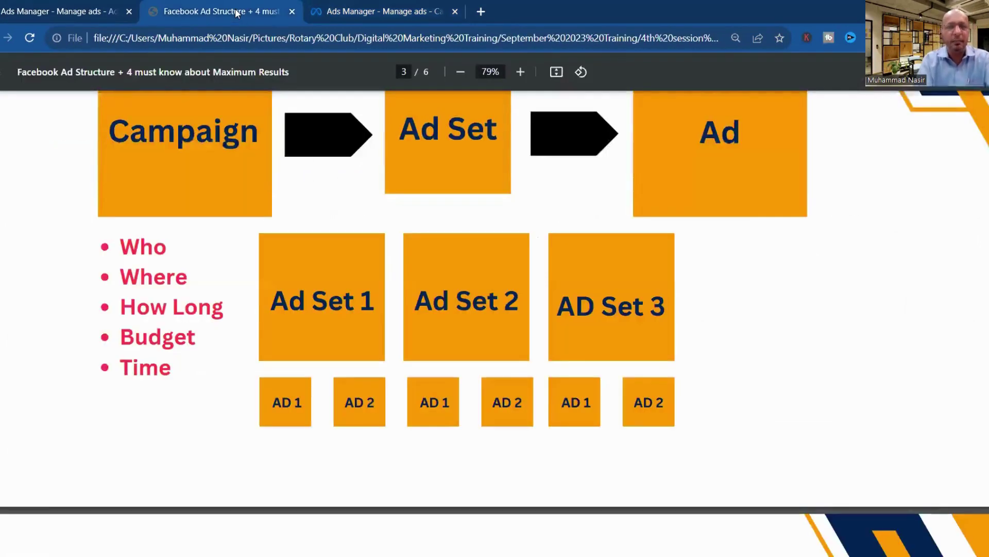
left_click(76, 7)
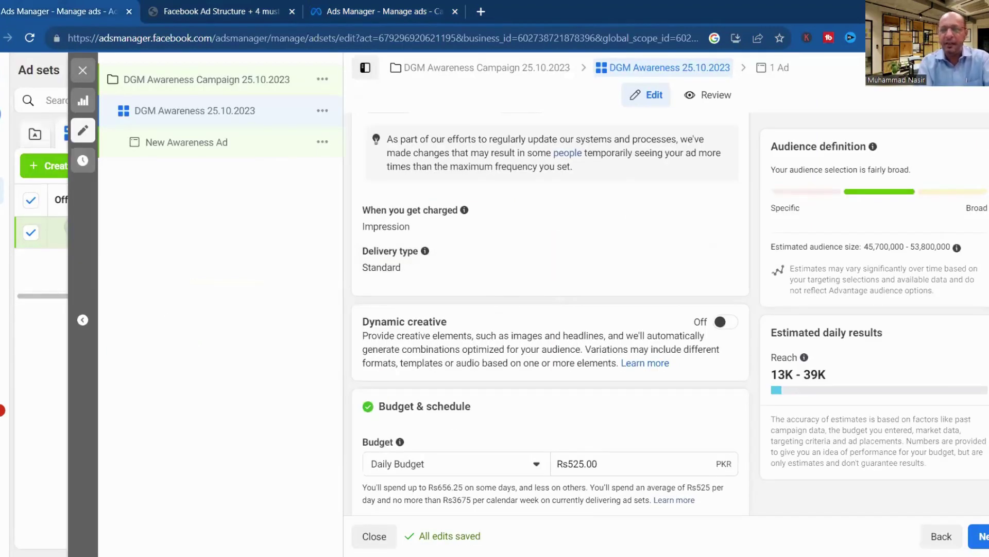
scroll(551, 315, "down", 4)
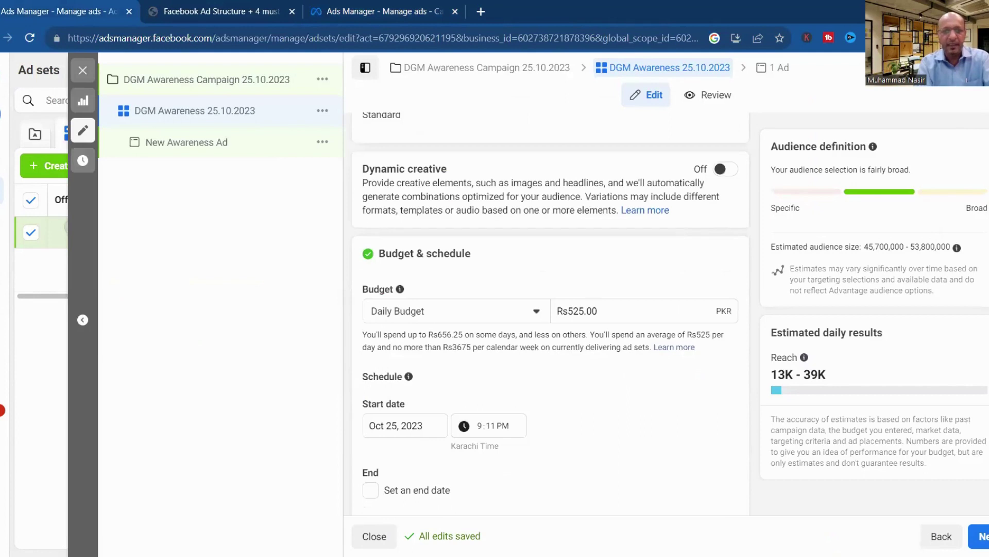
scroll(550, 314, "down", 1)
scroll(550, 314, "up", 1)
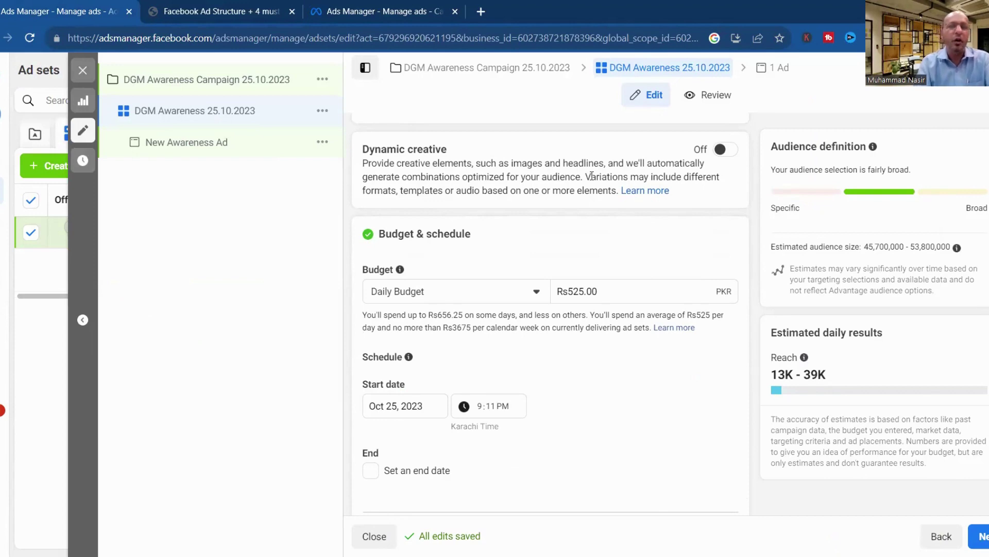
left_click(728, 149)
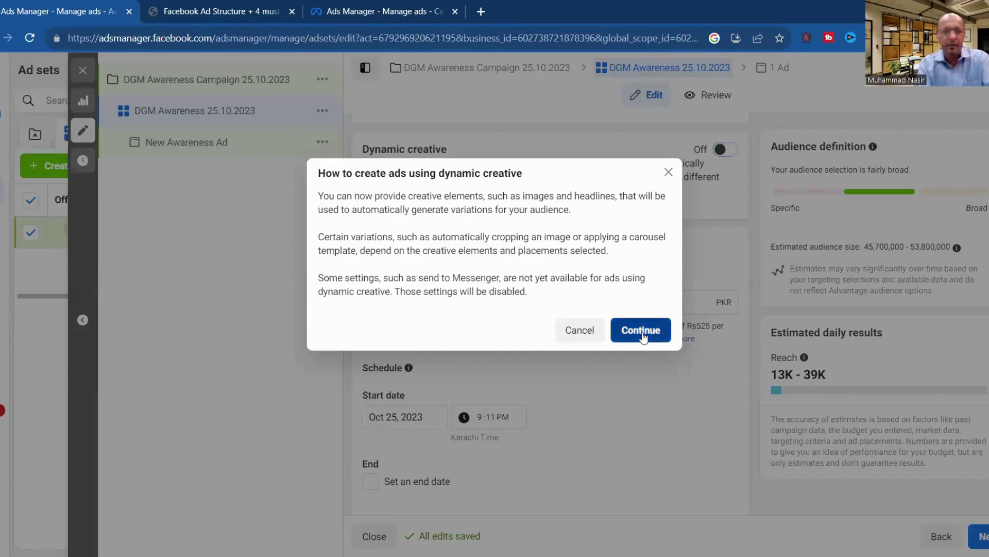
left_click(642, 332)
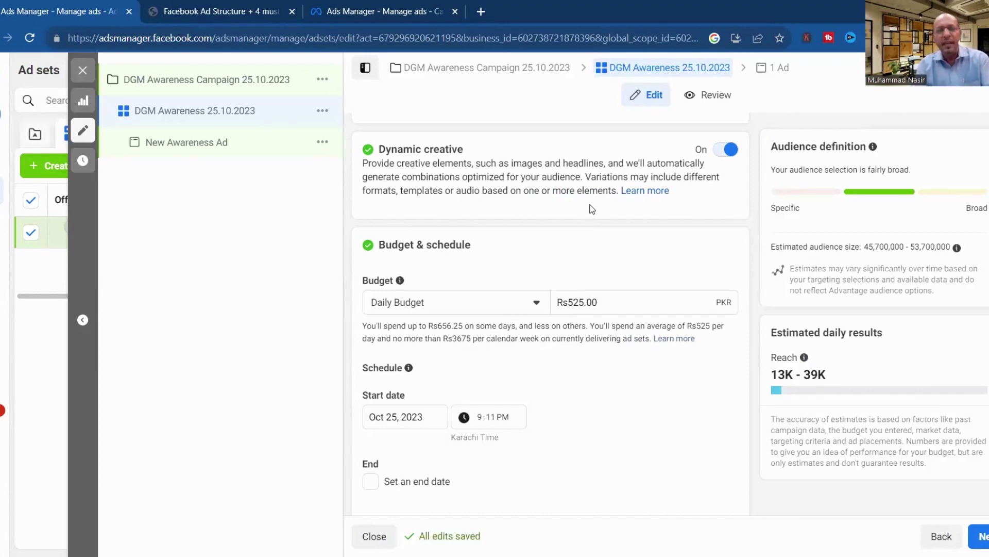
left_click(724, 152)
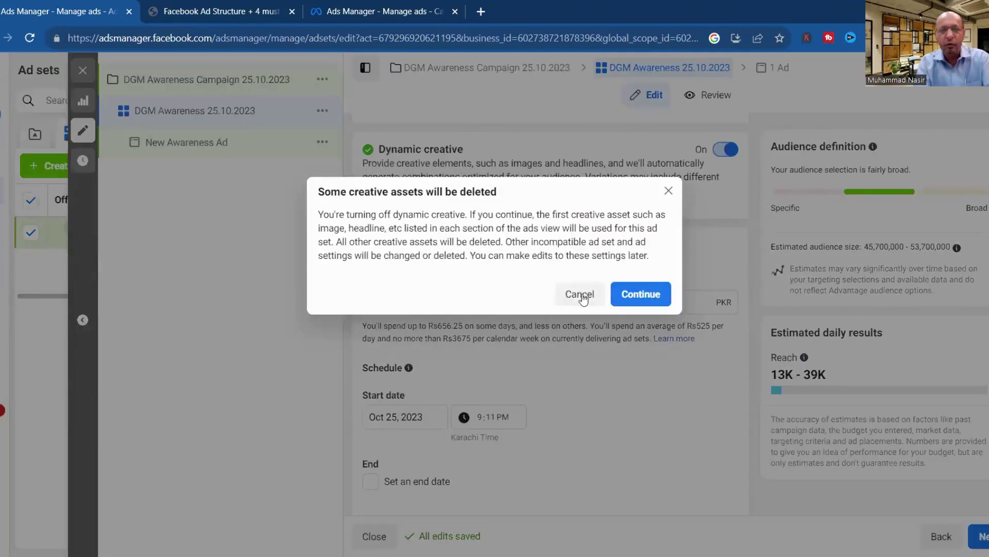
left_click(649, 296)
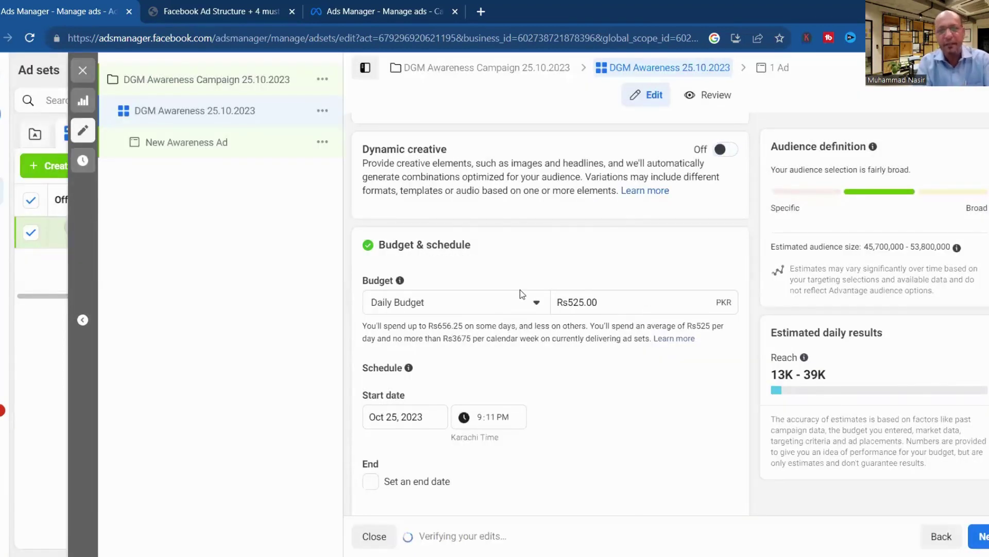
Keep the ad set on Daily Budget and set the amount to Rs300.
left_click(455, 308)
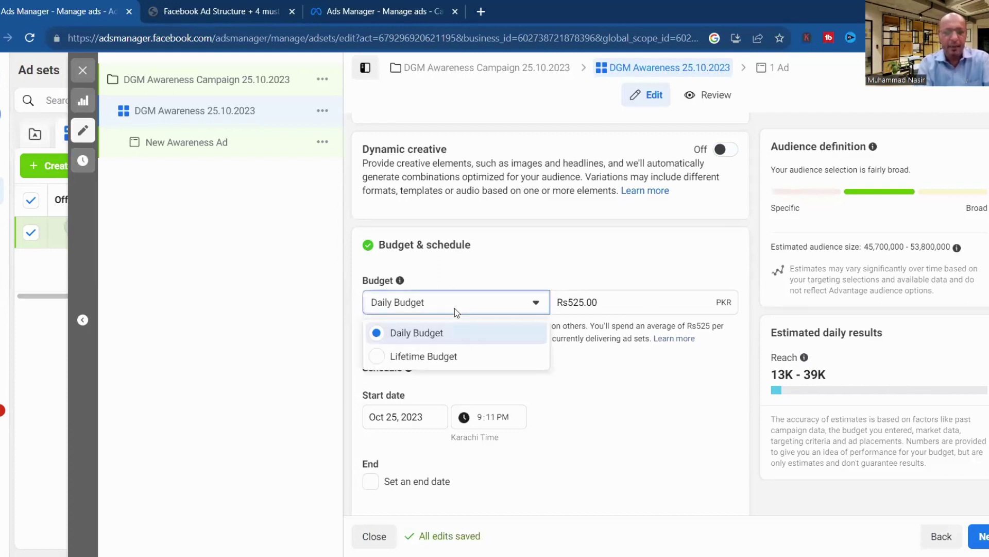
left_click(437, 334)
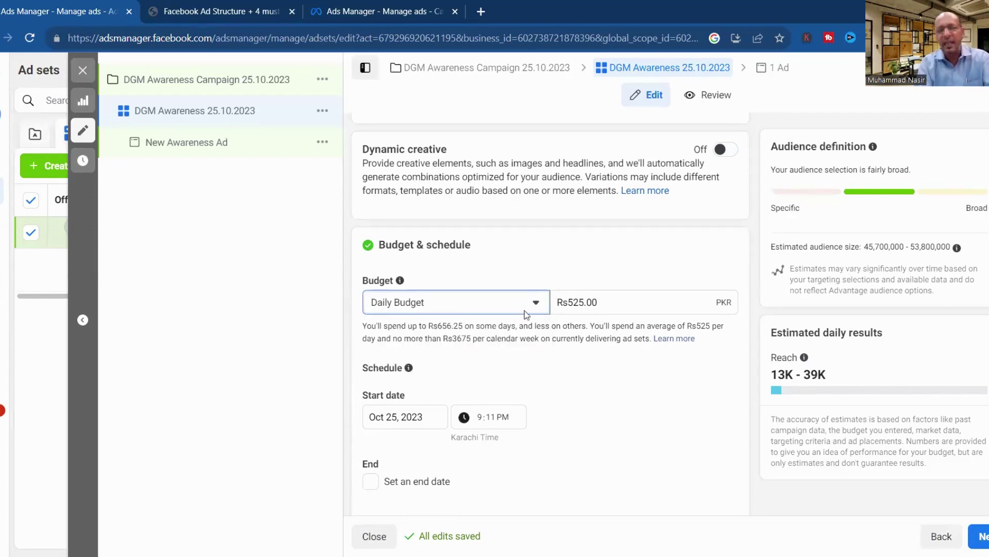
left_click_drag(570, 303, 584, 302)
type("300")
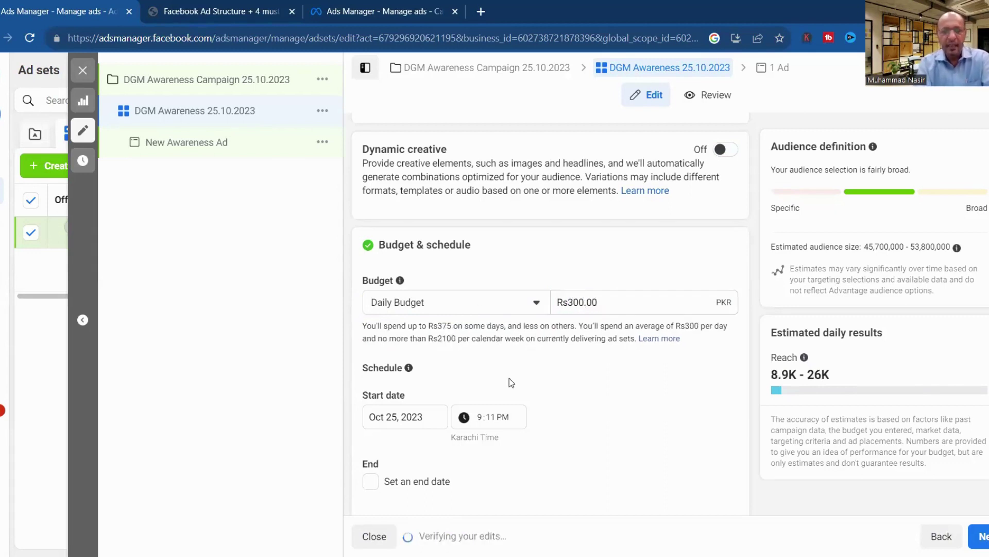
Switch the ad set's budget type to Lifetime Budget.
left_click(473, 302)
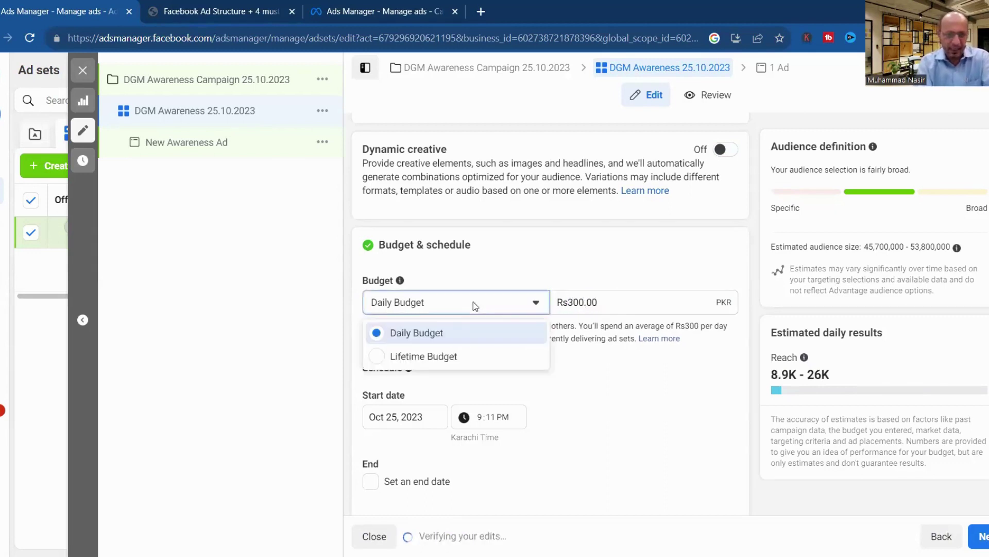
left_click(425, 357)
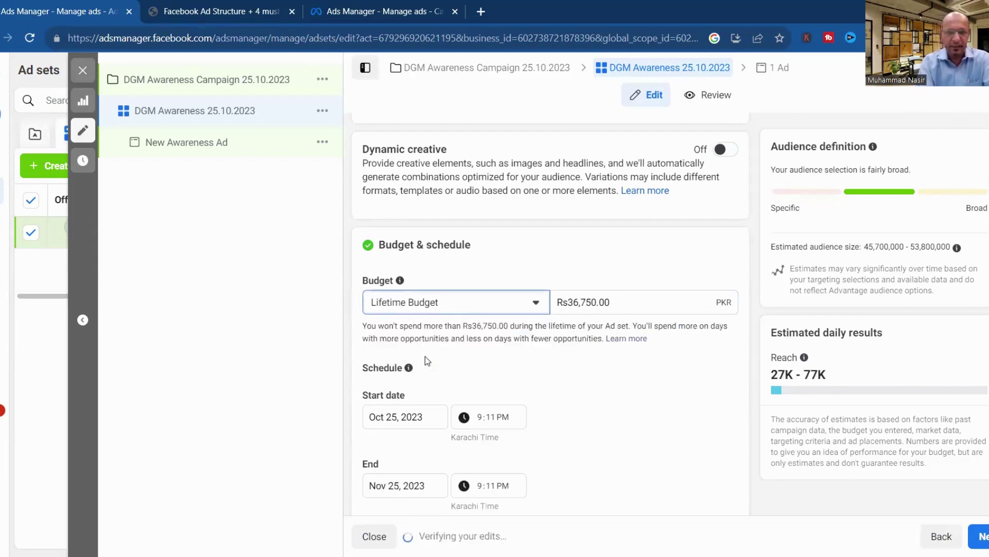
Set the ad set's lifetime budget amount to Rs3,000.
left_click_drag(566, 304, 597, 303)
type("3000")
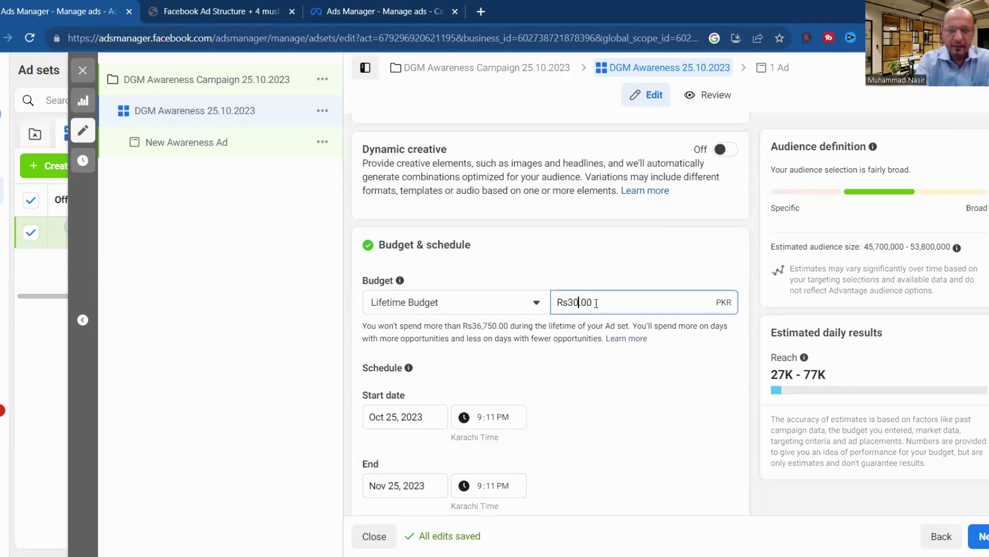
left_click(528, 419)
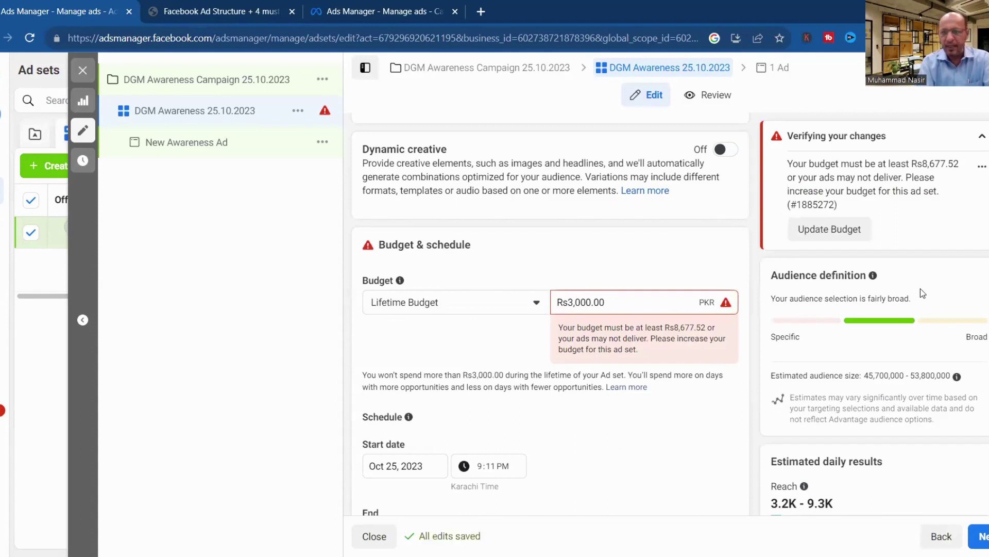
View the start date's calendar without changing it, and set the ad set's end date to November 5, 2023.
scroll(698, 333, "down", 2)
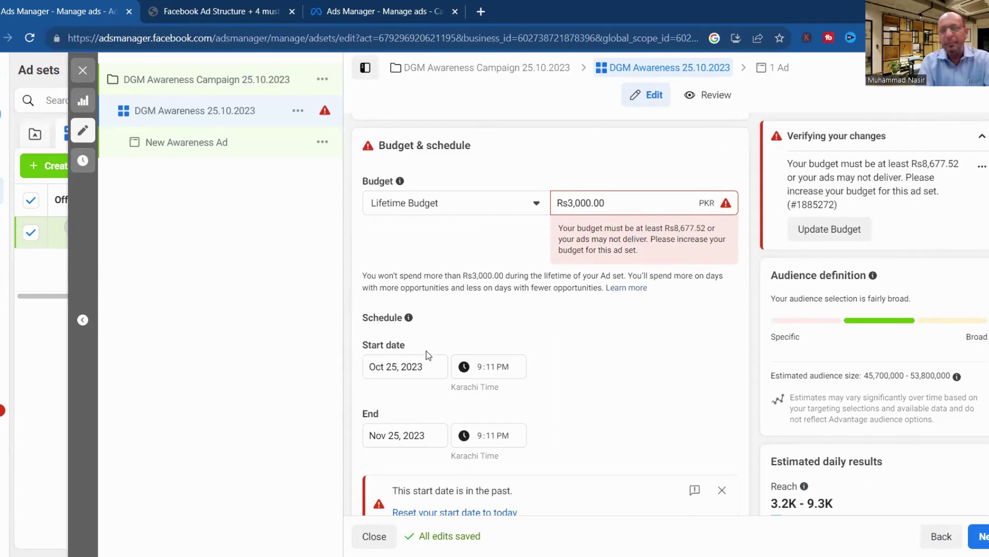
left_click(431, 366)
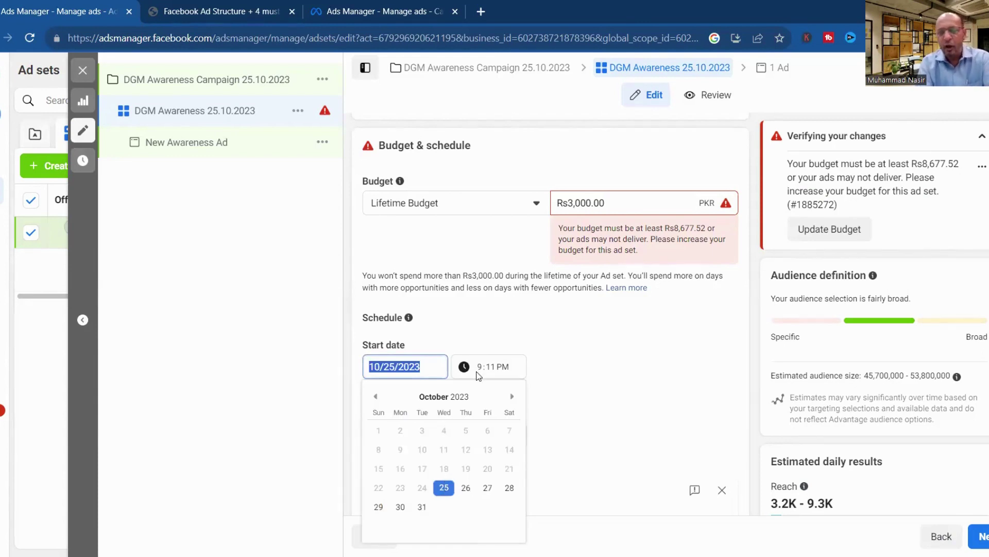
left_click(651, 378)
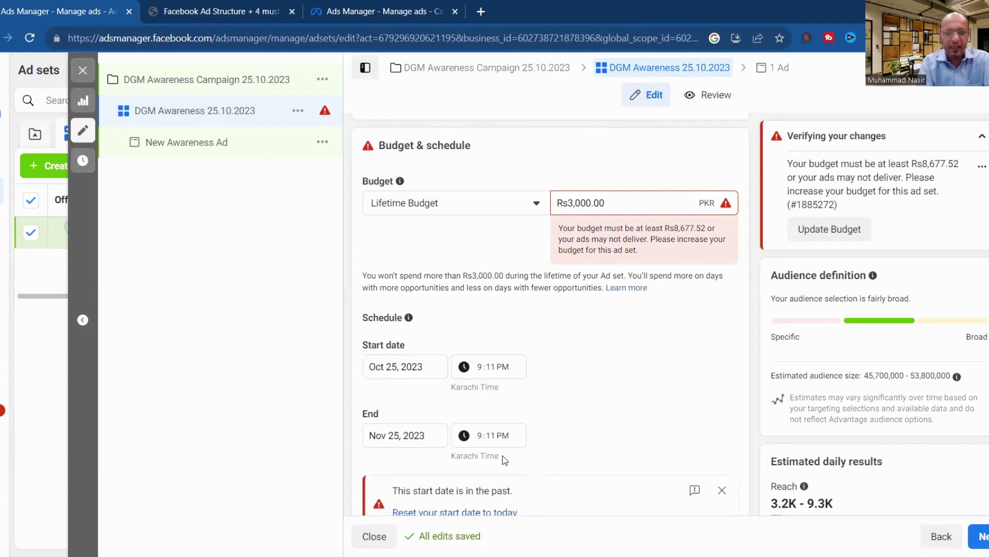
left_click(386, 441)
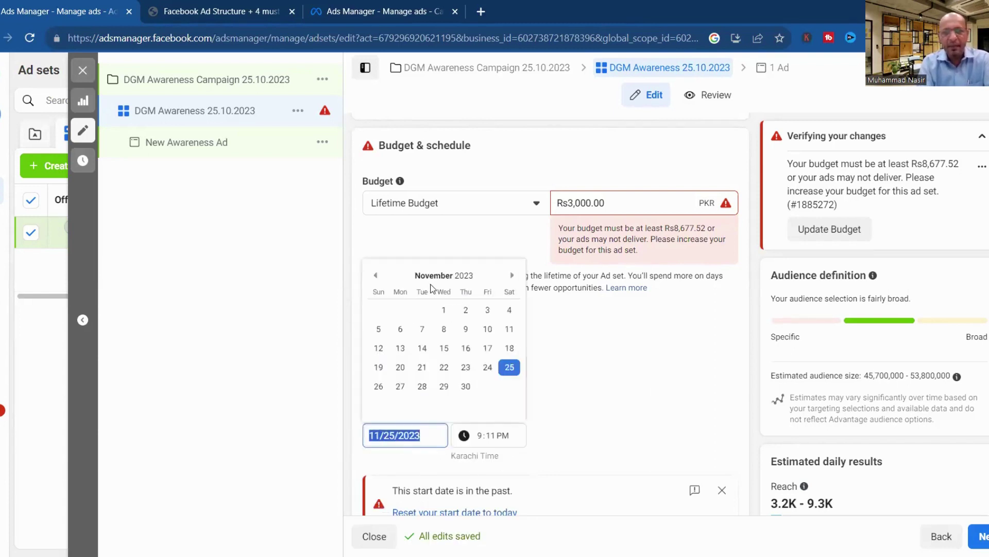
left_click(374, 277)
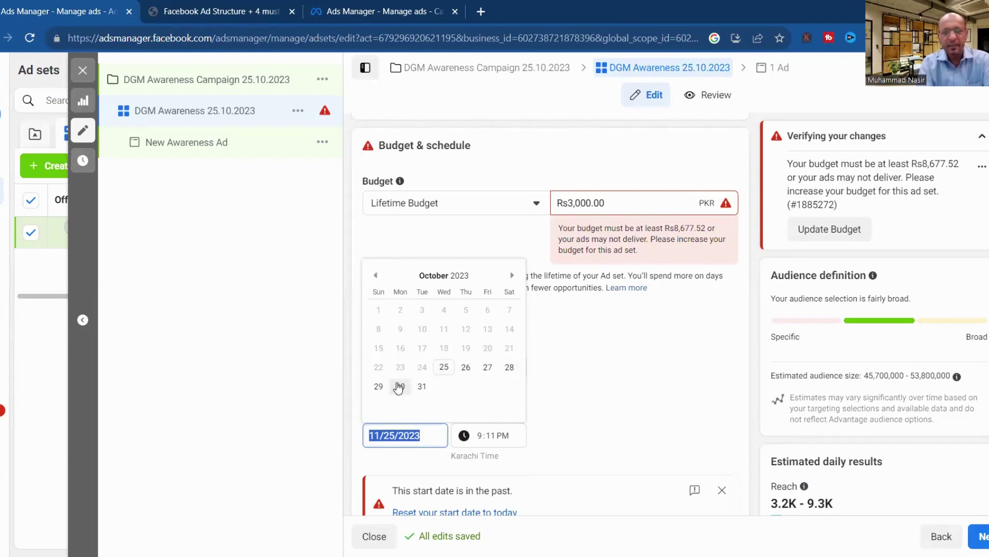
left_click(514, 275)
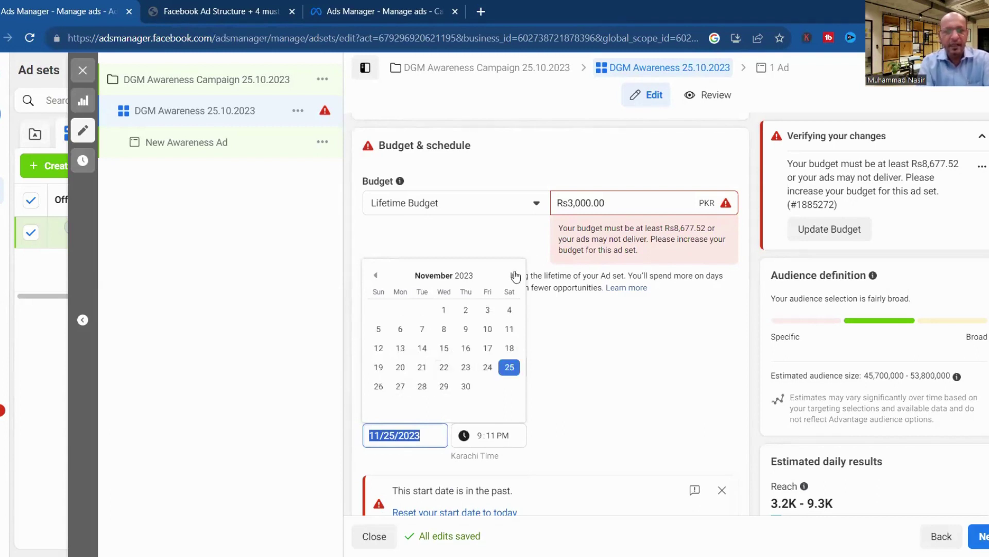
left_click(379, 334)
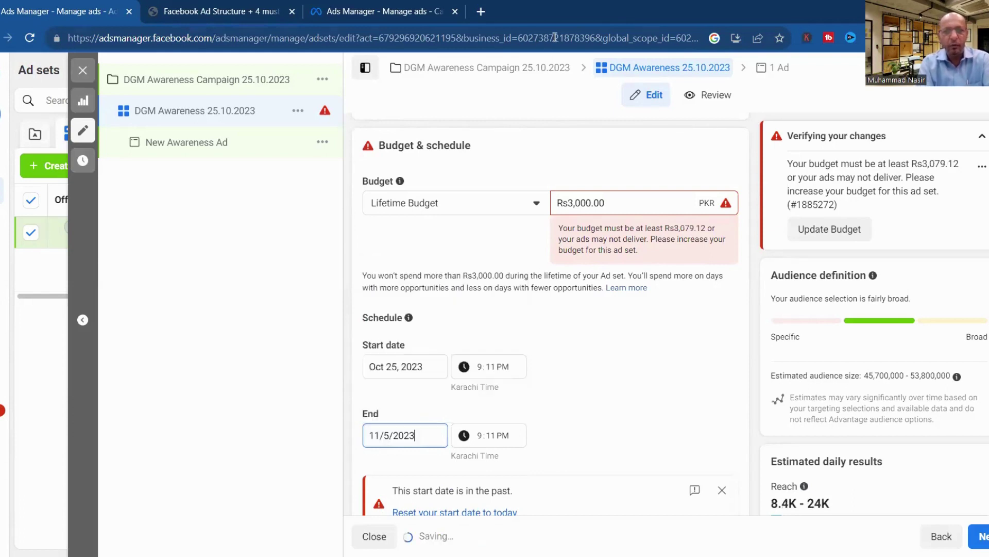
left_click(597, 341)
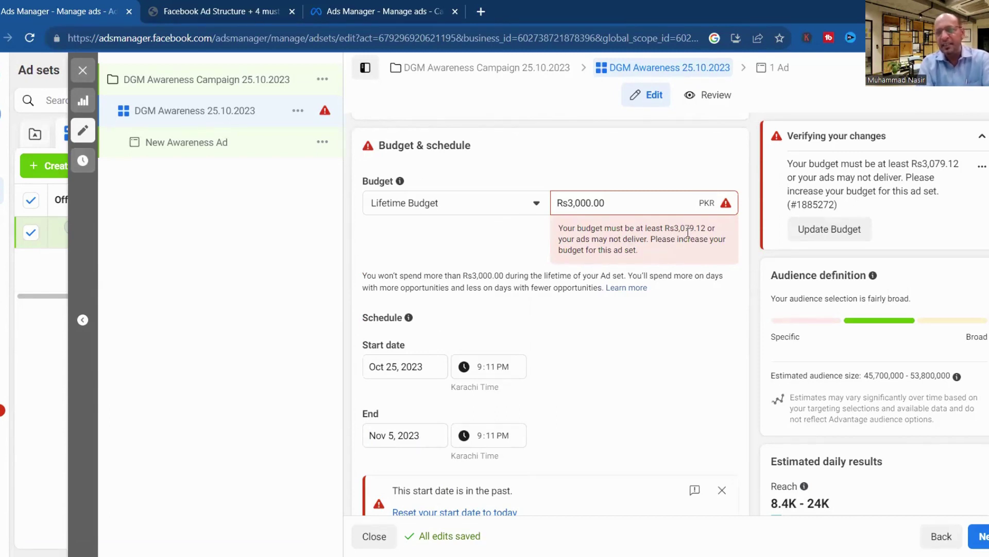
Switch the ad set's budget type back to Daily Budget and set the amount to Rs300.
left_click(500, 202)
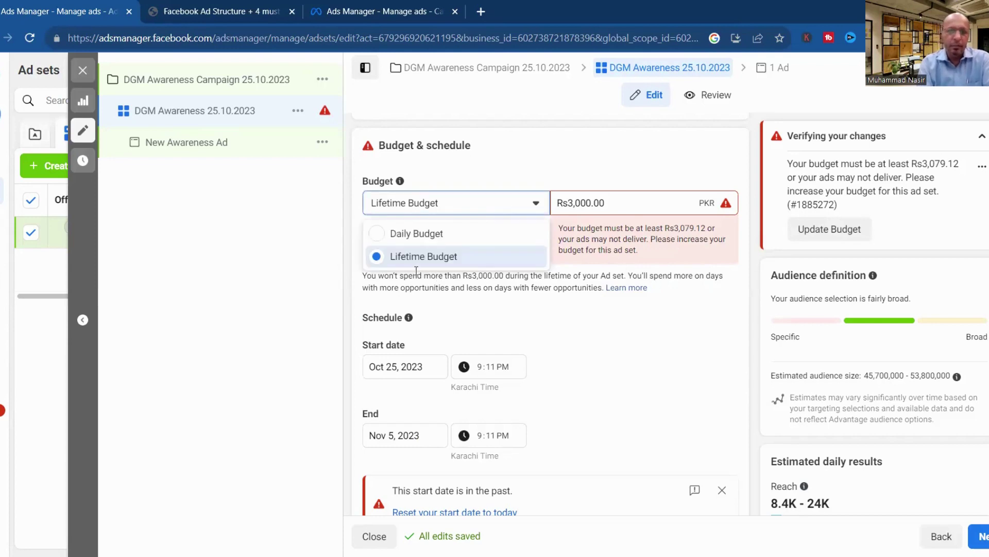
key("Return")
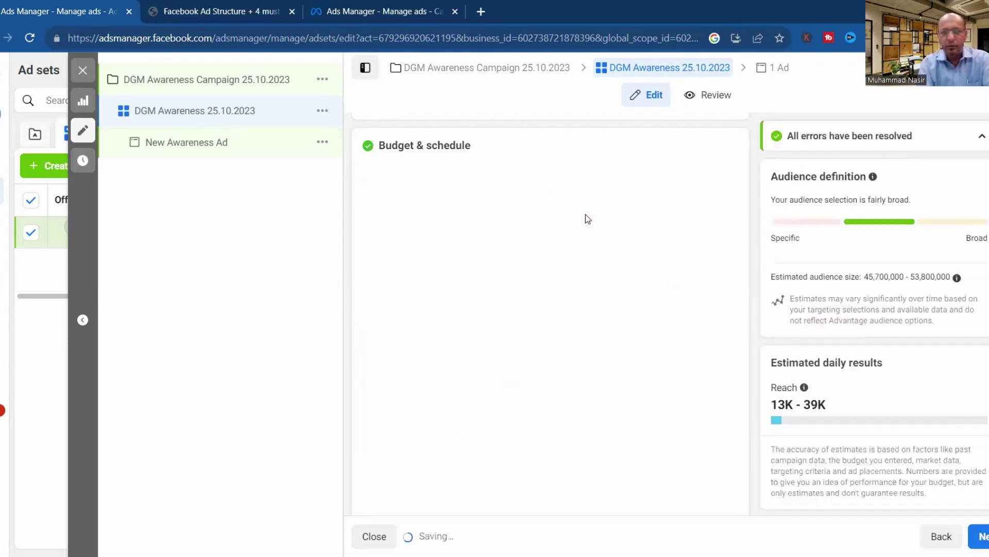
left_click_drag(568, 206, 583, 203)
type("300")
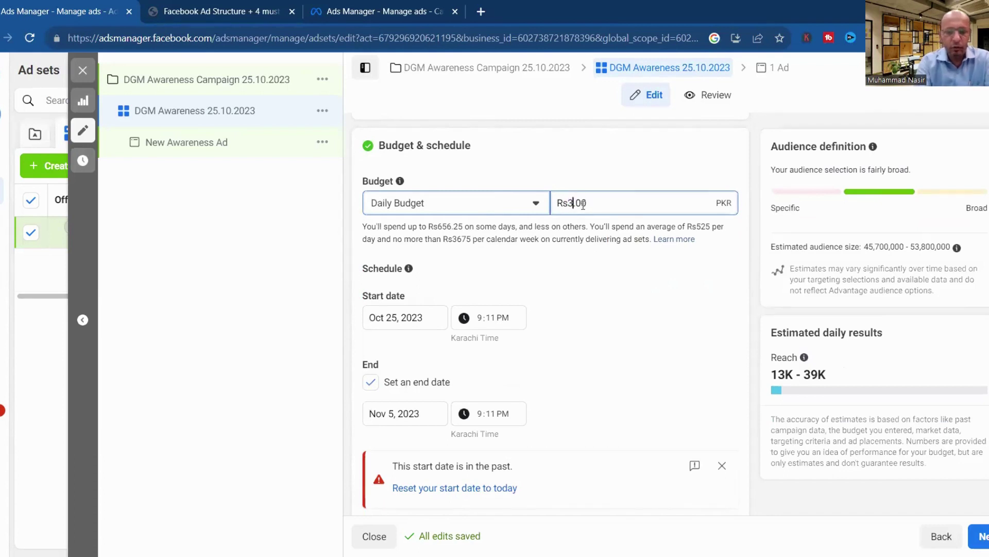
left_click(592, 372)
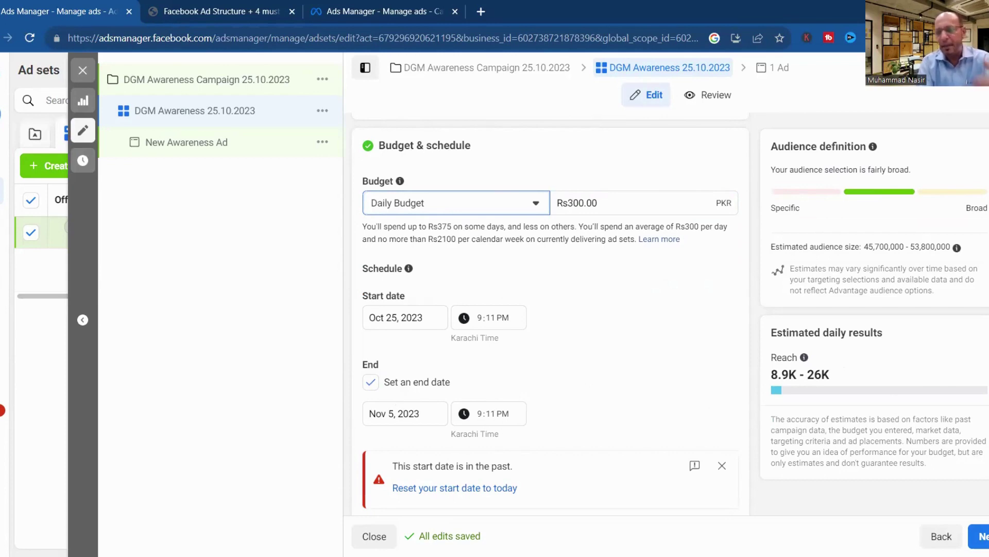
Reveal the additional budget and schedule options and examine the ad scheduling setting and whether it can be edited.
scroll(551, 314, "down", 7)
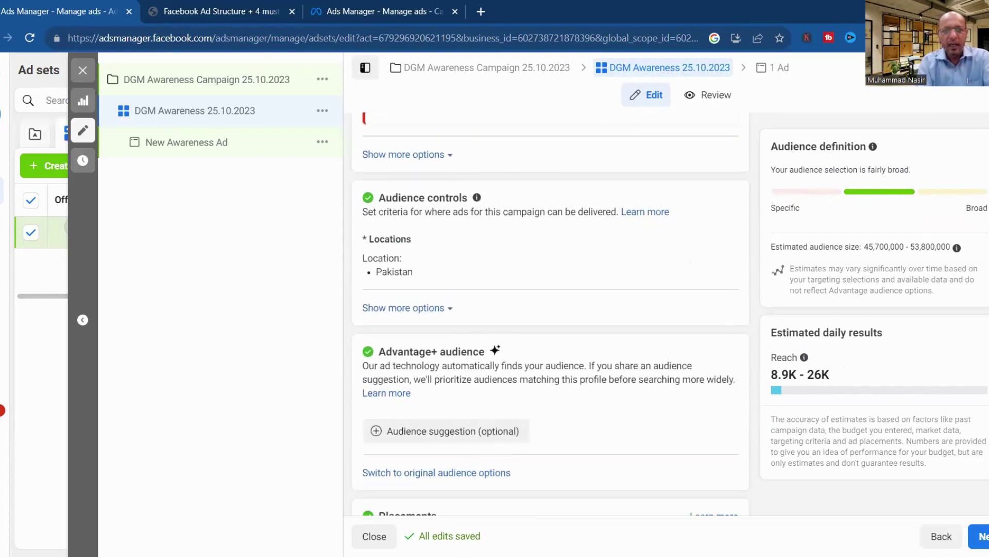
left_click(439, 155)
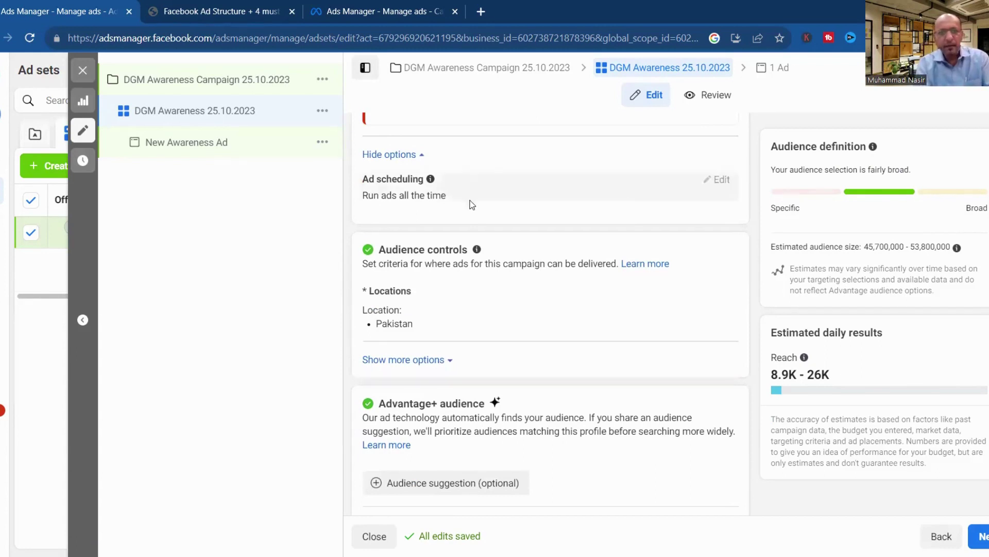
mouse_move(717, 179)
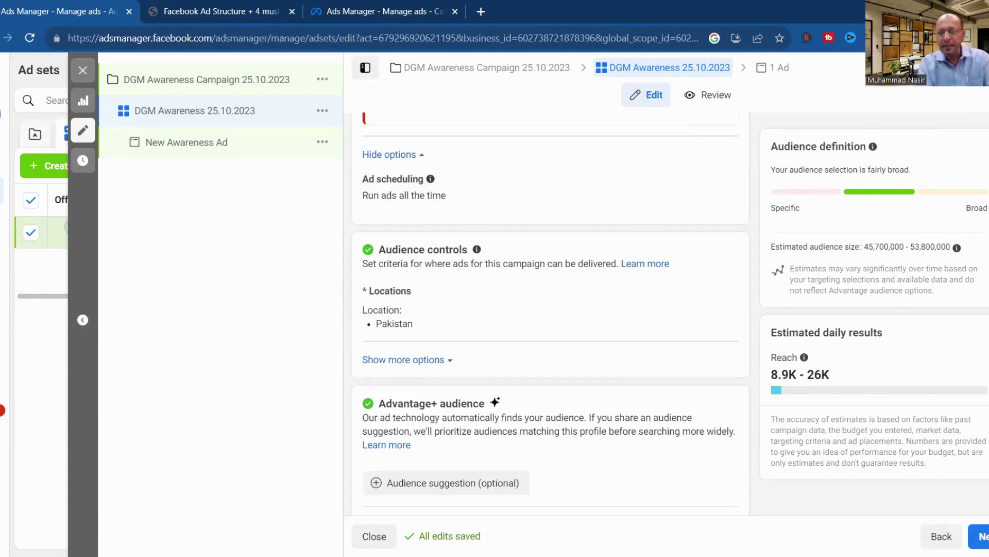
scroll(487, 319, "up", 2)
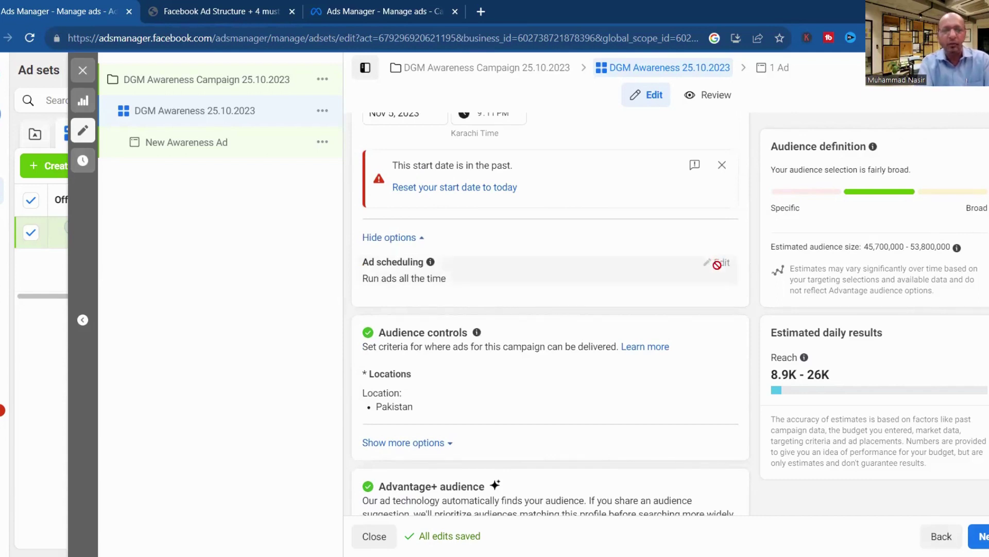
left_click(418, 242)
scroll(550, 314, "up", 7)
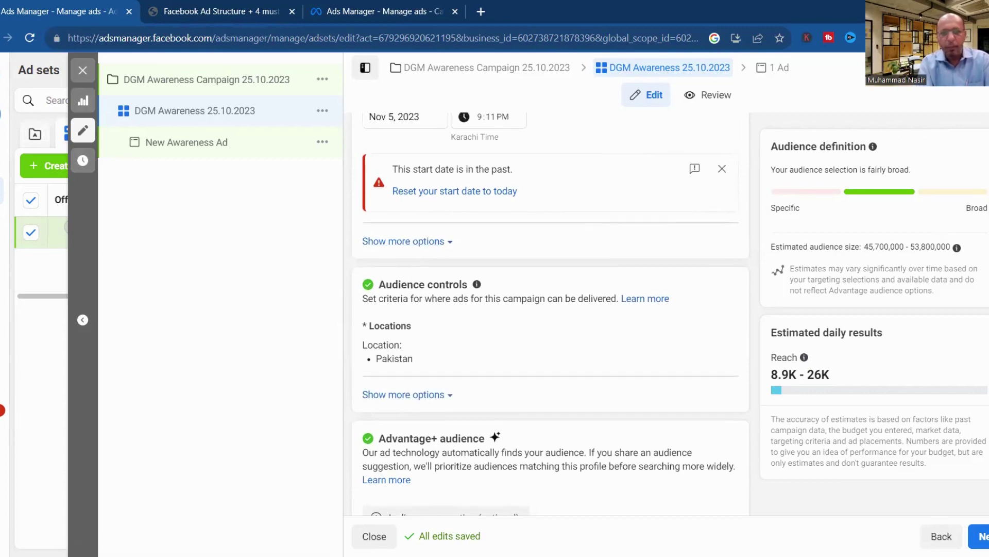
scroll(550, 314, "down", 5)
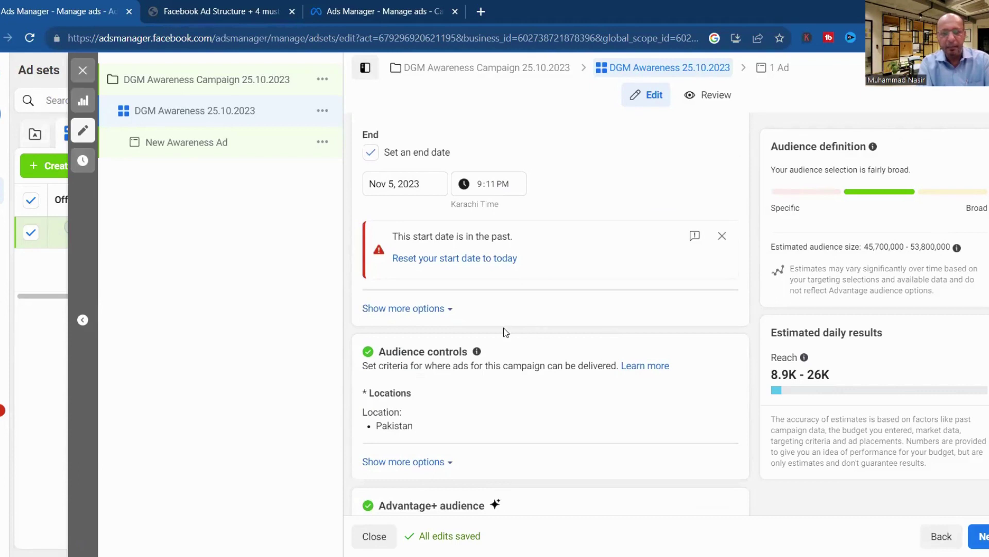
left_click(449, 309)
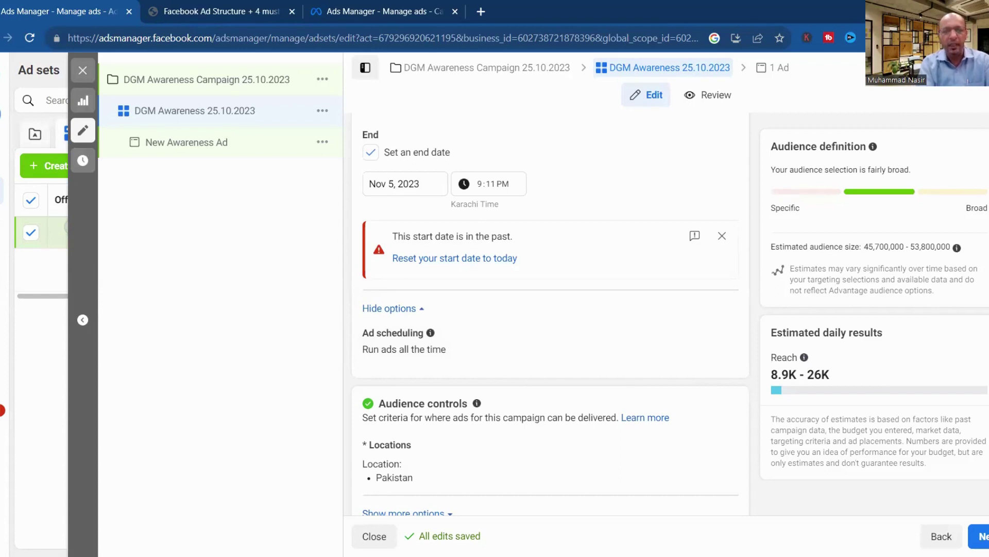
scroll(550, 313, "down", 1)
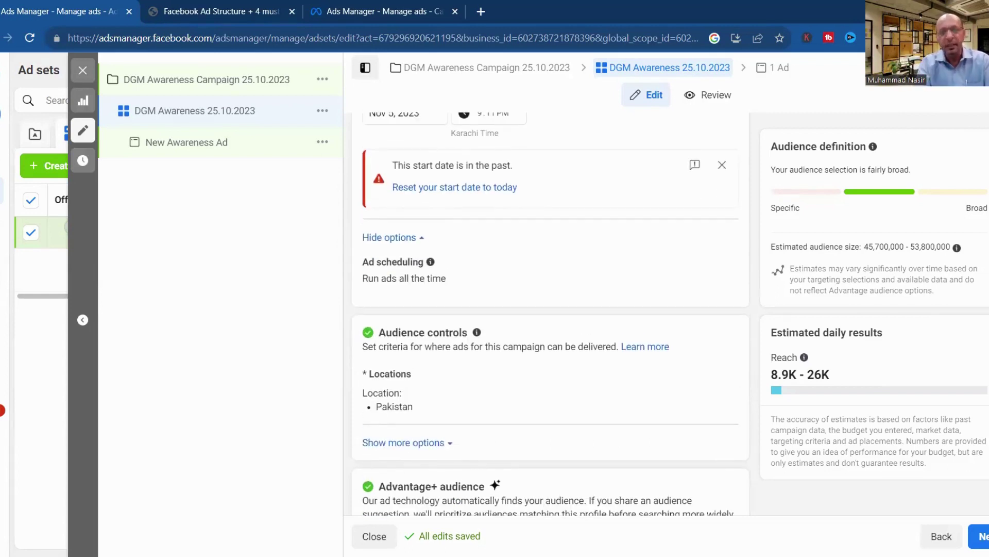
Replace Pakistan with the city of Lahore, Punjab, Pakistan as the included location in the audience controls.
scroll(550, 314, "down", 1)
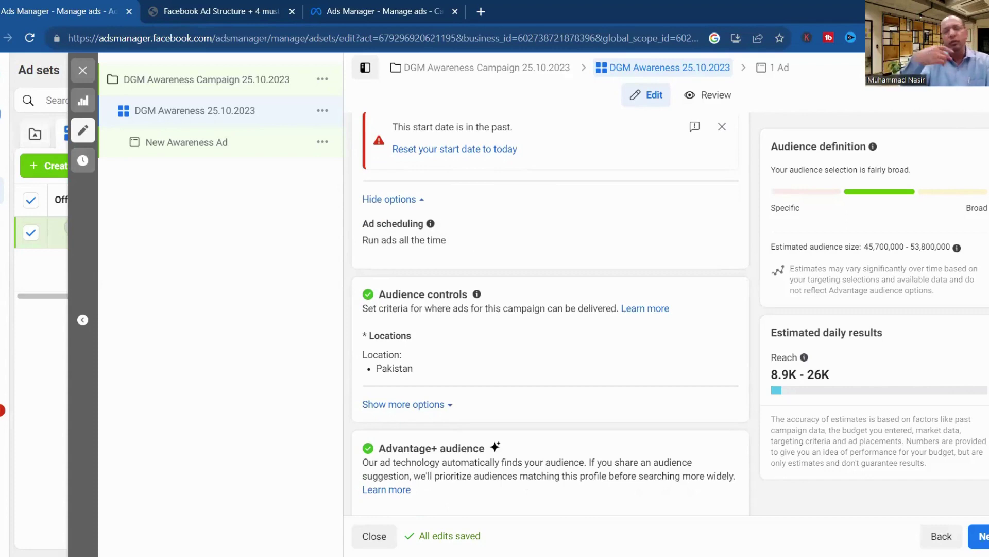
scroll(424, 358, "down", 2)
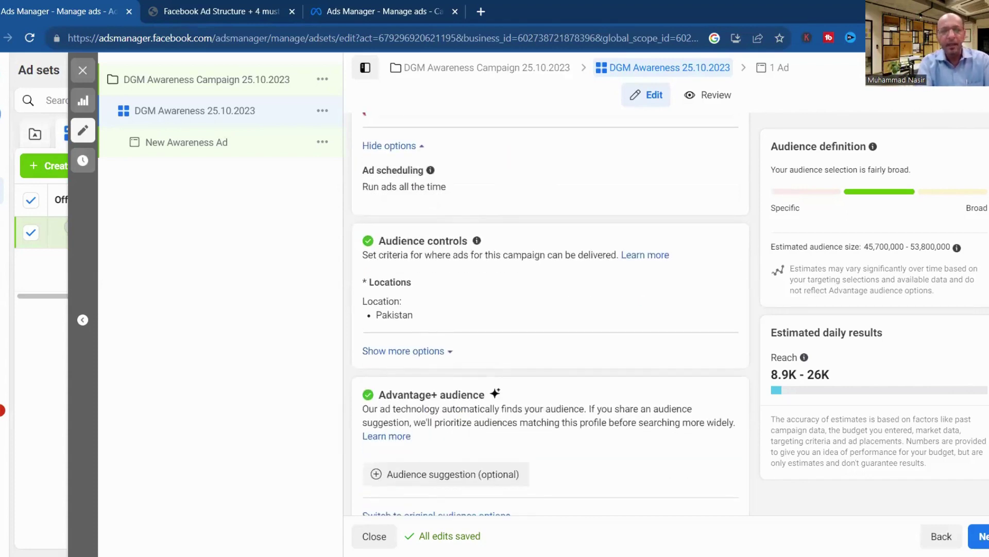
mouse_move(677, 311)
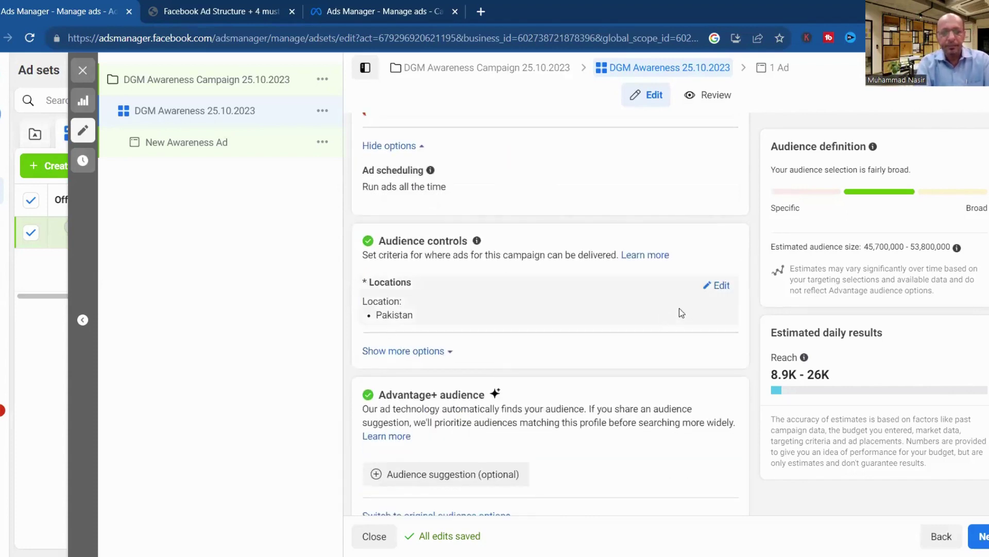
left_click(721, 286)
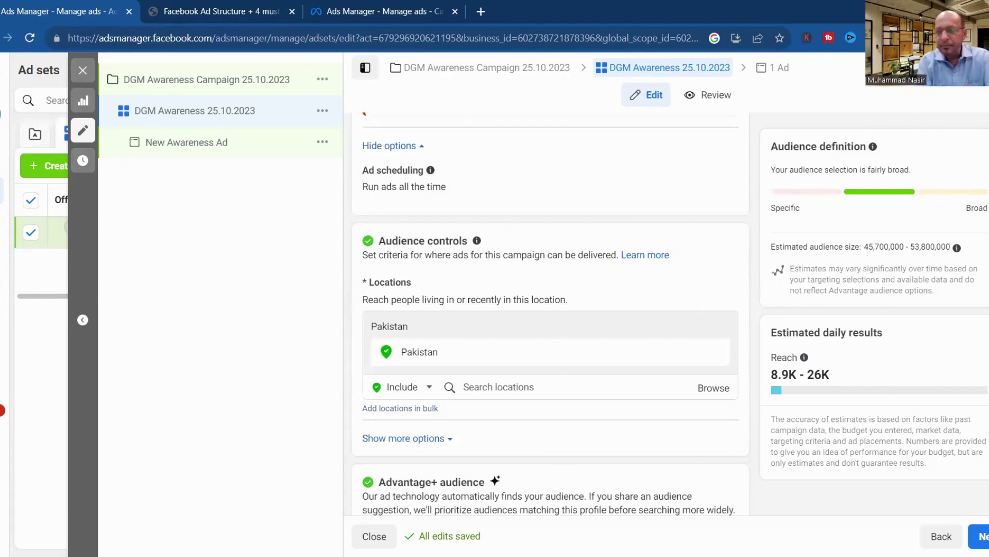
scroll(550, 309, "down", 2)
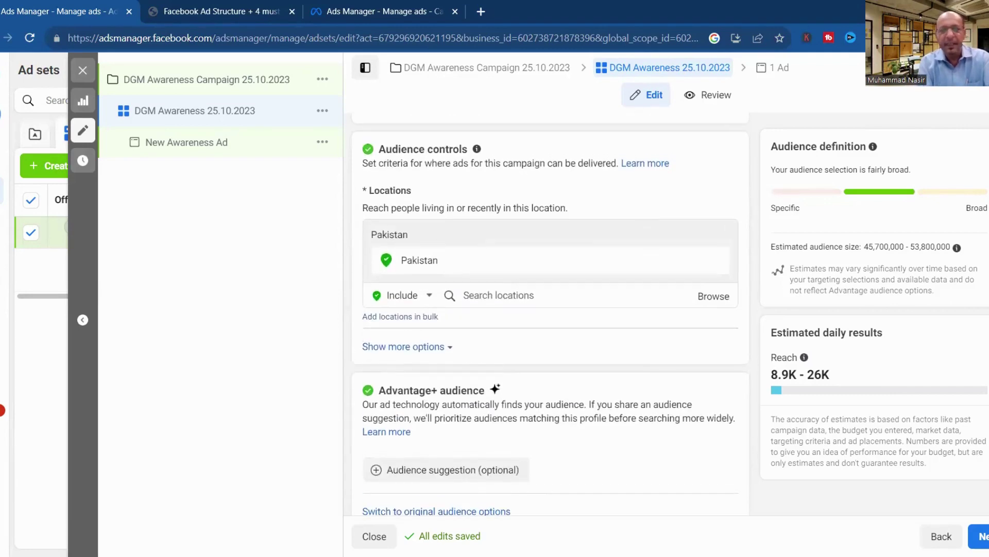
left_click(717, 262)
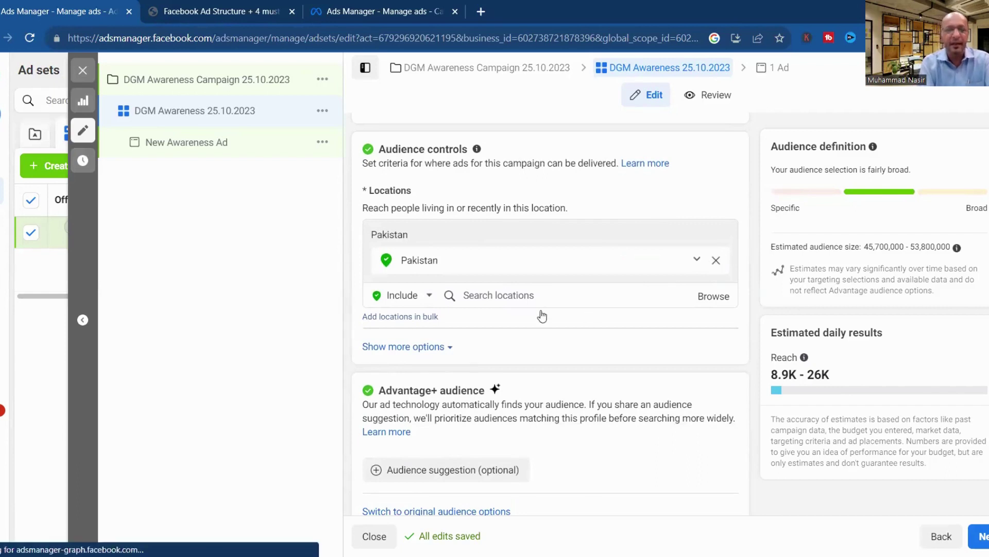
left_click(488, 276)
type("Lahore")
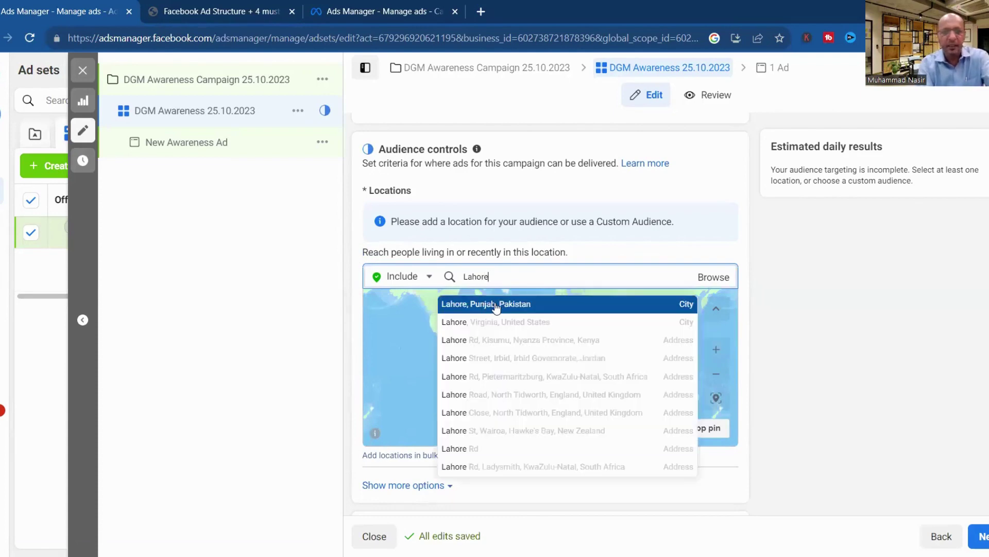
left_click(496, 305)
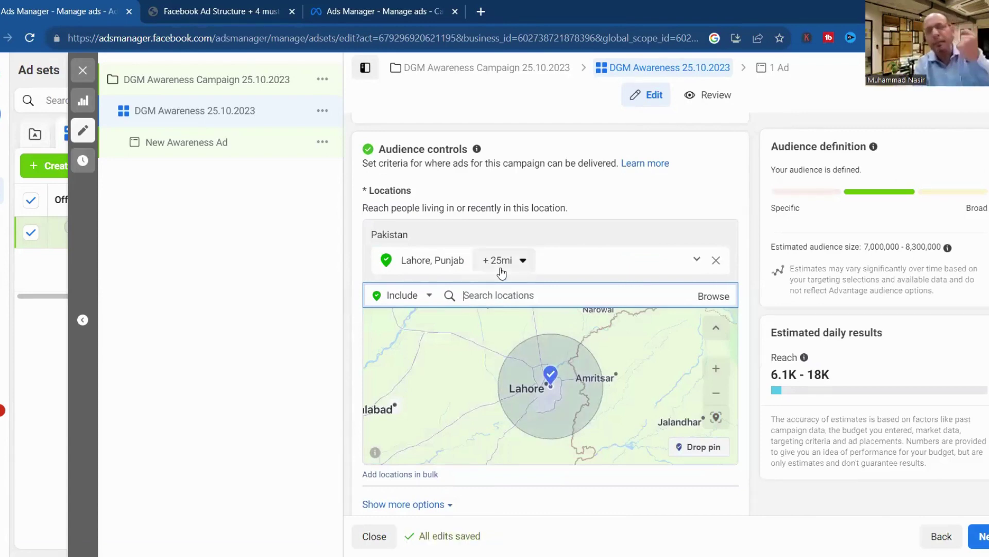
Examine on the map which areas around Lahore the 25-mile targeting radius covers, checking its northern, western and southern edges.
left_click(714, 398)
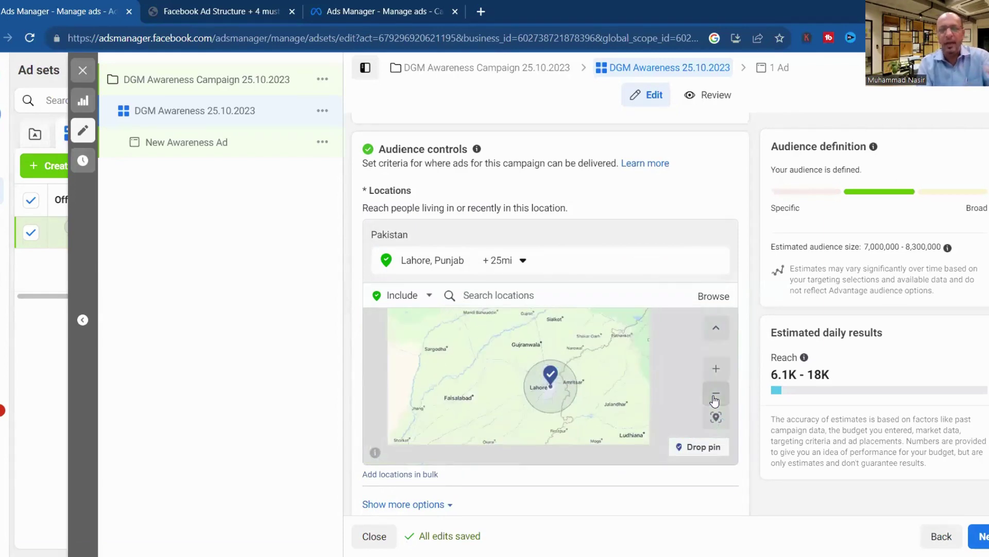
left_click(715, 368)
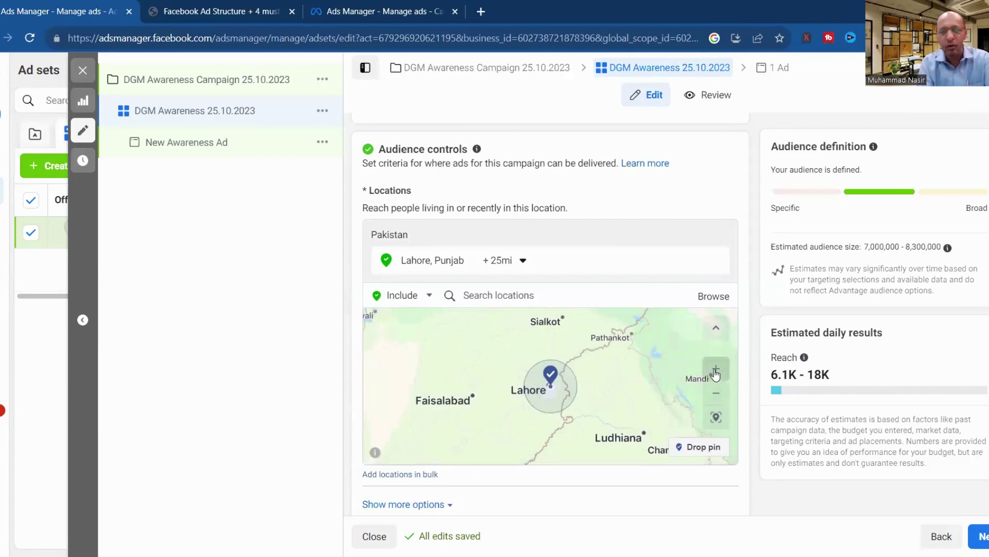
left_click(716, 368)
left_click_drag(666, 345, 533, 418)
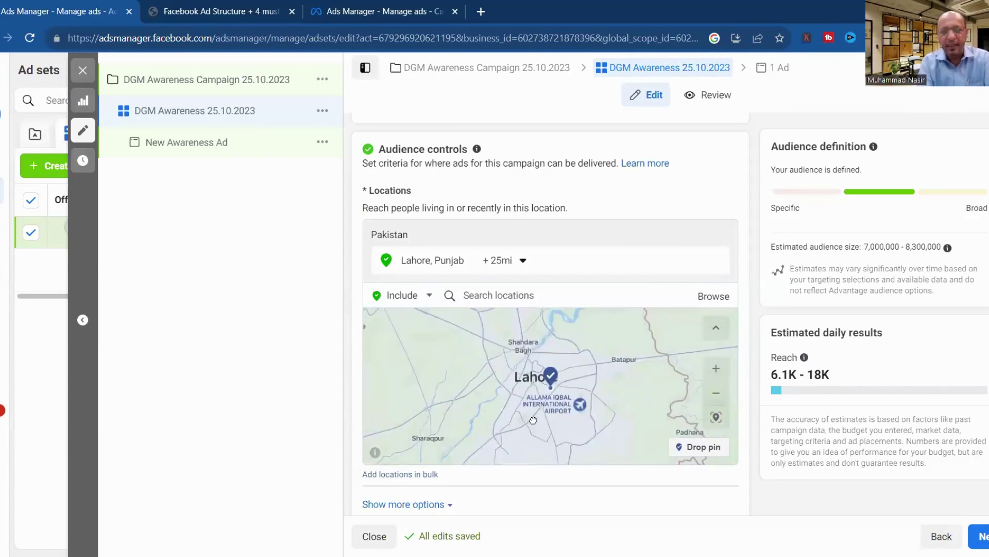
left_click_drag(593, 369, 641, 425)
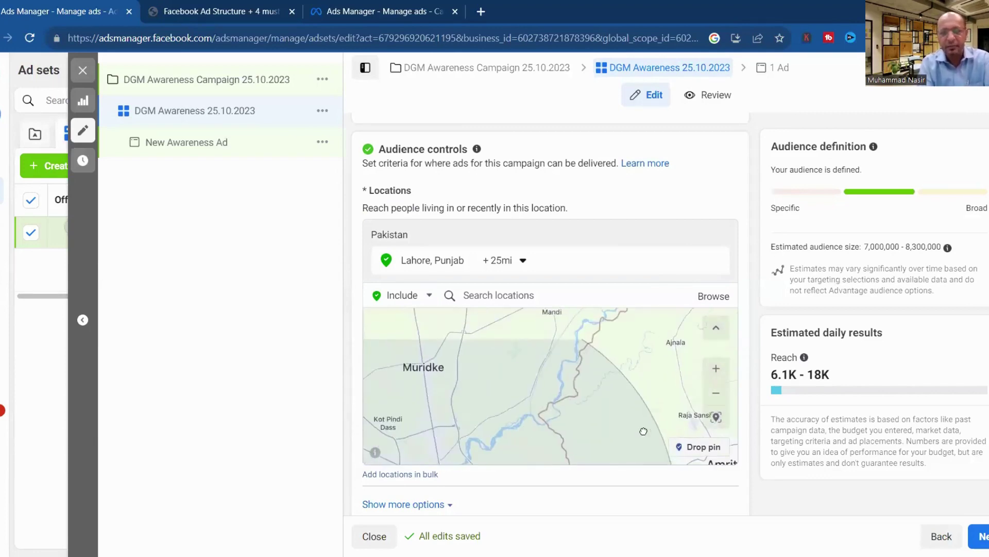
left_click_drag(514, 354, 571, 390)
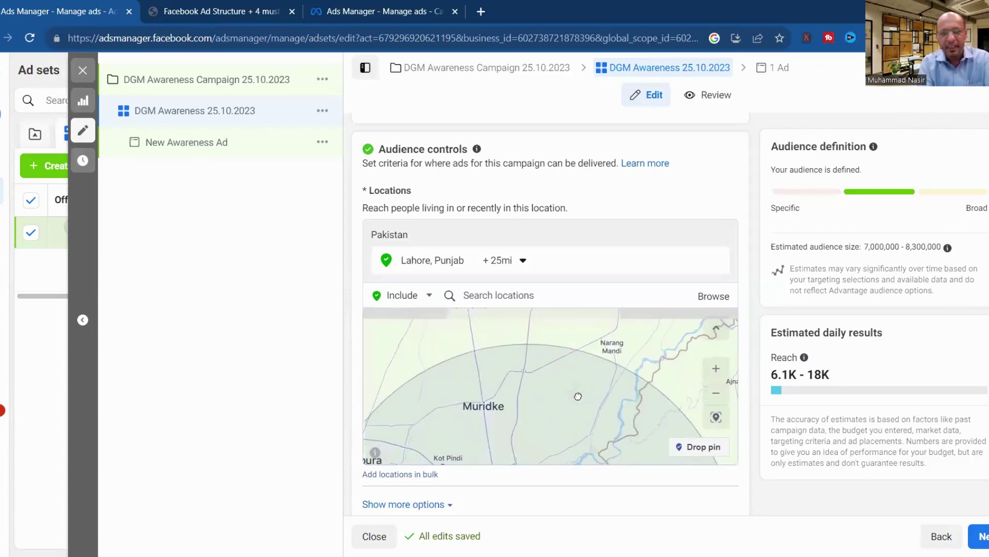
left_click(530, 272)
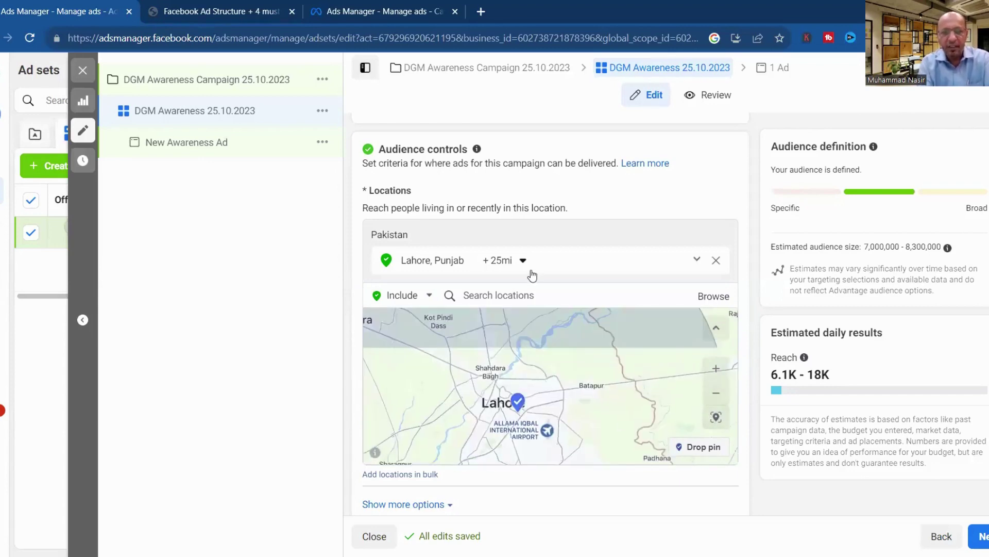
left_click_drag(496, 405, 679, 340)
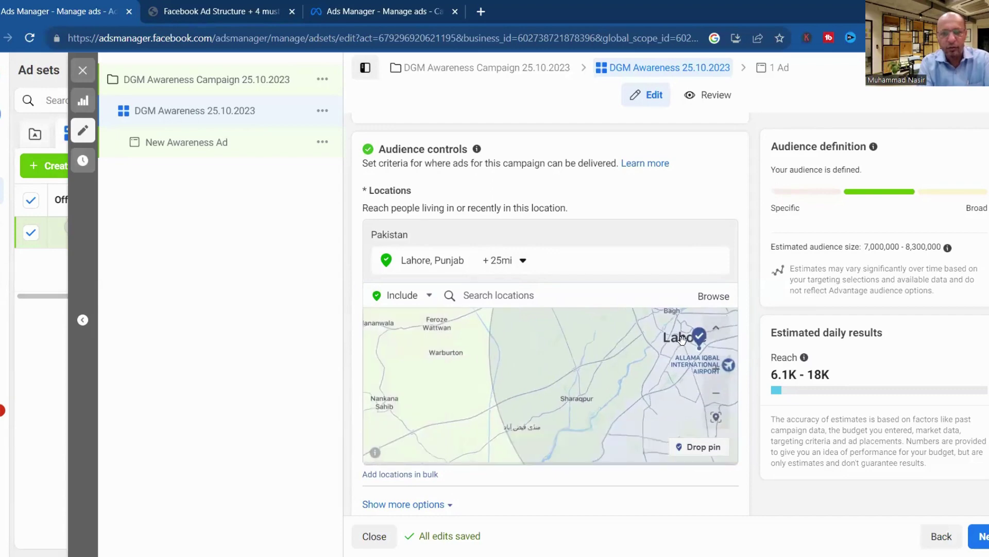
left_click_drag(548, 377, 477, 331)
left_click_drag(593, 409, 499, 333)
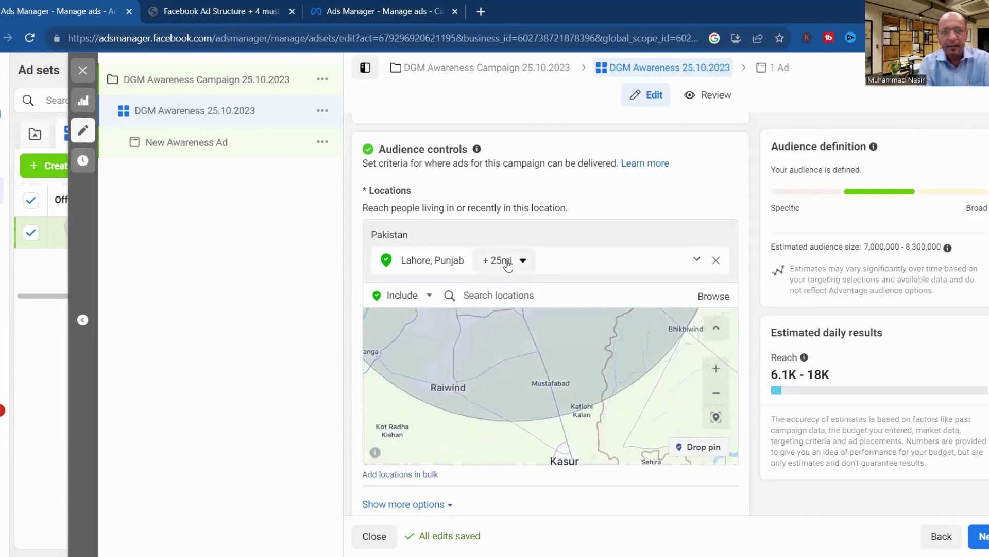
Reduce the targeting radius around Lahore to 21 miles first, and finally set it to 15 miles.
left_click(523, 262)
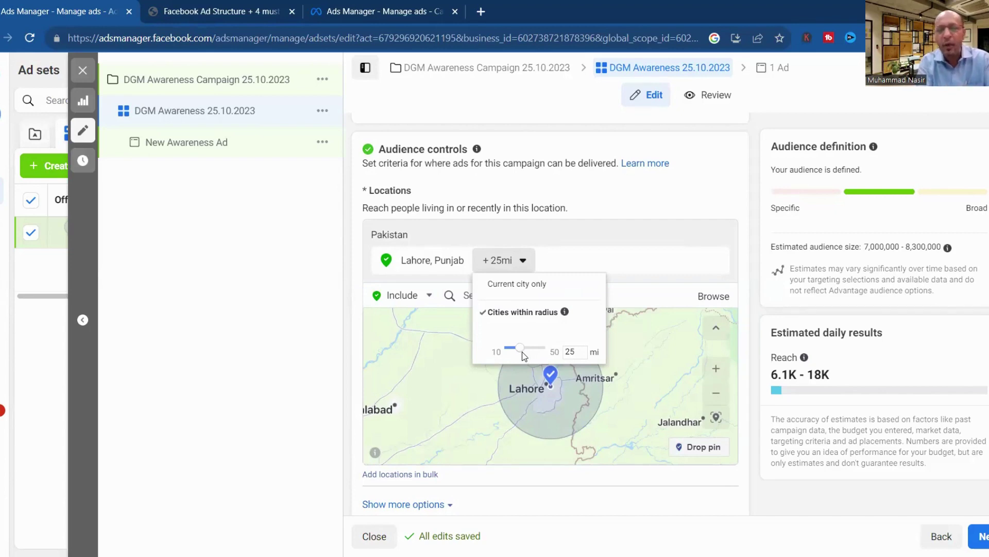
left_click_drag(521, 351, 520, 346)
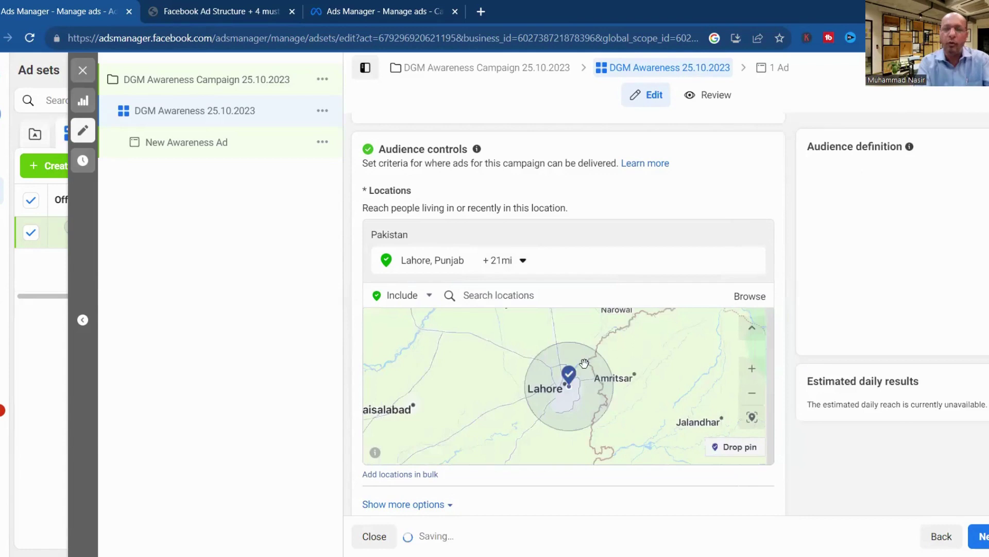
left_click(523, 262)
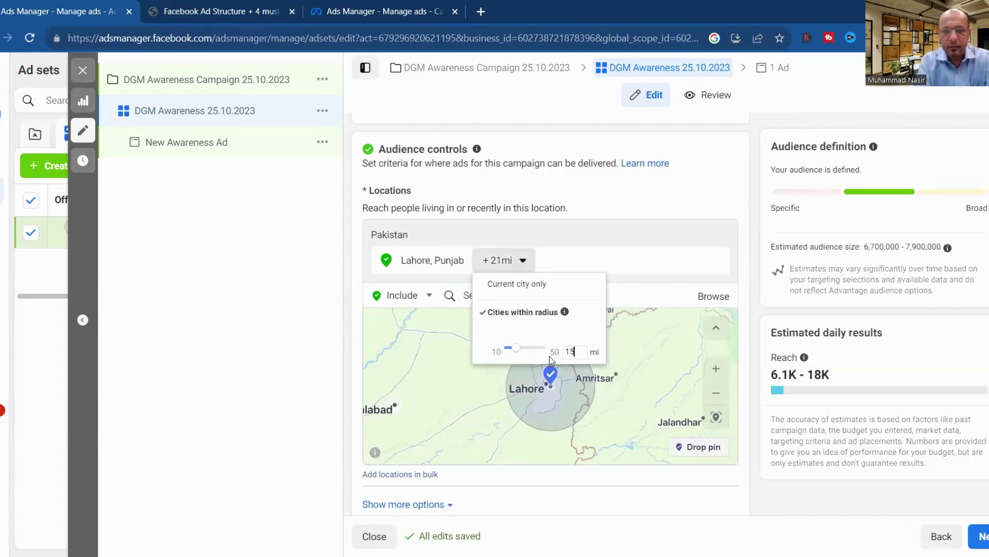
left_click(591, 390)
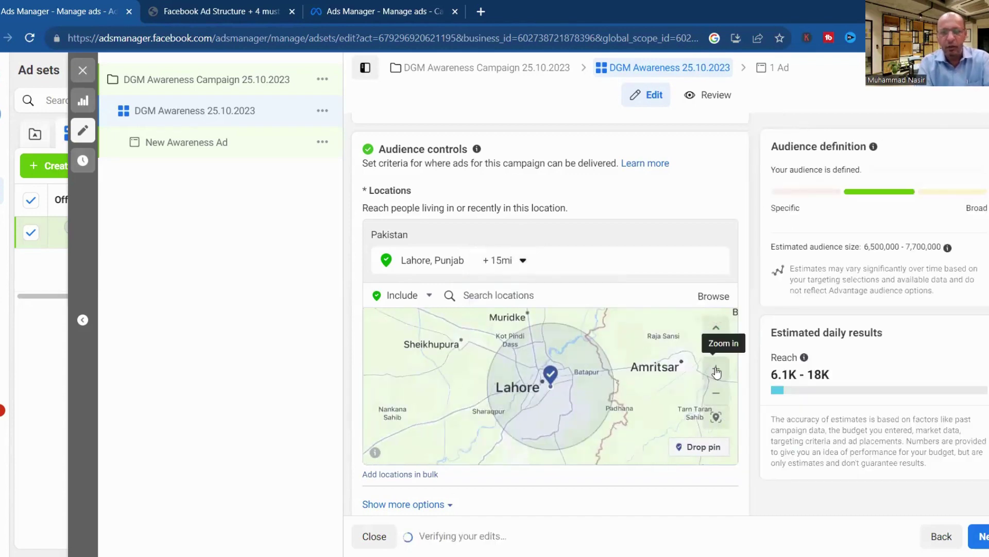
Inspect the 15-mile radius around Lahore on the map, checking which towns and border areas fall inside its edges.
left_click(716, 368)
left_click_drag(577, 342, 611, 395)
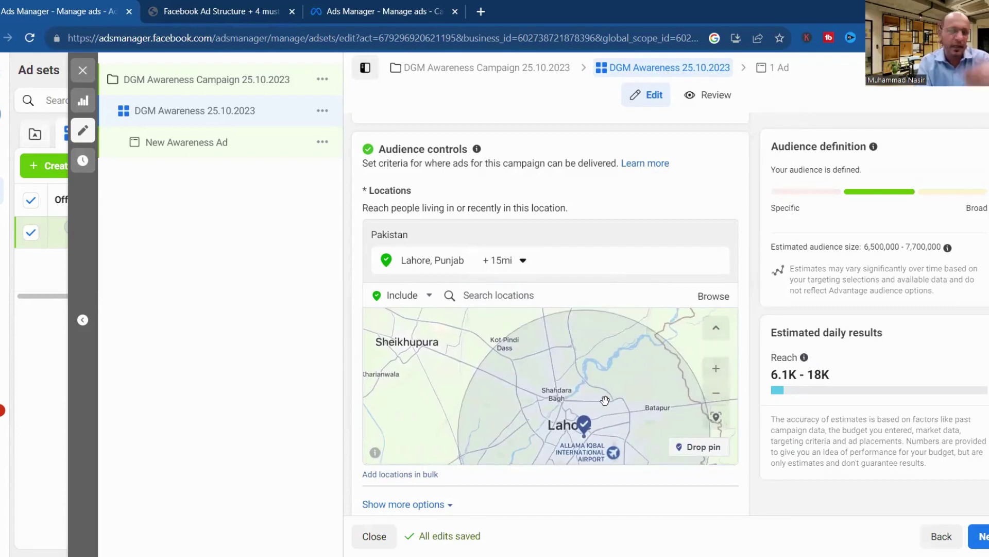
left_click_drag(601, 388, 596, 337)
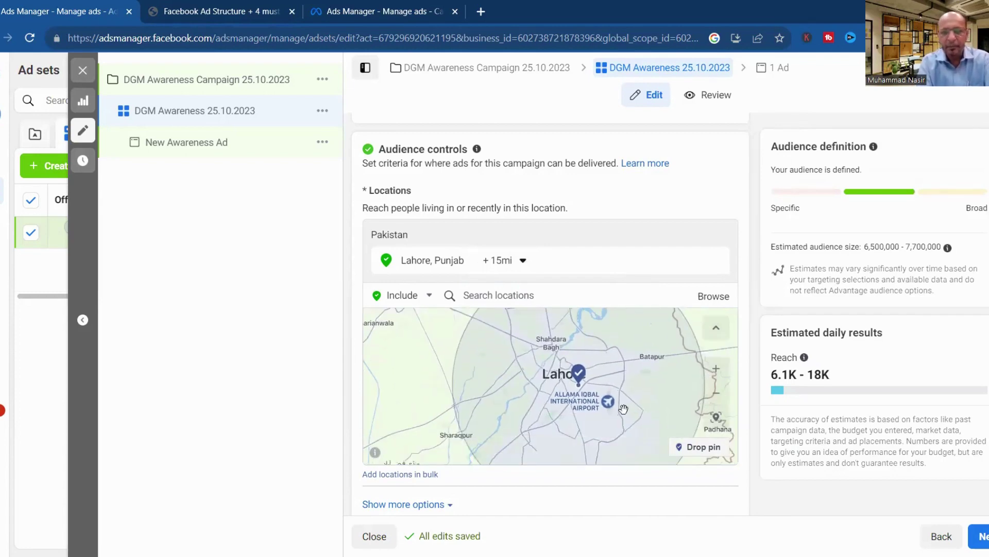
left_click_drag(624, 408, 577, 353)
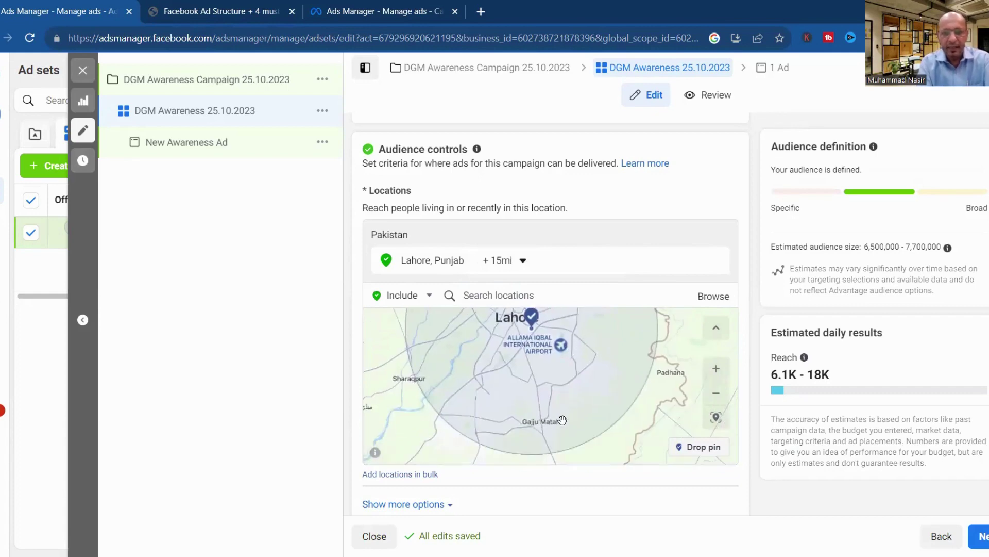
left_click_drag(502, 420, 405, 420)
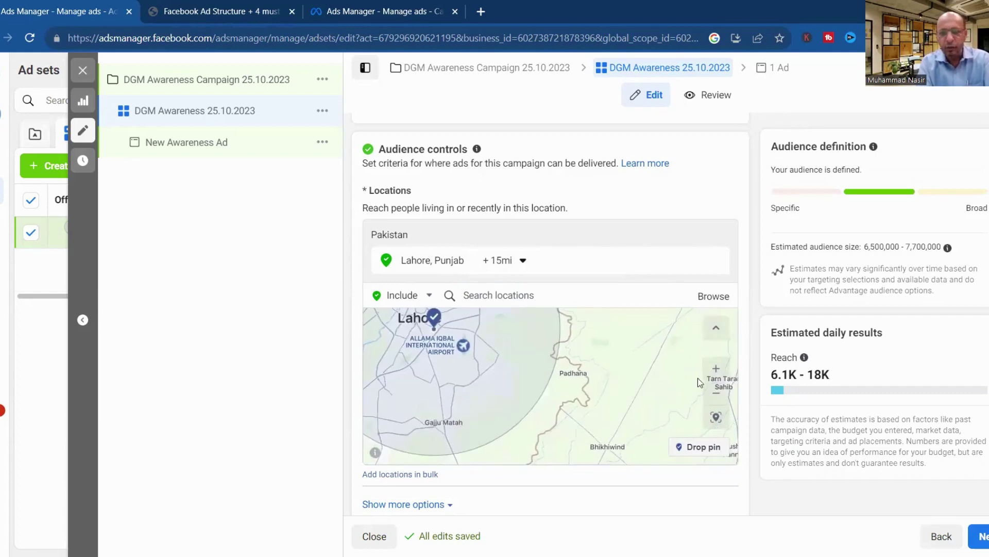
left_click(717, 367)
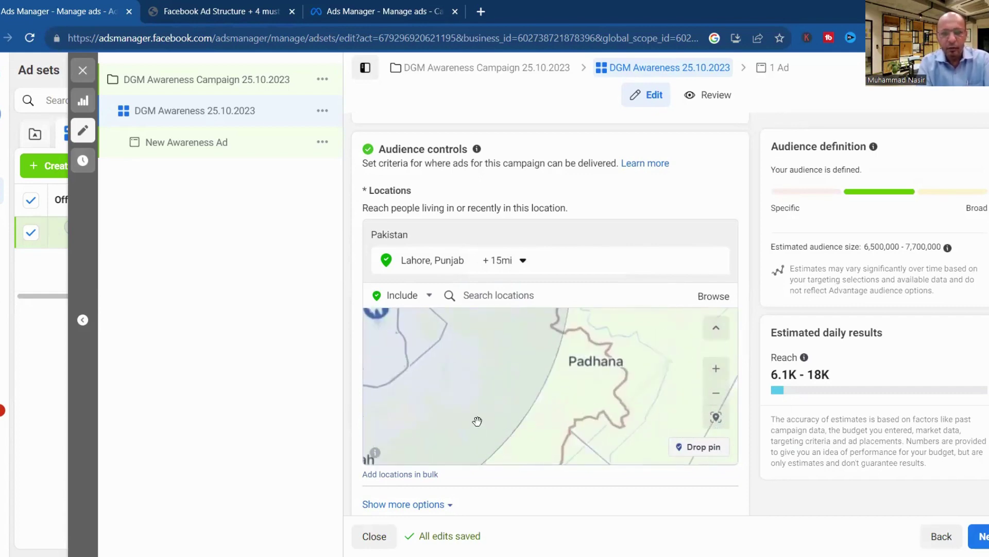
left_click_drag(449, 454, 626, 346)
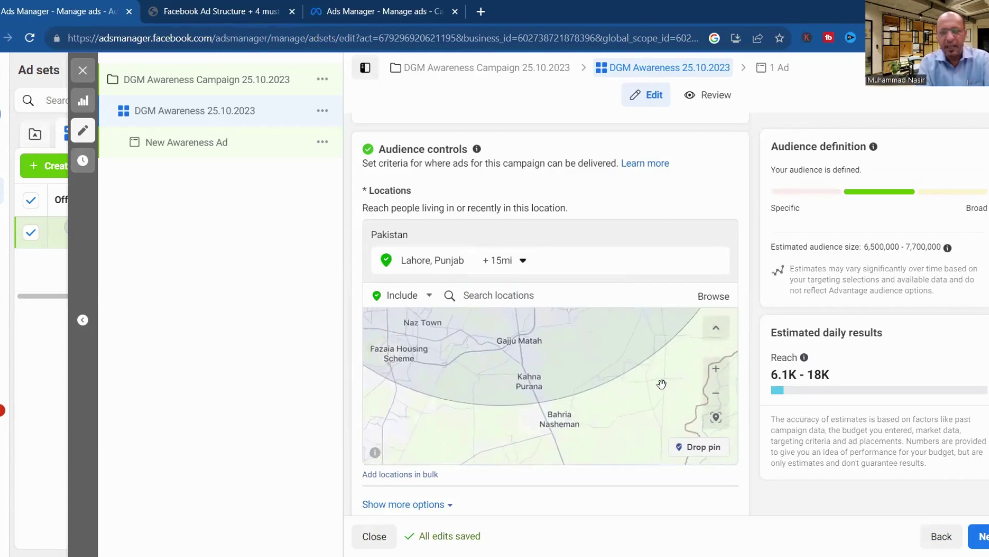
left_click_drag(600, 360, 547, 459)
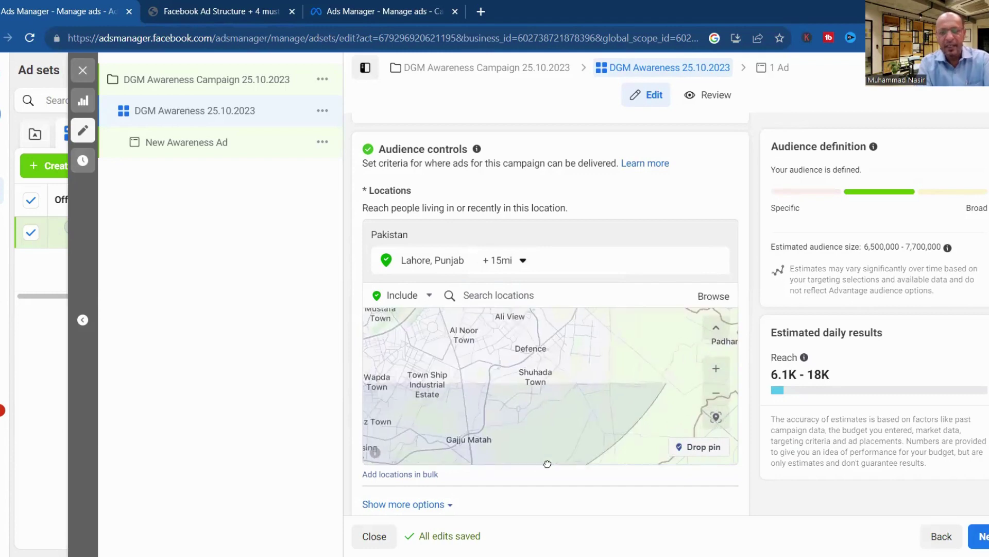
left_click_drag(640, 325, 560, 442)
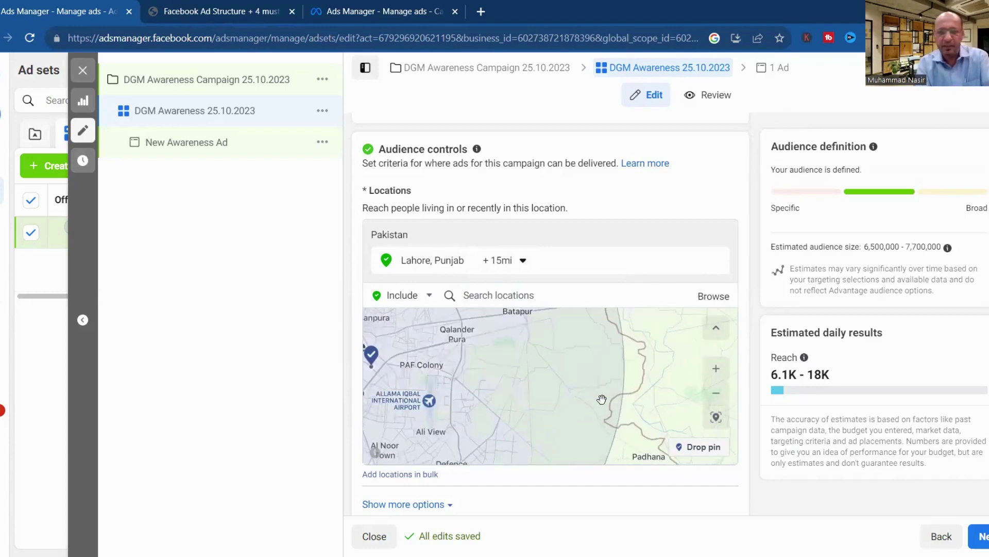
left_click_drag(602, 399, 656, 479)
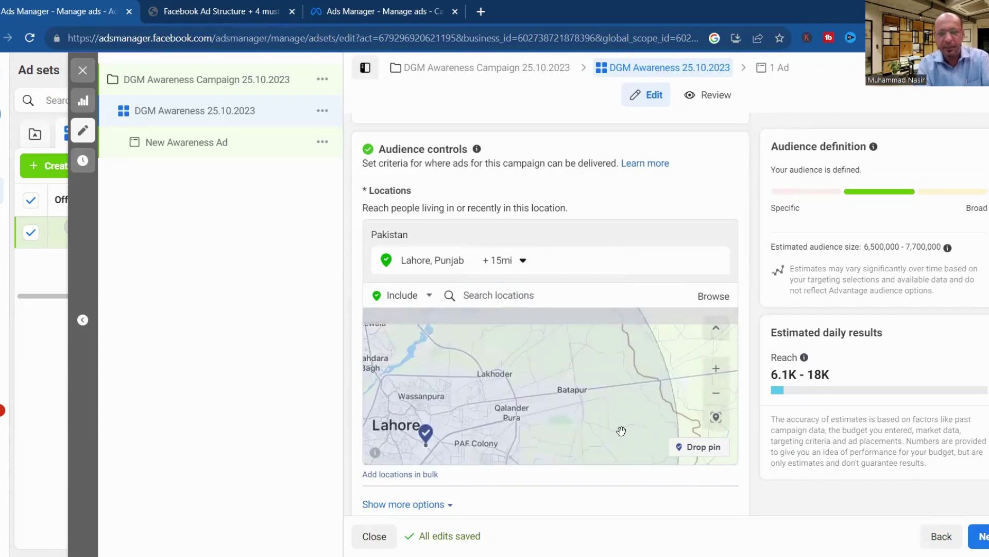
left_click_drag(714, 458, 711, 490)
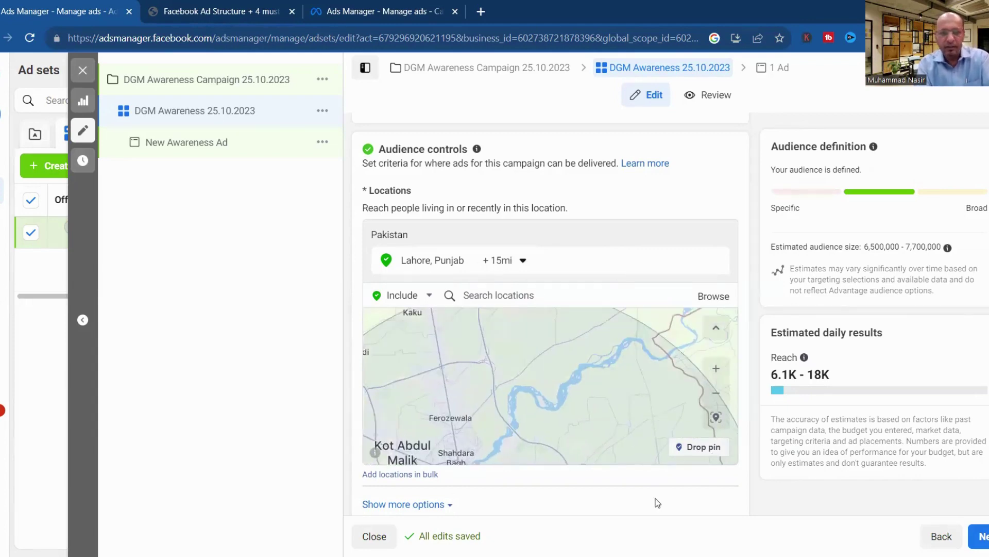
left_click_drag(523, 340, 634, 379)
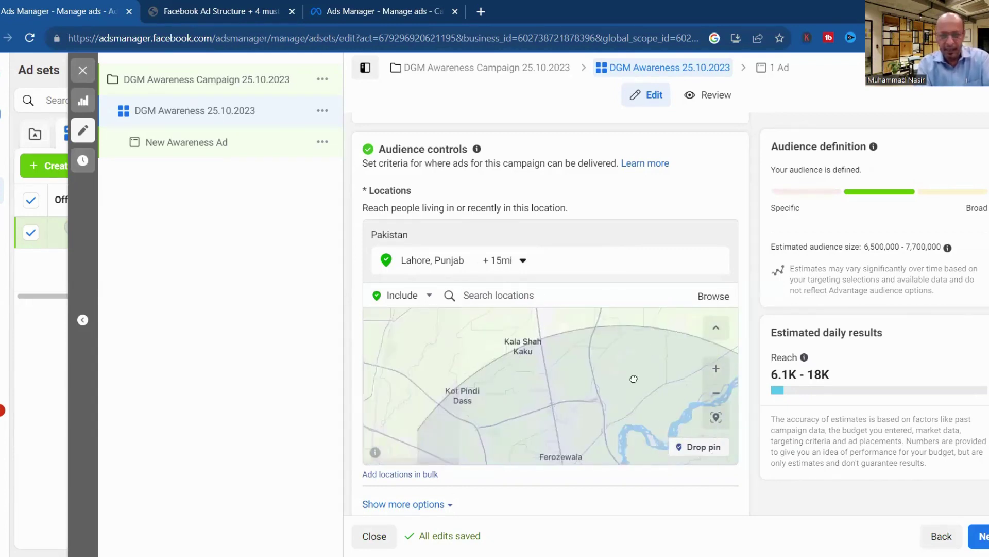
left_click_drag(666, 453, 651, 459)
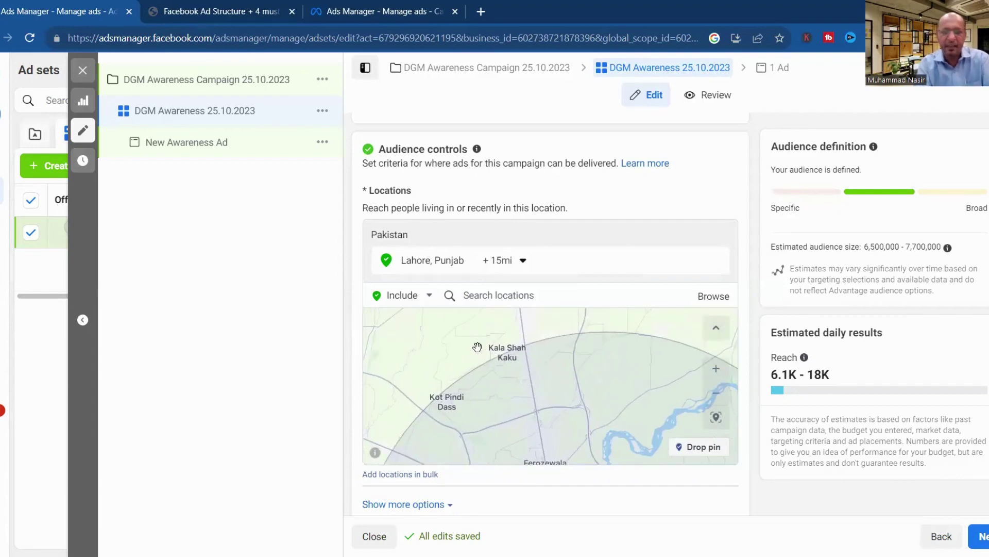
Review the radius options for Lahore without changing them.
left_click(522, 261)
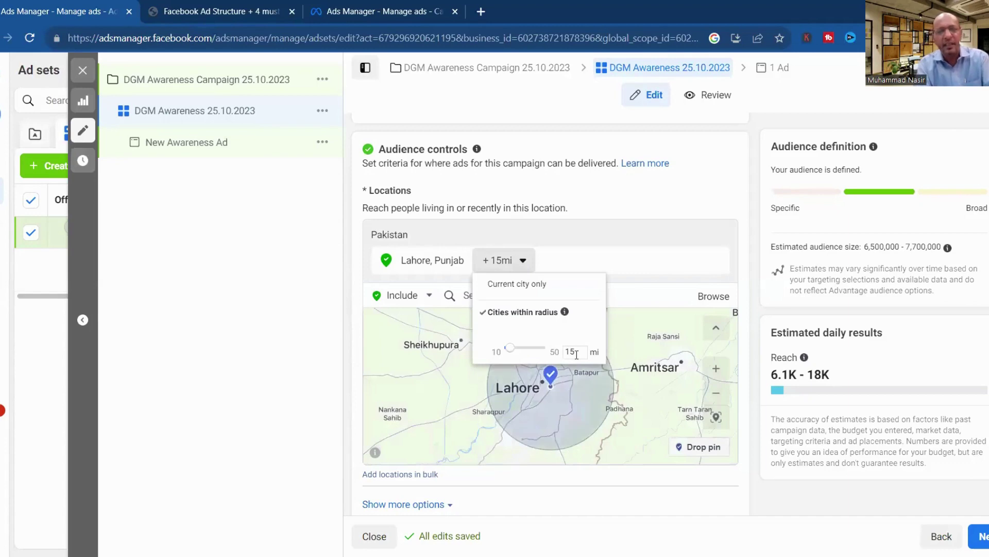
left_click_drag(576, 352, 557, 357)
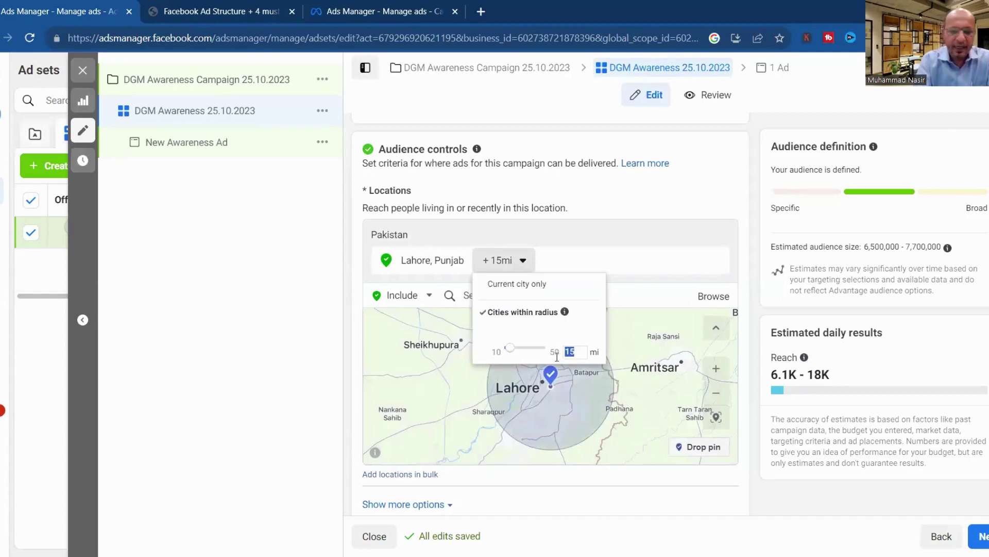
left_click(651, 352)
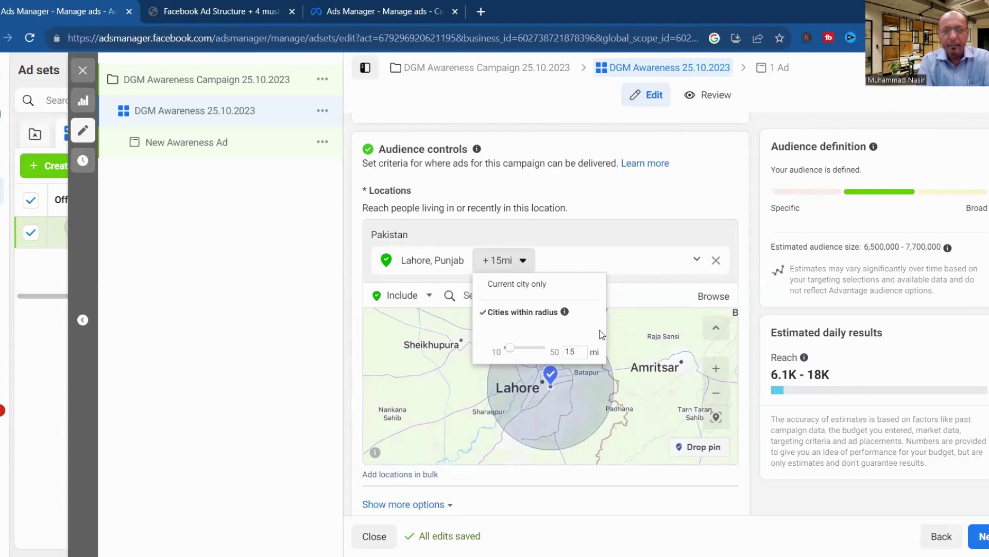
Add the city of Rawalpindi, Punjab, Pakistan as a second included location in the audience controls.
left_click(628, 303)
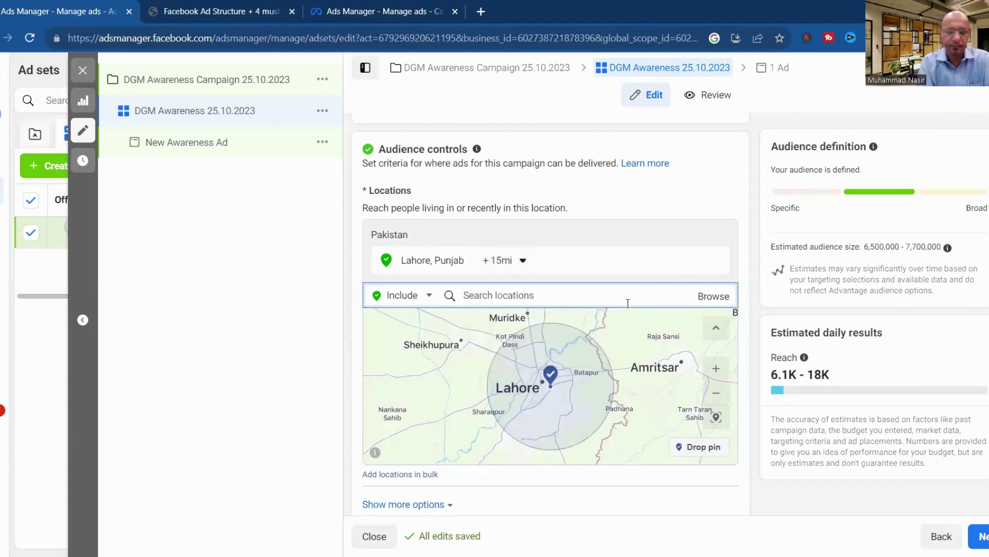
type("R")
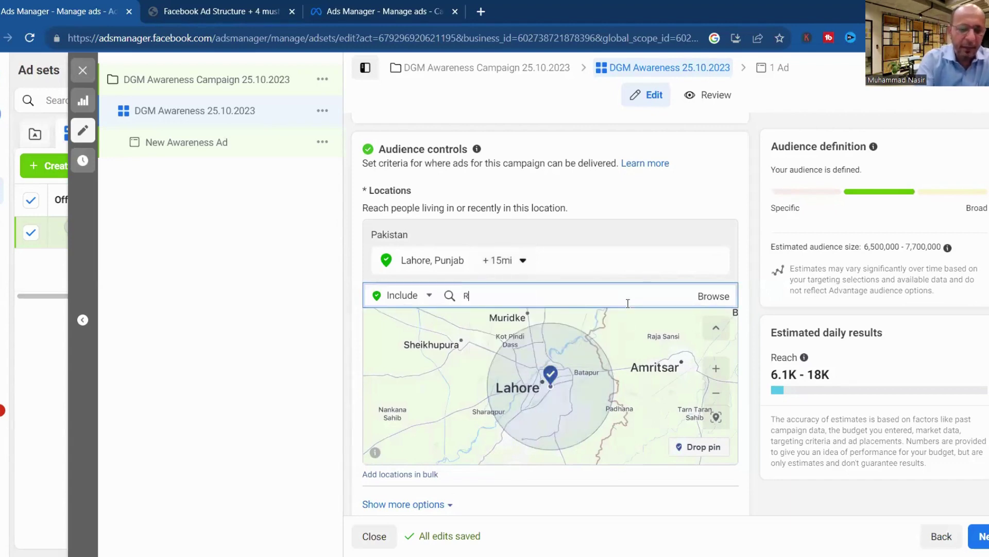
type("awalpindi")
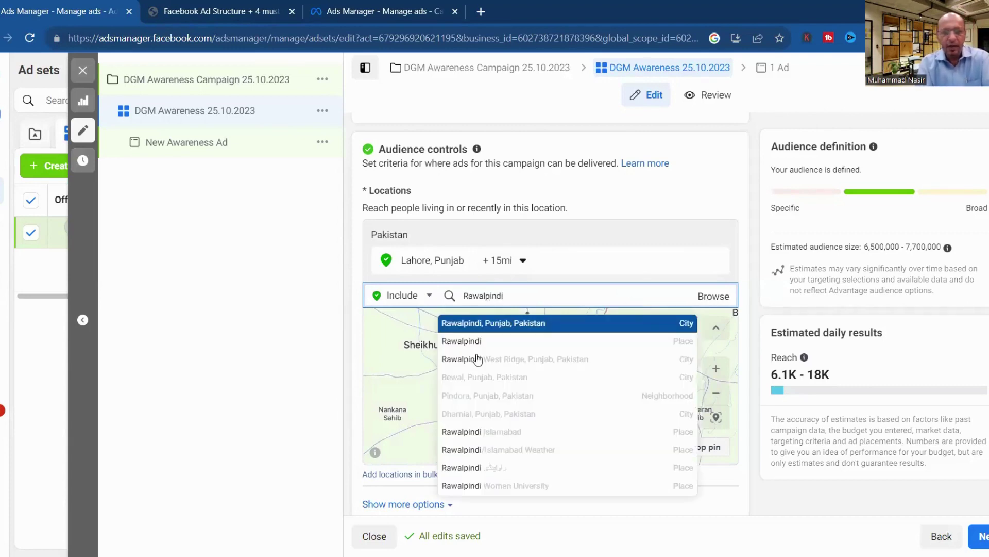
left_click(490, 325)
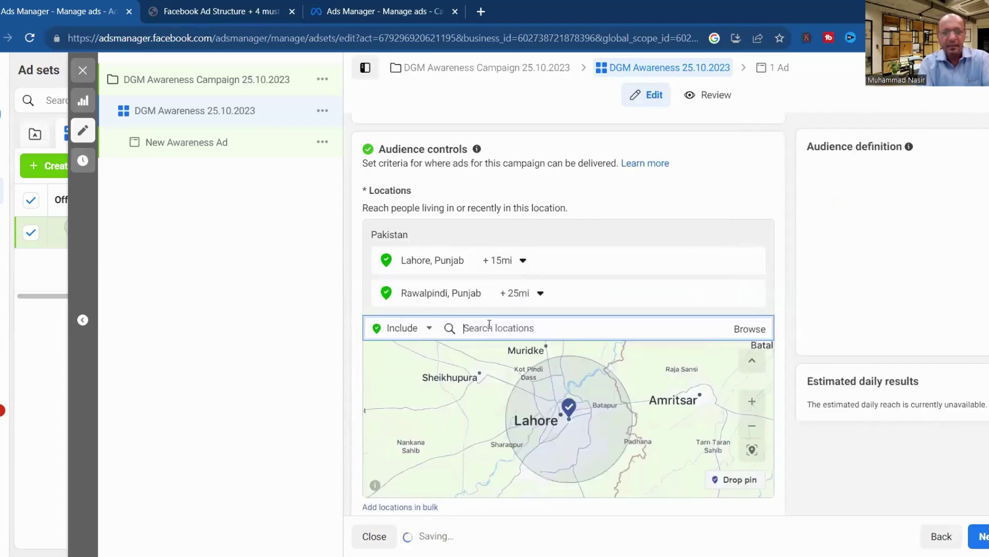
Set the targeting radius around Rawalpindi to 10 miles.
left_click(541, 294)
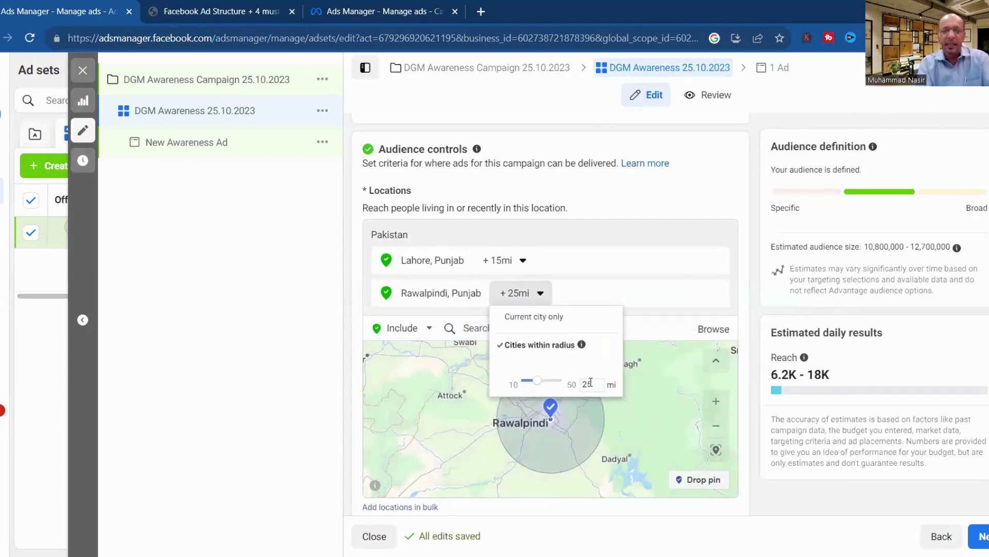
left_click_drag(593, 382, 584, 382)
key("BackSpace")
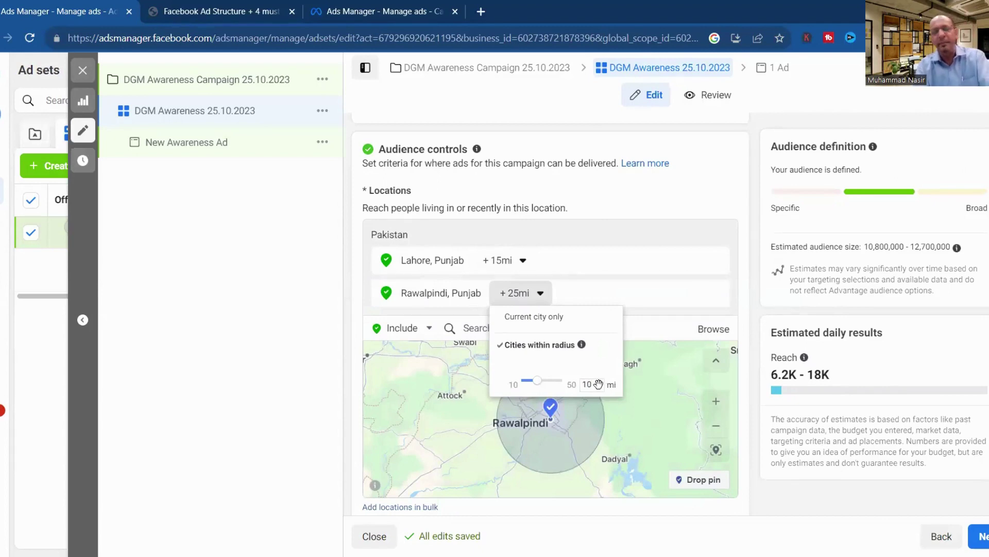
type("10")
key("Return")
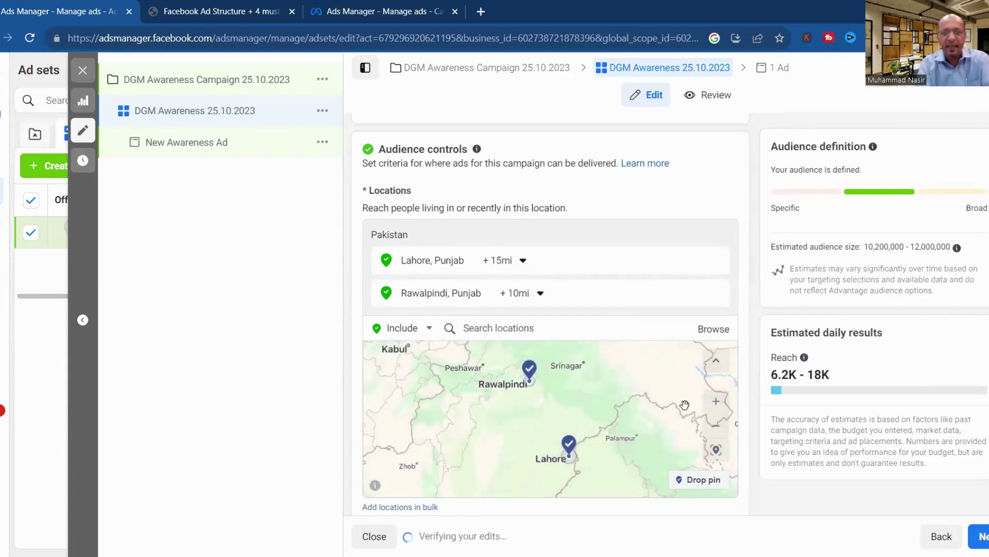
Try the United States as an additional included country, and remove it from the locations again.
left_click(521, 339)
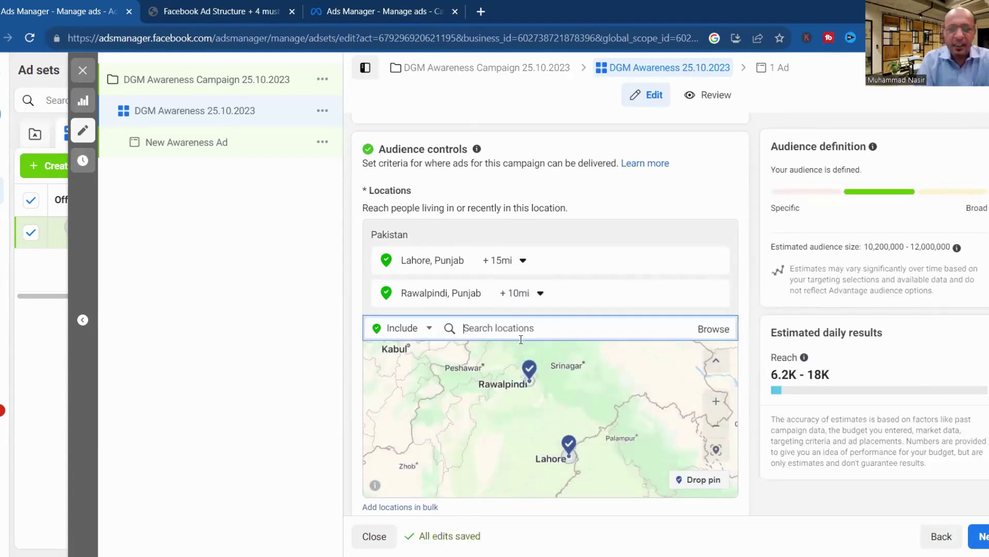
type("United states")
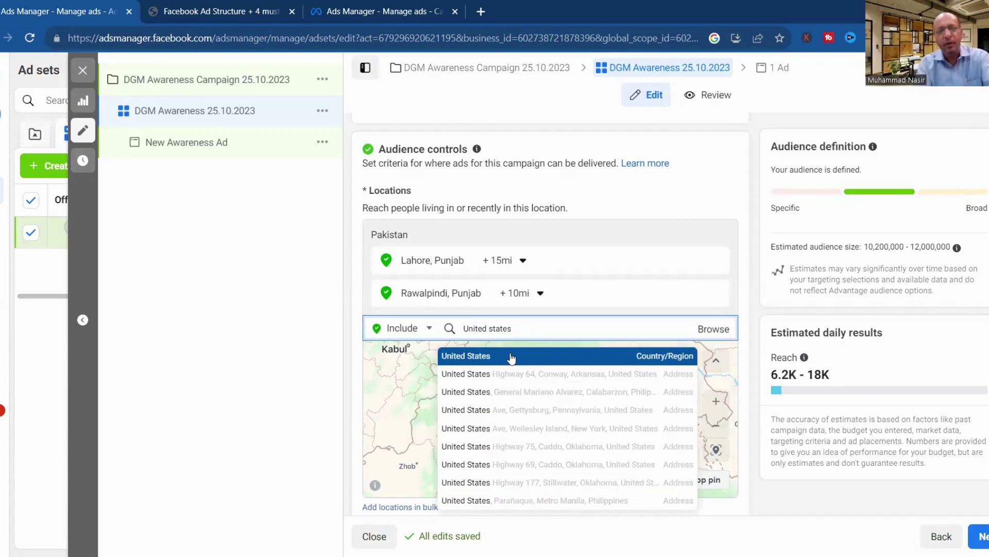
left_click(511, 358)
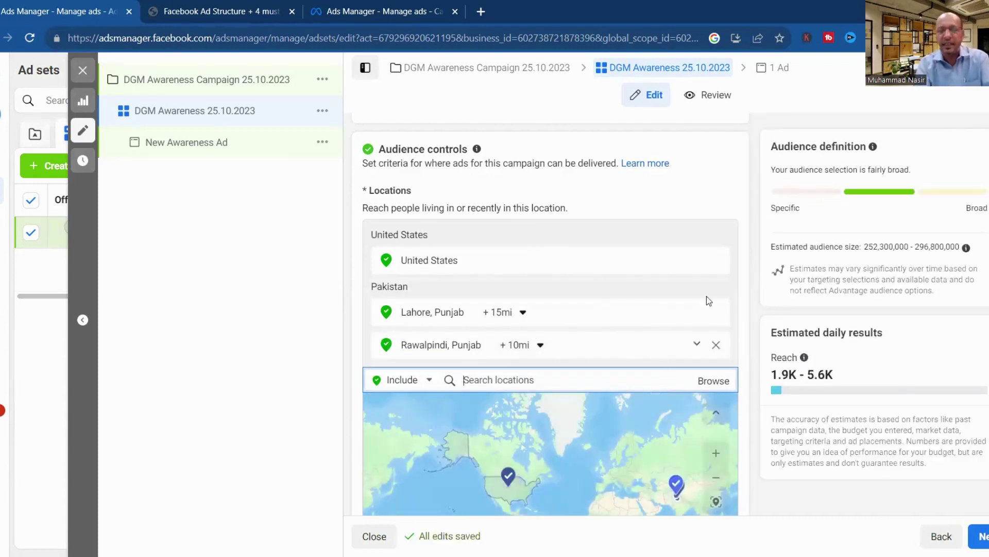
mouse_move(714, 259)
left_click(716, 260)
Remove both Rawalpindi and Lahore from the ad set's included locations.
mouse_move(715, 299)
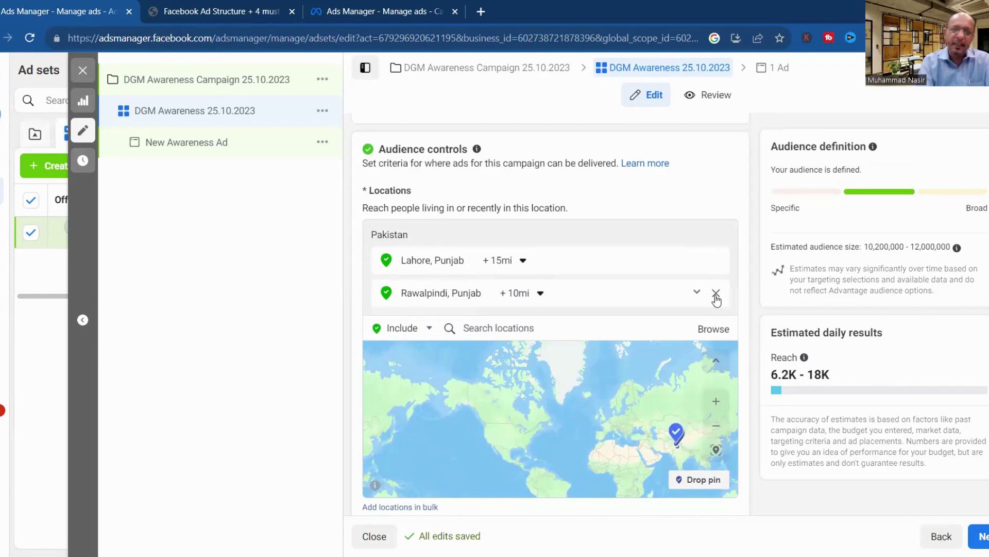
left_click(717, 298)
mouse_move(715, 266)
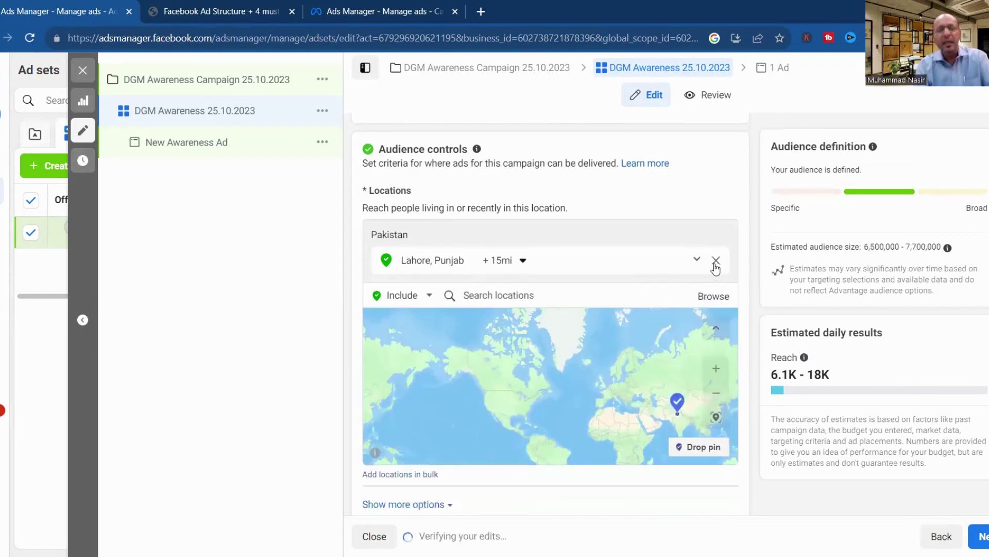
left_click(716, 264)
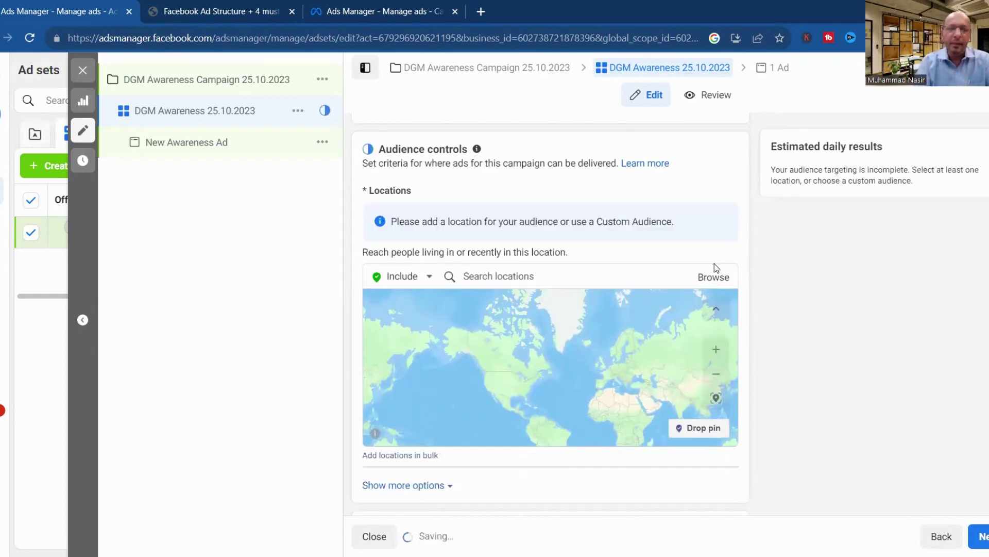
Search the locations for "Deffence housing society lahore" and include the place Defence Housing Society.
left_click(525, 282)
type("Dha")
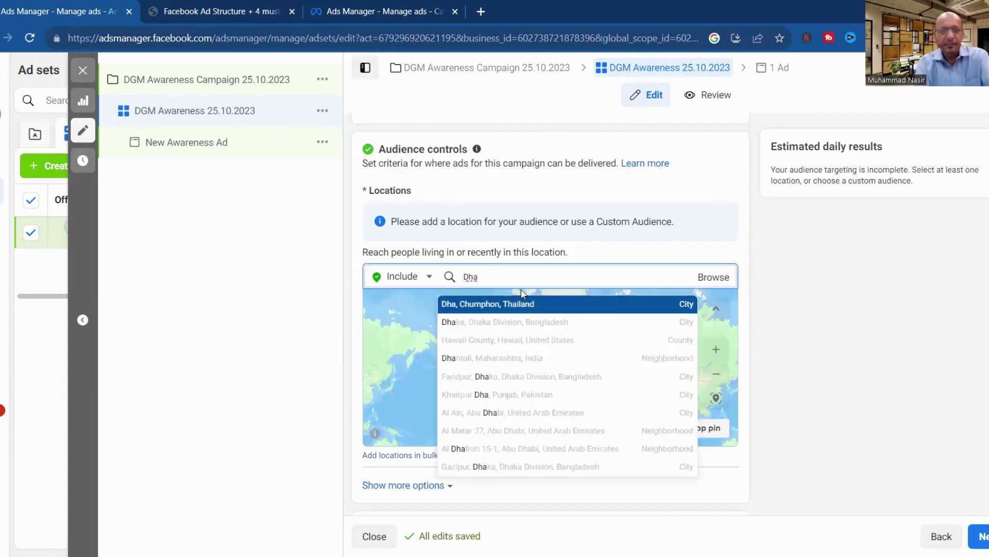
double_click(493, 275)
type("Delh")
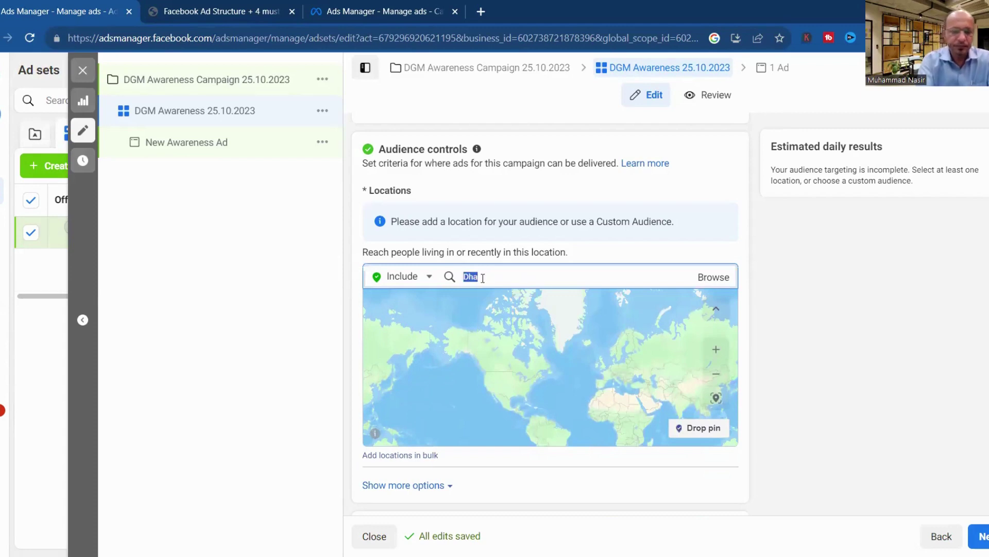
type("ence housing")
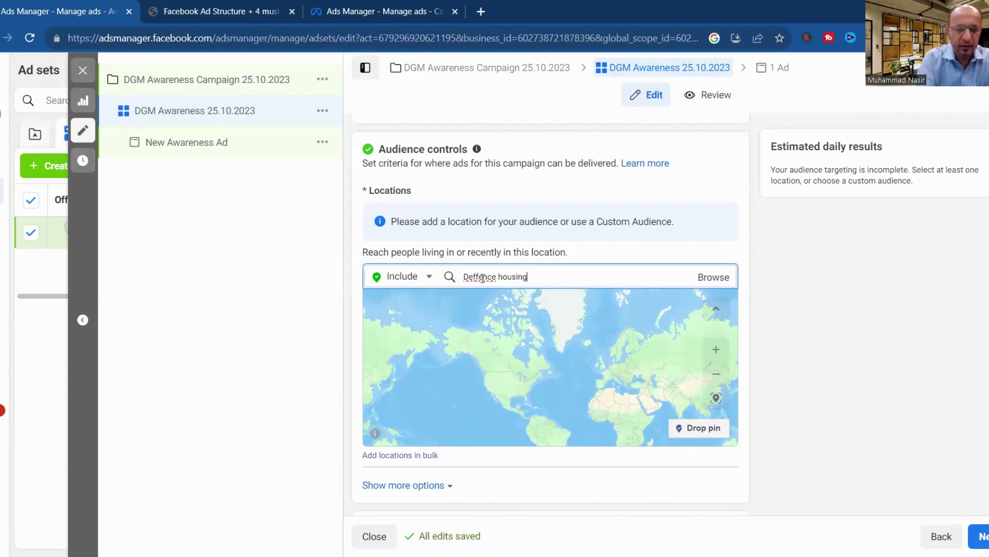
type(" society laho")
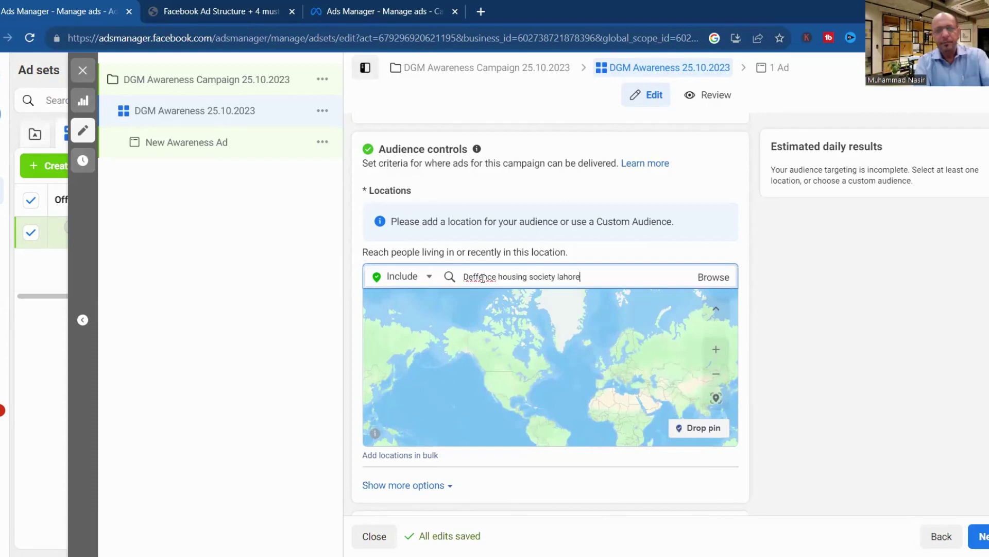
type("re")
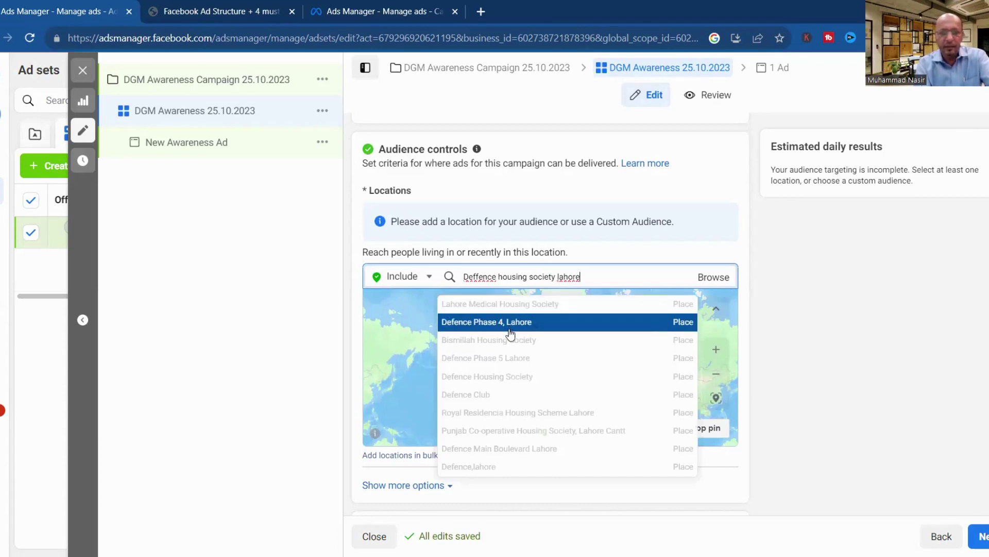
left_click(521, 382)
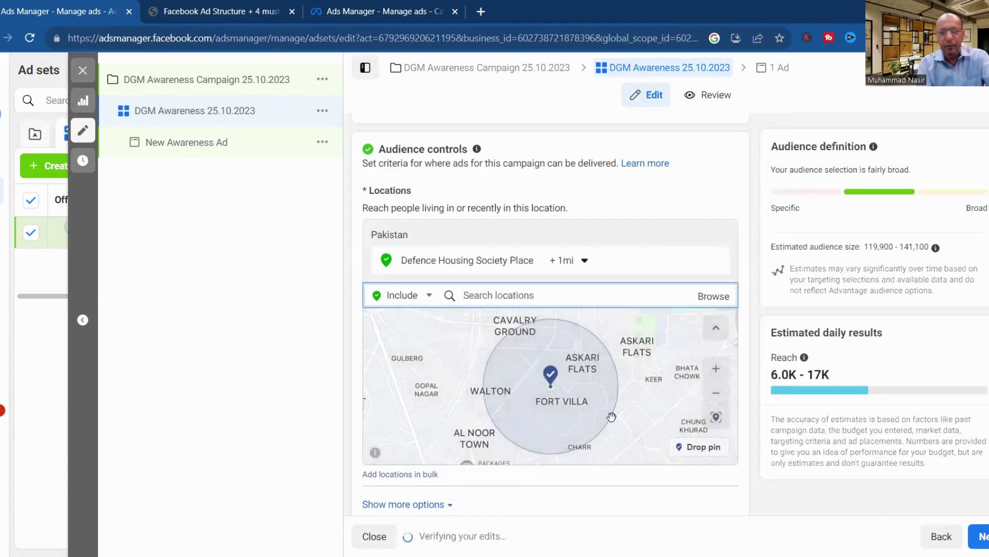
Examine on the map which neighbourhoods the 1-mile radius around Defence Housing Society covers, including the nearby Defence Housing Authority streets.
left_click(716, 369)
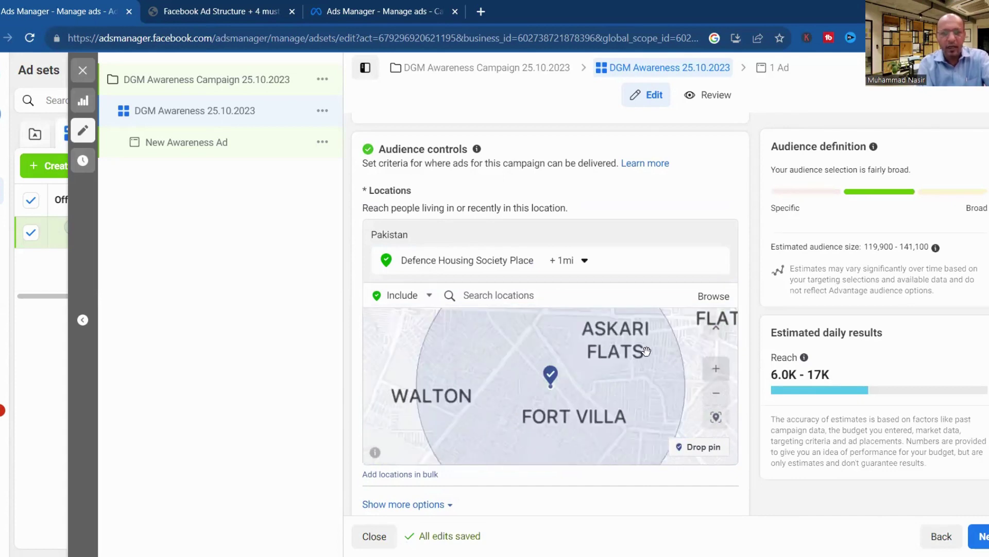
left_click_drag(638, 419, 633, 486)
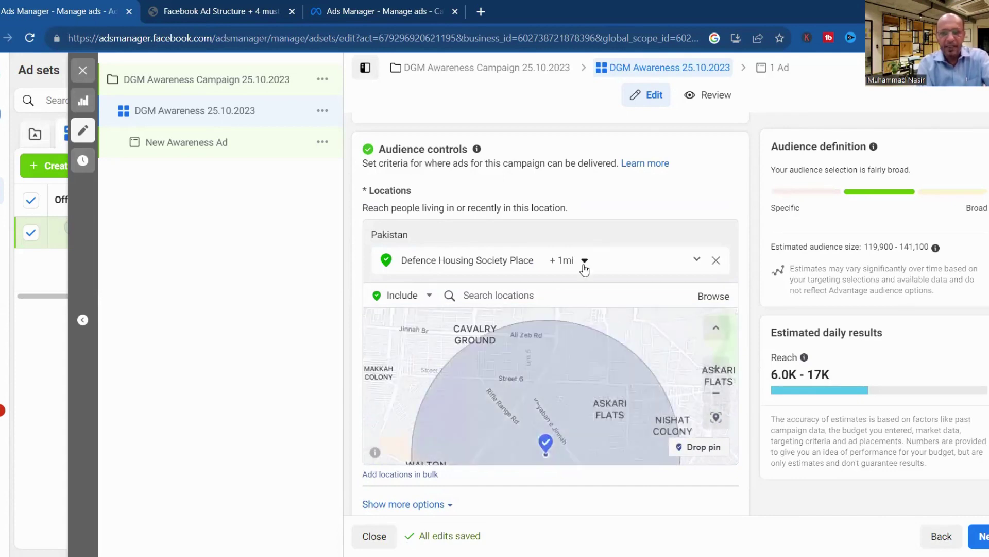
left_click_drag(601, 396, 622, 325)
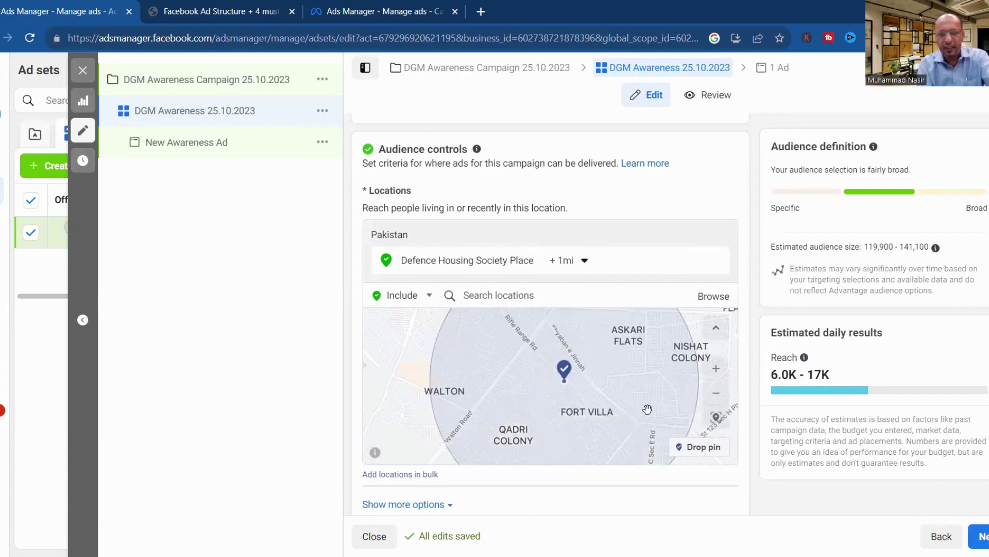
left_click_drag(633, 395, 589, 351)
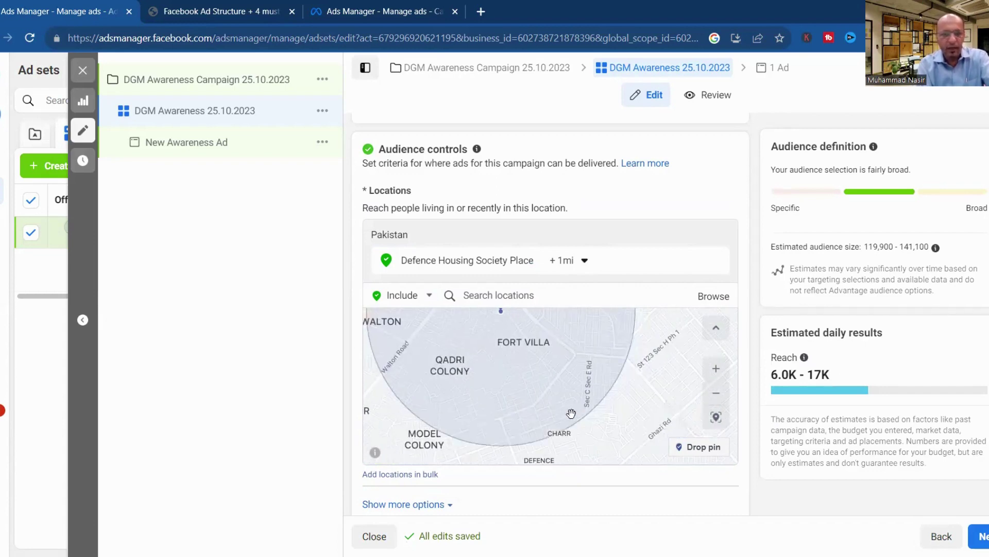
left_click_drag(571, 413, 557, 369)
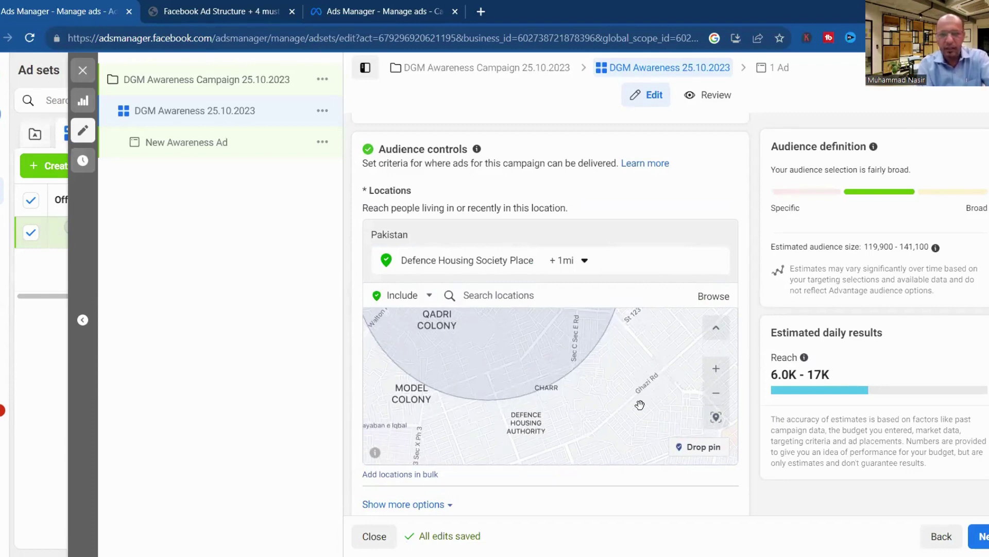
left_click(712, 371)
left_click(714, 369)
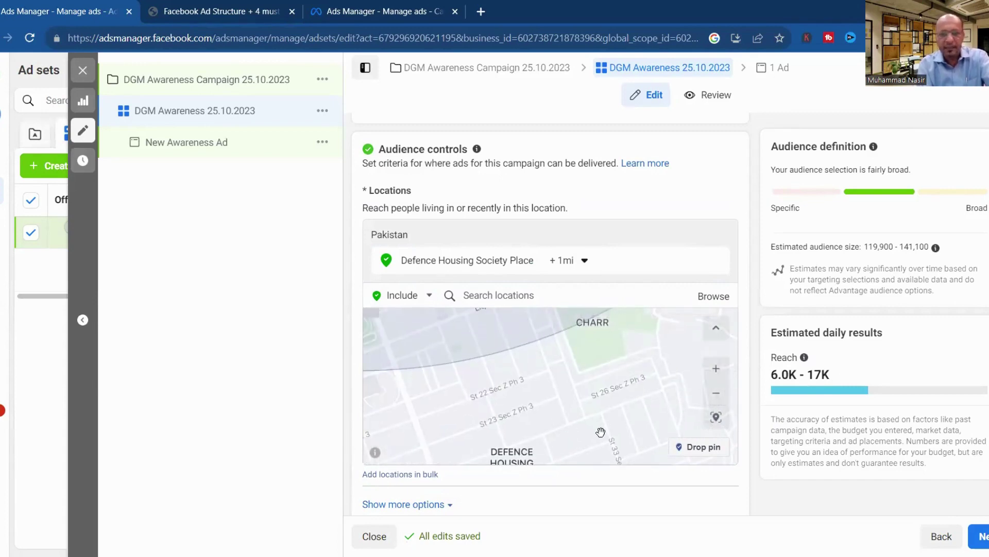
left_click_drag(599, 433, 612, 392)
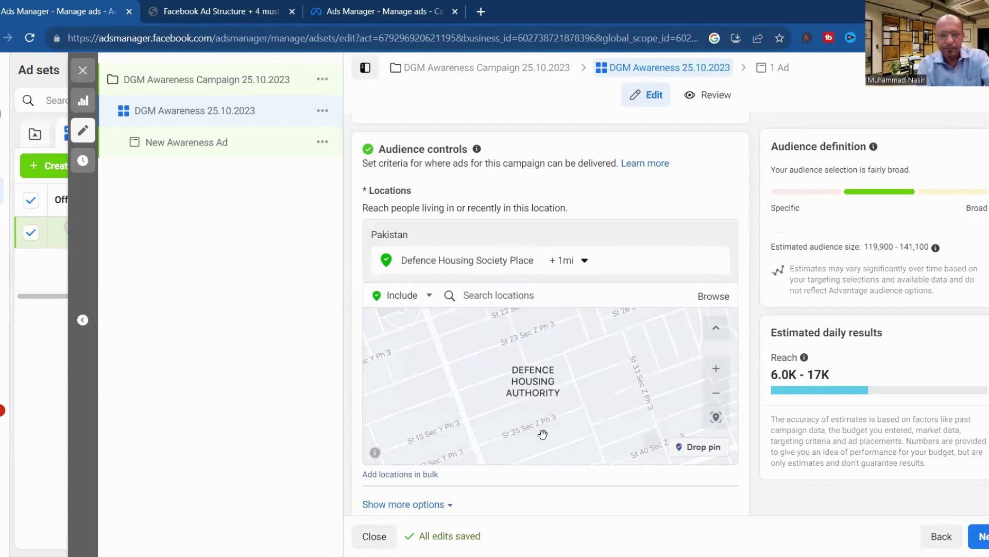
left_click_drag(542, 435, 625, 369)
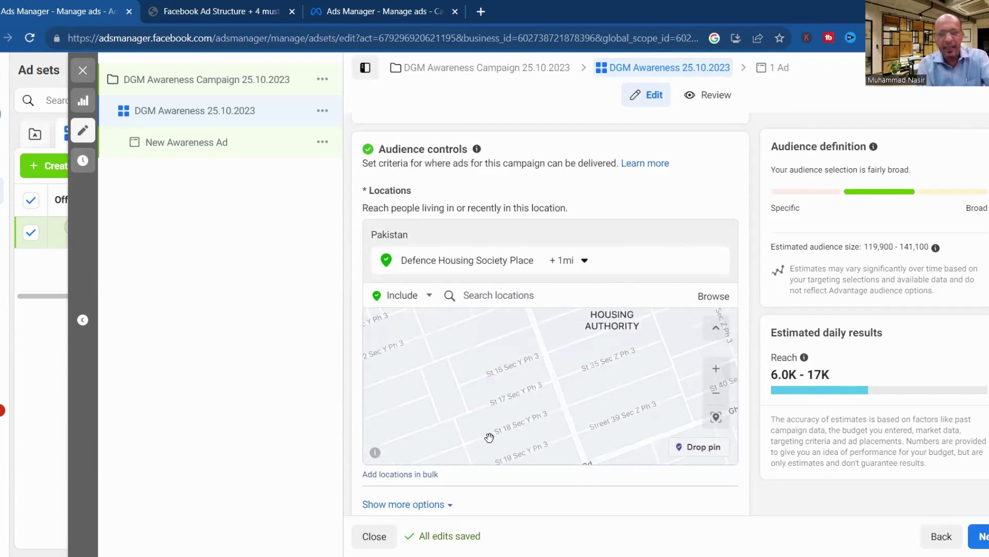
left_click_drag(491, 435, 546, 390)
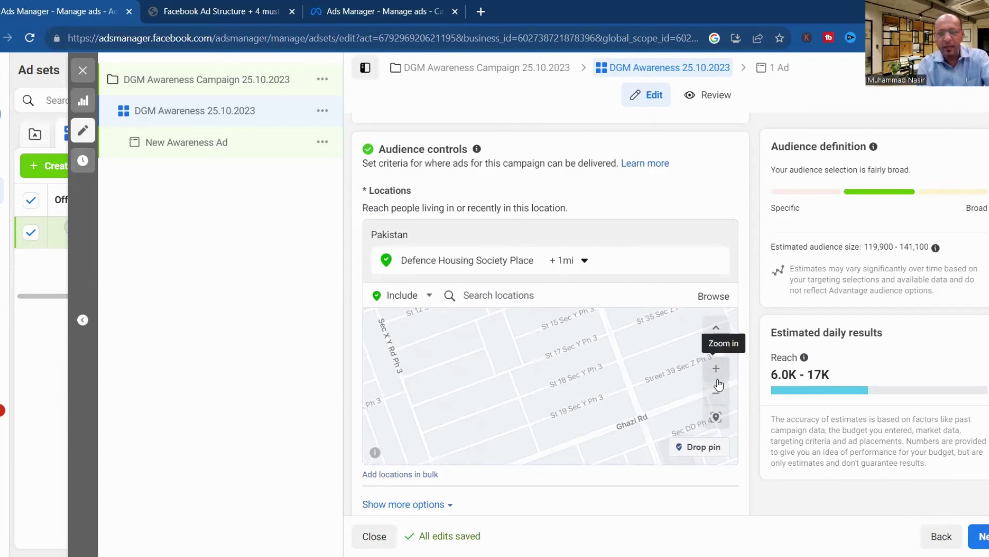
left_click(720, 398)
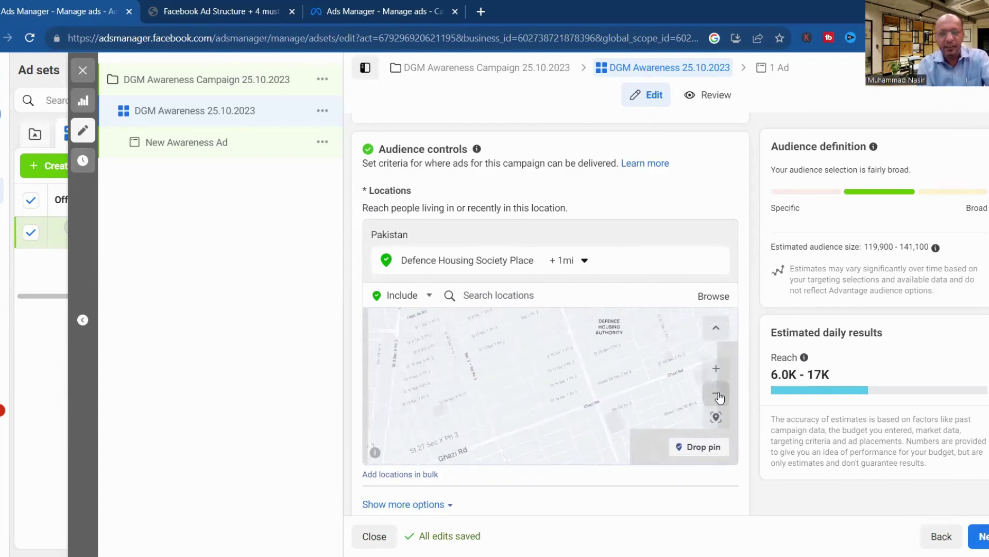
left_click(720, 397)
left_click_drag(659, 342, 639, 414)
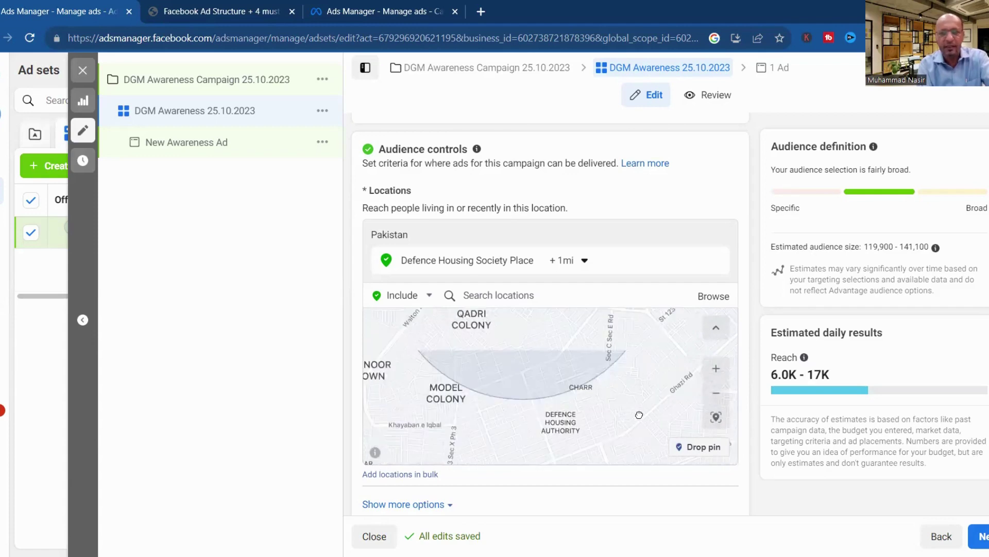
Set the targeting radius around Defence Housing Society to 2 miles and check its southern edge on the map.
left_click(585, 260)
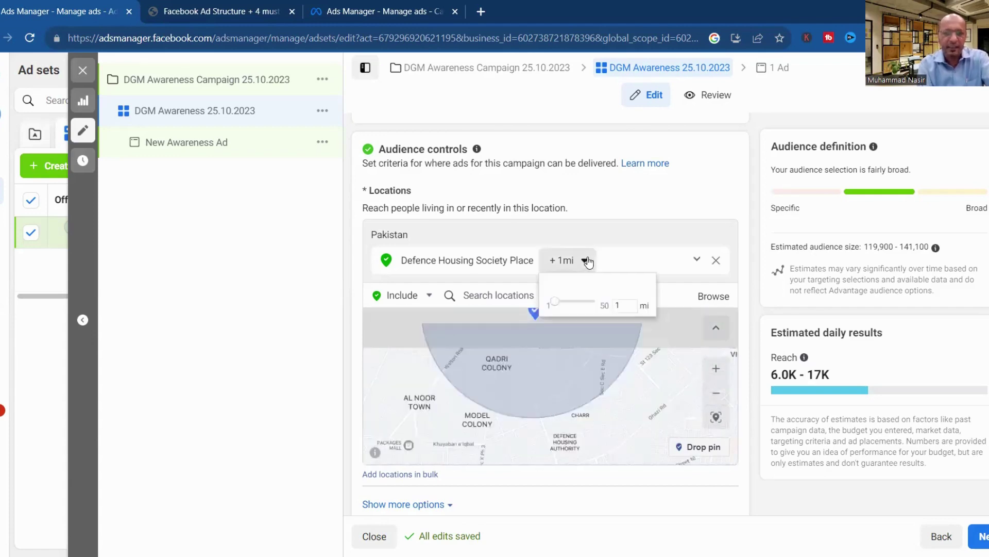
left_click_drag(625, 307, 603, 307)
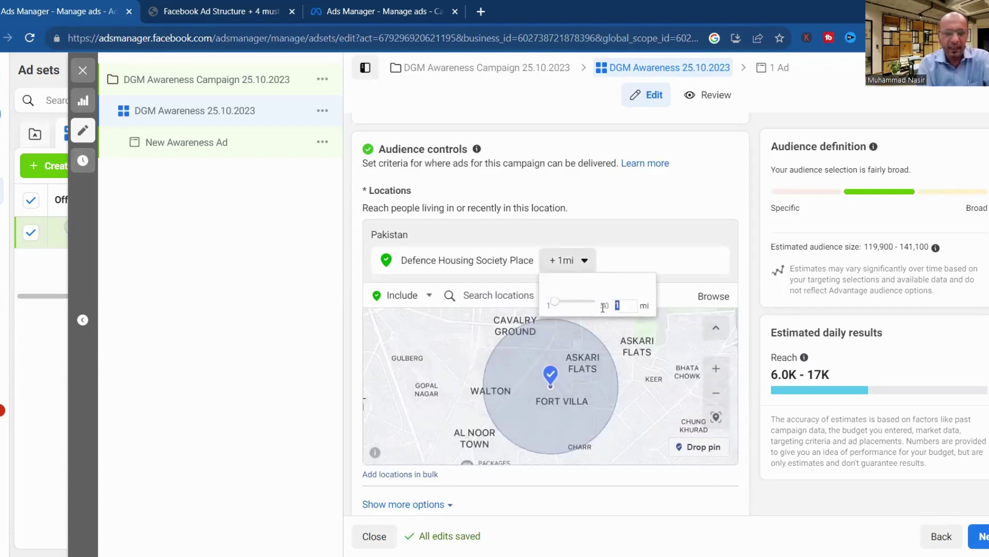
type("2")
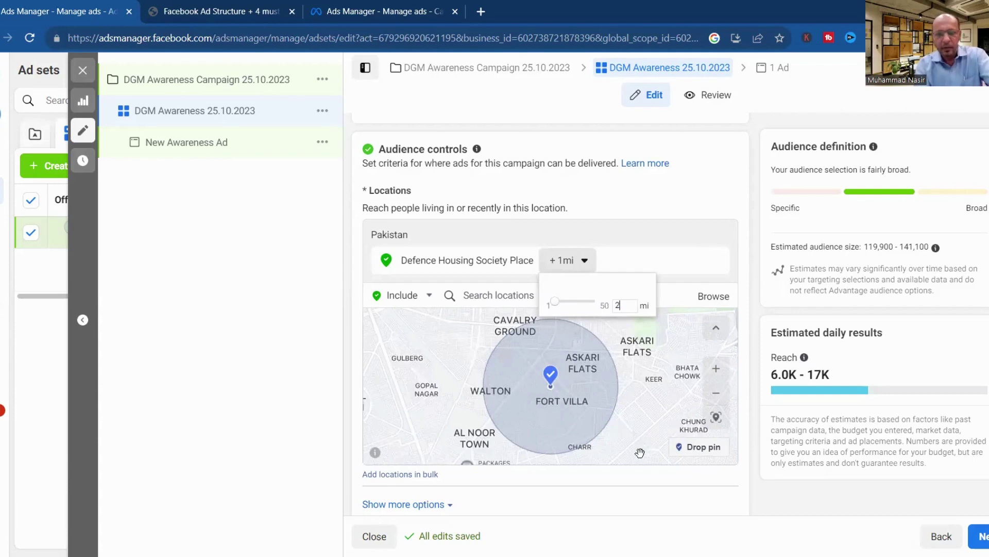
left_click(639, 449)
left_click(718, 369)
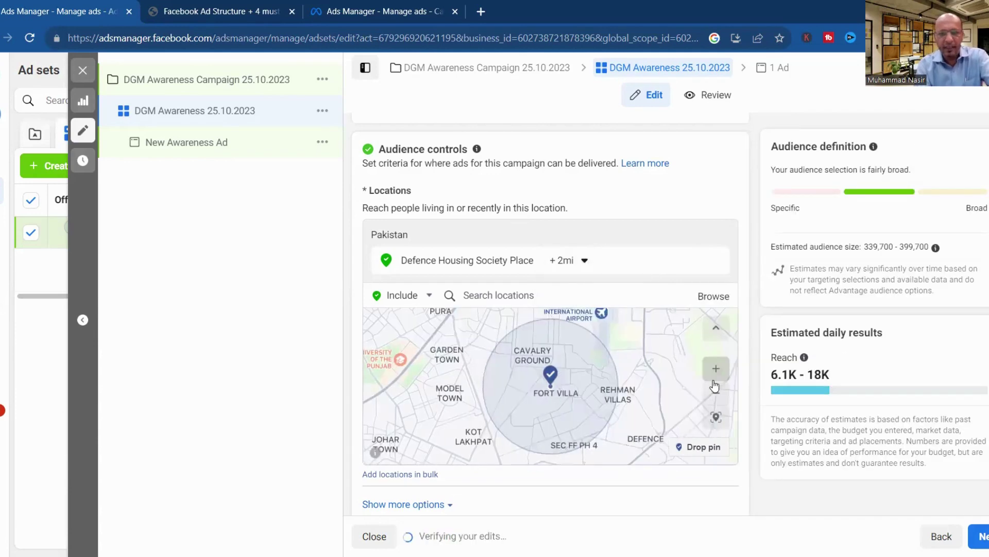
left_click_drag(583, 384, 570, 360)
left_click_drag(601, 445, 606, 372)
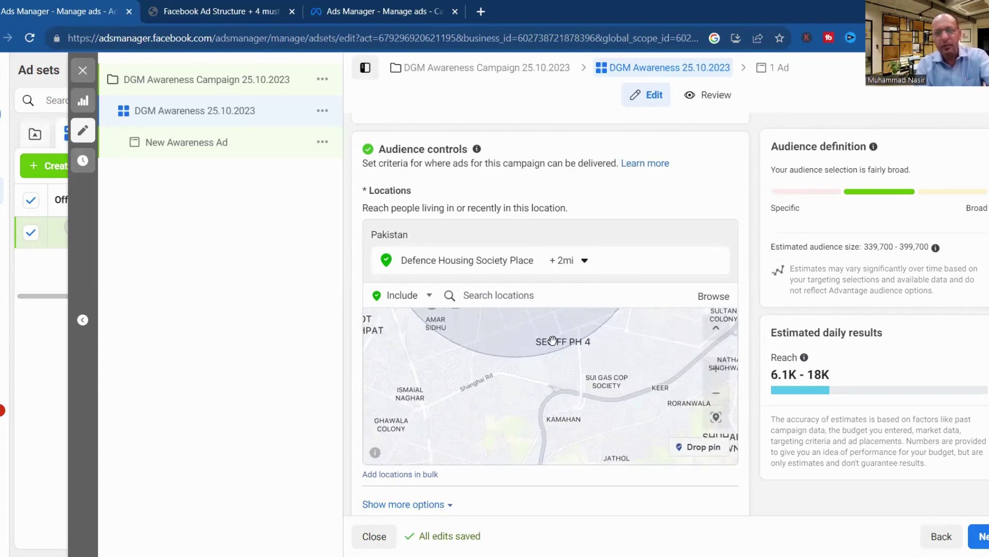
left_click_drag(553, 353, 580, 432)
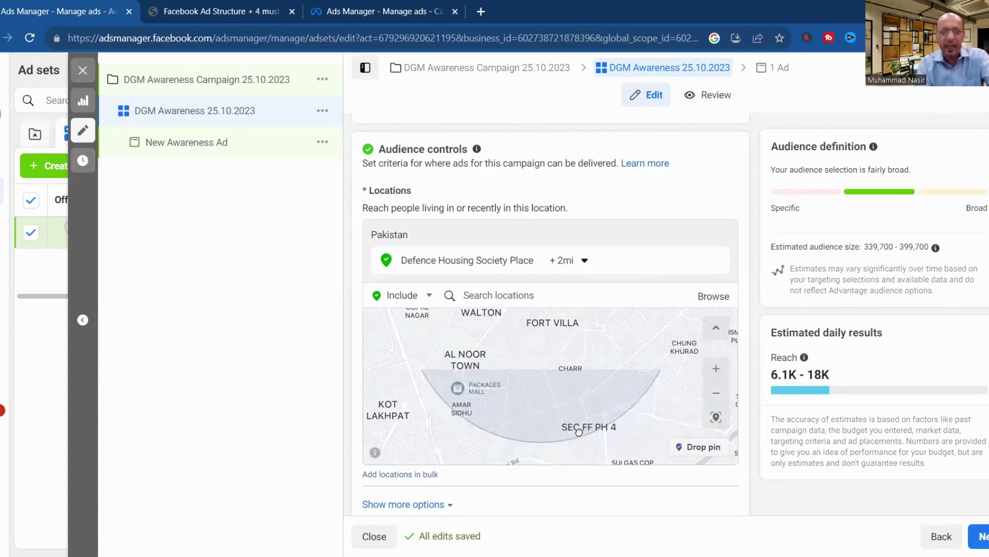
Set the targeting radius around Defence Housing Society to 1 mile.
left_click(582, 261)
left_click_drag(629, 306, 591, 315)
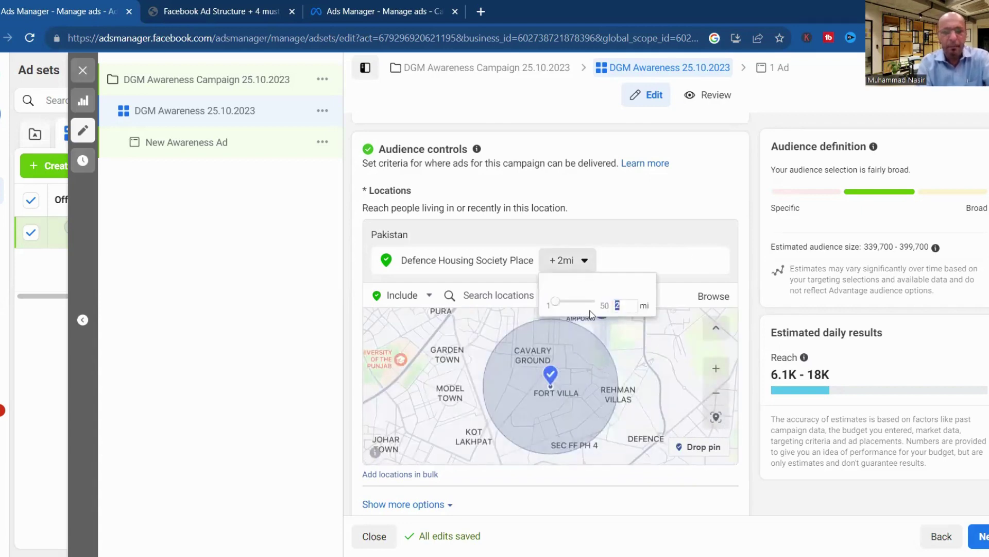
left_click(685, 415)
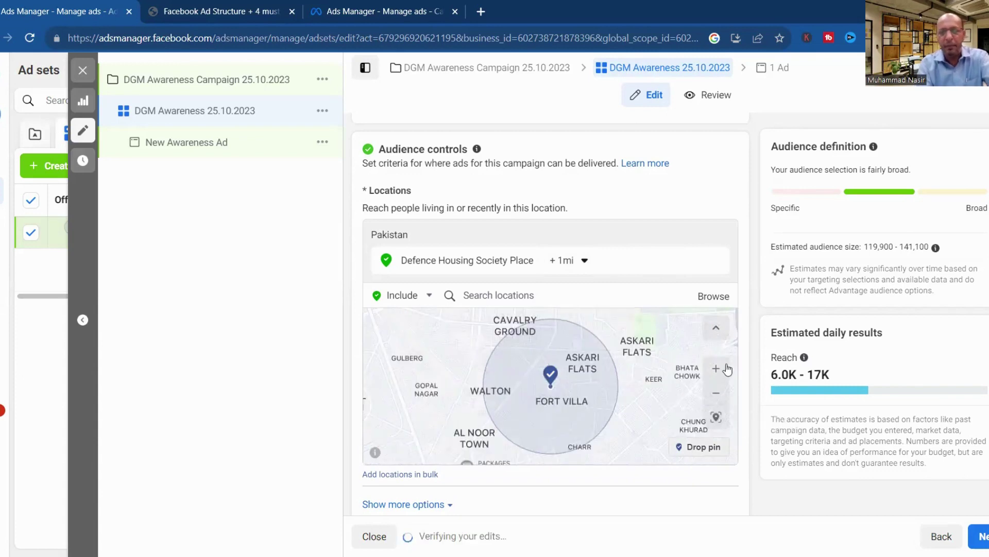
Drop a targeting pin on Town Ship Industrial Estate, southwest of the Defence Housing Society radius.
left_click(716, 394)
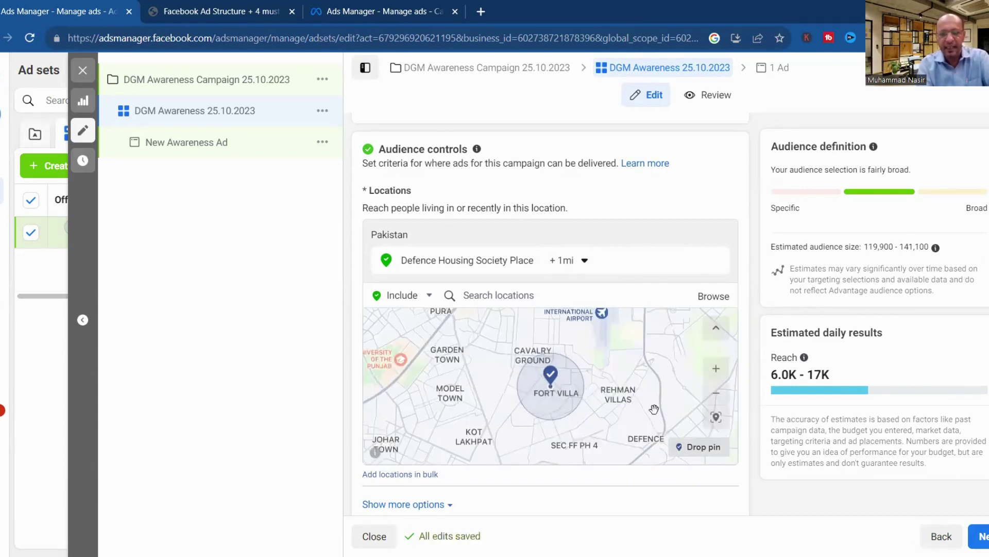
left_click_drag(616, 412, 609, 345)
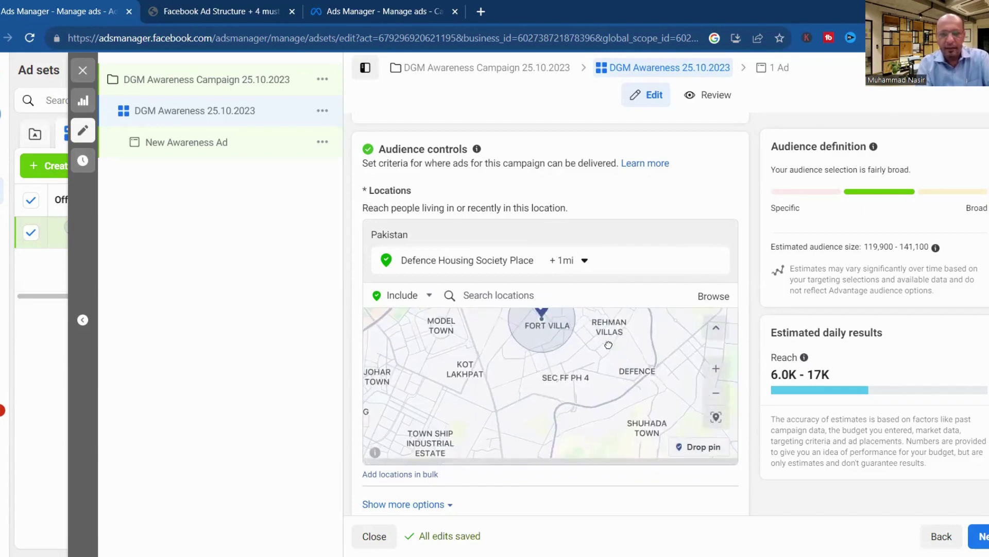
left_click_drag(563, 399, 619, 341)
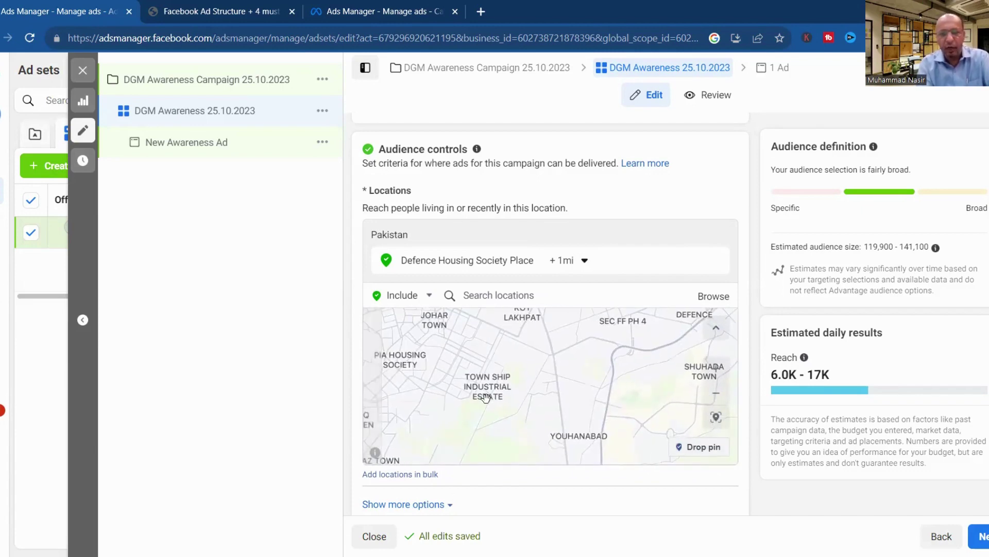
left_click(694, 454)
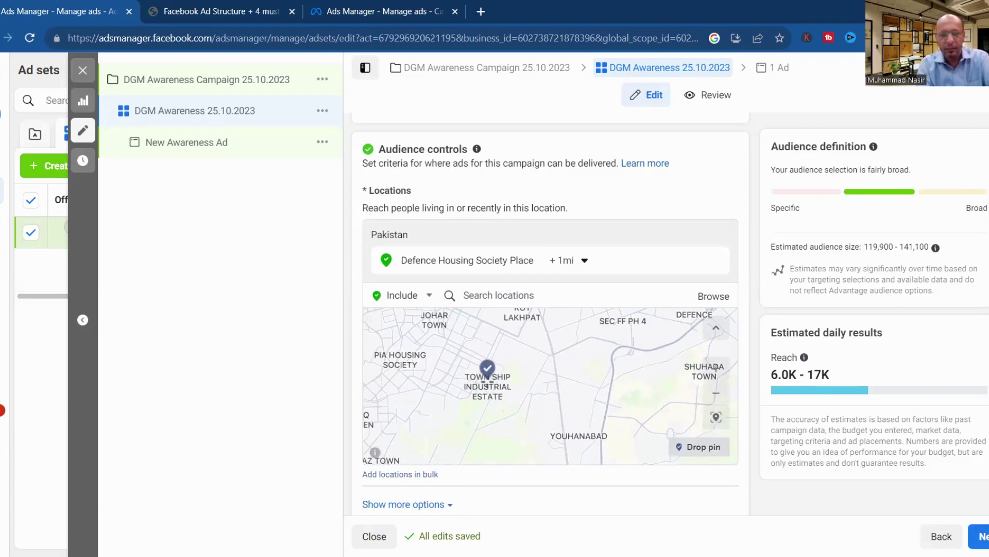
left_click(488, 378)
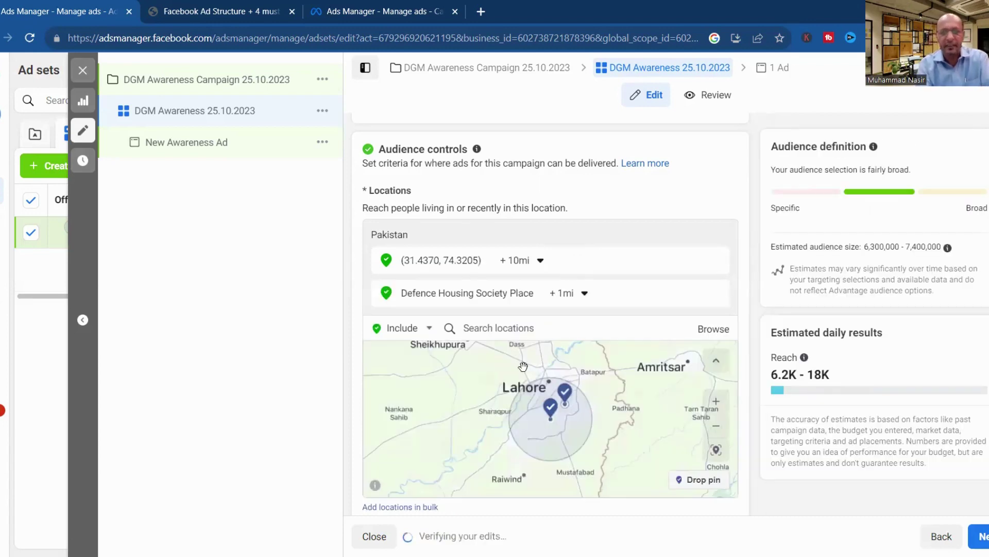
Set the targeting radius around the Town Ship Industrial Estate pin to 1 mile.
left_click(716, 401)
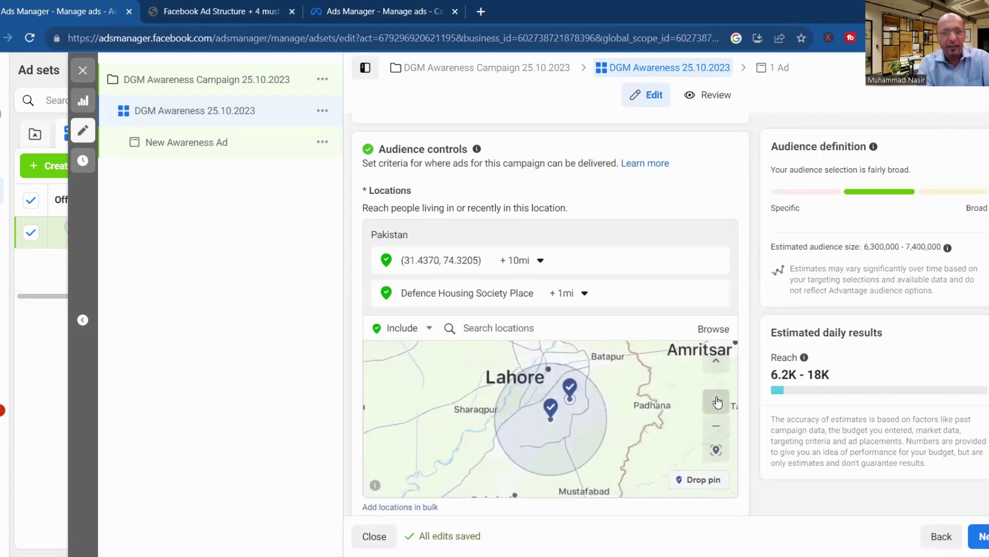
left_click(540, 261)
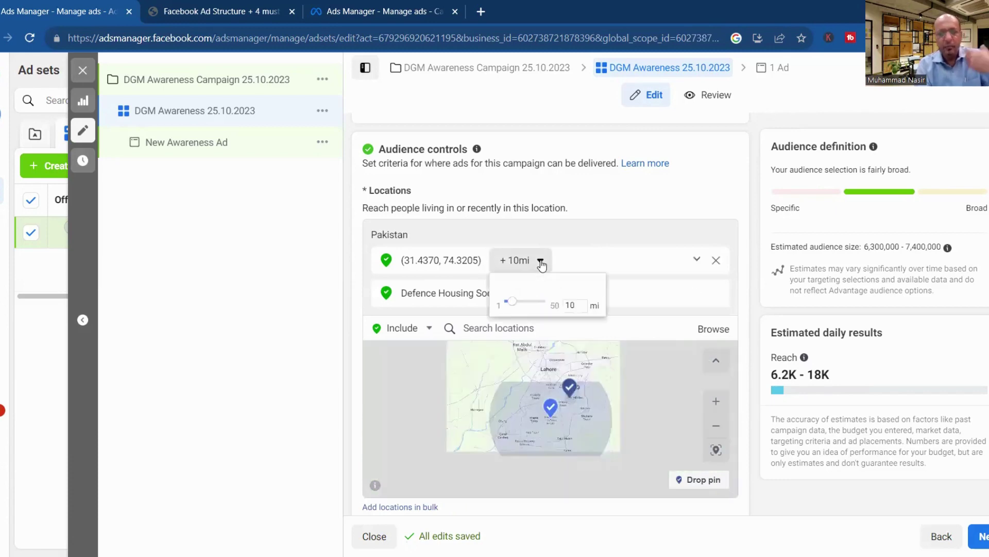
left_click_drag(580, 304, 552, 305)
type("1")
key("Return")
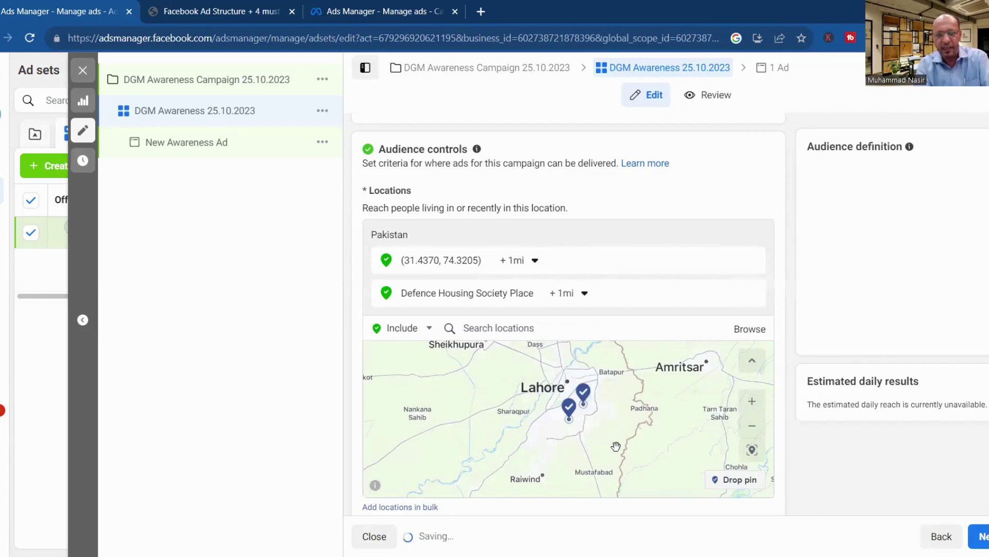
Drop a second targeting pin on Johar Town, northwest of the Town Ship Industrial Estate pin.
double_click(716, 401)
left_click(716, 402)
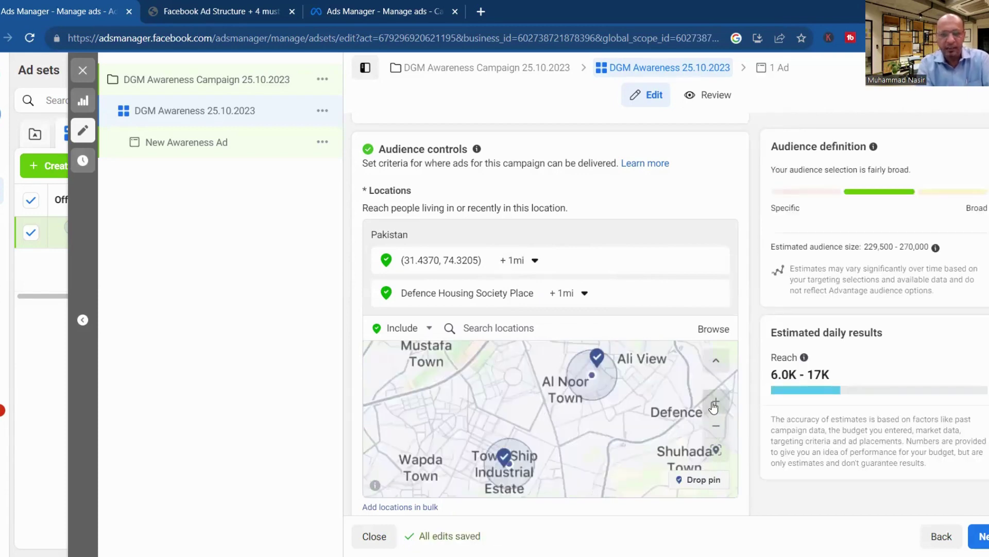
mouse_move(469, 495)
left_mouse_down()
mouse_move(565, 435)
mouse_move(553, 378)
mouse_move(536, 474)
mouse_move(519, 454)
mouse_move(476, 494)
left_mouse_up()
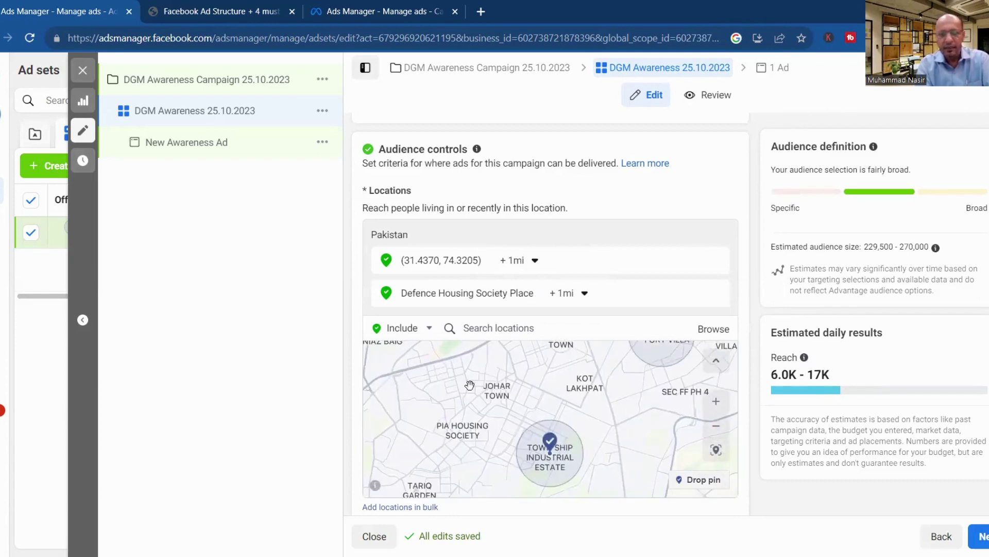
left_click(699, 481)
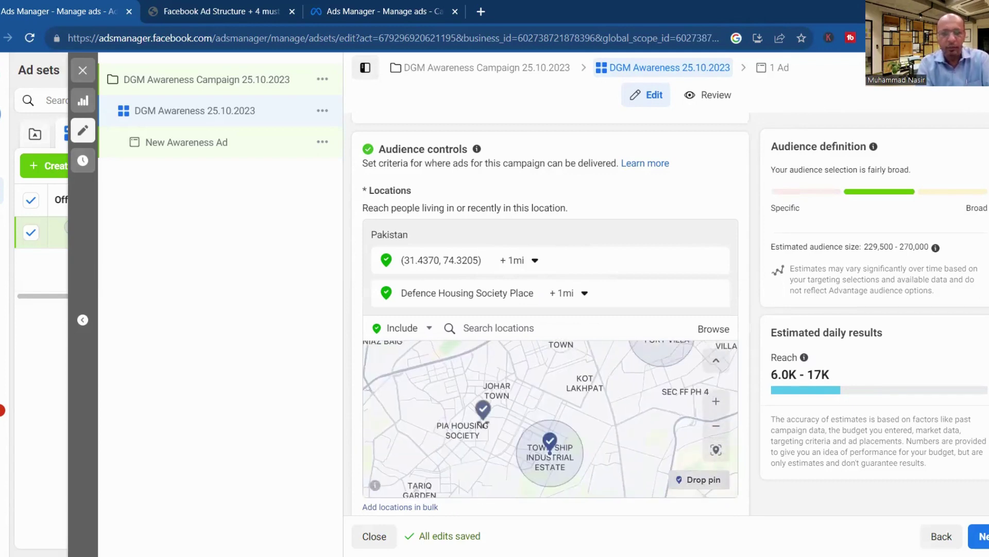
left_click(499, 387)
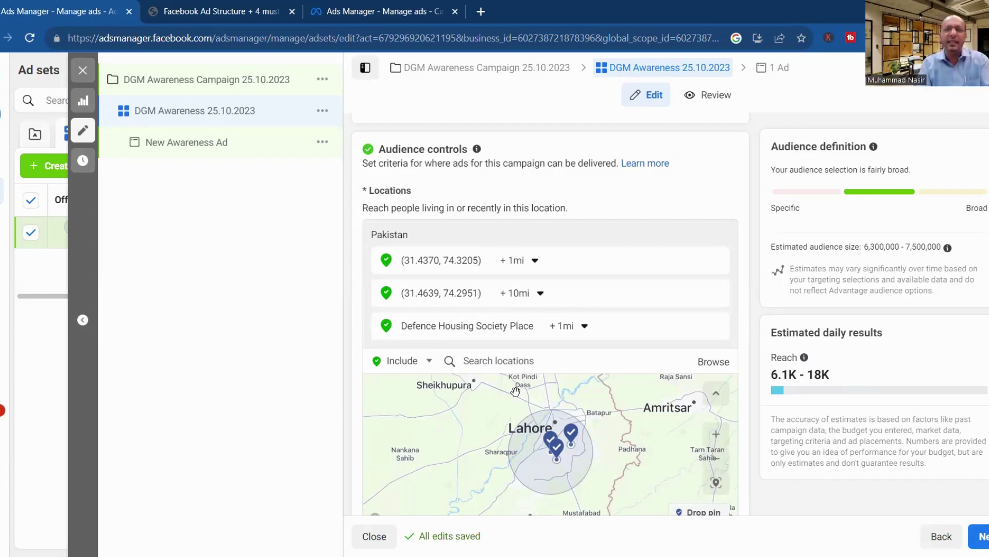
Examine on the map how the Johar Town pin's 10-mile radius covers Lahore and overlaps the two 1-mile areas.
left_click(717, 467)
left_click(720, 437)
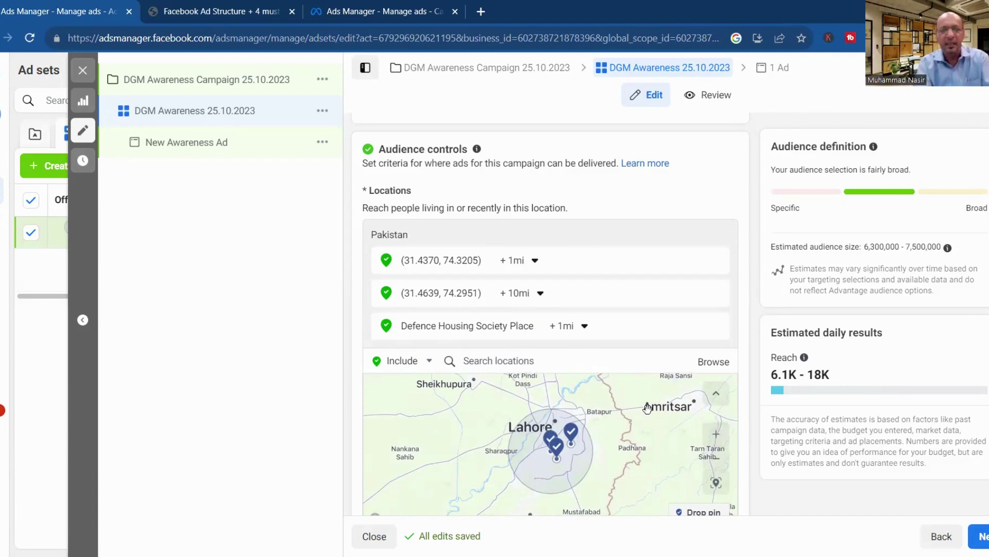
left_click(717, 462)
left_click_drag(608, 453, 616, 488)
left_click(716, 418)
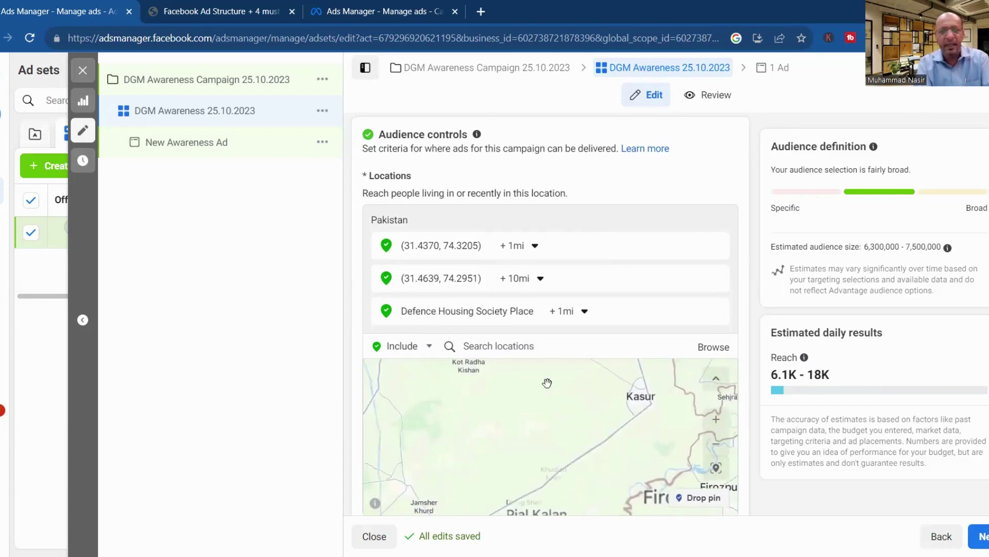
left_click(714, 446)
left_click(713, 452)
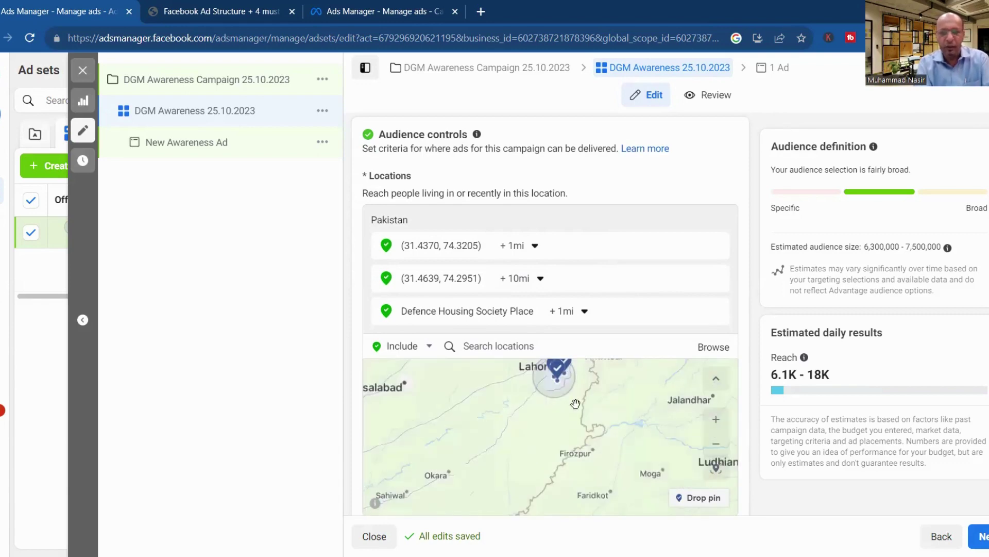
left_click_drag(573, 397, 612, 455)
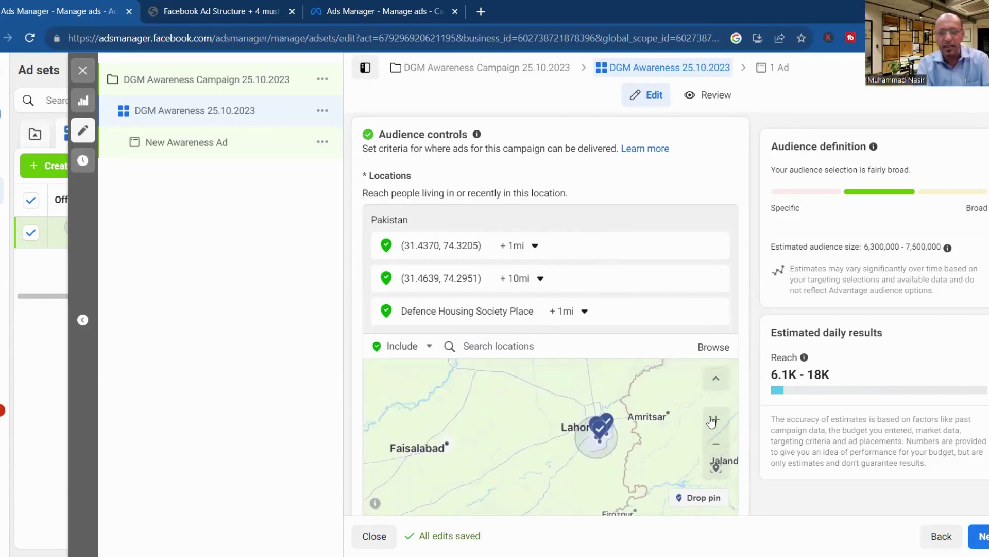
left_click(715, 420)
left_click(715, 421)
scroll(656, 441, "up", 1)
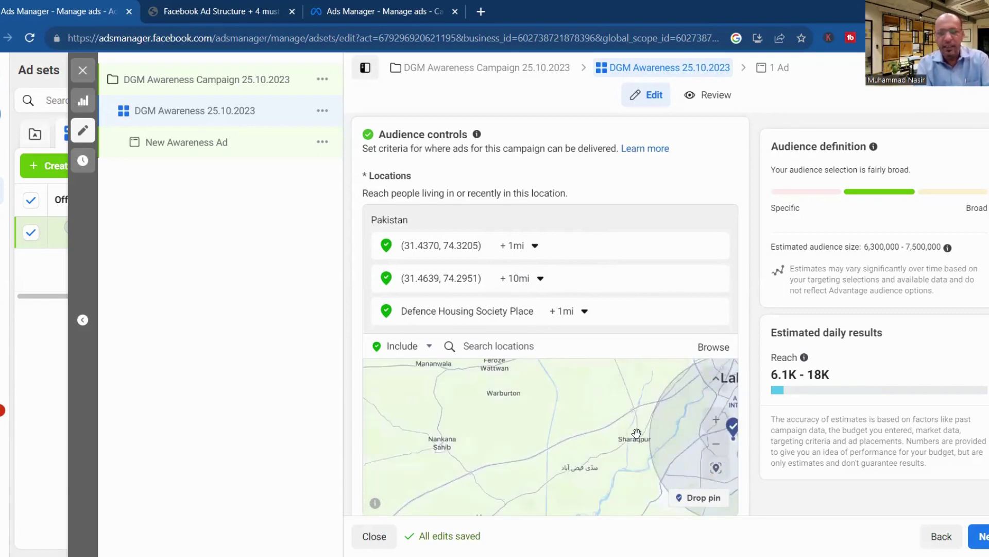
left_click_drag(665, 461, 519, 447)
left_click_drag(625, 448, 552, 459)
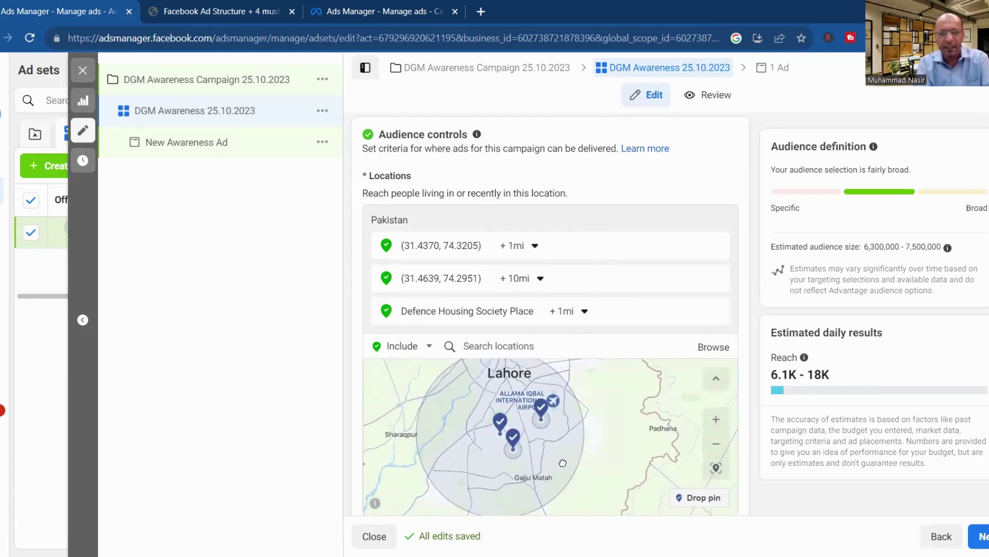
Remove both dropped pins and Defence Housing Society Place from the targeted locations.
mouse_move(700, 283)
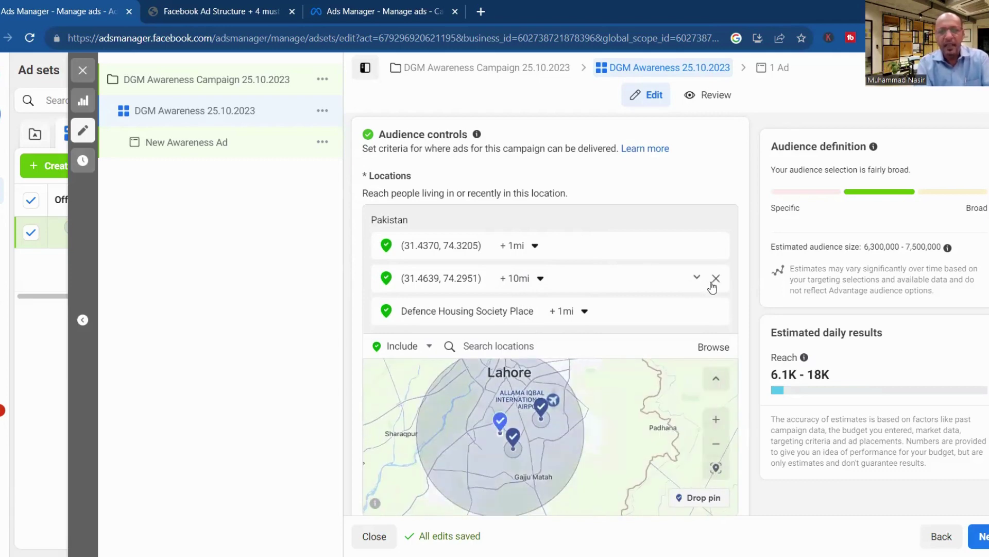
left_click(714, 280)
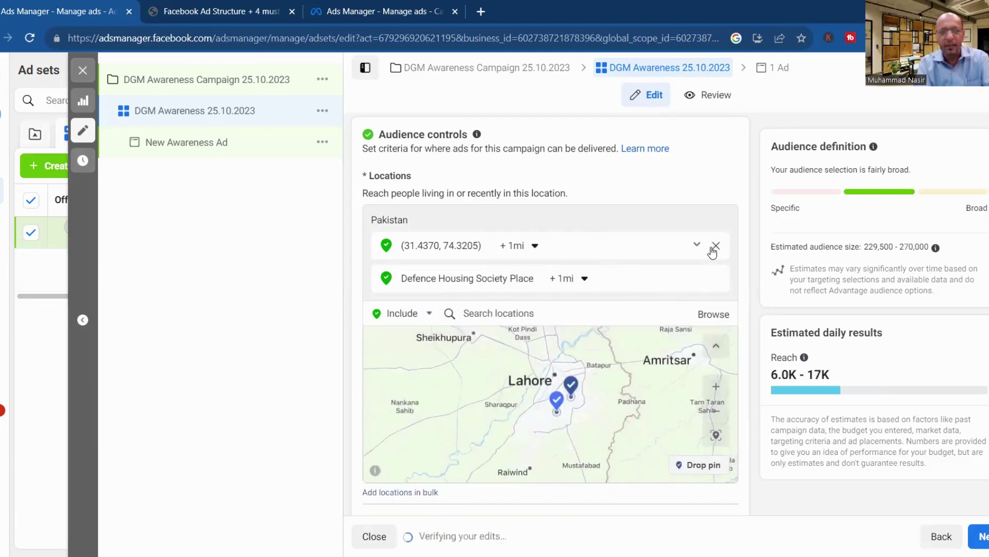
left_click(715, 245)
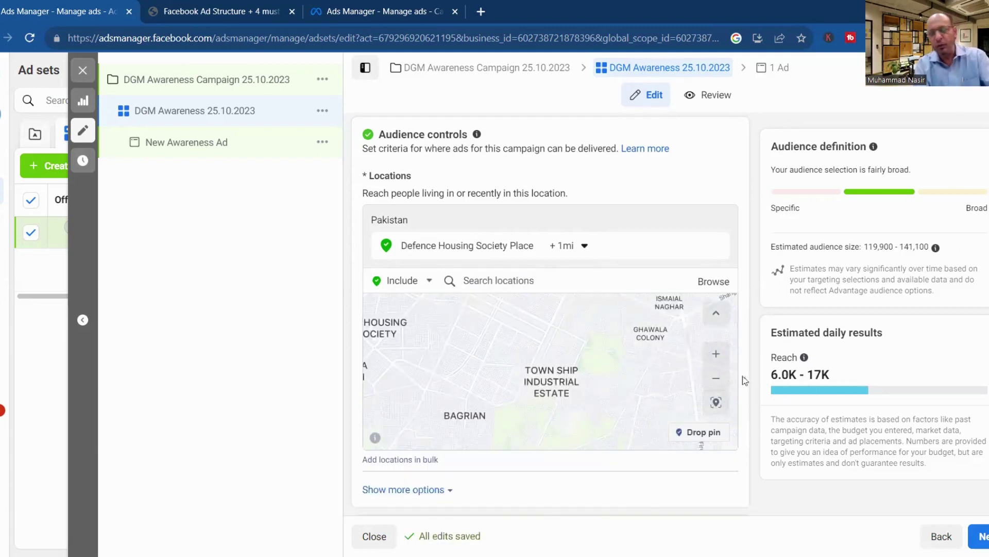
mouse_move(697, 244)
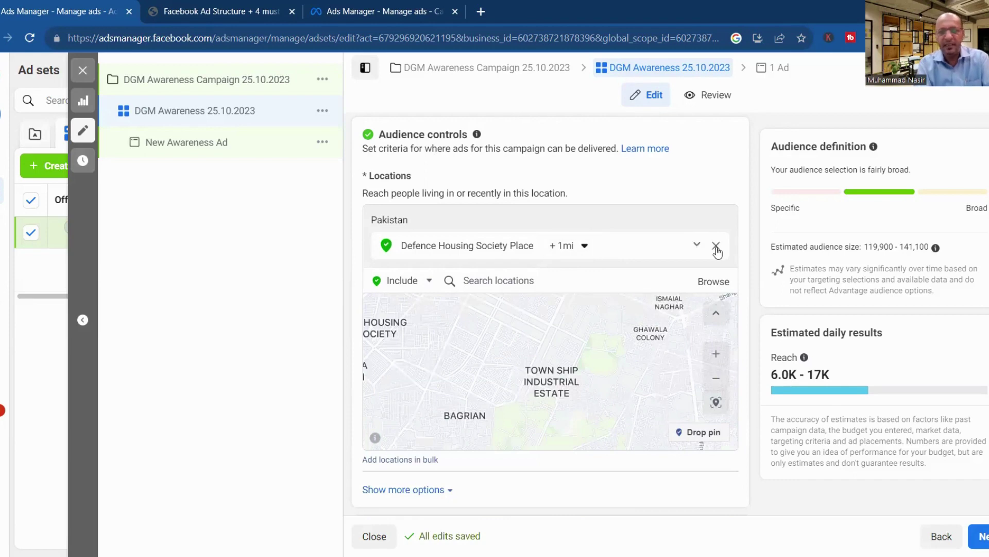
left_click(716, 245)
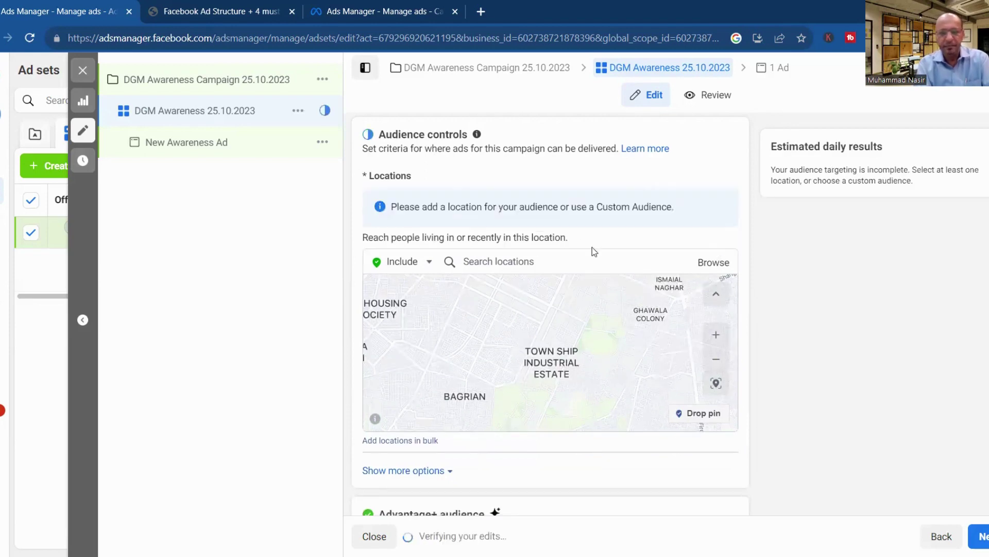
Search the locations for "Lahore" and include the city Lahore, Punjab, Pakistan.
left_click(524, 263)
type("Lahore")
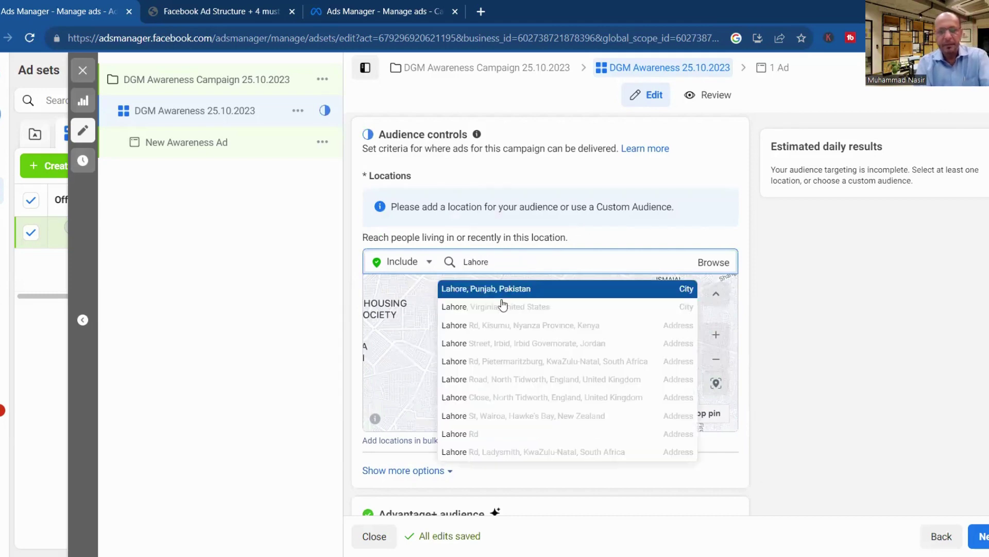
left_click(505, 292)
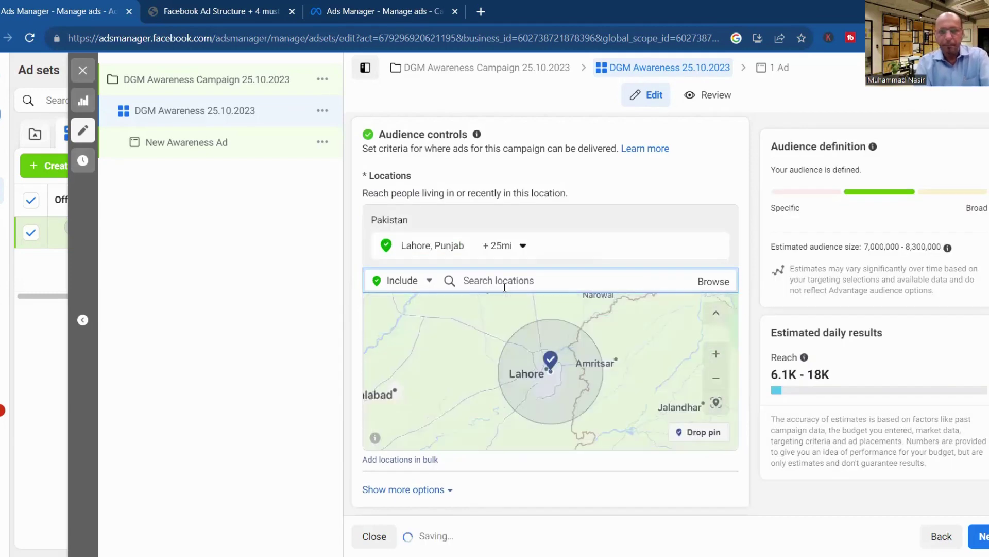
Set the radius around Lahore, Punjab to 13 miles and check its coverage on the map.
left_click(522, 246)
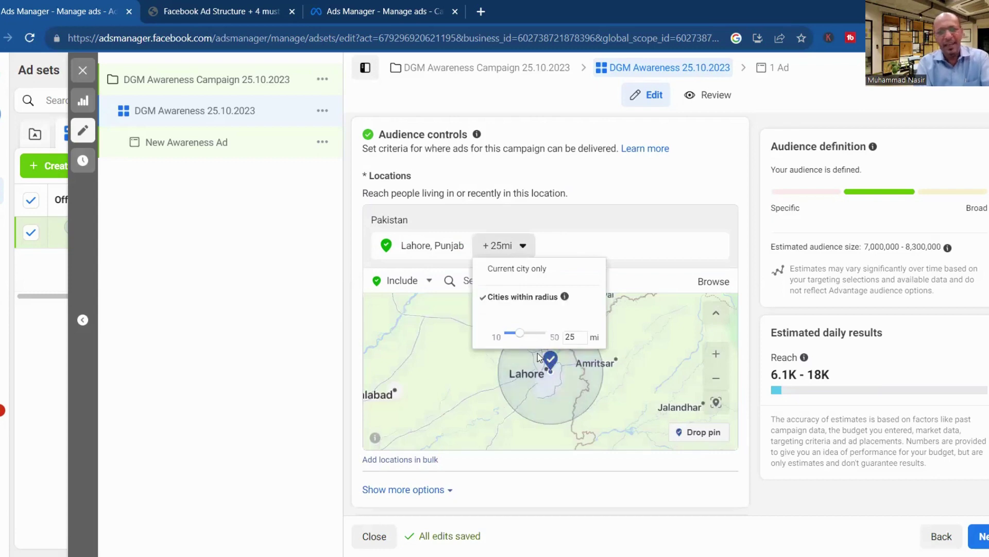
left_click_drag(578, 334, 552, 338)
type("13")
key("Return")
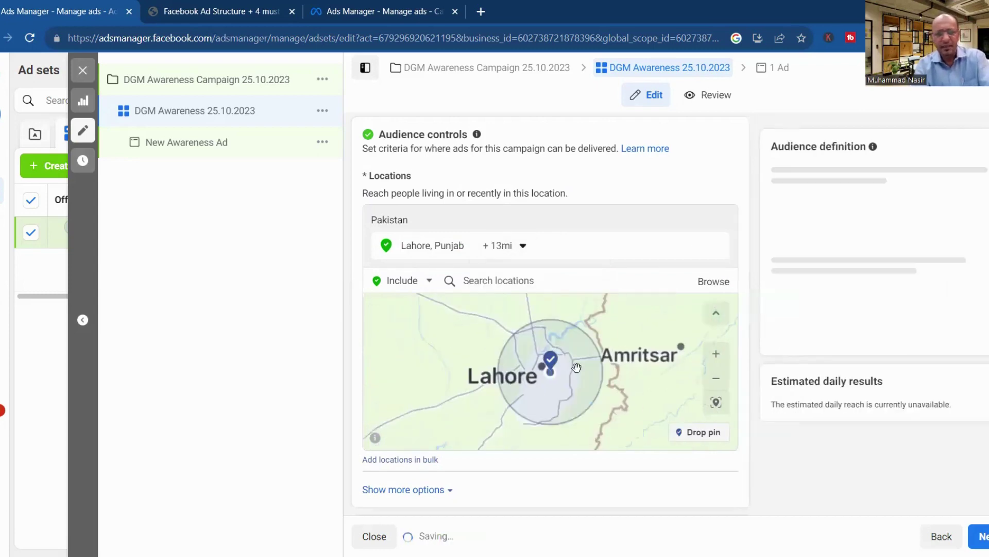
left_click(716, 355)
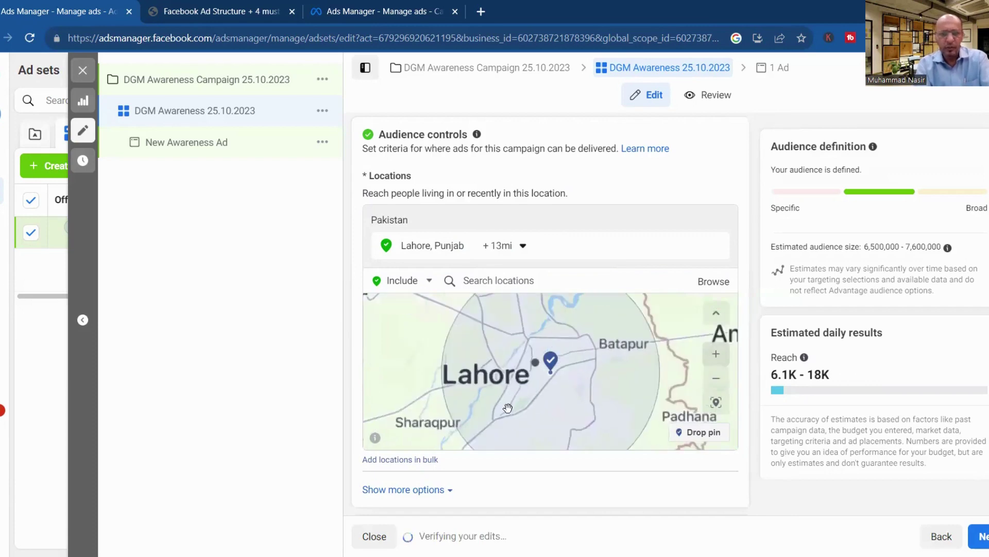
left_click_drag(510, 405, 534, 354)
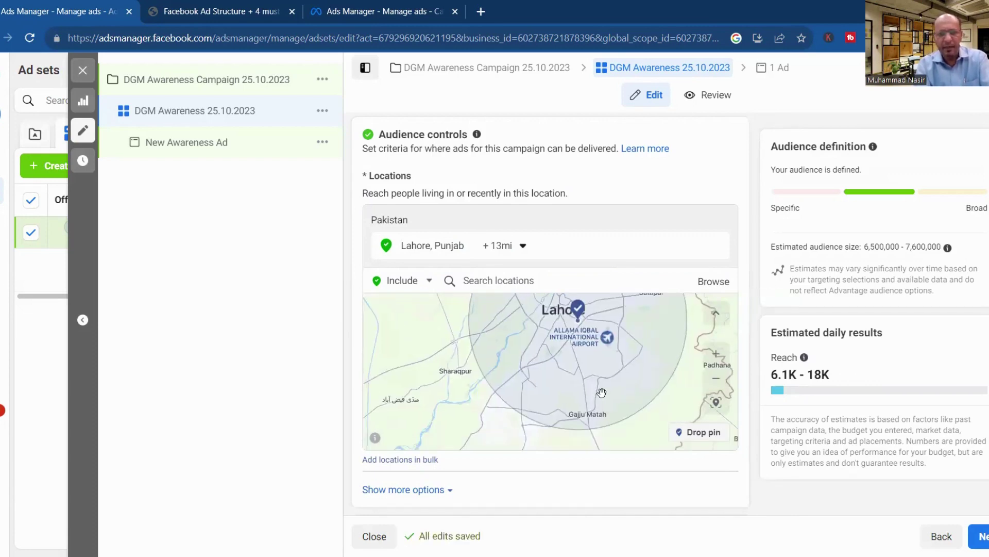
left_click_drag(545, 419, 522, 448)
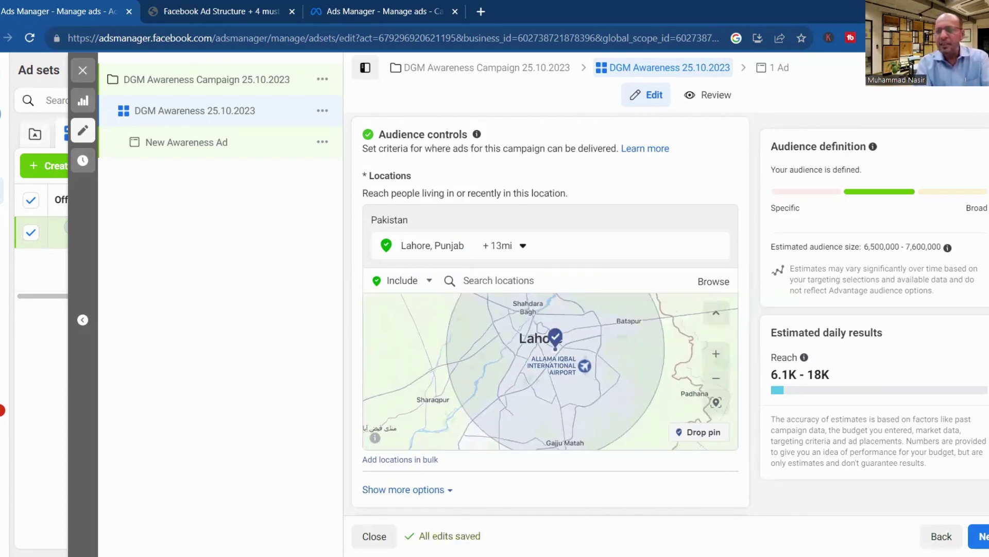
Show the additional audience control options and choose 18 as the minimum age.
scroll(454, 366, "down", 4)
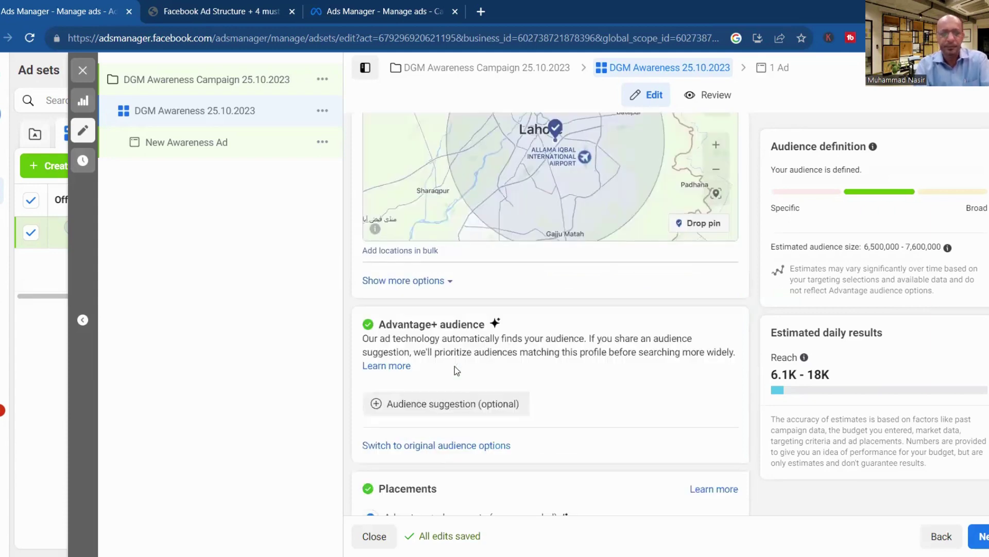
left_click(417, 283)
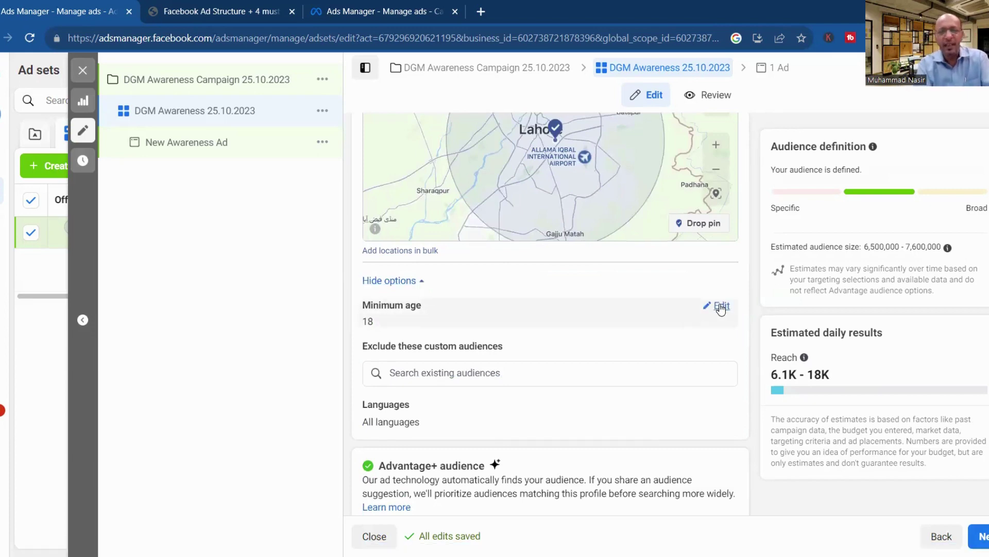
left_click(721, 306)
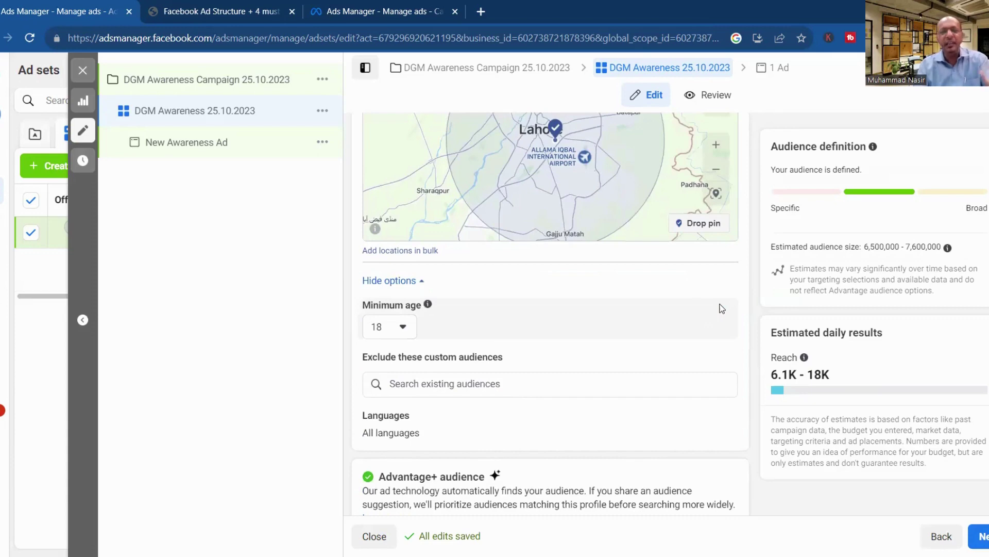
left_click(403, 326)
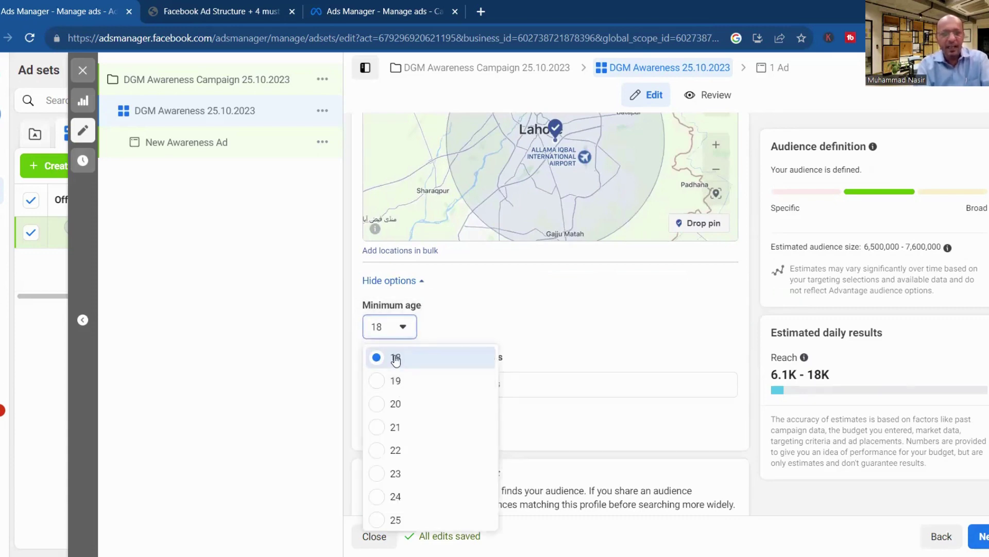
left_click(396, 360)
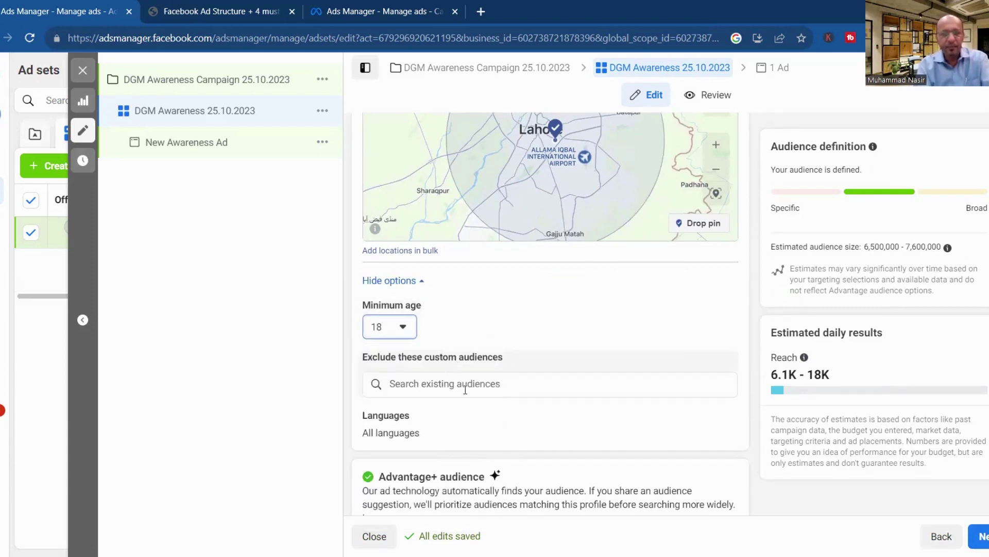
Search the custom audiences to exclude for "D" and clear the search without choosing one.
scroll(824, 415, "down", 2)
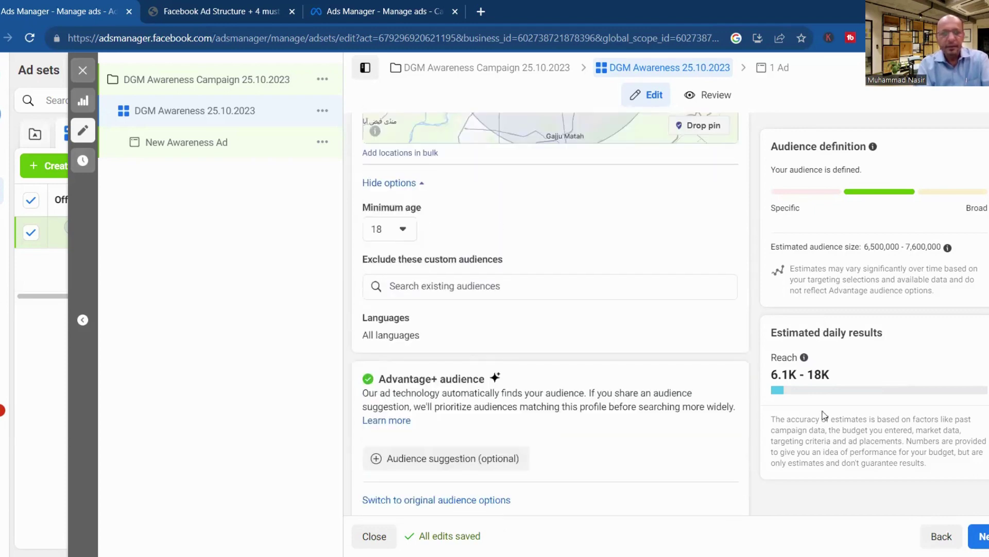
left_click(488, 298)
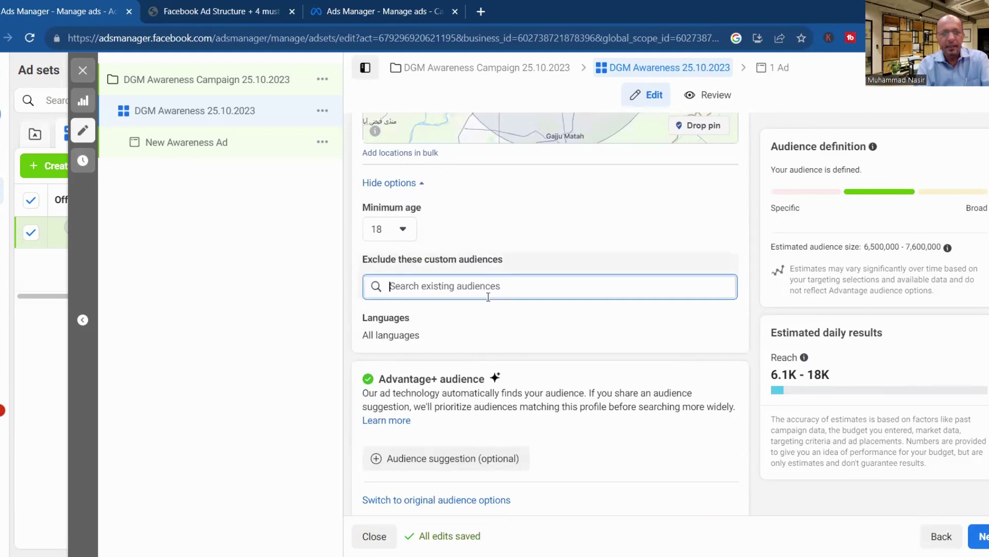
type("D")
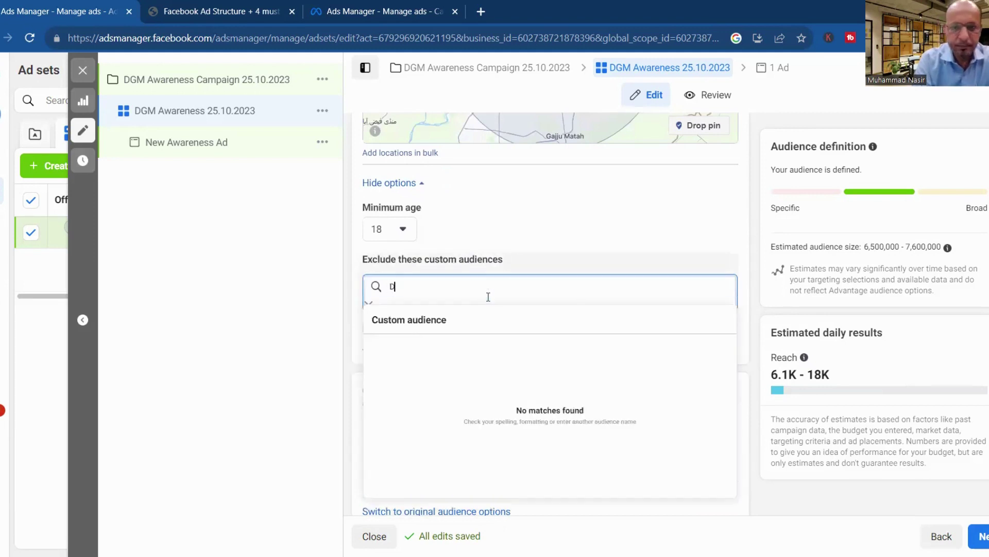
key("BackSpace")
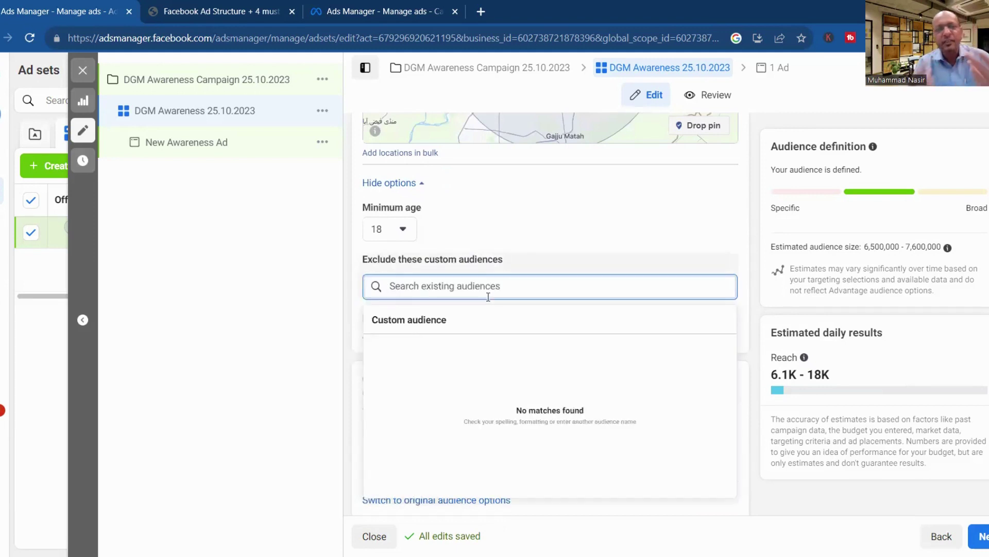
left_click(549, 236)
Check the explanation of the Languages setting and open the setting for editing.
mouse_move(416, 316)
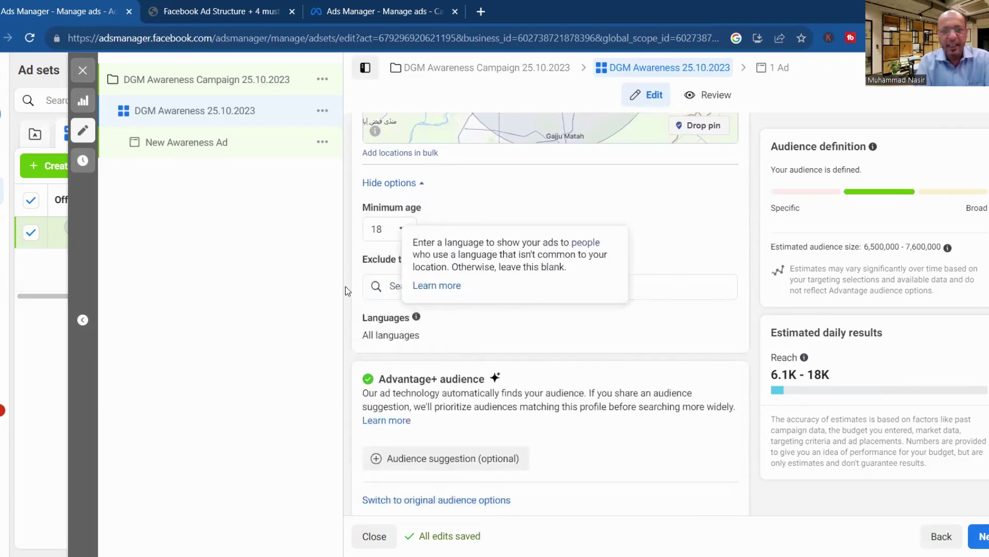
mouse_move(537, 321)
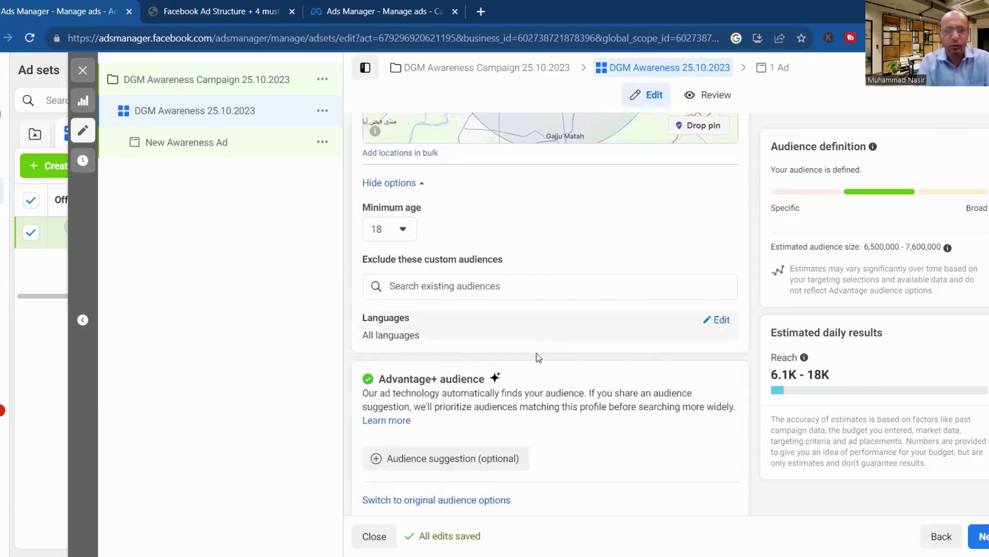
left_click(716, 320)
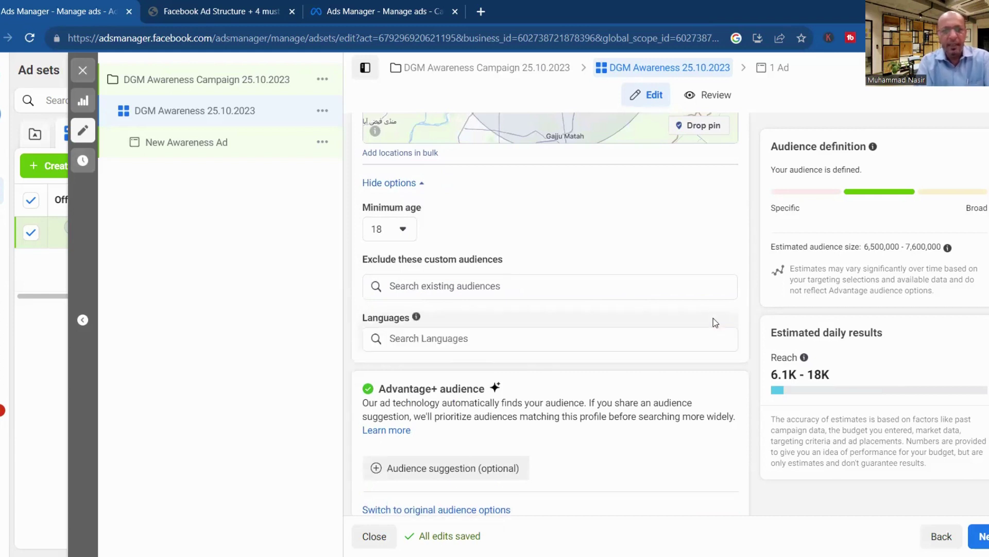
Raise the minimum age of the ad set's audience to 25.
left_click(411, 229)
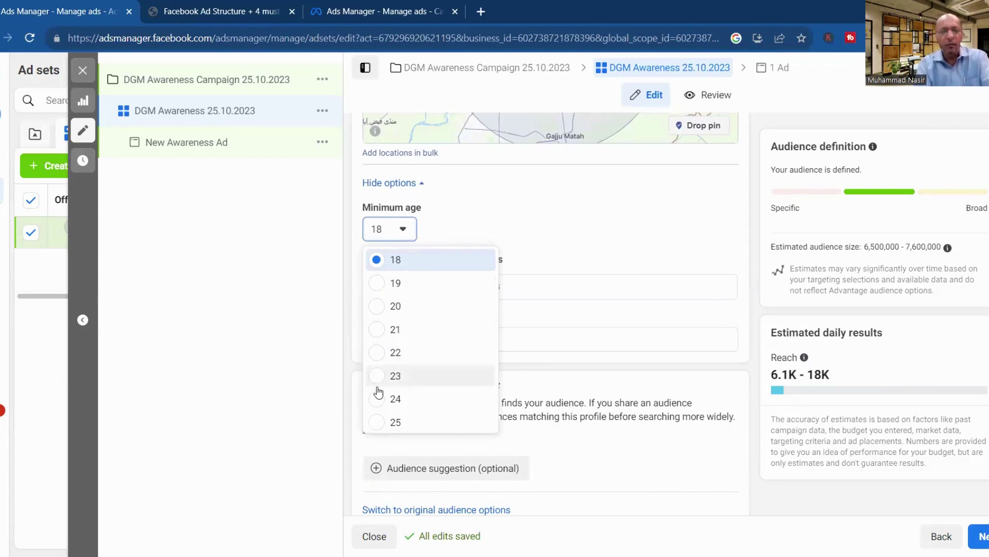
left_click(390, 420)
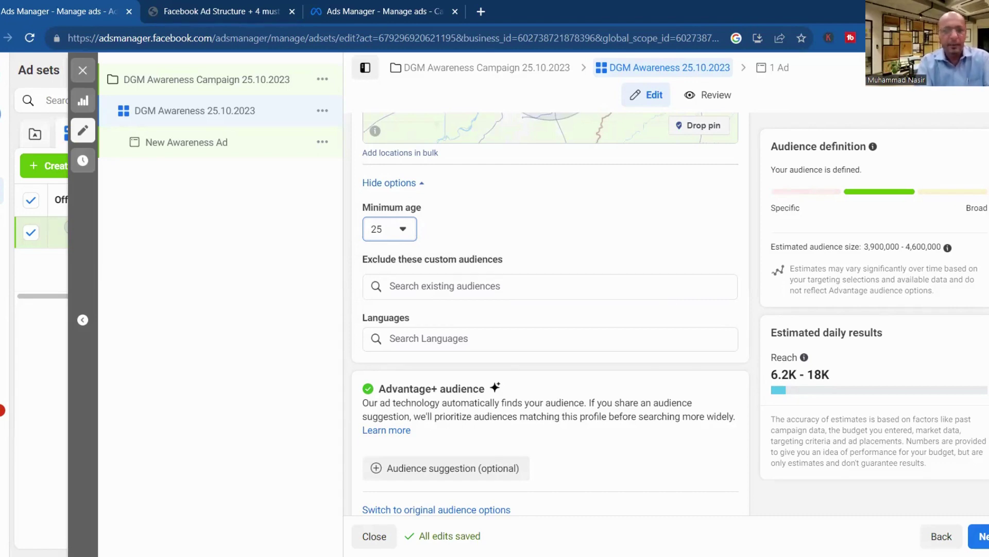
scroll(551, 314, "down", 1)
scroll(467, 278, "up", 1)
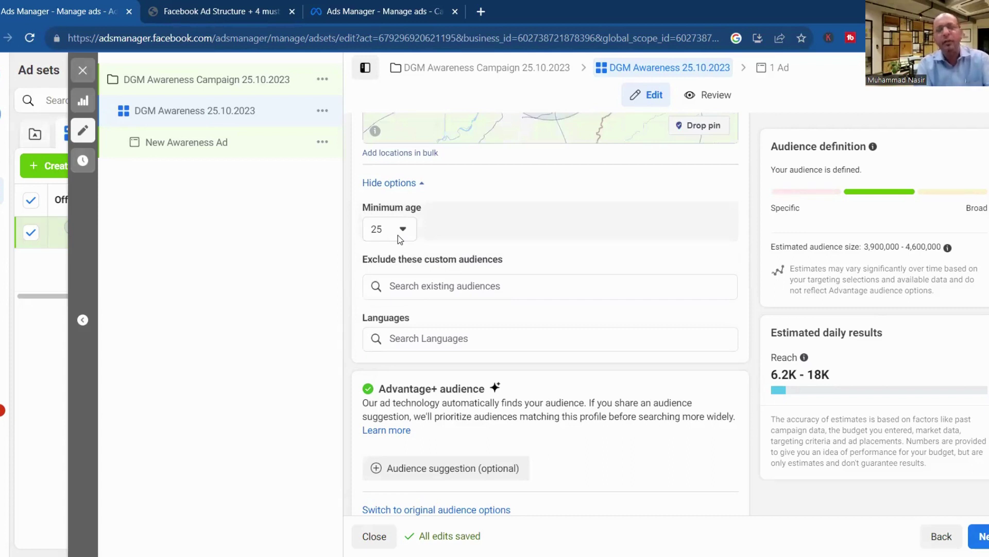
Change the audience's minimum age to 24.
left_click(397, 235)
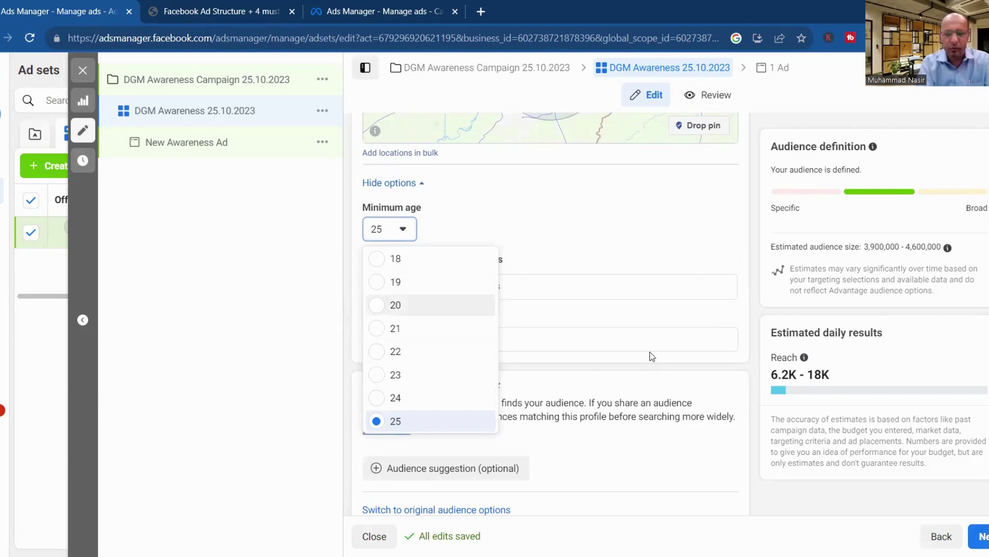
key("Down")
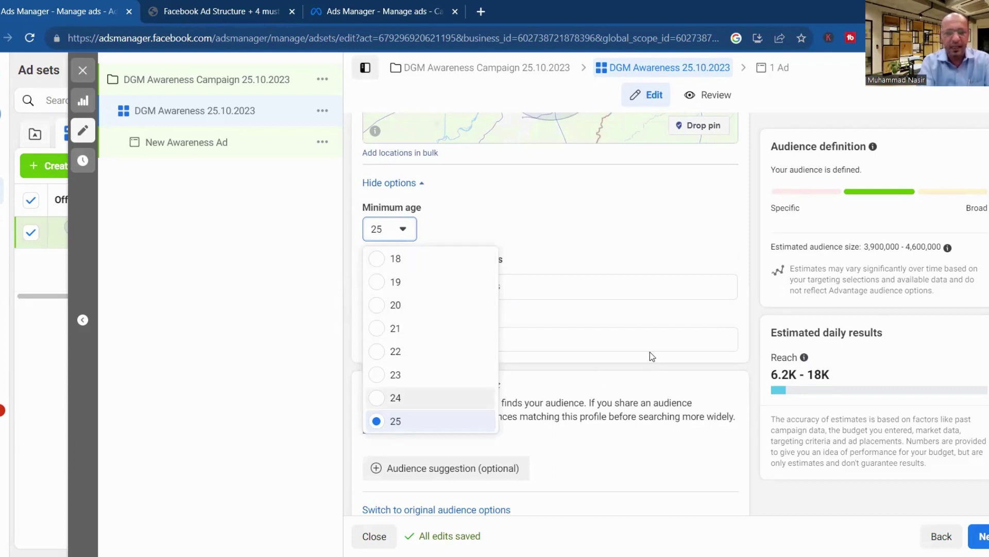
key("Down")
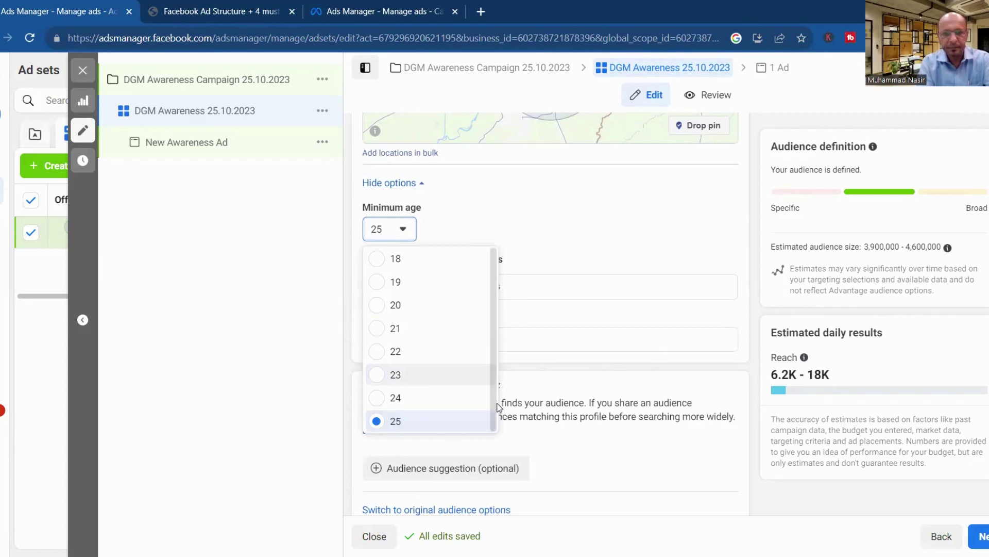
key("Return")
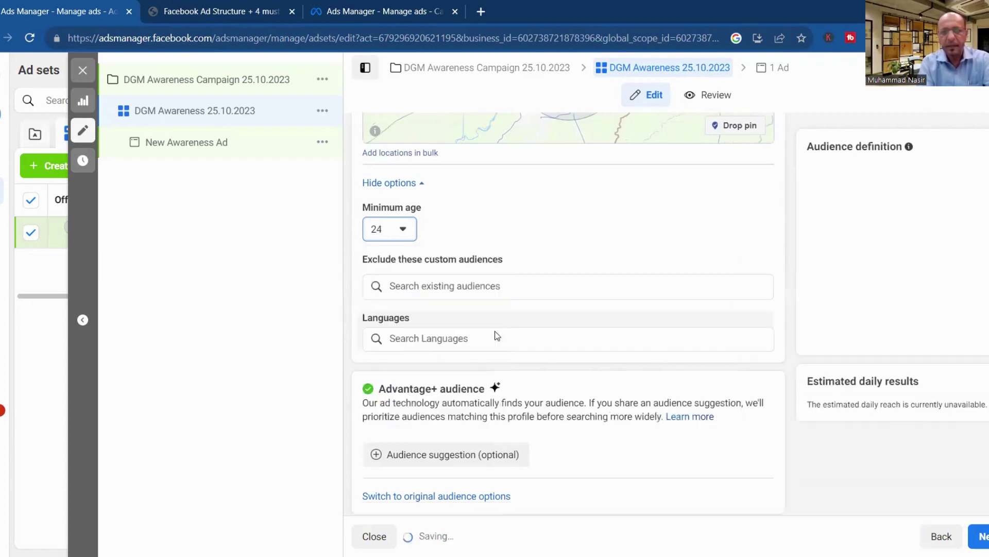
Look through the age choices and set the minimum age back to 25.
left_click(402, 239)
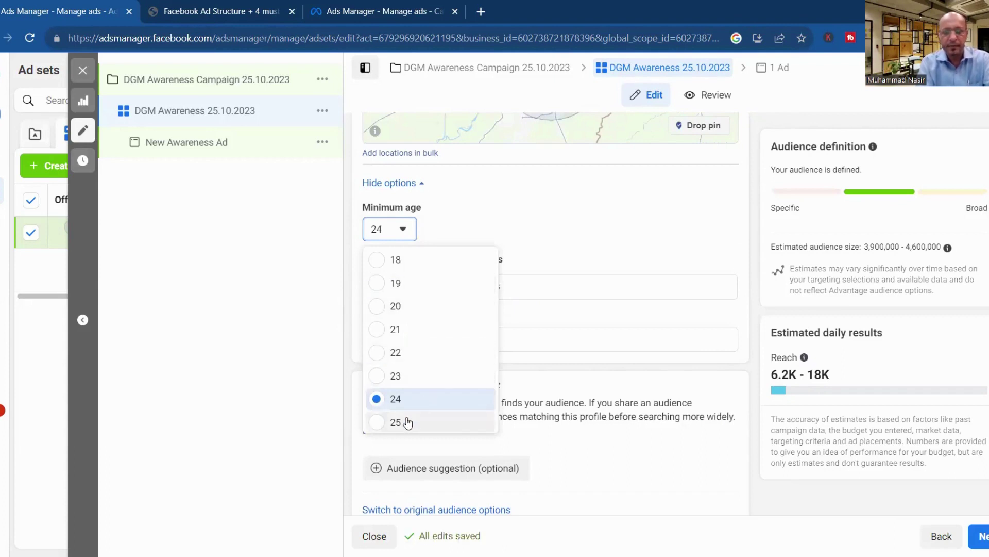
key("Down")
key("Down")
key("Down")
key("Down")
key("Down")
key("Down")
key("Down")
key("Down")
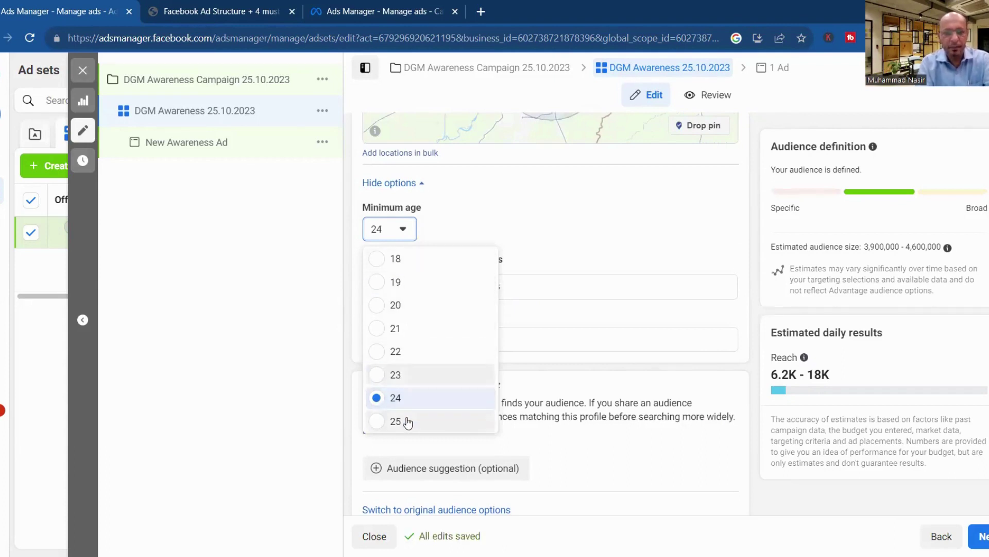
left_click(408, 422)
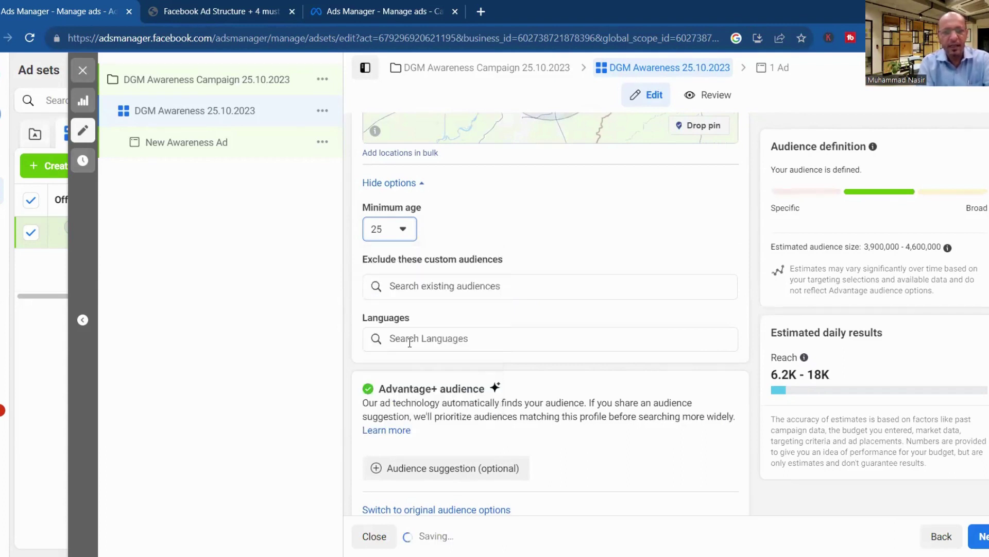
Set the minimum age in the audience controls to 20.
left_click(391, 230)
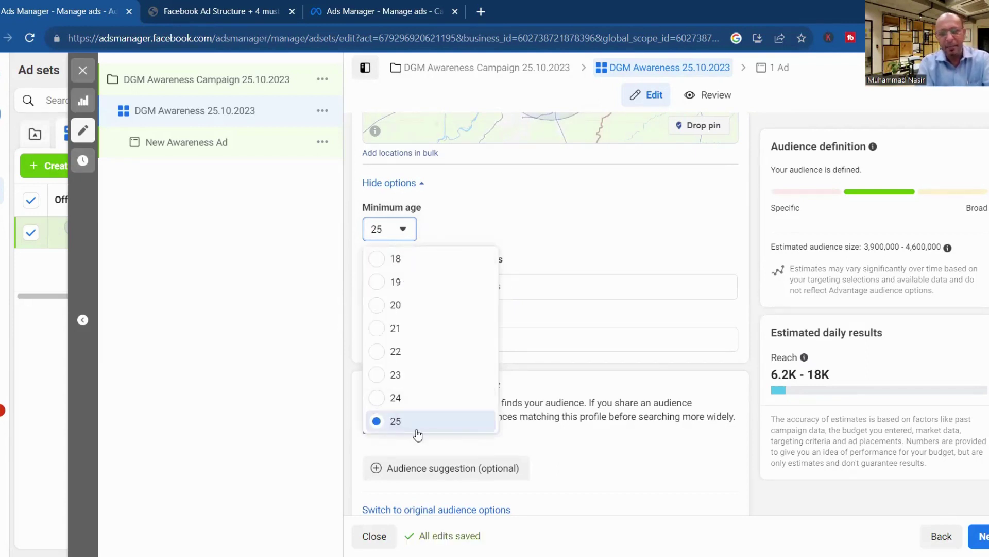
key("Down")
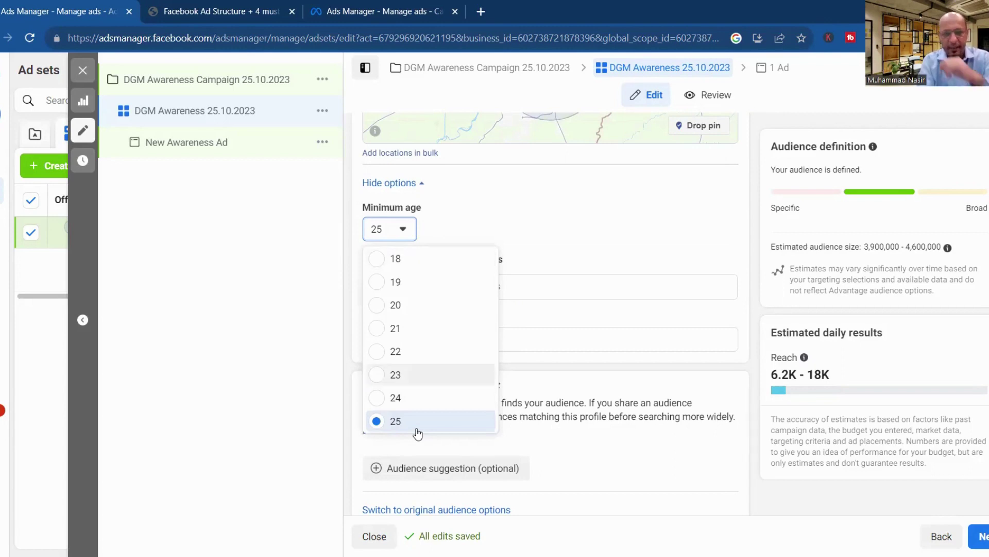
left_click(377, 306)
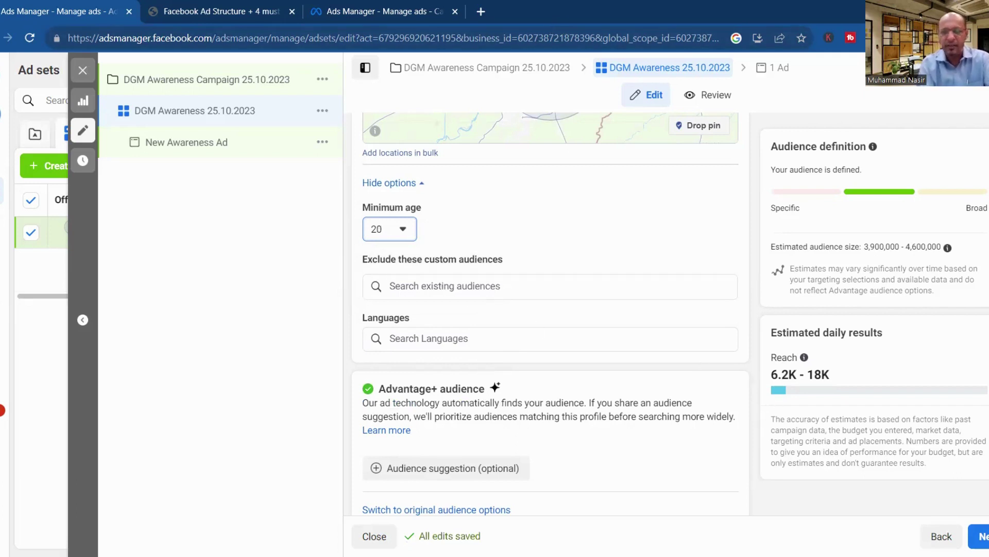
Add Urdu, Punjabi and English (All) to the audience's targeted languages.
scroll(550, 313, "down", 1)
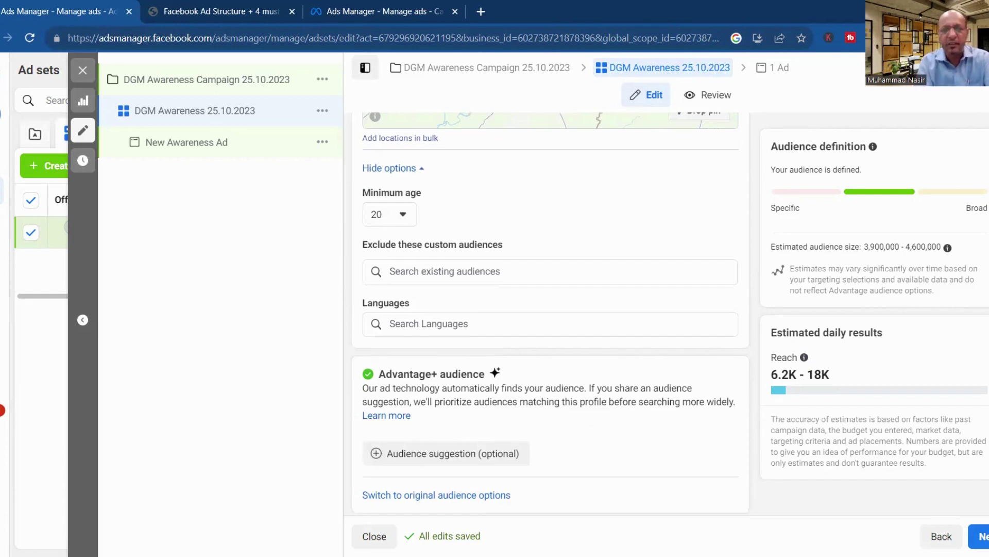
scroll(551, 313, "down", 1)
scroll(473, 279, "down", 3)
left_click(471, 265)
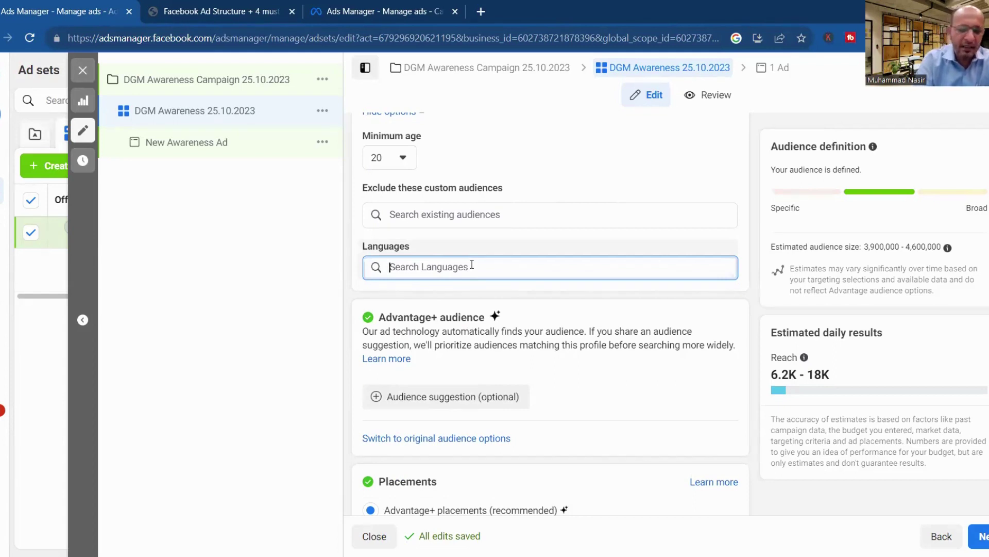
type("Ur")
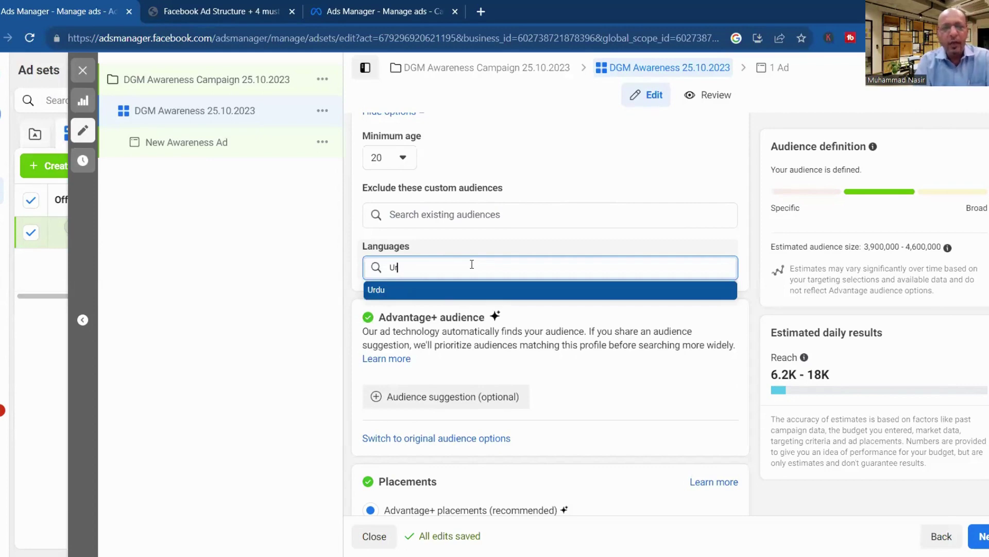
left_click(420, 296)
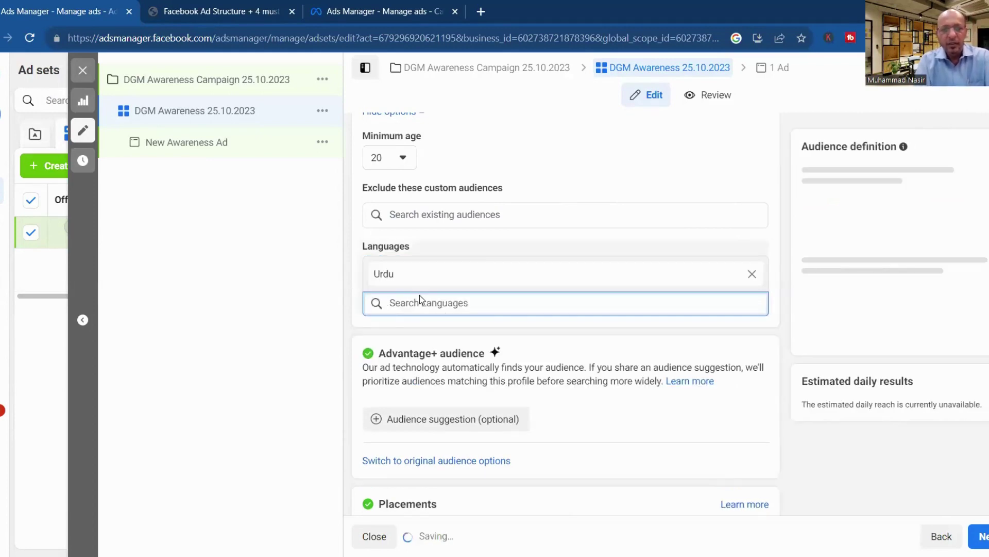
type("Punjab")
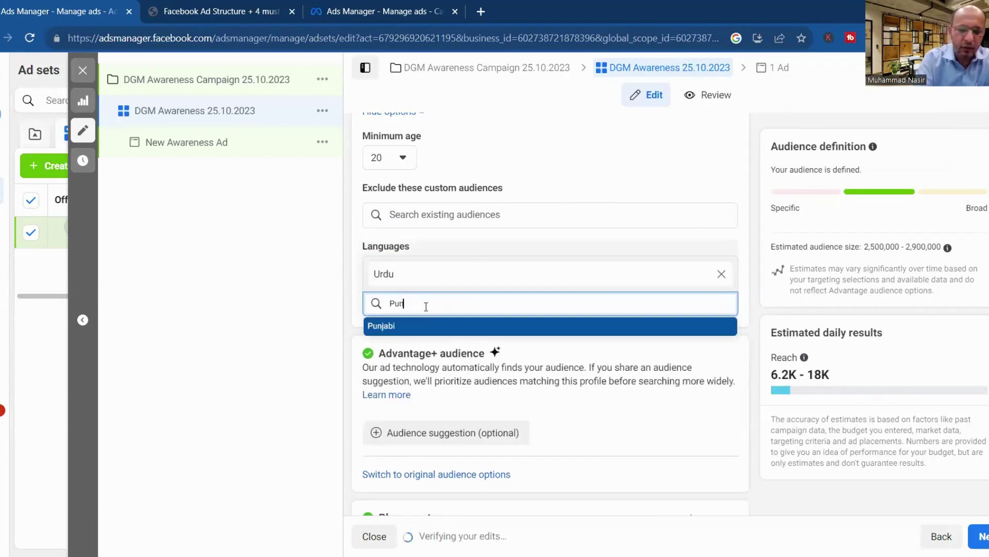
left_click(406, 329)
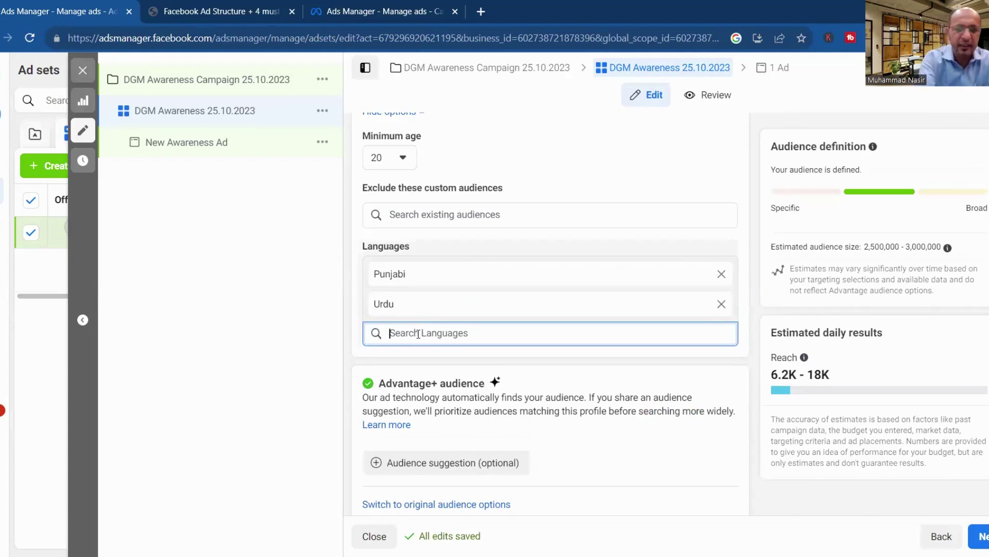
type("English")
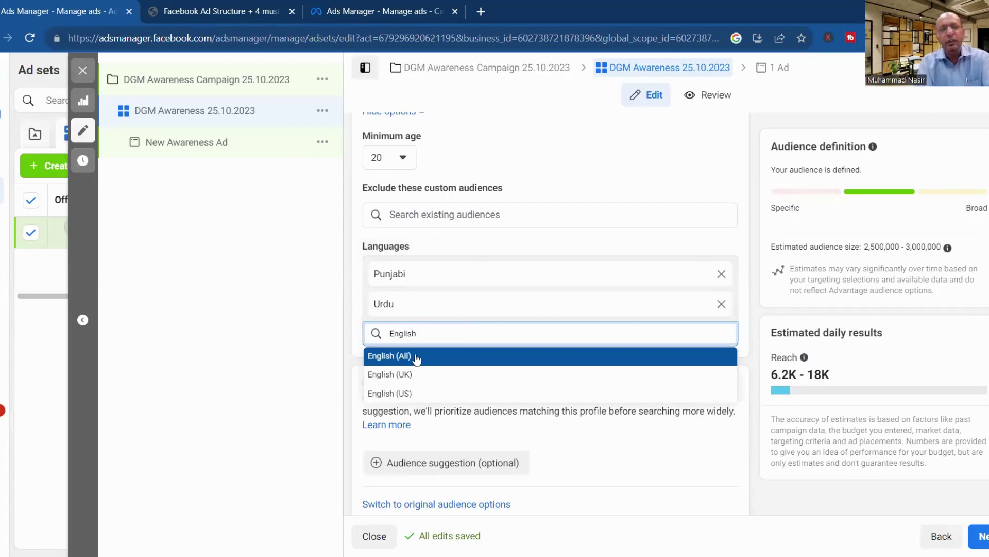
left_click(417, 359)
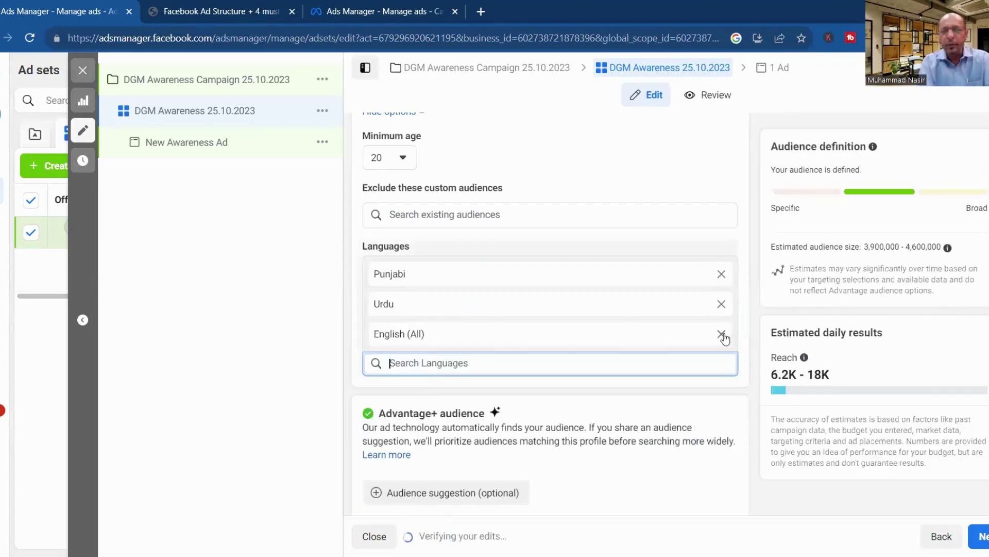
Remove English (All), Urdu and Punjabi from the targeted languages.
left_click(723, 335)
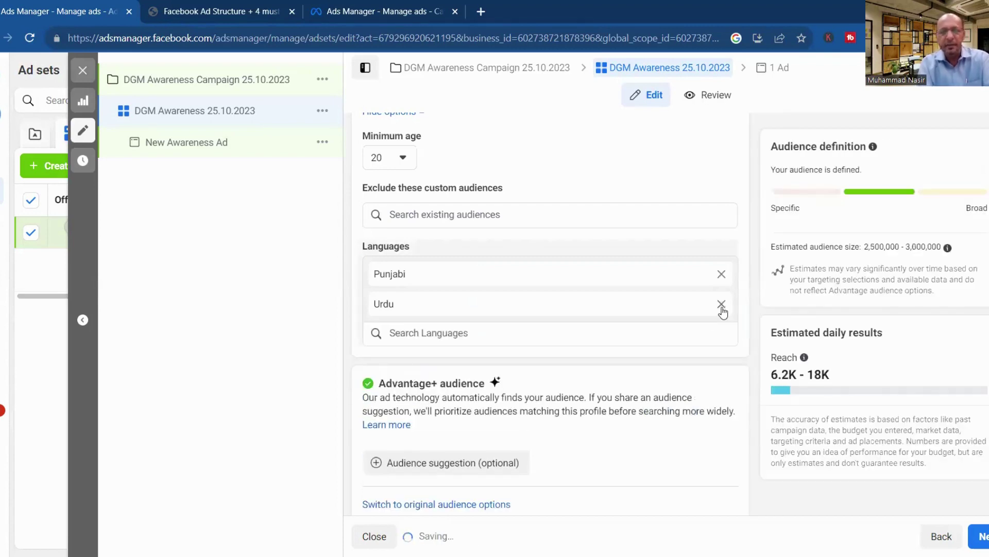
left_click(721, 303)
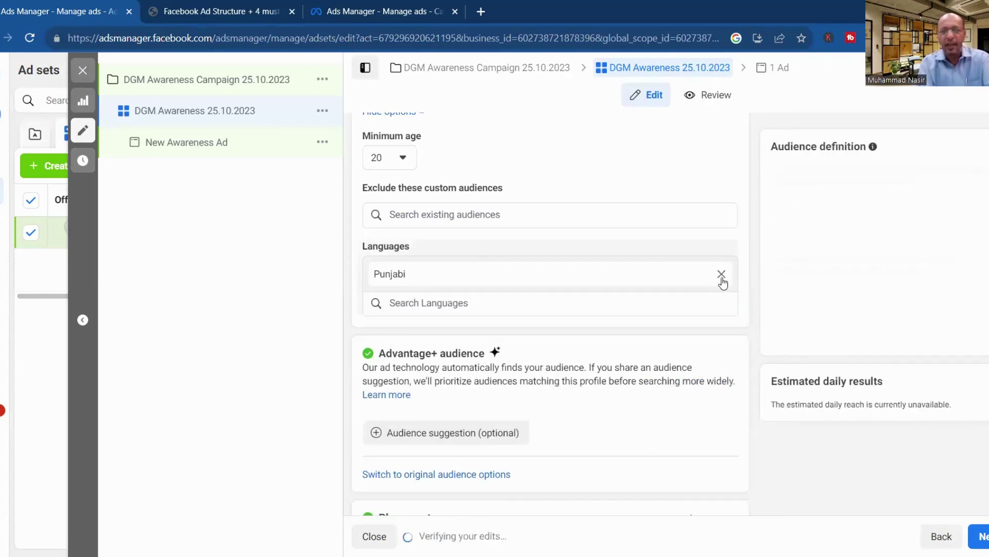
left_click(721, 273)
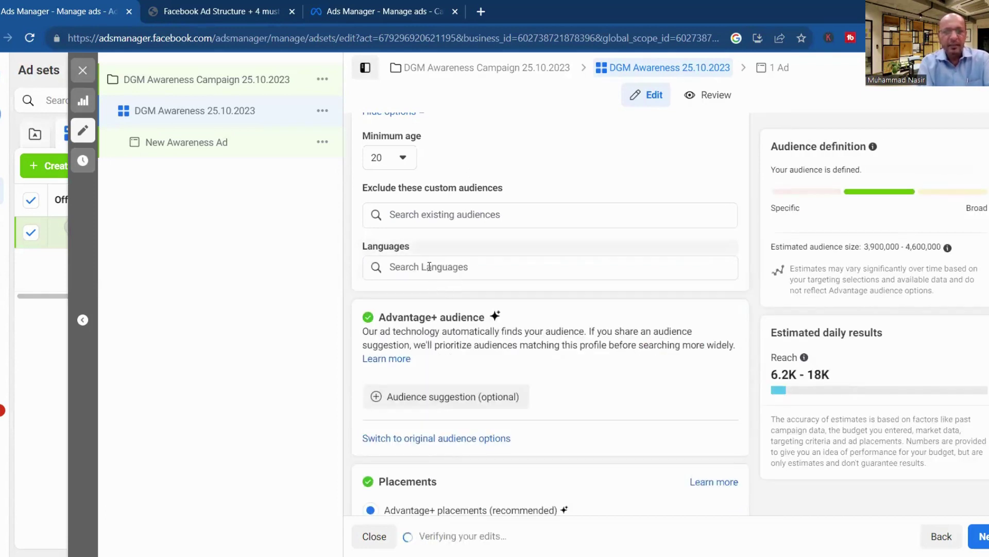
Search the languages for "All Languages", then clear the search and leave the language field empty.
left_click(430, 266)
type("All")
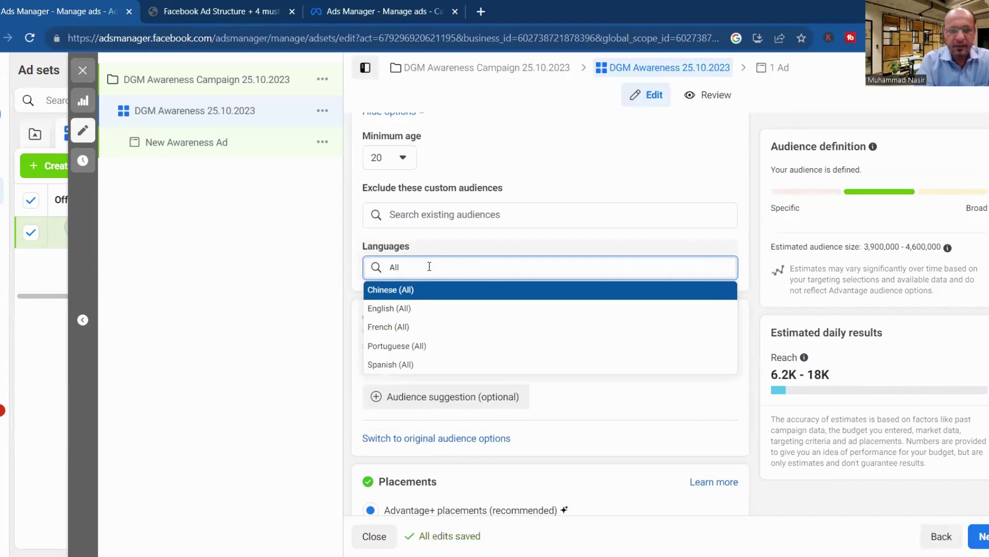
type("La")
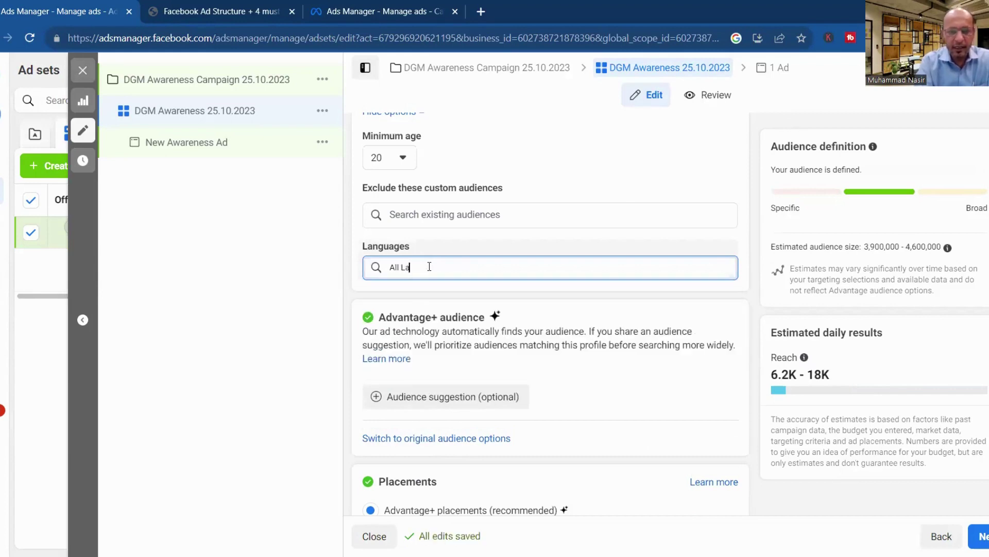
type("nguages")
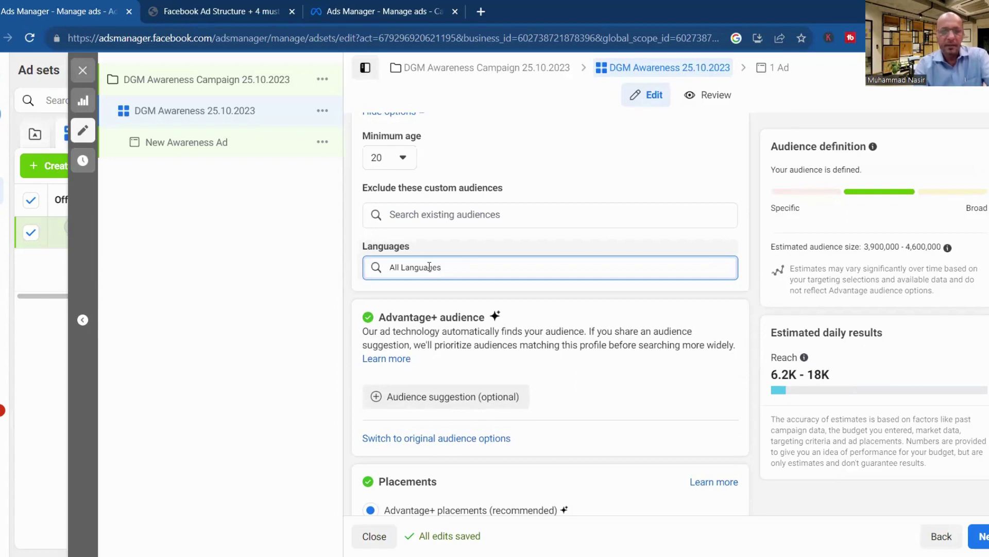
key("BackSpace")
key("BackSpace")
key("BackSpace")
key("BackSpace")
key("BackSpace")
key("BackSpace")
key("BackSpace")
key("BackSpace")
key("BackSpace")
key("BackSpace")
key("BackSpace")
key("BackSpace")
key("BackSpace")
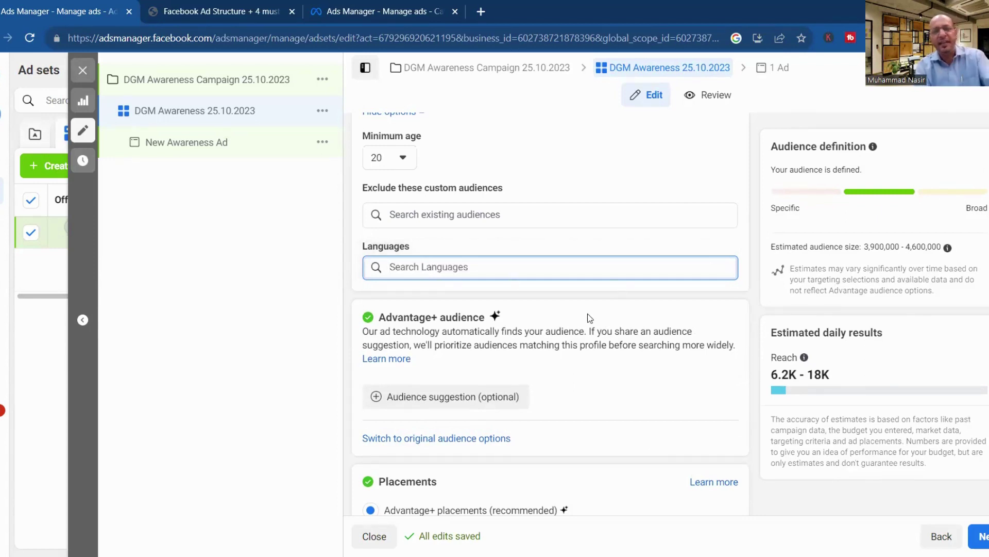
left_click(558, 299)
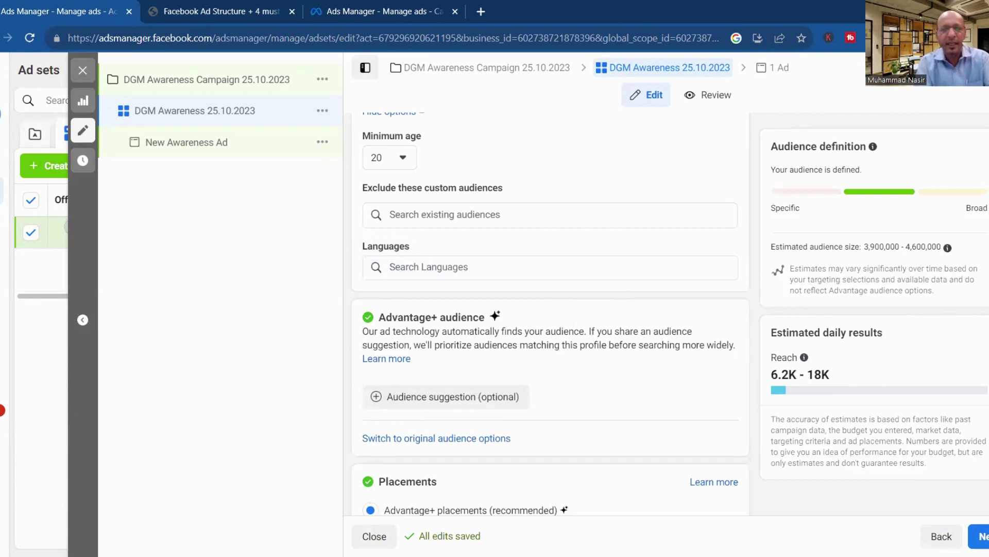
scroll(550, 314, "down", 1)
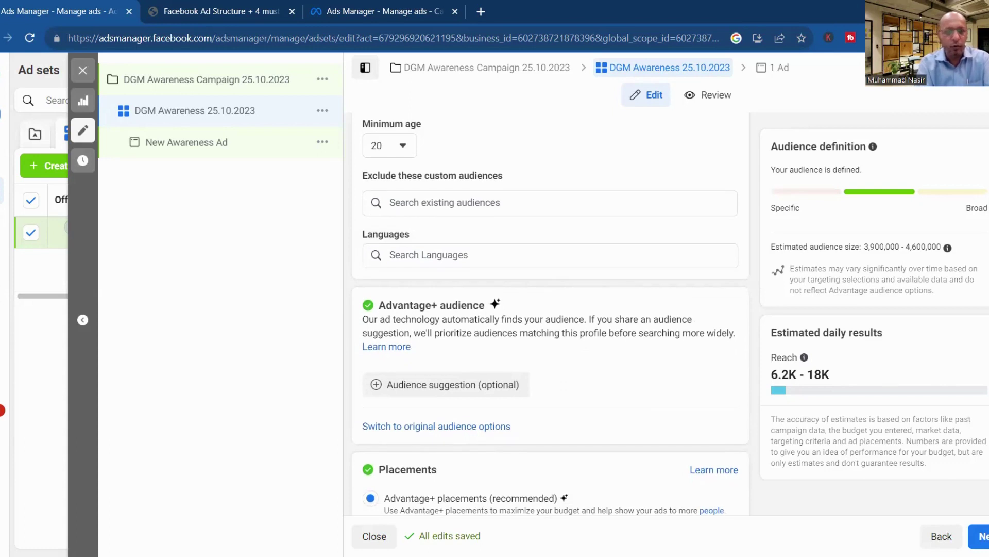
scroll(550, 314, "down", 2)
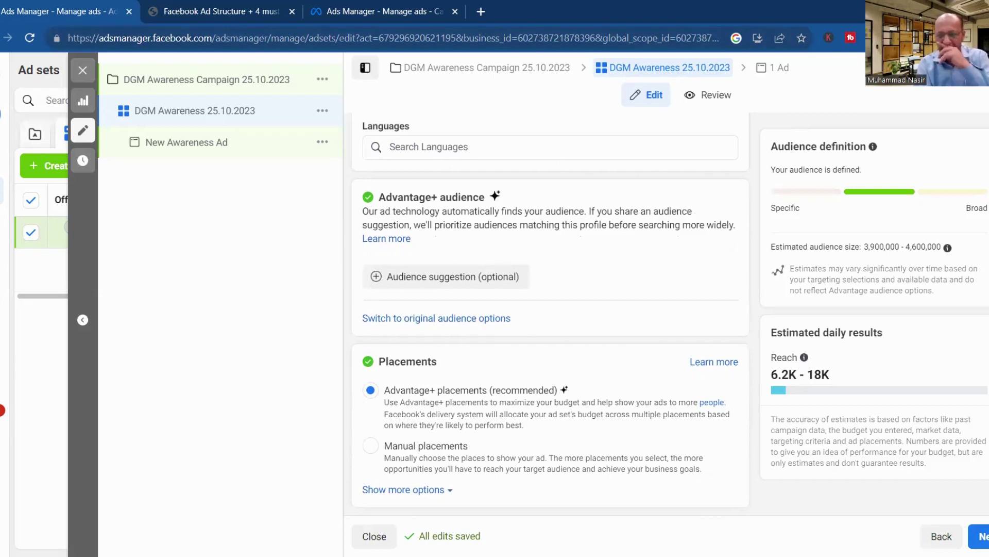
scroll(550, 314, "up", 1)
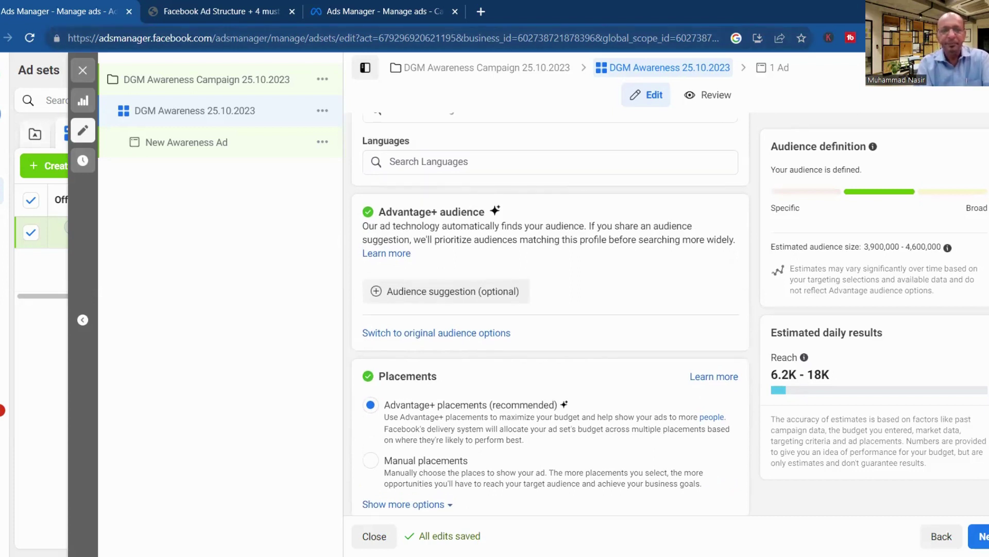
Expand the optional audience suggestion settings and set the ad set's minimum age to 18.
left_click(429, 293)
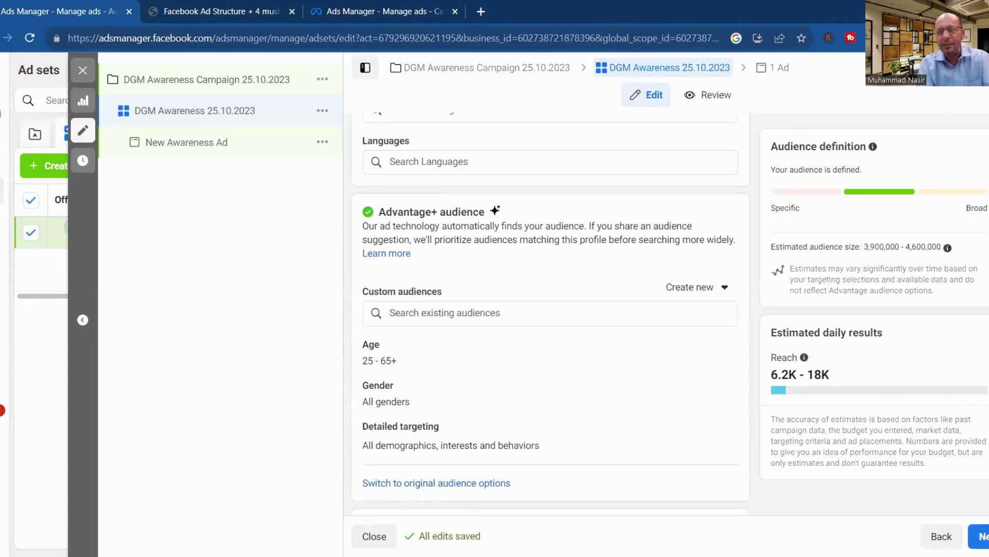
scroll(550, 309, "up", 5)
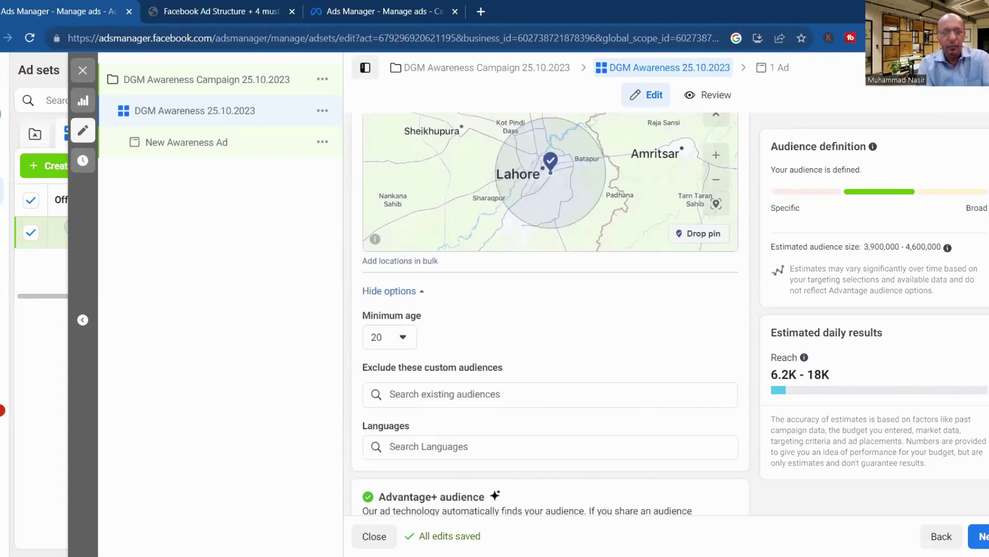
scroll(550, 309, "down", 3)
scroll(550, 309, "up", 1)
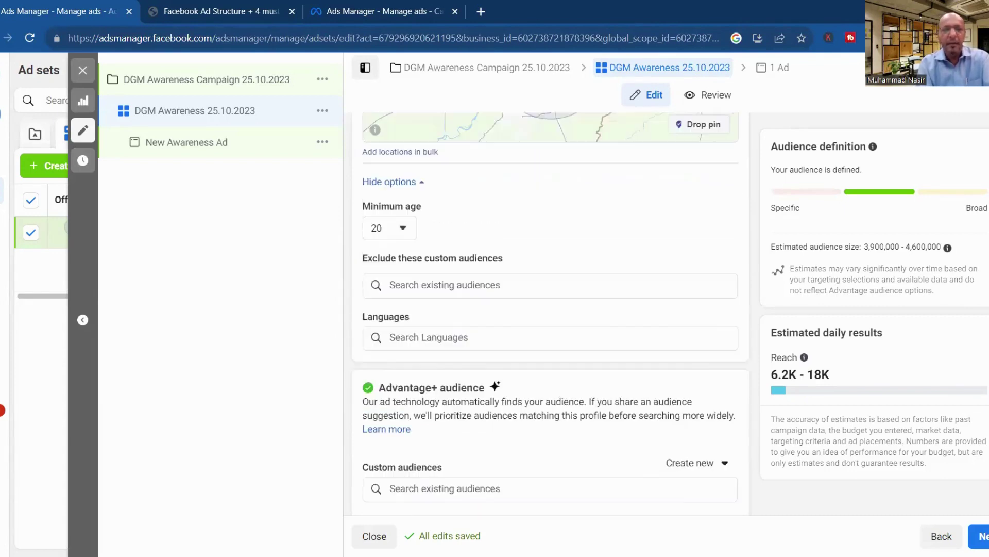
left_click(387, 235)
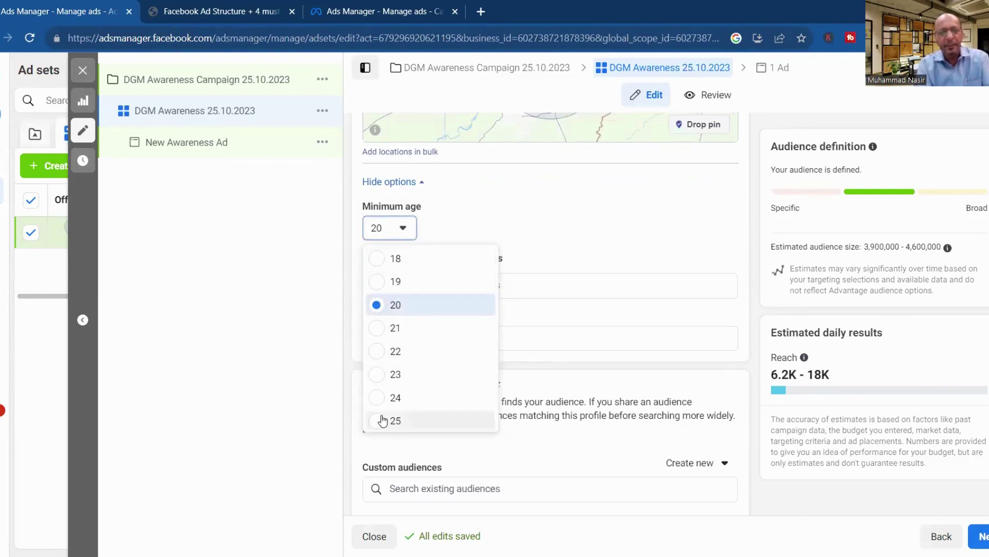
left_click(373, 304)
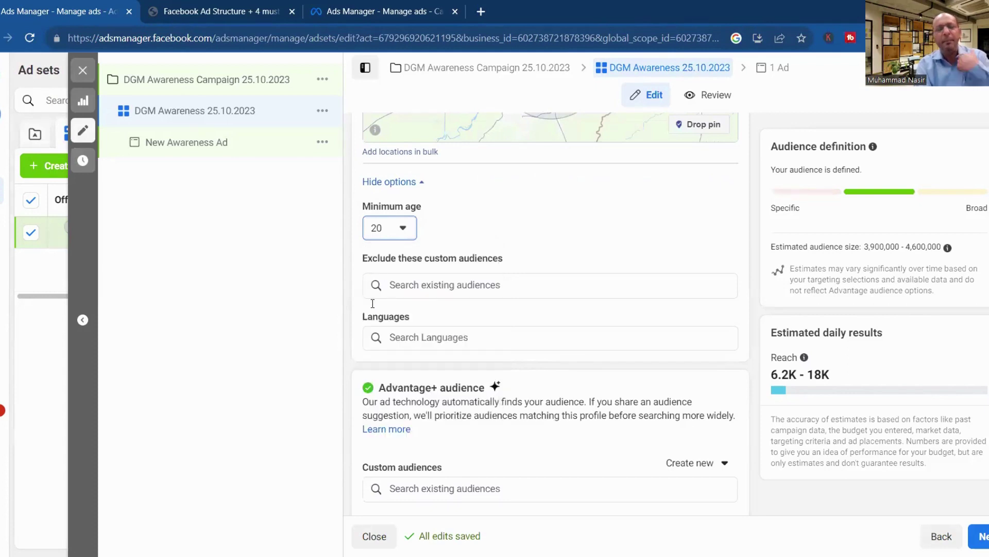
left_click(388, 227)
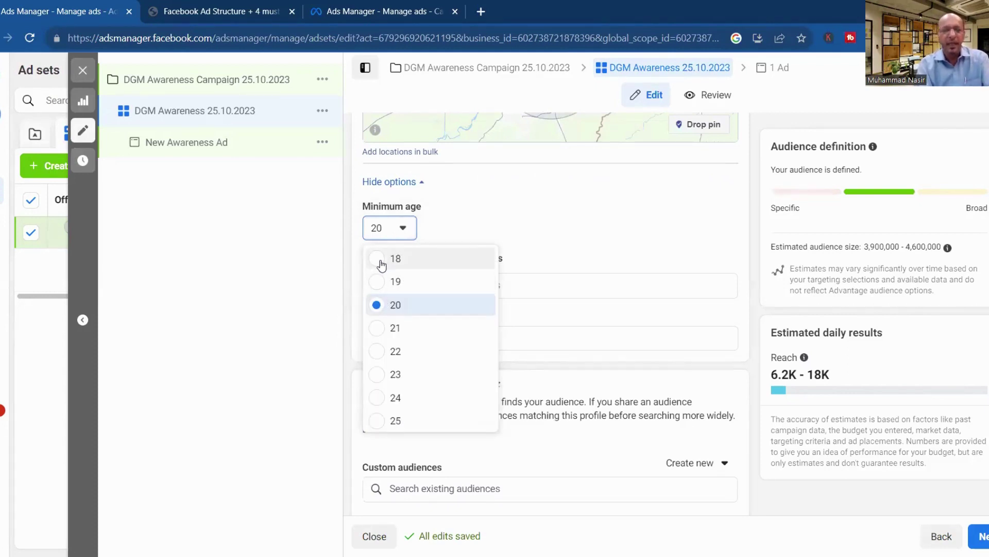
left_click(381, 265)
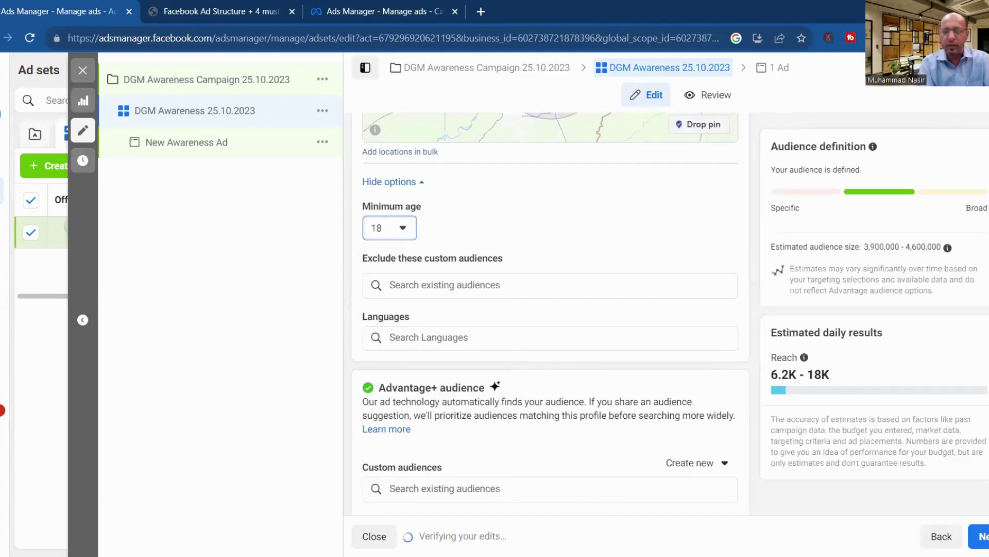
Set the suggested age range of the Advantage+ audience to 18 to 30.
scroll(551, 314, "down", 5)
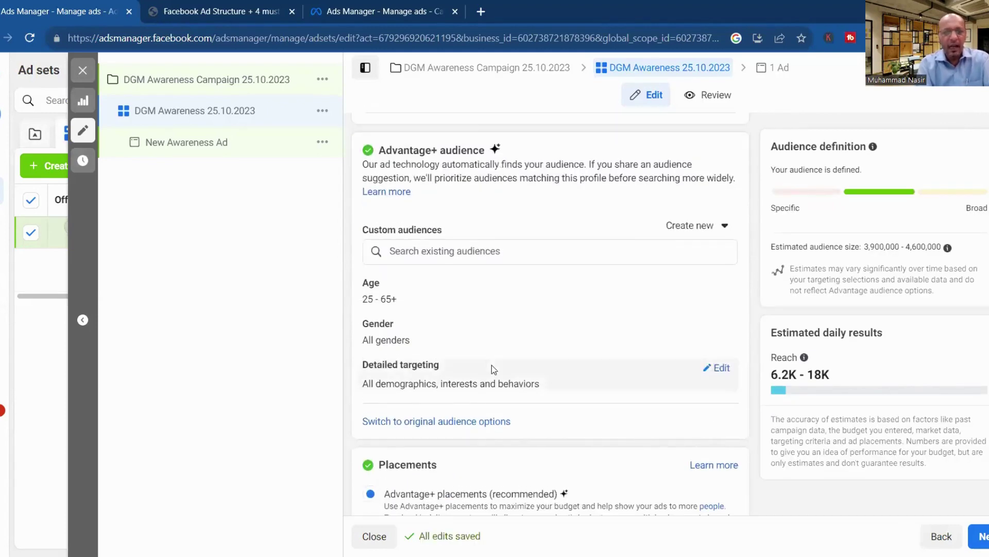
left_click(720, 287)
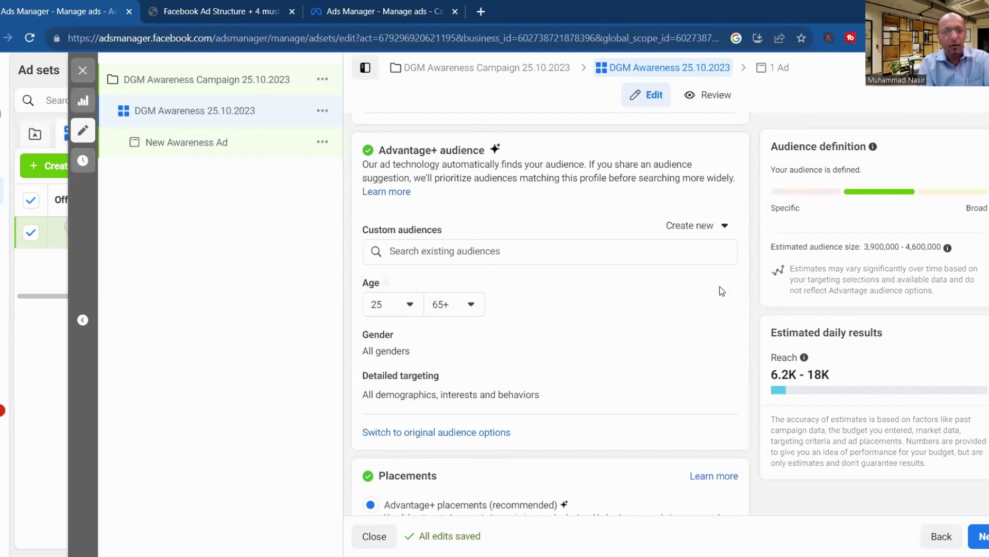
left_click(396, 309)
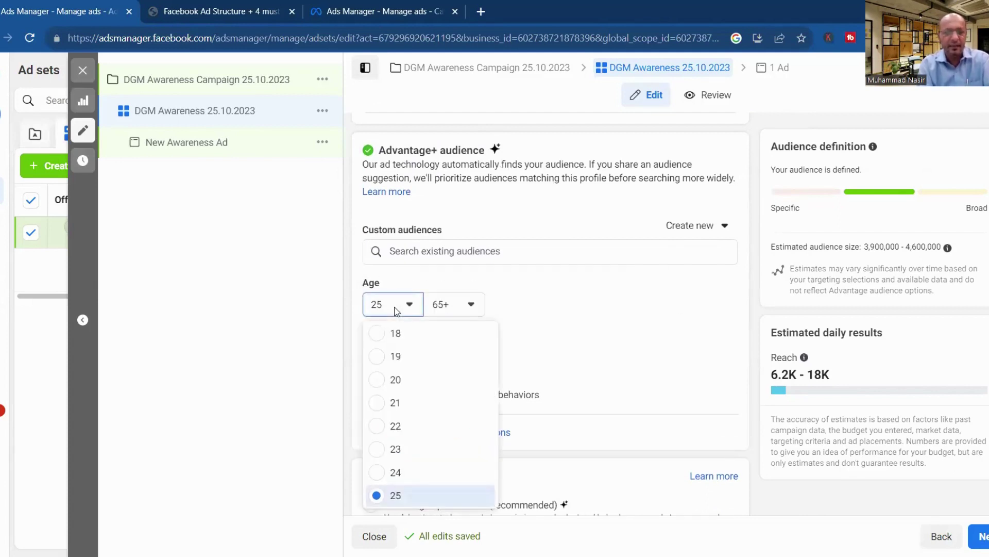
left_click(465, 308)
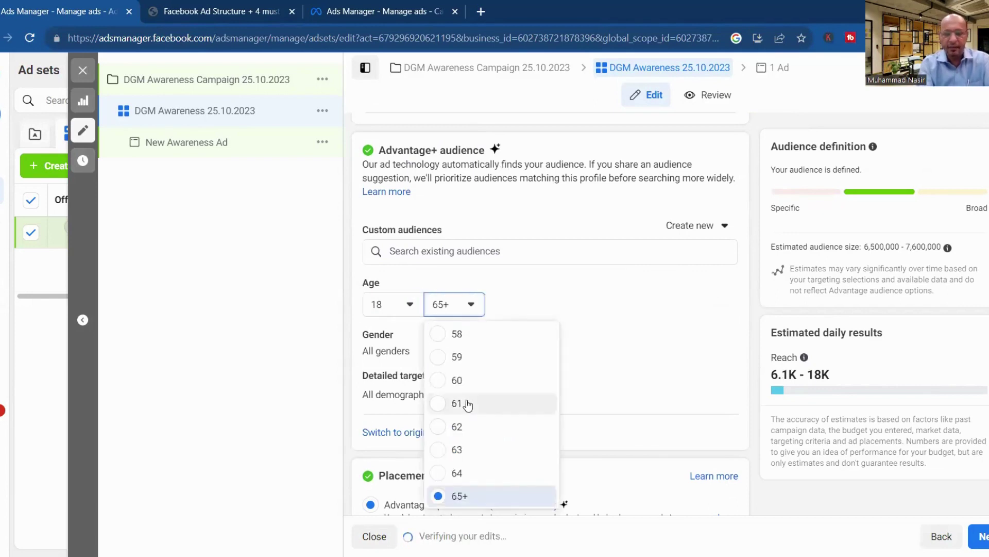
scroll(469, 405, "up", 2)
scroll(468, 405, "up", 8)
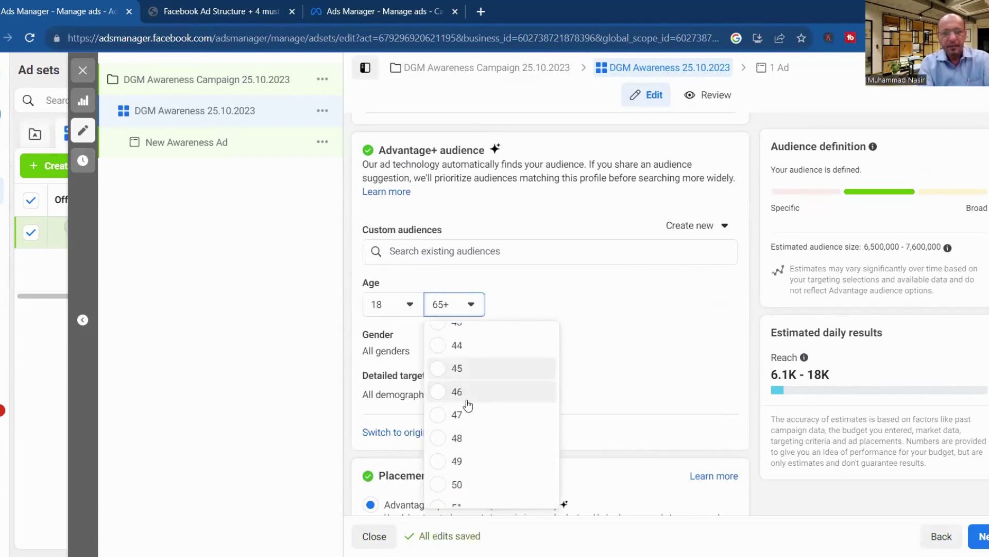
scroll(468, 404, "up", 2)
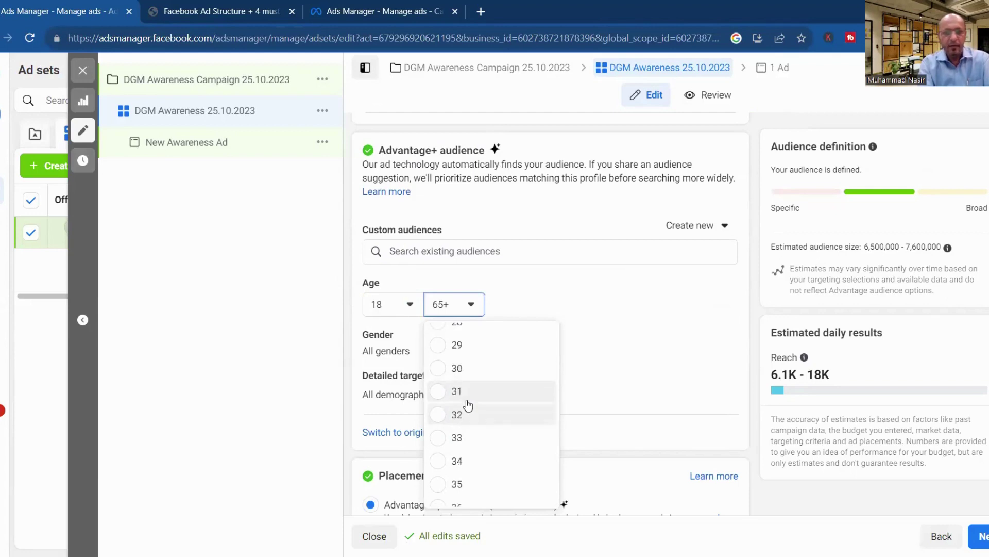
left_click(444, 368)
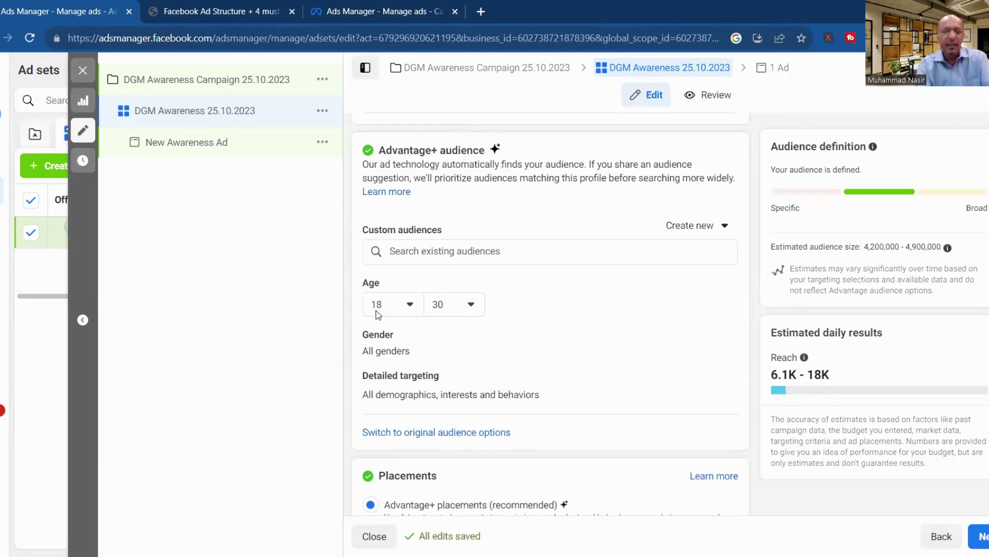
left_click(384, 308)
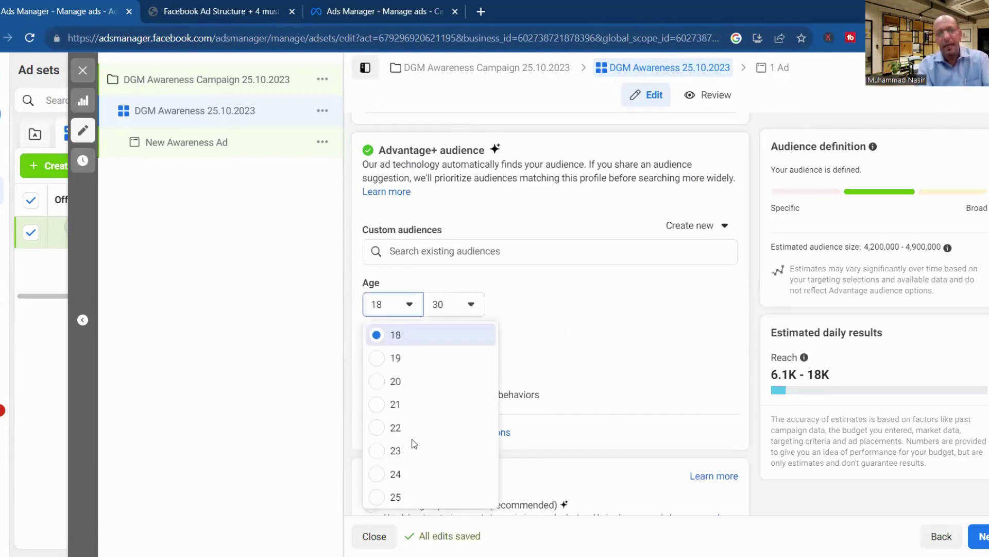
left_click(459, 311)
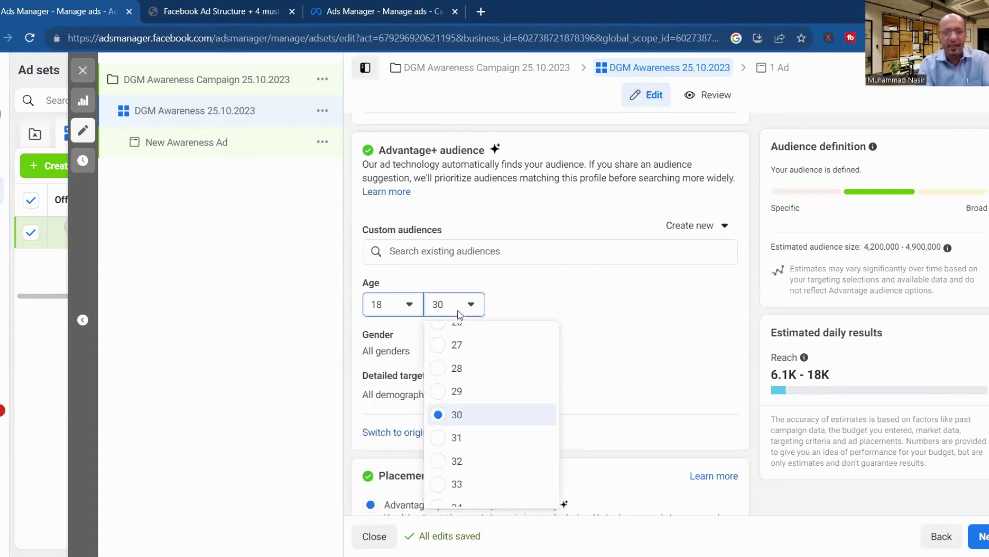
left_click(663, 283)
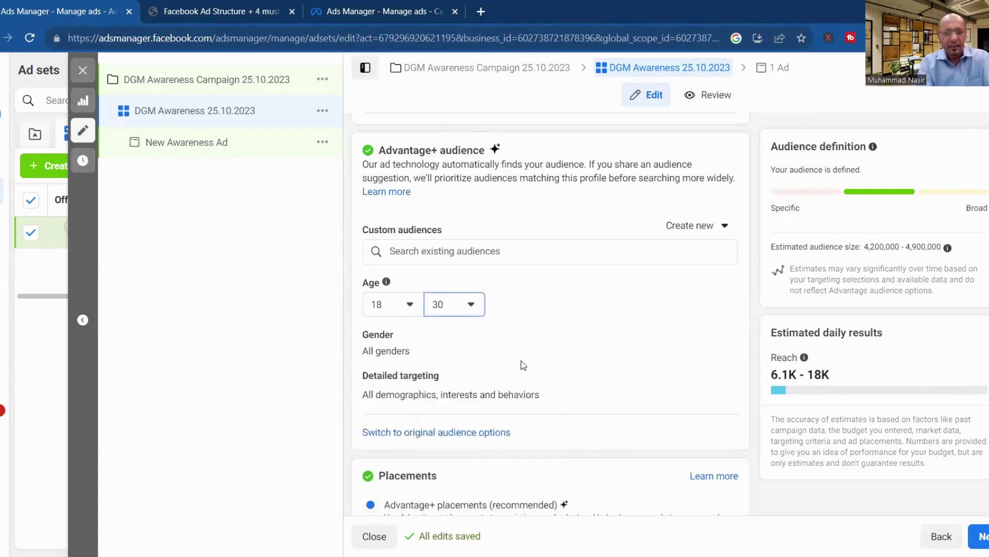
Open the audience's gender setting for editing, try Men and Women, and return the choice to All.
left_click(718, 338)
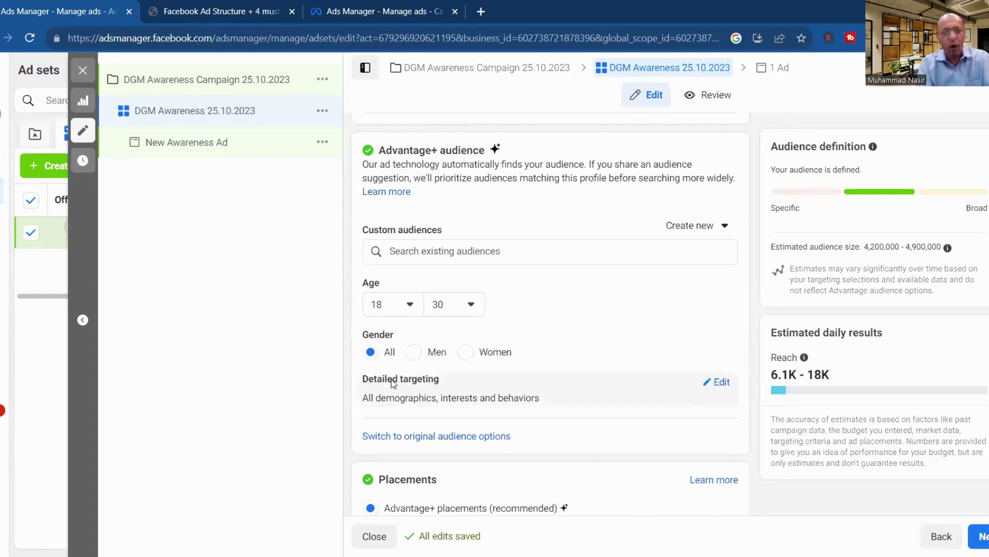
left_click(413, 353)
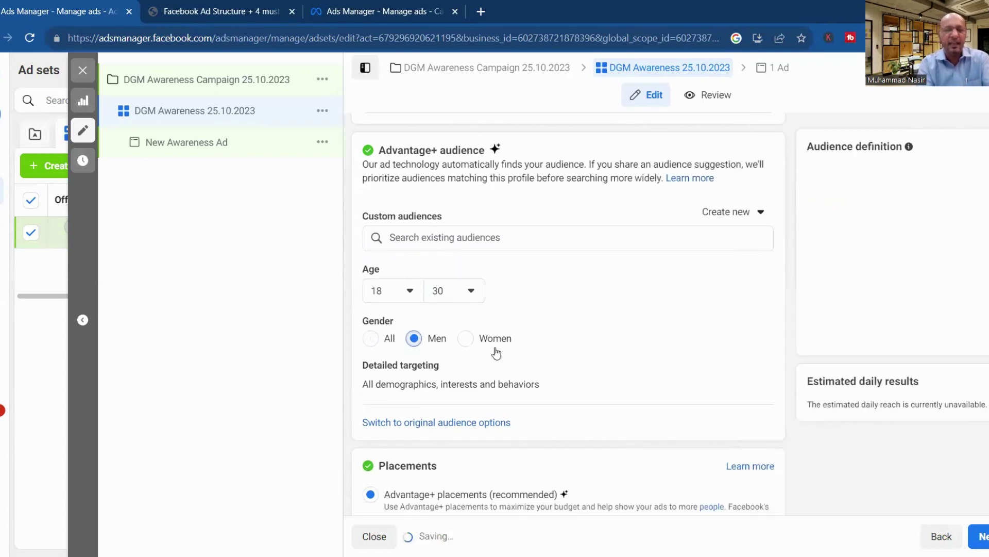
left_click(466, 353)
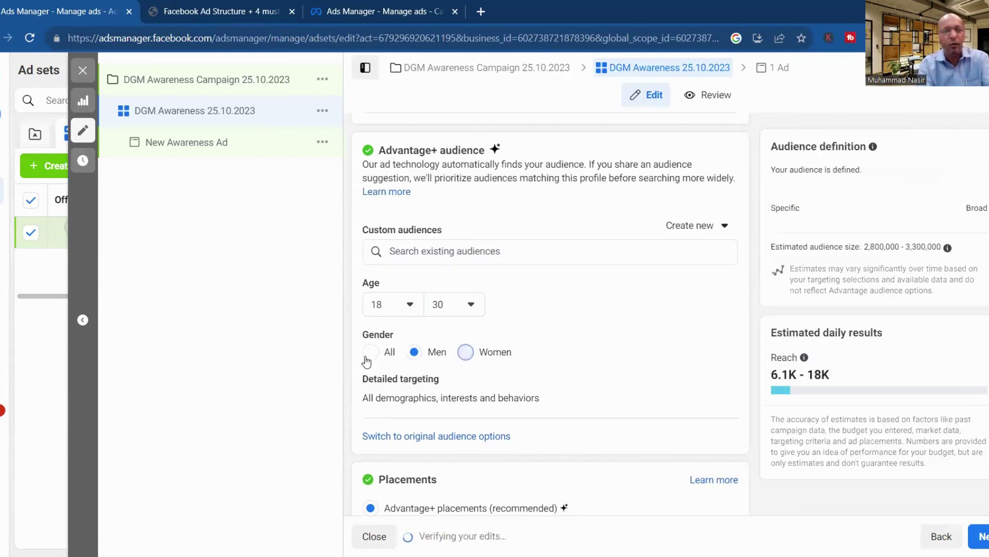
left_click(371, 339)
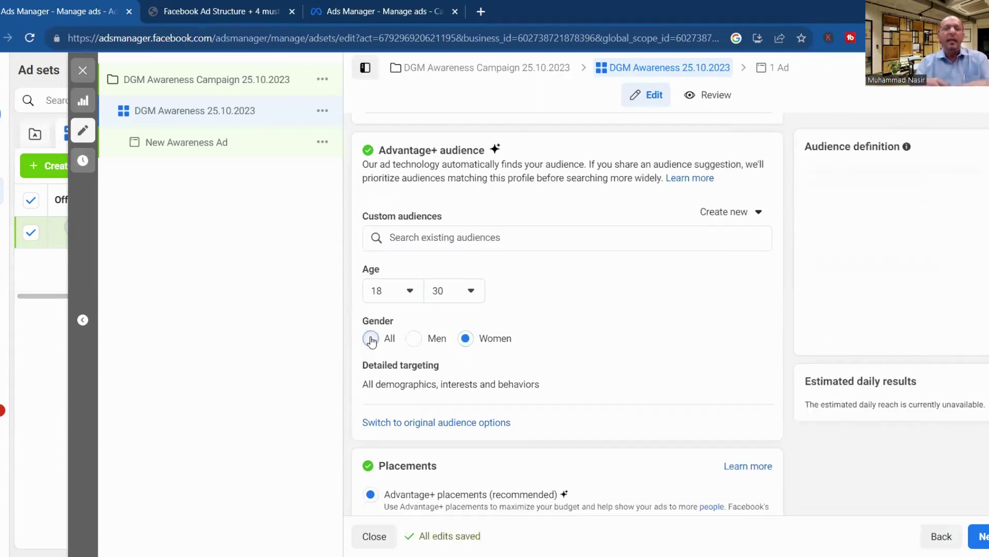
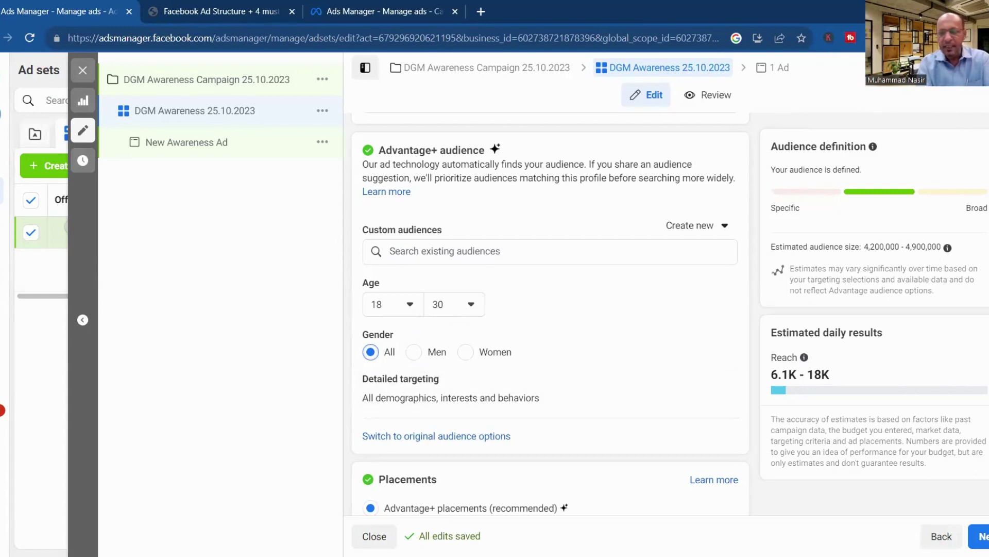
Open the detailed targeting of the Advantage+ audience for adding demographics, interests or behaviors.
scroll(463, 309, "down", 2)
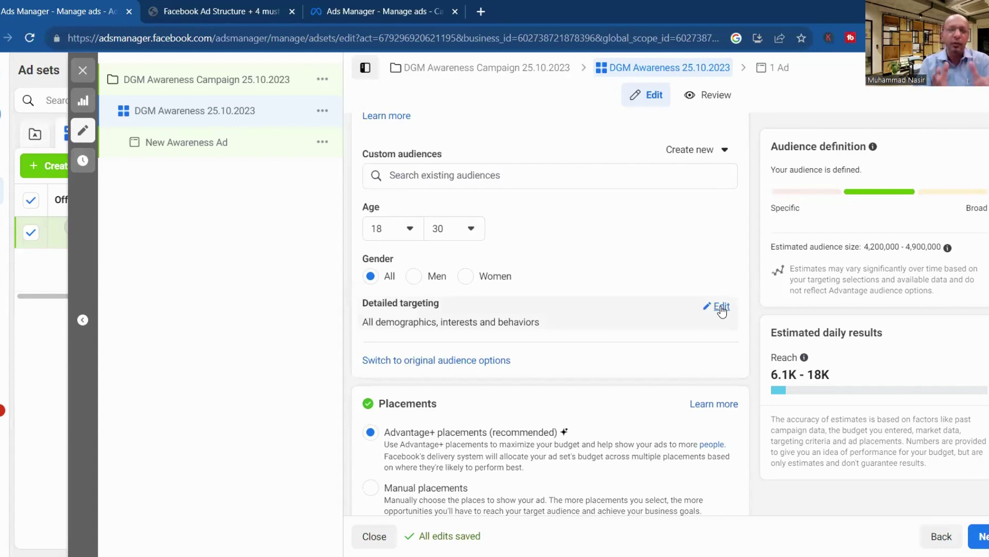
left_click(722, 307)
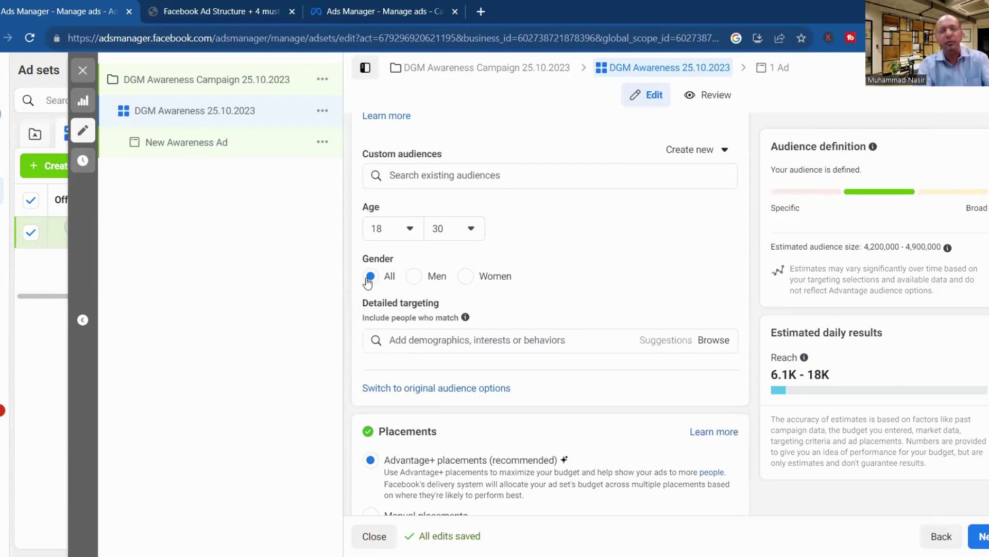
left_click(460, 340)
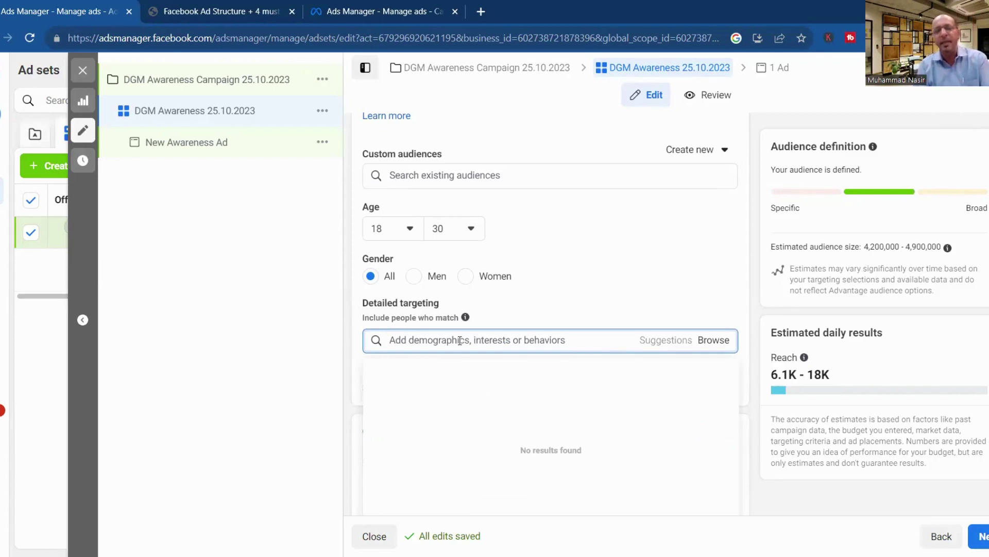
type("All P")
key("BackSpace")
key("BackSpace")
key("BackSpace")
key("BackSpace")
key("BackSpace")
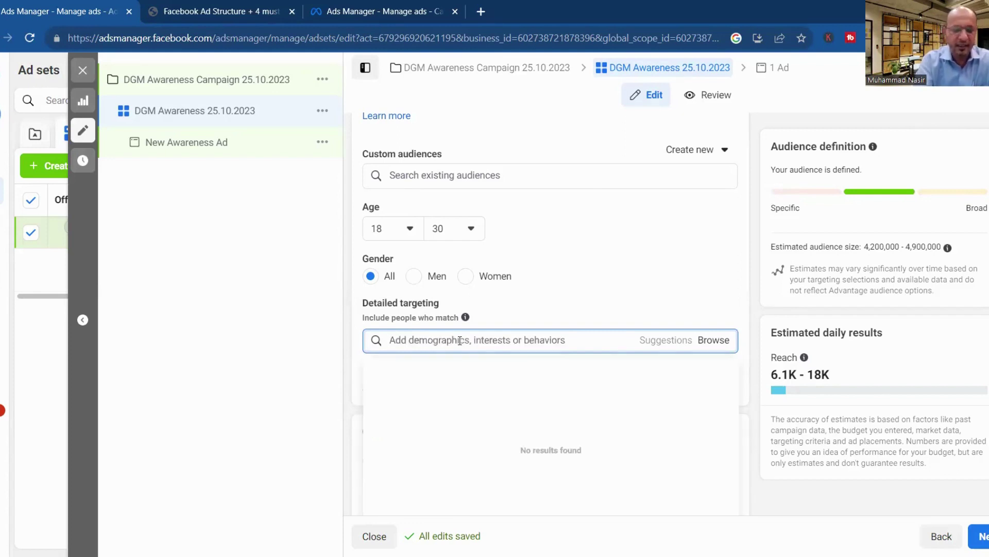
Search detailed targeting for Digital Marketing Course, shorten the search to Digital Marketing, and add the interest Digital marketing (marketing).
type("D")
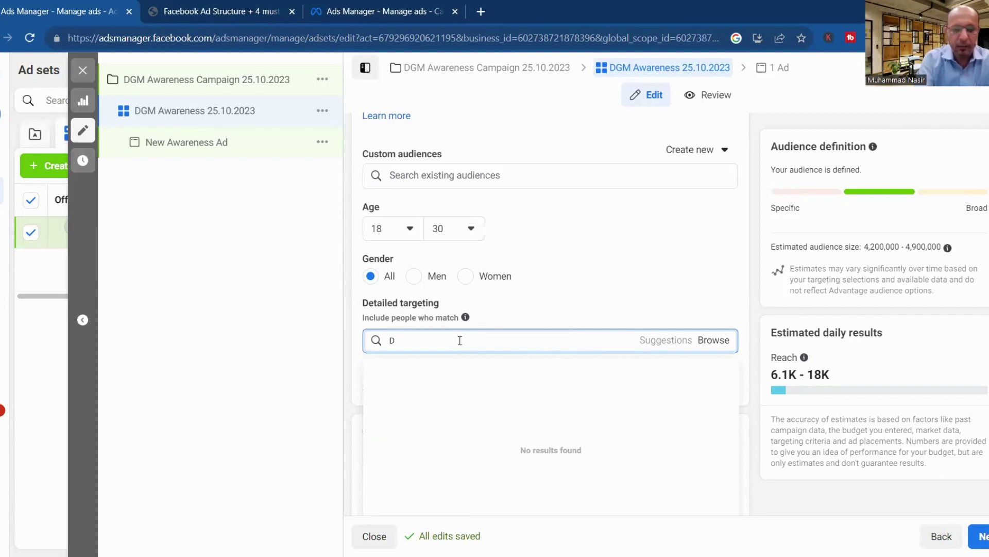
type("igital Marketing")
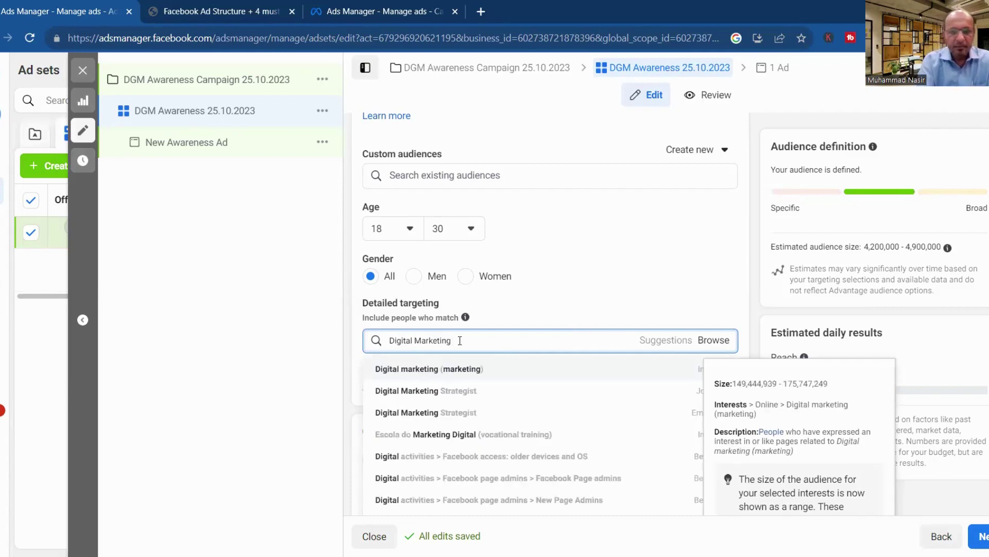
type(" Course")
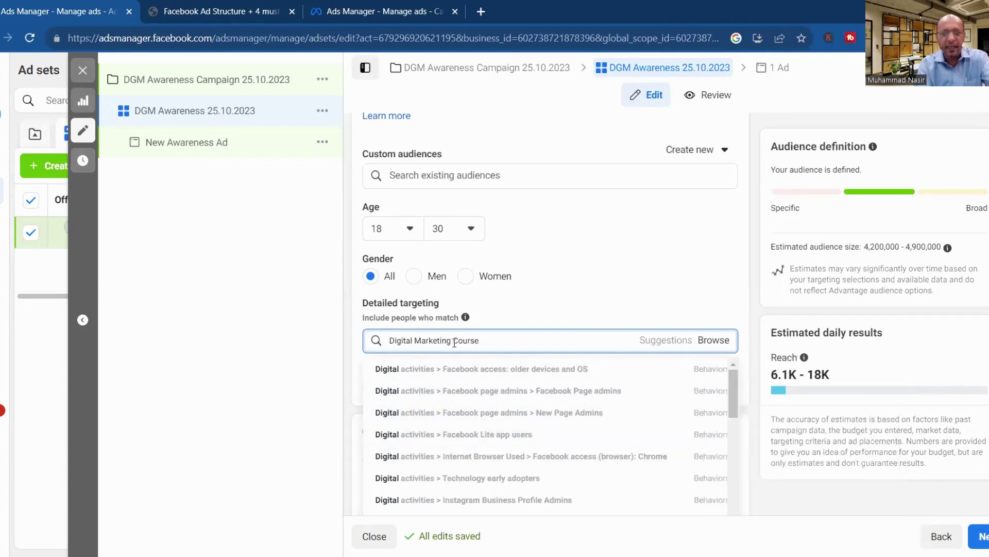
left_click_drag(454, 342, 513, 342)
key("BackSpace")
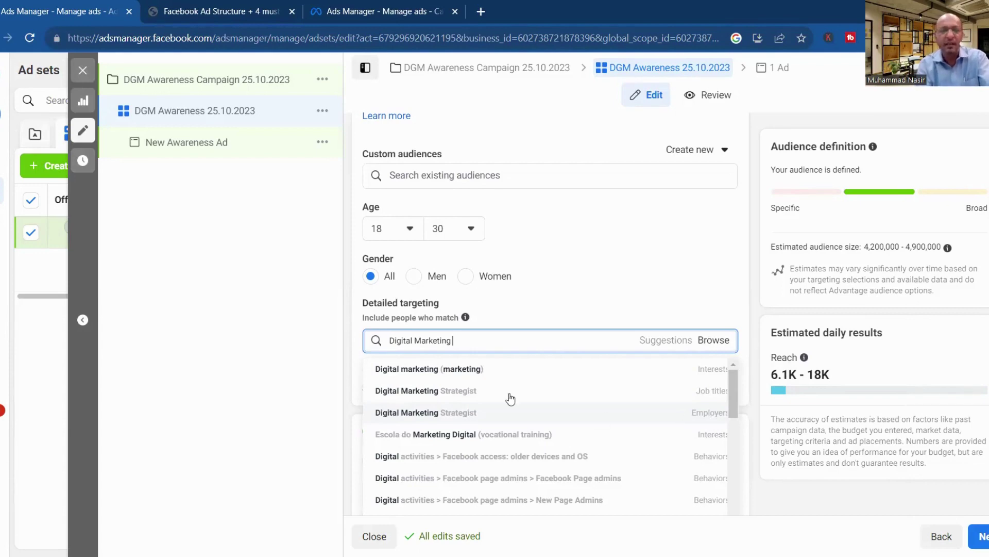
mouse_move(457, 380)
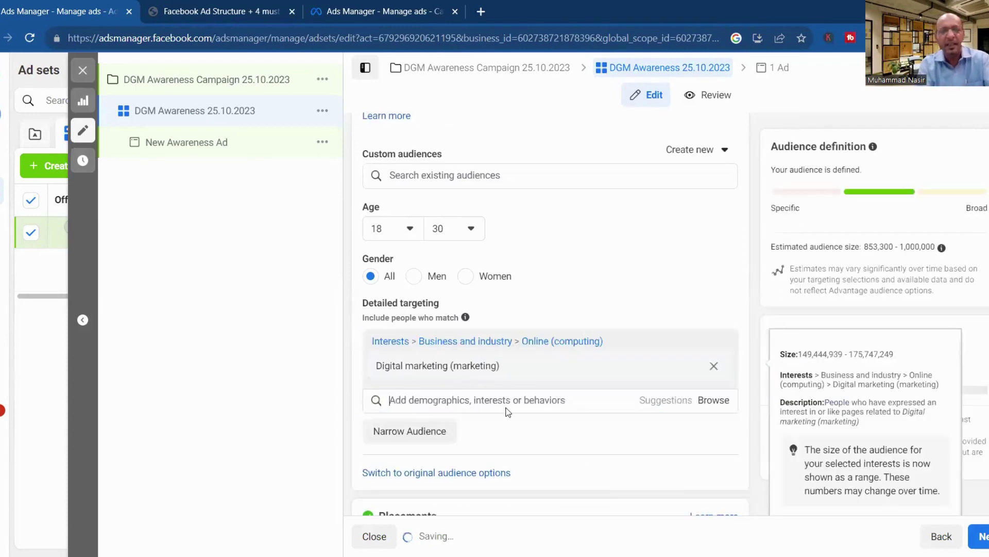
Bring up the suggested interests related to Digital marketing in detailed targeting and review them.
left_click(500, 403)
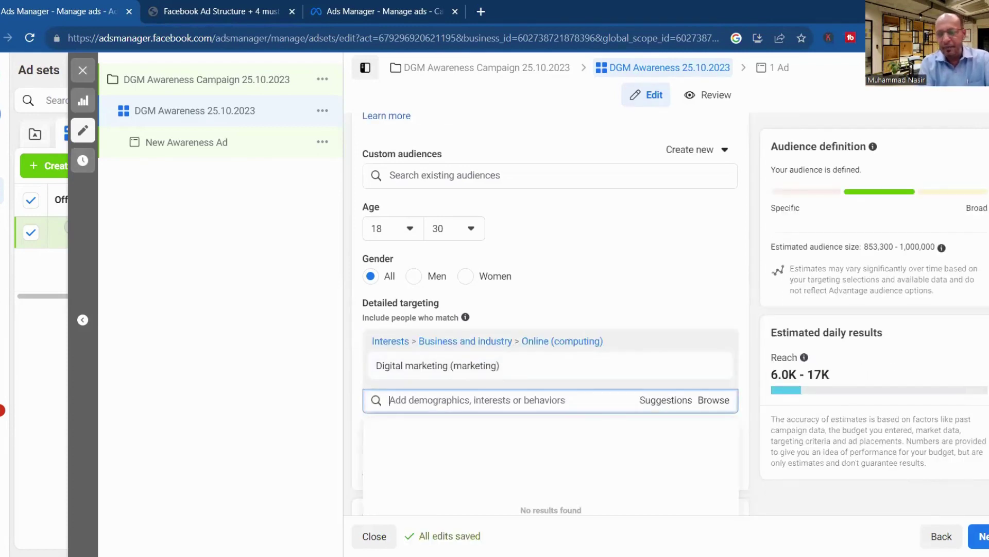
scroll(702, 442, "down", 3)
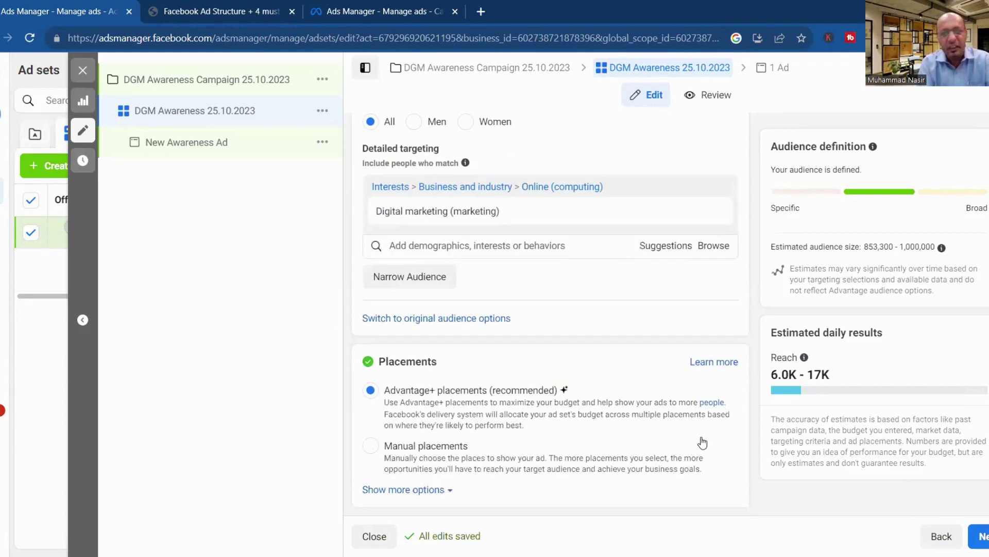
left_click(673, 251)
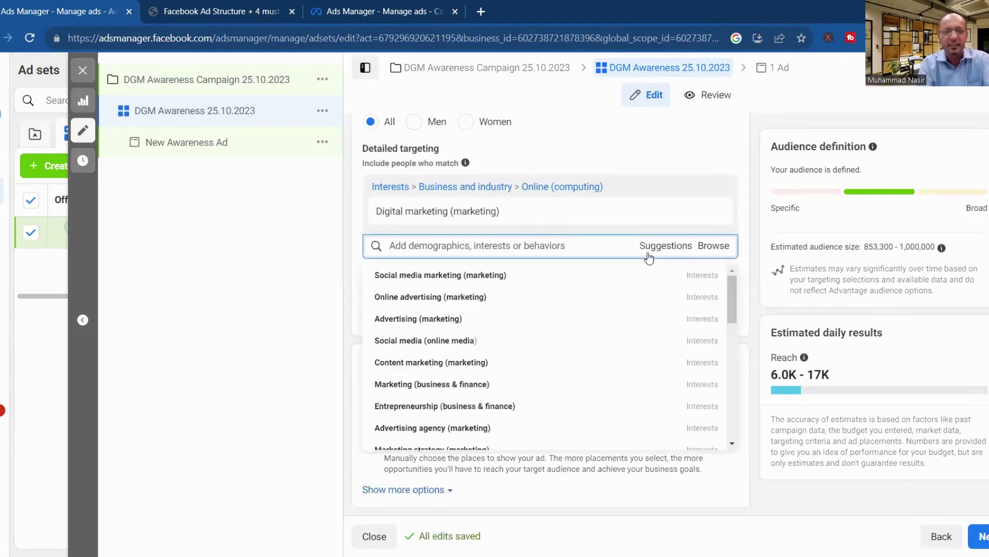
mouse_move(441, 275)
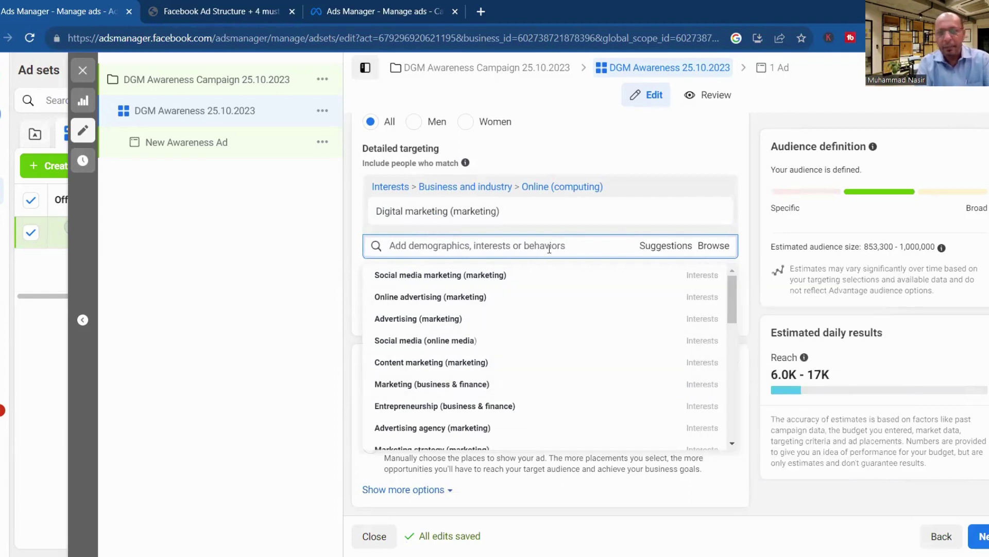
Search detailed targeting for Social Media Marketing and add the interest Social media marketing (marketing).
key("Escape")
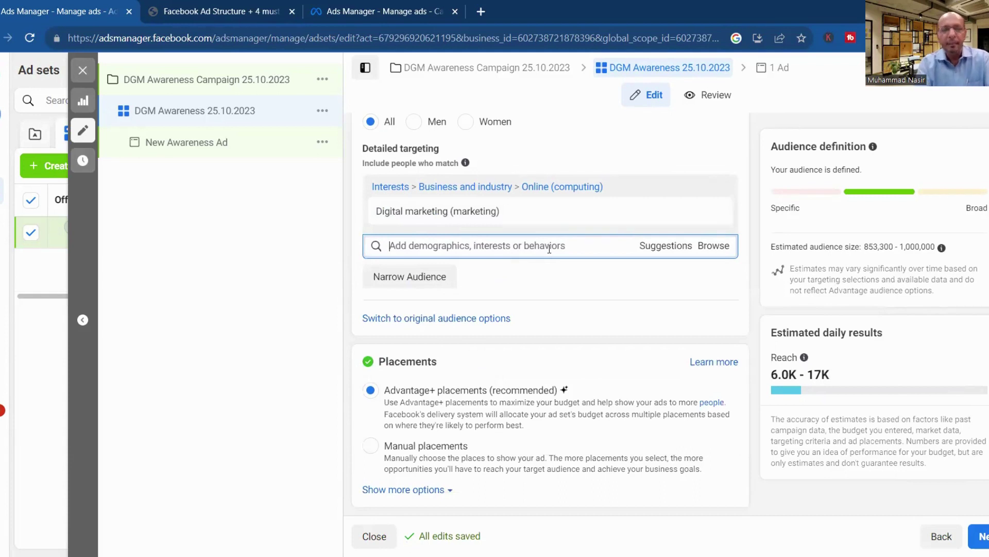
type("Soc")
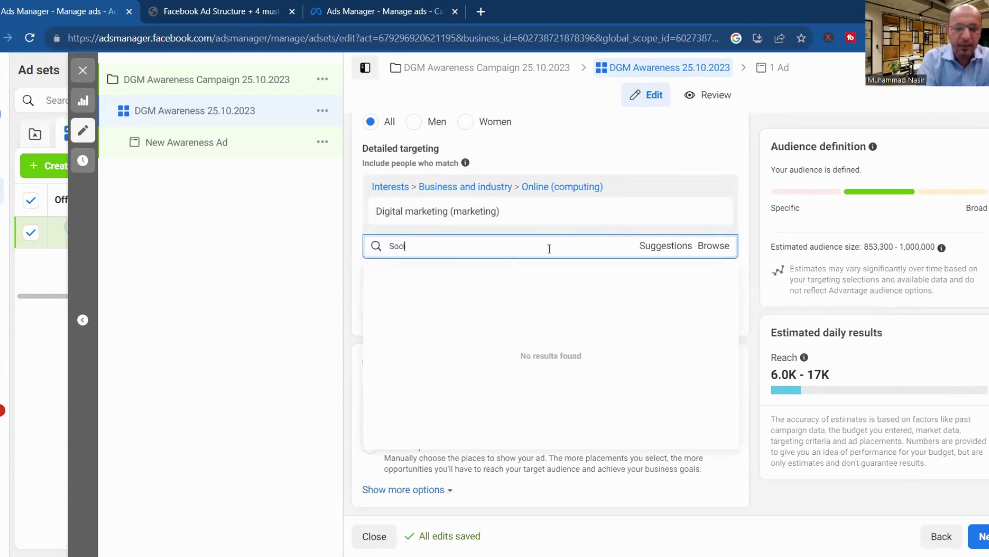
type("ial Media ")
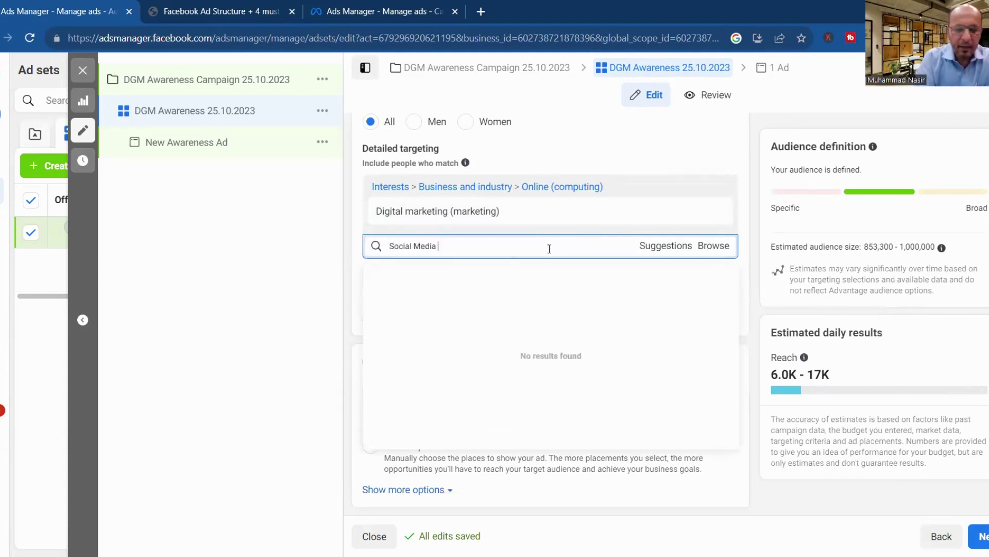
type("Marketing\\")
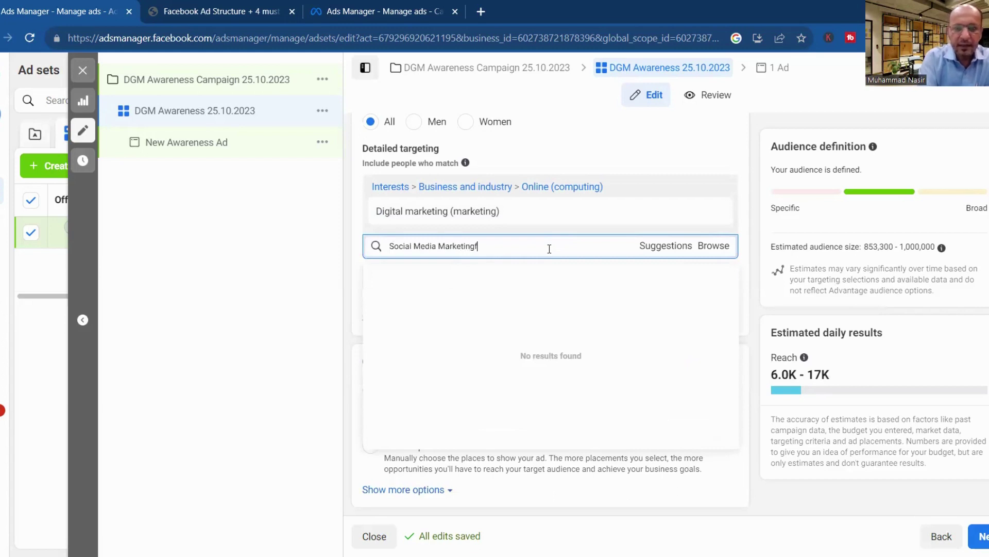
key("BackSpace")
key("BackSpace")
type("g")
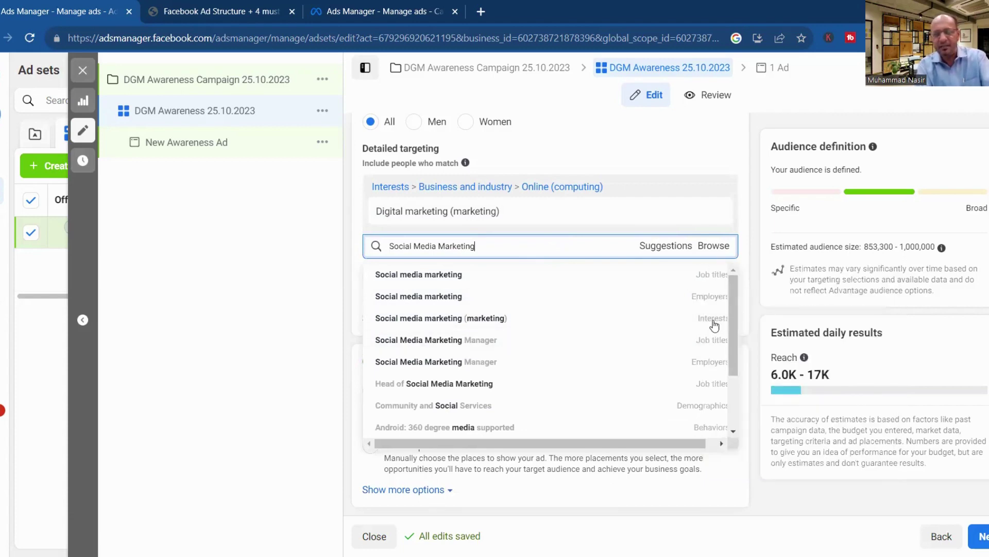
mouse_move(714, 325)
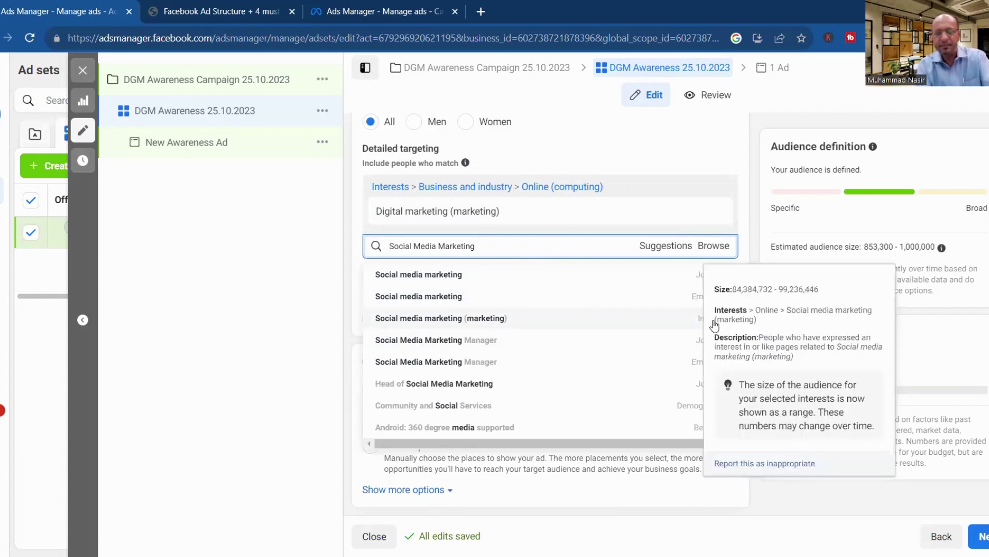
left_click(620, 328)
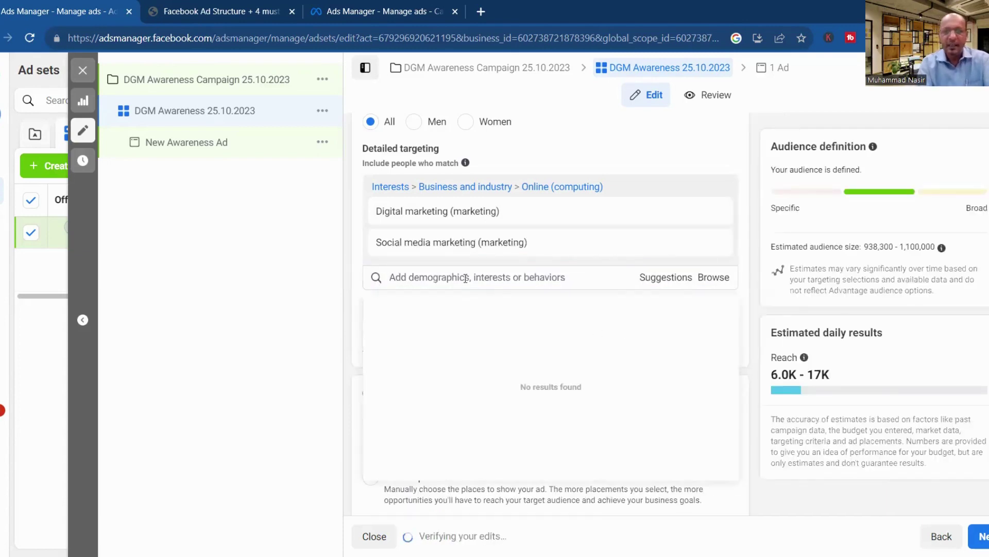
Remove the interests Social media marketing (marketing) and Digital marketing (marketing) from detailed targeting.
mouse_move(701, 241)
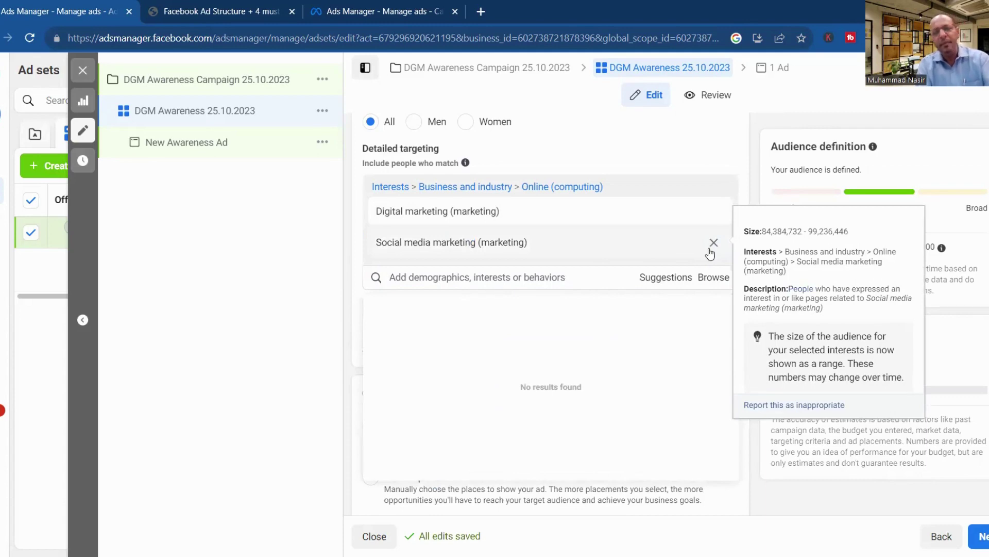
left_click(711, 249)
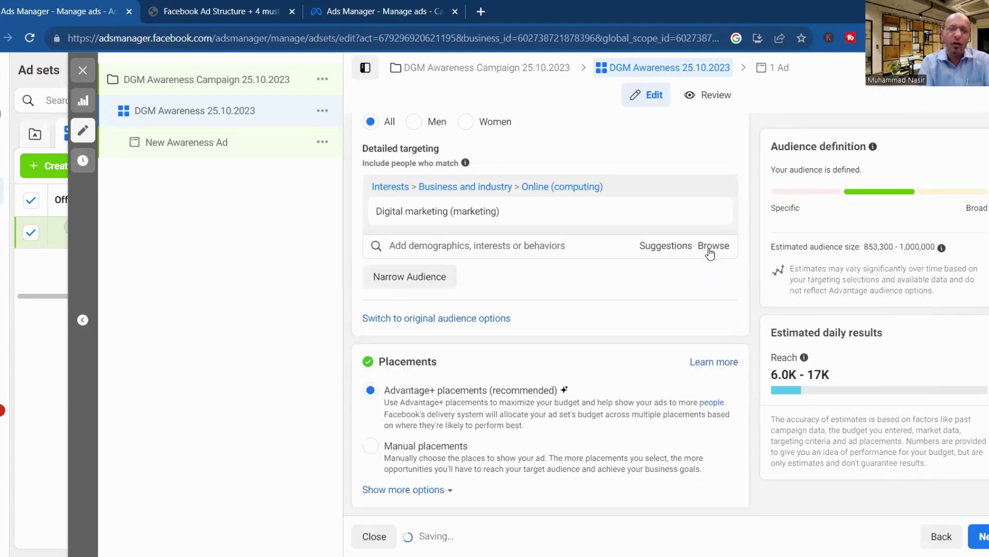
left_click(714, 216)
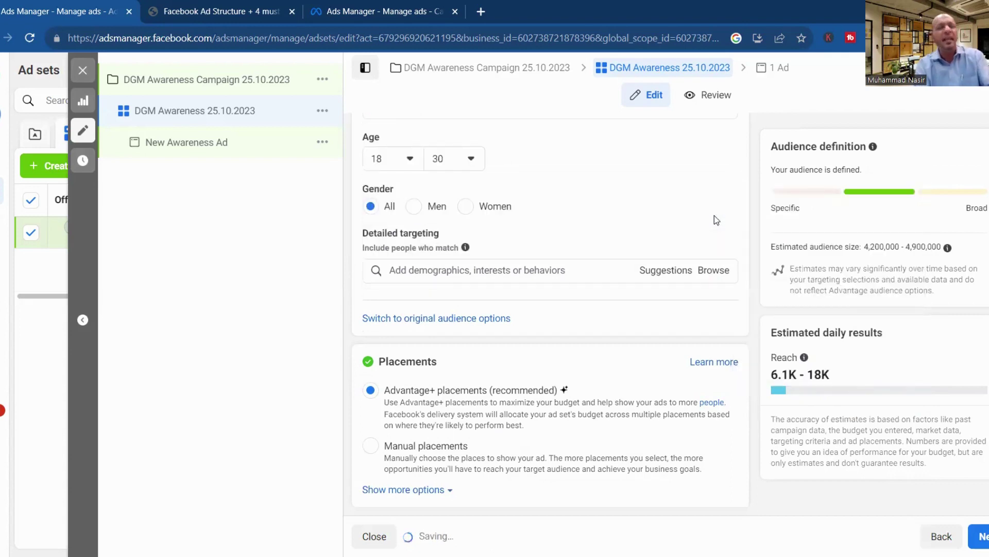
Search detailed targeting for Clothing and add the interest Clothing (apparel).
left_click(462, 271)
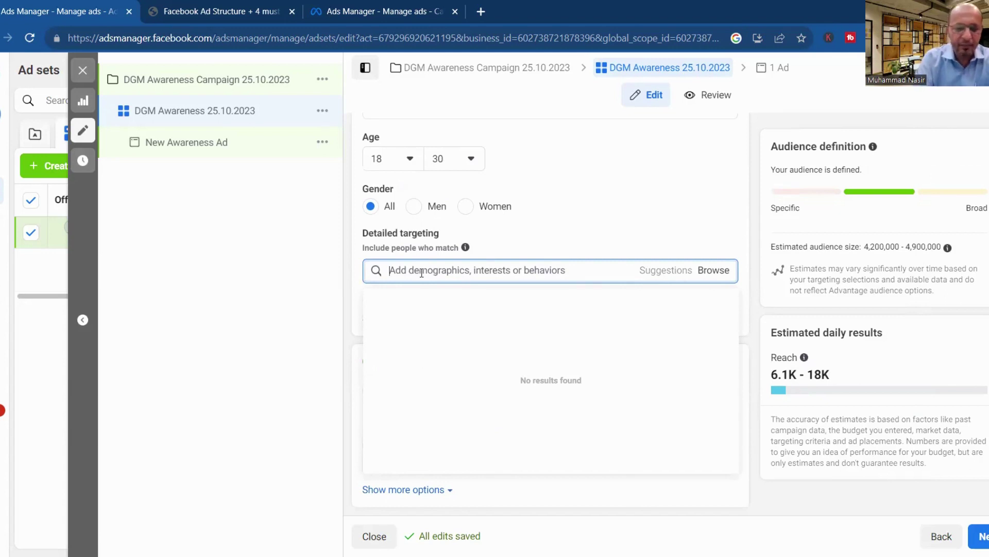
type("Clothing")
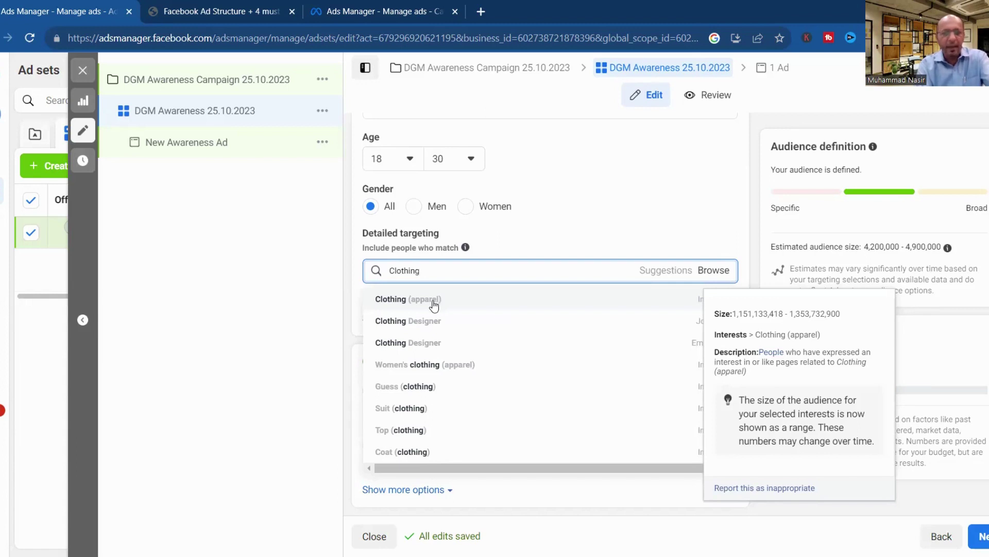
left_click(434, 306)
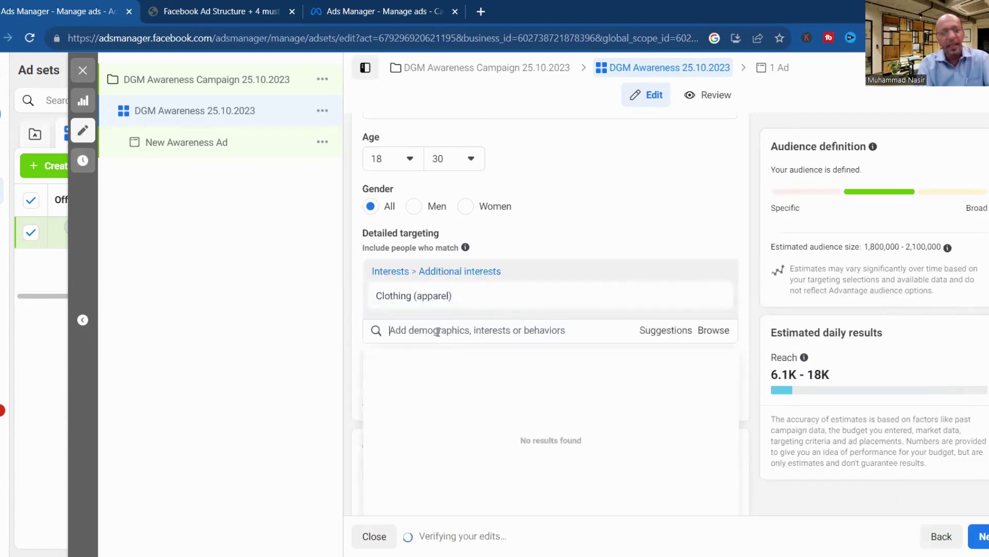
Search detailed targeting for women's clothing and add the interest Women's clothing (apparel).
type("women")
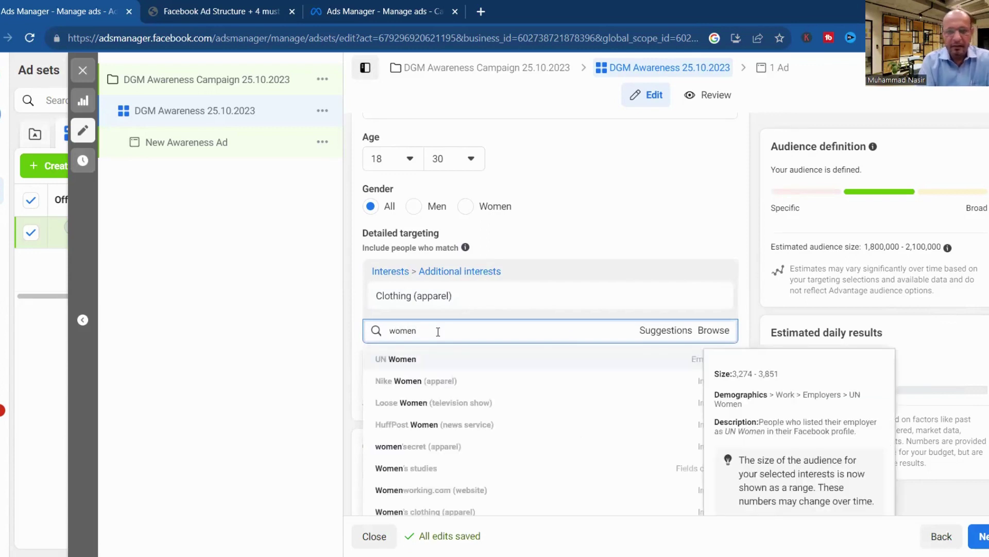
type("'s c")
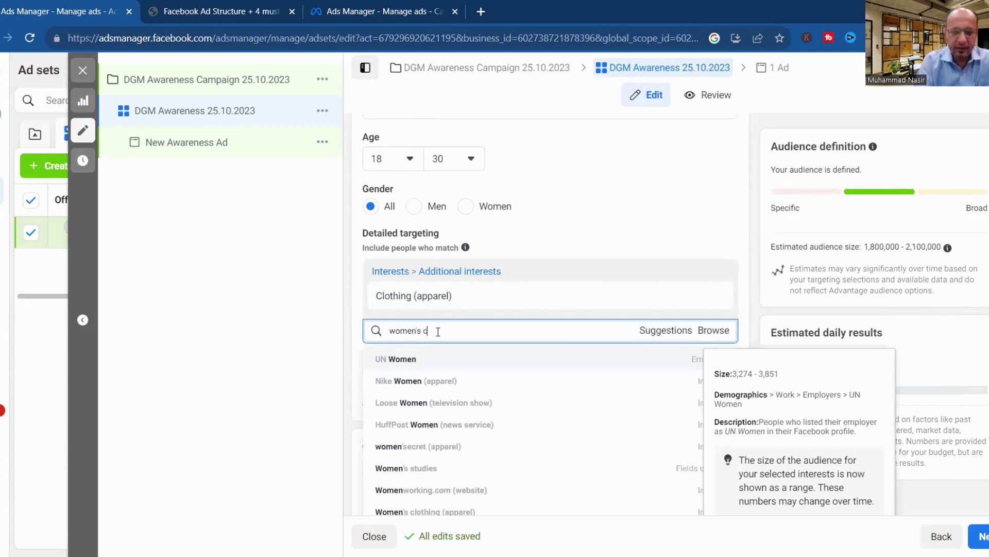
type("lothing")
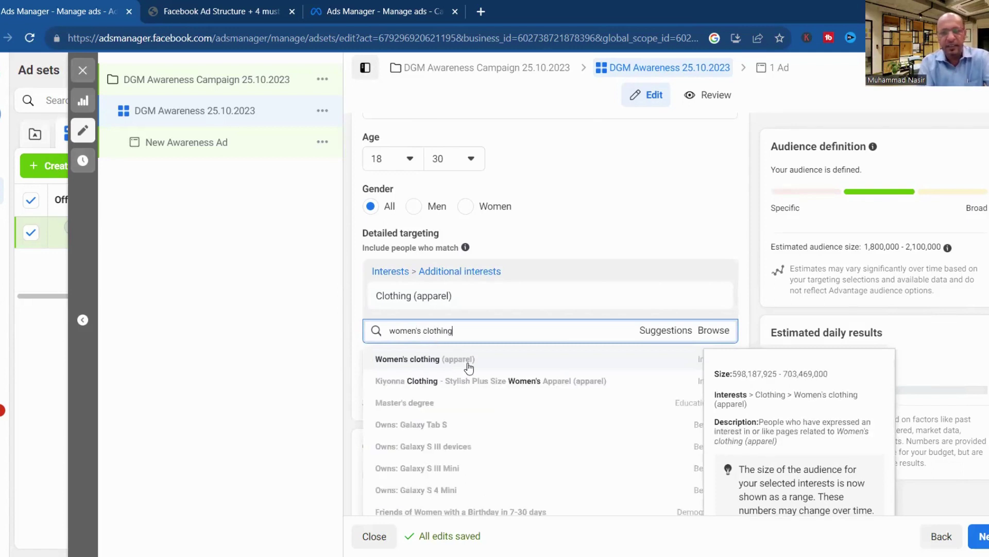
left_click(406, 365)
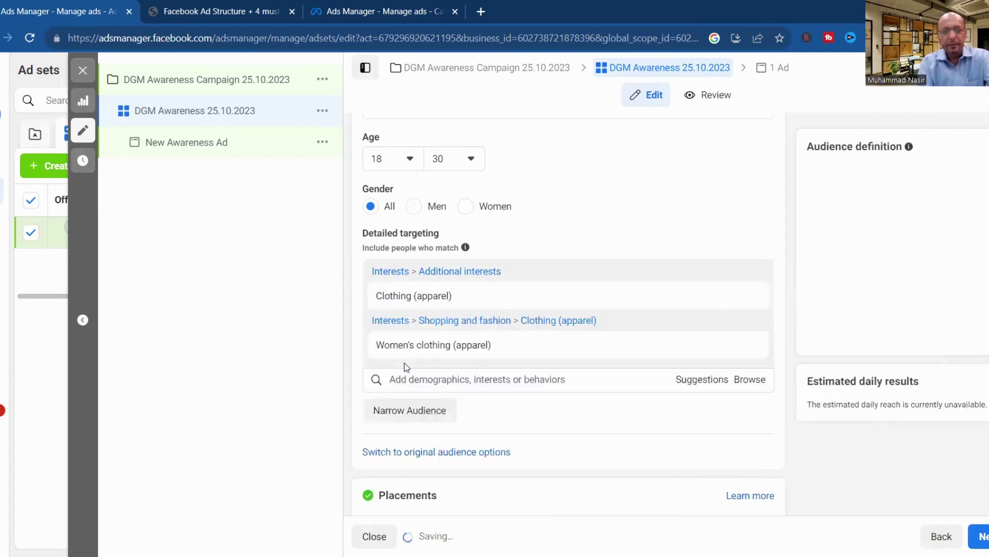
left_click(422, 383)
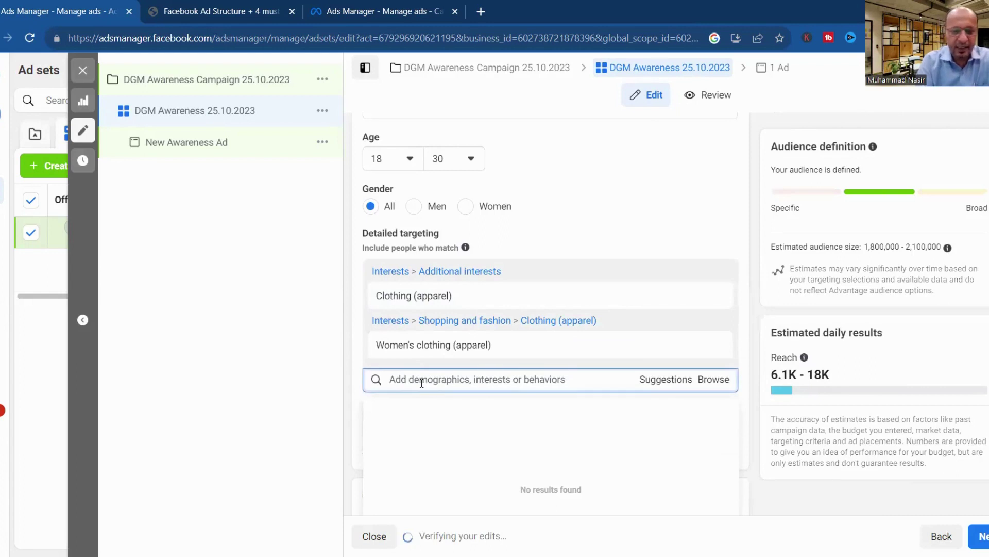
type("men's")
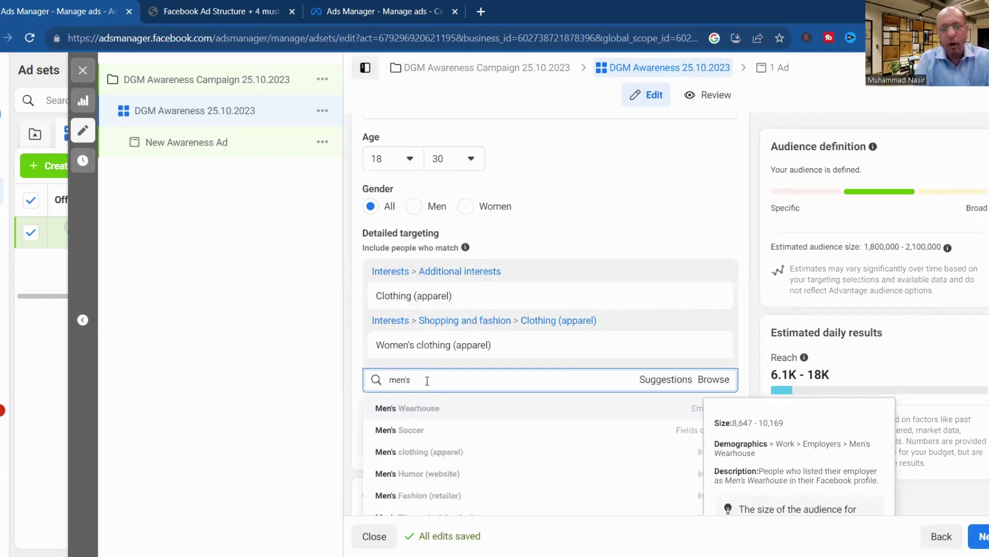
triple_click(427, 382)
left_click(427, 382)
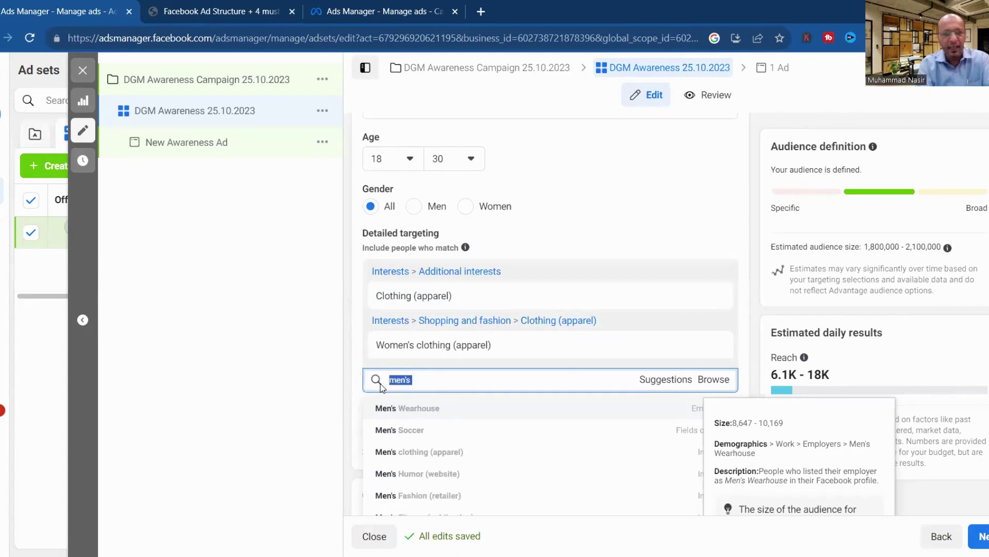
key("BackSpace")
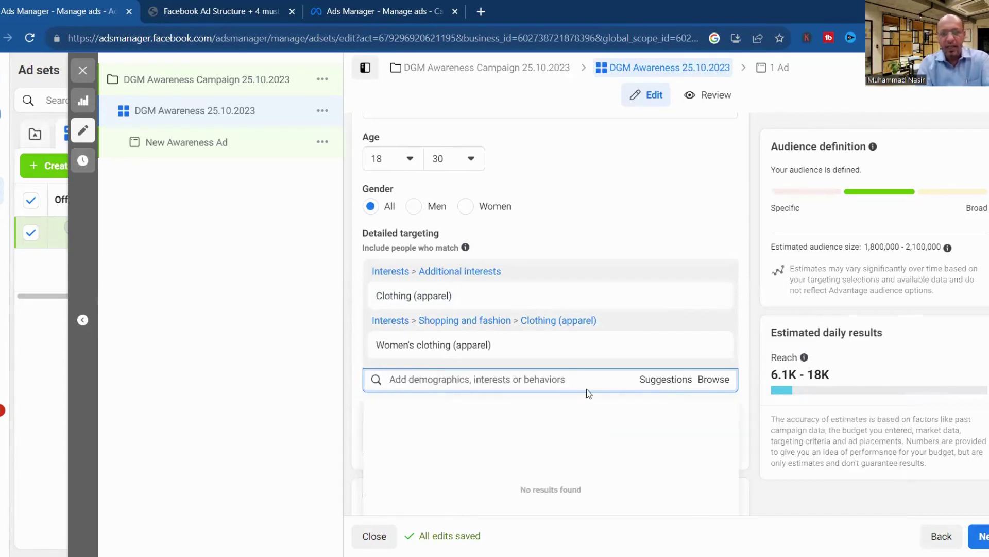
Bring up the suggestions related to the chosen clothing interests in detailed targeting and look through them.
left_click(663, 381)
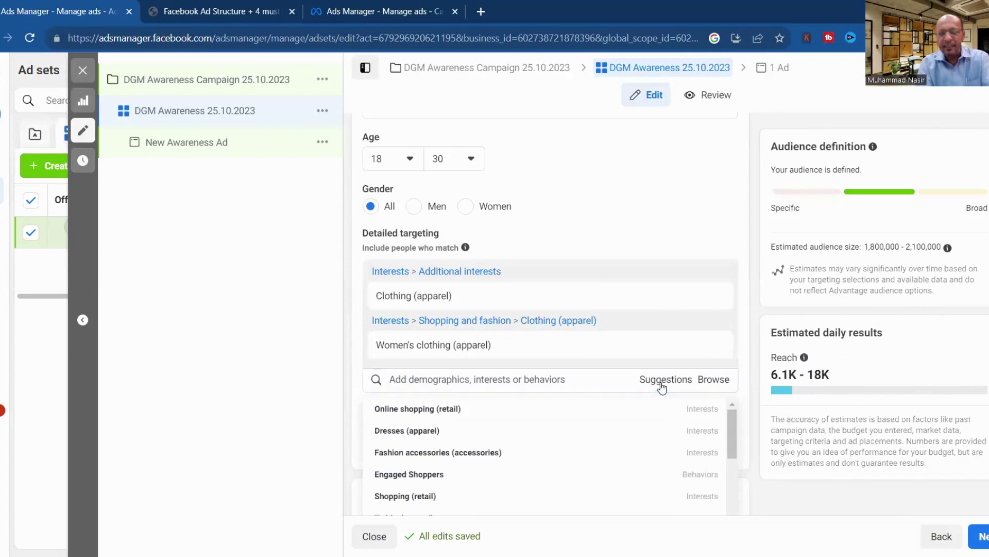
mouse_move(552, 421)
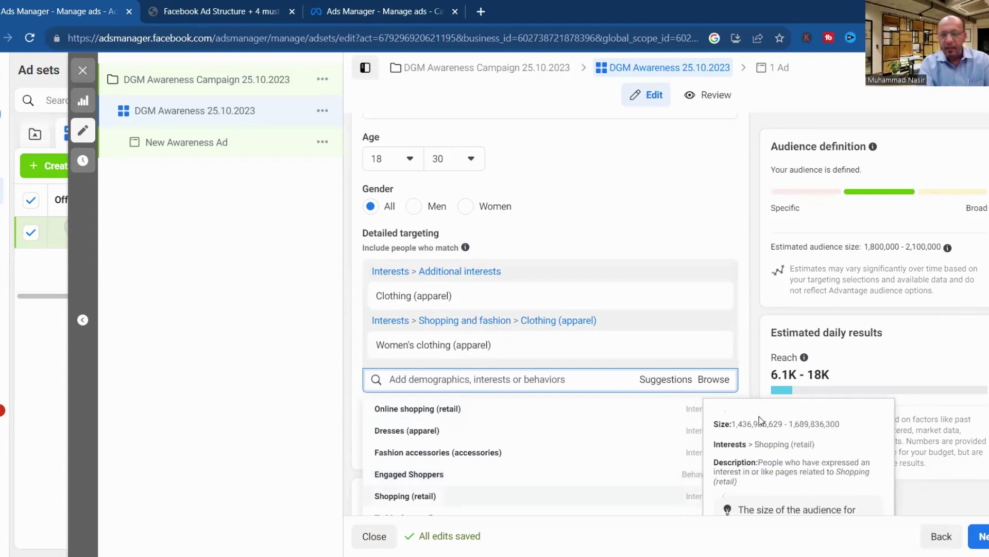
left_click_drag(731, 424, 729, 500)
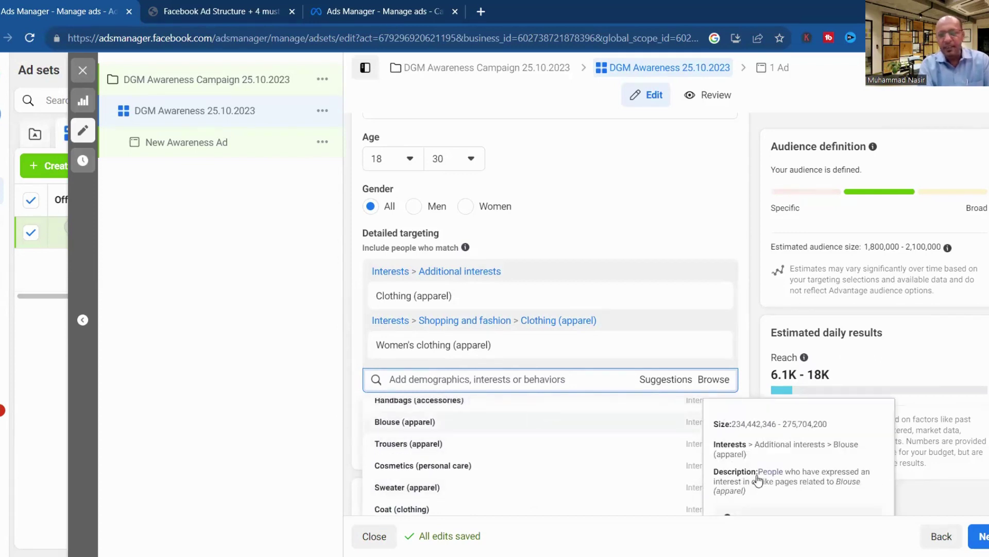
Search detailed targeting for women fashion, change the search to fashion, and add the interest Fashion design (design).
left_click(518, 383)
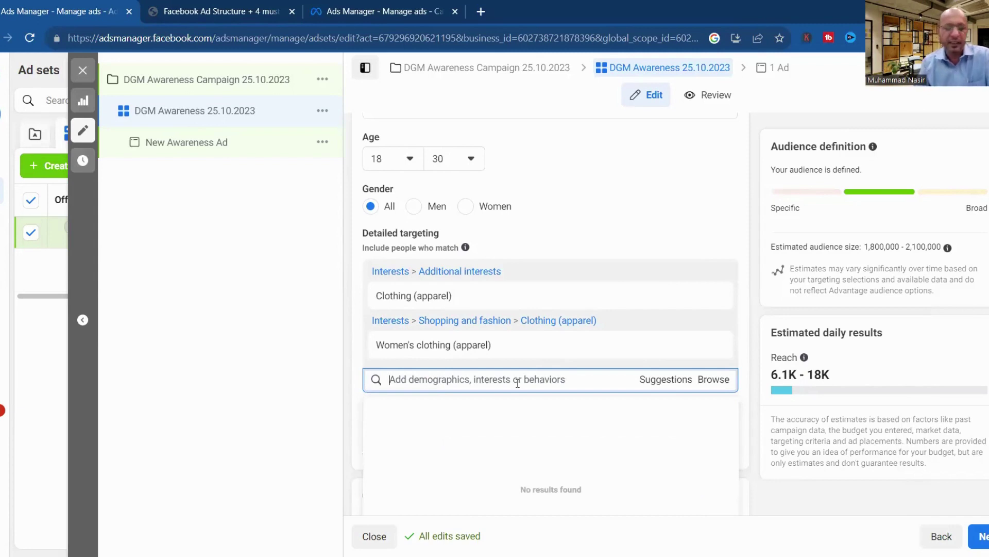
type("women")
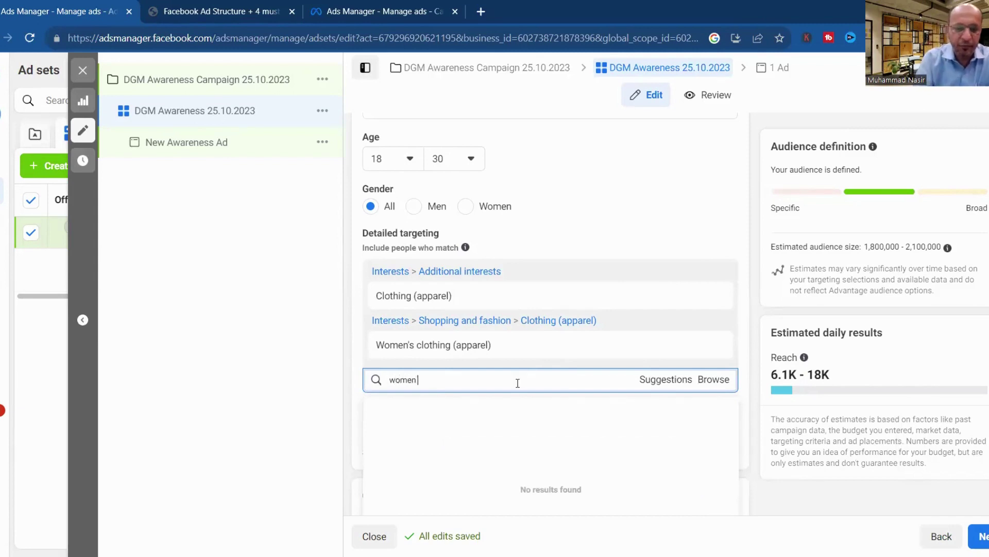
type(" fashion")
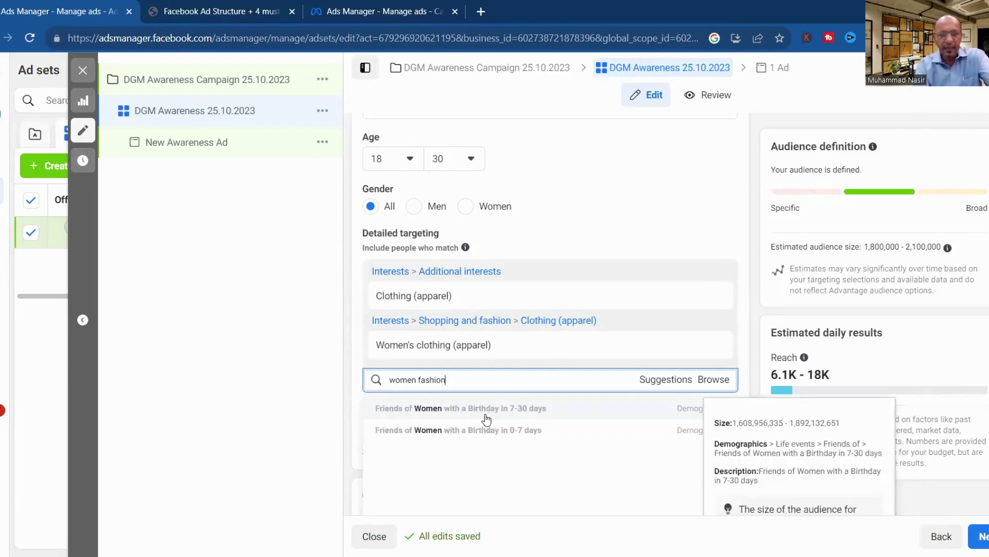
left_click_drag(452, 377, 325, 390)
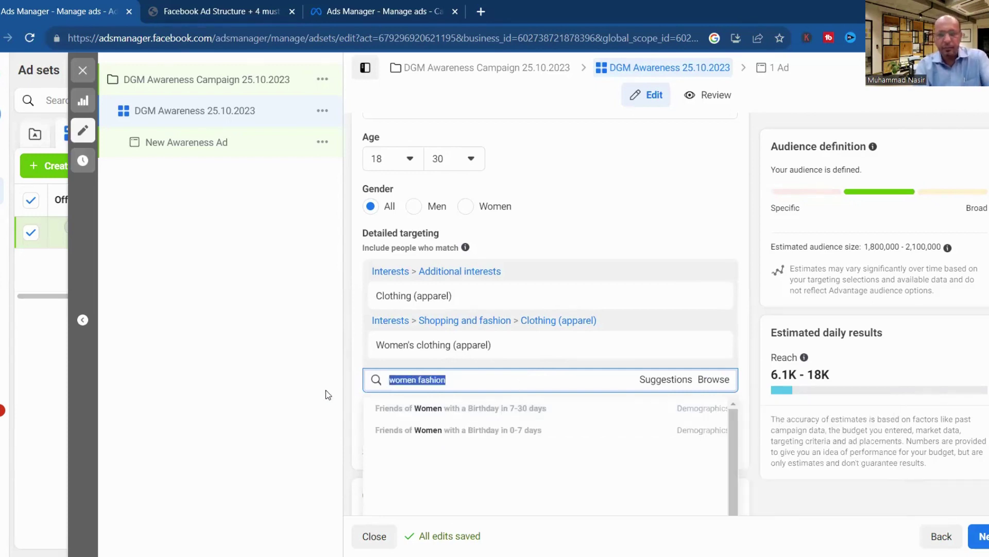
key("BackSpace")
type("fashion")
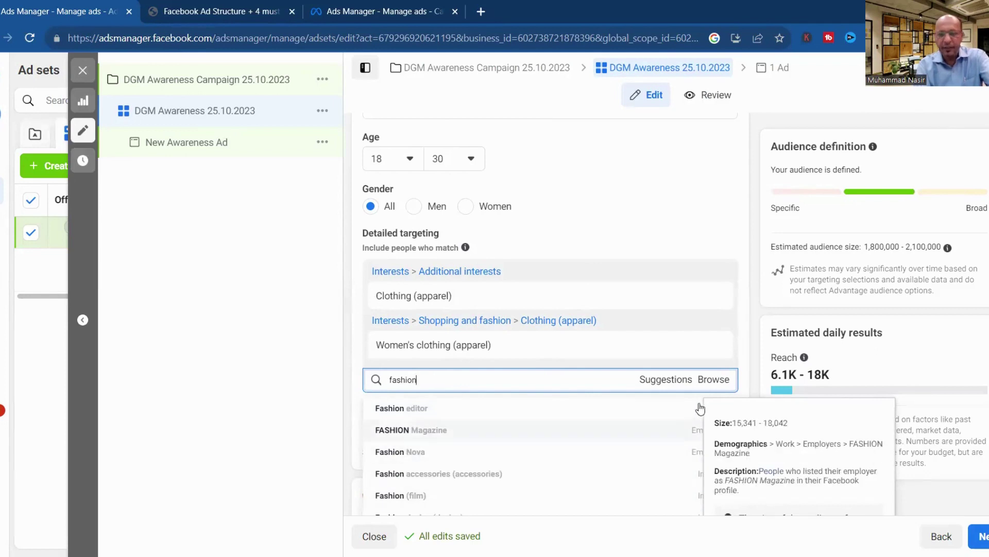
left_click_drag(734, 420, 733, 441)
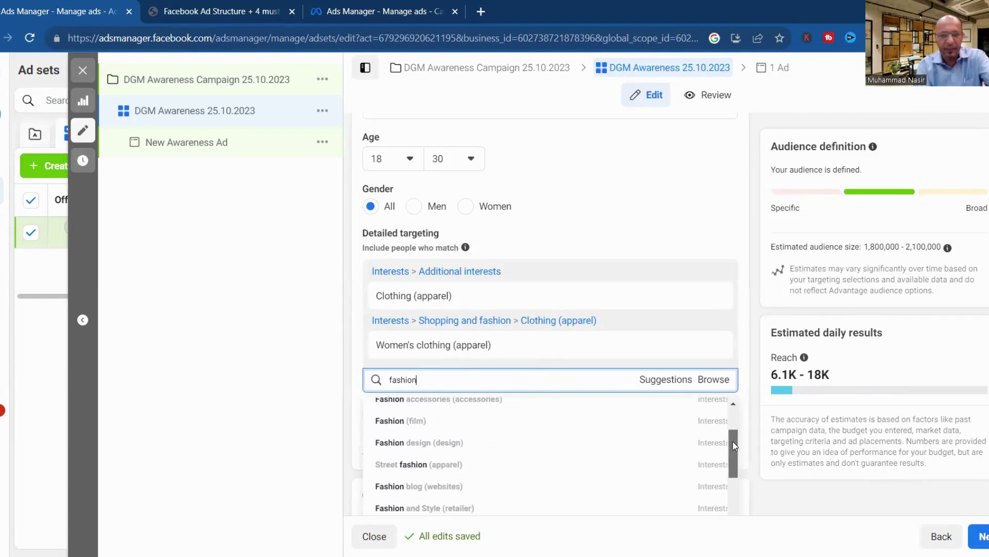
mouse_move(684, 453)
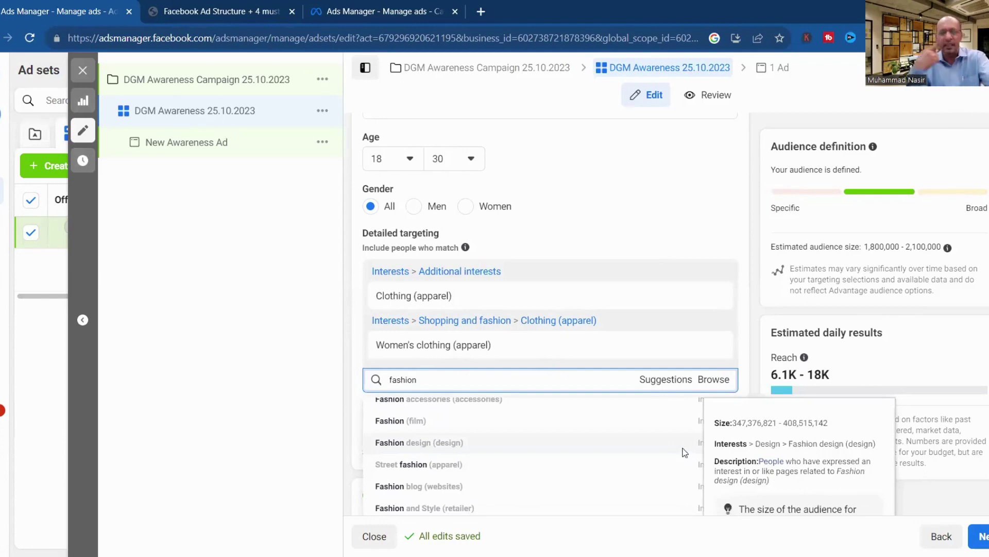
left_click(684, 453)
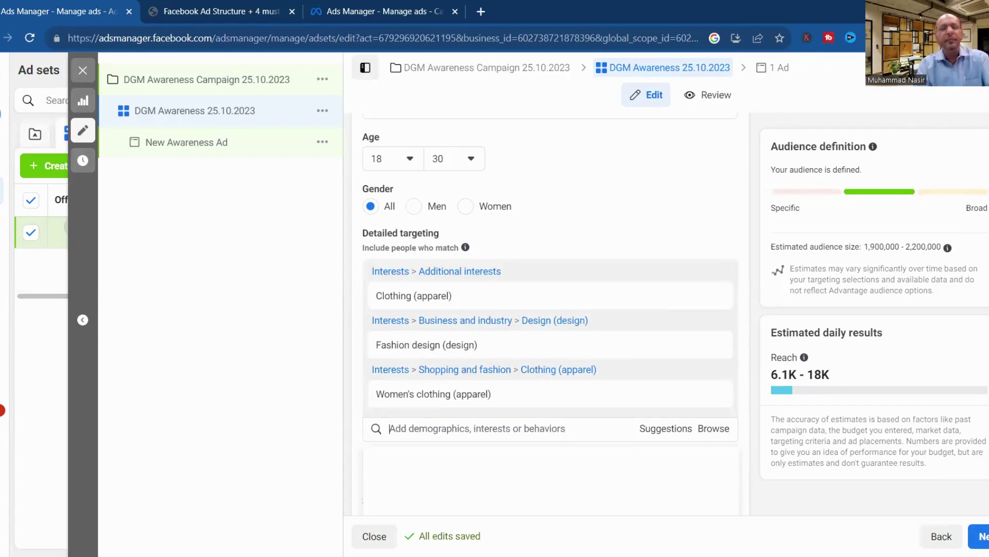
Narrow the audience by adding an empty "and must also match" condition below the included interests.
scroll(550, 309, "down", 1)
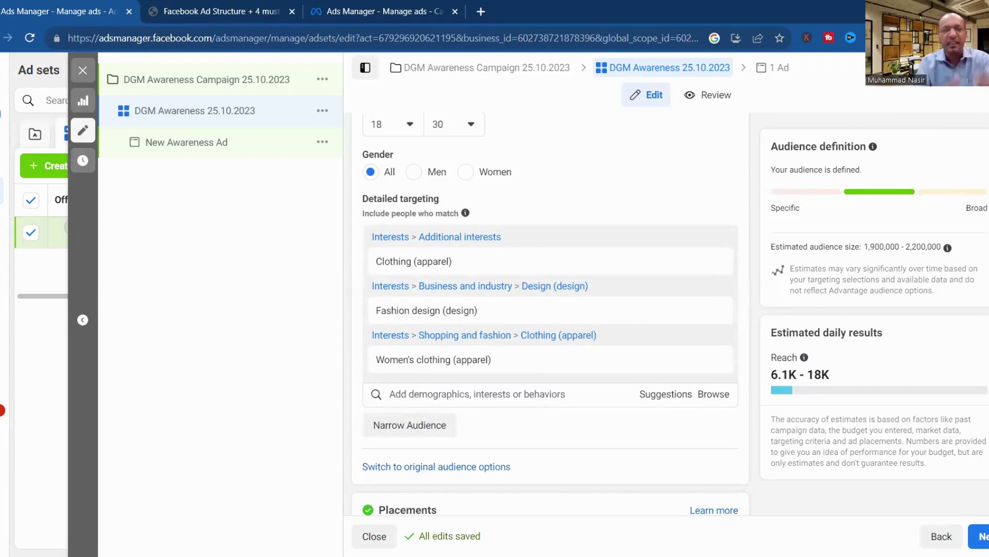
scroll(550, 309, "down", 3)
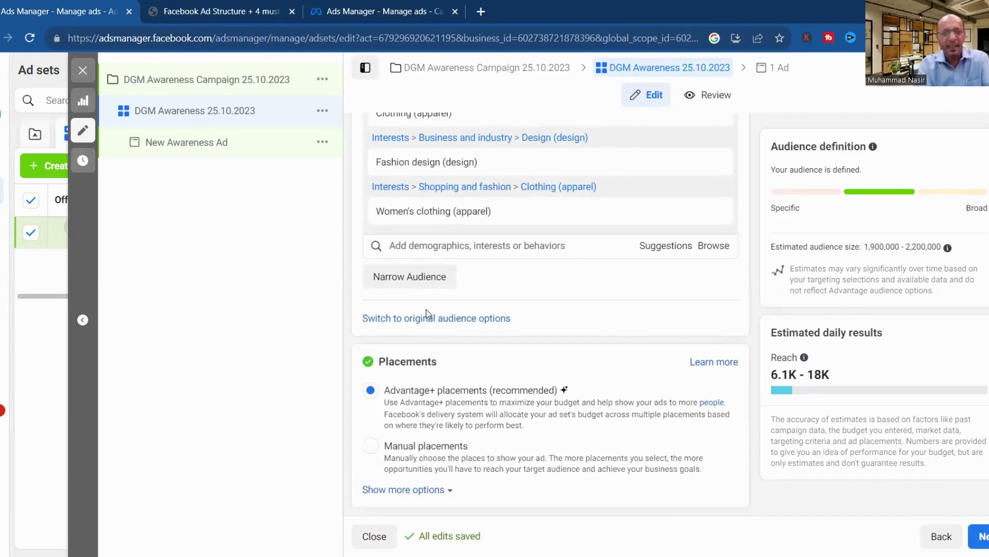
left_click(423, 279)
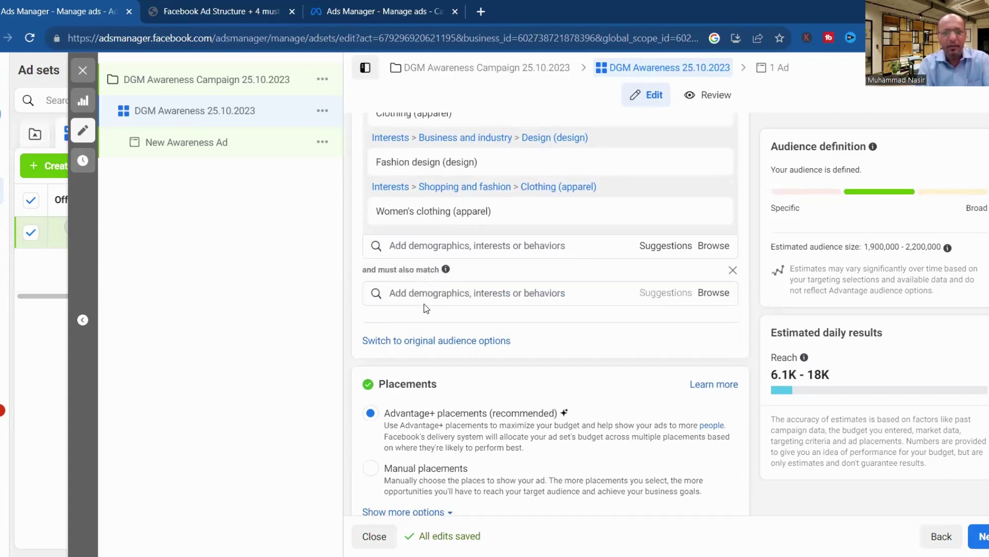
Search the "and must also match" condition for window shopper and clear the search without adding anything.
left_click(427, 295)
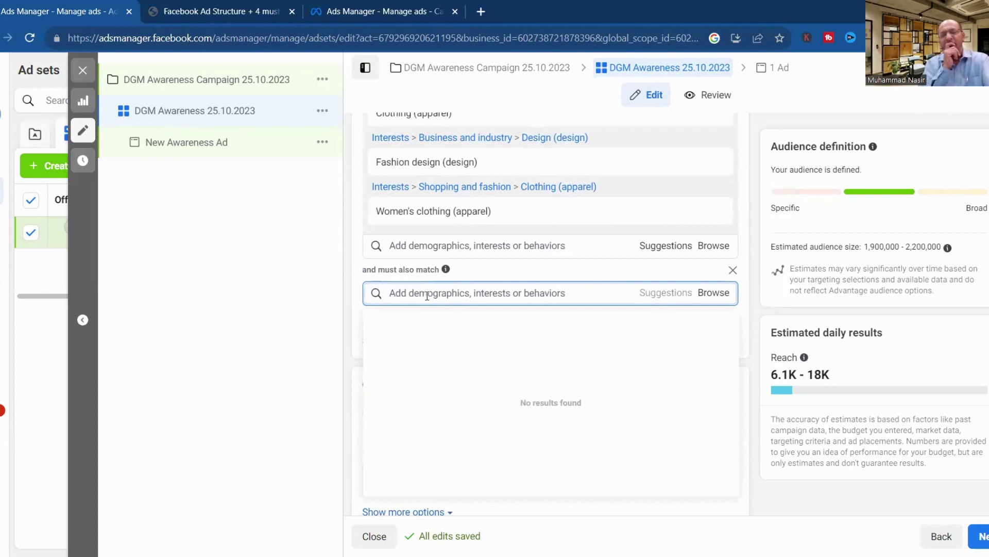
type("window ")
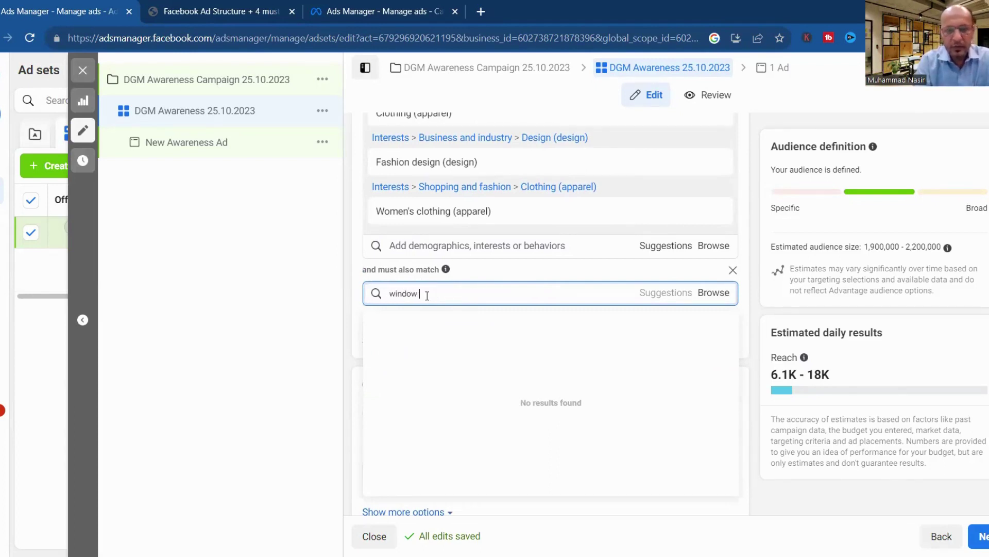
type("shopper")
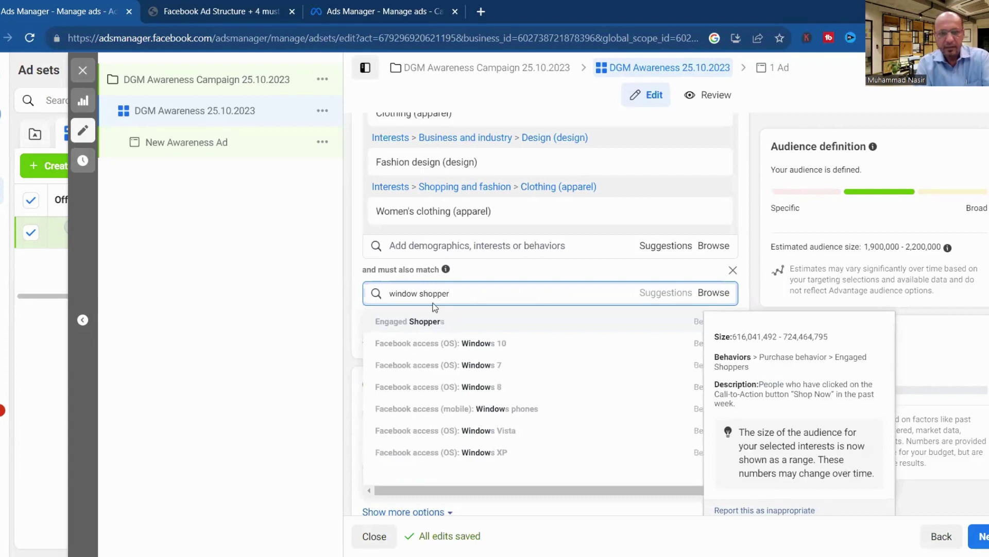
left_click_drag(458, 295, 361, 304)
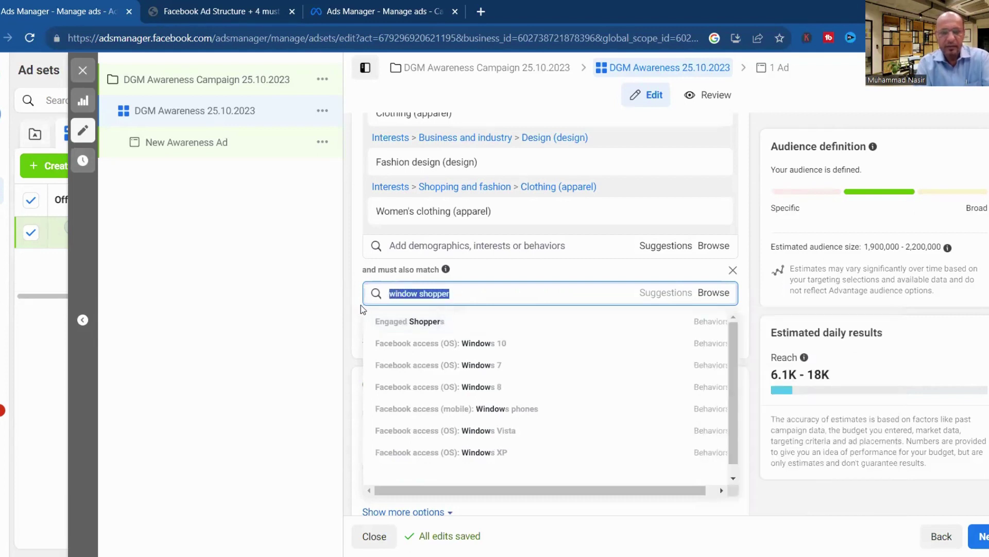
key("BackSpace")
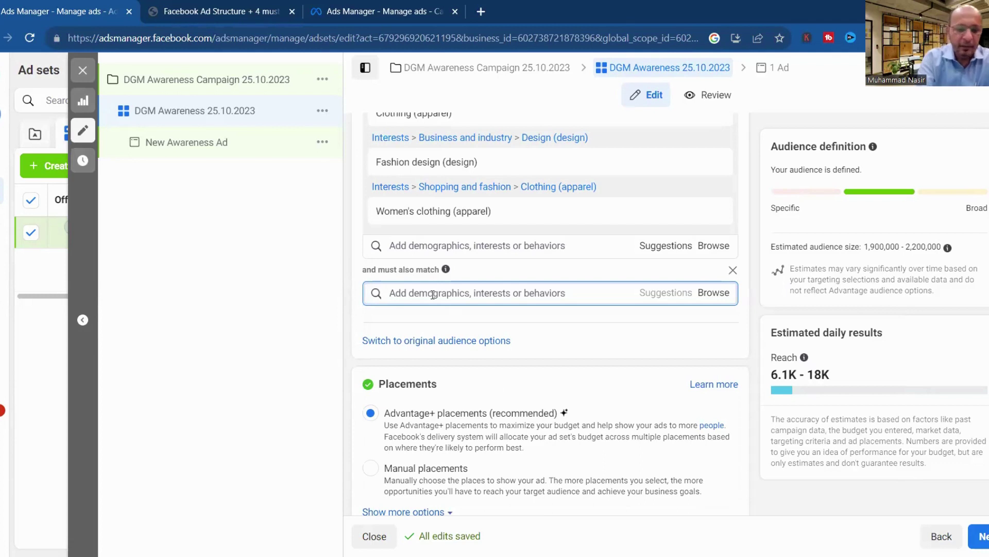
Search the narrowing condition for free wifi, clear the search, and remove the empty "and must also match" condition.
type("free wifi")
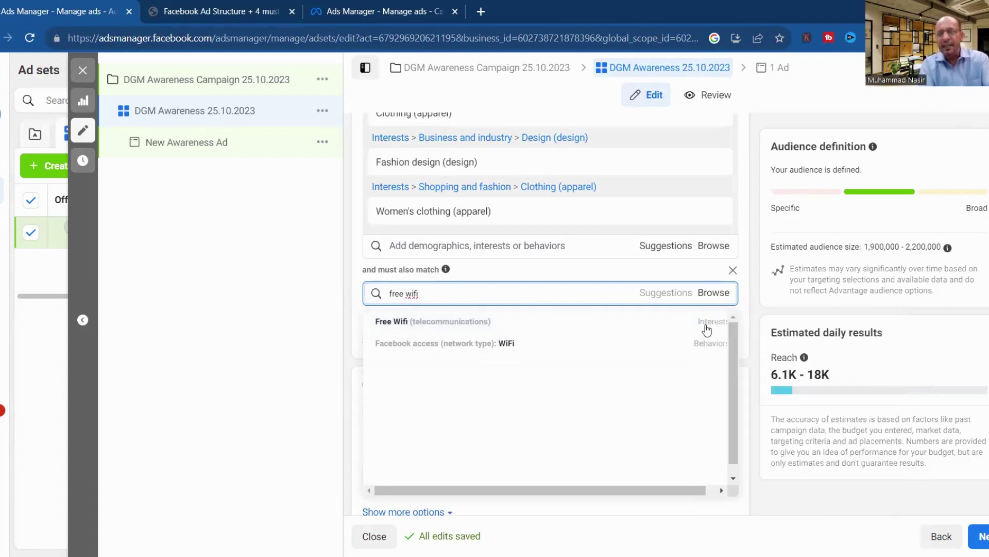
mouse_move(409, 331)
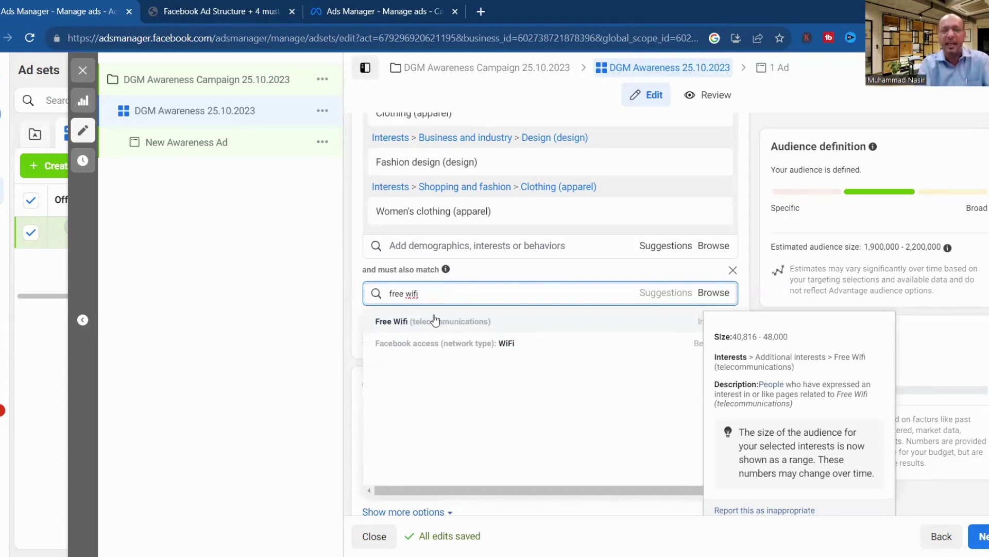
key("ctrl+a")
key("BackSpace")
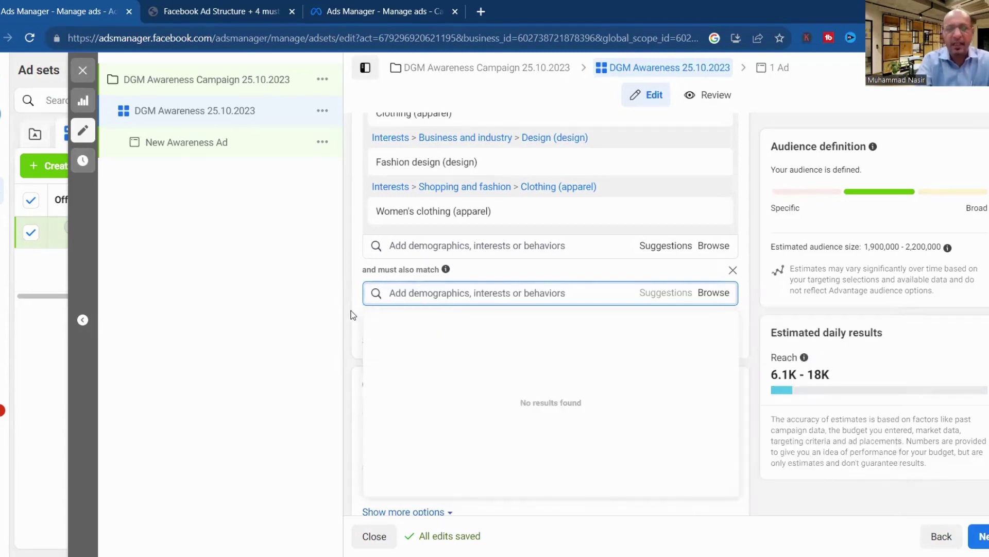
left_click(732, 271)
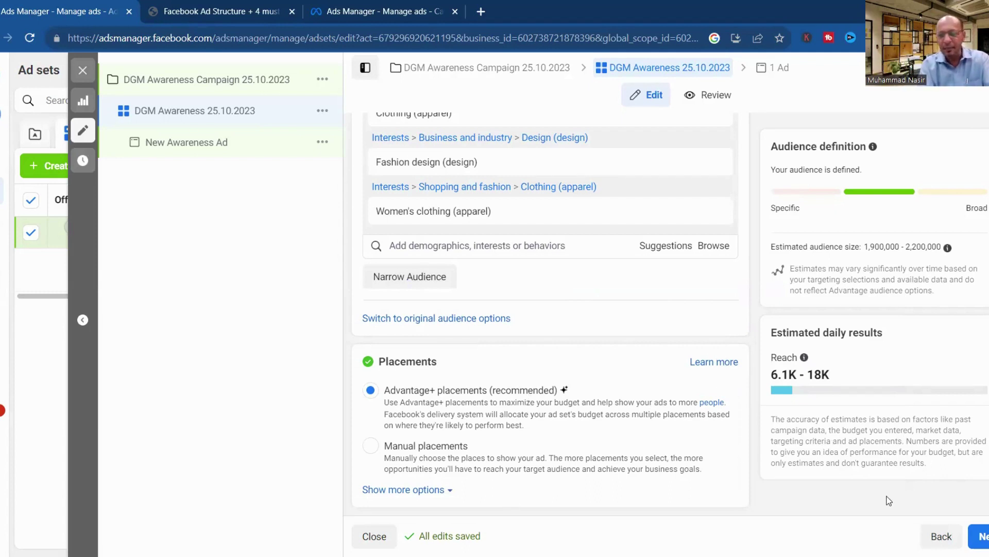
Keep Advantage+ placements (recommended) selected and expand the additional placement options of the ad set.
left_click(481, 390)
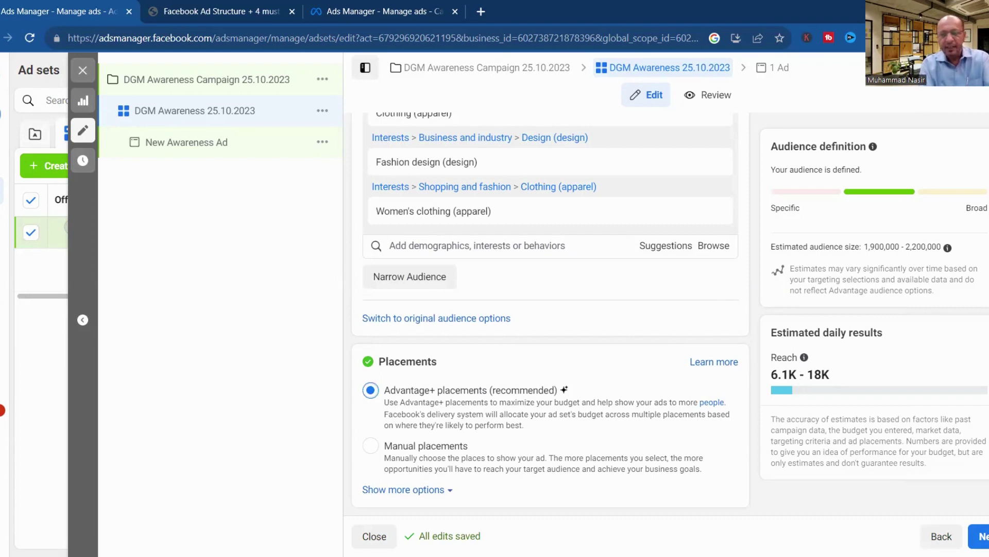
left_click(404, 491)
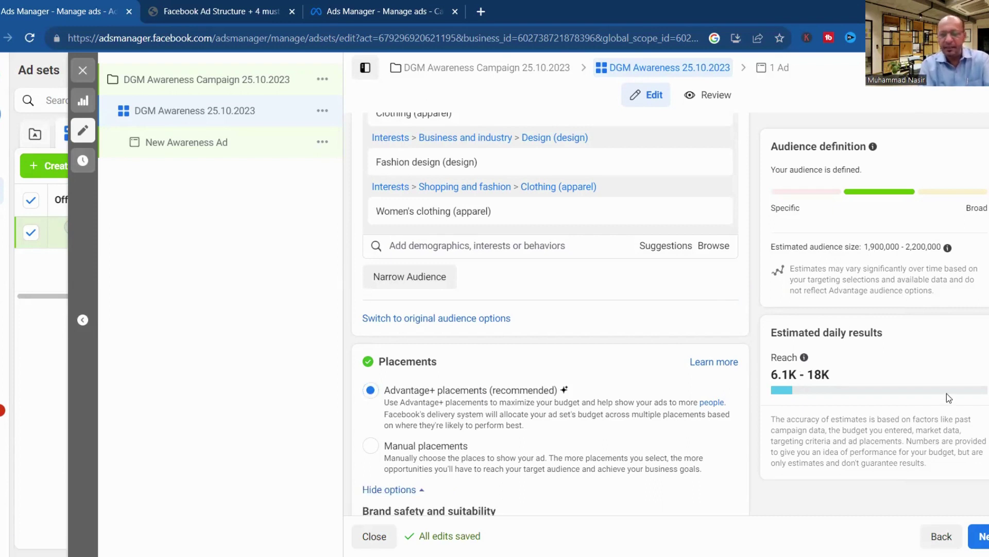
scroll(550, 315, "down", 3)
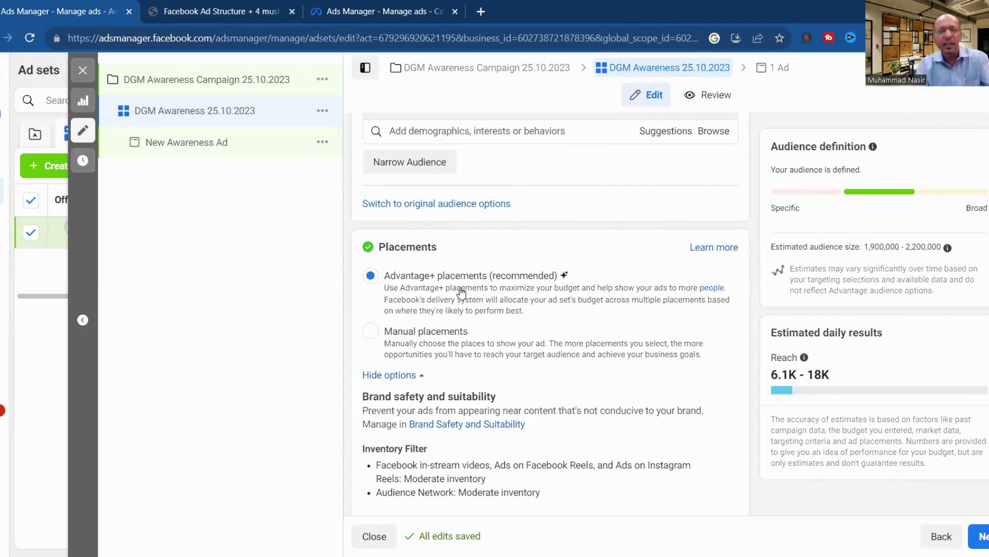
Switch the ad set to manual placements and dismiss the notices about in-stream ads and Instagram Shop.
left_click(430, 348)
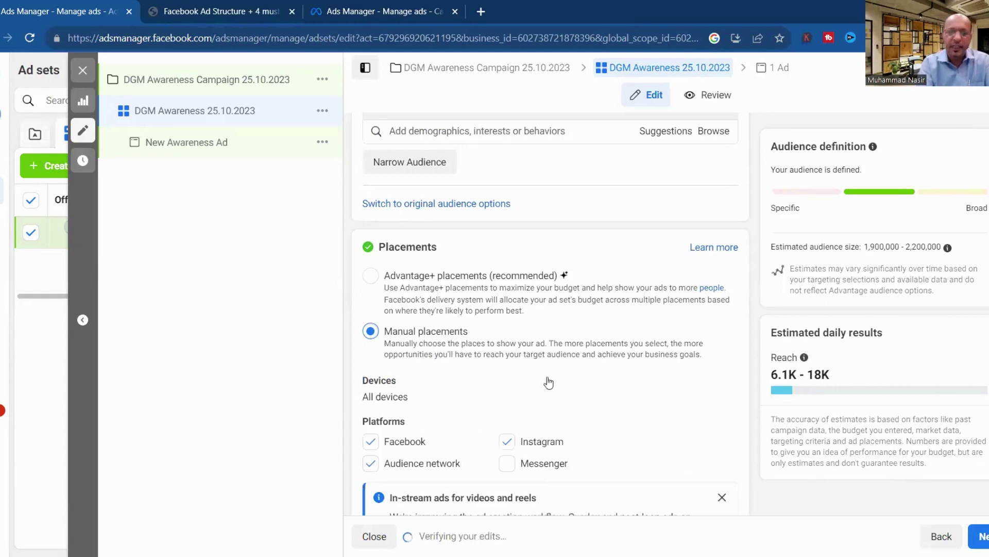
scroll(617, 332, "down", 3)
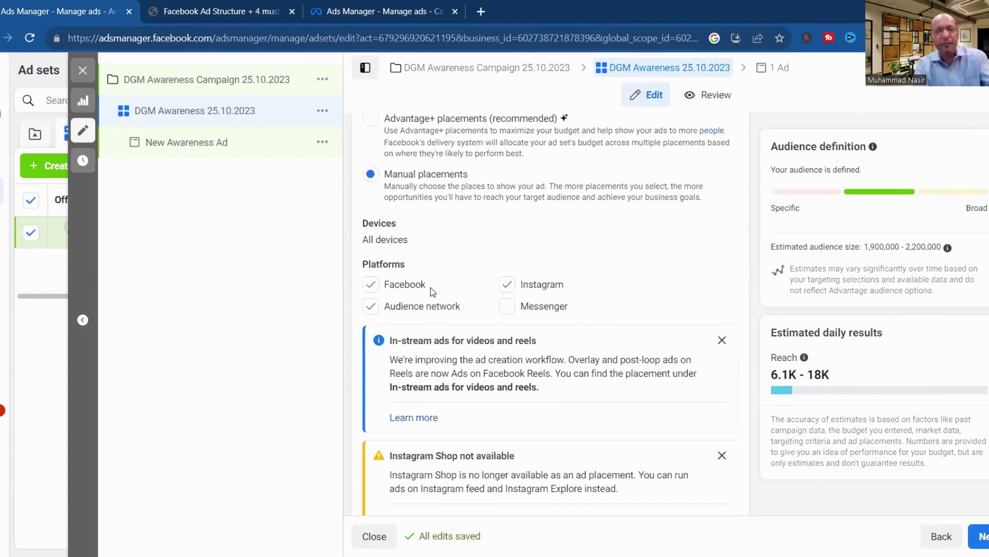
left_click(722, 340)
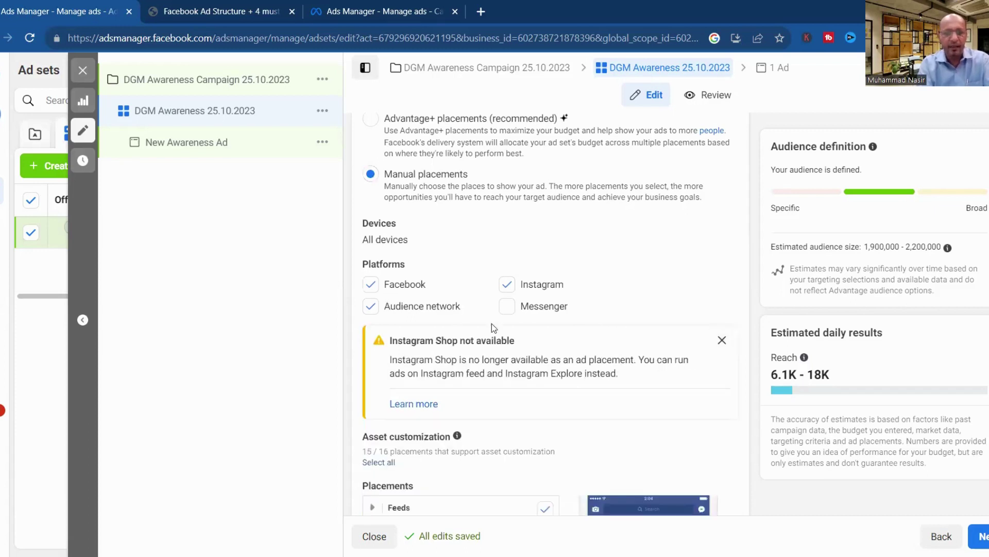
left_click(723, 342)
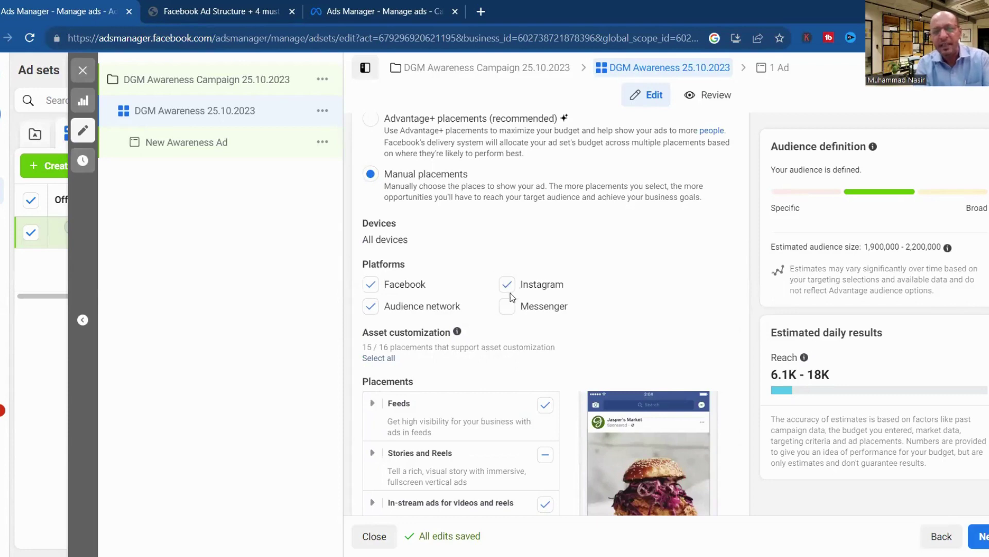
Exclude the Facebook and Audience network platforms, and try including and excluding in-stream ads for videos and reels.
left_click(371, 284)
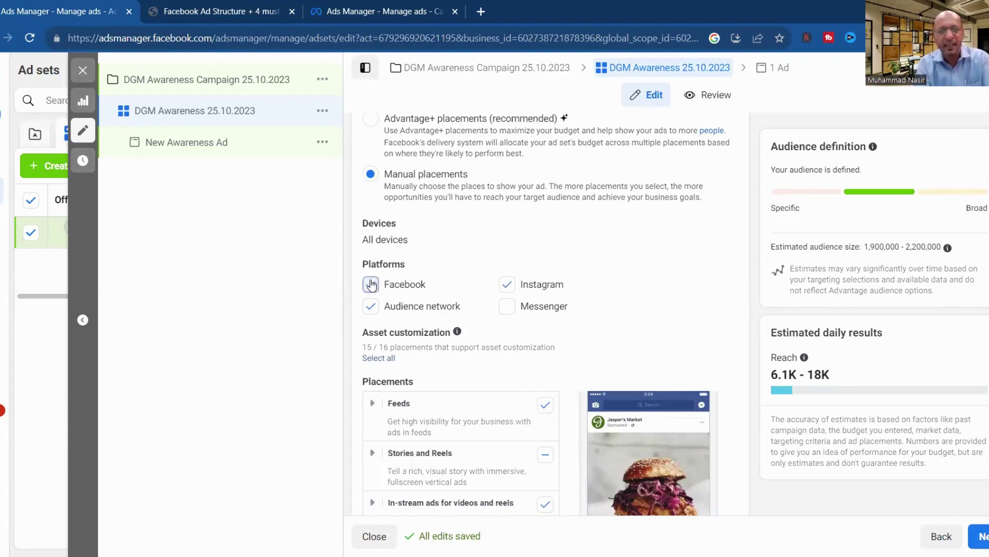
left_click(369, 309)
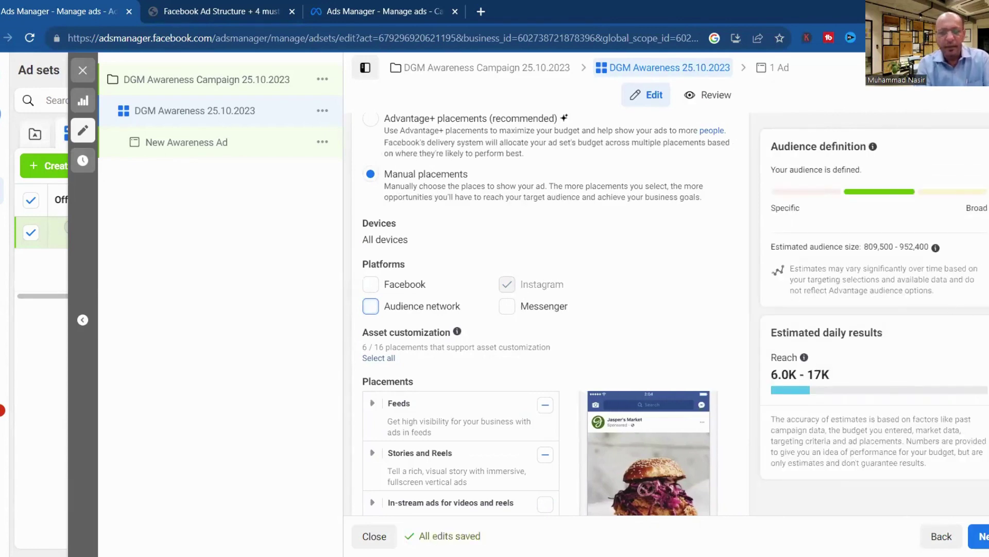
scroll(547, 309, "down", 1)
scroll(545, 253, "down", 2)
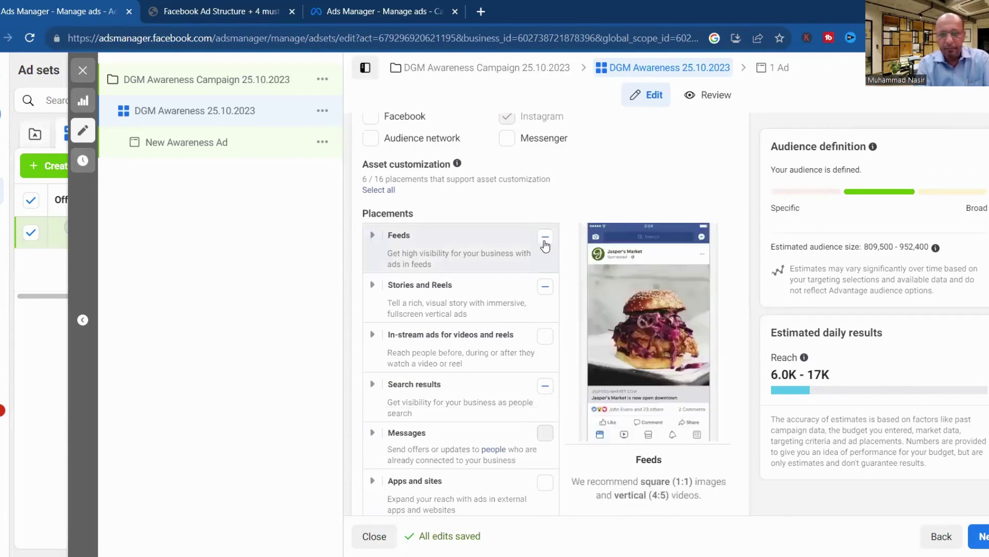
left_click(545, 336)
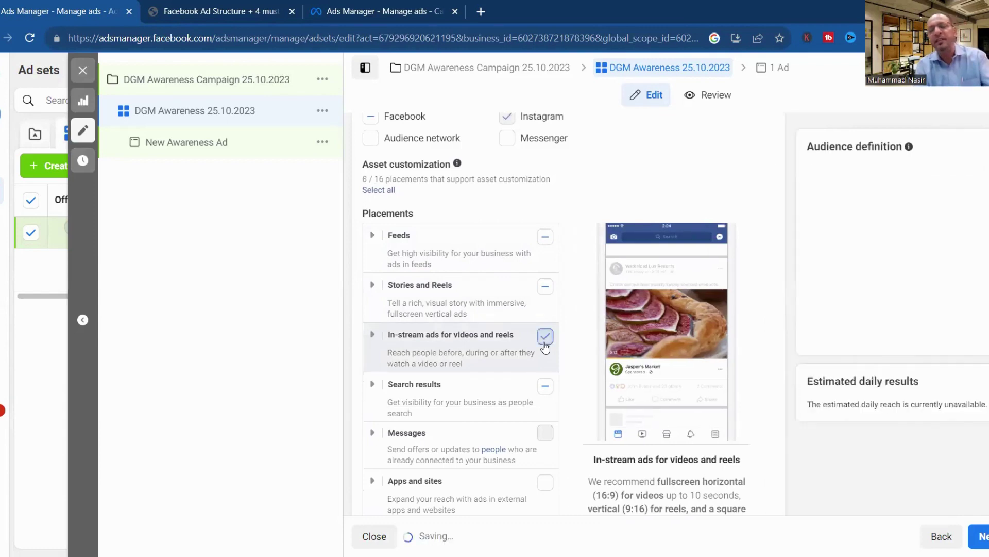
left_click(546, 341)
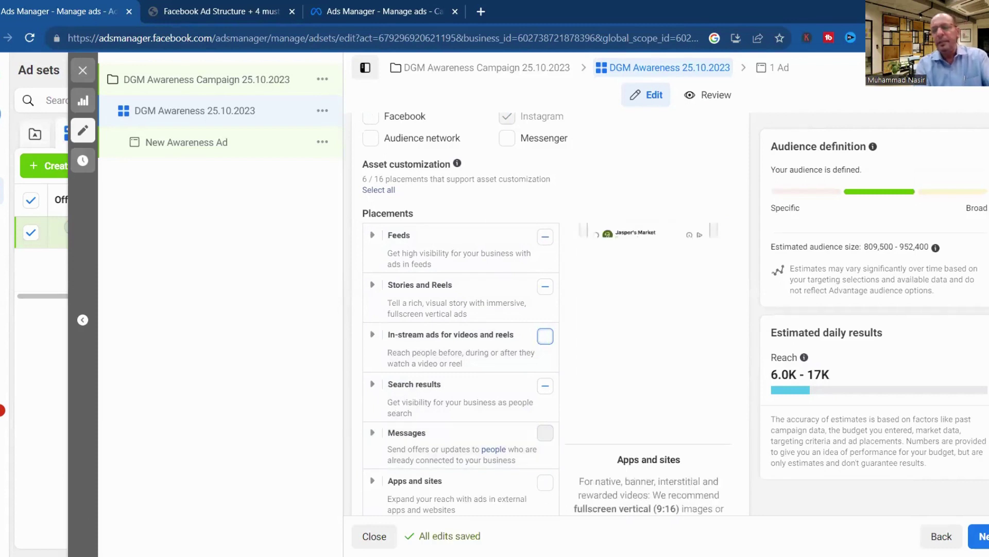
Include the Facebook and Audience network platforms again, and try adding Messenger before leaving it excluded.
scroll(375, 359, "up", 5)
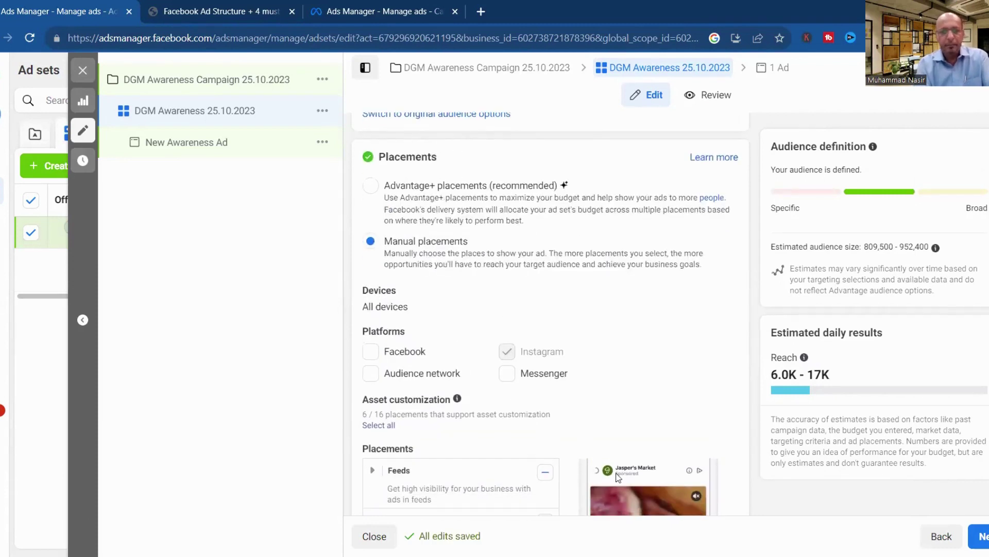
left_click(372, 355)
left_click(370, 374)
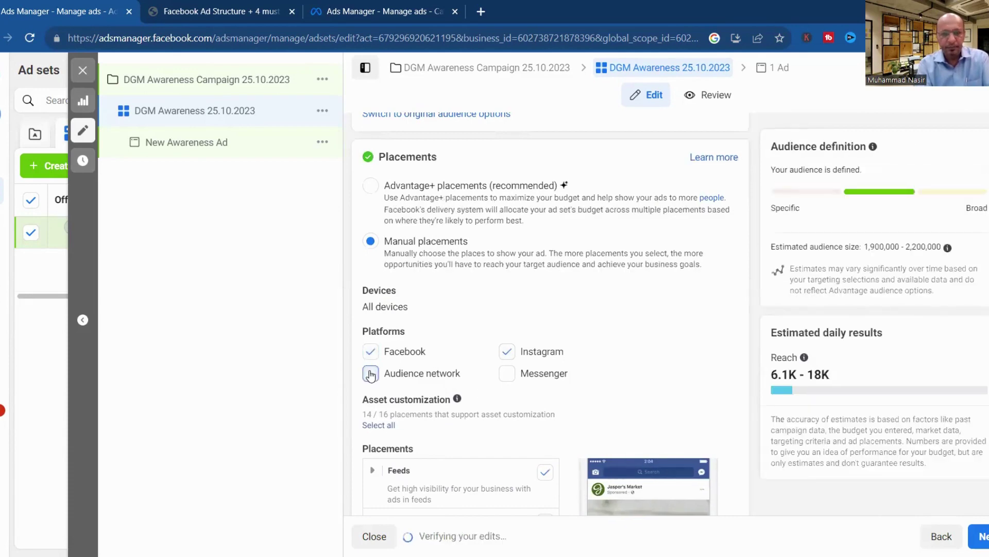
left_click(508, 375)
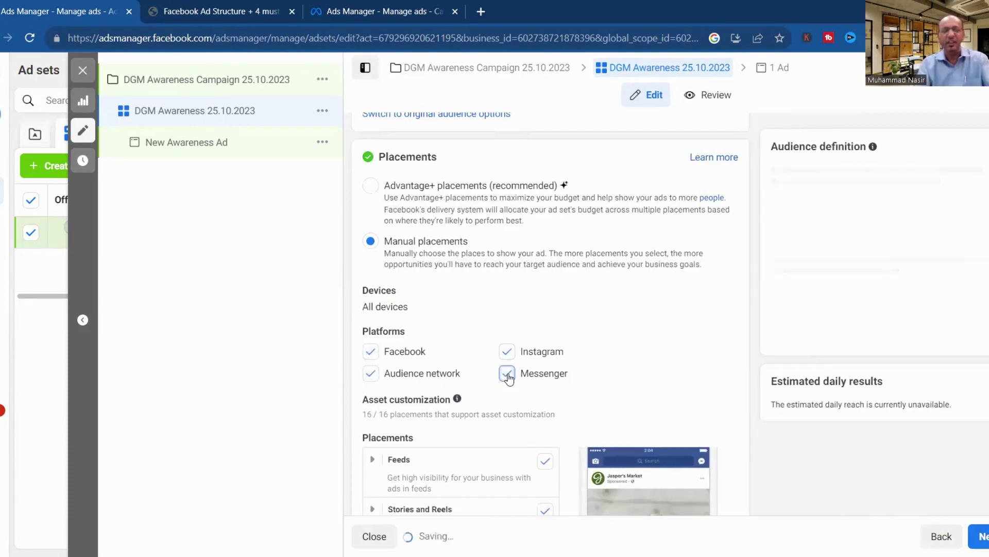
left_click(422, 254)
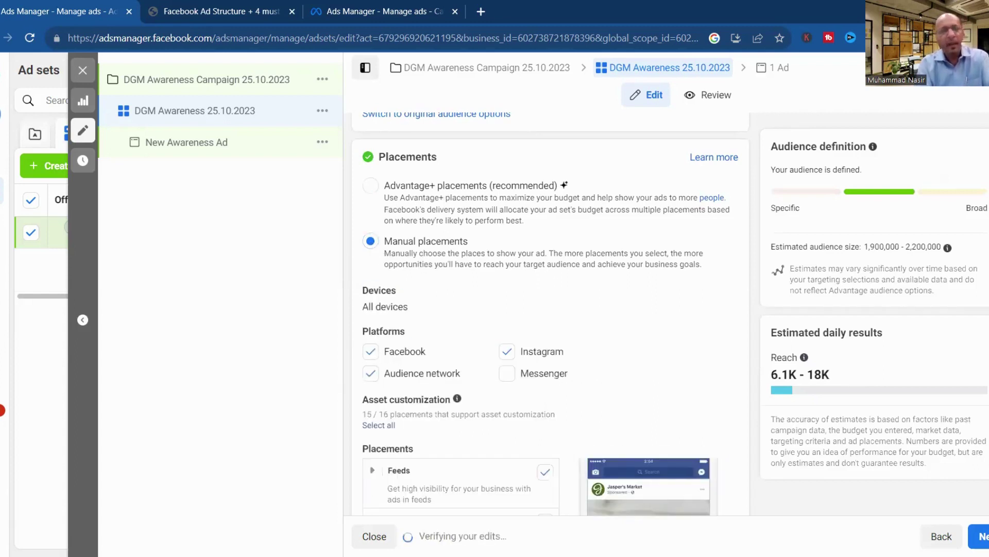
Look through the manual placement categories and their previews, and switch the ad set back to Advantage+ placements.
scroll(551, 309, "down", 5)
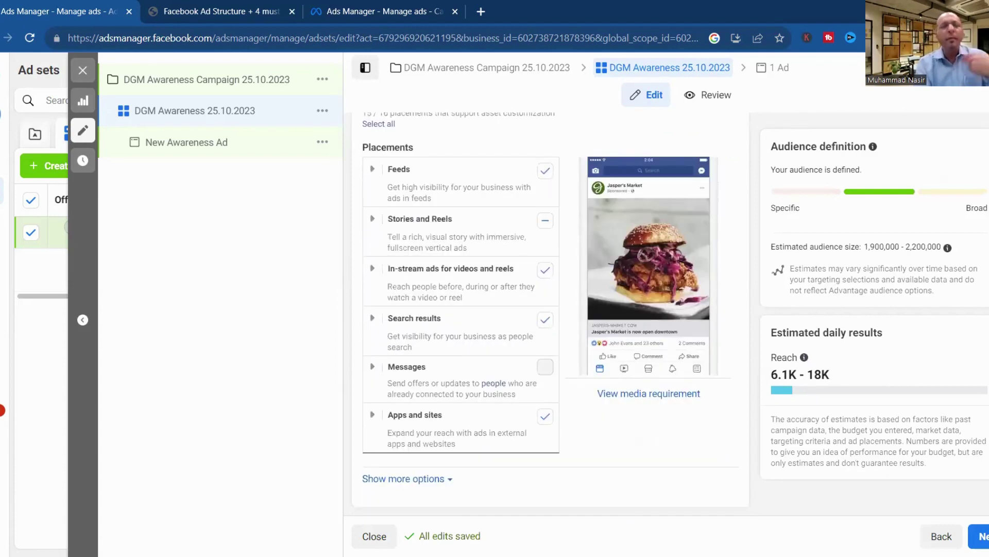
scroll(550, 318, "up", 10)
scroll(551, 318, "down", 5)
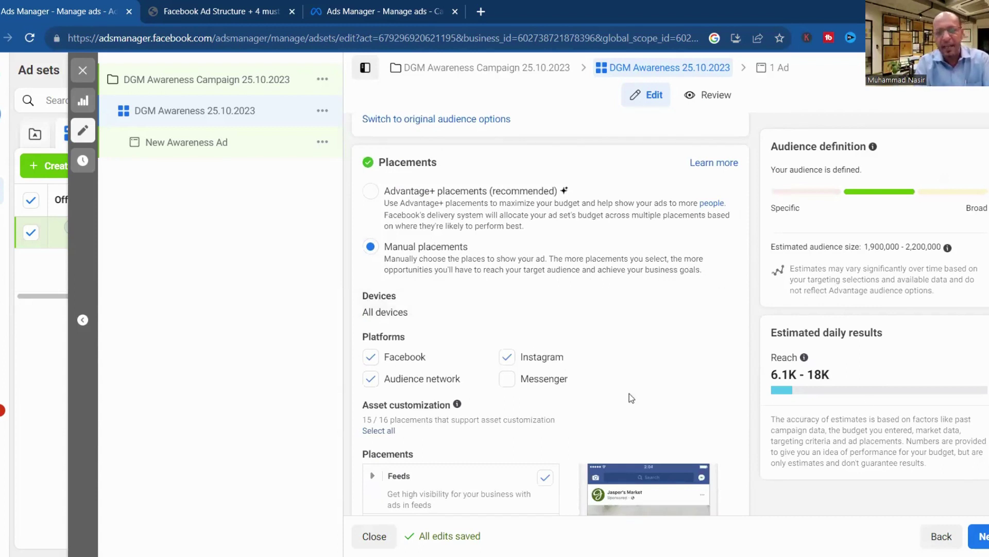
scroll(550, 316, "down", 6)
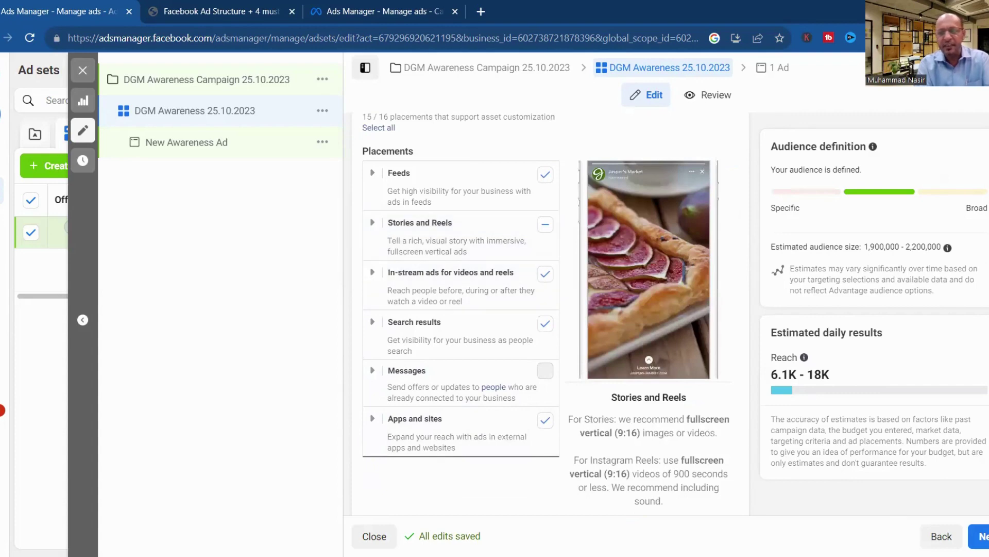
scroll(550, 314, "up", 8)
scroll(550, 314, "down", 8)
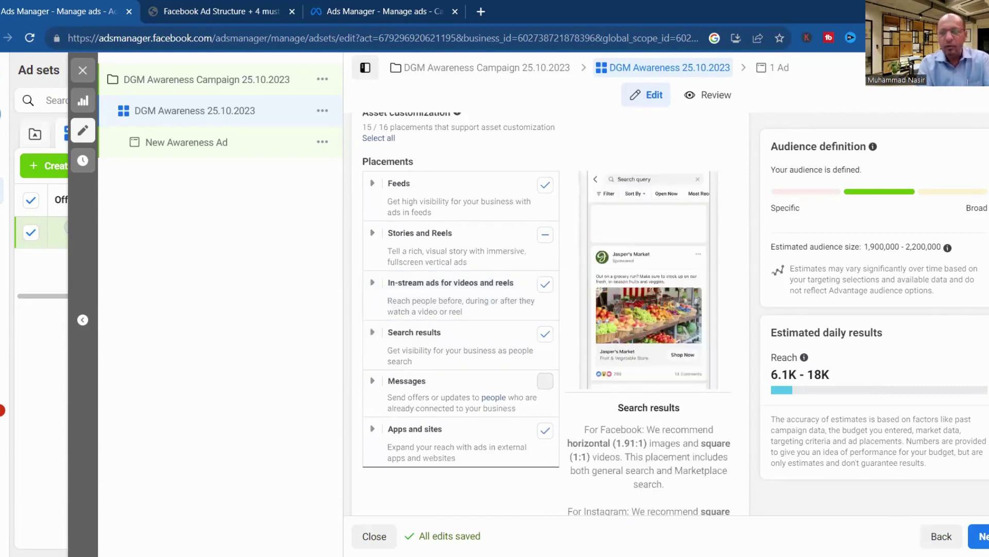
scroll(415, 382, "up", 8)
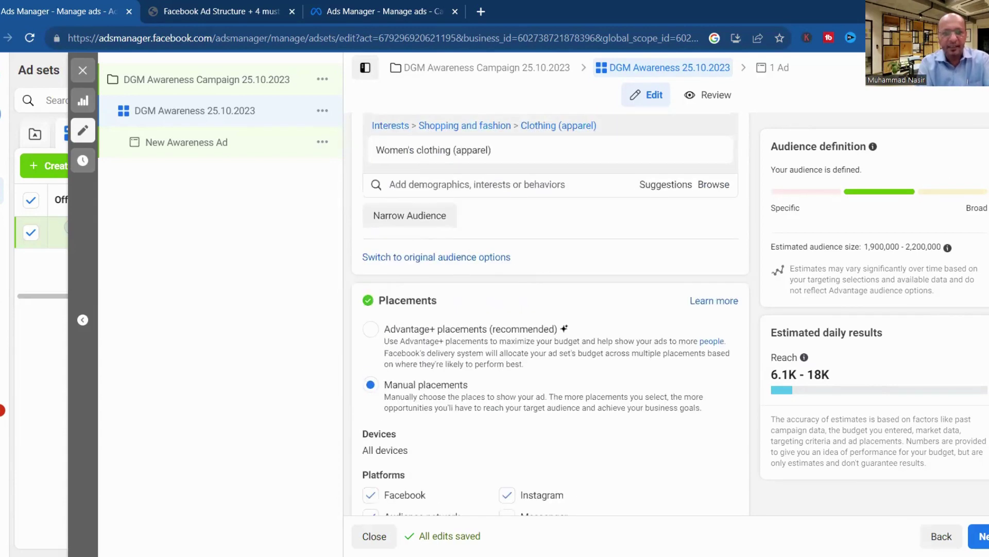
left_click(371, 325)
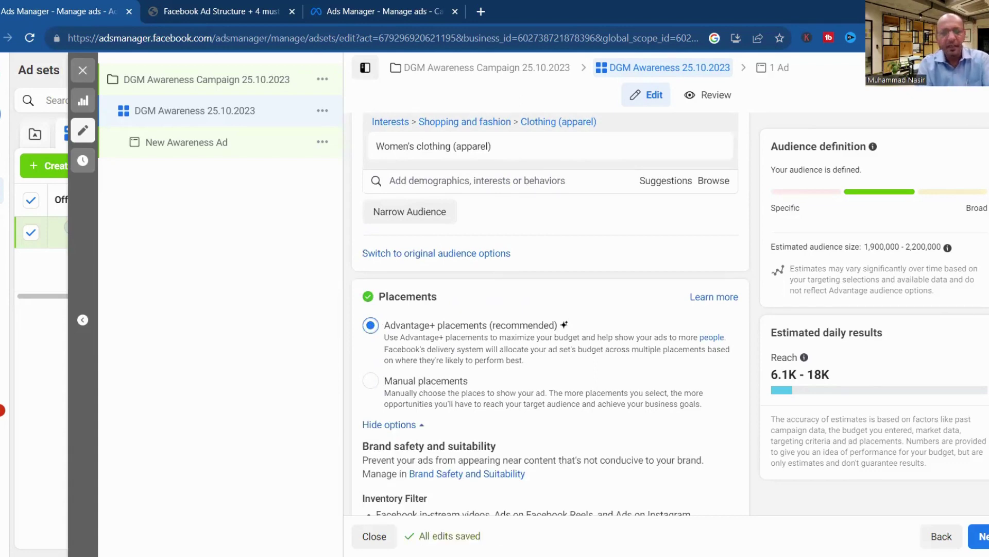
Set the inventory filter for Facebook in-stream videos, Ads on Facebook Reels and Ads on Instagram Reels to Expanded inventory.
scroll(370, 325, "down", 4)
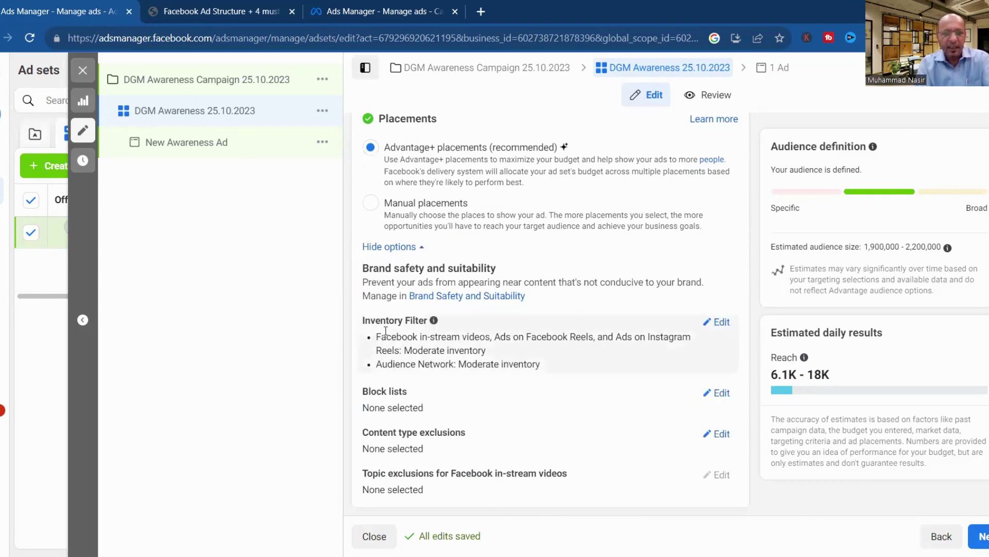
left_click(718, 323)
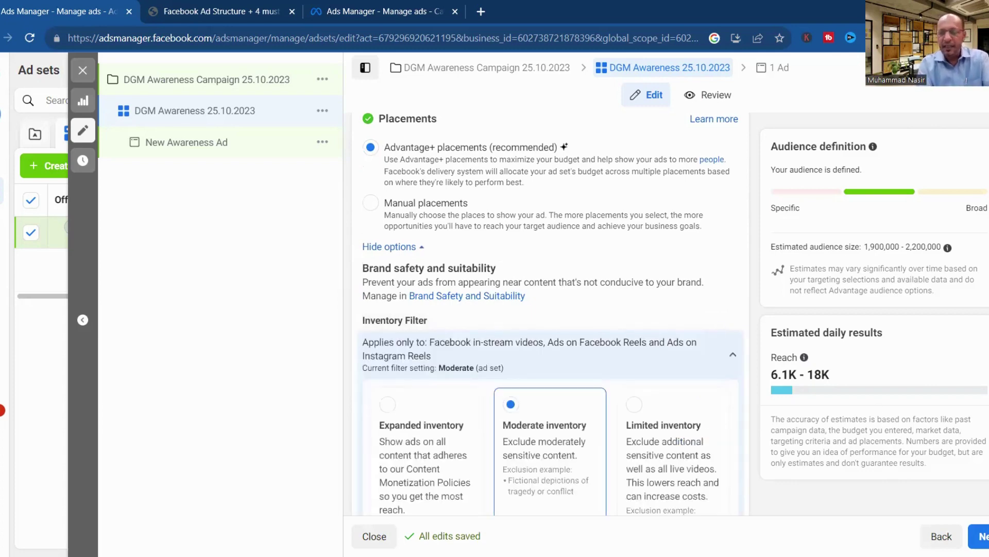
scroll(550, 313, "down", 5)
scroll(551, 313, "up", 2)
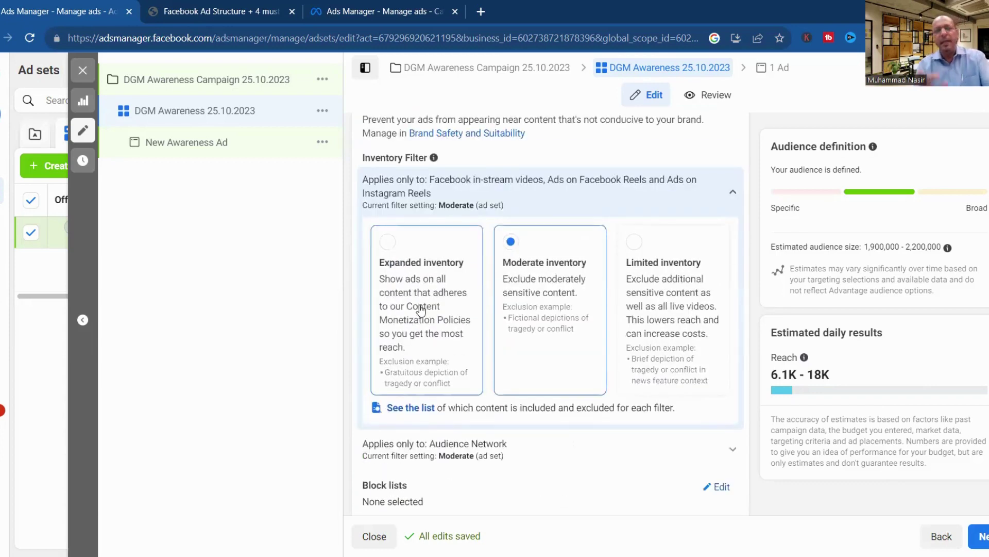
left_click(421, 309)
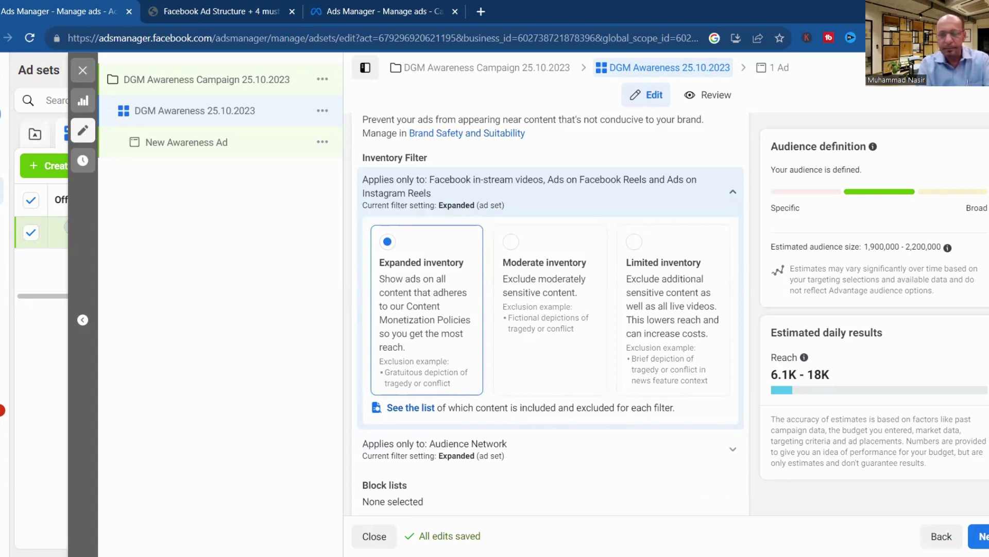
Try the Moderate and Limited inventory filters for in-stream videos and Reels ads, and switch back to Expanded inventory.
scroll(551, 309, "up", 6)
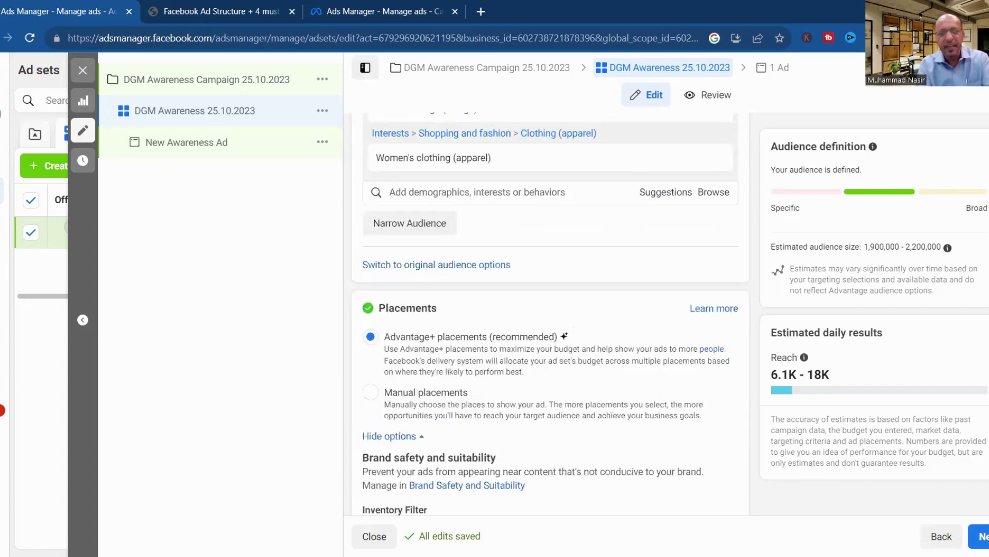
scroll(442, 278, "down", 6)
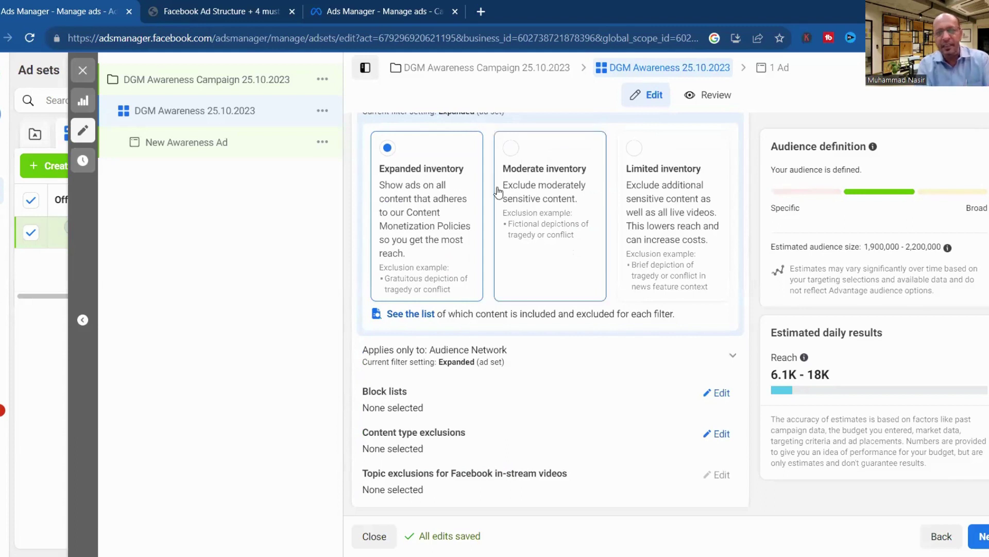
left_click(528, 207)
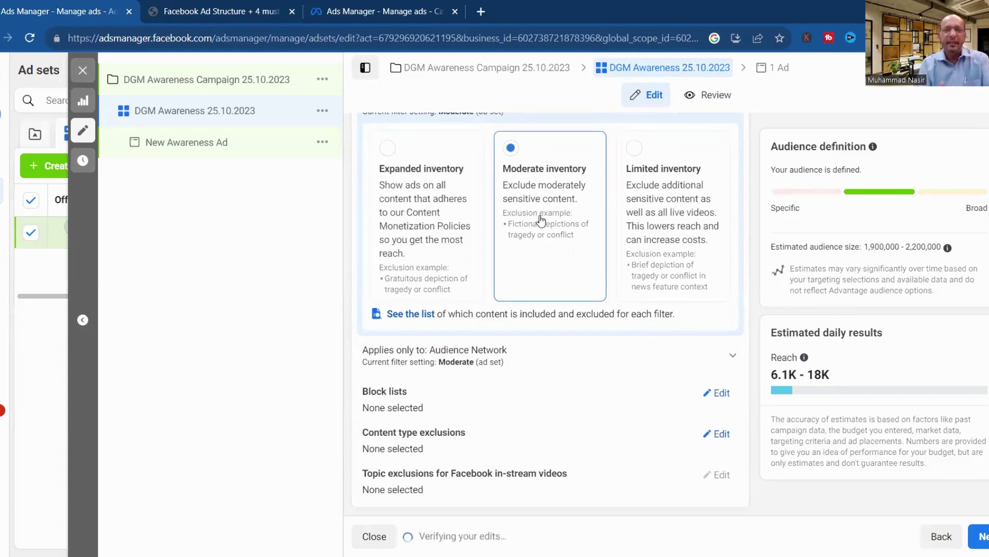
left_click(407, 213)
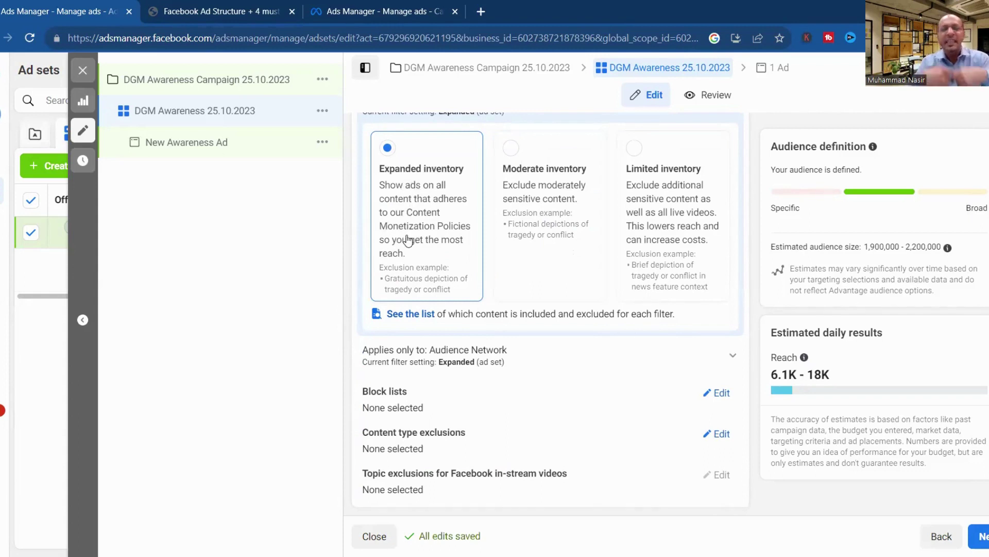
left_click(529, 218)
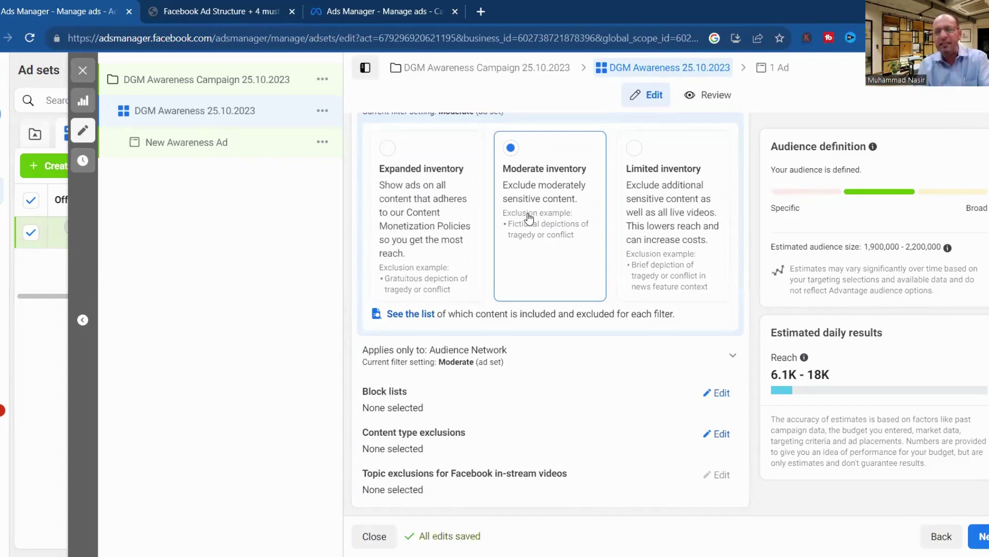
left_click(657, 195)
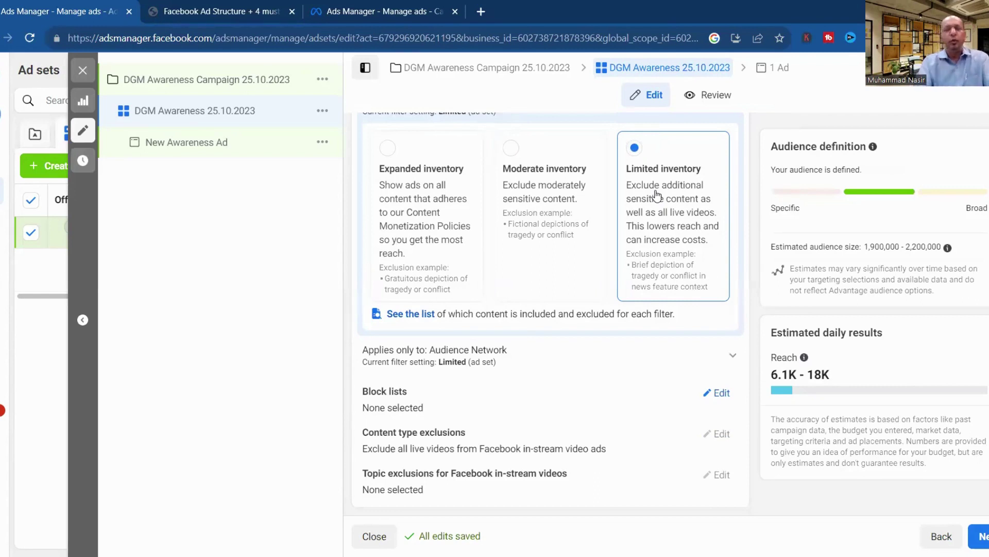
left_click(540, 184)
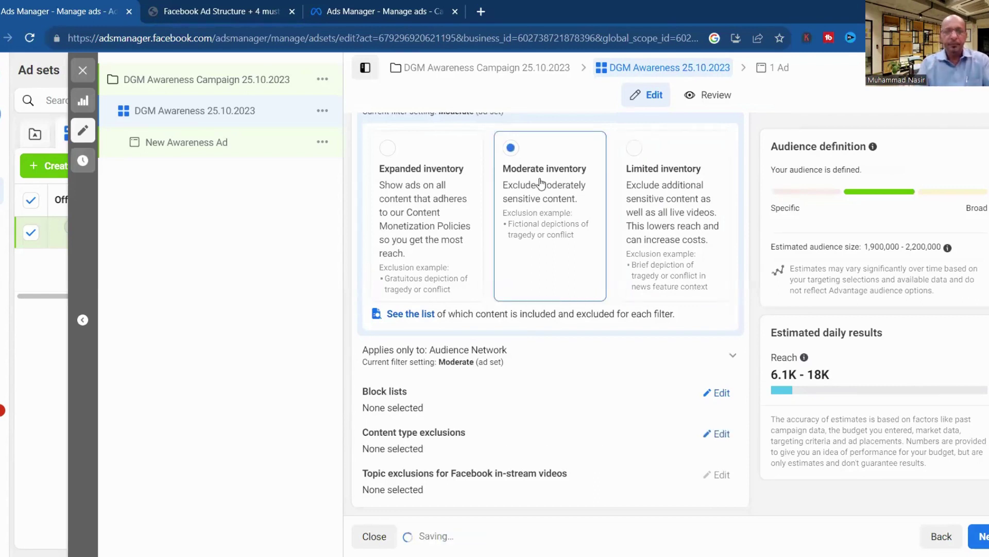
left_click(424, 172)
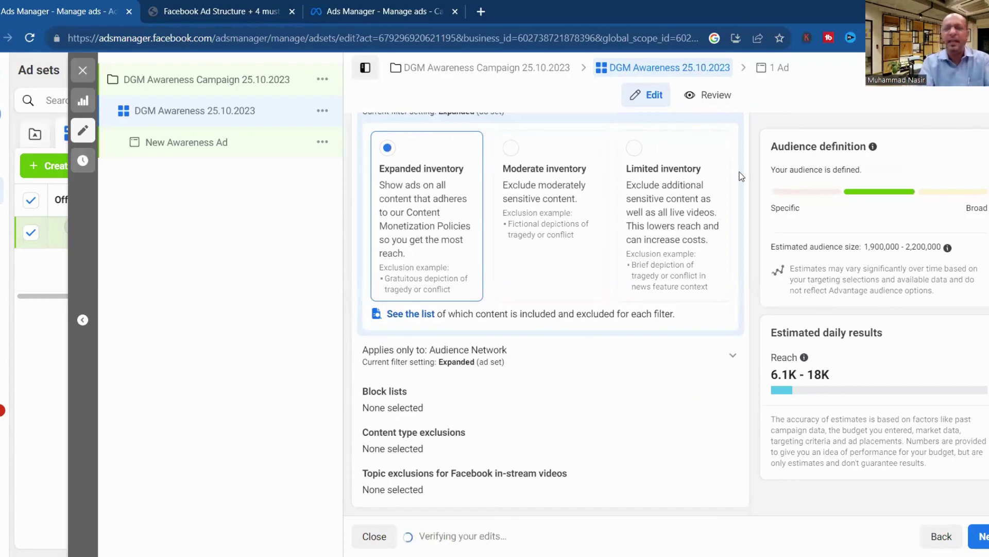
left_click(435, 195)
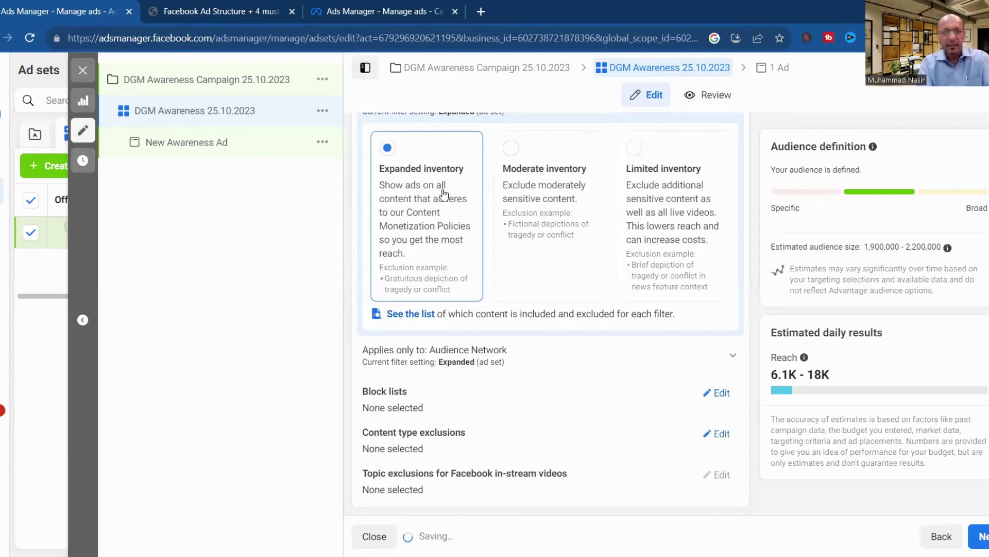
left_click(564, 180)
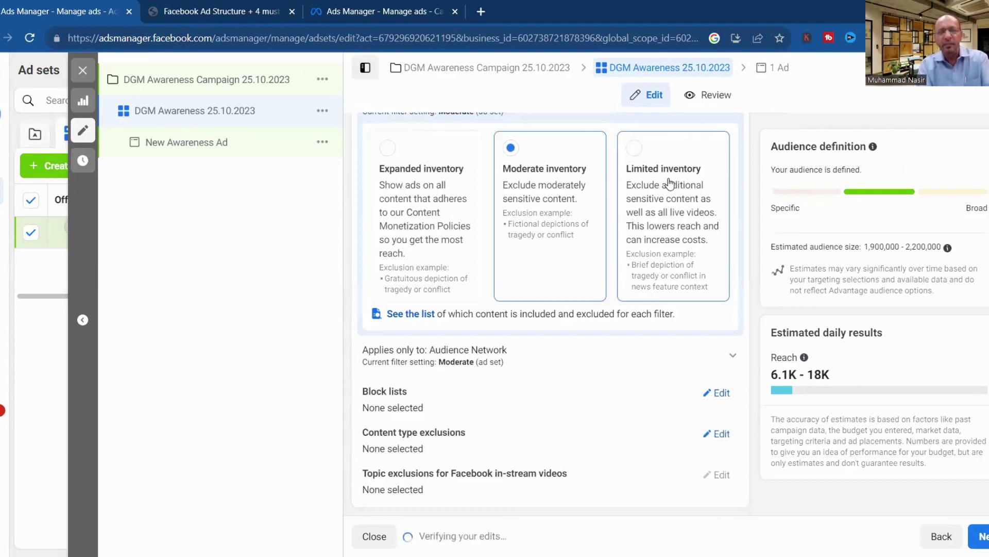
left_click(552, 192)
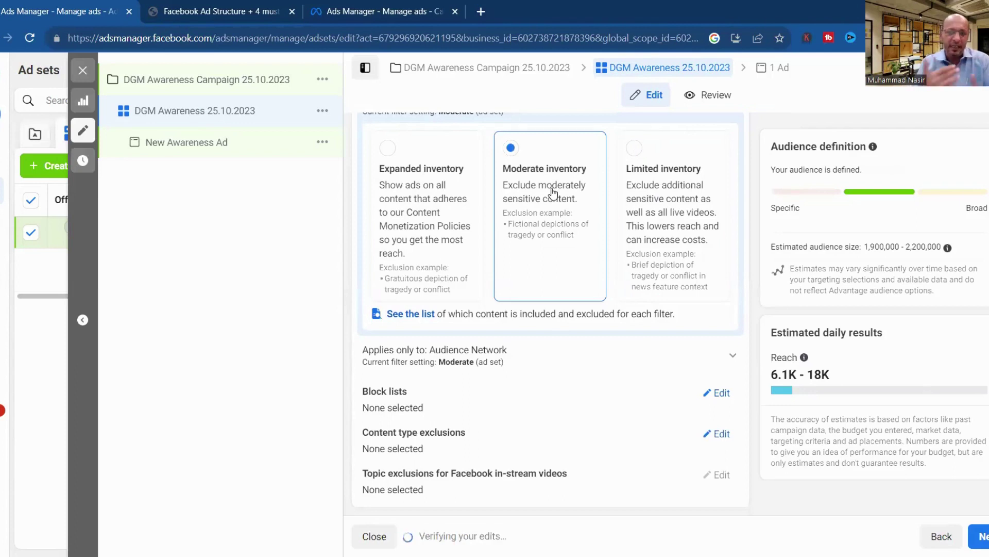
left_click(426, 192)
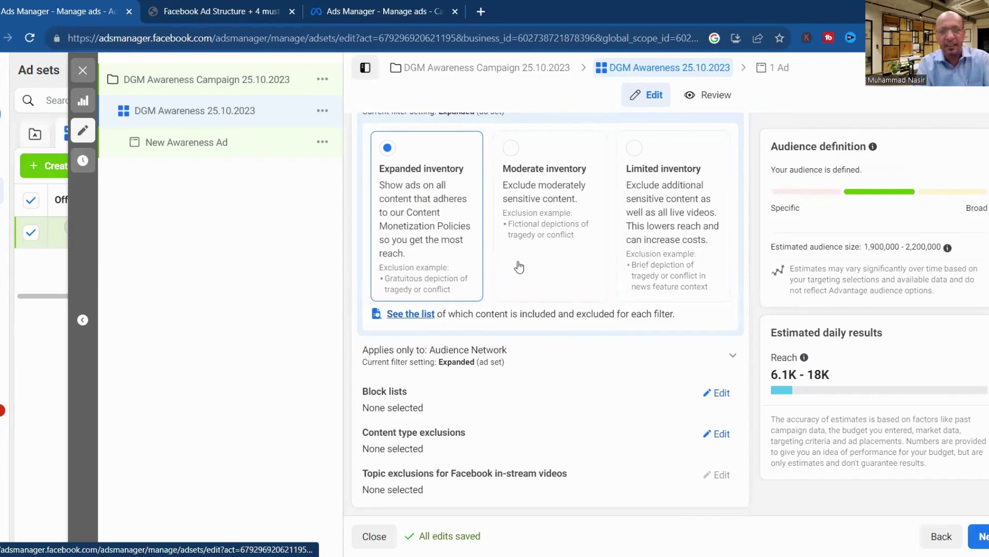
Set the inventory filter for Facebook in-stream videos, Ads on Facebook Reels and Ads on Instagram Reels to Moderate inventory.
left_click(537, 239)
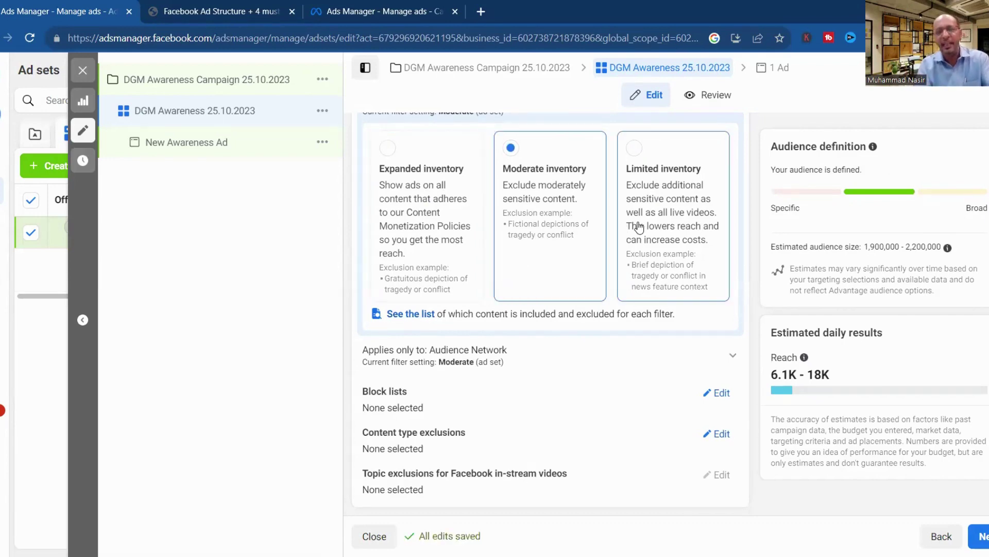
scroll(587, 287, "up", 10)
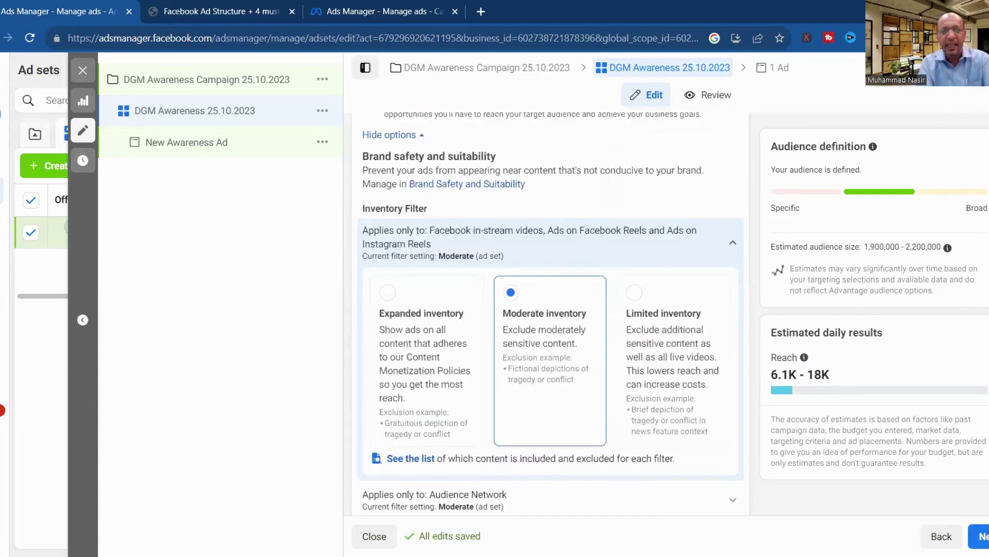
scroll(588, 287, "down", 3)
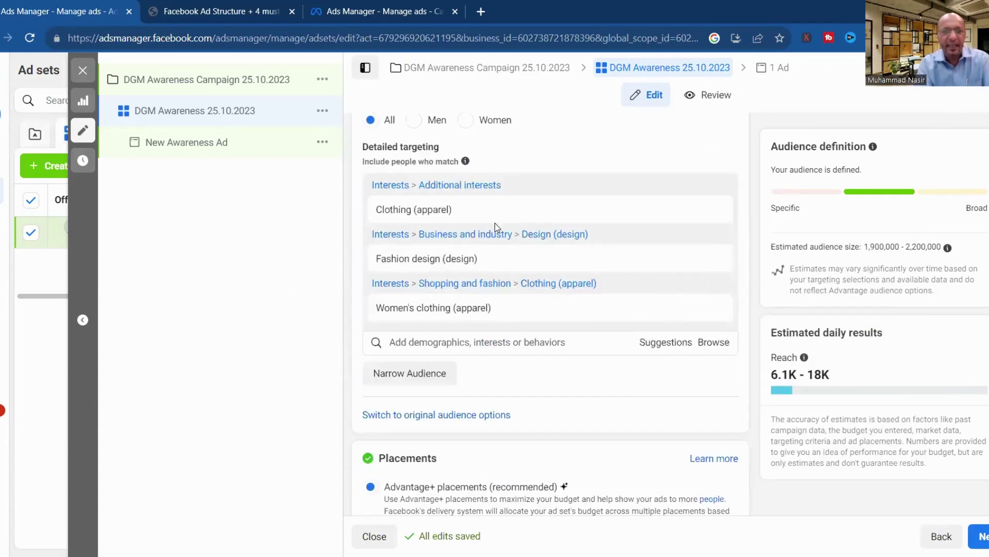
scroll(567, 257, "down", 10)
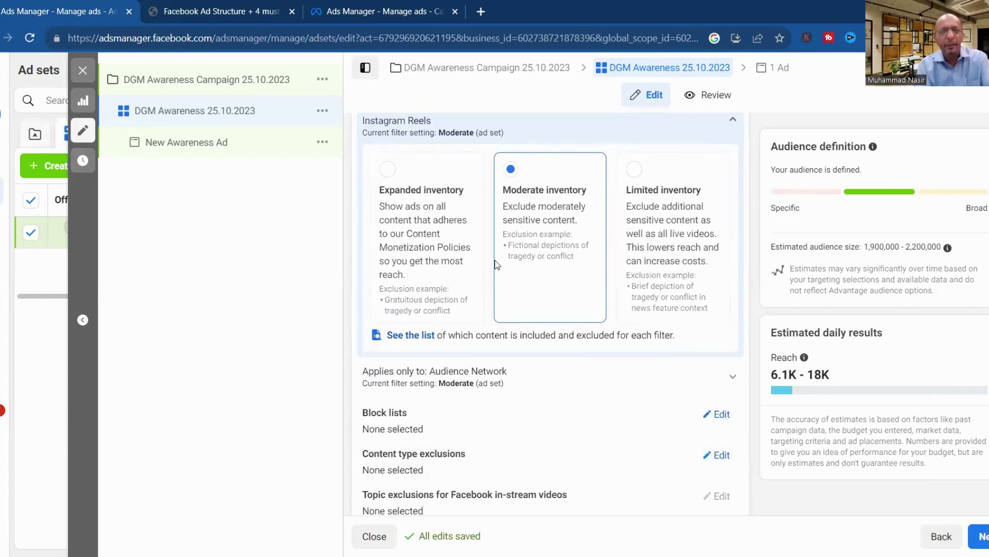
left_click(414, 225)
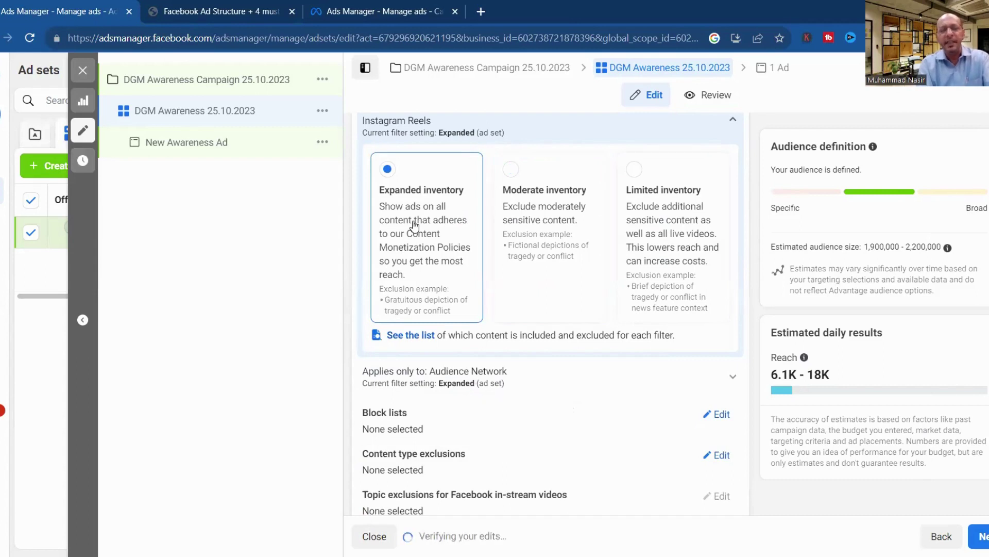
left_click(663, 223)
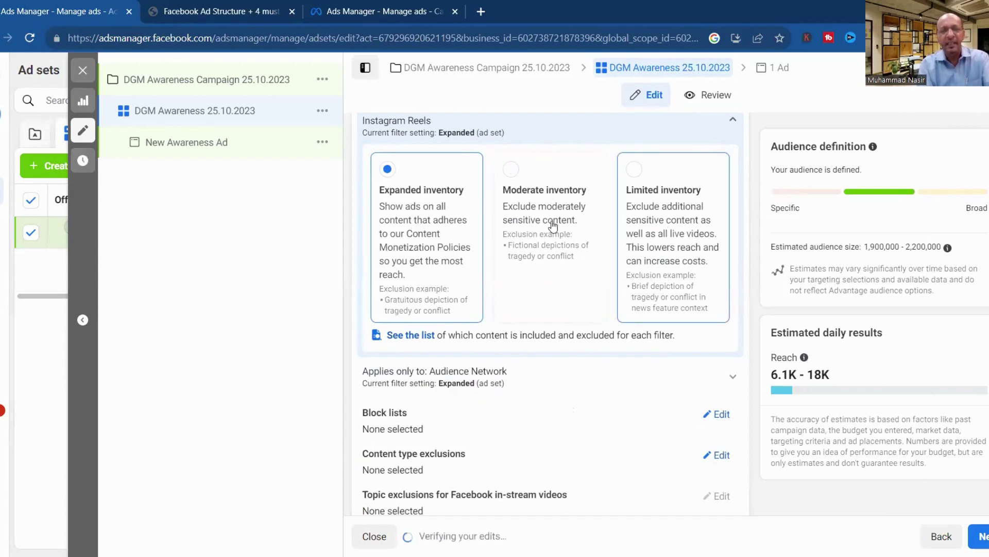
left_click(552, 225)
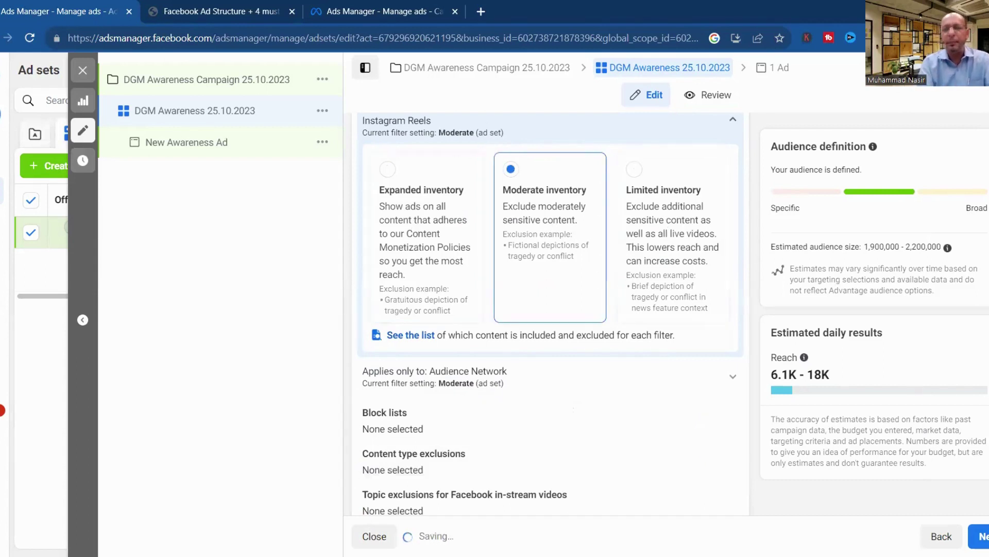
Expand the Audience Network inventory filter and review it along with the placements, block lists, and content type and topic exclusions.
scroll(550, 313, "down", 1)
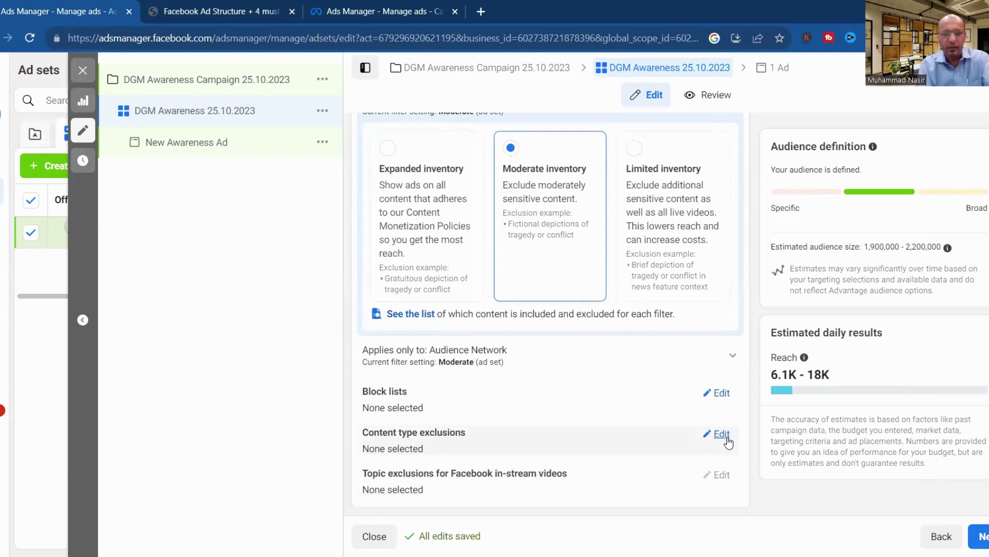
scroll(550, 314, "up", 2)
scroll(550, 315, "down", 2)
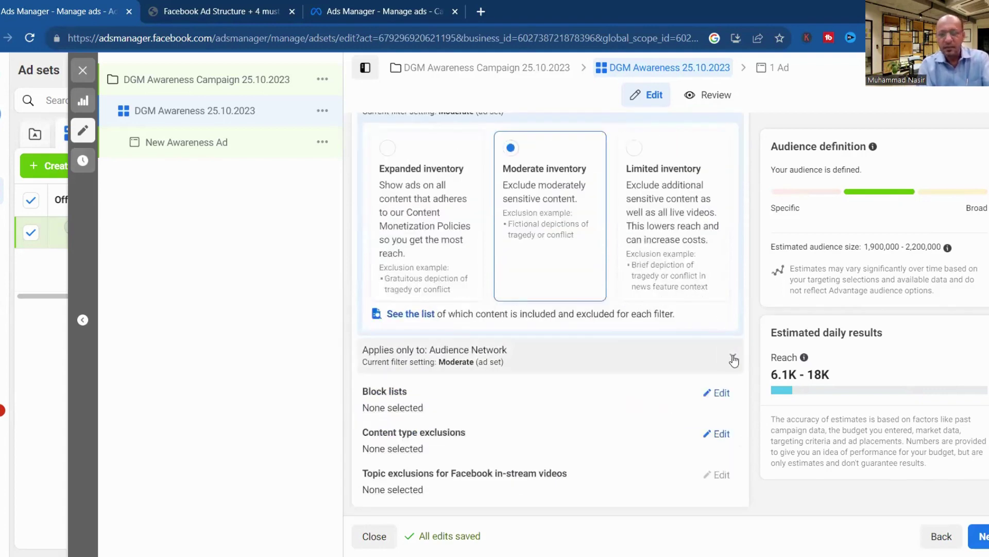
left_click(733, 357)
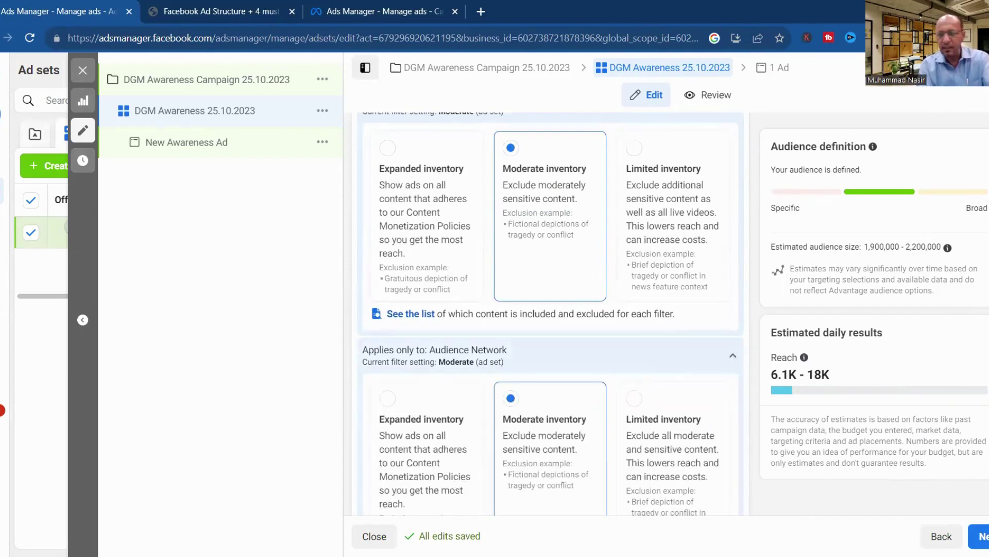
scroll(551, 309, "down", 4)
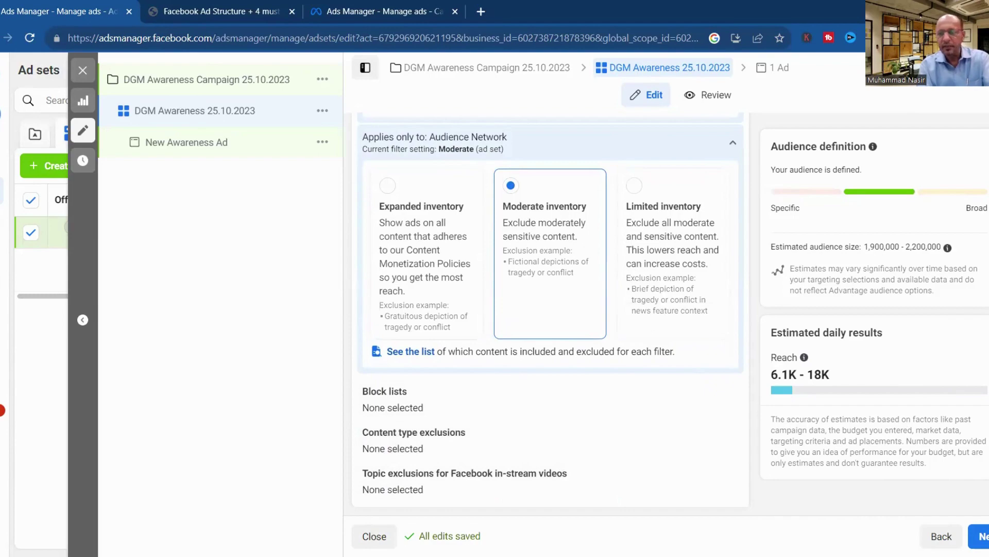
scroll(551, 309, "up", 12)
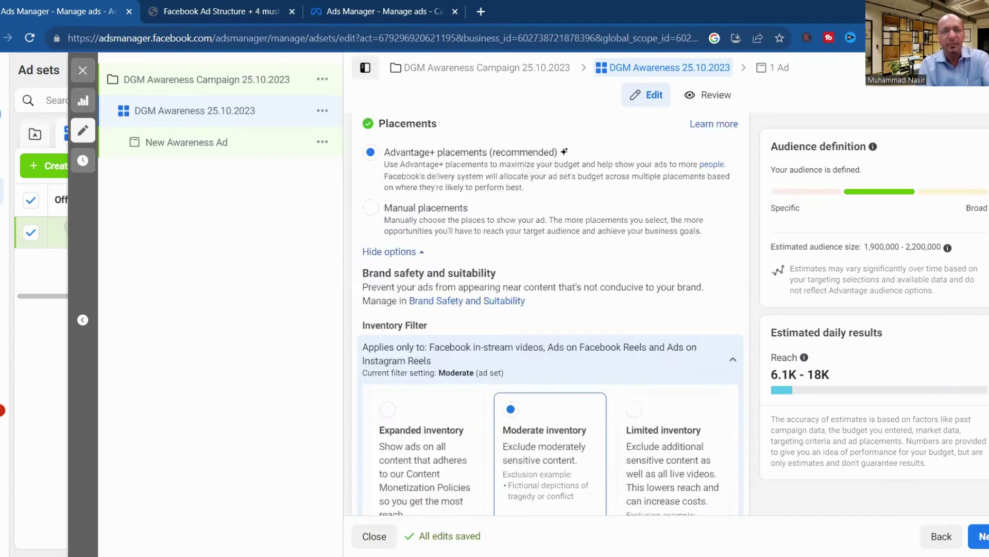
scroll(551, 309, "down", 8)
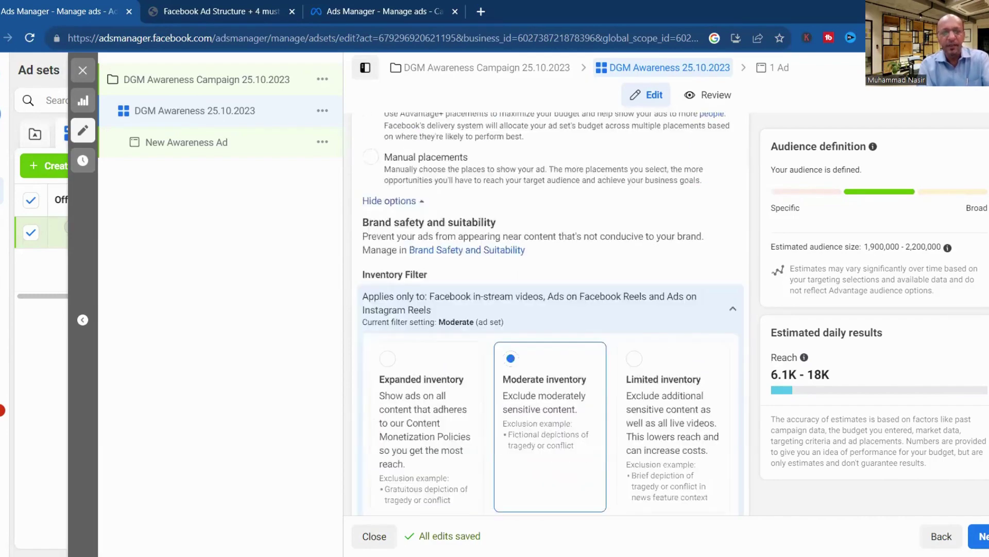
scroll(550, 309, "up", 4)
scroll(551, 309, "down", 8)
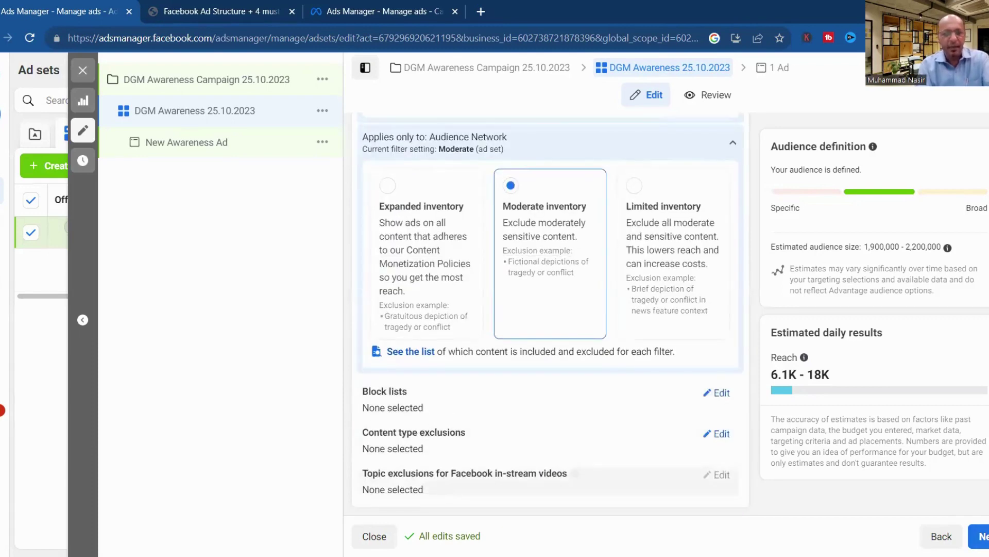
Continue to the ad level and rename the ad as Dgm Awareness Ad 25.10.20023.
left_click(982, 536)
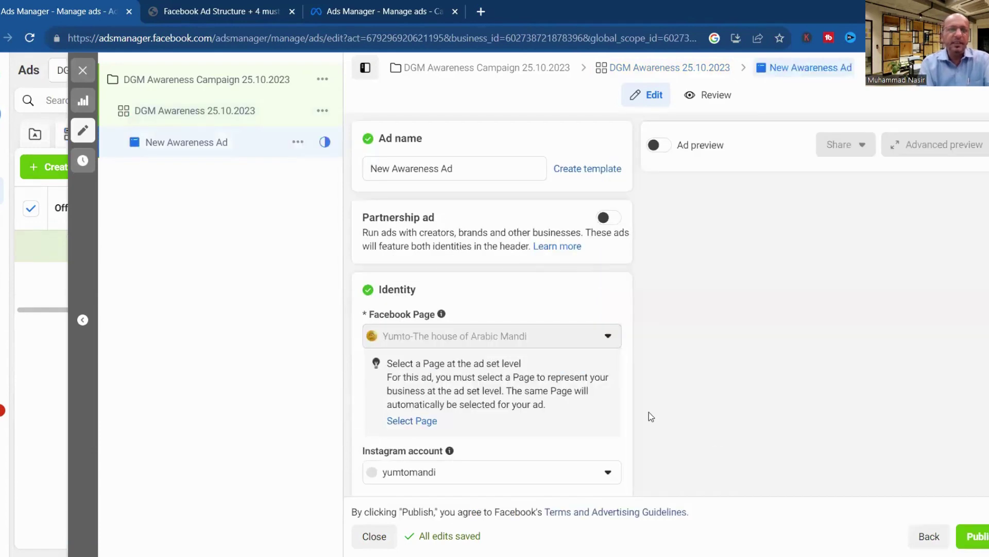
double_click(389, 169)
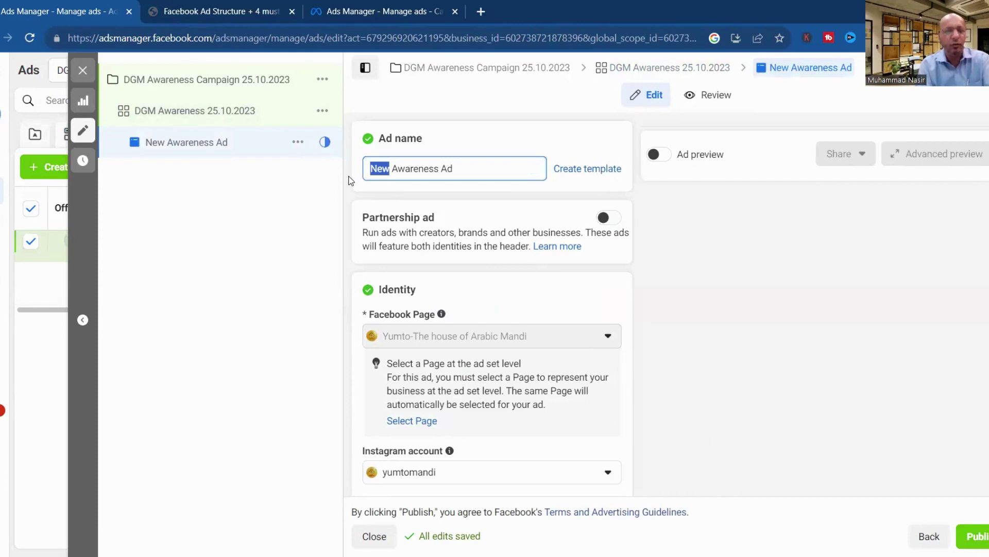
type("Dgm")
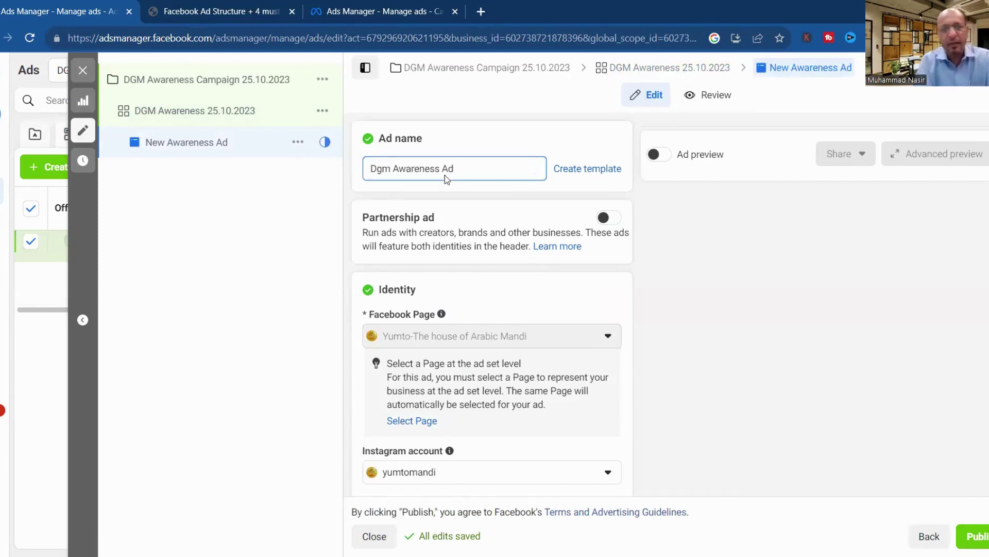
type(" Awareness Ad 2")
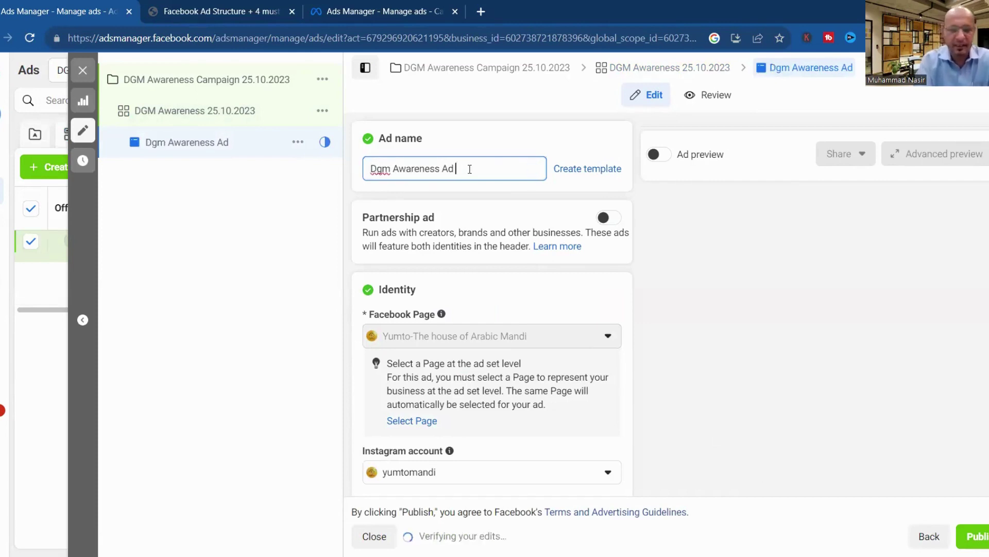
type("5.10")
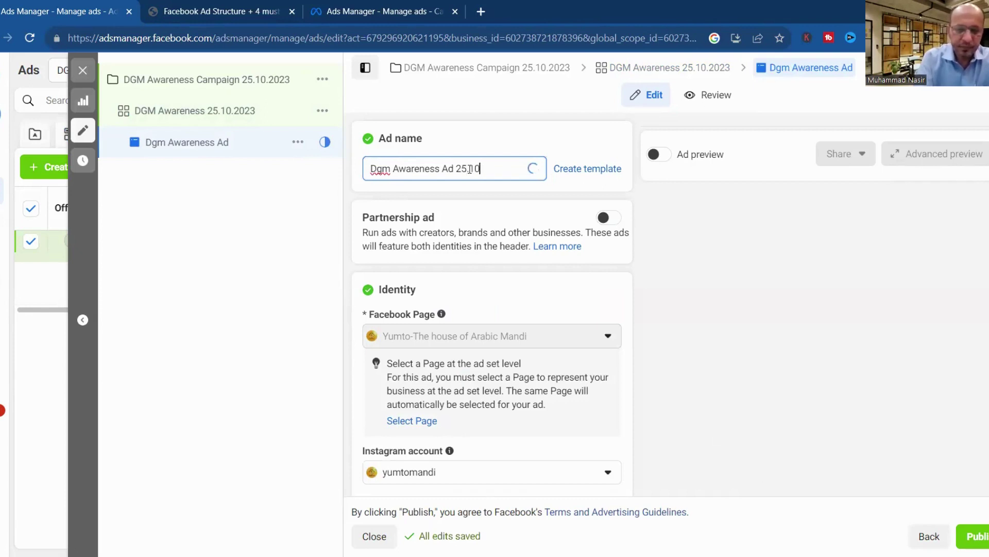
type(".20023")
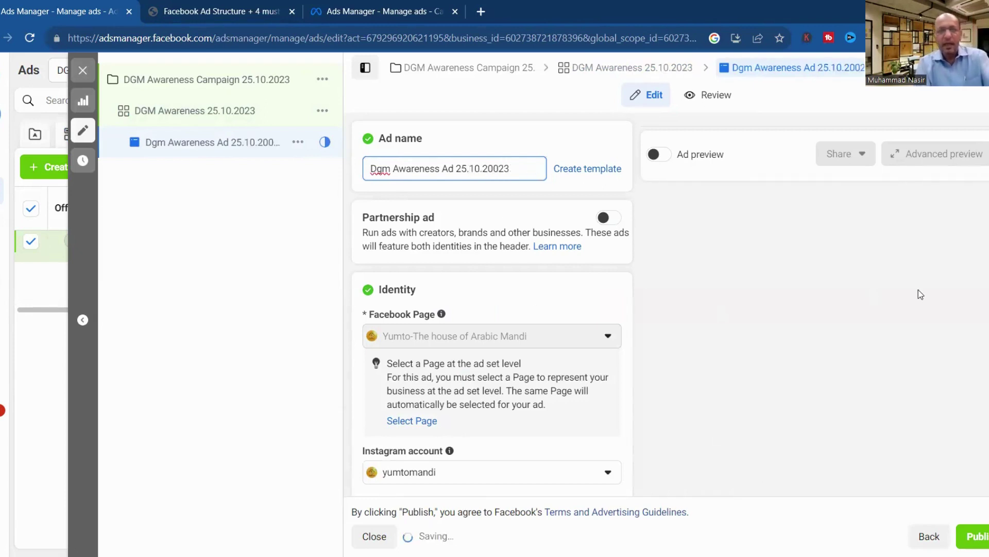
Look over the ad's identity section with its Facebook Page and Instagram account, and the start of the ad setup.
scroll(412, 227, "down", 3)
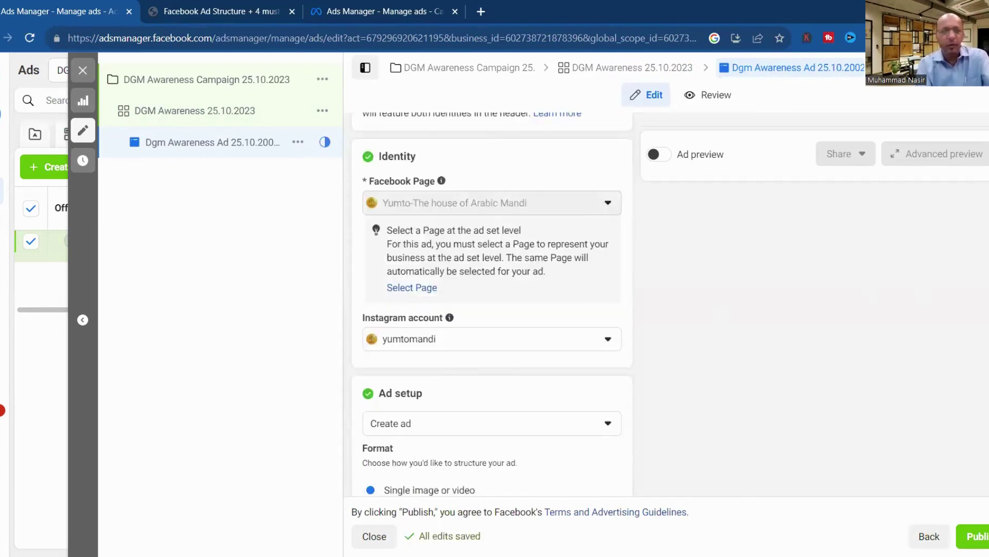
scroll(413, 227, "up", 2)
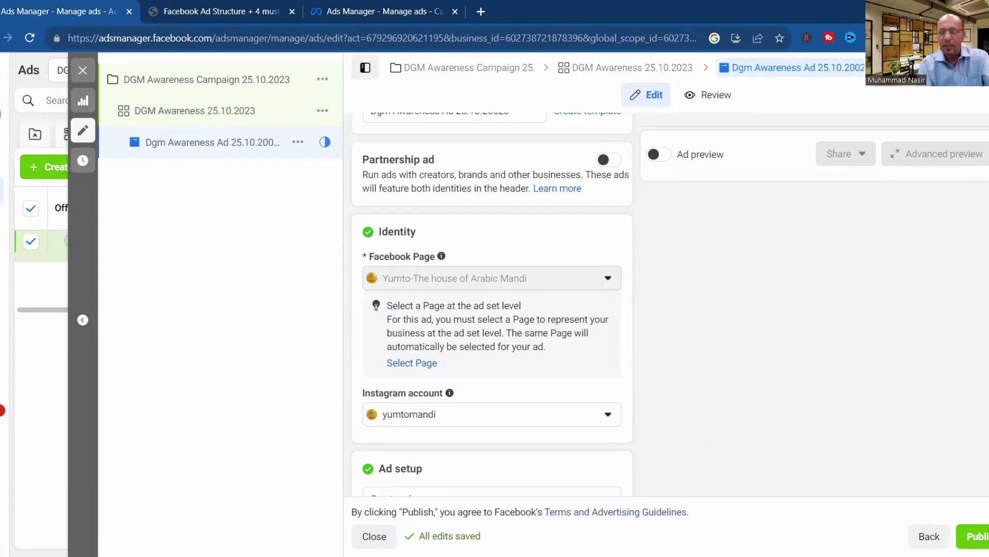
scroll(515, 183, "down", 1)
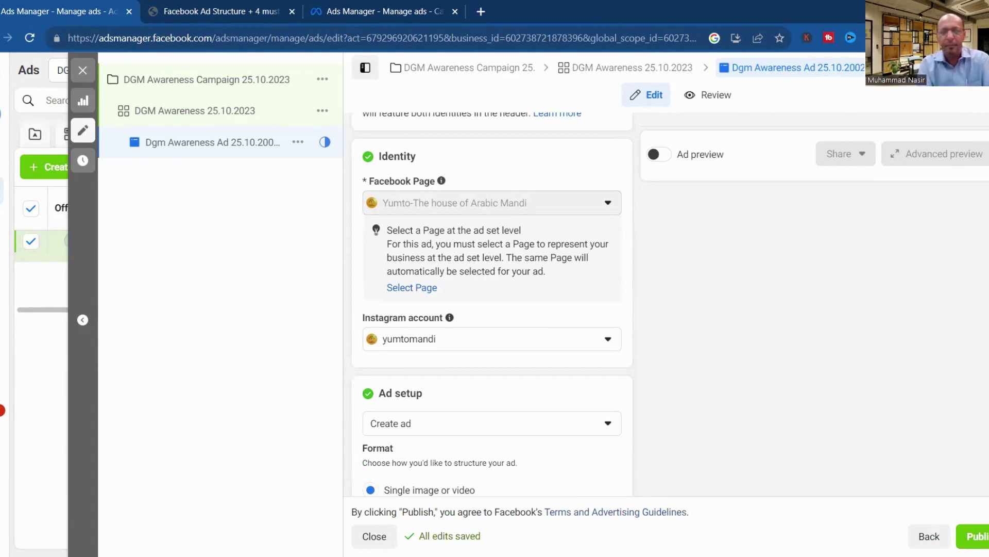
Keep the ad setup on Create ad and choose the Single image or video format.
scroll(492, 304, "down", 3)
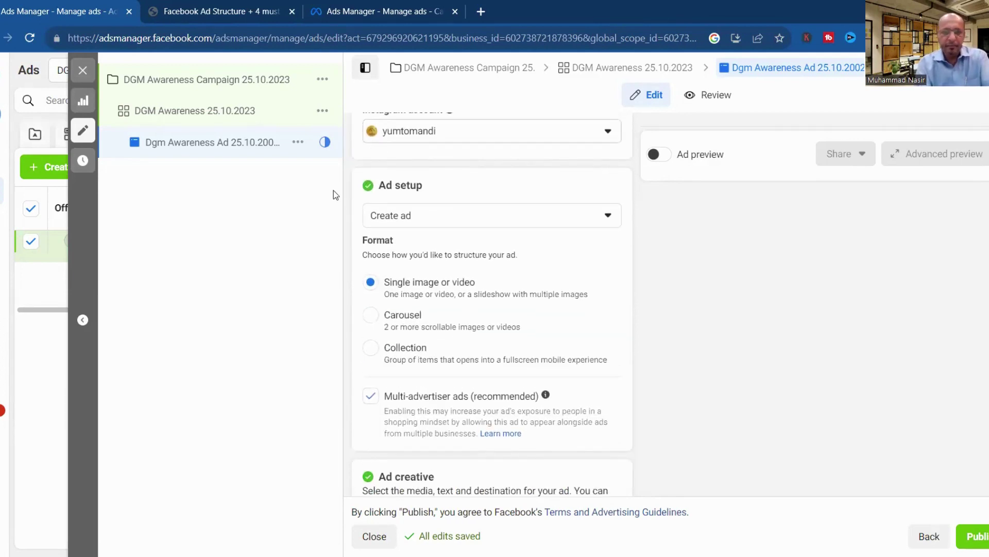
left_click(406, 226)
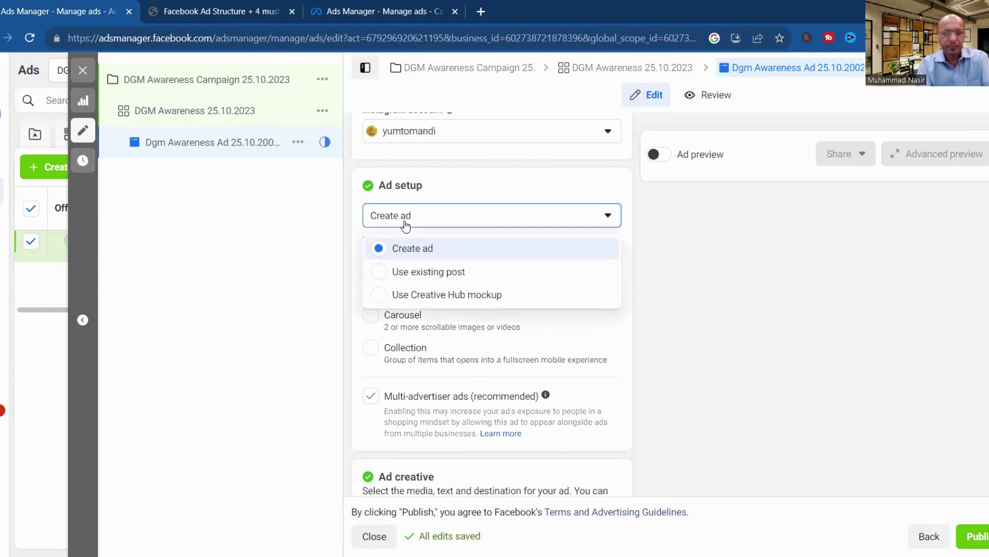
left_click(406, 226)
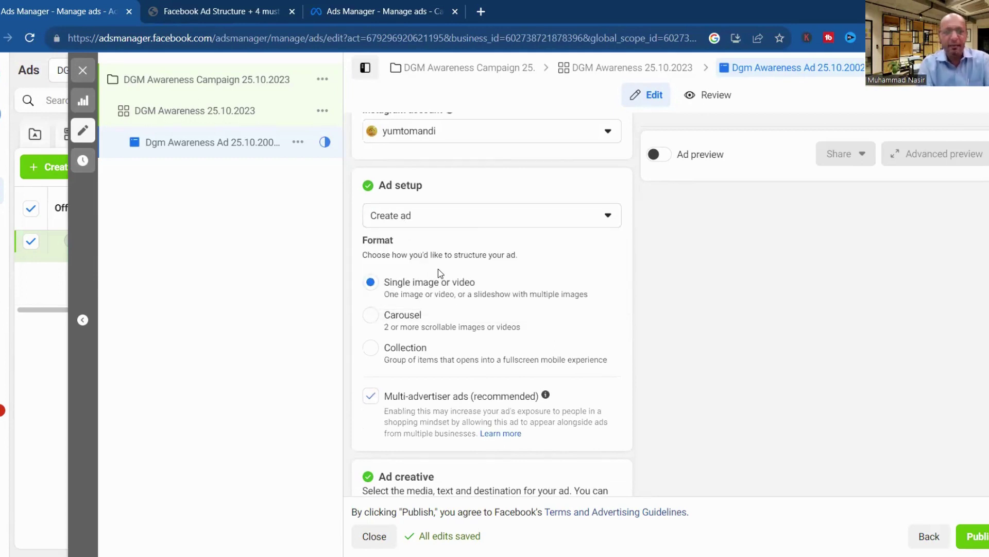
left_click_drag(471, 228, 445, 299)
left_click(445, 299)
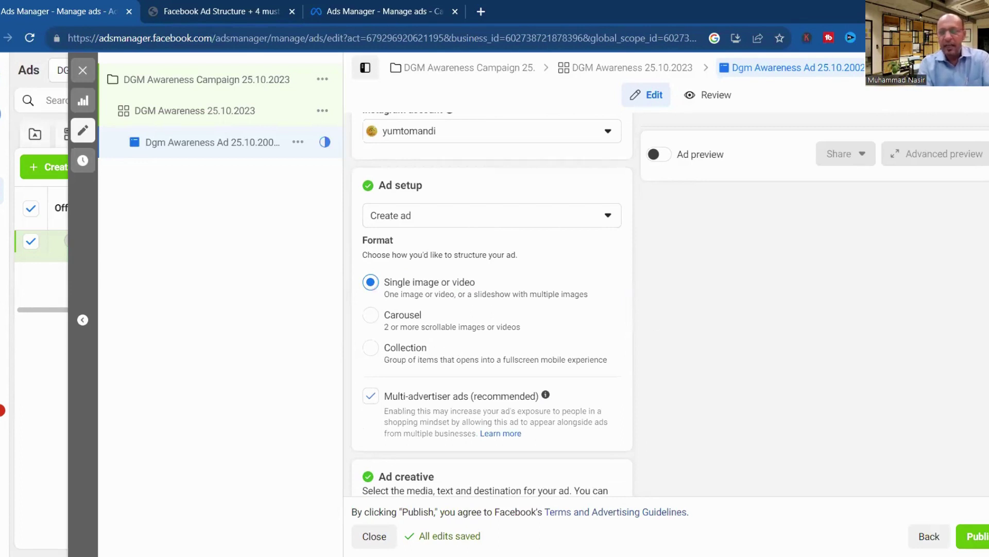
Look over the ad setup and ad creative sections, and open the image picker for the ad's media.
scroll(374, 281, "down", 2)
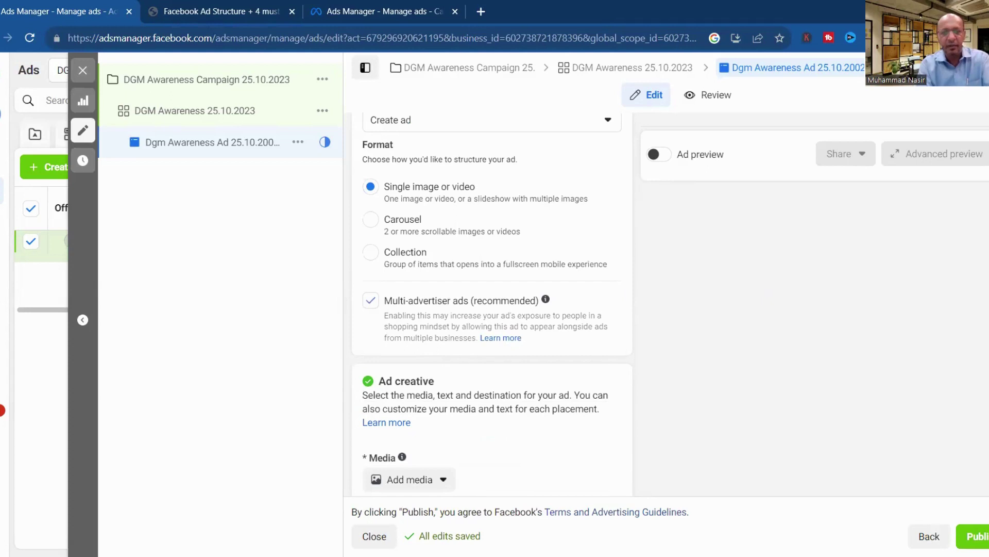
scroll(492, 305, "up", 1)
scroll(492, 304, "down", 4)
scroll(484, 309, "up", 6)
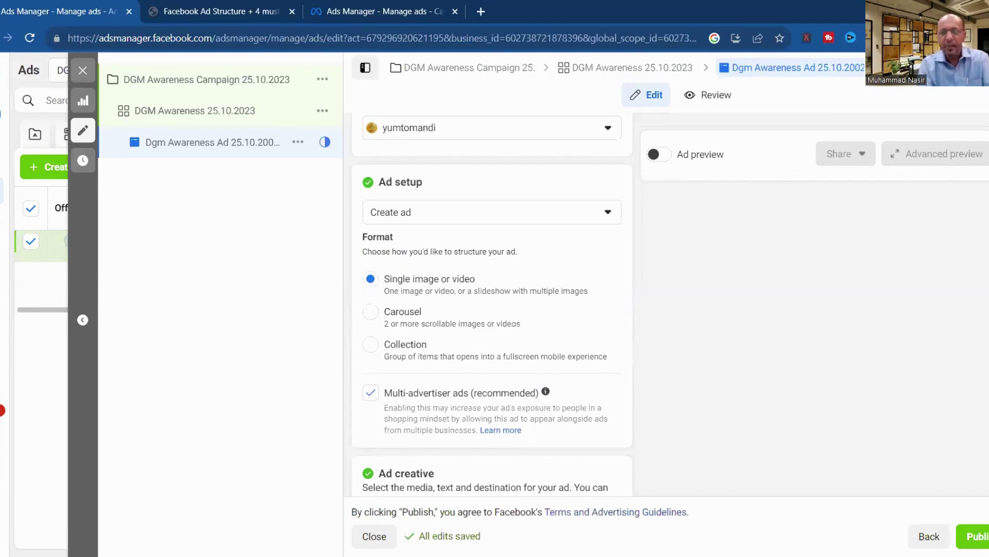
scroll(492, 304, "down", 5)
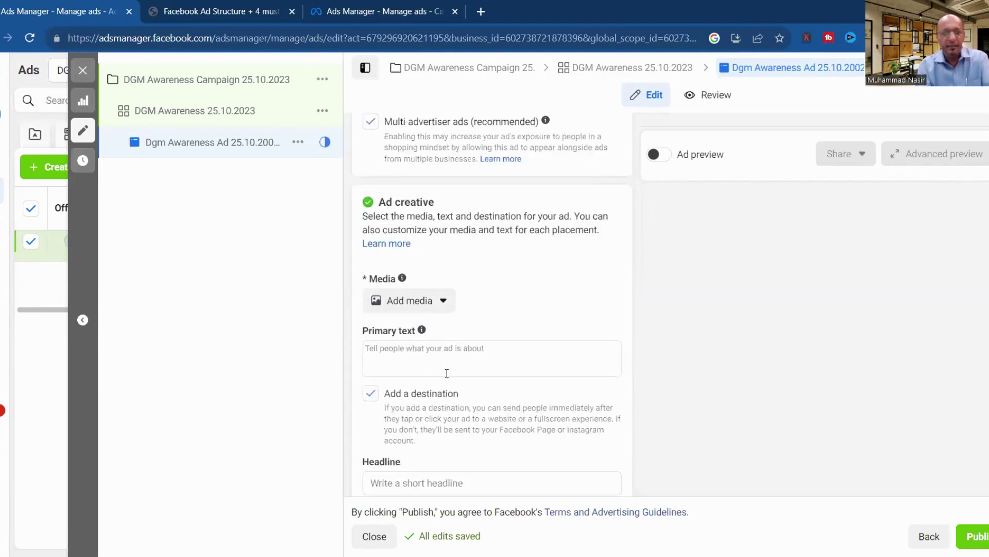
left_click(428, 304)
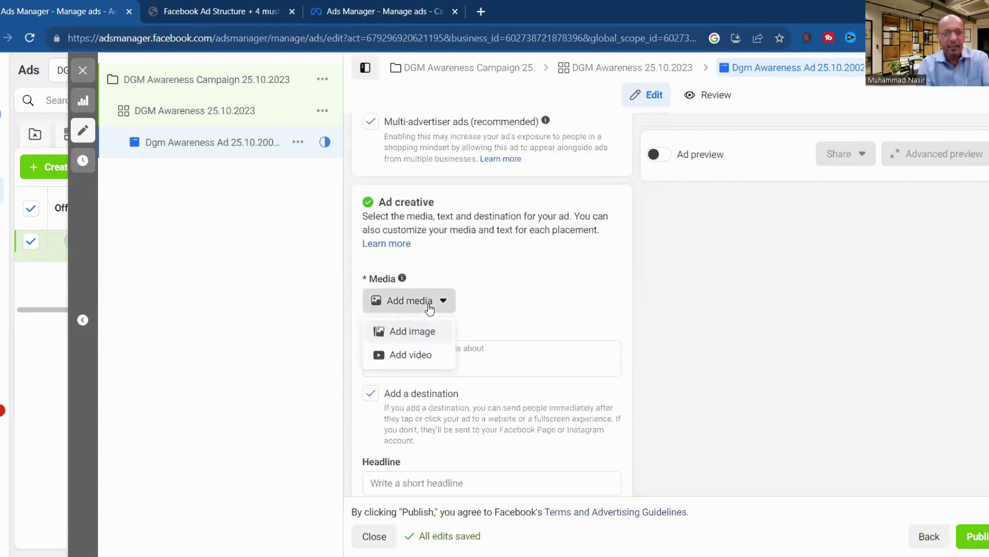
left_click(413, 329)
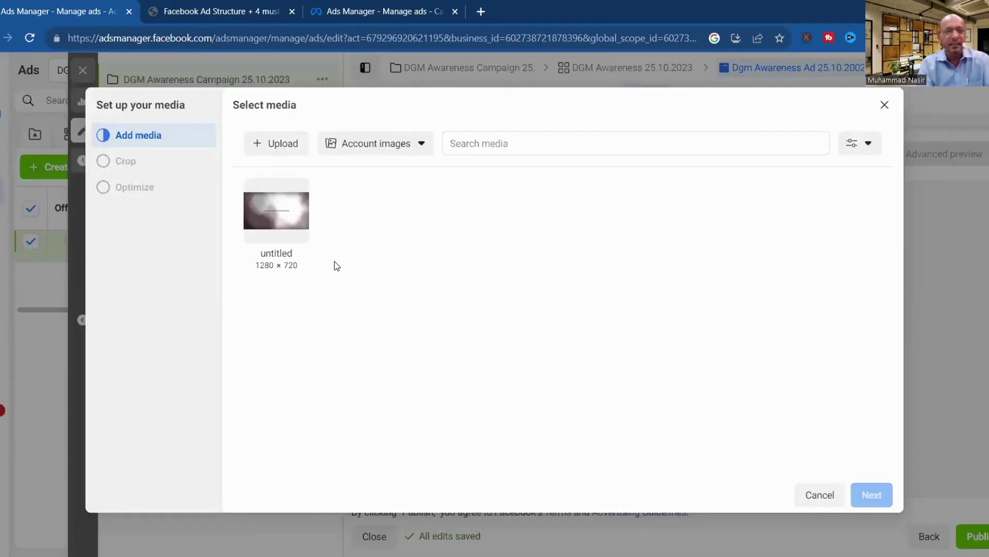
Start uploading an image from the computer and browse to the Yumto folder in Pictures.
left_click(274, 154)
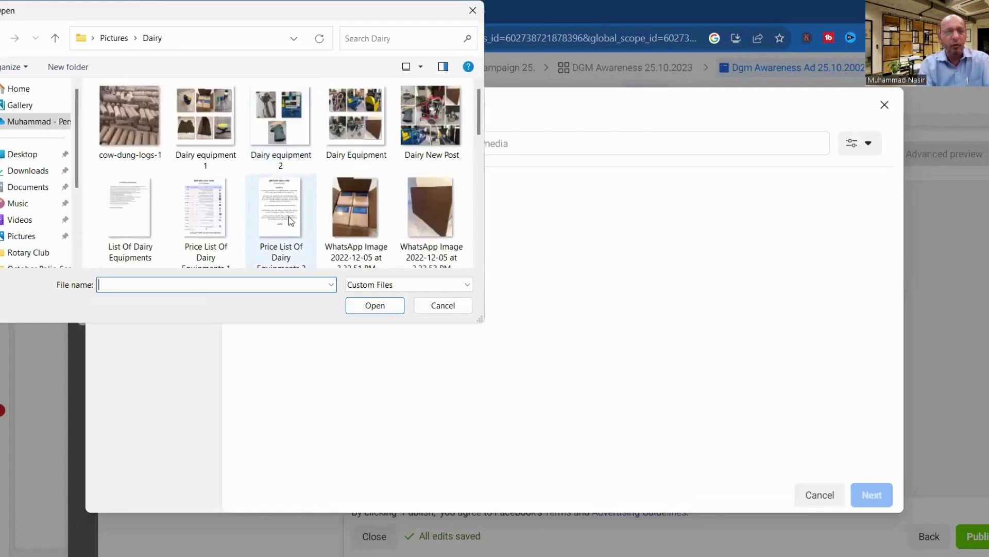
left_click(23, 237)
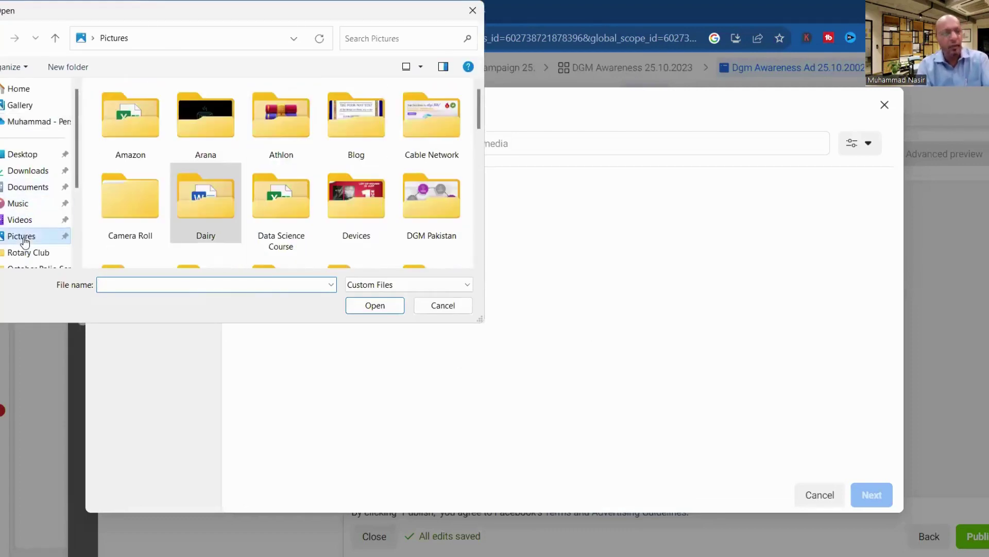
left_click(362, 208)
key("y")
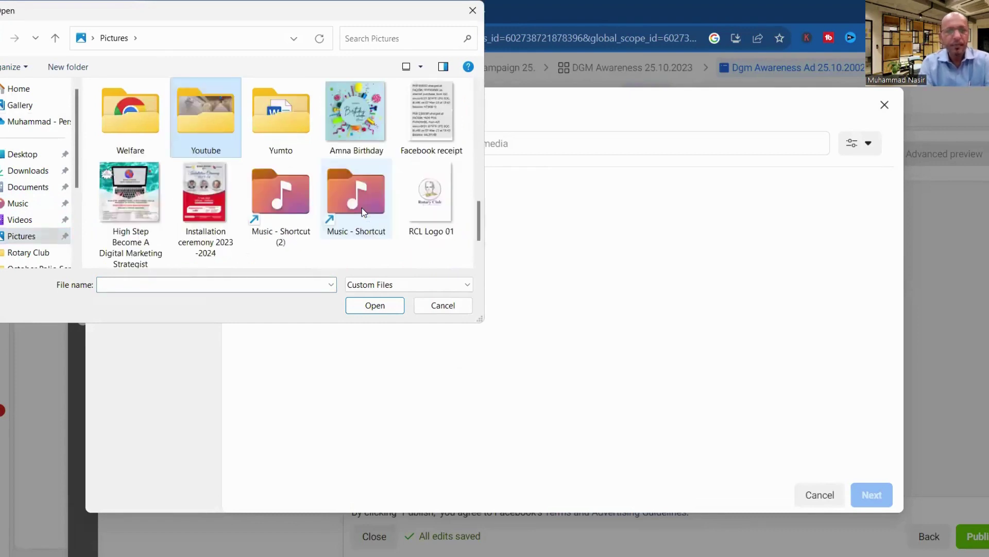
left_click(277, 116)
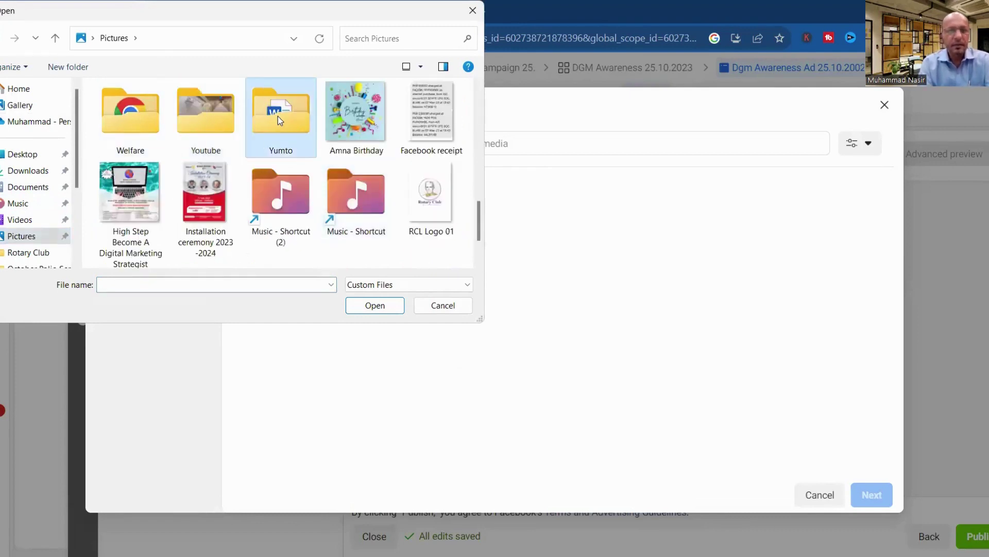
double_click(278, 116)
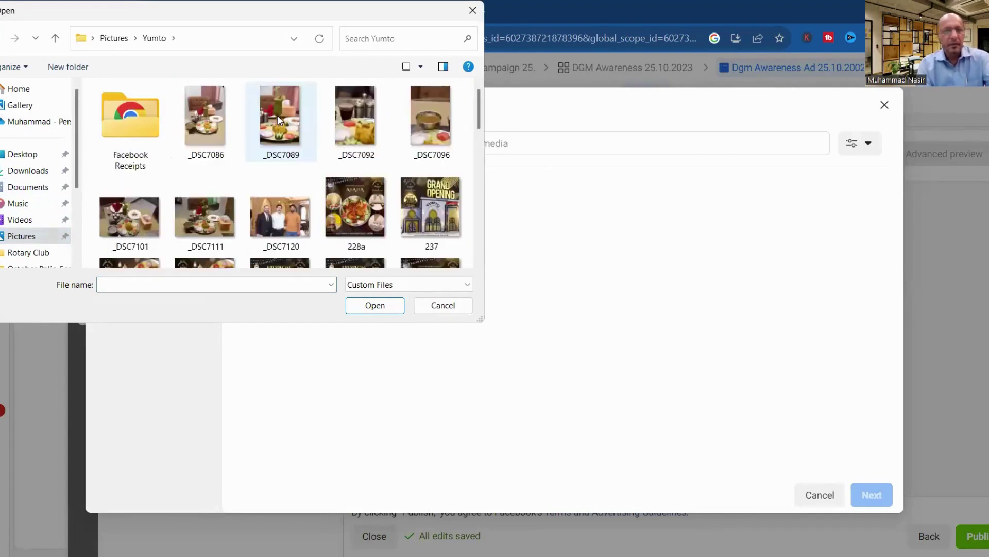
Upload the image ezgif-frame-065 as the ad's media and continue to the crop stage.
left_click(478, 265)
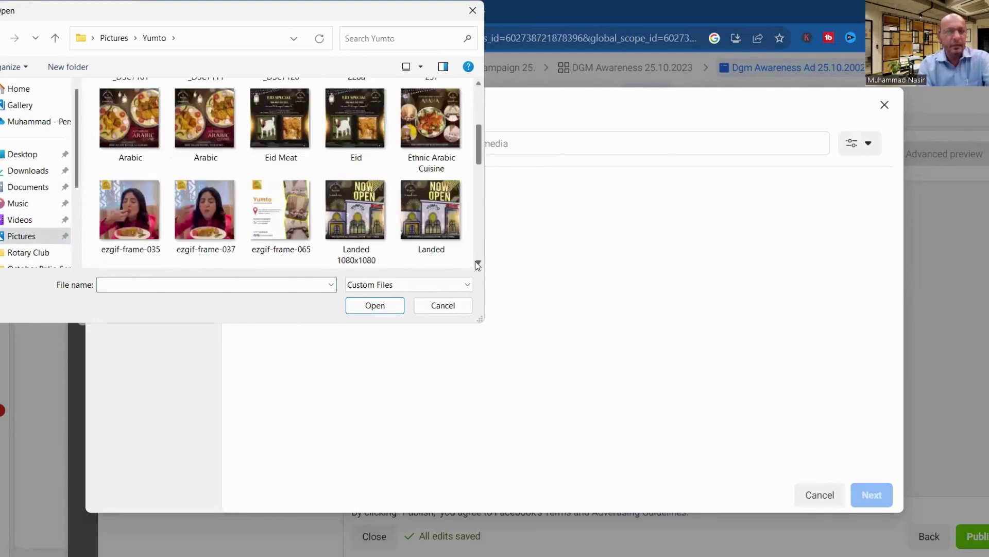
left_click(277, 239)
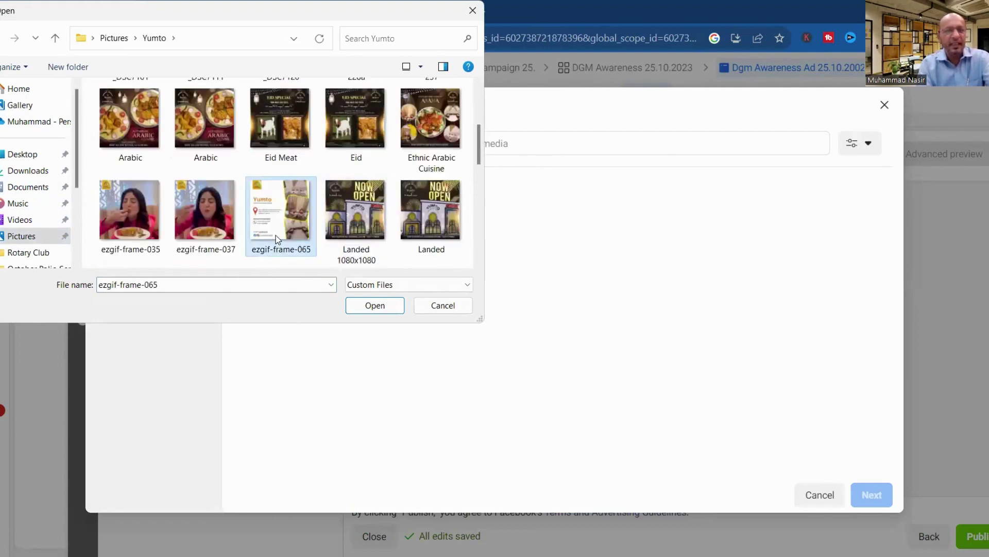
double_click(278, 239)
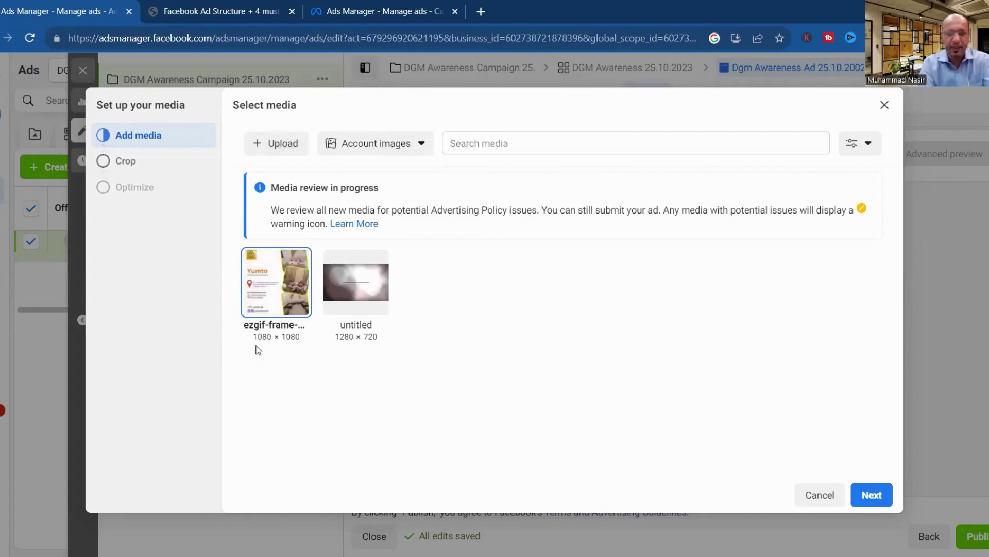
left_click(872, 494)
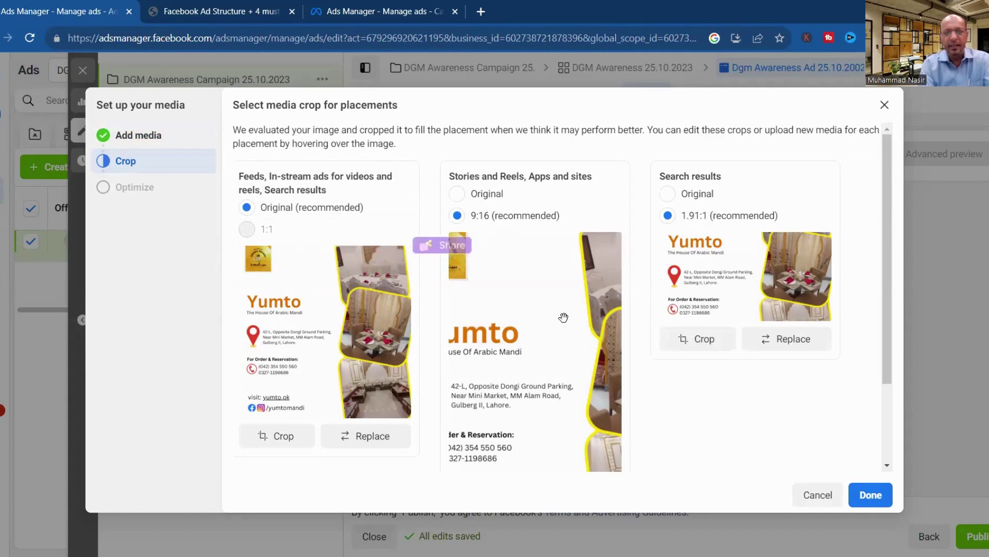
Try the Original crop for the Stories and Reels, Apps and sites placements, and return the choice to 9:16.
left_click(480, 197)
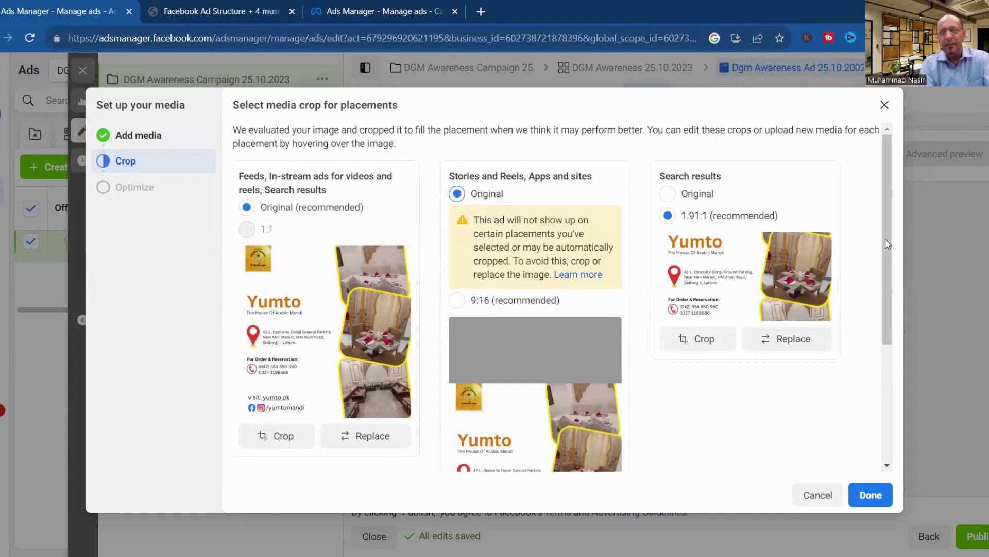
left_click_drag(885, 281, 883, 232)
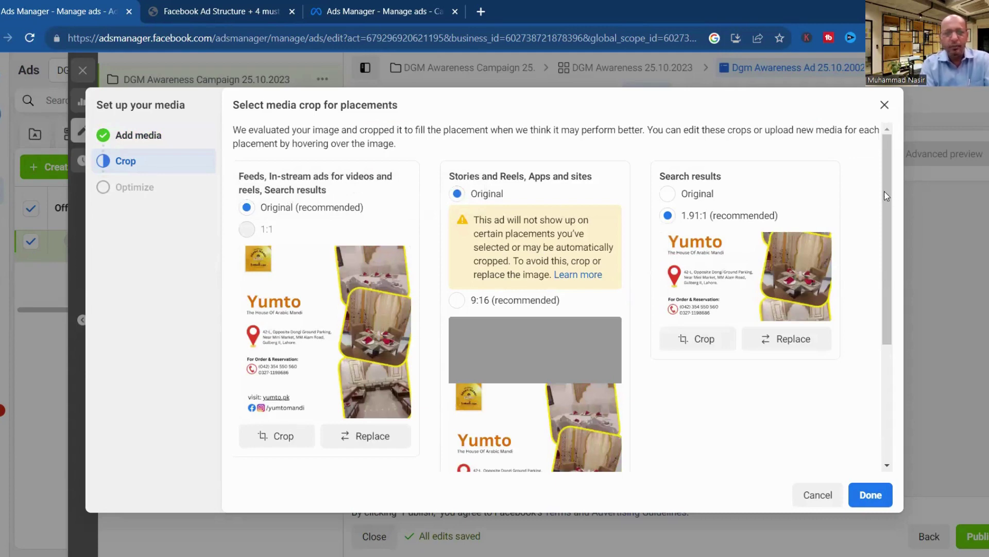
left_click(458, 301)
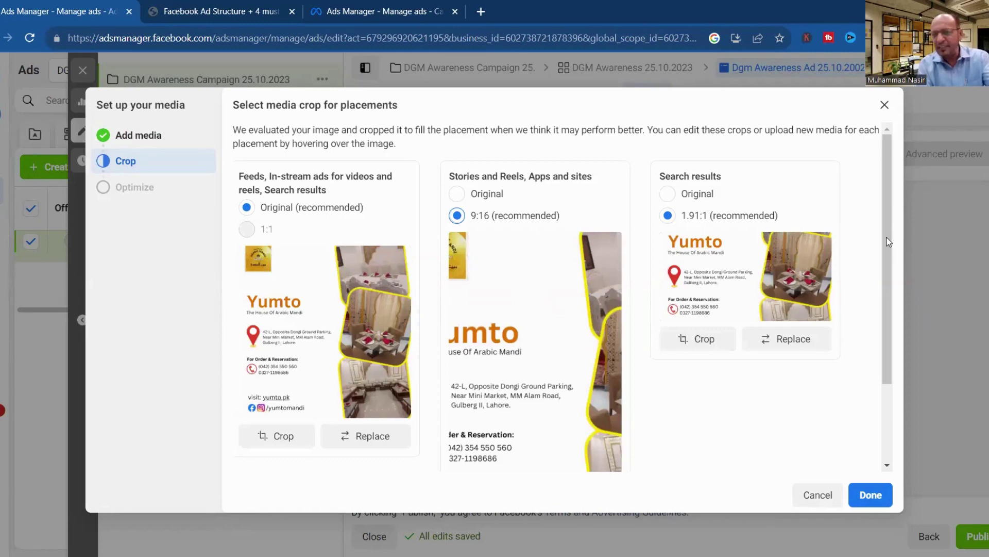
Check the crop area for the Stories and Reels, Apps and sites placements, and open the media replacement for them.
left_click_drag(888, 241, 887, 425)
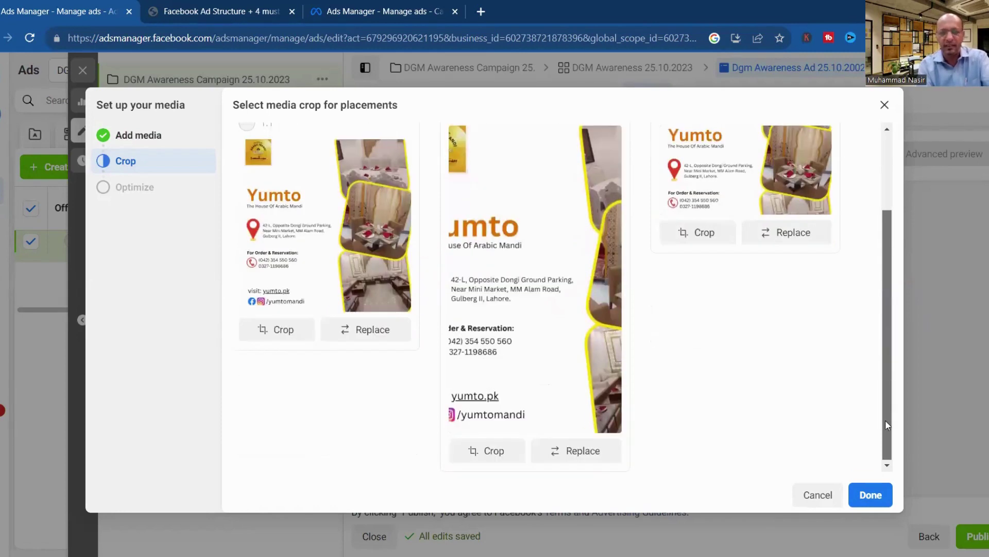
left_click(485, 452)
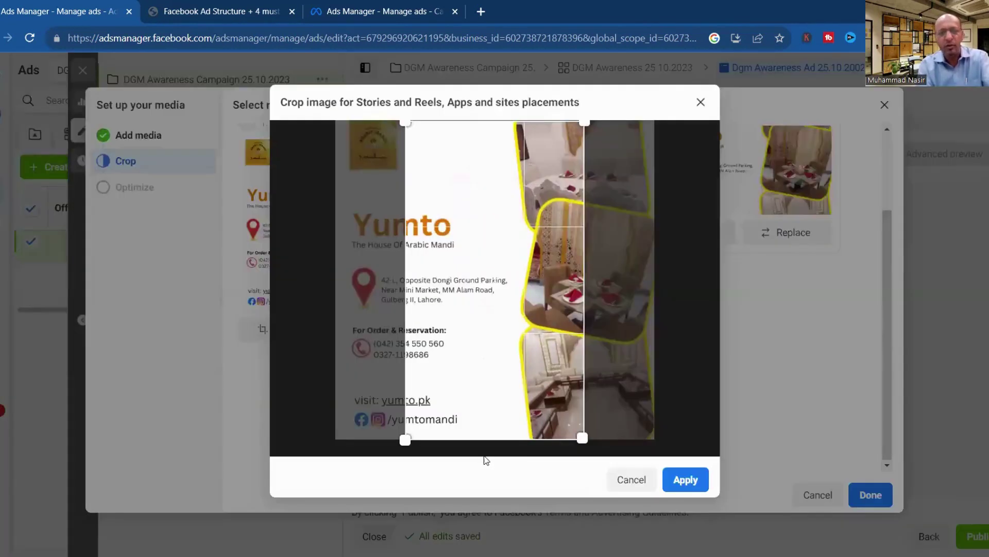
left_click(700, 102)
left_click(585, 453)
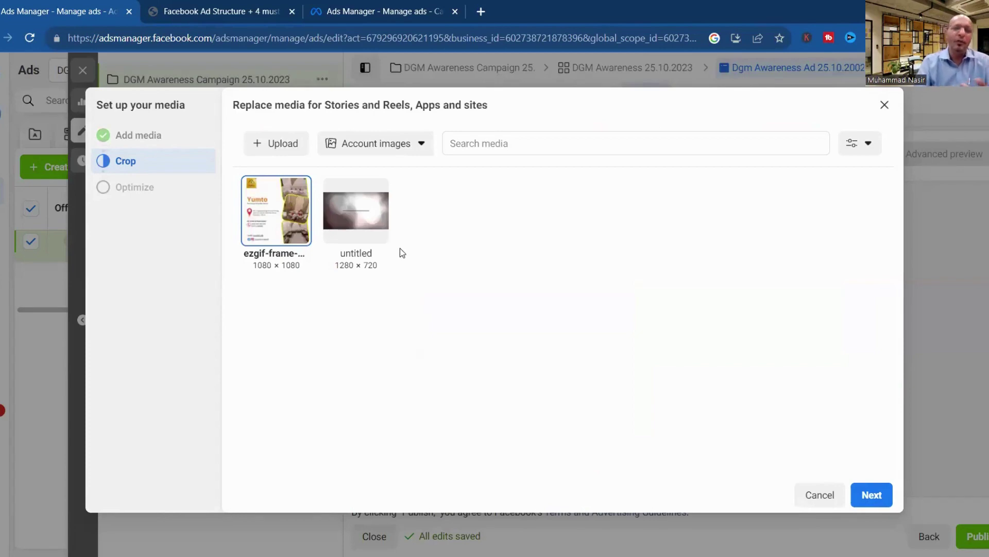
Open canva.com in a new browser tab.
left_click(482, 11)
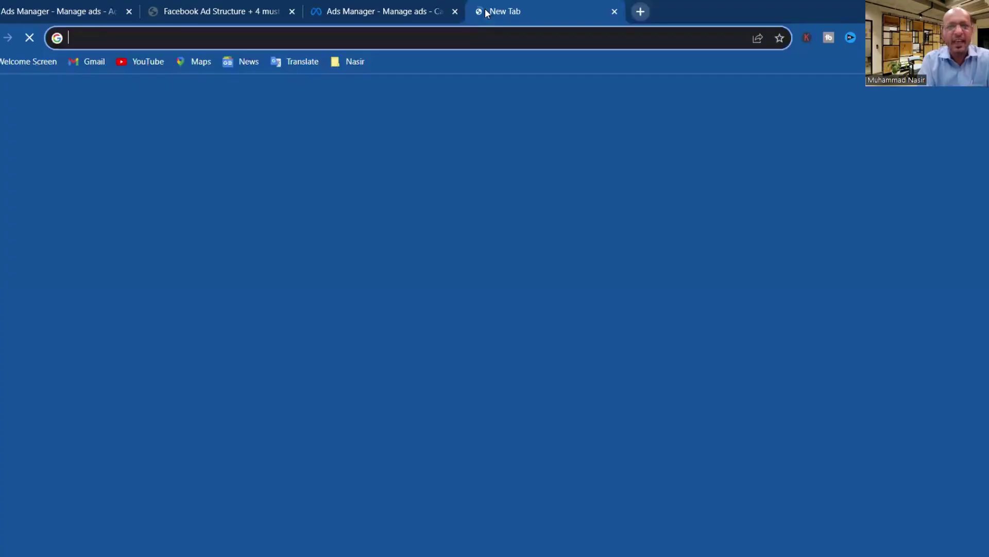
left_click(467, 37)
type("canva.com")
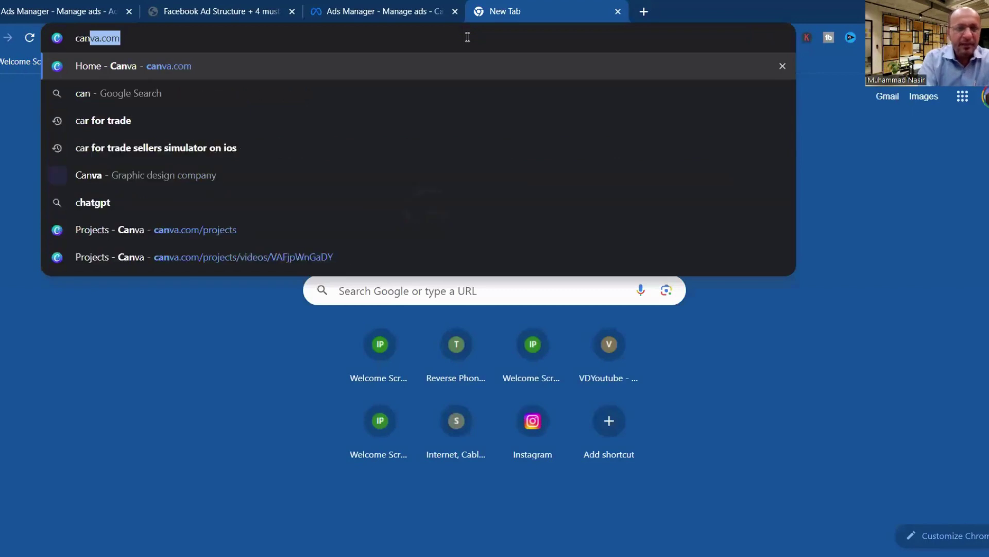
key("Return")
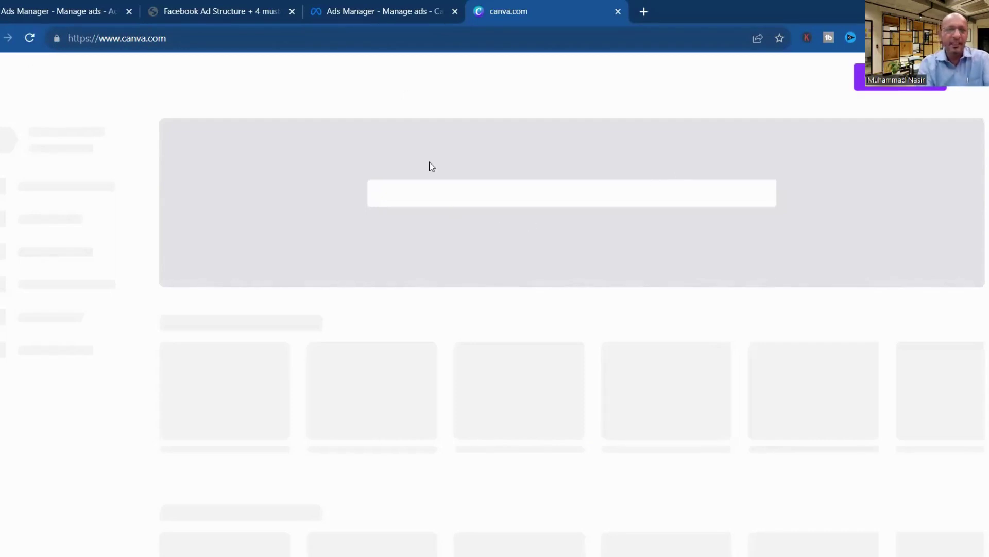
Switch back to the Ads Manager tab with the media replacement for Stories and Reels, Apps and sites.
left_click(336, 14)
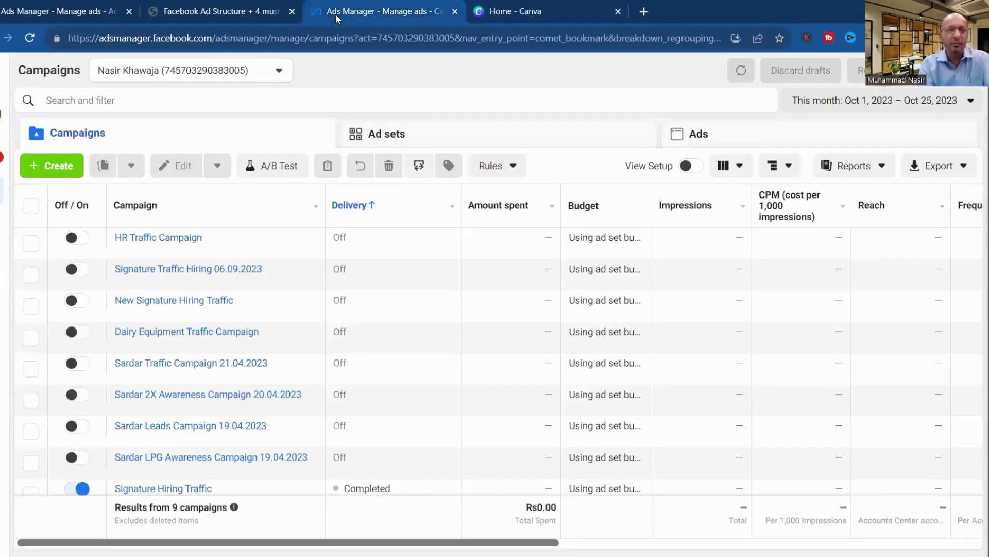
left_click(160, 21)
left_click(57, 17)
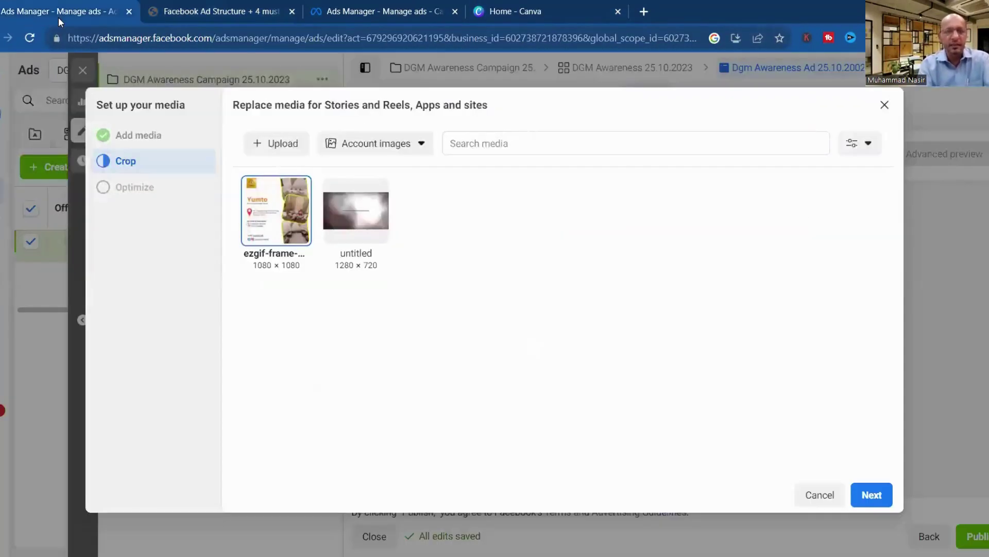
Search Google in a new browser tab for "9:16 is equals in pixels".
left_click(644, 11)
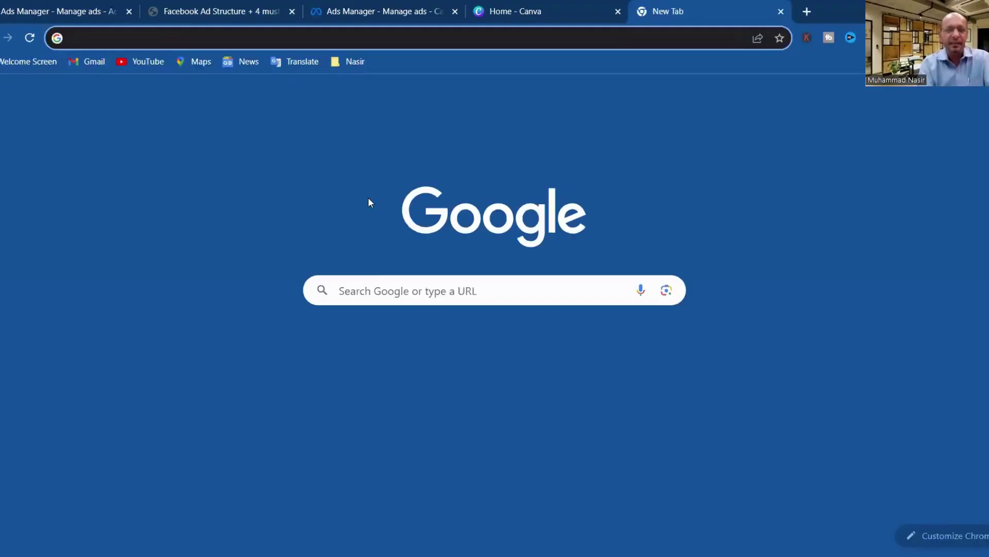
left_click(371, 290)
type("wh")
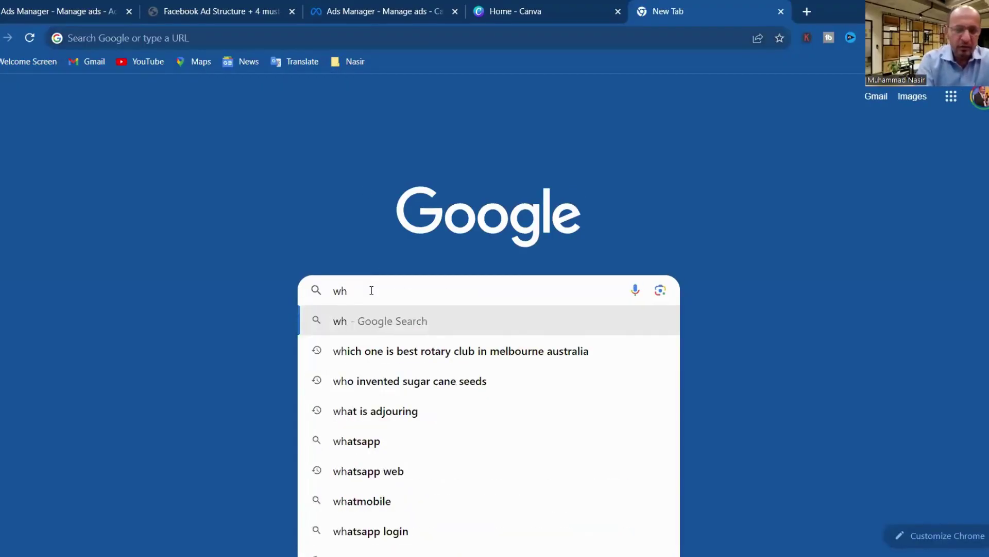
type("at")
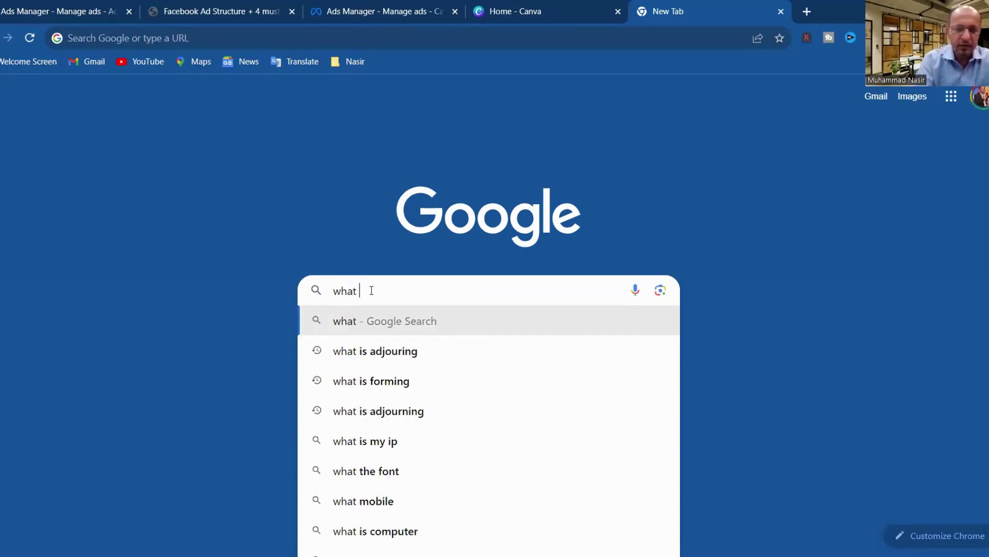
key("BackSpace")
key("BackSpace")
key("BackSpace")
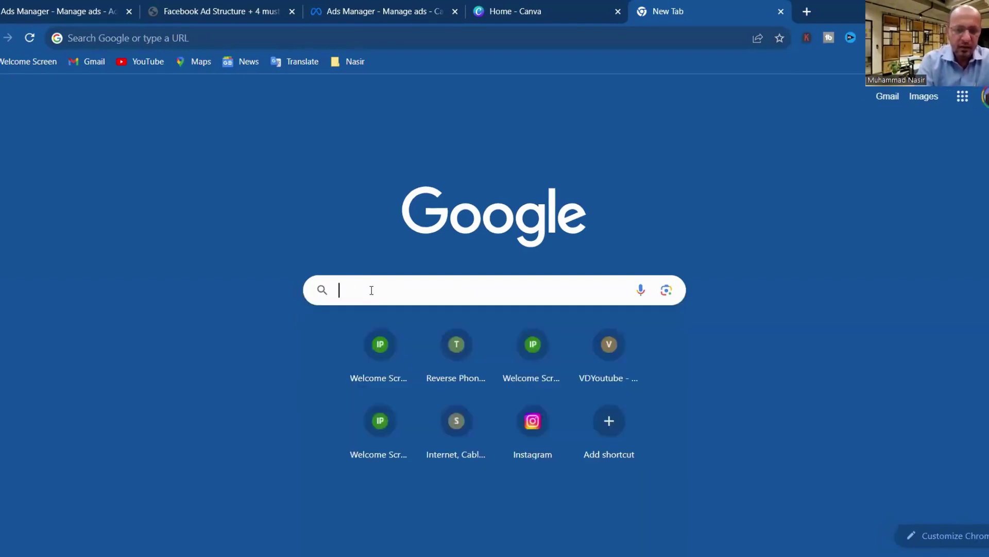
type("9:")
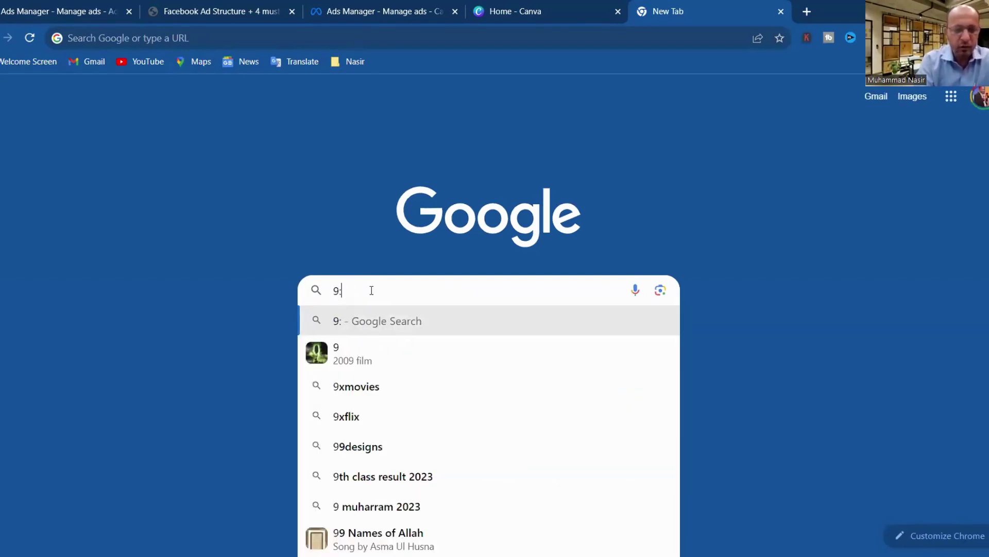
type("16 i")
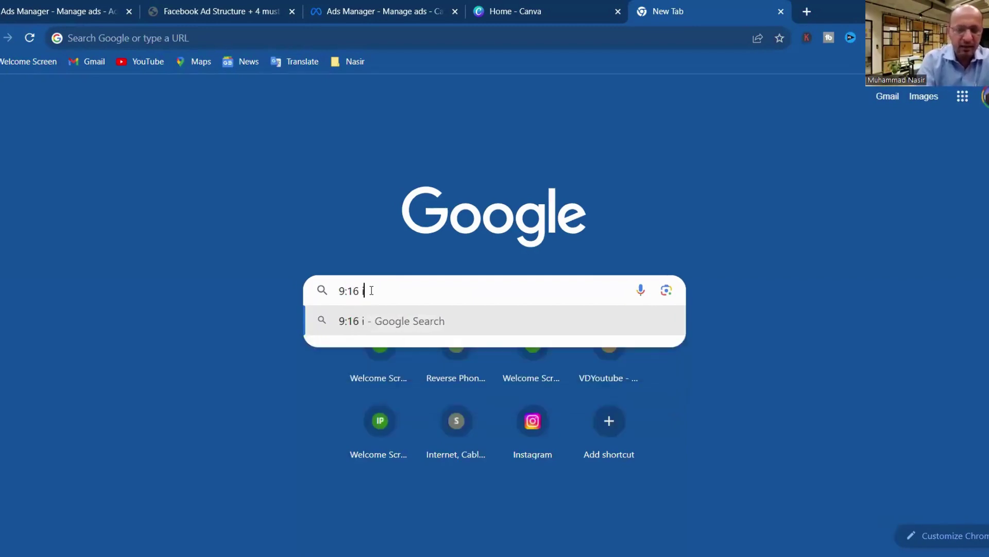
type("s equa")
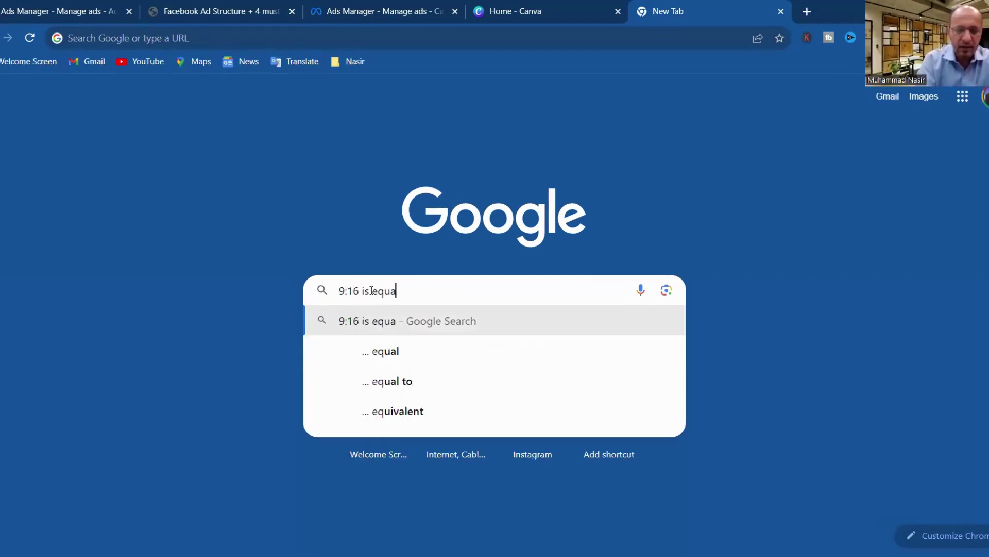
type("ls in pix")
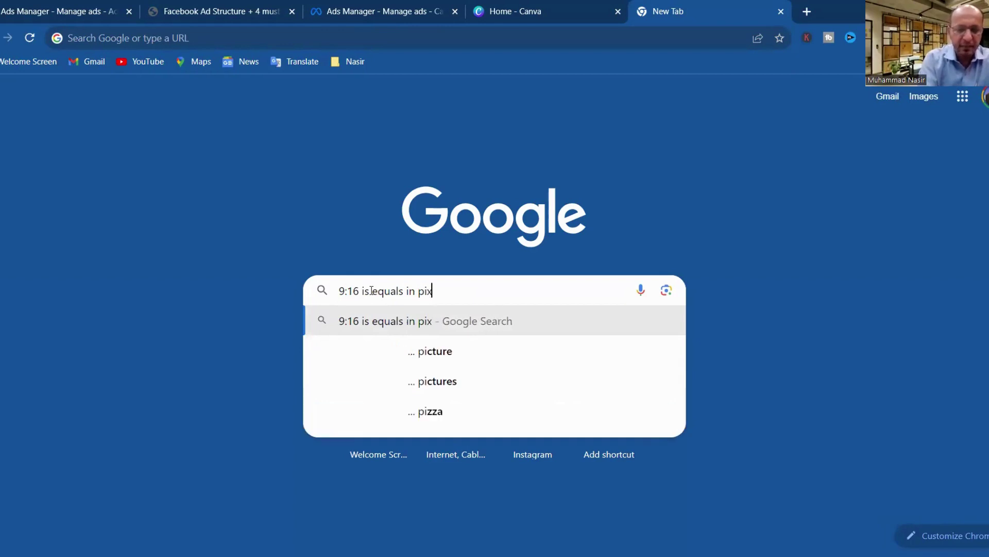
type("els")
key("Return")
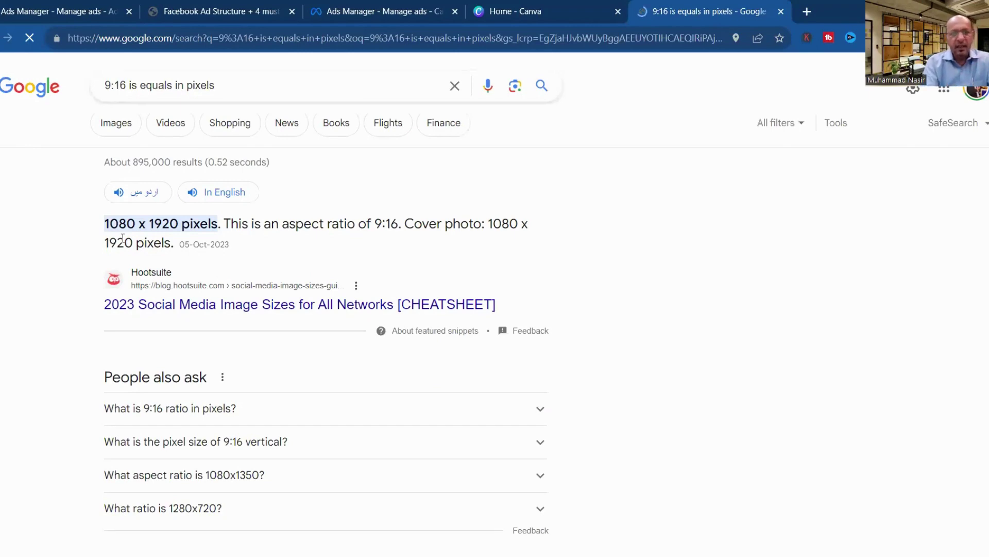
Switch to the Canva tab and search its templates for "instagram story".
left_click(535, 3)
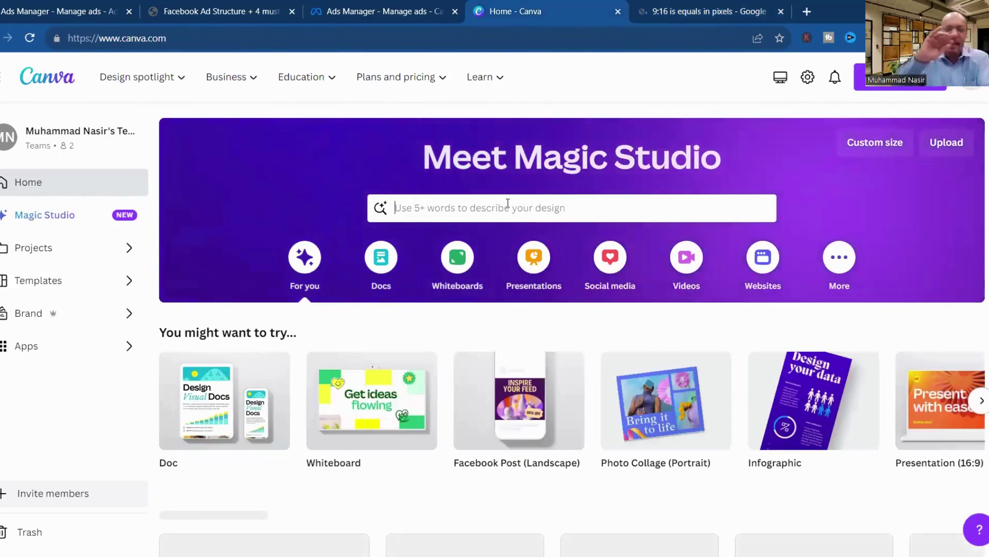
left_click(508, 204)
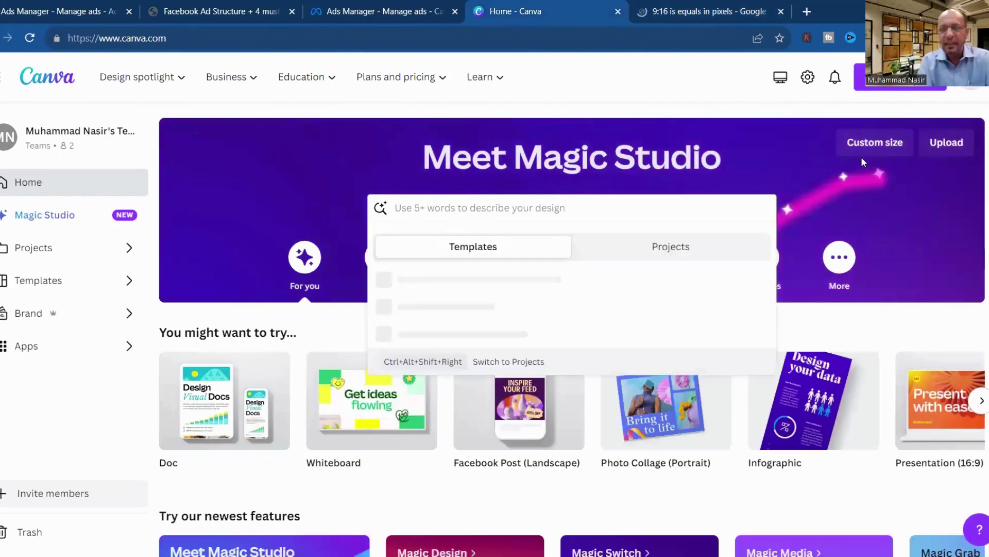
type("i")
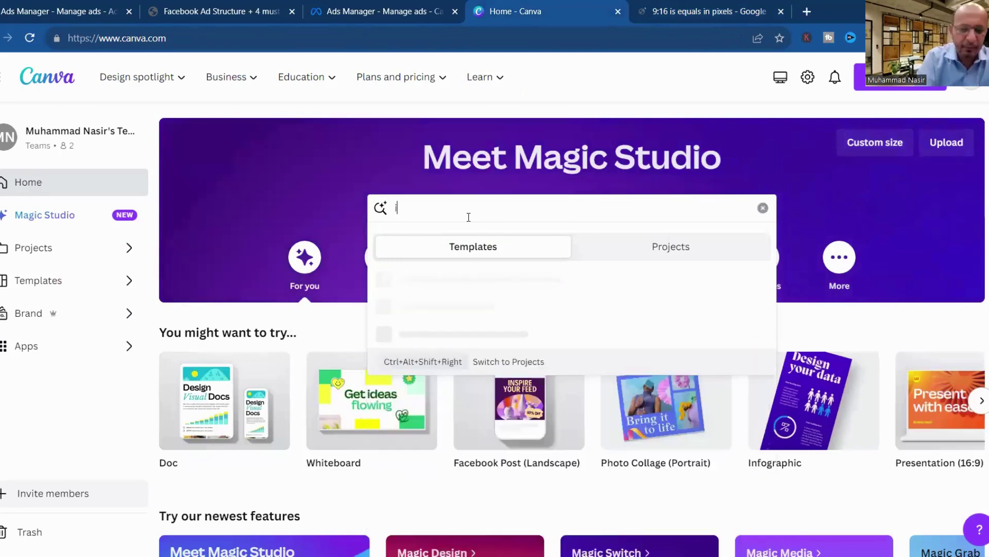
type("nstagra")
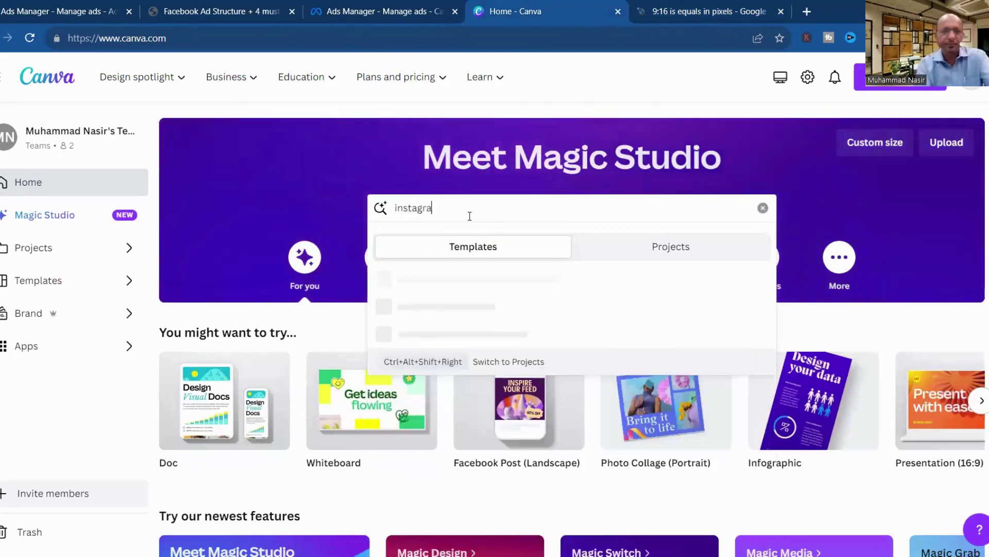
type("m s")
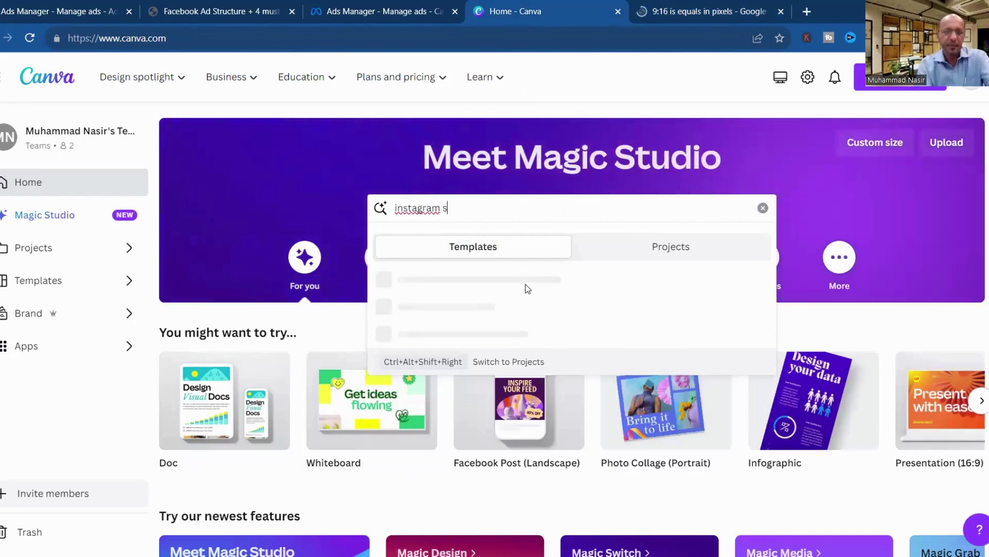
type("tory")
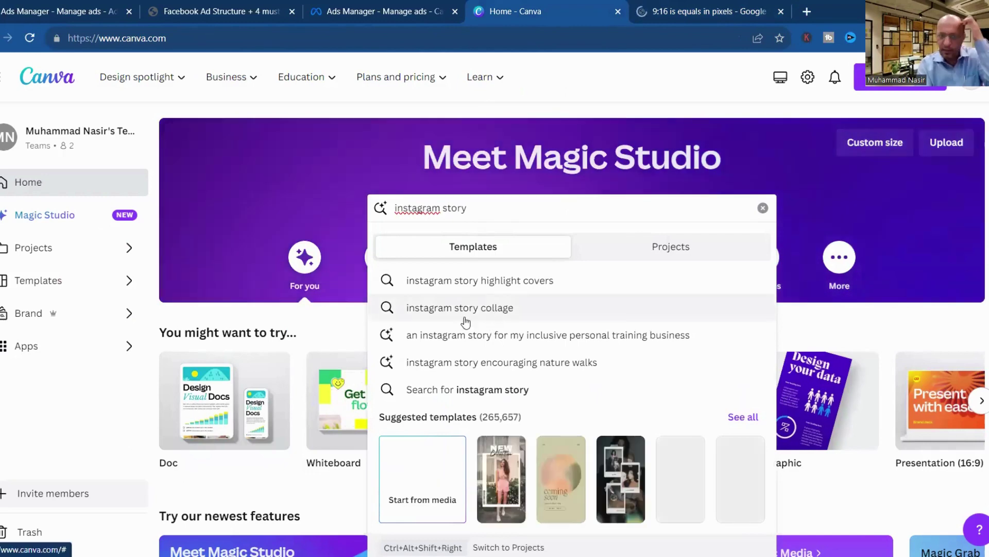
left_click(466, 393)
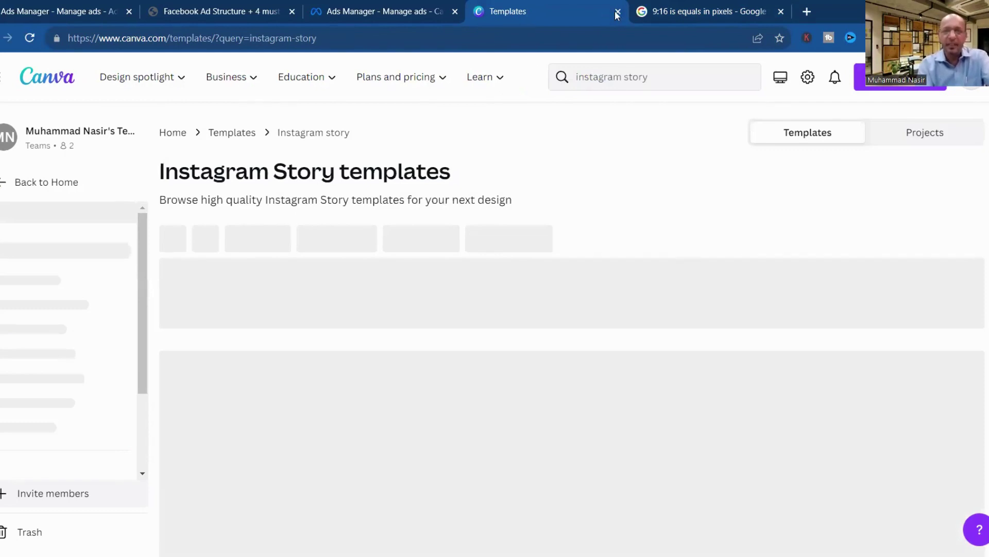
Close the Canva tab, return to the Stories and Reels media replacement, and browse to the Pictures folder for an upload.
left_click(373, 11)
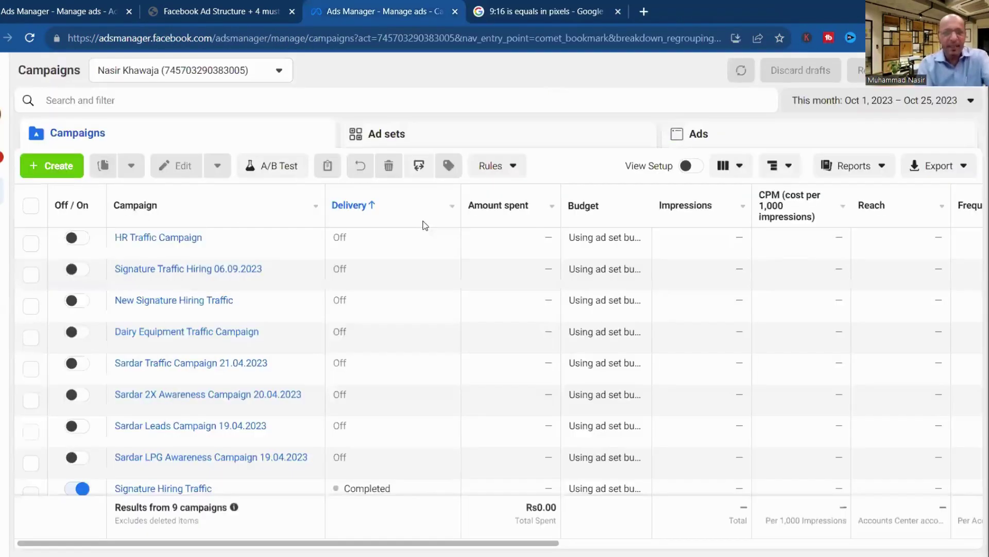
left_click(36, 14)
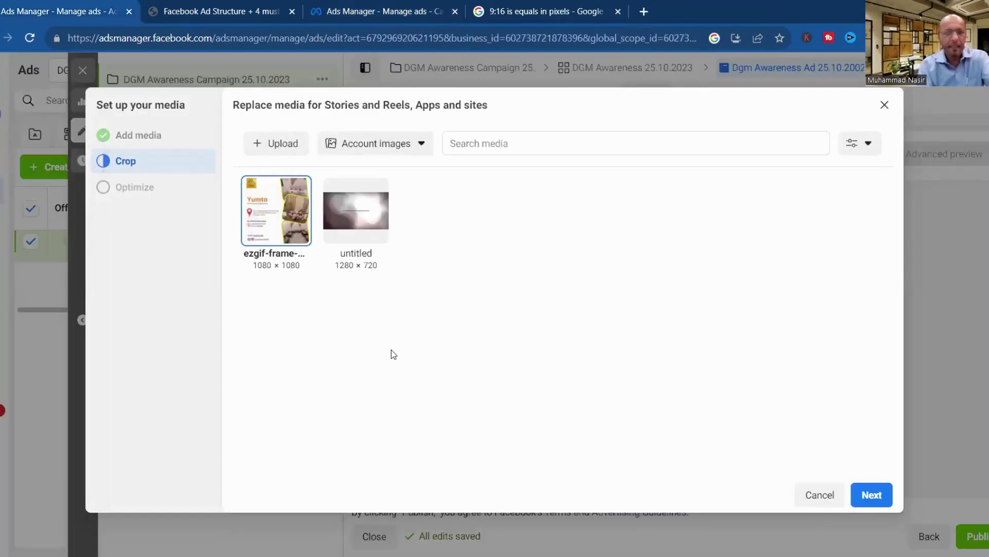
left_click(283, 148)
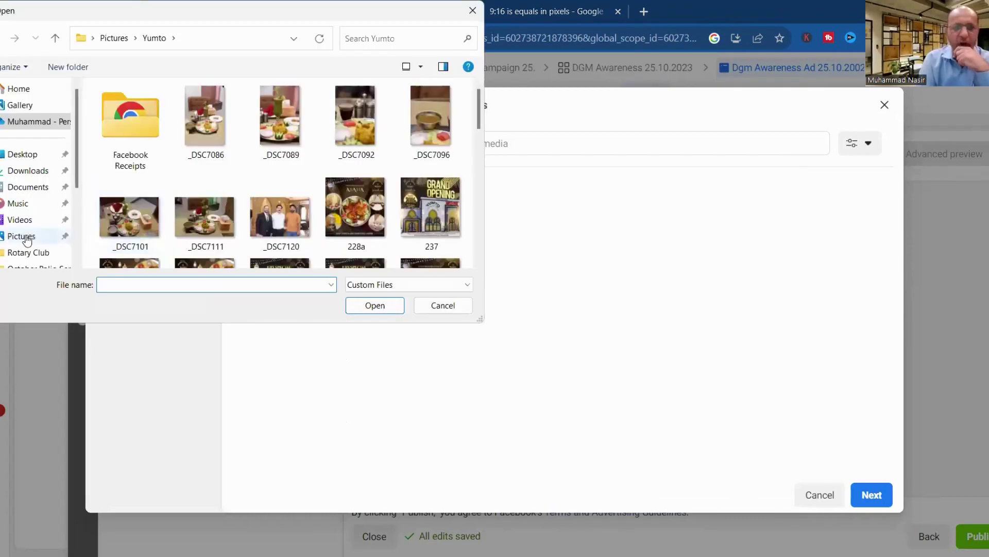
left_click(23, 236)
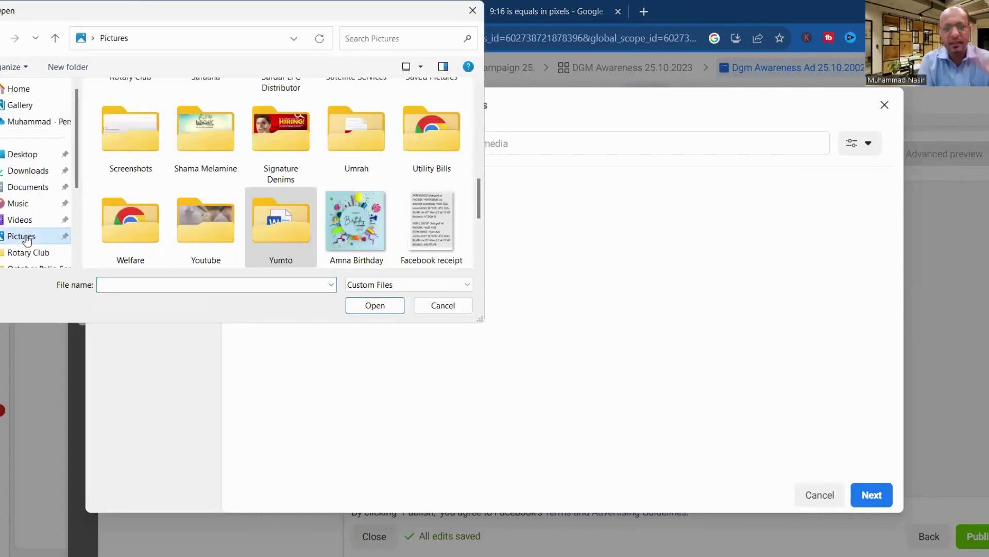
Upload the 1080 x 1920 Benefits Of Membership image with coloured blocks from Rotary Club's Story Reel folder as the Stories and Reels replacement.
left_click(351, 139)
key("r")
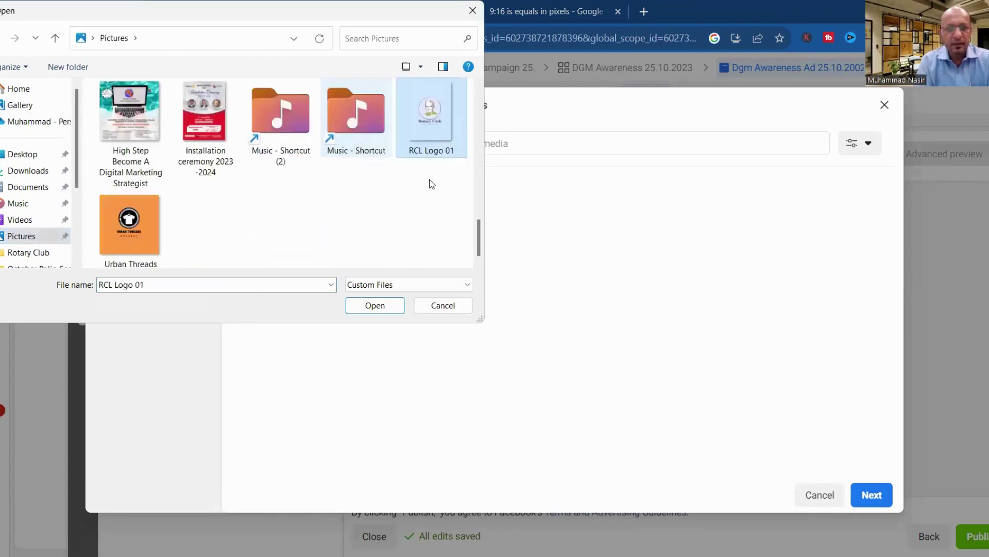
scroll(432, 184, "up", 5)
double_click(131, 227)
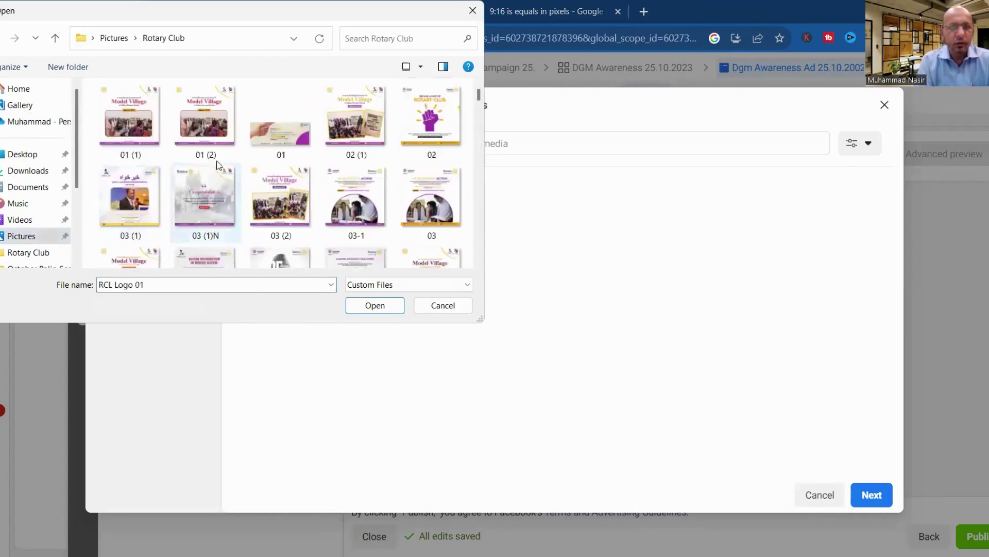
scroll(207, 150, "down", 5)
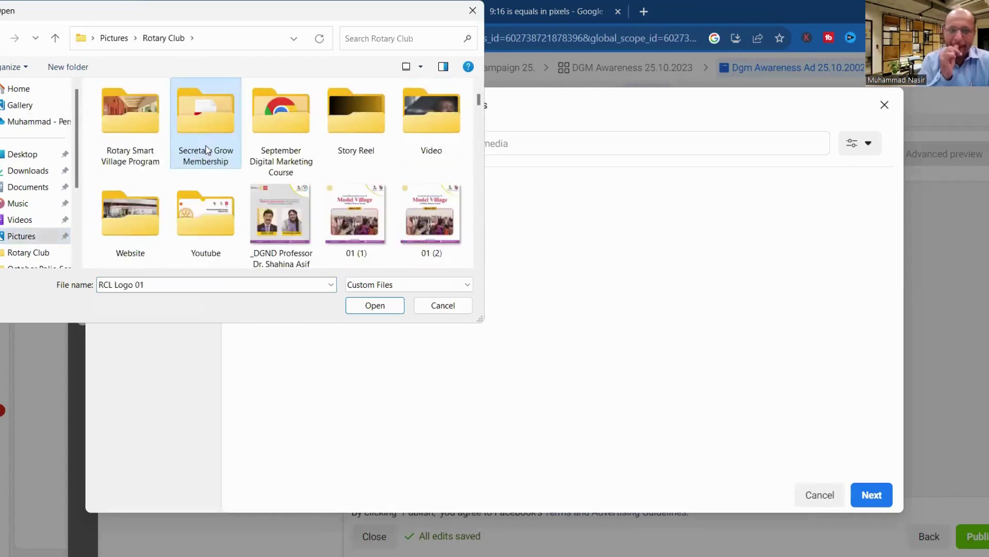
double_click(369, 121)
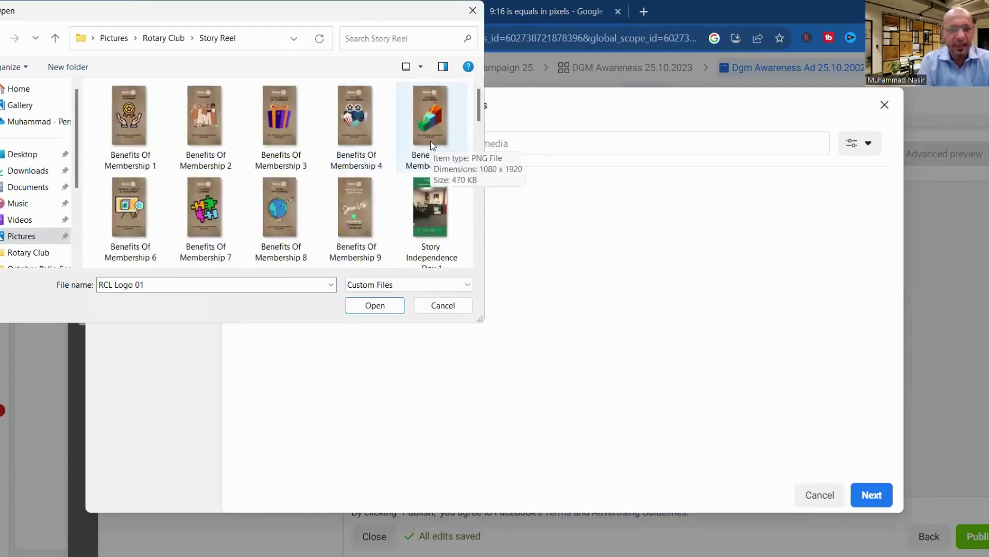
left_click(432, 145)
double_click(432, 146)
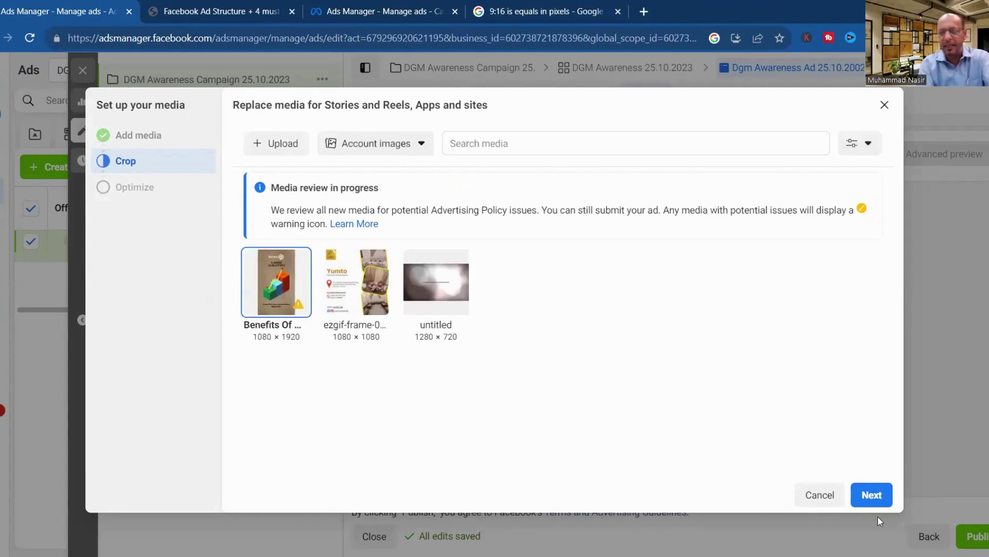
left_click(869, 496)
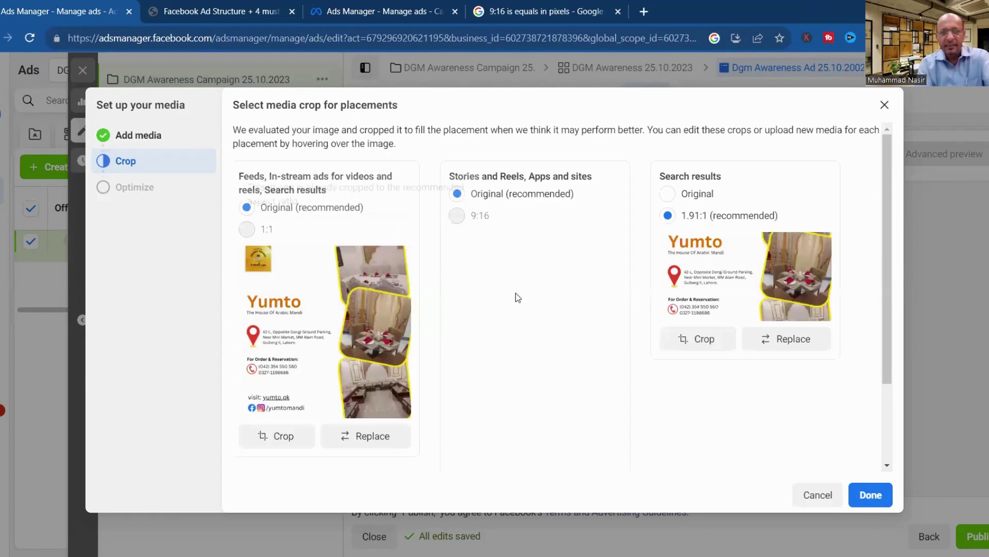
Check the crop area for the Search results placements and review the replaced image for Stories and Reels, Apps and sites.
mouse_move(517, 202)
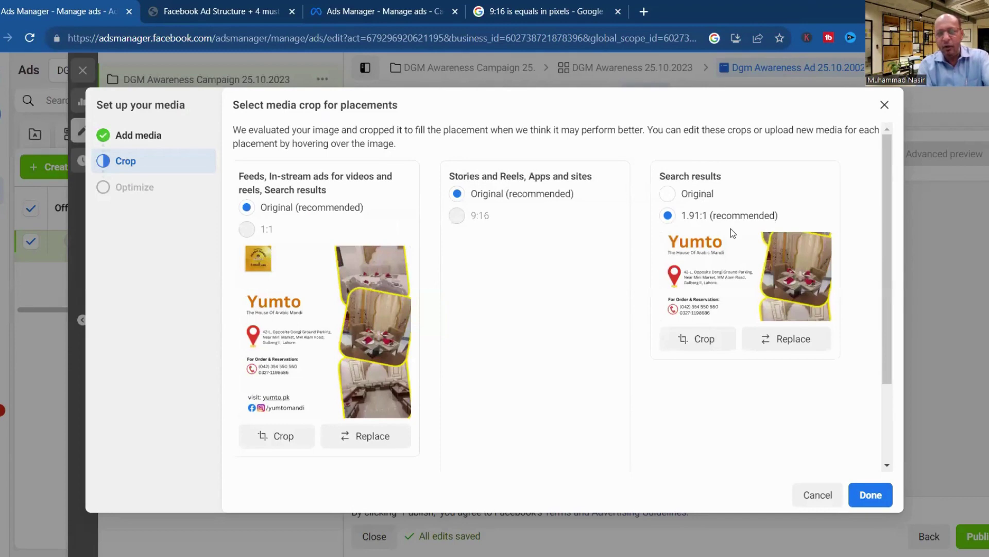
left_click(714, 341)
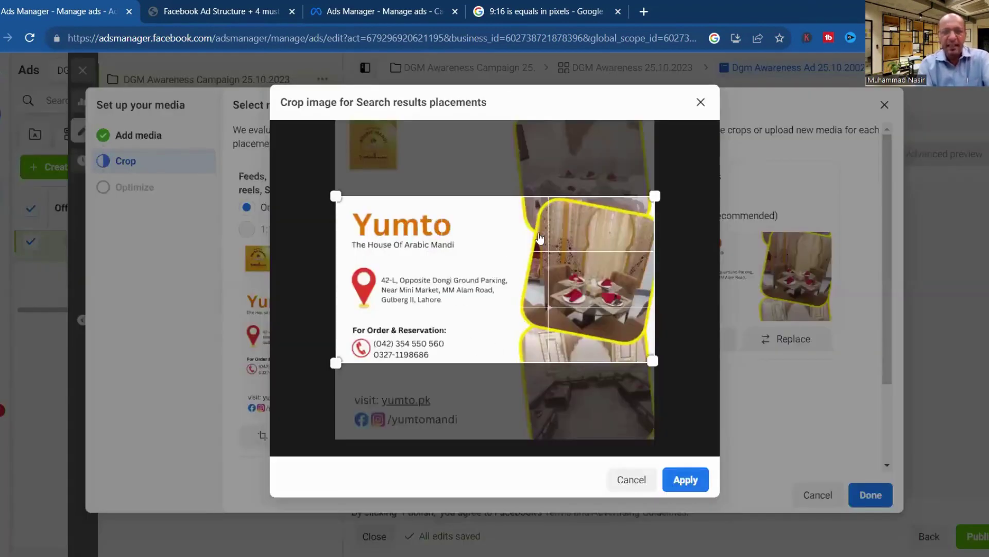
left_click(700, 102)
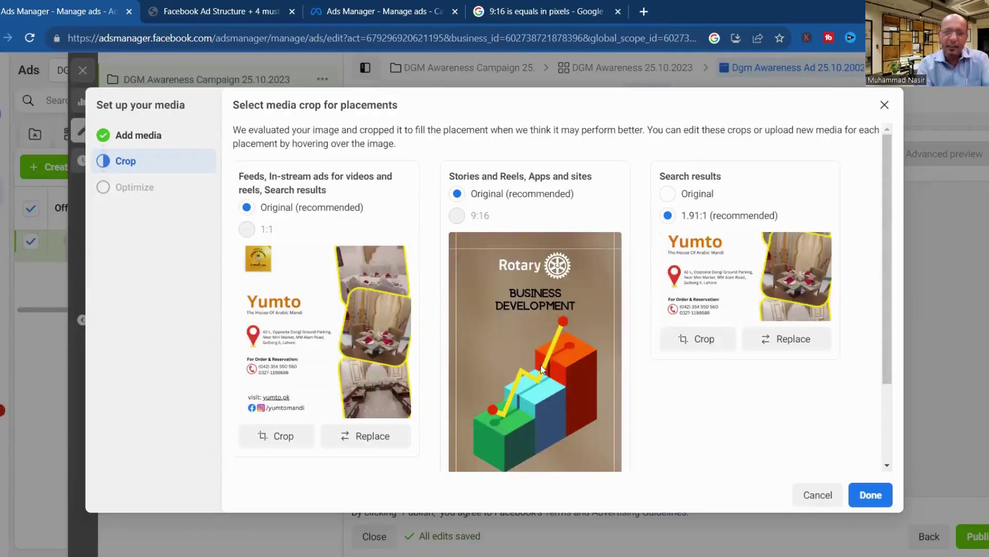
left_click_drag(885, 221, 899, 342)
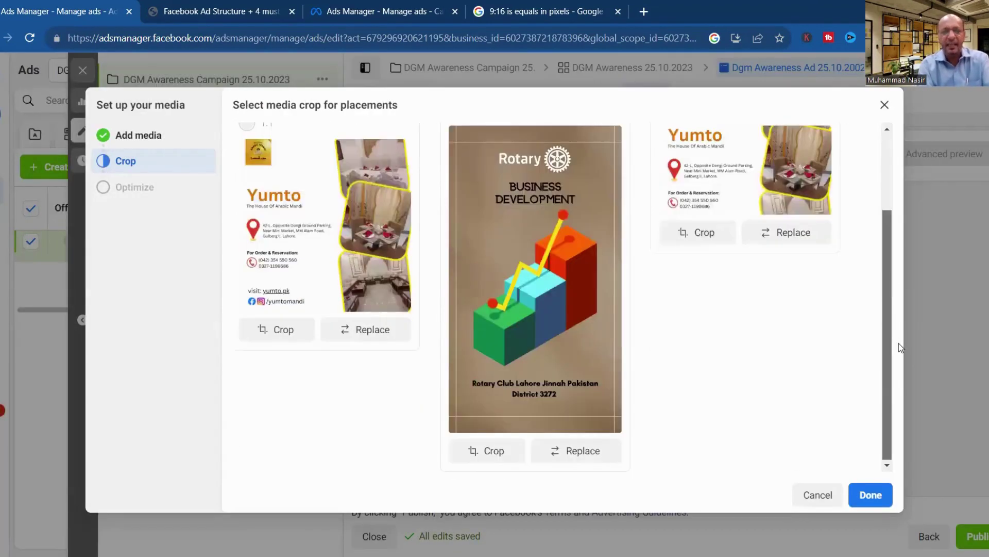
scroll(885, 232, "up", 2)
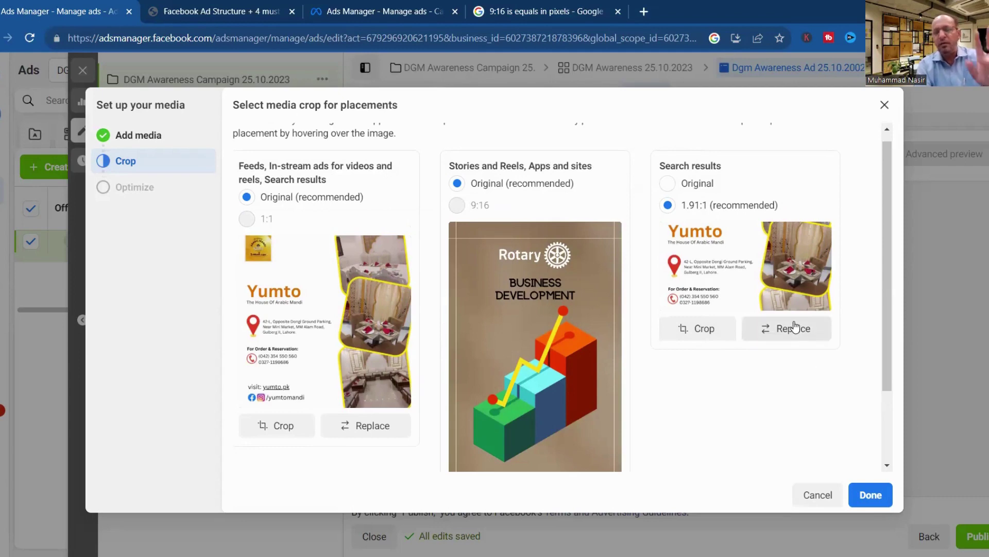
Search Google for "1.91:11 is equals in pixels", rechecking the recommended Search results ratio in Ads Manager.
left_click(580, 14)
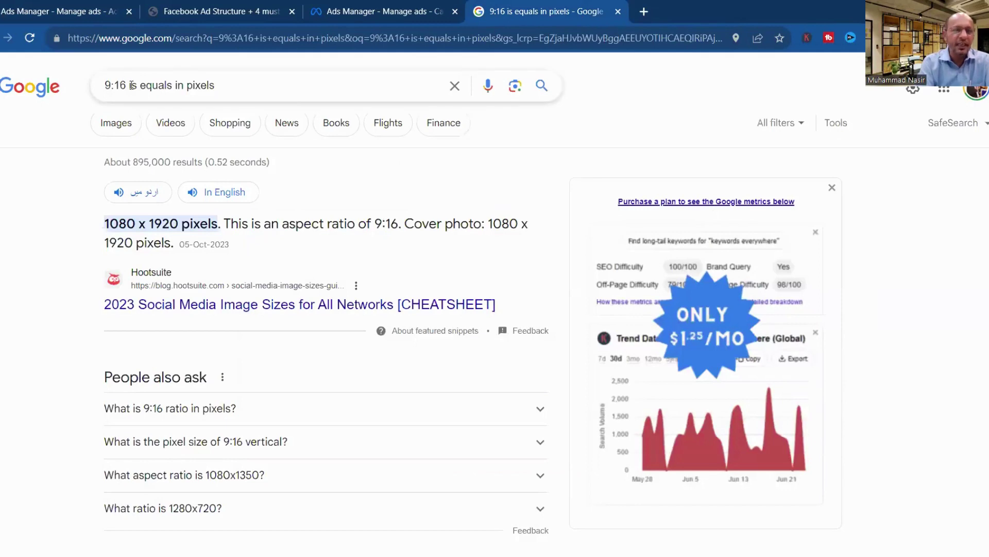
left_click_drag(126, 86, 98, 88)
type("1")
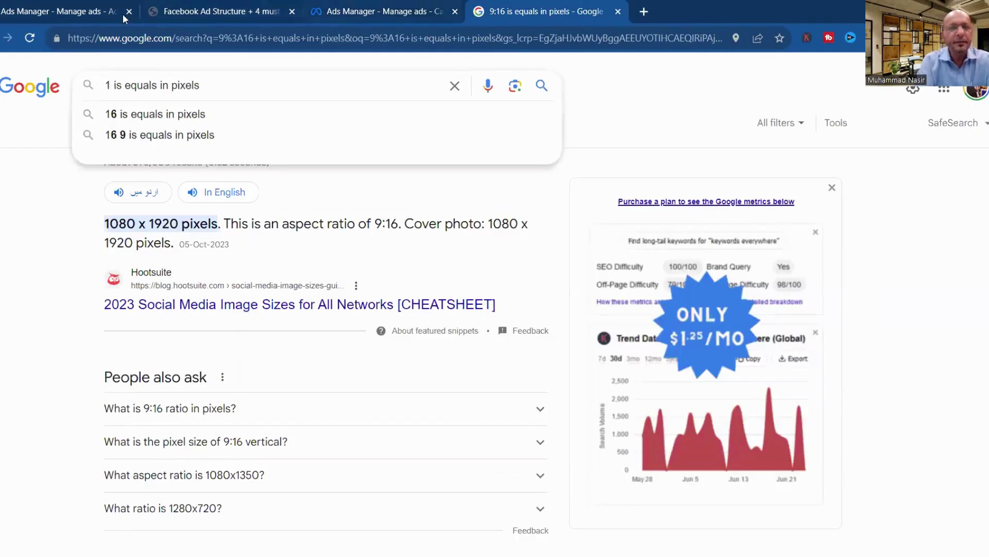
left_click(54, 12)
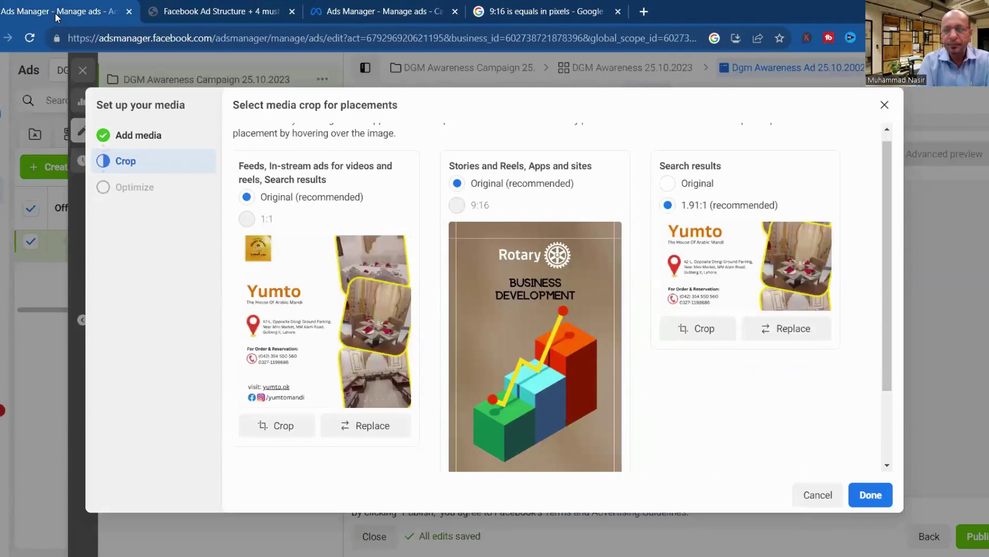
left_click(504, 10)
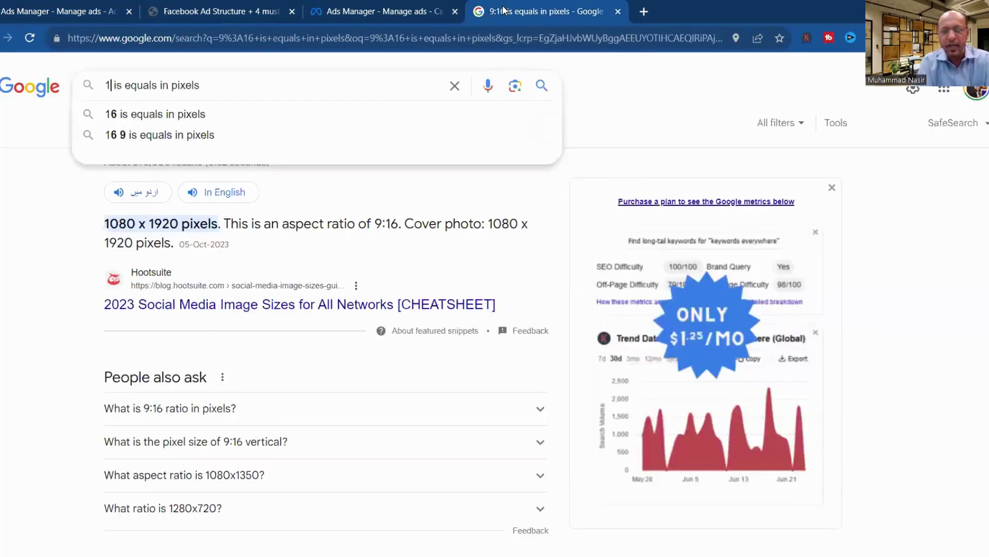
type(".91")
type(":11")
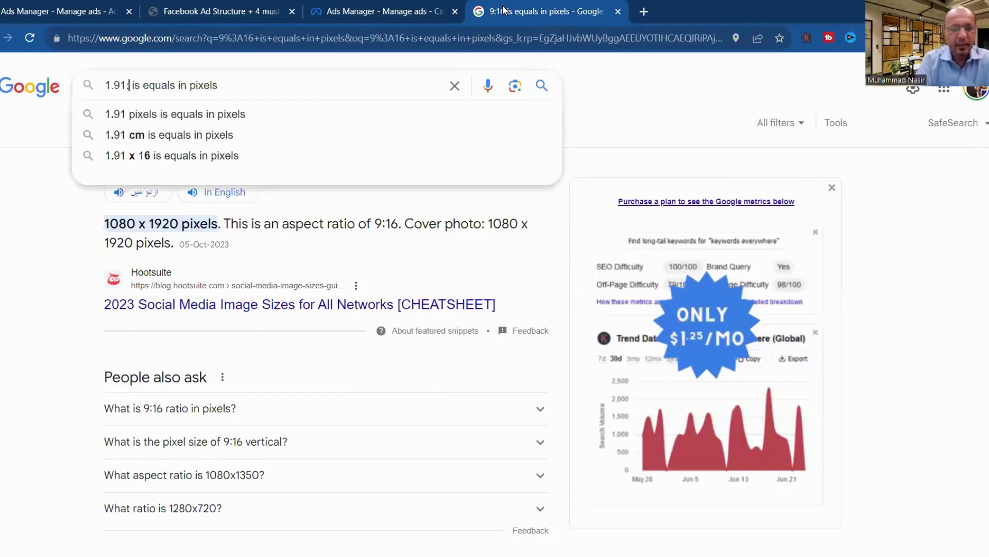
key("Return")
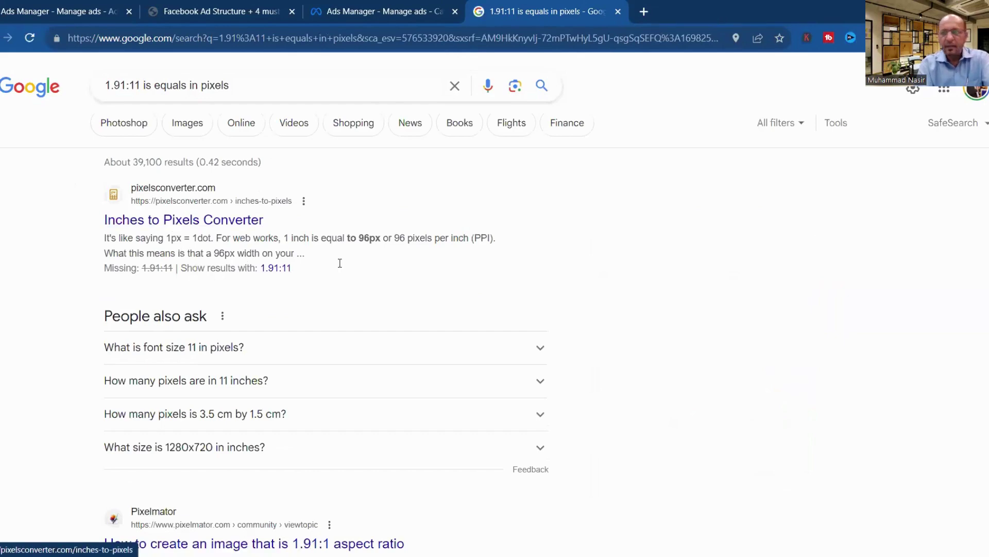
Look through the search results for a 1.91:1 pixel size and highlight the example width in the Pixelmator result.
scroll(340, 263, "down", 2)
scroll(433, 304, "down", 3)
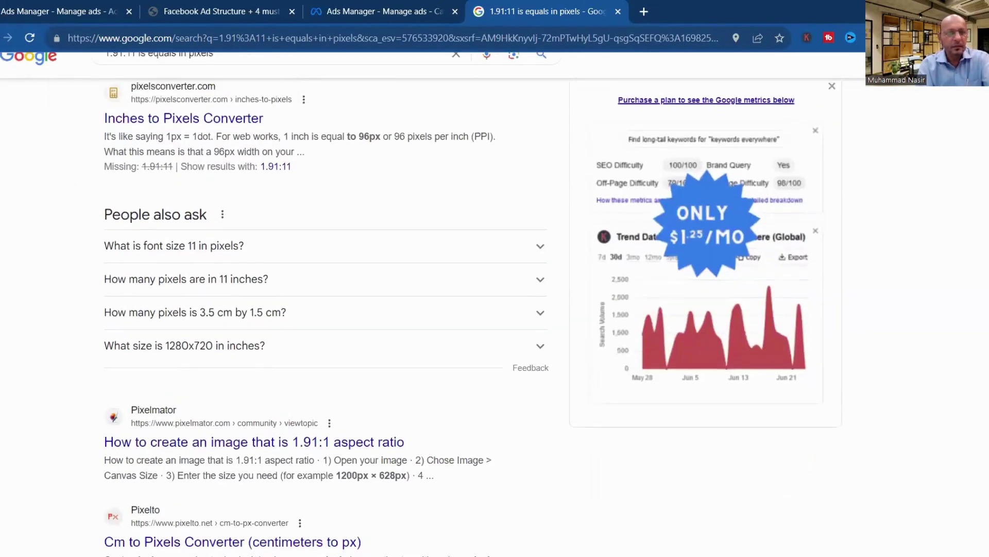
scroll(340, 325, "down", 1)
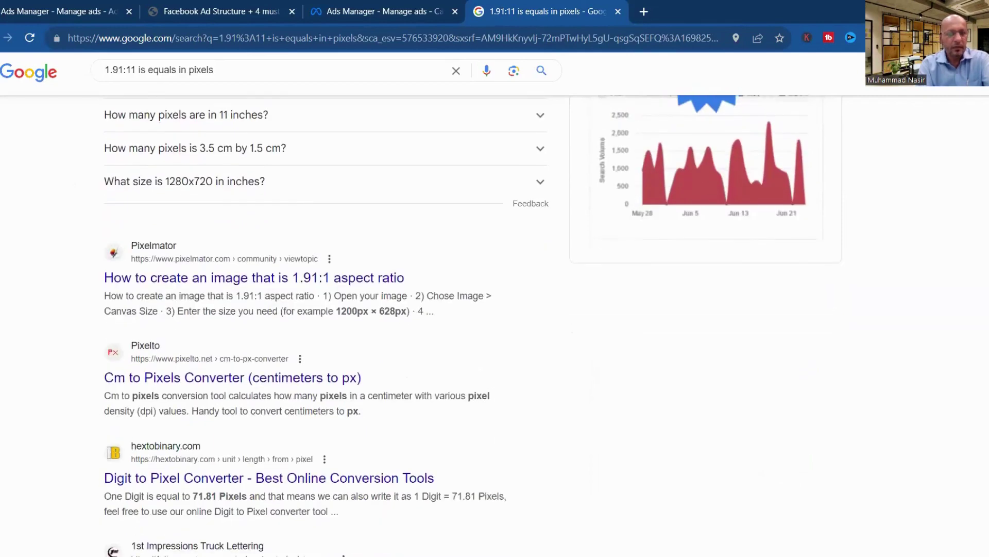
double_click(336, 310)
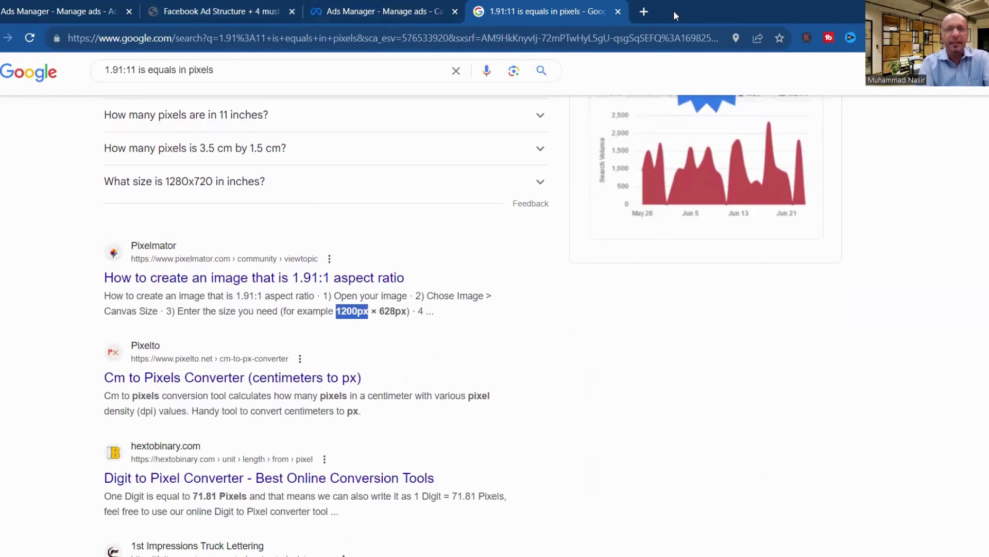
Open canva.com in a new browser tab.
left_click(645, 11)
left_click(571, 44)
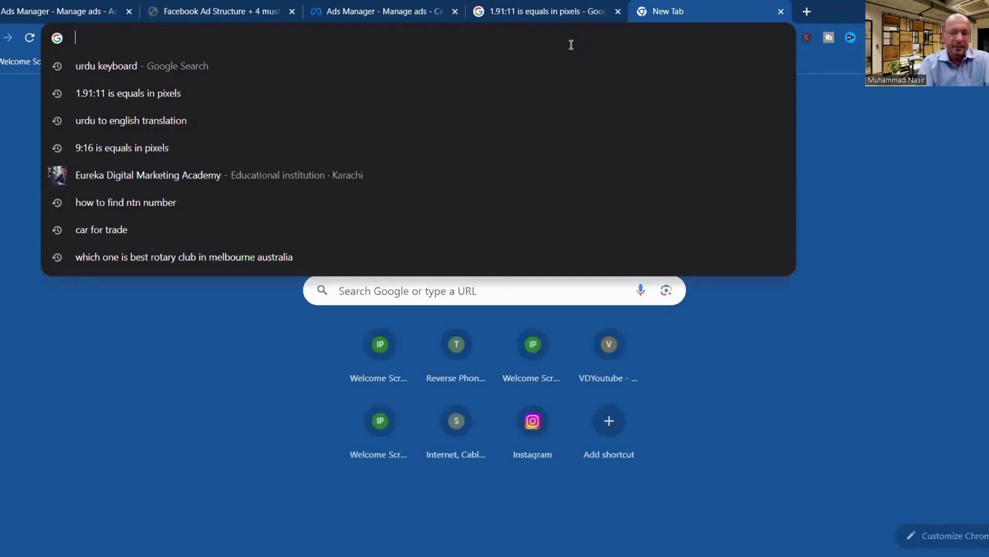
type("canva.com")
key("Return")
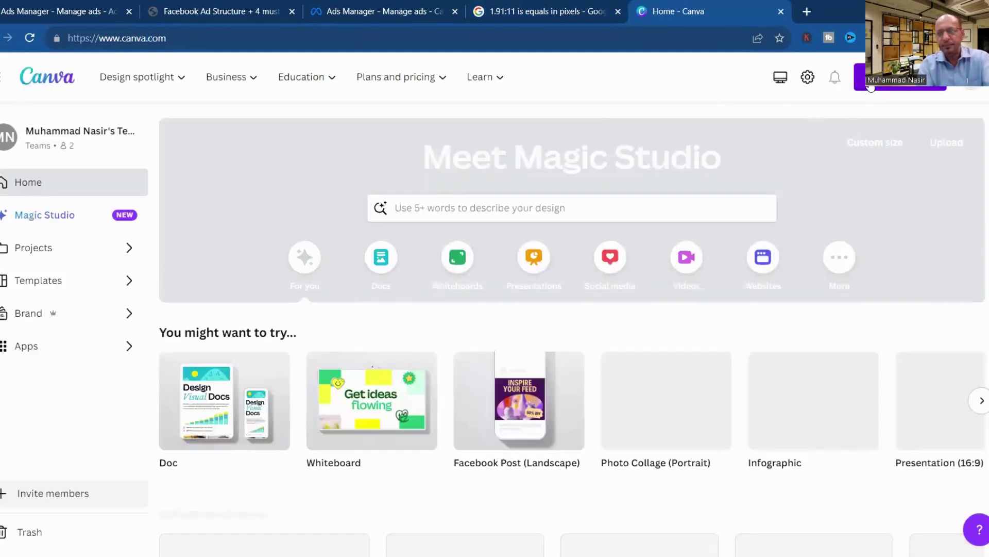
Create a new custom-size design 1200 px wide and 628 px high.
left_click(866, 145)
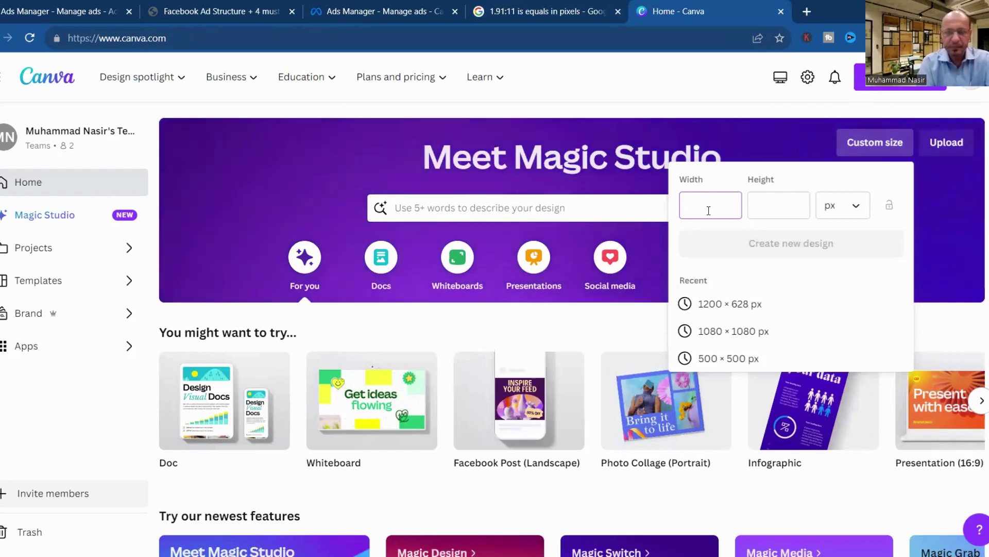
type("1")
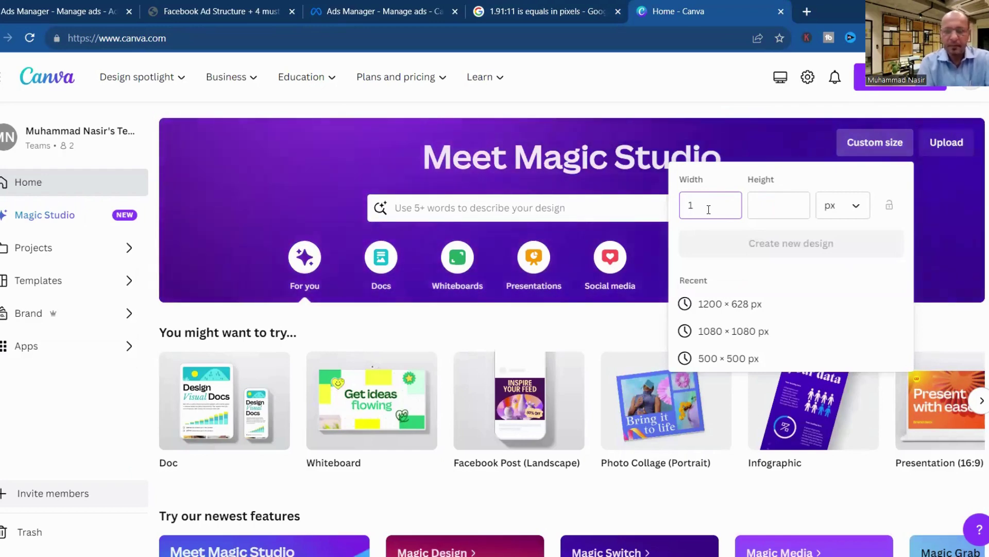
type("200")
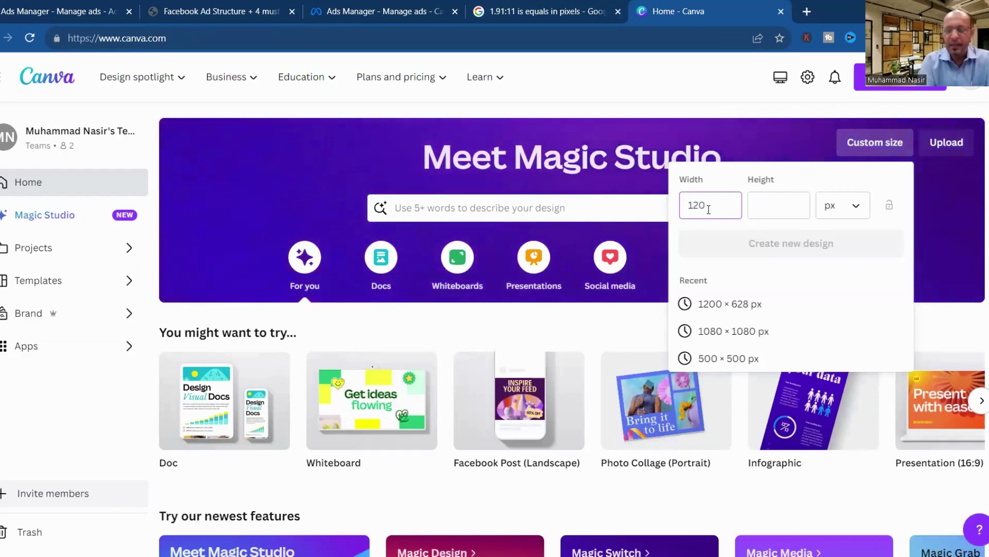
left_click(777, 202)
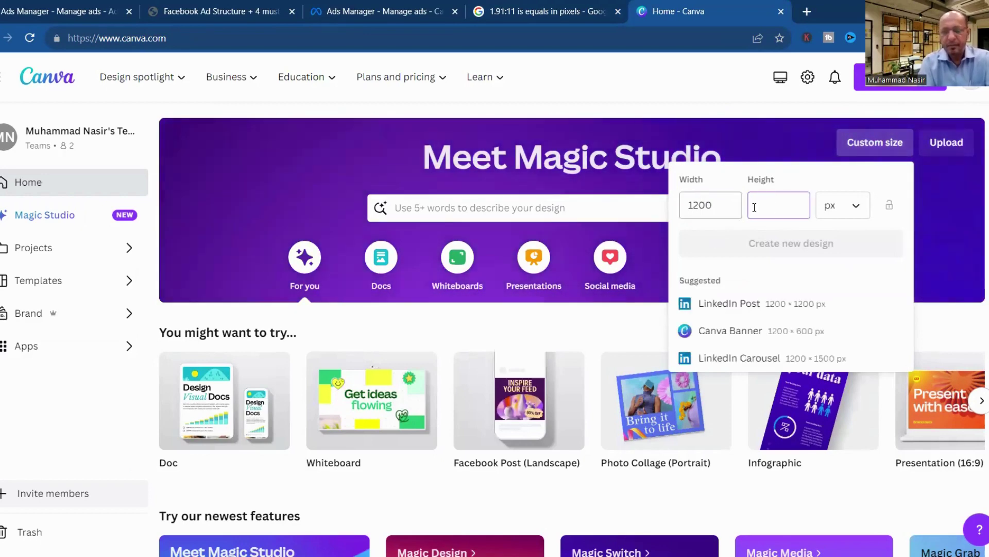
type("6")
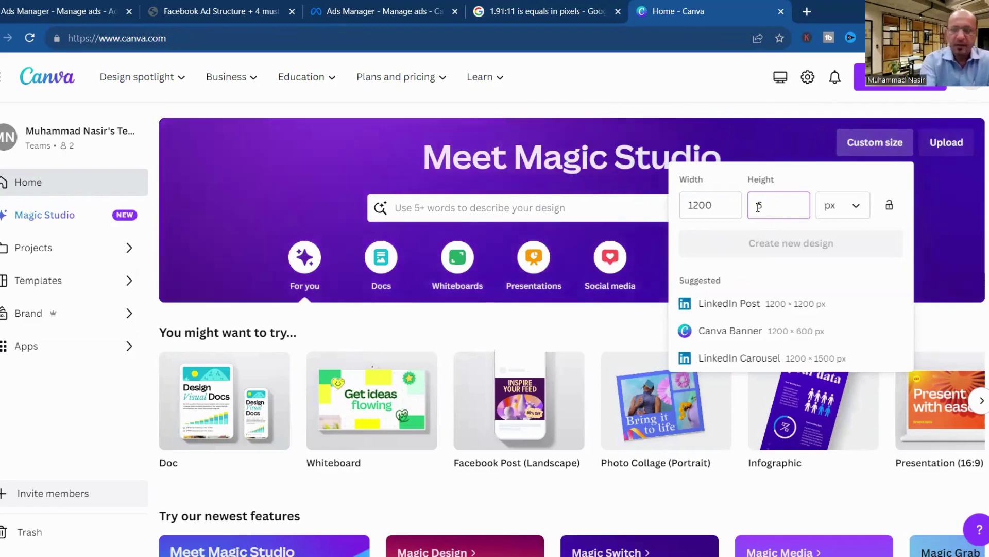
type("28")
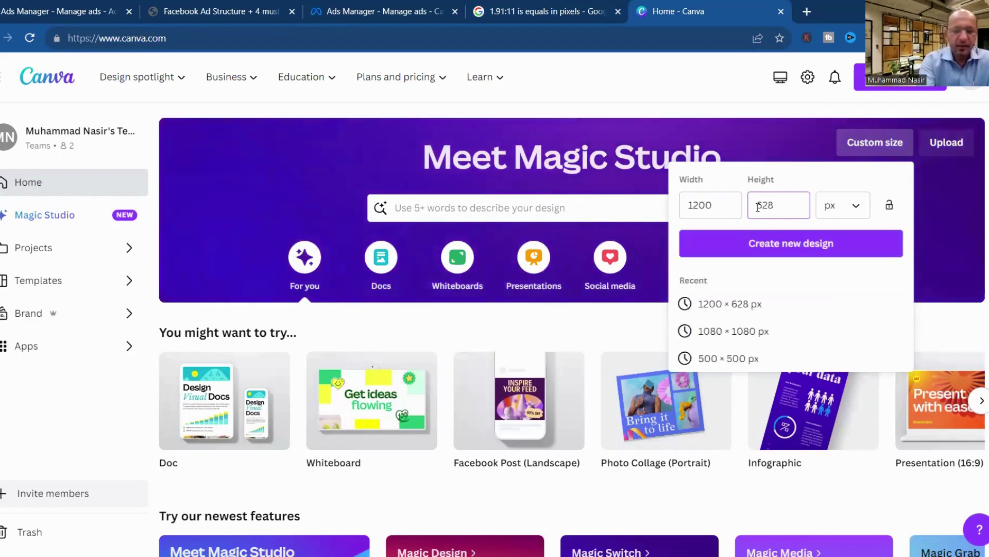
left_click(784, 252)
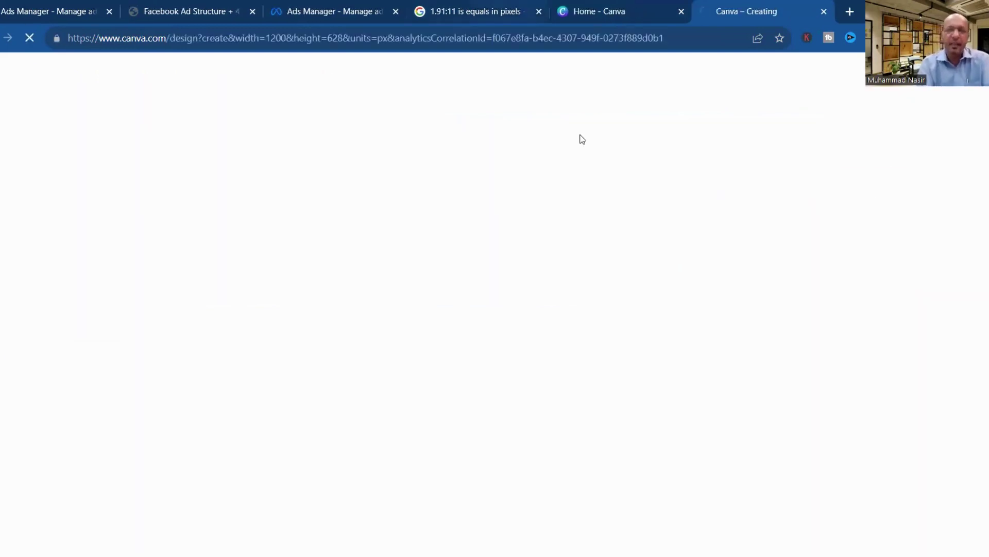
Decline opening the design in the Canva app and compare the blank design with the size in the Google results.
left_click(453, 8)
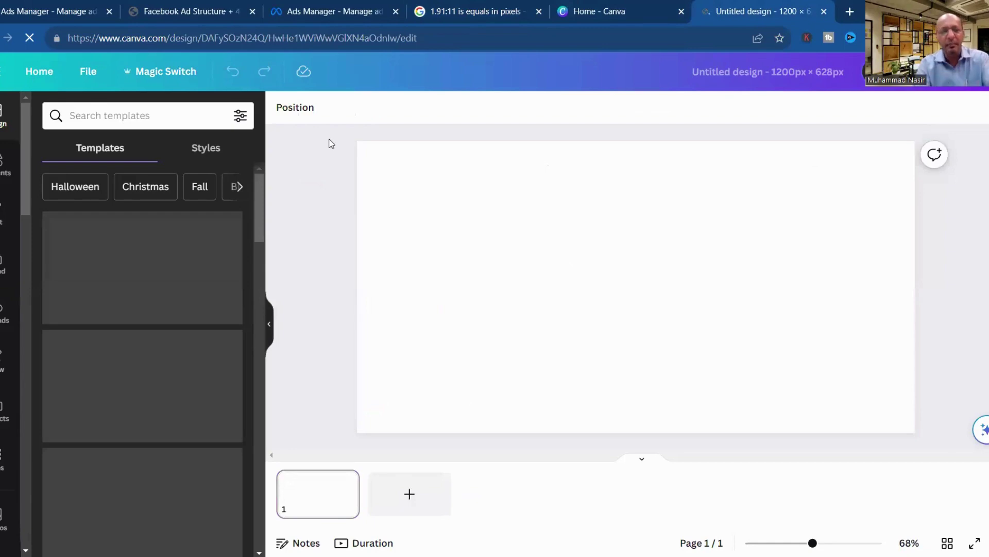
left_click(598, 11)
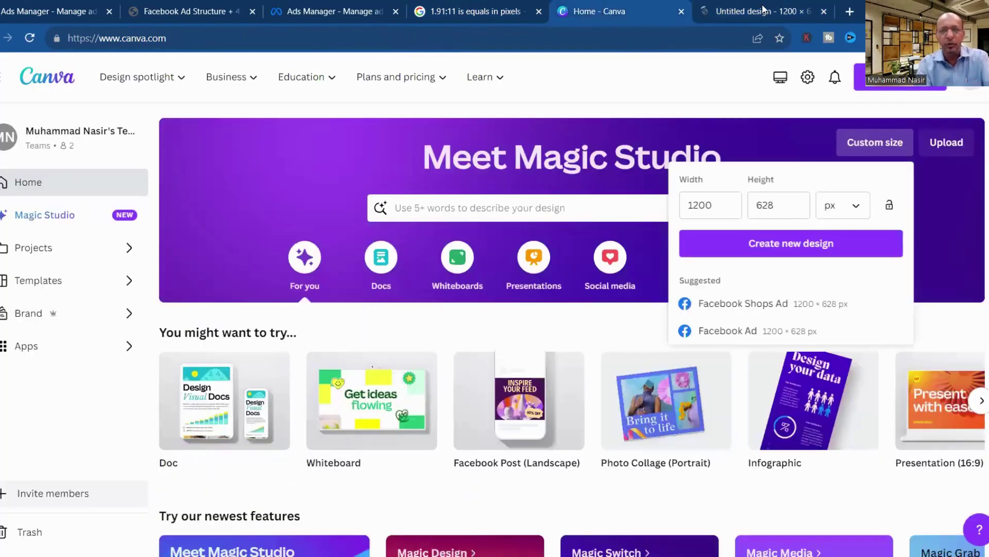
left_click(765, 11)
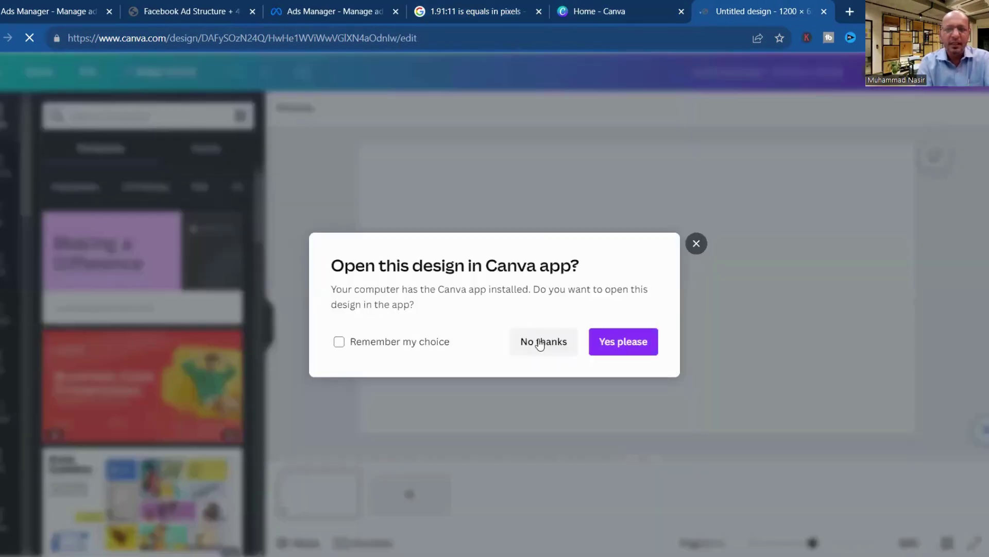
left_click(542, 341)
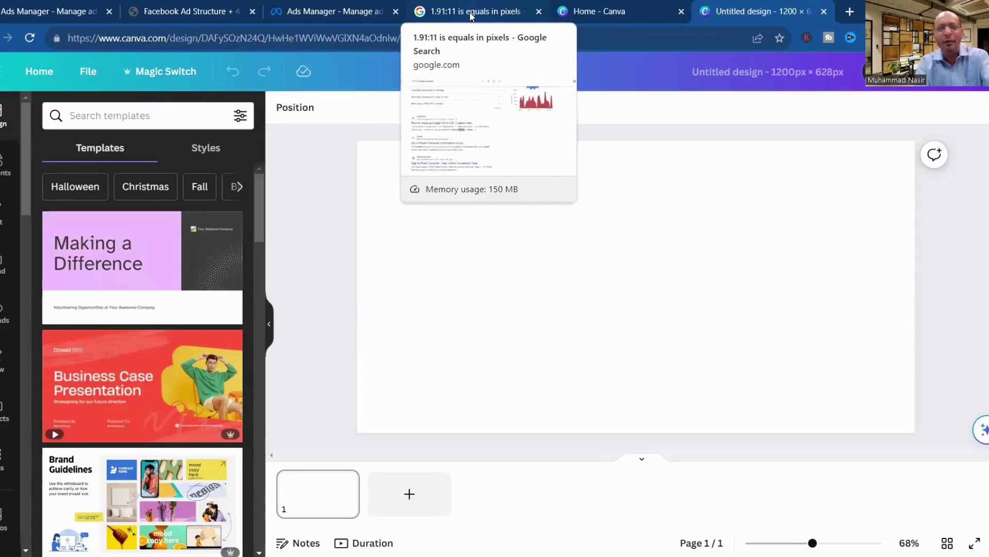
key("ctrl+shift+Tab")
key("ctrl+shift+Tab")
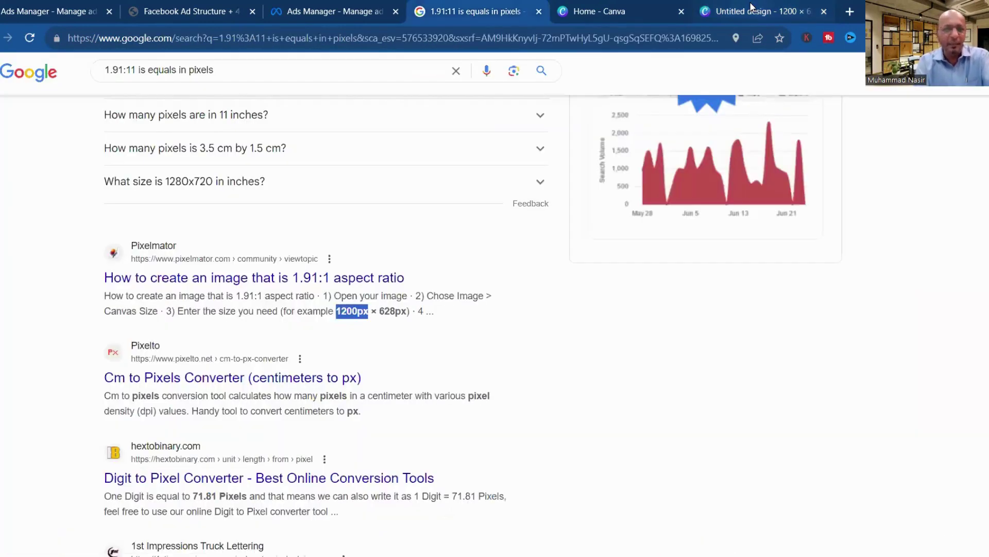
left_click(751, 10)
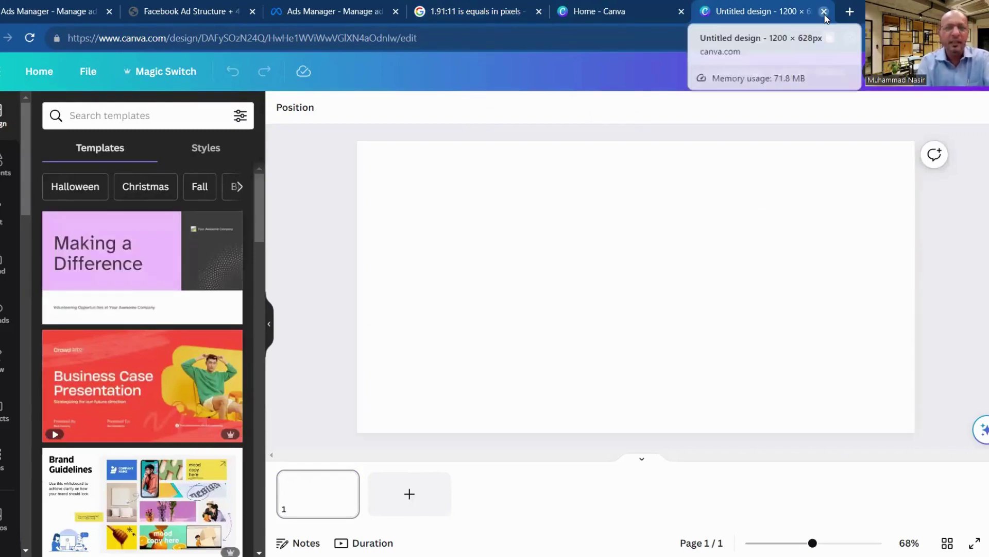
Close the blank Canva design, return to Ads Manager, and start an upload to replace the Search results media.
key("ctrl+w")
left_click(68, 14)
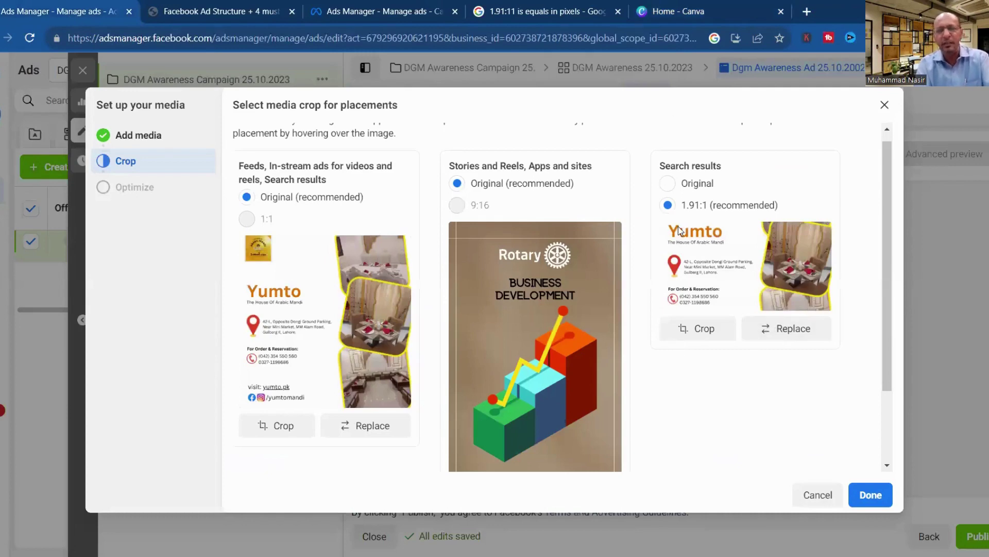
left_click(786, 333)
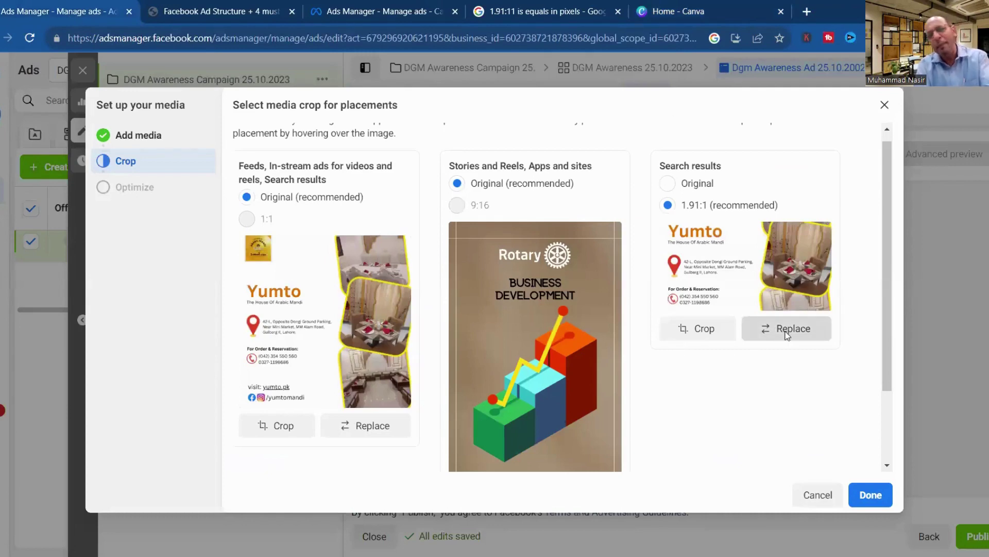
left_click(269, 148)
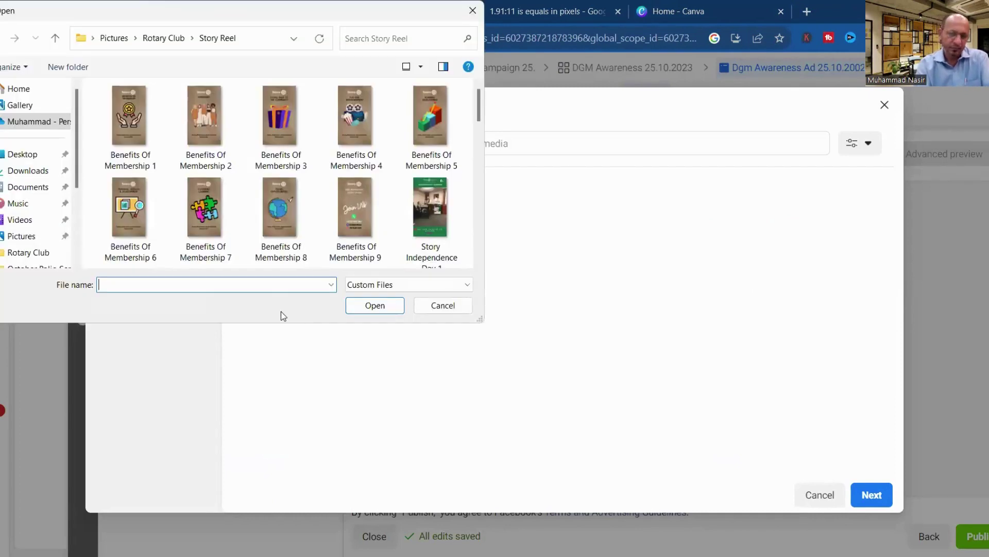
Browse to the Rotary Club folder inside Pictures for the replacement image.
left_click(19, 237)
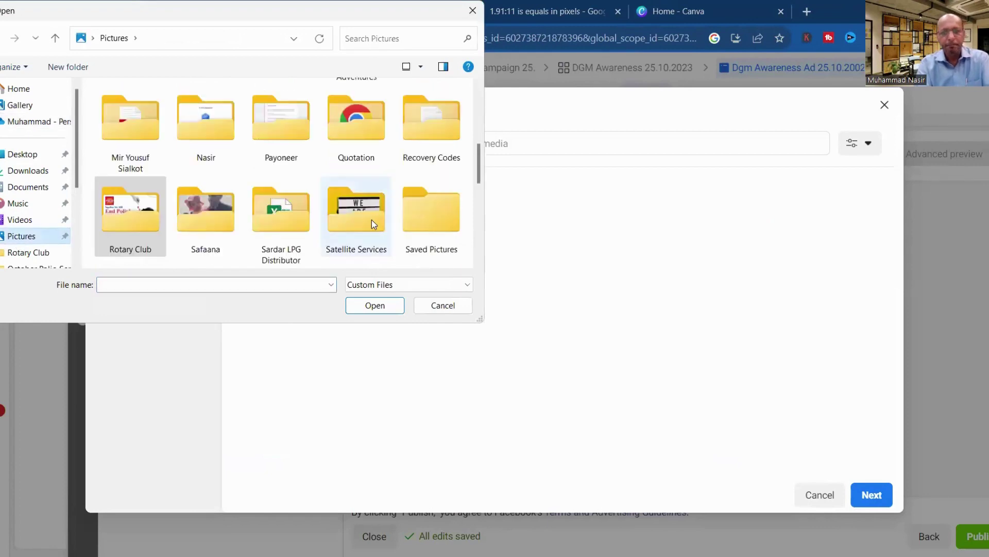
left_click(372, 219)
key("r")
key("r")
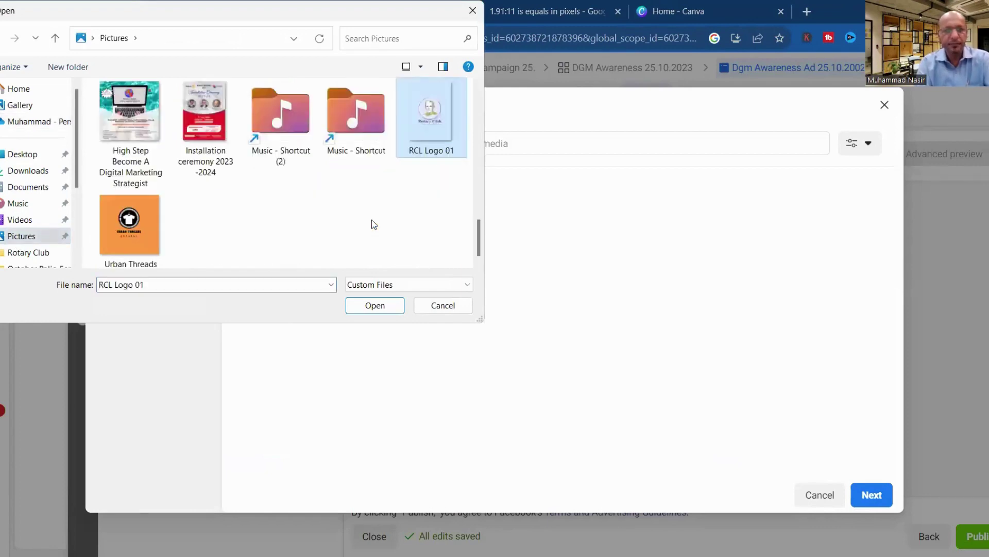
double_click(127, 219)
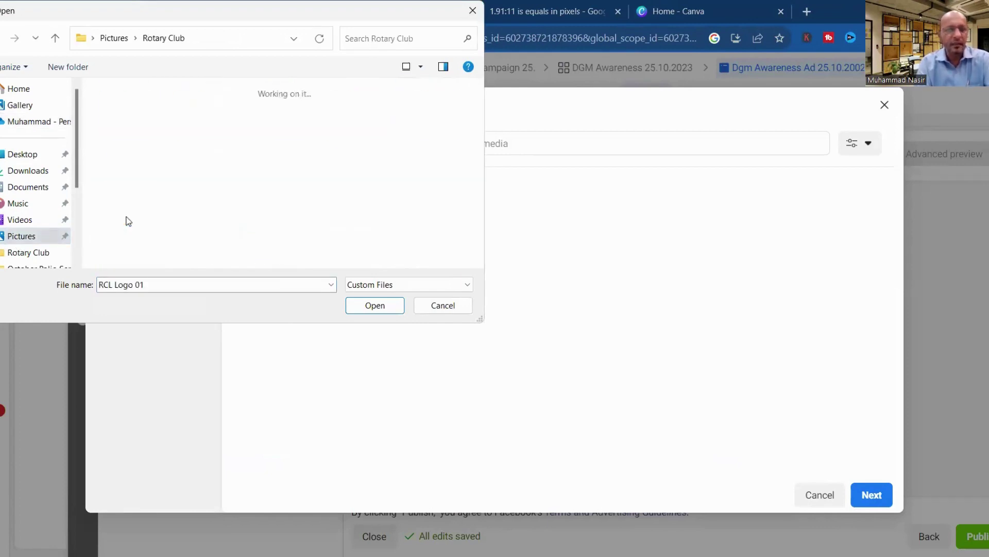
left_click(351, 230)
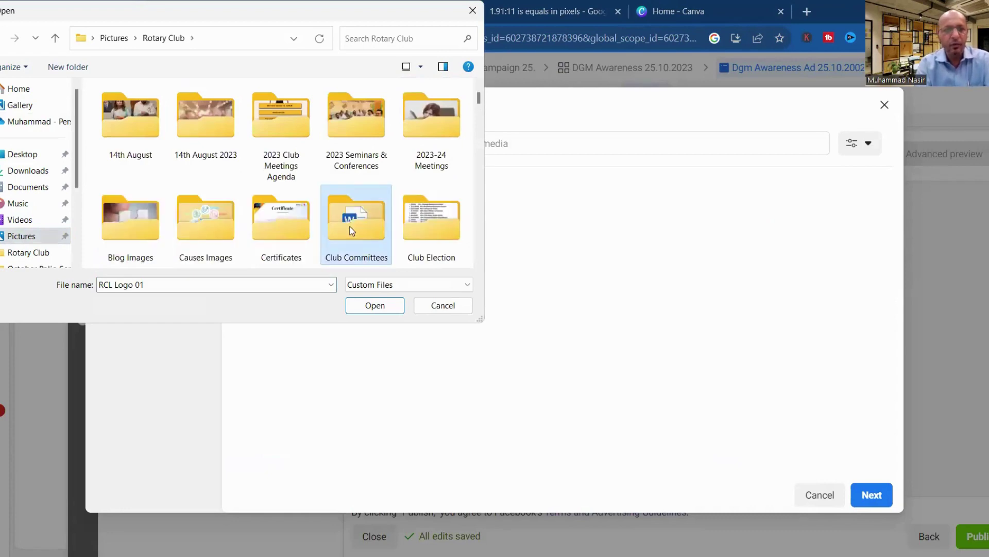
Find MCO 73 in the Rotary Club folder, upload it, and apply it as the Search results media.
key("m")
key("m")
key("m")
key("m")
key("m")
key("m")
key("m")
key("m")
key("m")
key("m")
key("m")
key("m")
key("m")
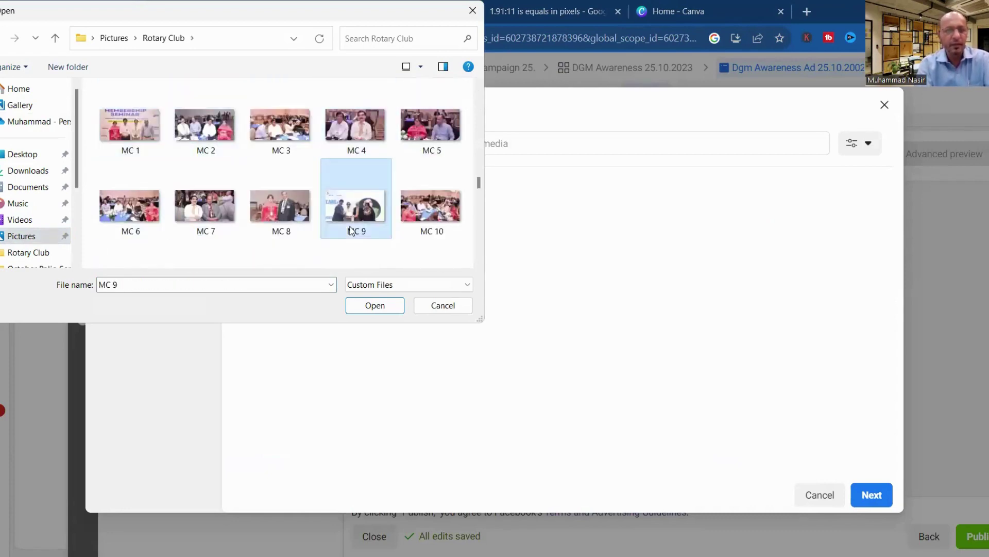
key("m")
key("m")
key("m")
key("m")
key("m")
key("m")
key("m")
key("m")
key("m")
key("m")
key("m")
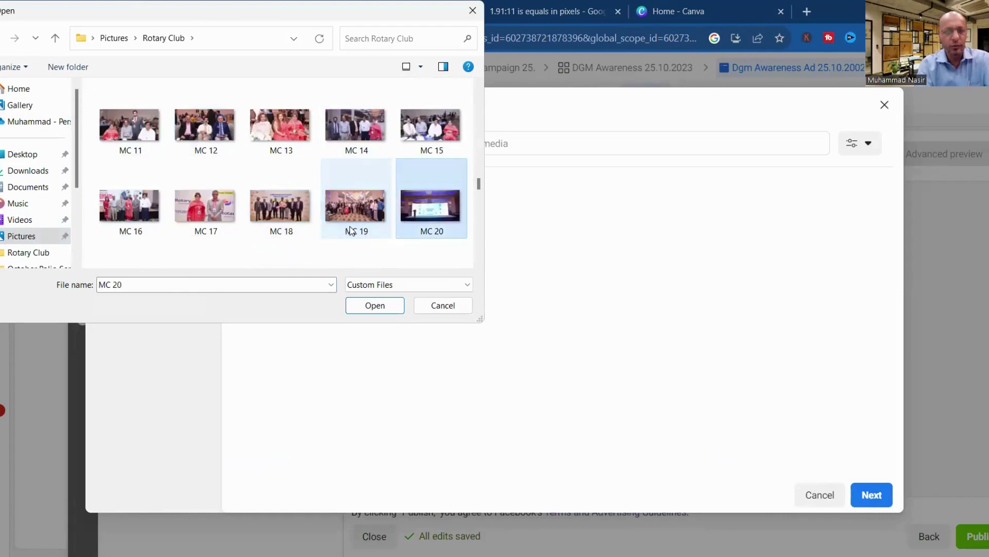
key("m")
key("m")
key("m")
key("m")
key("m")
key("m")
key("m")
key("m")
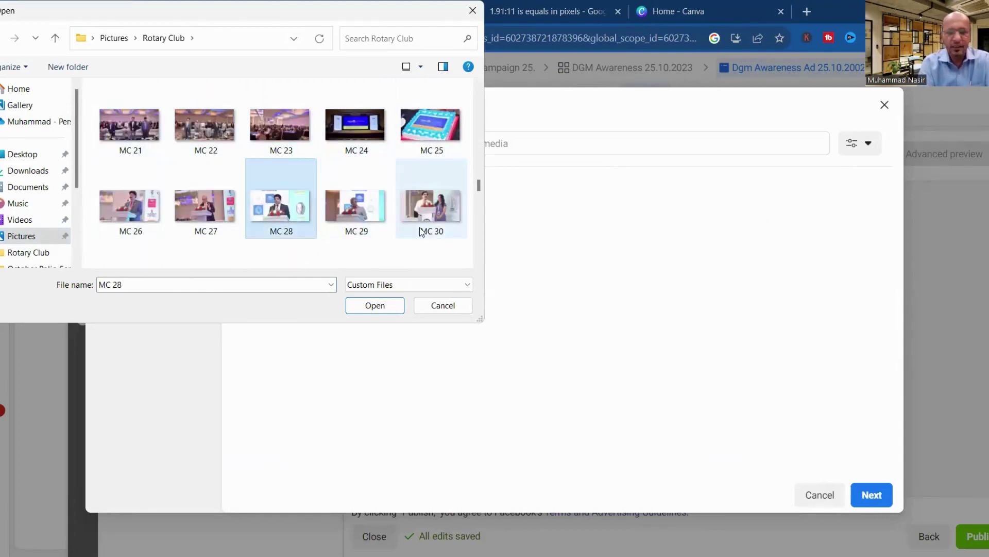
key("m")
key("m")
key("m")
key("m")
key("m")
key("m")
key("m")
key("m")
key("m")
key("m")
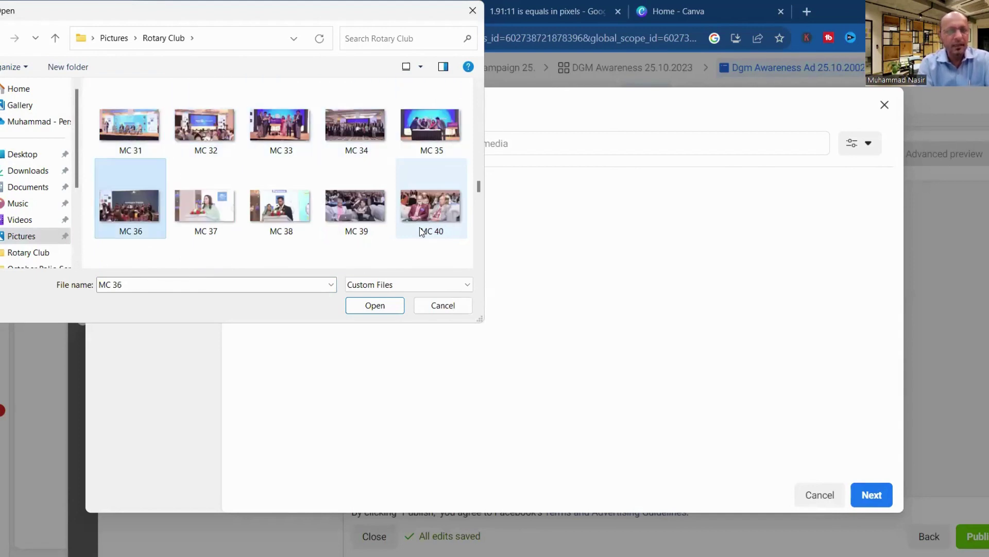
key("m")
key("m")
key("m")
key("m")
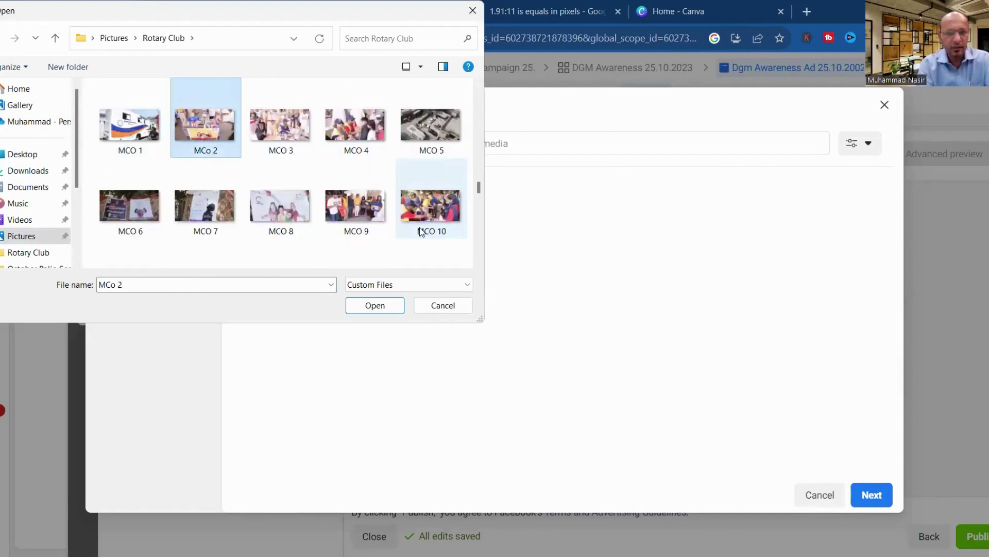
key("m")
key("Down")
key("Down")
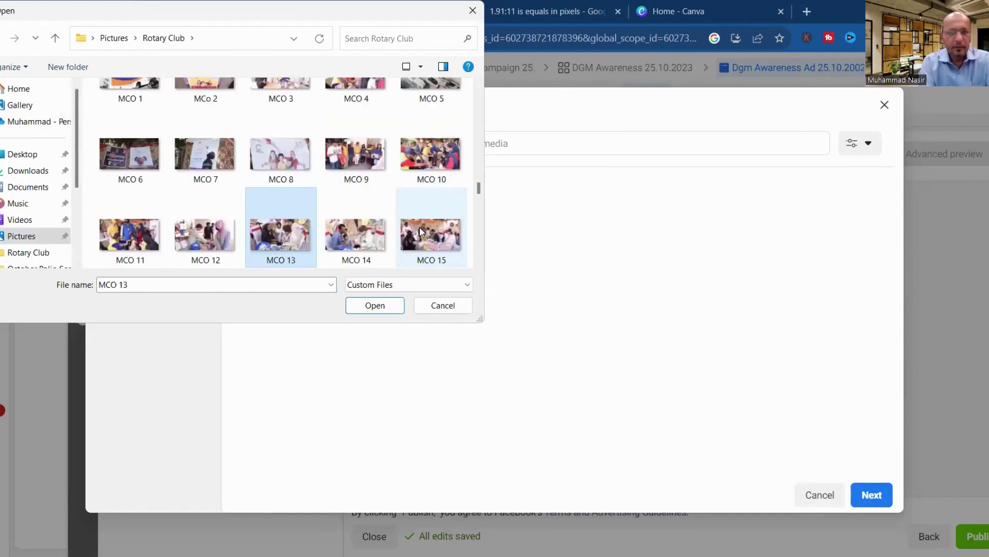
key("Down")
key("Down")
key("Down")
key("Down")
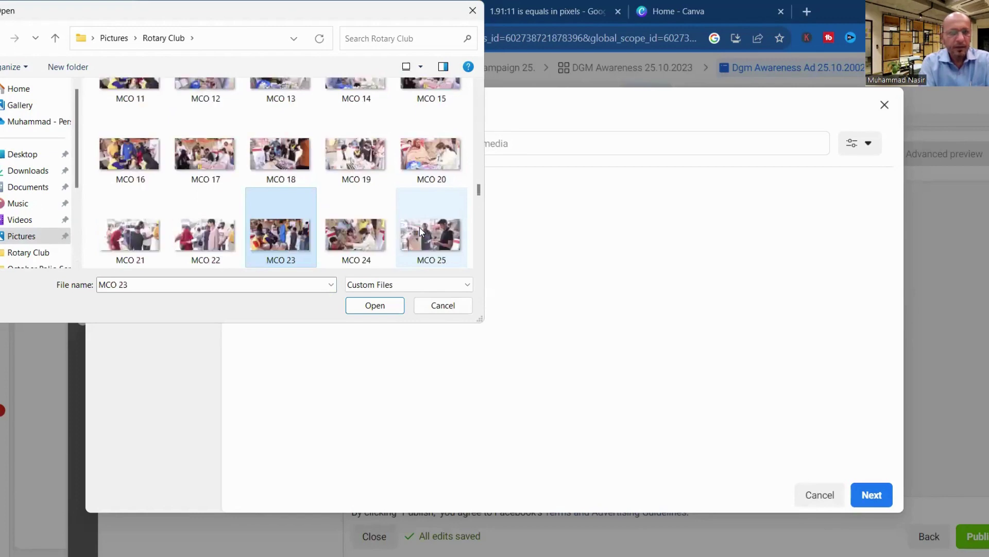
key("Down")
key("Down")
key("Down")
key("Down")
key("Down")
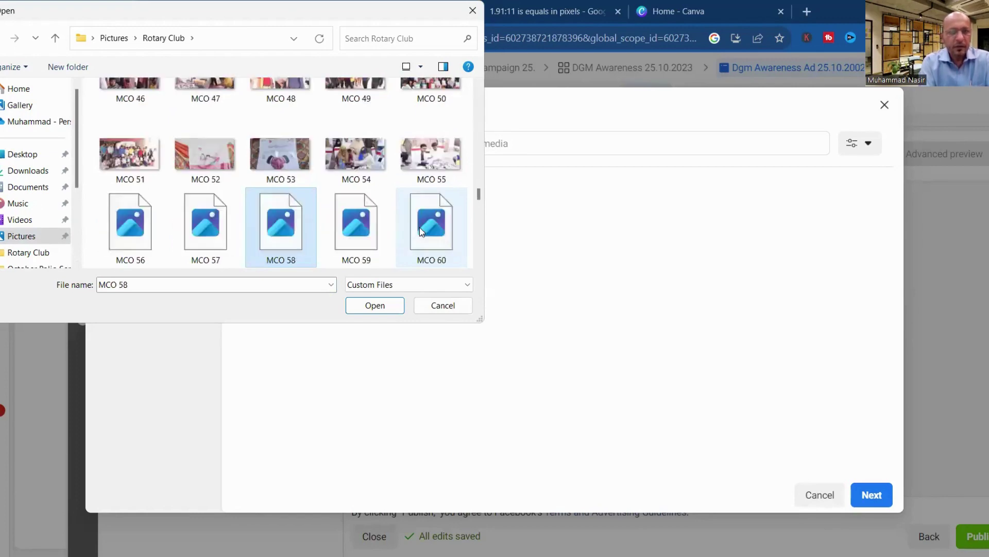
key("Down")
key("Down")
key("Down")
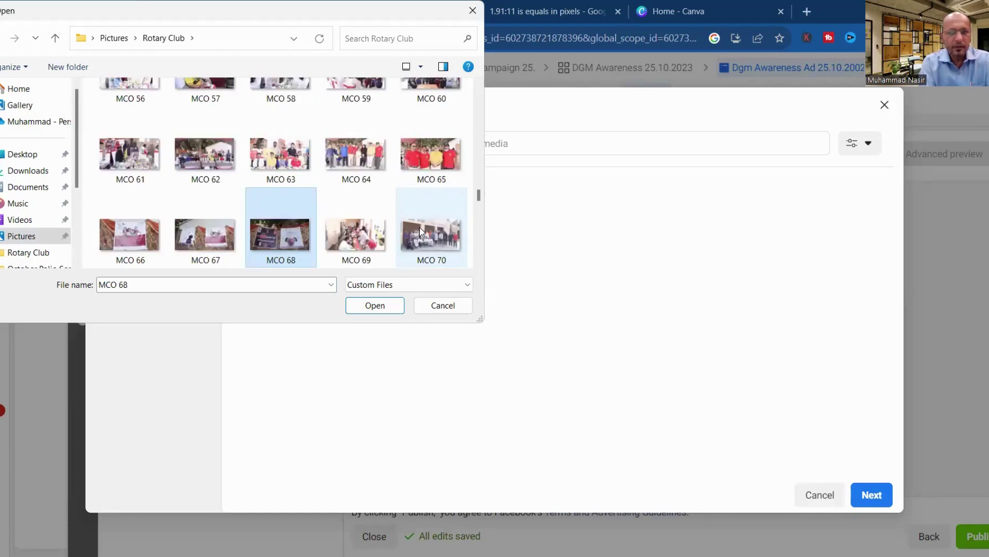
key("Down")
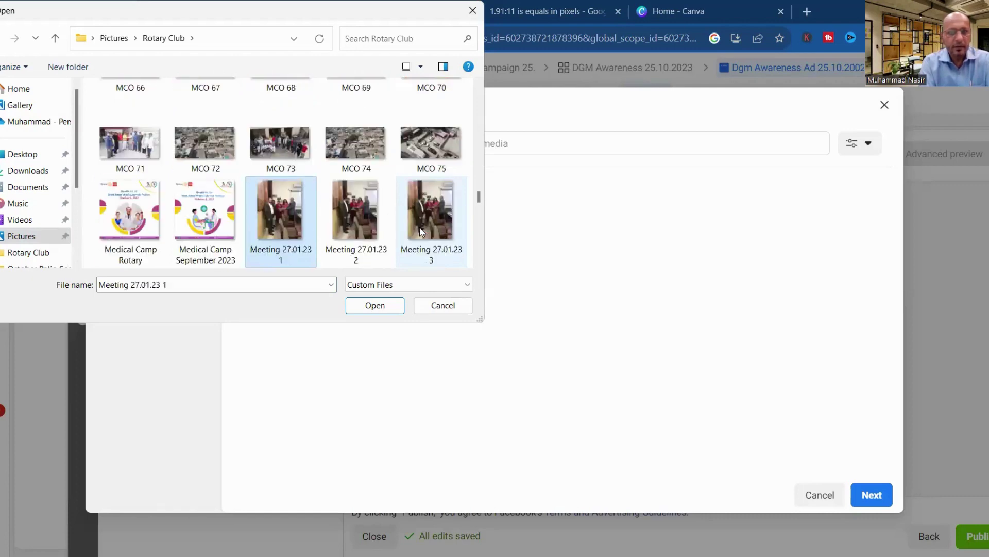
key("Up")
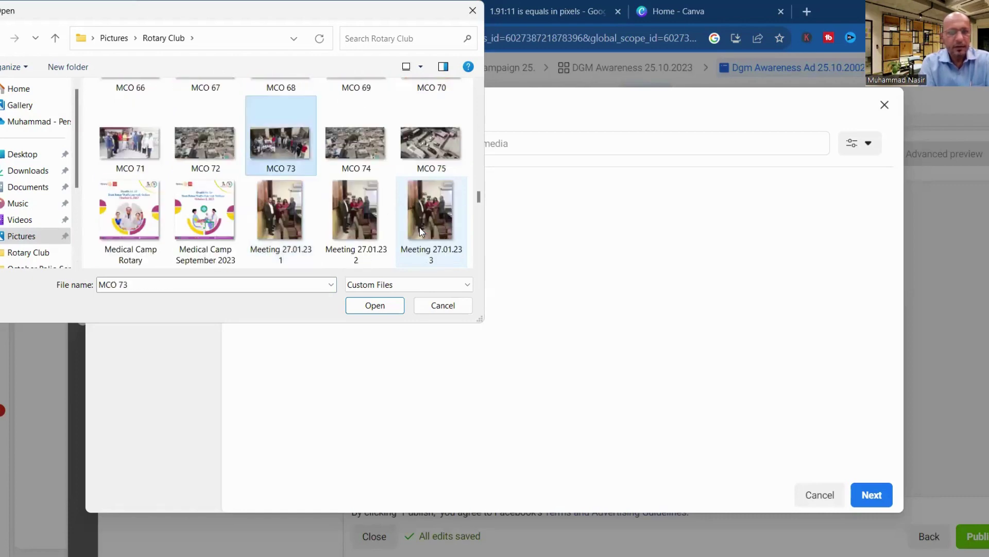
double_click(283, 156)
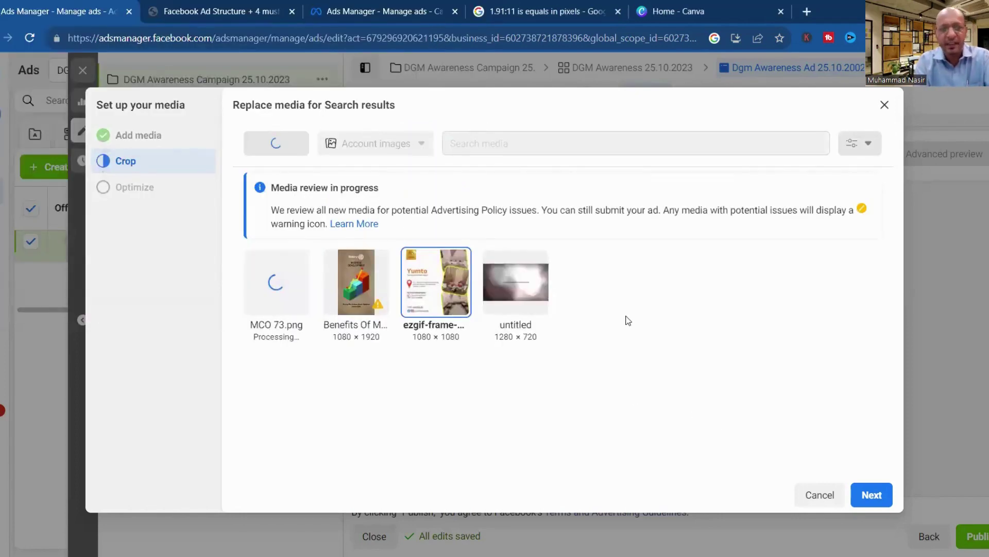
left_click(868, 501)
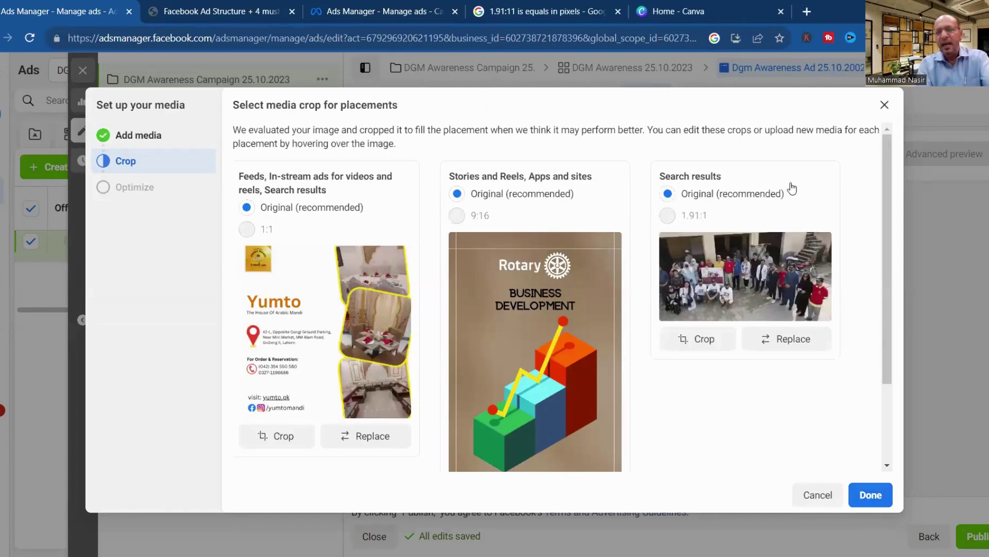
Try the 1080 × 1080 ezgif-frame image from the account images as the Search results media.
mouse_move(672, 194)
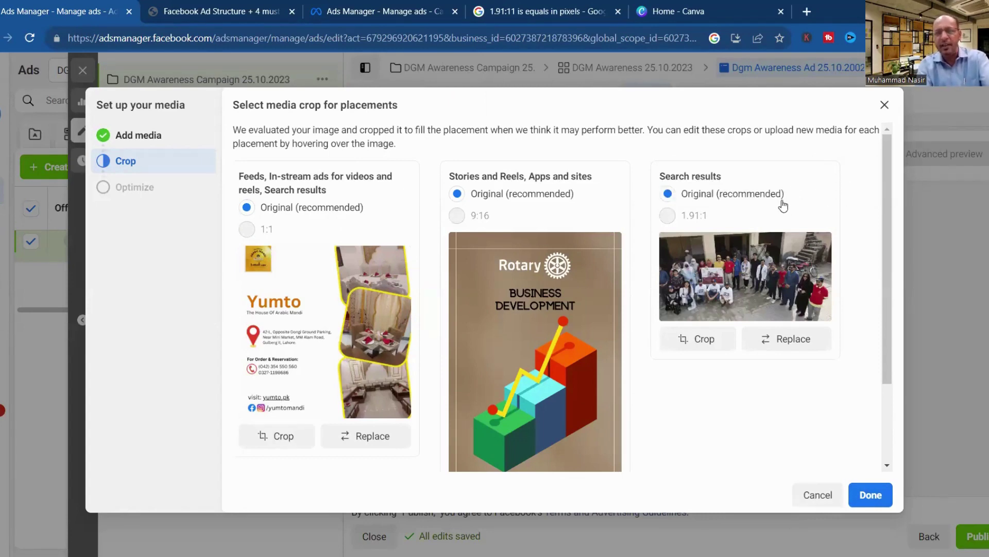
mouse_move(751, 199)
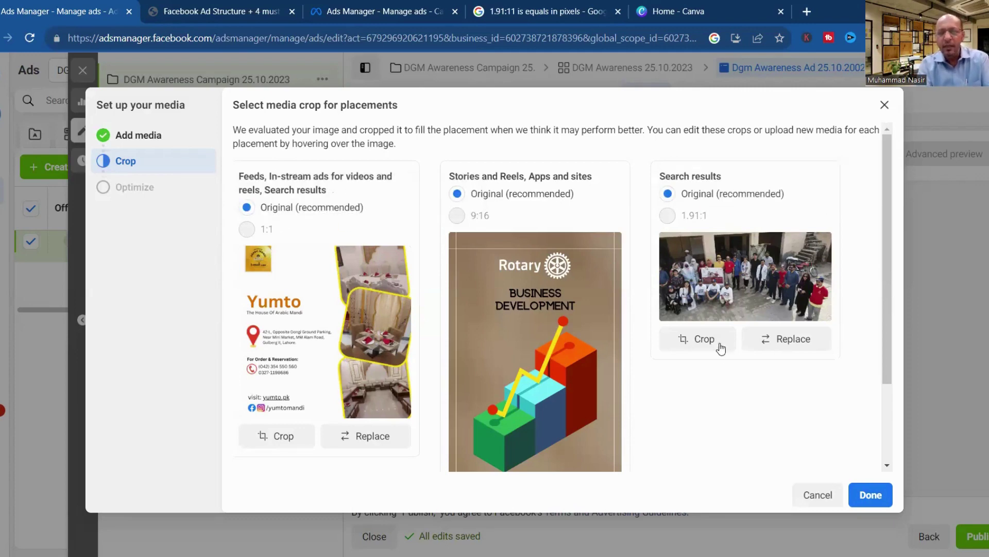
left_click(787, 348)
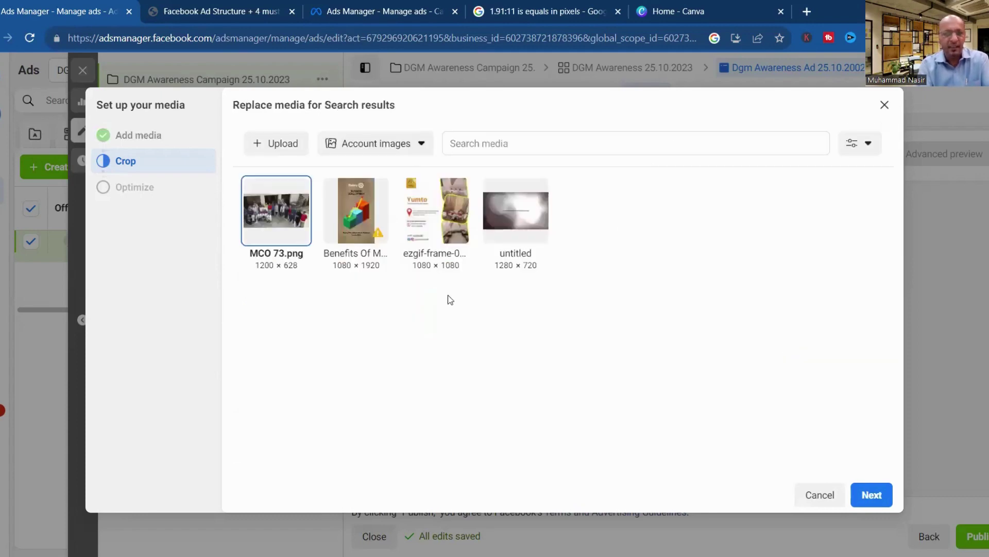
left_click(436, 210)
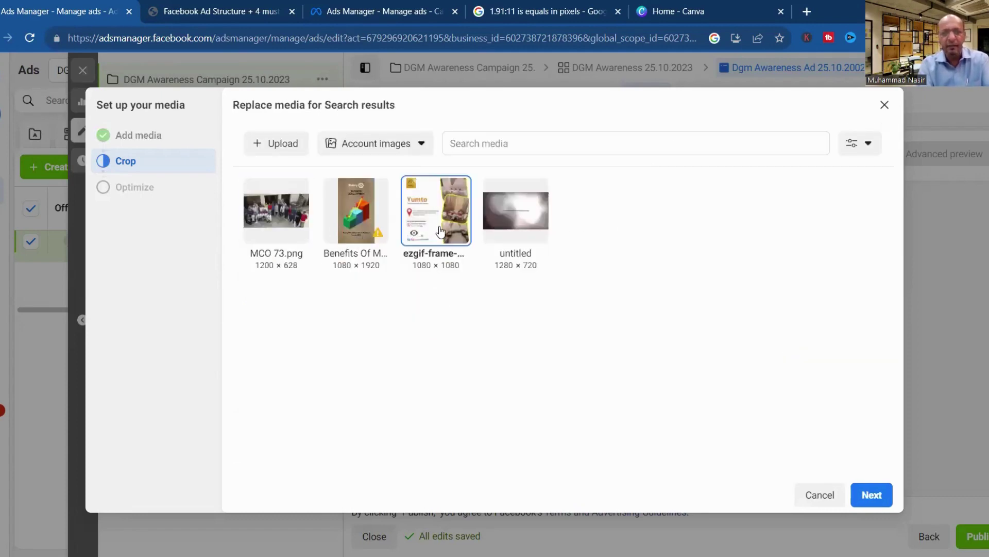
left_click(869, 493)
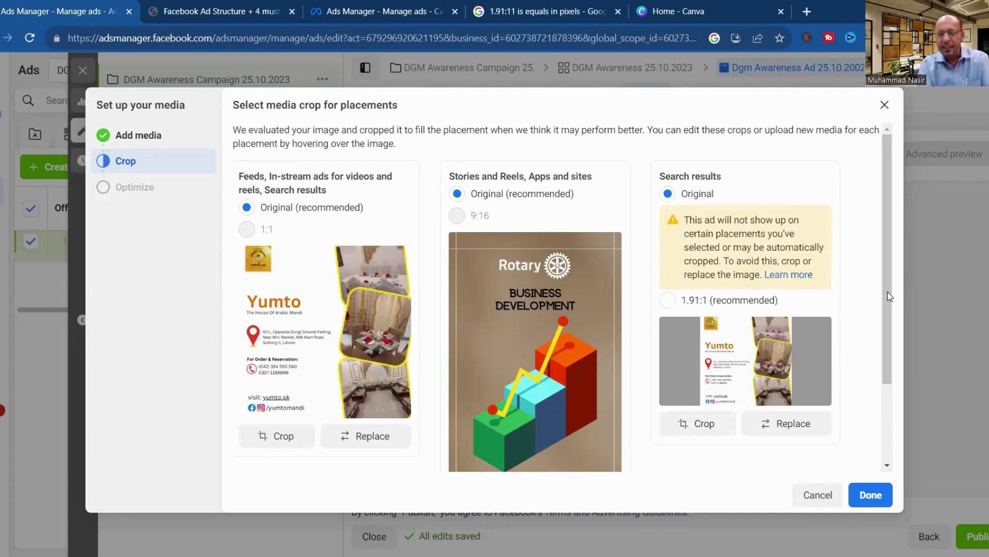
Replace the Search results media with the 1200 × 628 MCO 73.png from the account images.
left_click_drag(889, 302, 880, 354)
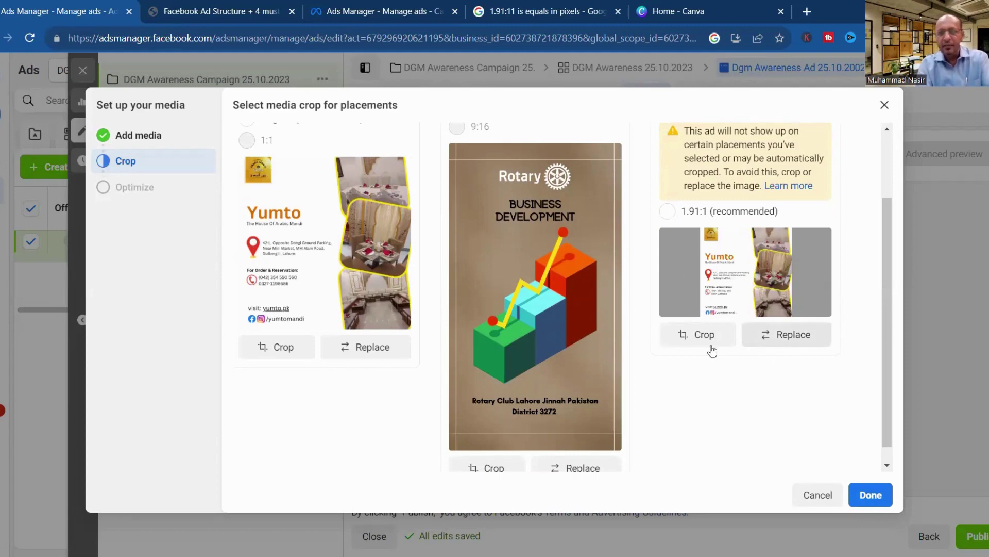
left_click(795, 333)
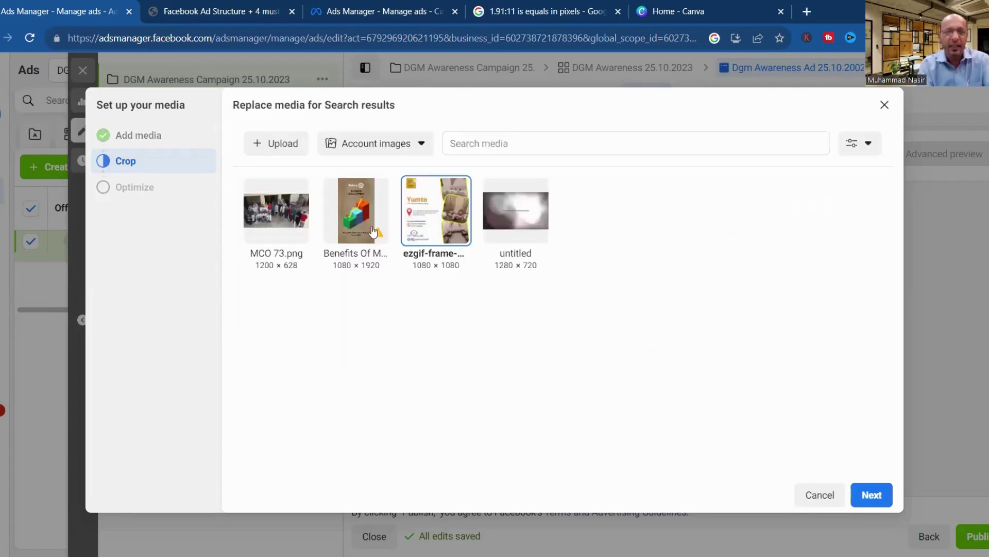
left_click(283, 230)
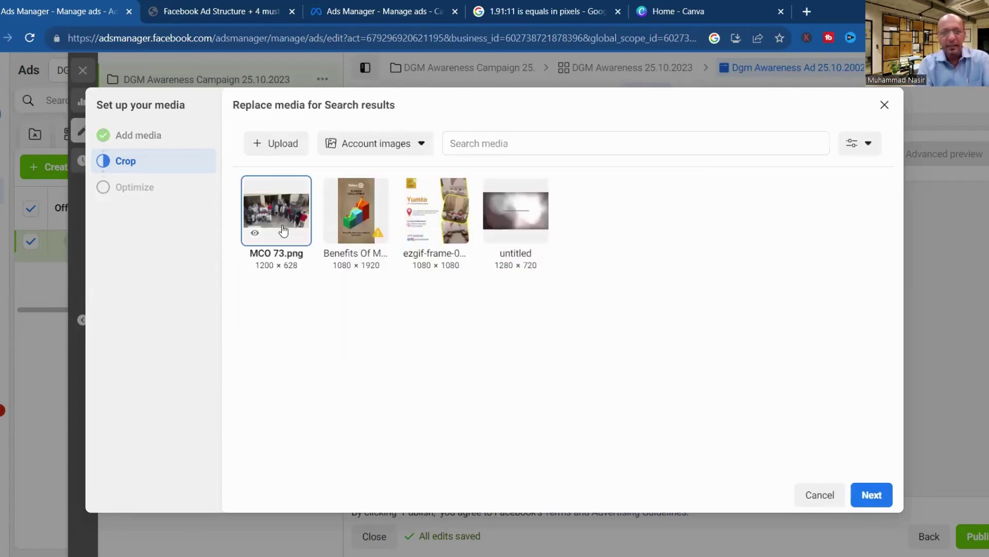
left_click(870, 495)
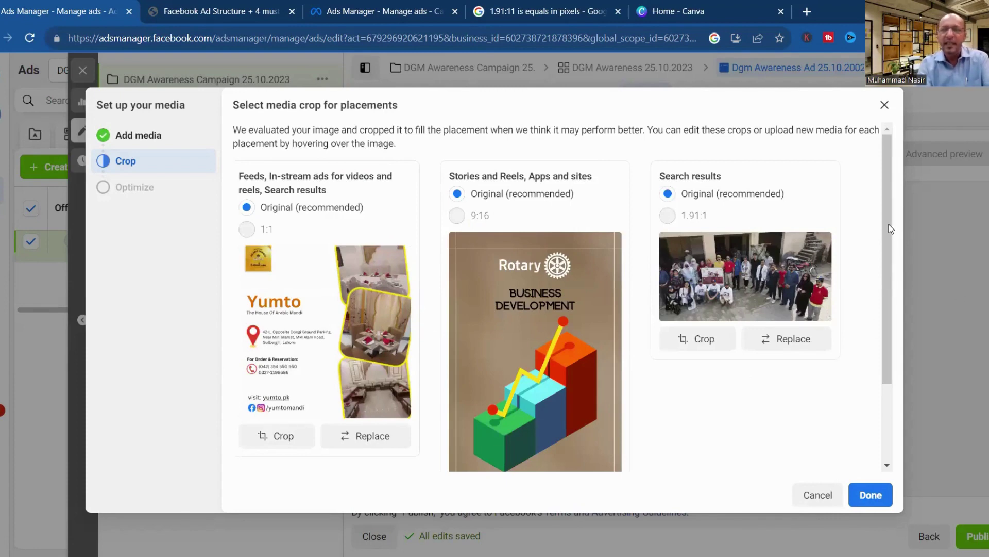
Check and accept the media crops for all placements, and review the Stories, in-stream and Search results ad previews.
left_click_drag(887, 228, 885, 261)
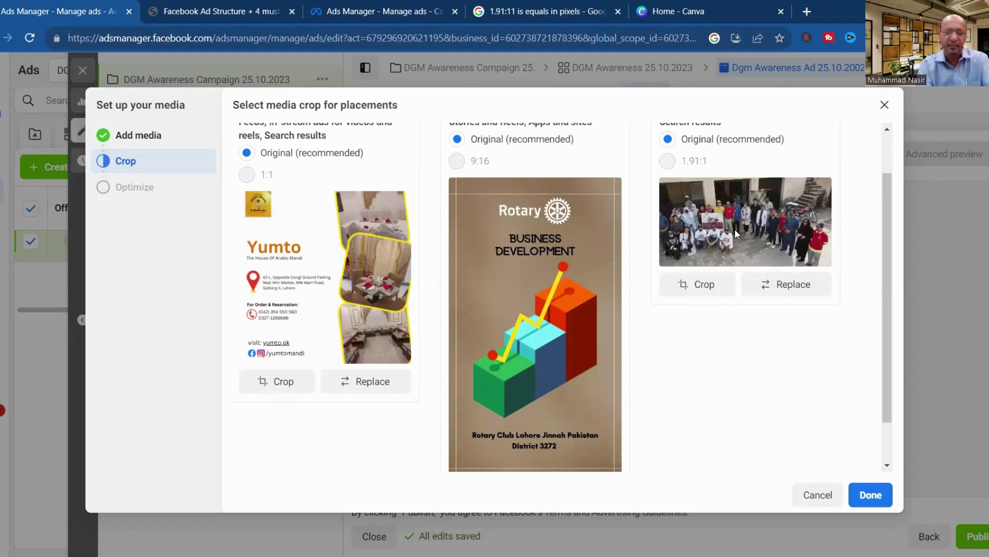
left_click_drag(889, 307, 890, 252)
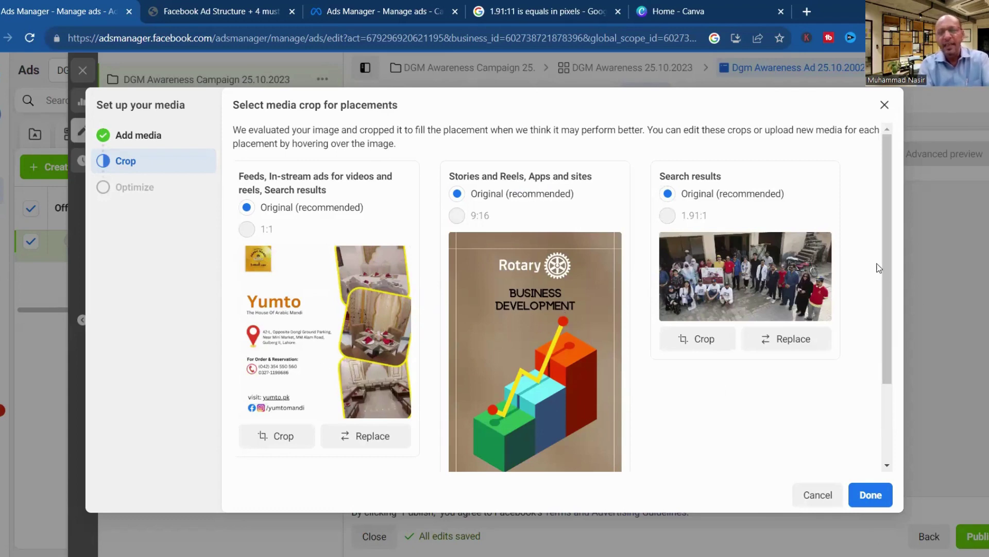
scroll(889, 320, "down", 2)
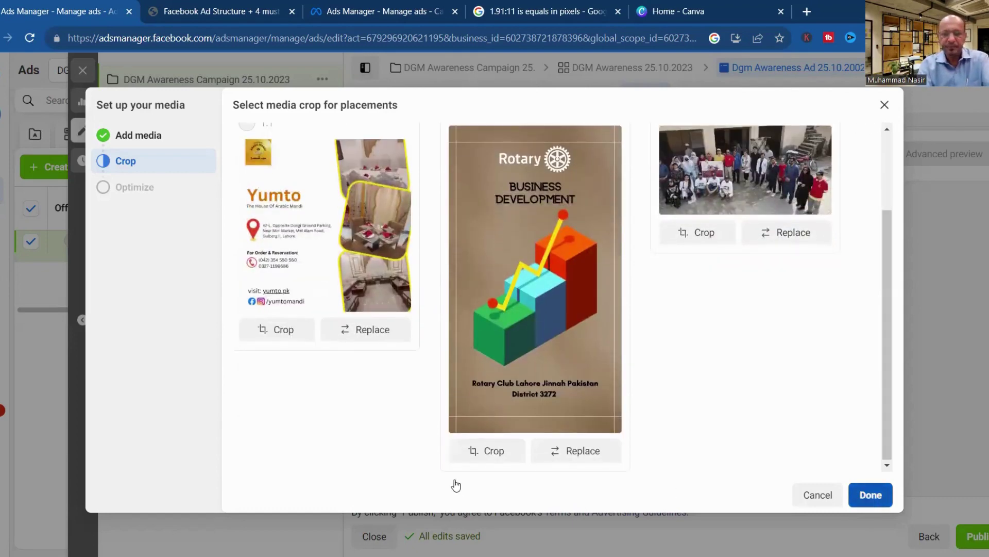
left_click(870, 494)
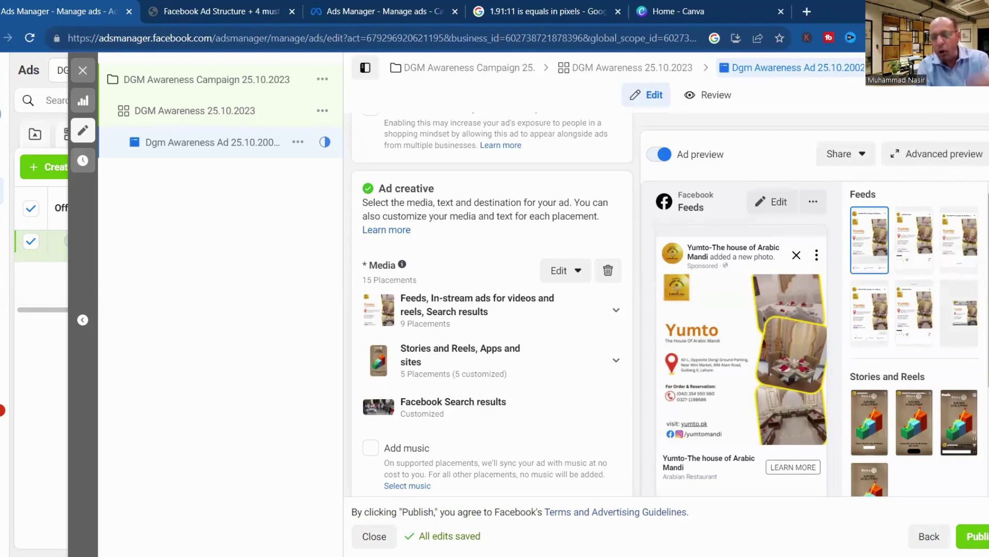
scroll(914, 335, "down", 3)
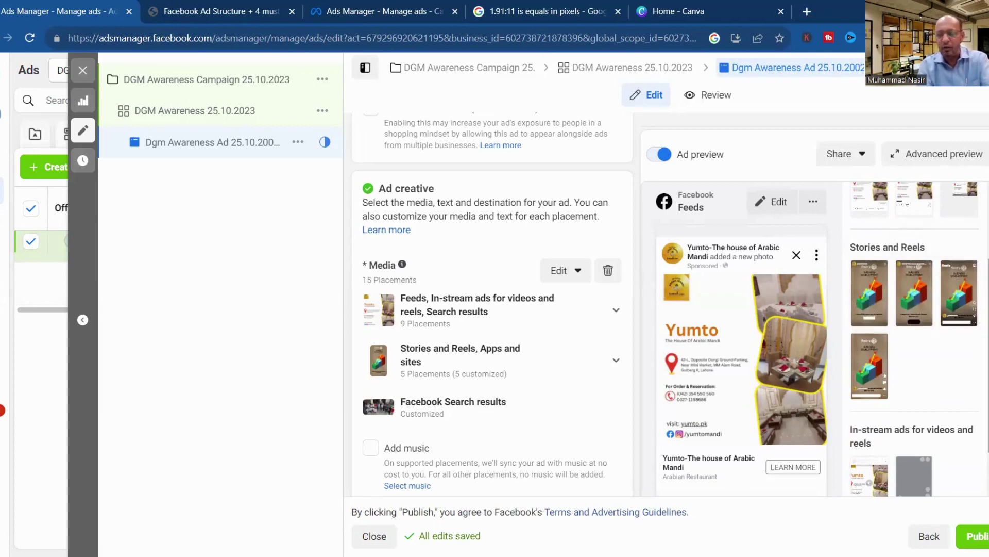
scroll(974, 342, "down", 4)
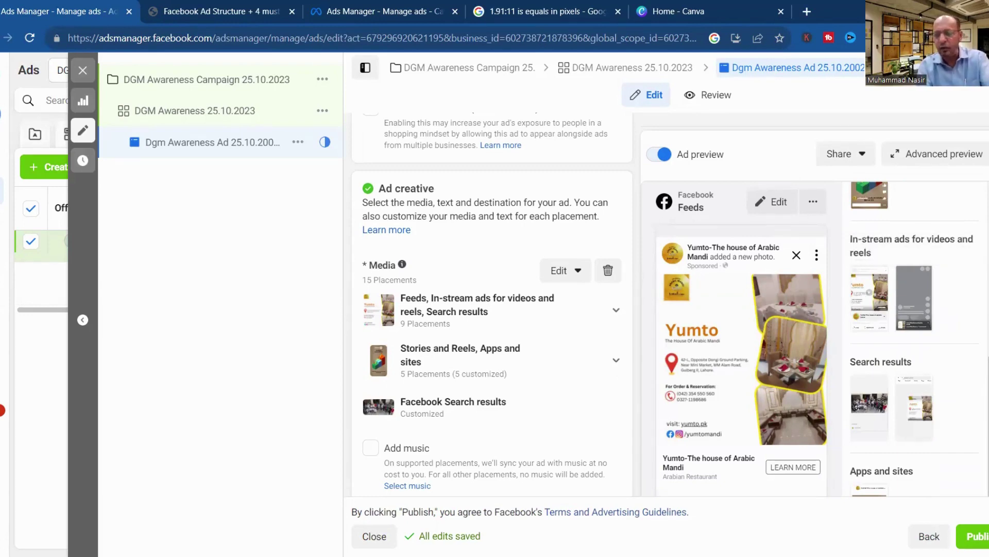
scroll(915, 335, "up", 2)
scroll(914, 335, "down", 2)
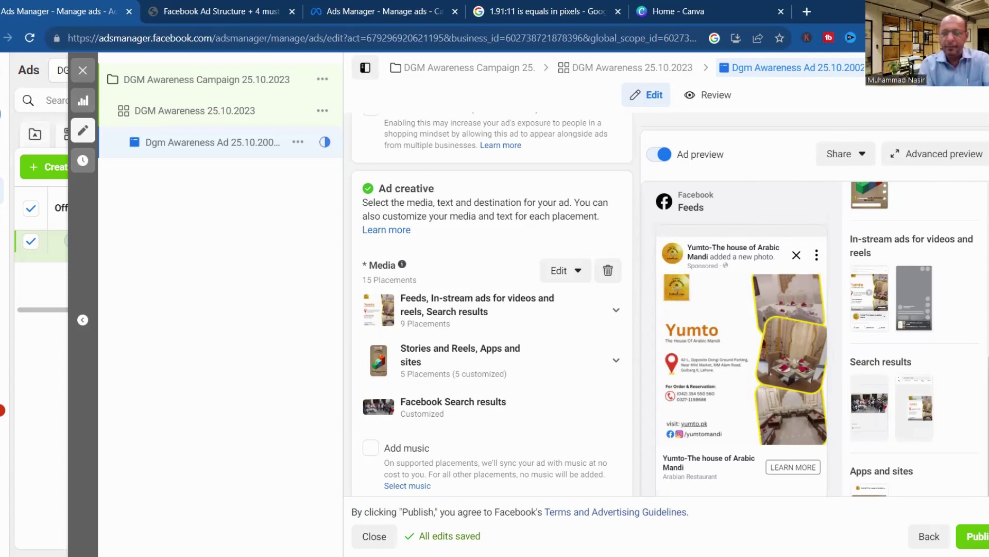
Turn the Add music option on and back off for the ad creative.
scroll(492, 304, "down", 5)
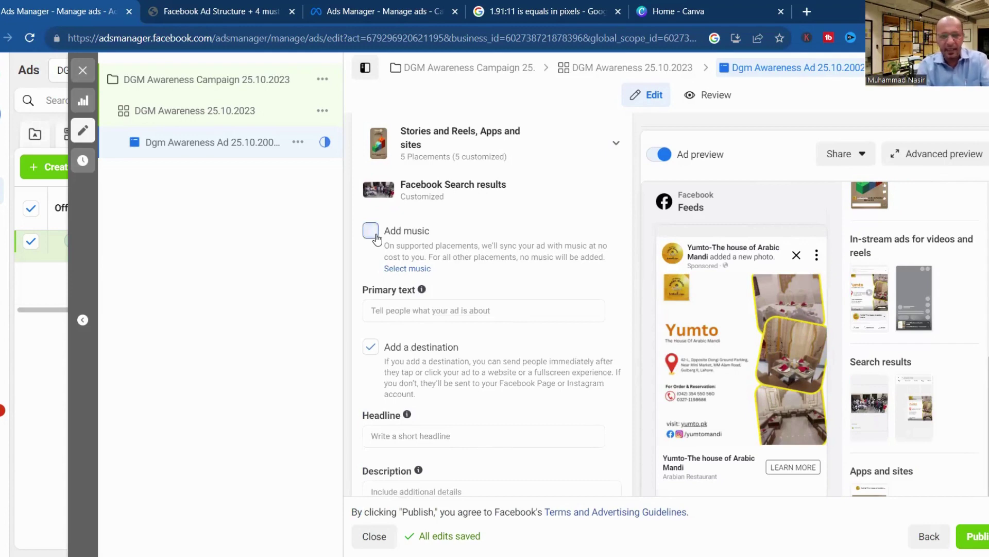
left_click(371, 231)
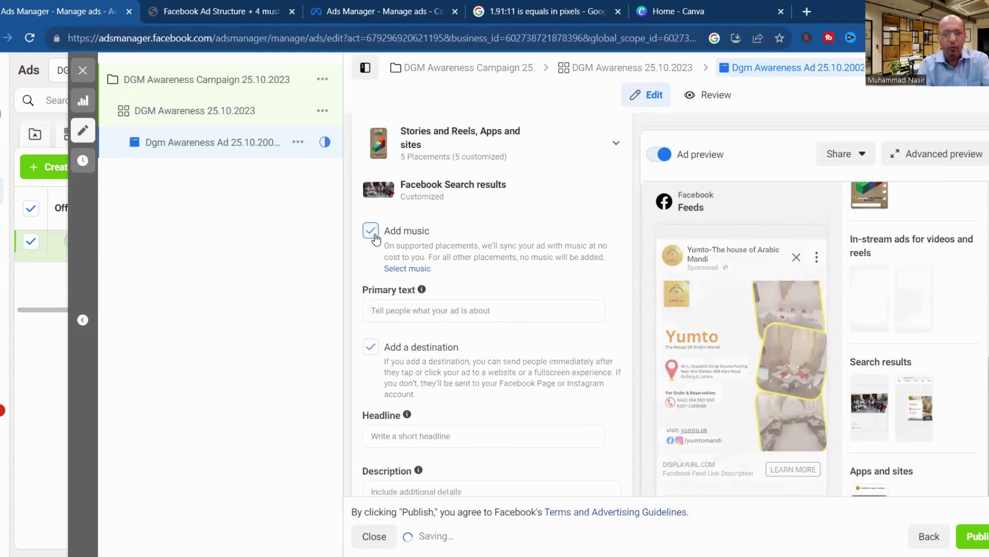
left_click(372, 232)
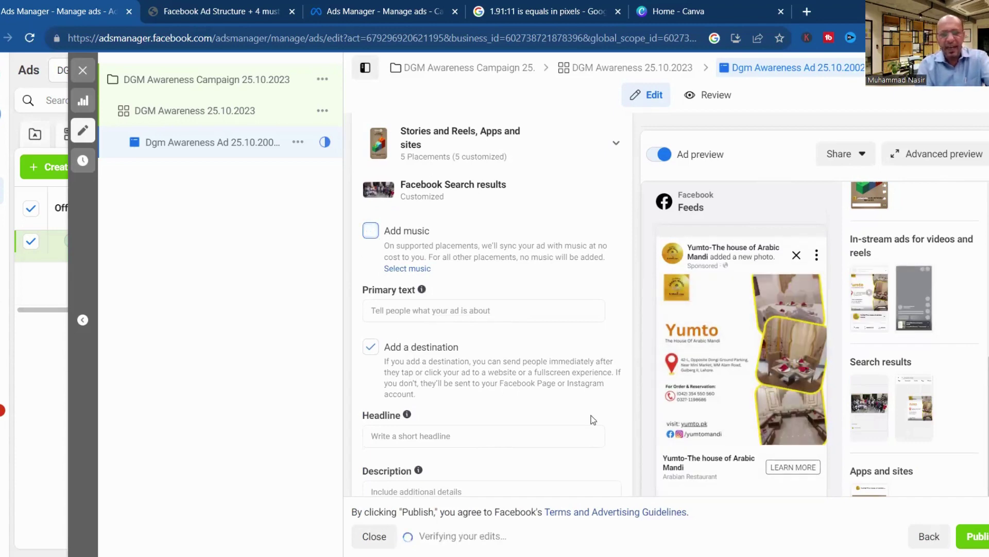
Enter "Discover The Taste Of Arabian Food" as the ad's headline.
scroll(492, 309, "down", 3)
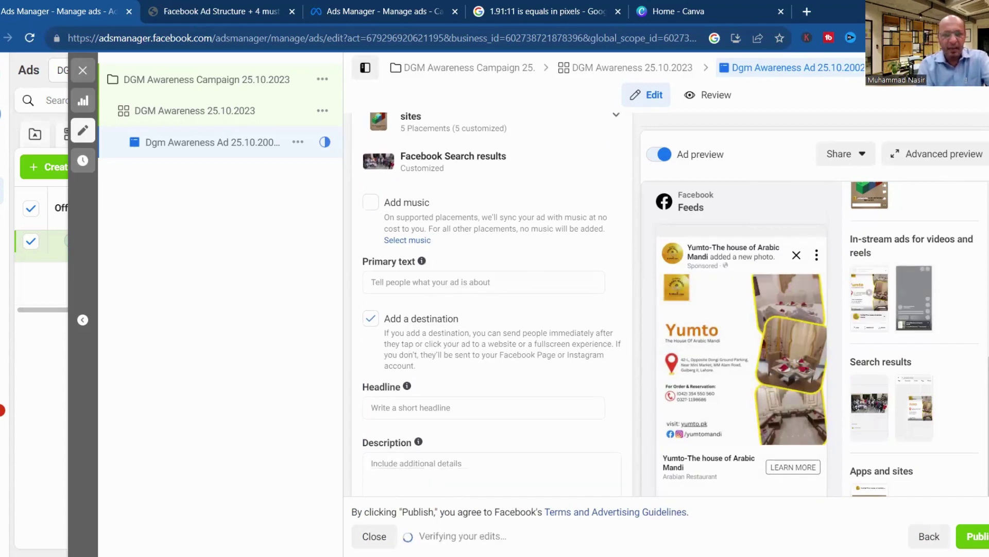
scroll(492, 309, "down", 1)
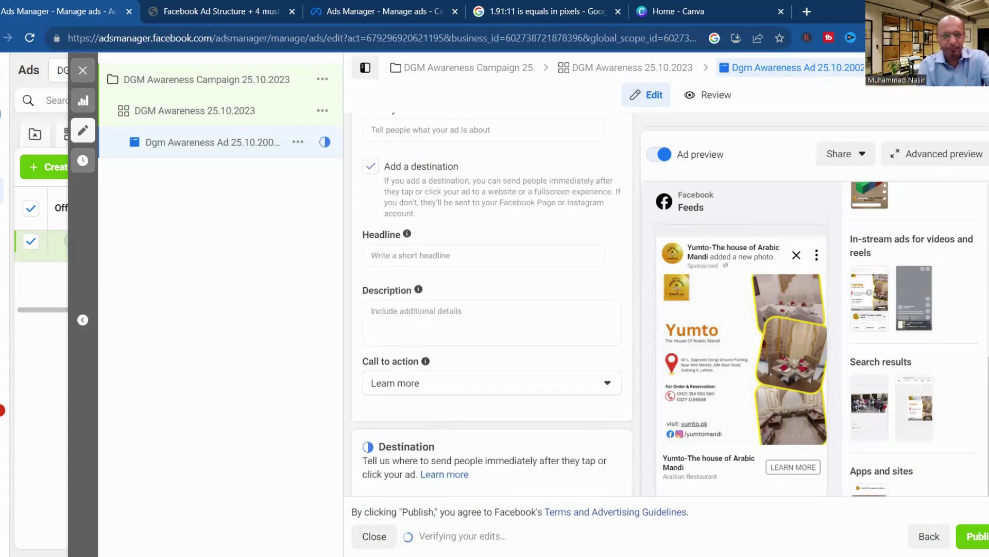
left_click(417, 254)
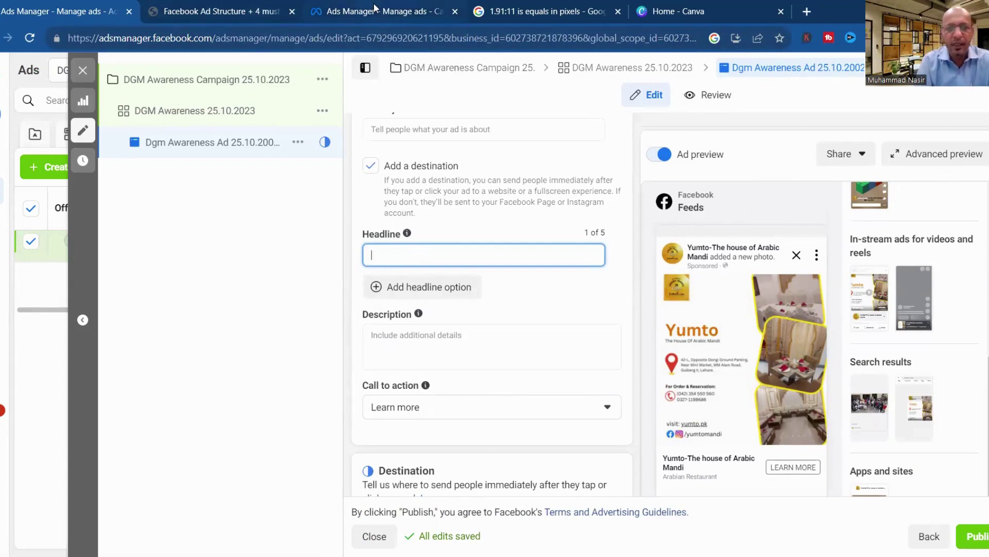
mouse_move(373, 4)
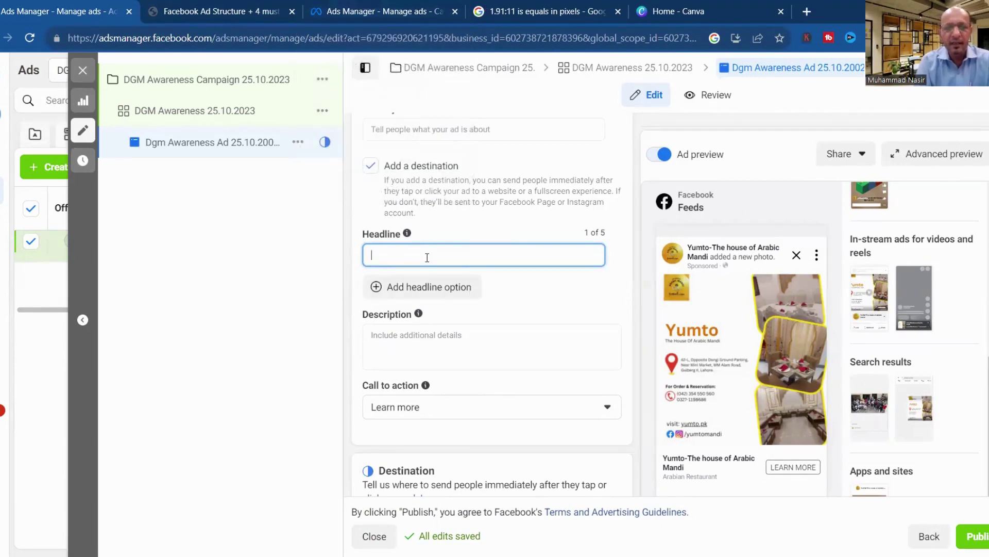
type("Dis")
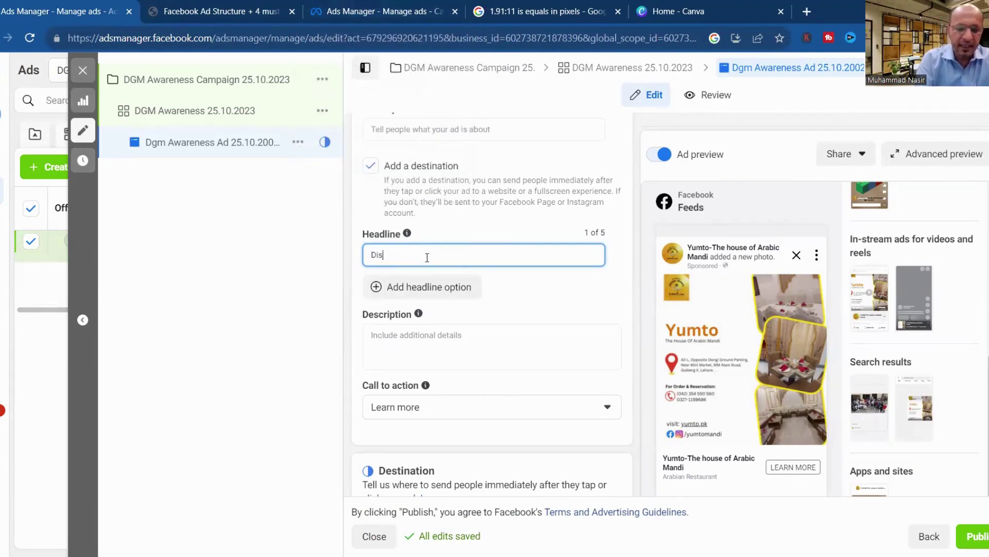
type("cover The Taste Of Arabia")
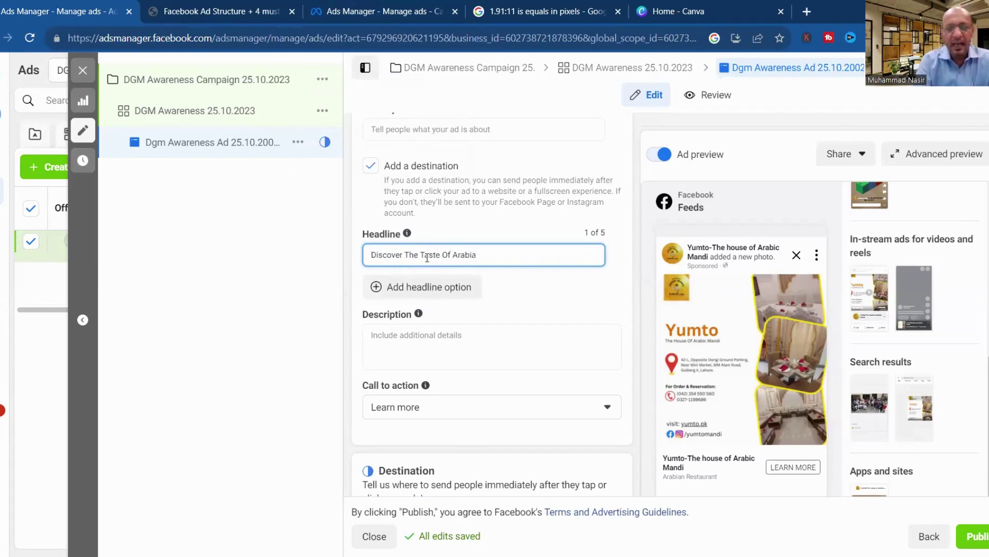
type("n Food")
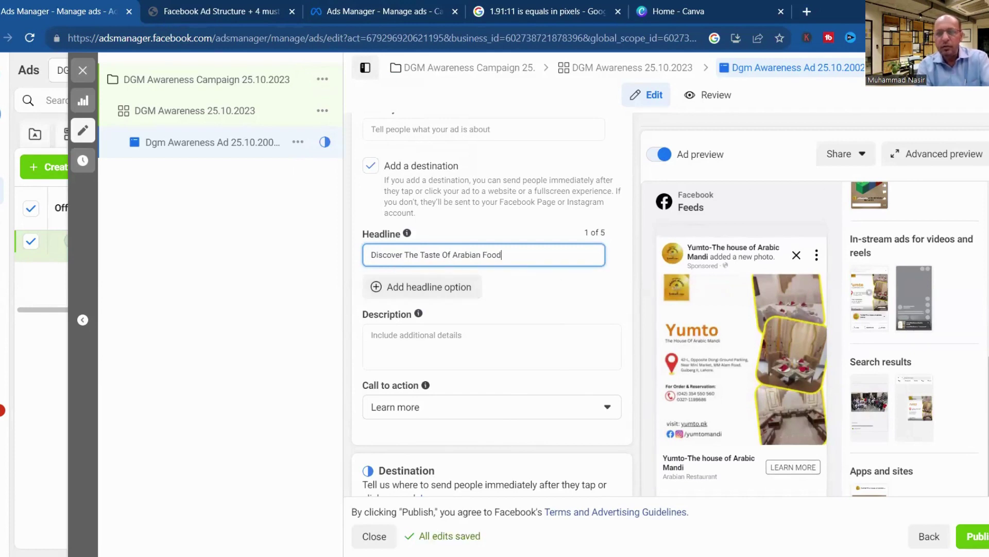
scroll(492, 307, "down", 8)
scroll(492, 308, "down", 5)
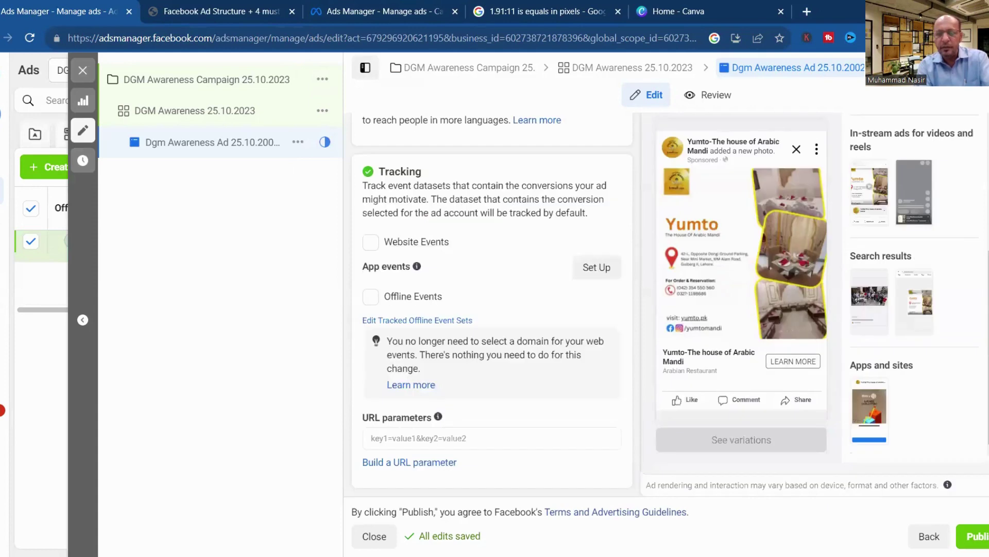
scroll(492, 308, "up", 6)
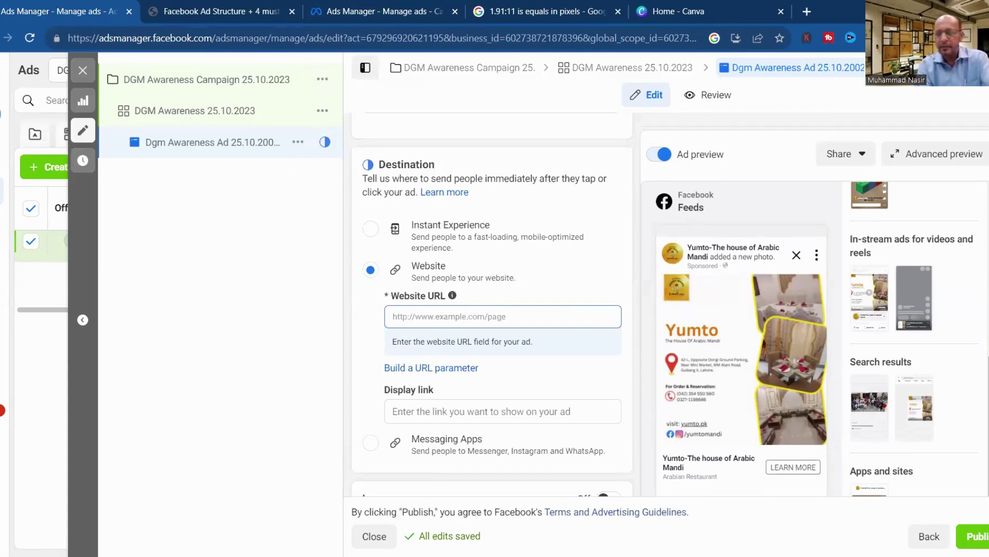
scroll(492, 308, "up", 5)
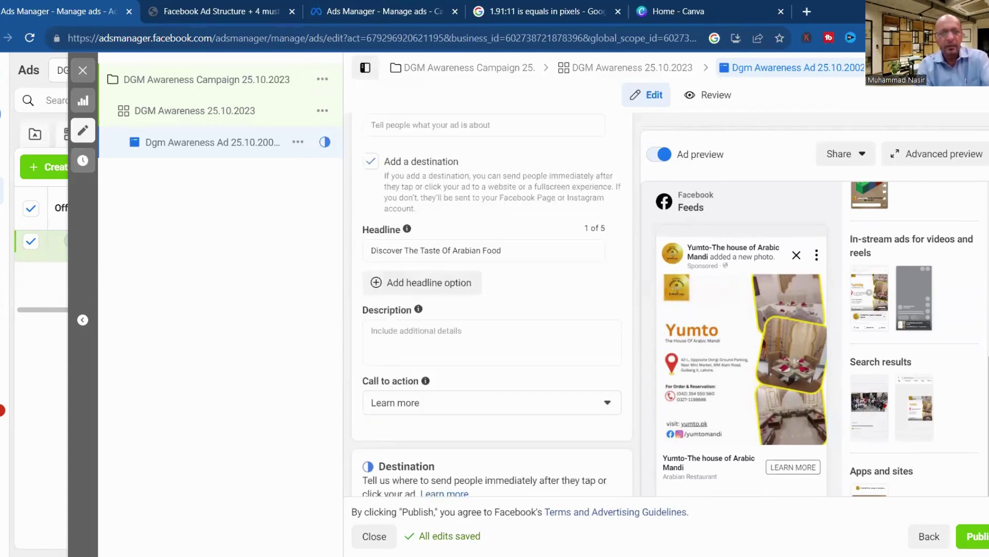
Open facebook.com in a new browser tab and switch to the Yumto-The house of Arabic Mandi page profile.
scroll(398, 386, "down", 3)
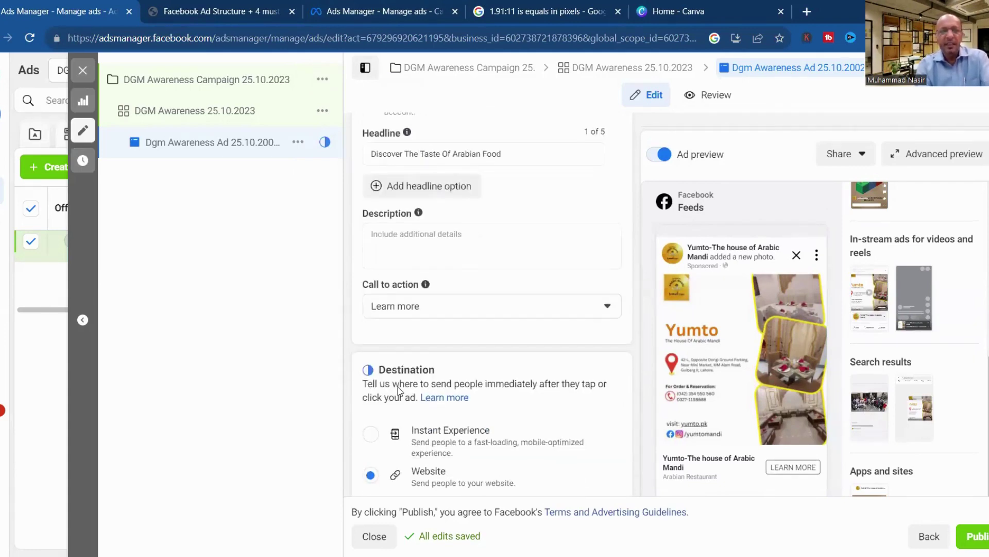
left_click(429, 231)
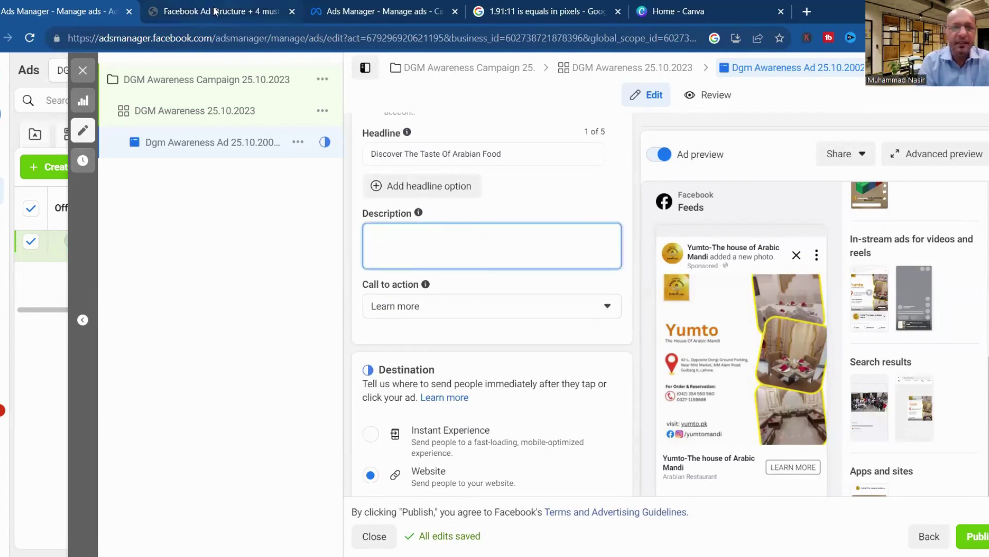
left_click(807, 11)
left_click(540, 34)
type("facebook.com")
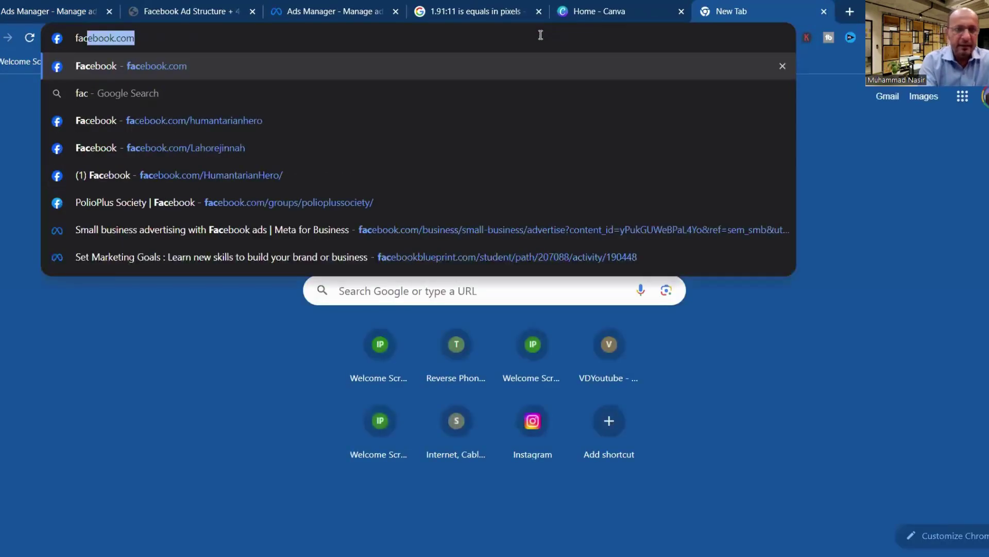
key("Return")
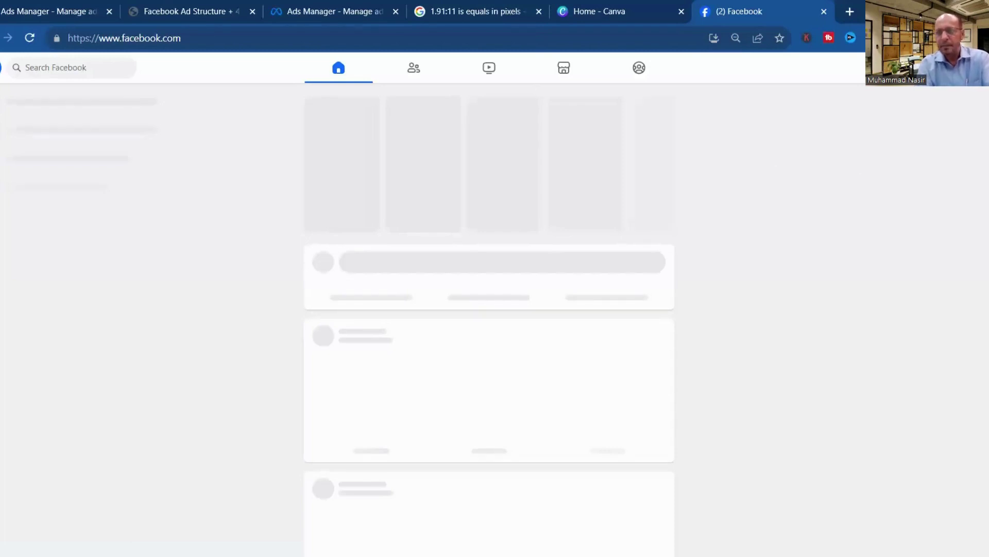
left_click(980, 67)
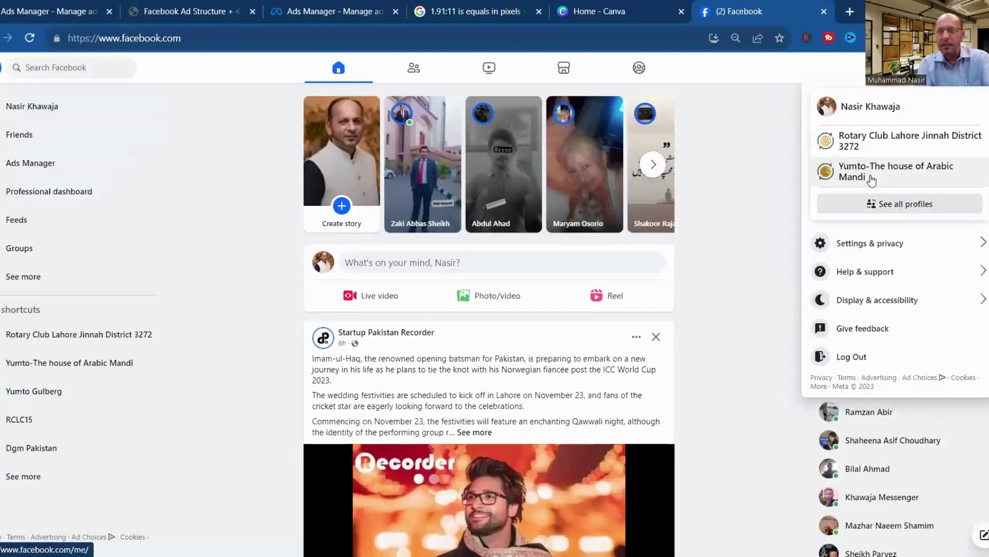
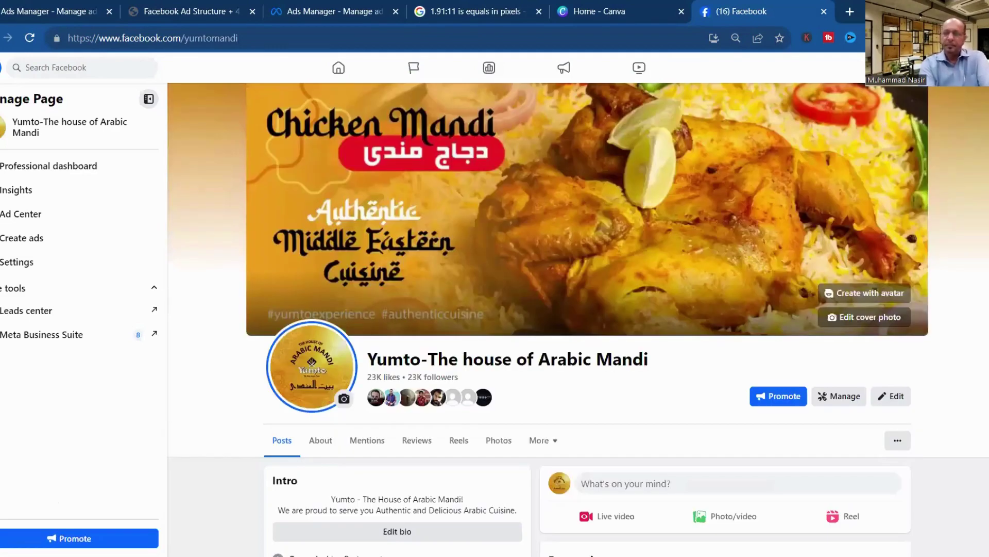
Expand the page's newest Winters Special post and copy its text through the Lahore branch lines, leaving out the hashtags.
scroll(577, 319, "down", 8)
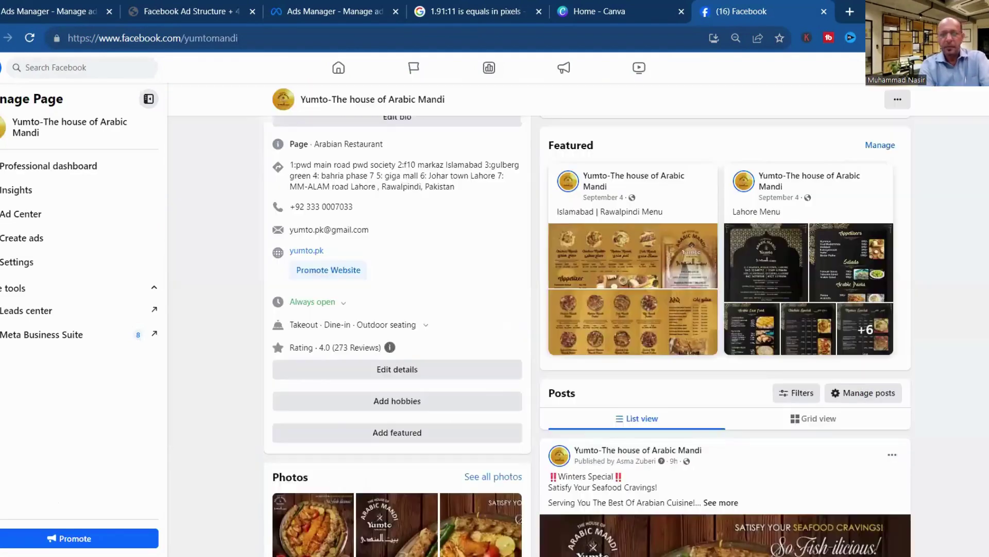
scroll(667, 322, "down", 4)
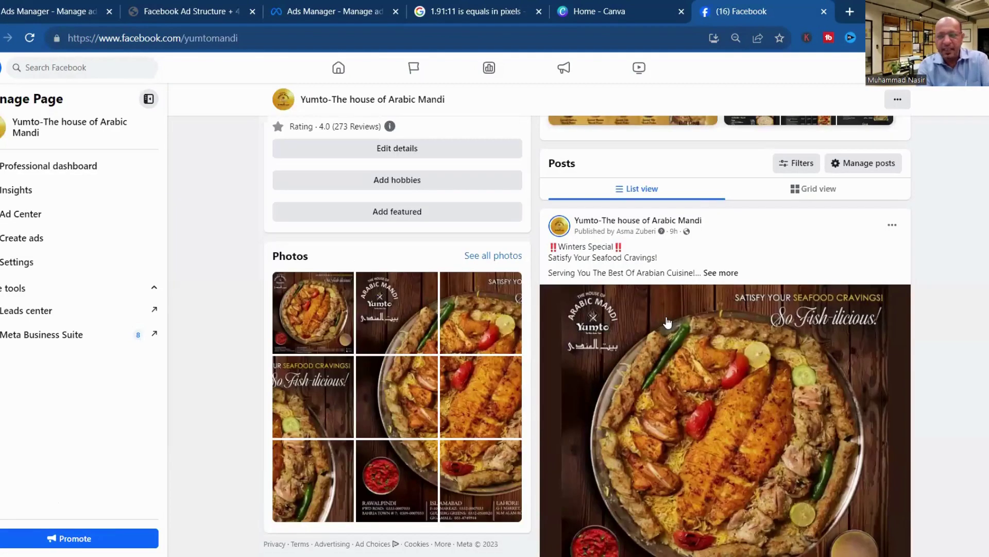
left_click(709, 277)
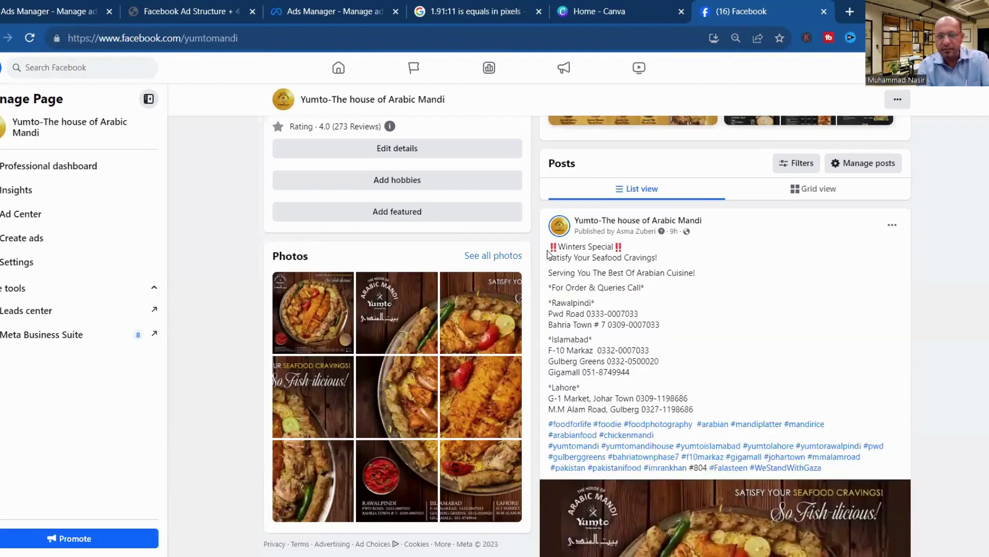
left_click_drag(548, 251, 699, 408)
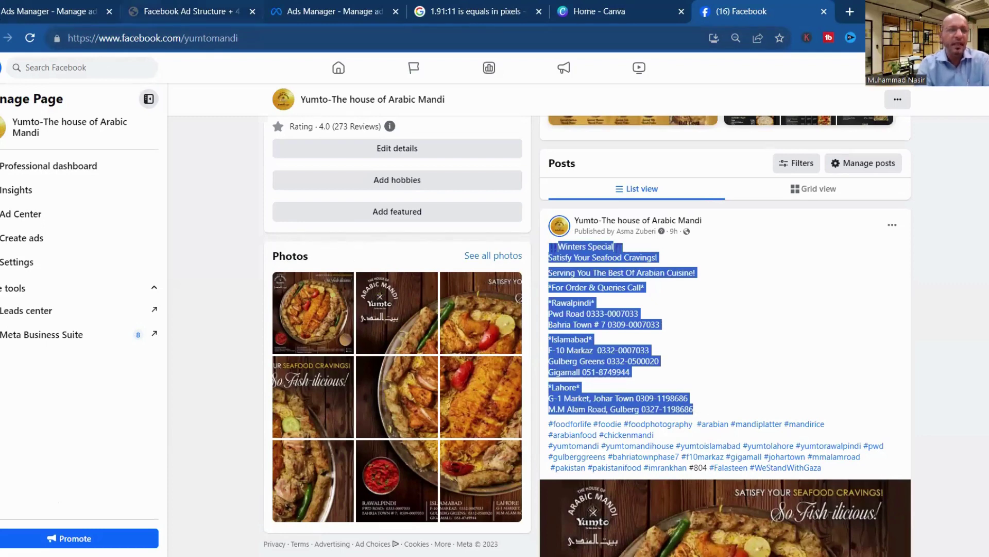
Return to the ad in Ads Manager and paste the copied post text as its description.
left_click(20, 12)
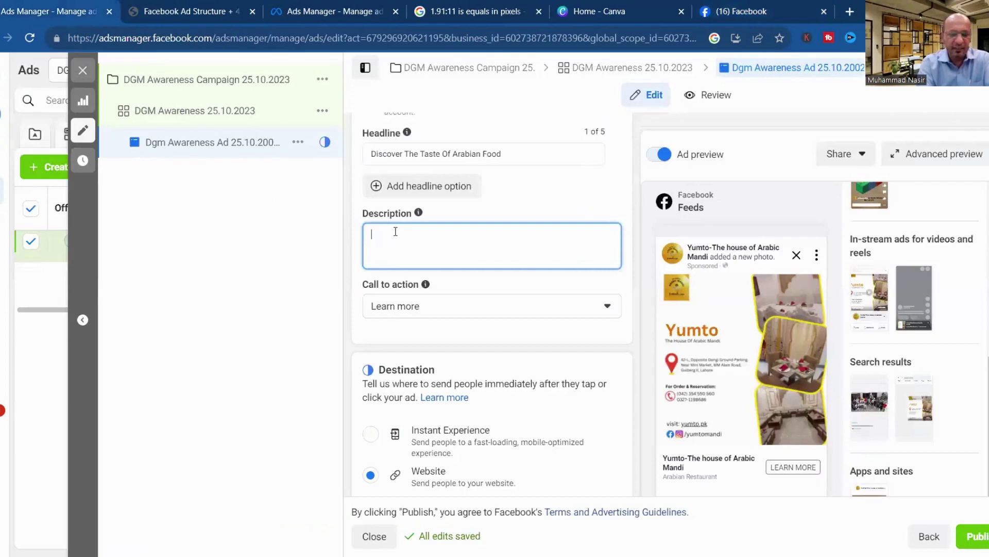
key("ctrl+v")
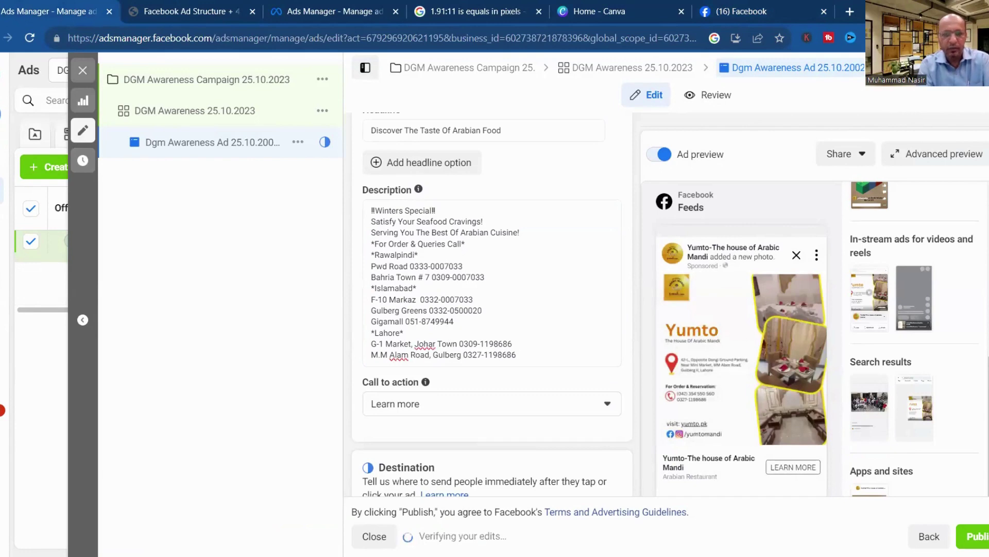
left_click(521, 354)
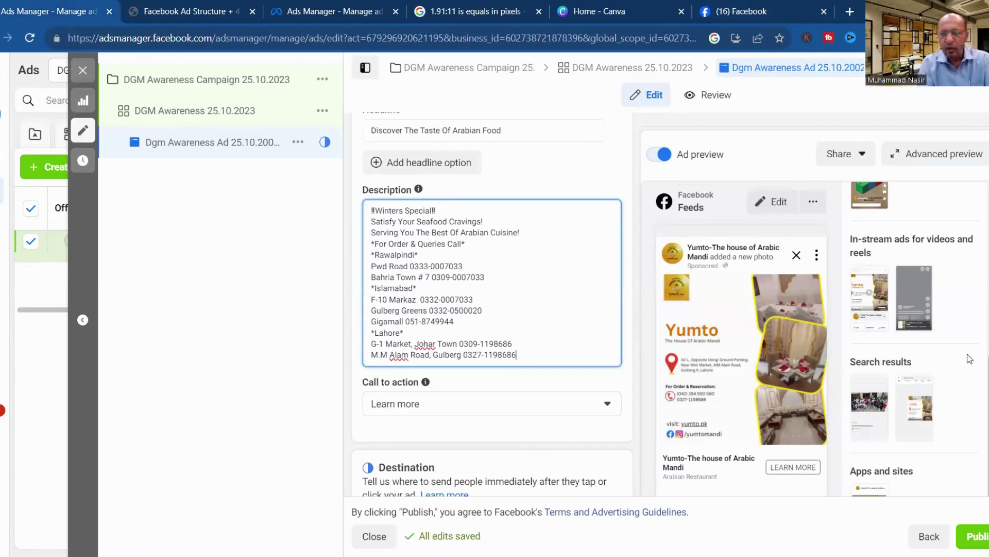
Set the ad's call to action to See menu.
scroll(492, 304, "down", 6)
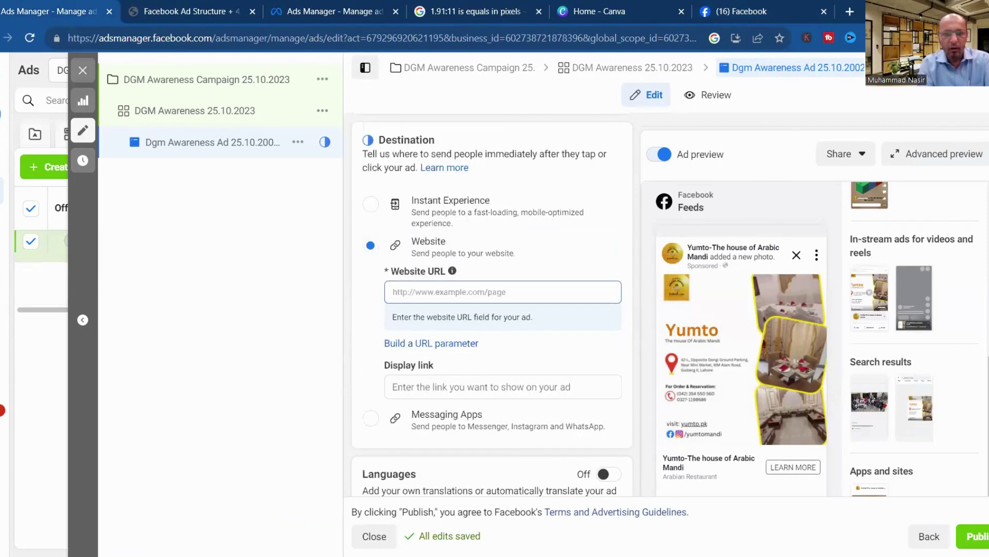
scroll(493, 304, "down", 2)
scroll(492, 304, "down", 3)
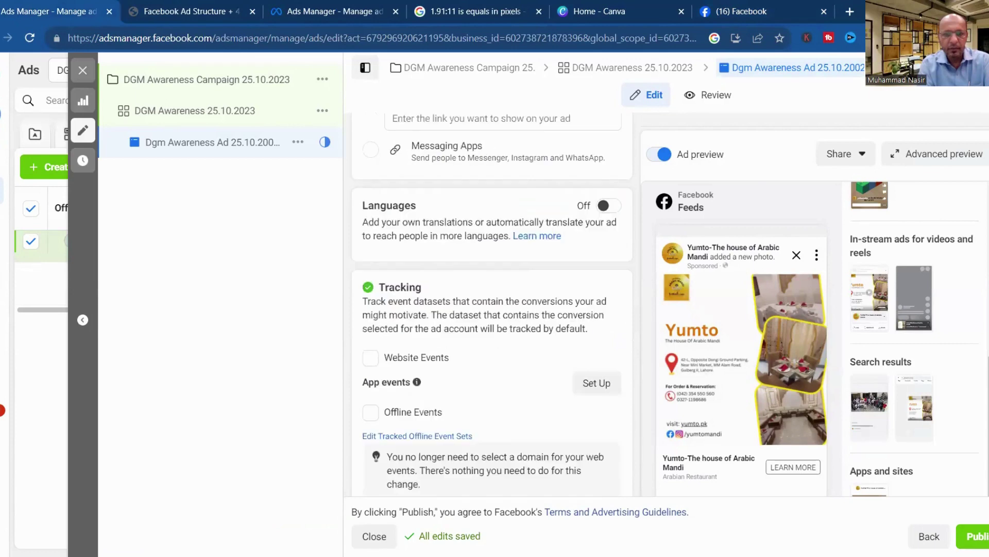
scroll(492, 304, "up", 7)
scroll(506, 330, "up", 2)
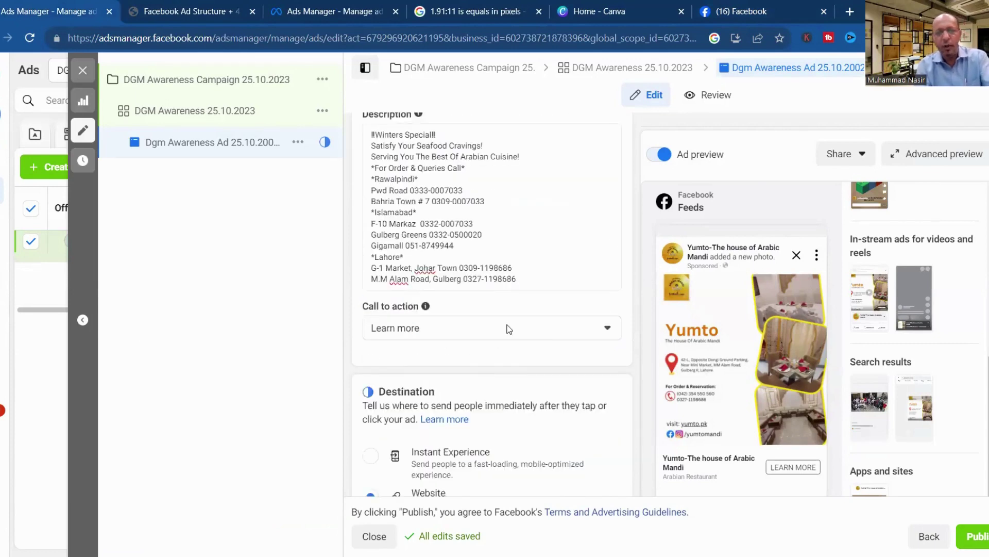
left_click(462, 338)
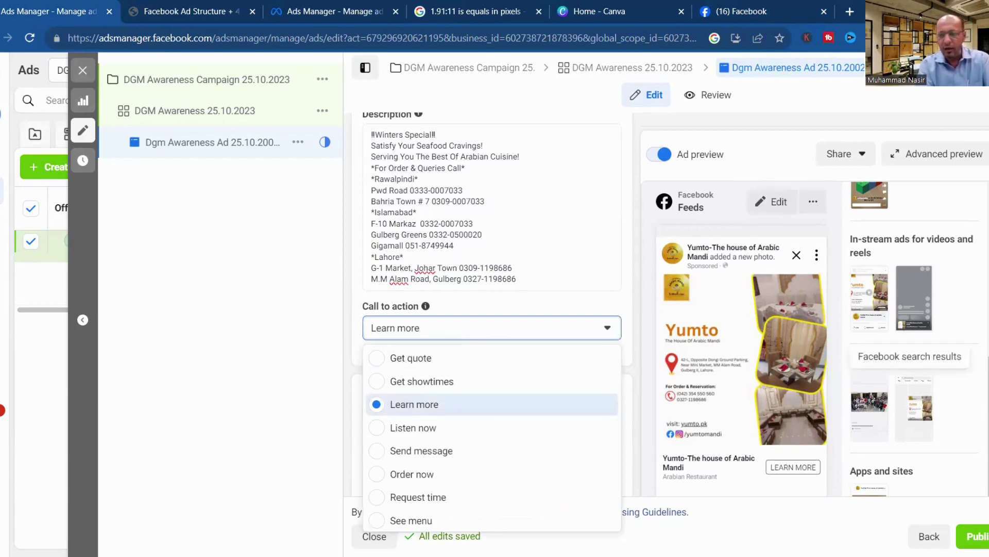
scroll(492, 309, "down", 3)
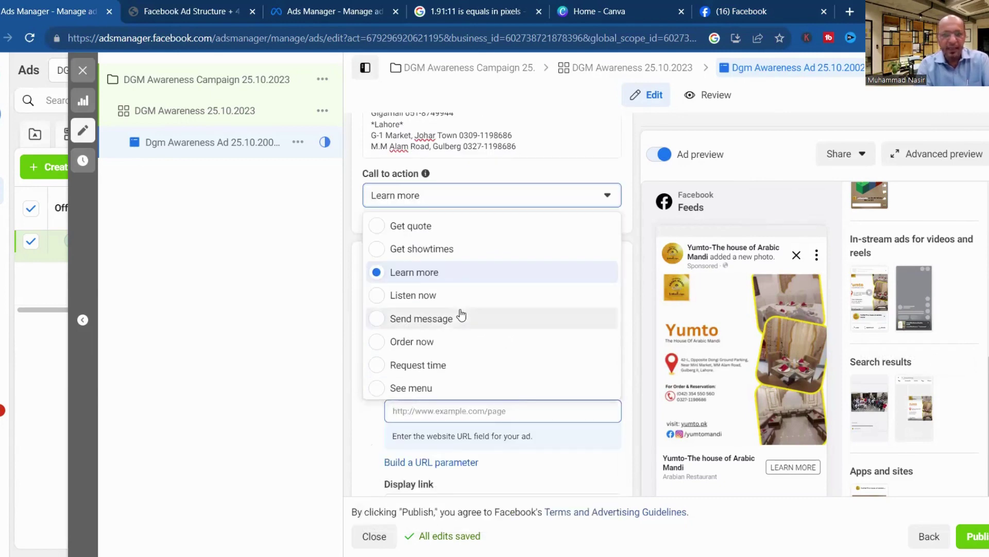
left_click(421, 391)
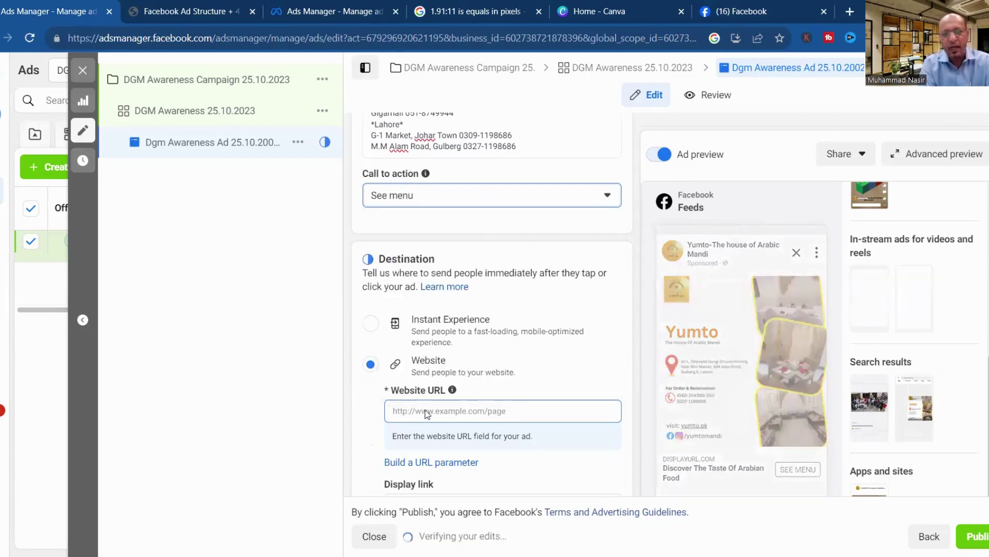
Try to set the ad's call to action to Call Now, cancelling the removal of the ad creative customizations.
left_click(441, 414)
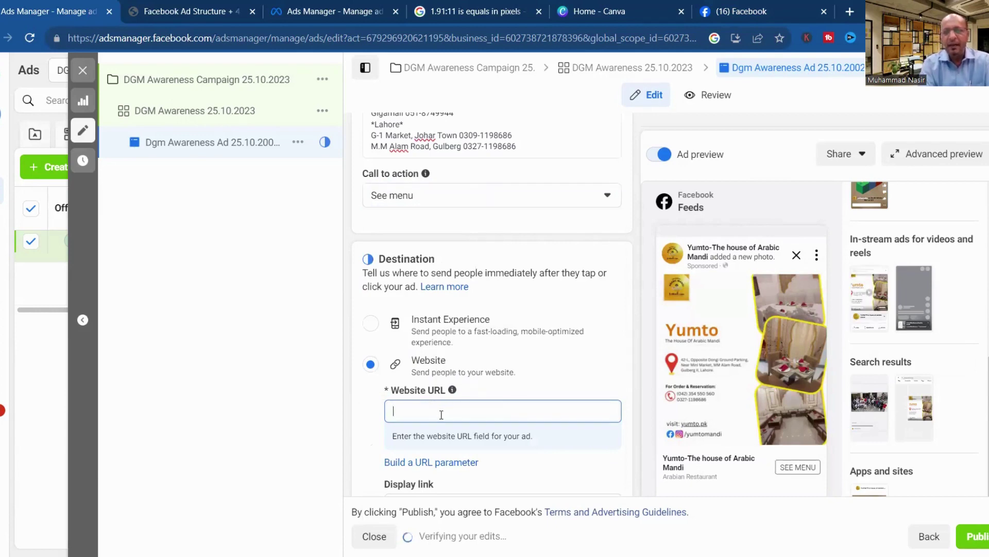
left_click(462, 202)
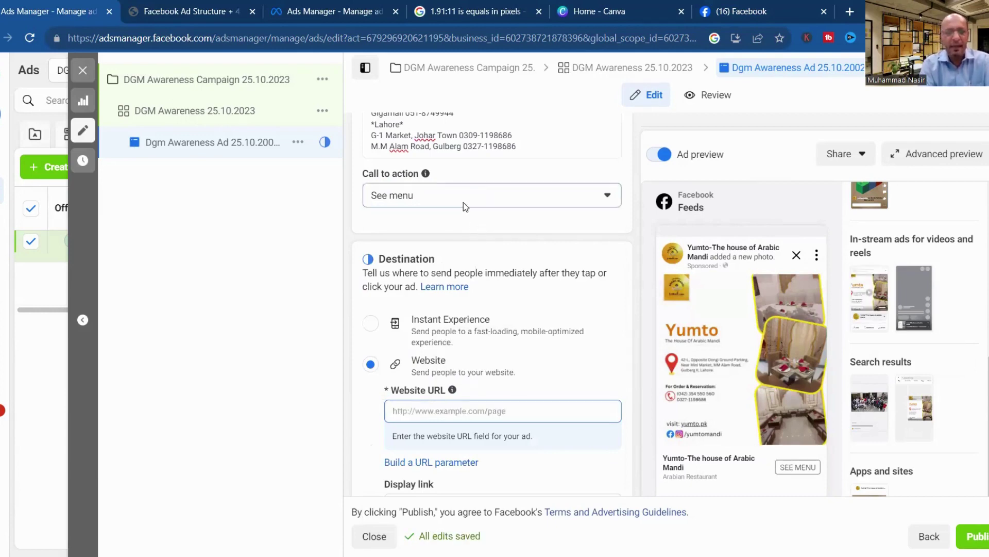
left_click(462, 202)
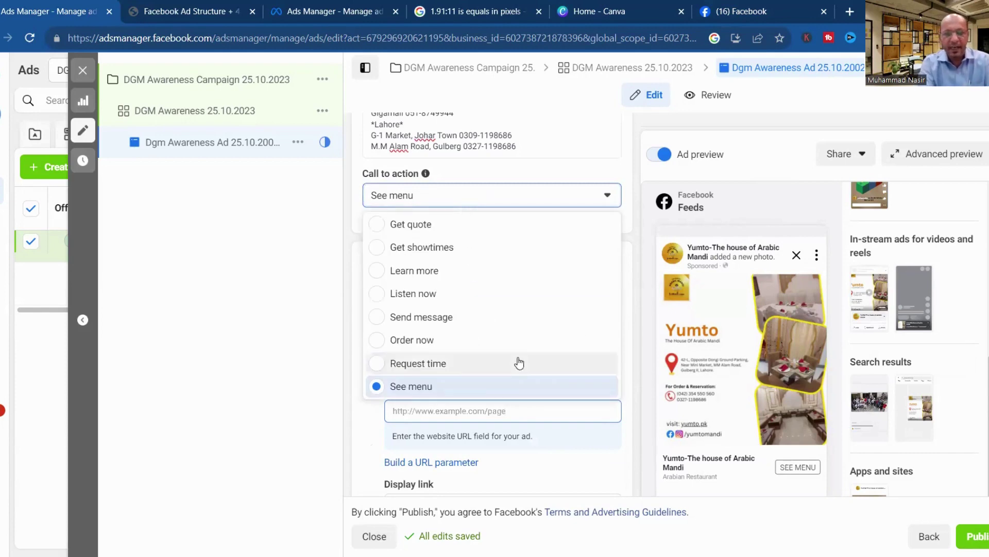
scroll(519, 363, "down", 4)
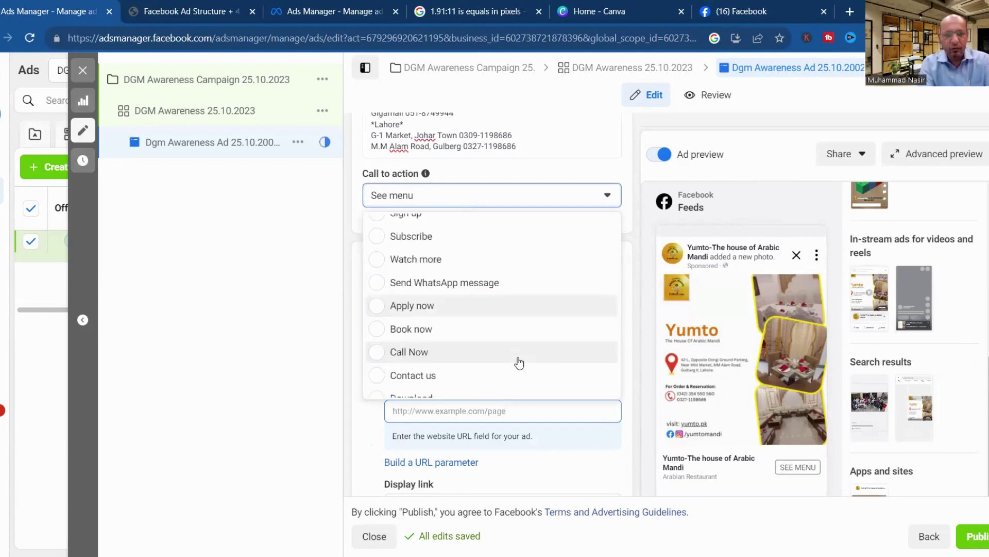
left_click(418, 354)
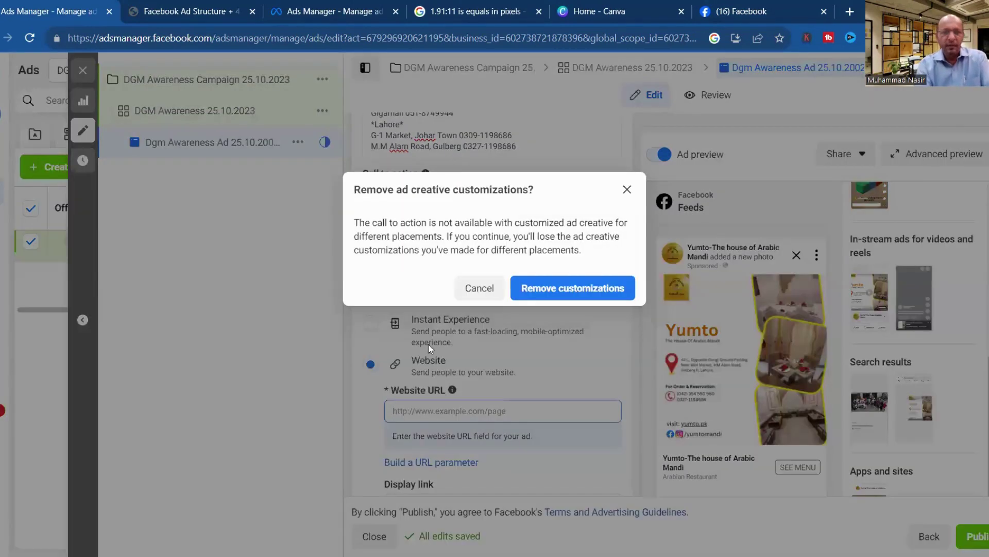
left_click(483, 292)
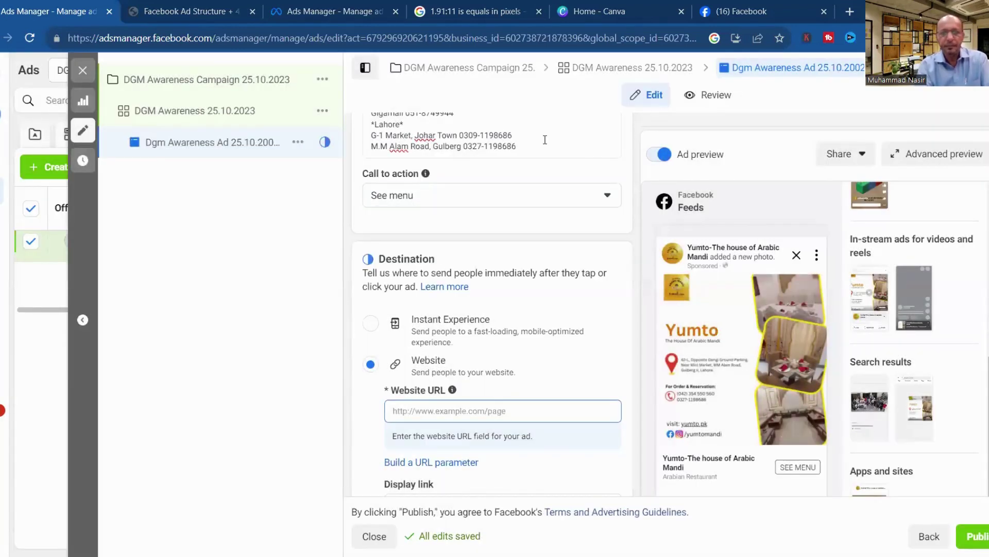
Change the ad's call to action to Contact us.
left_click(418, 202)
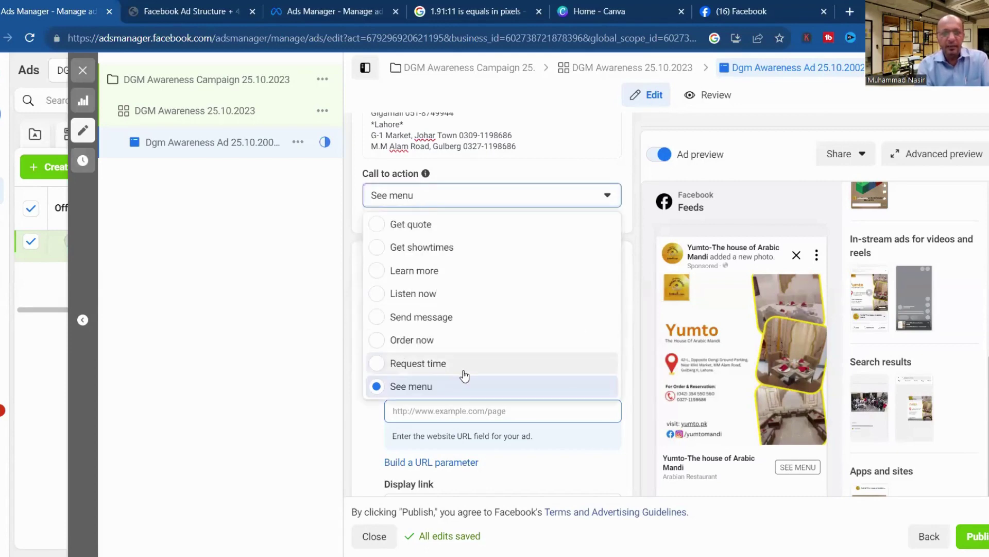
scroll(464, 374, "down", 2)
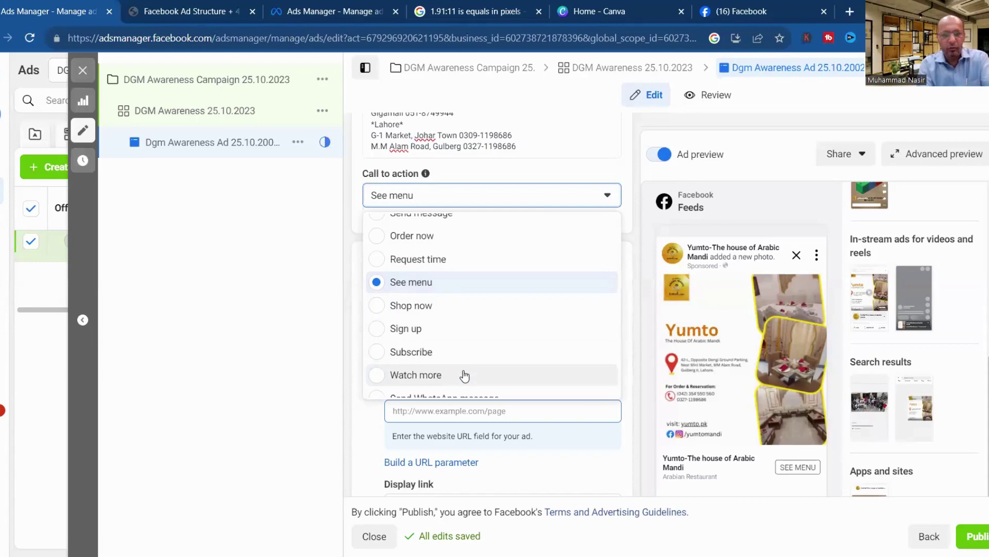
scroll(465, 375, "down", 3)
scroll(465, 376, "down", 1)
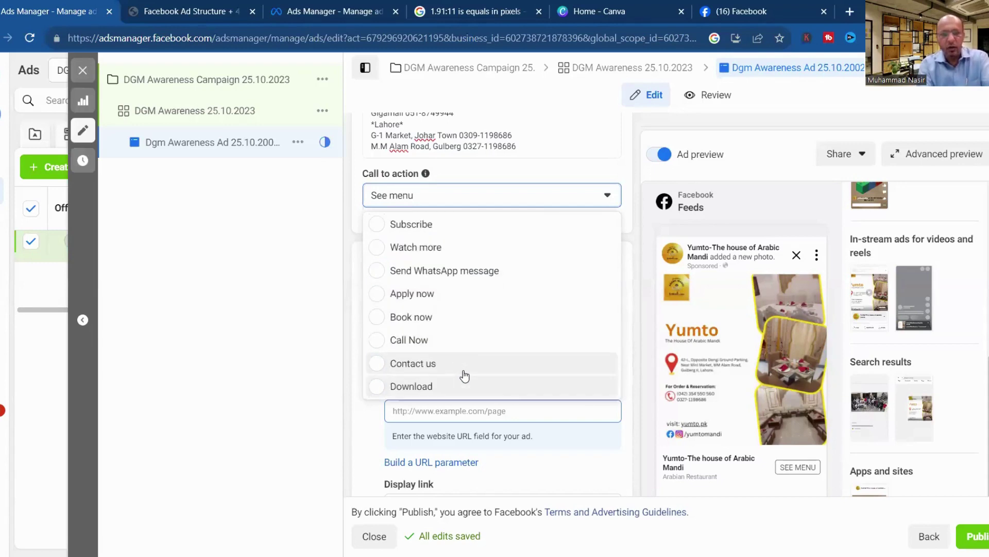
scroll(465, 376, "down", 5)
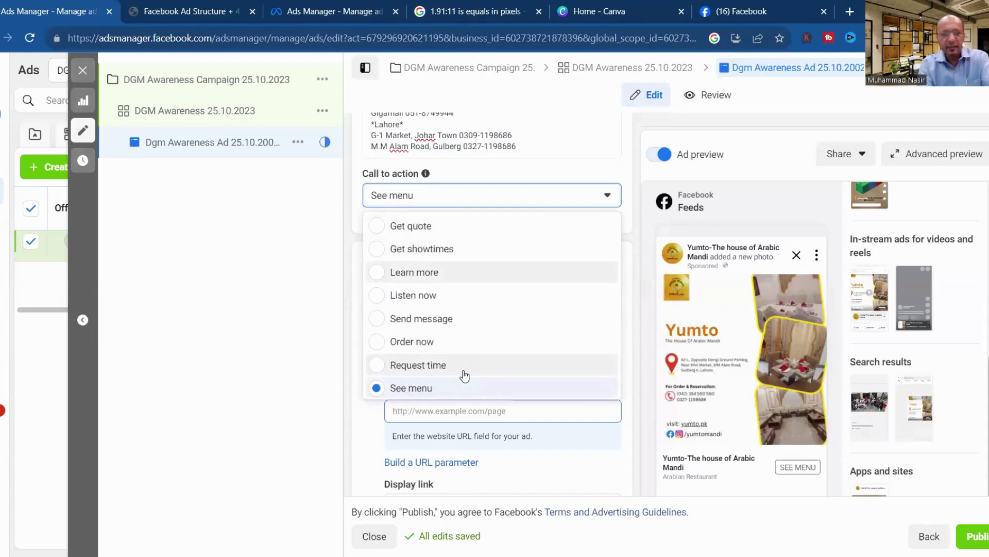
scroll(465, 375, "up", 3)
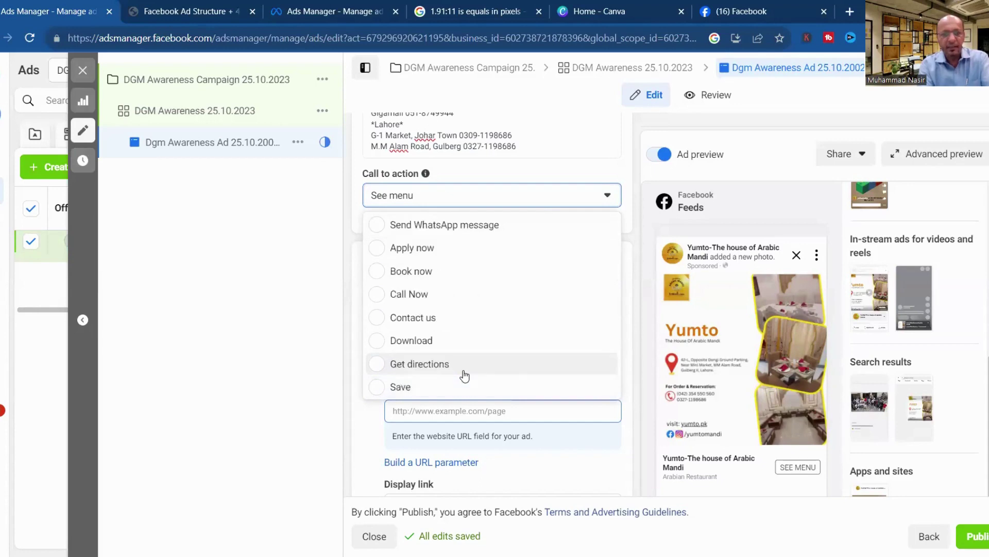
left_click(425, 318)
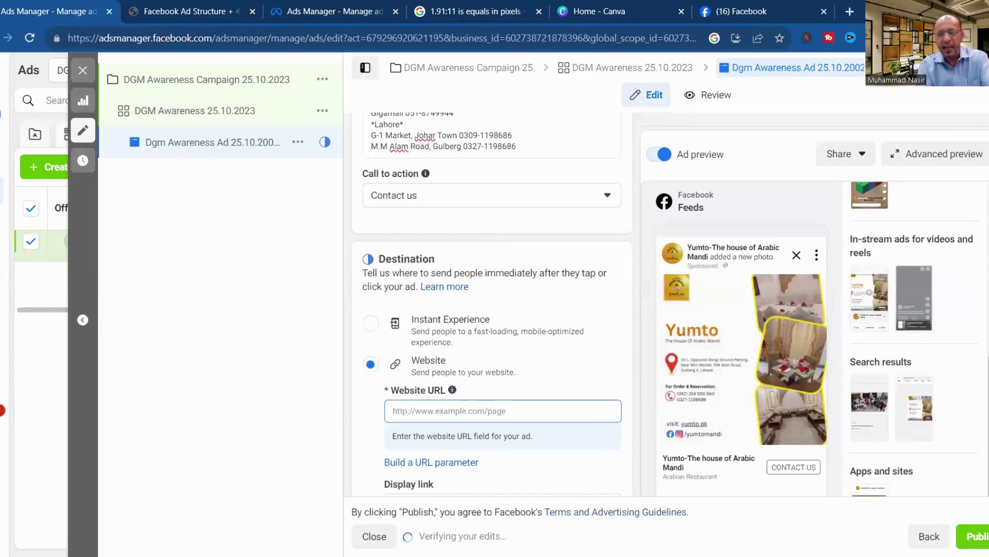
Set the ad's destination to Instant Experience and agree to remove the customized assets from the ad.
scroll(492, 309, "down", 3)
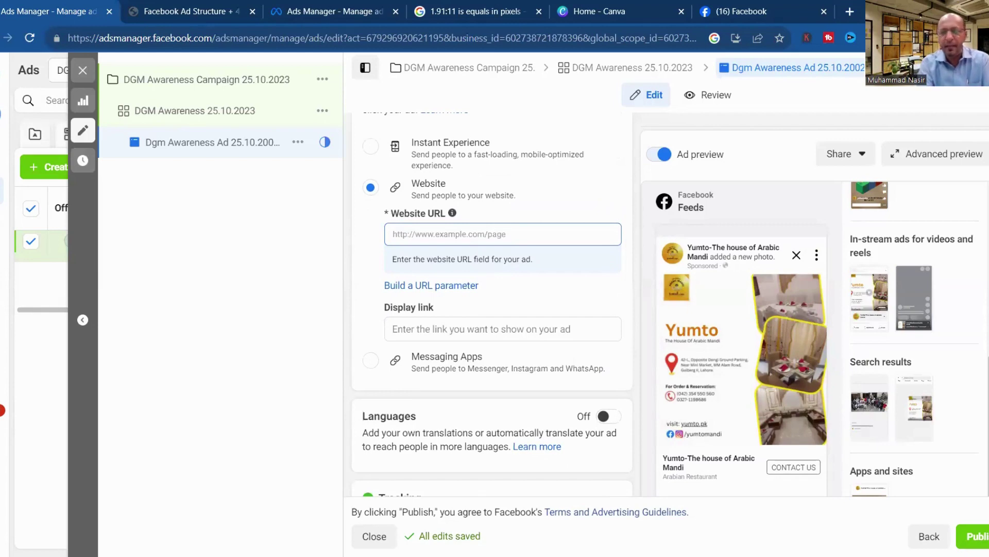
scroll(381, 283, "up", 2)
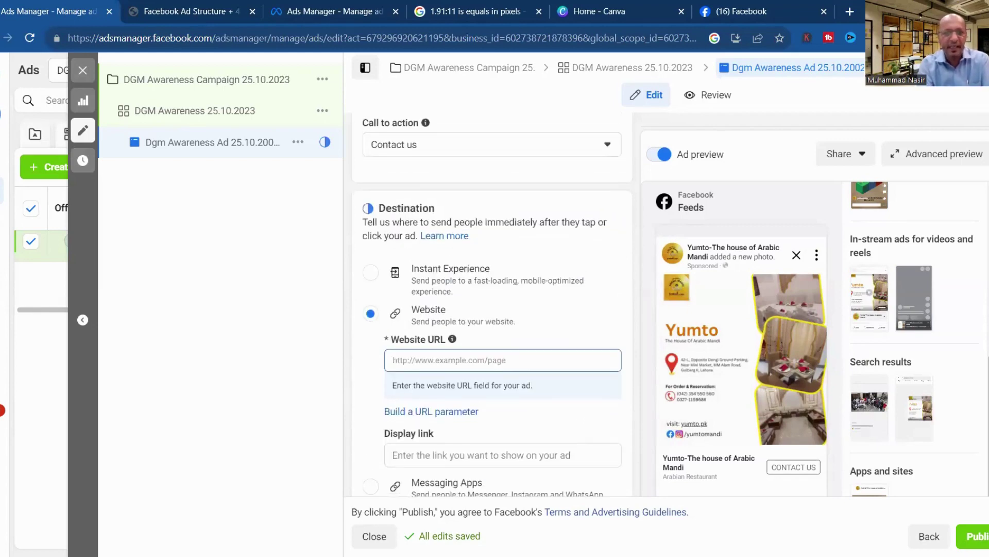
left_click(373, 274)
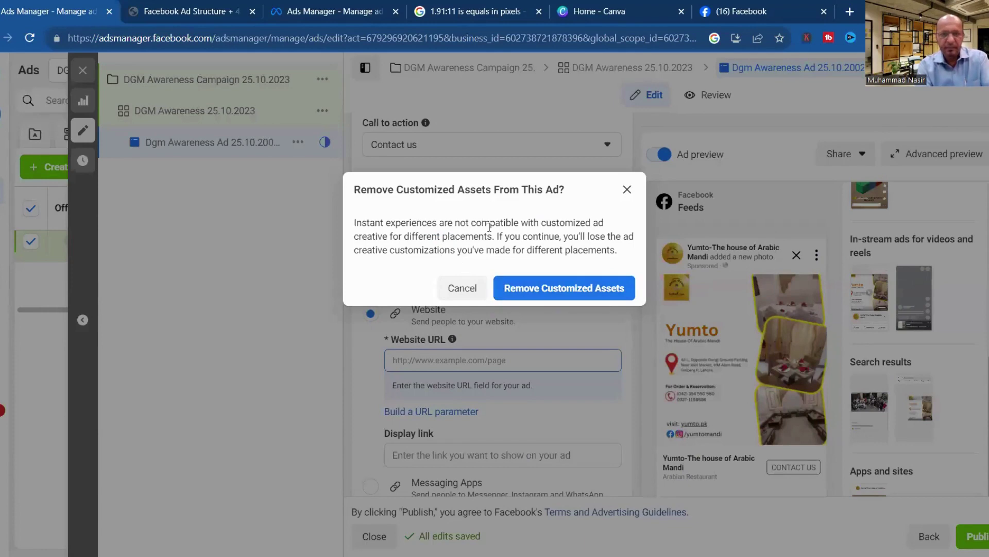
left_click(537, 292)
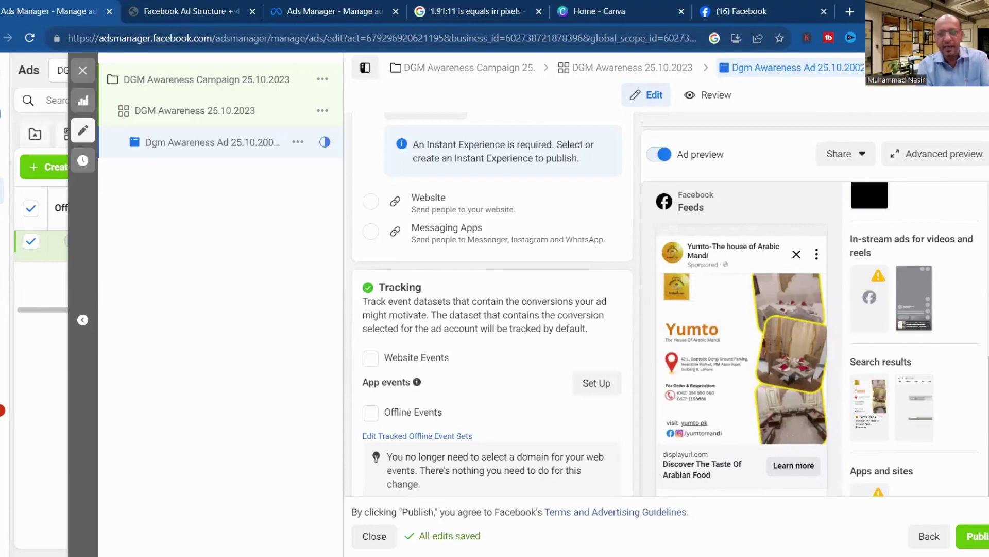
Set the ad's destination to Messaging Apps.
scroll(492, 304, "down", 2)
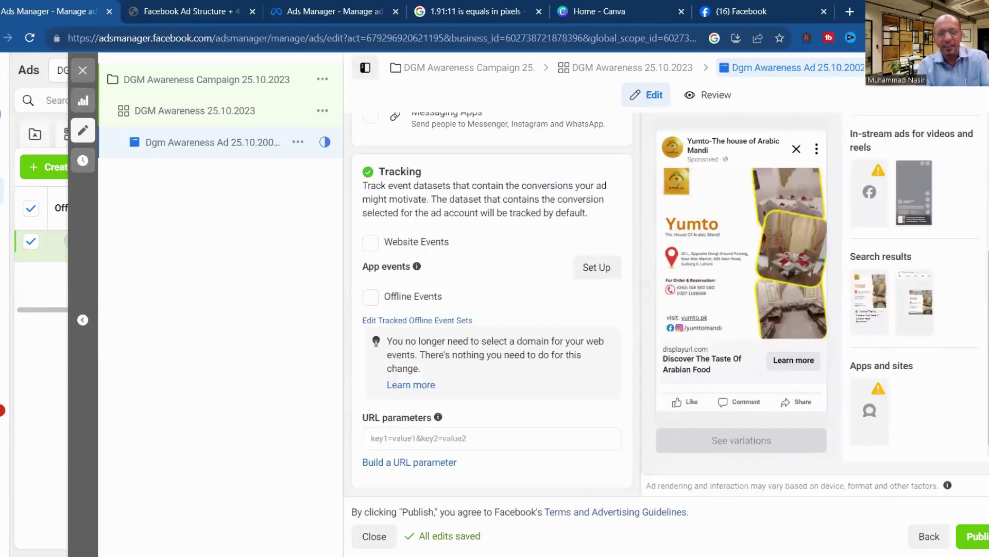
scroll(671, 285, "up", 1)
scroll(671, 285, "up", 3)
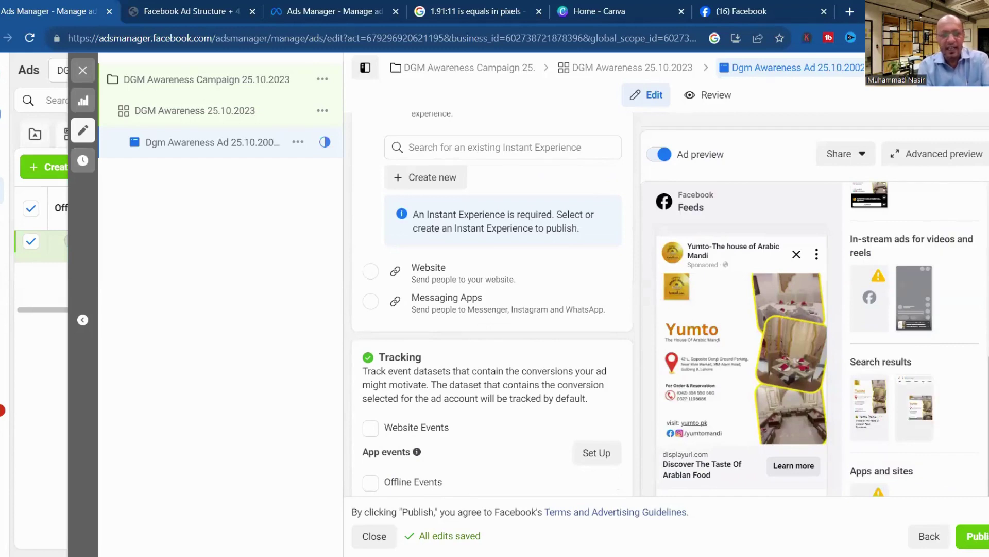
scroll(670, 304, "down", 4)
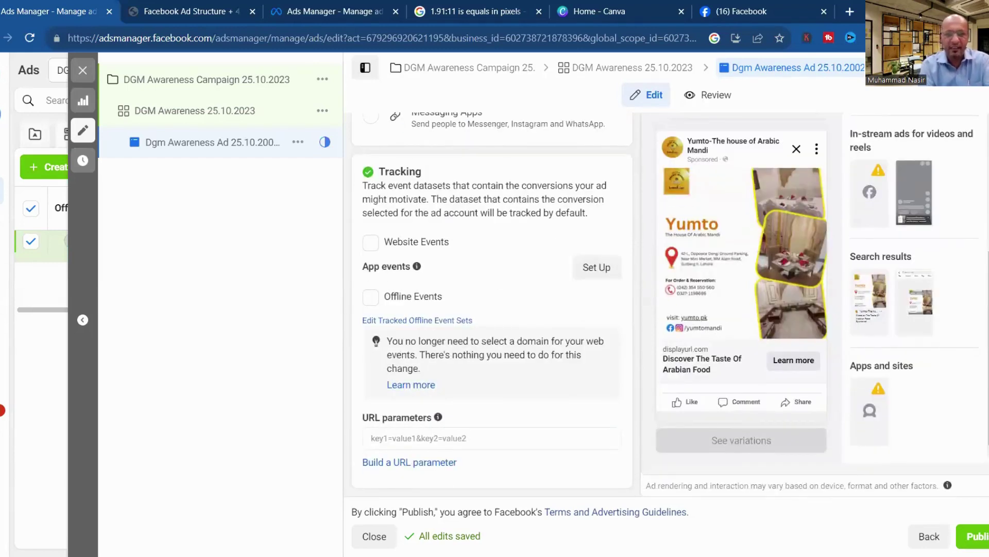
scroll(670, 304, "up", 5)
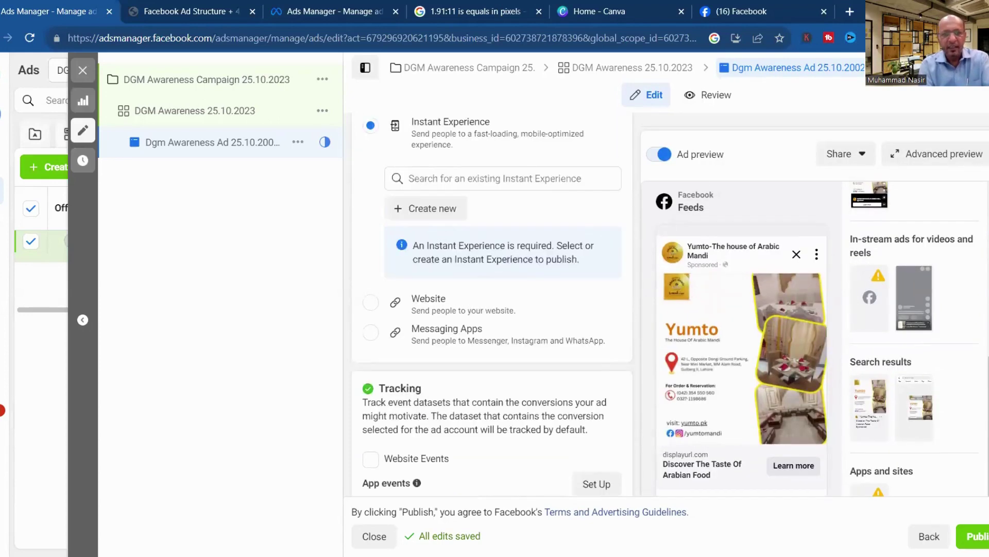
scroll(548, 422, "up", 1)
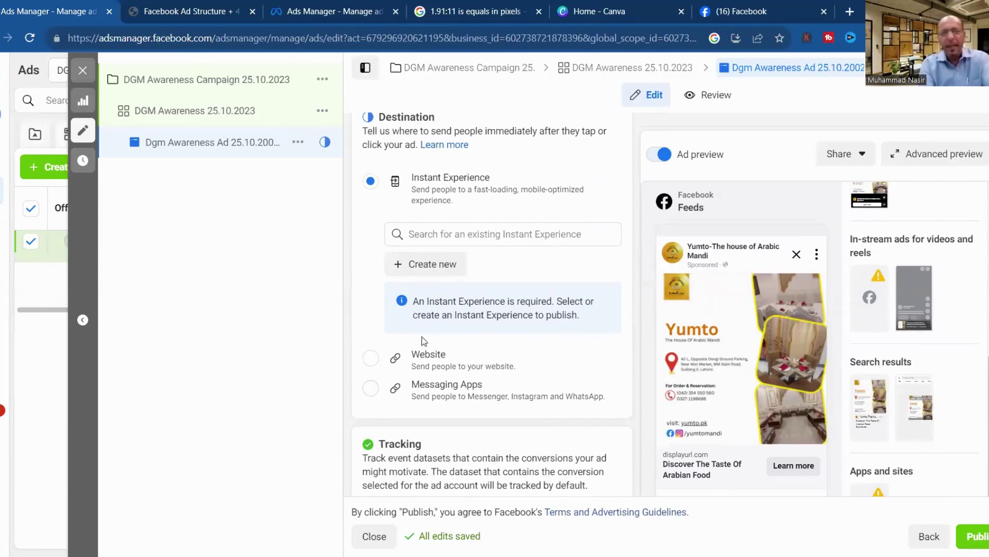
left_click(371, 389)
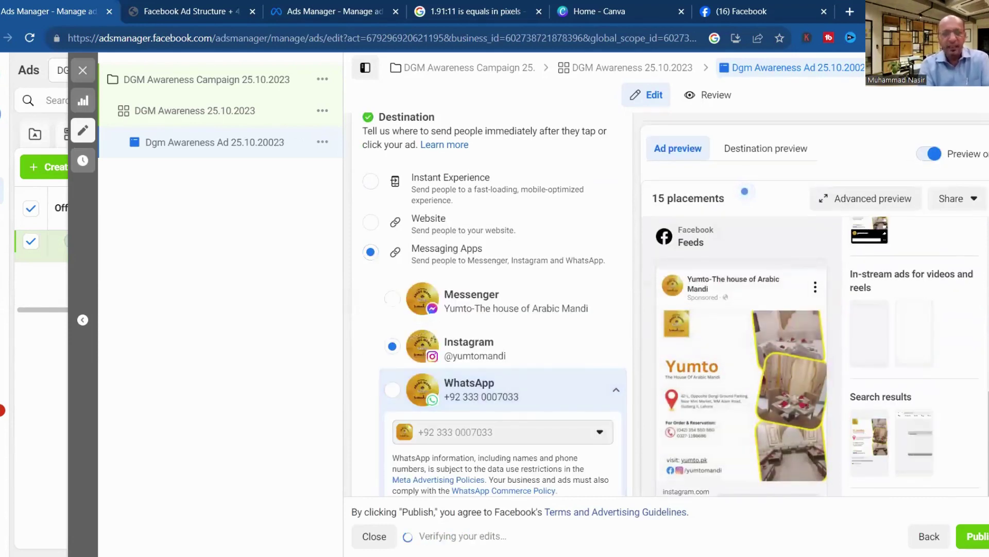
Choose WhatsApp as the ad's messaging app, trying Messenger in between.
scroll(515, 288, "down", 3)
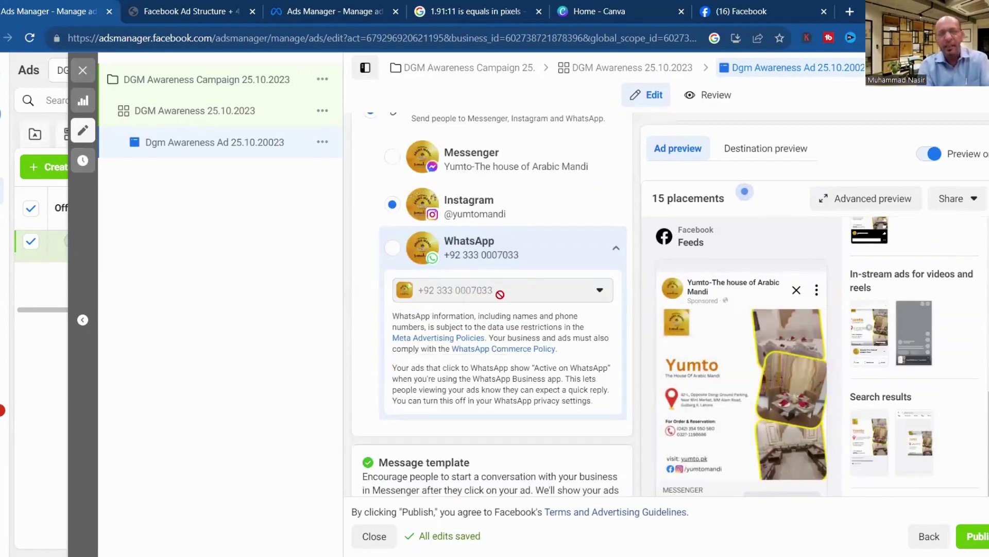
left_click(391, 249)
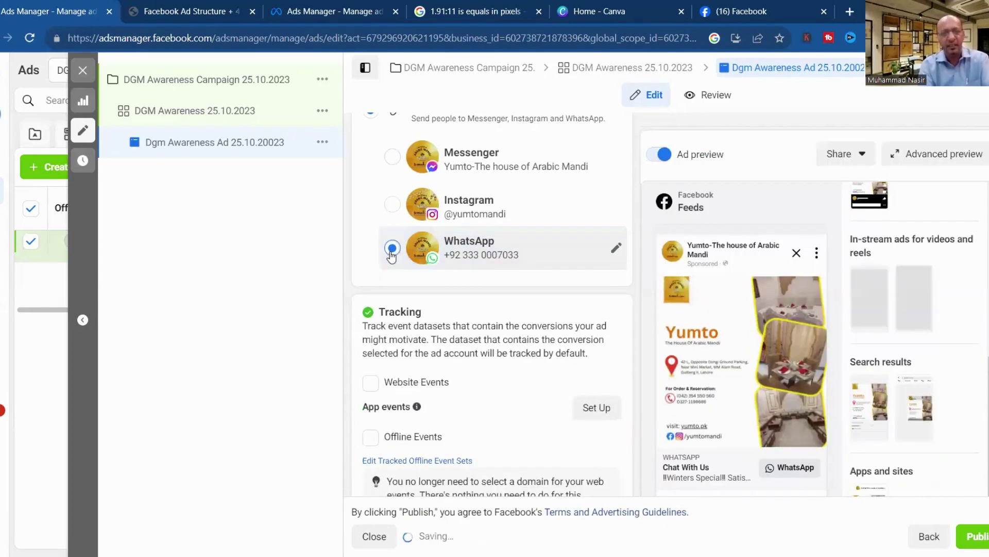
left_click(392, 157)
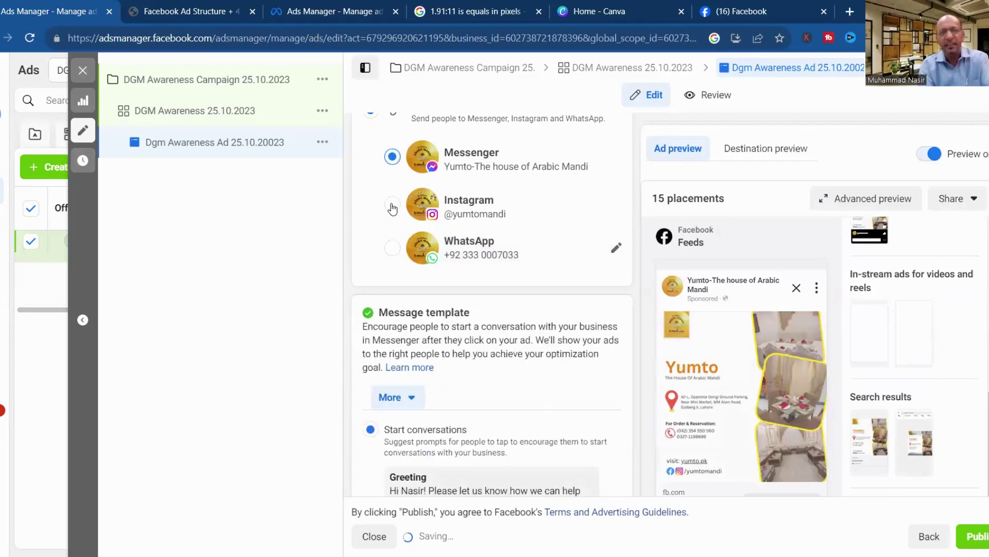
left_click(392, 248)
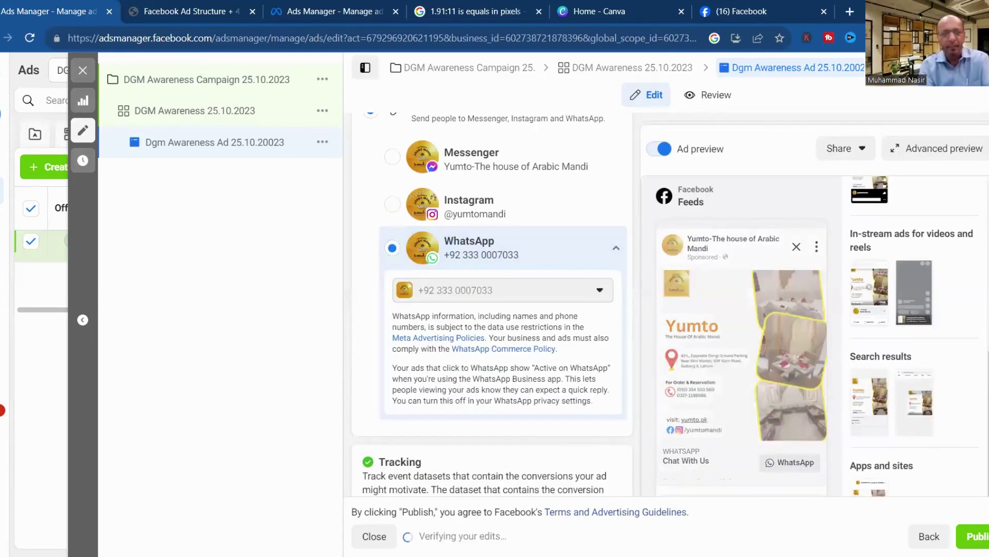
Review the ad's format, creative, headline, description, call to action, destination and tracking settings.
scroll(492, 299, "down", 5)
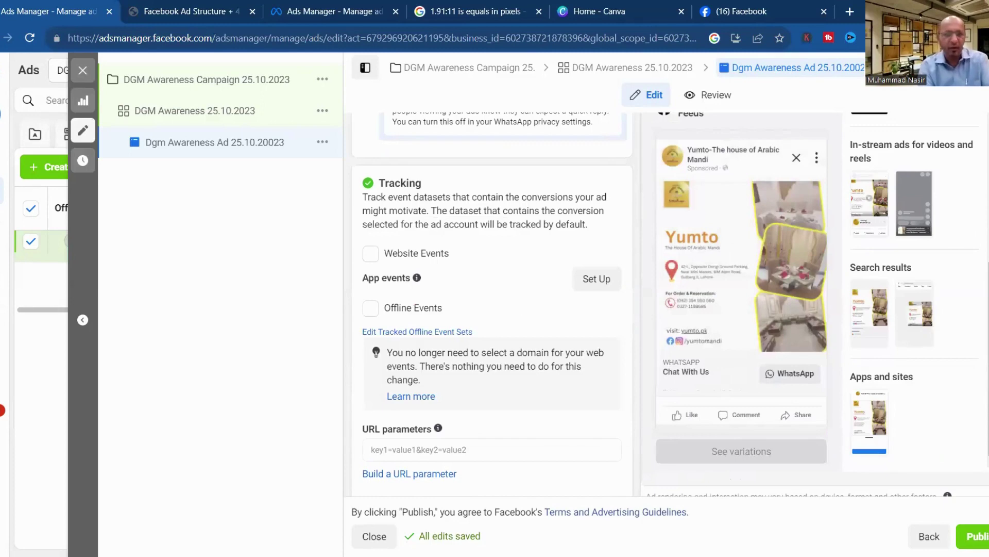
scroll(492, 309, "up", 5)
scroll(492, 309, "up", 3)
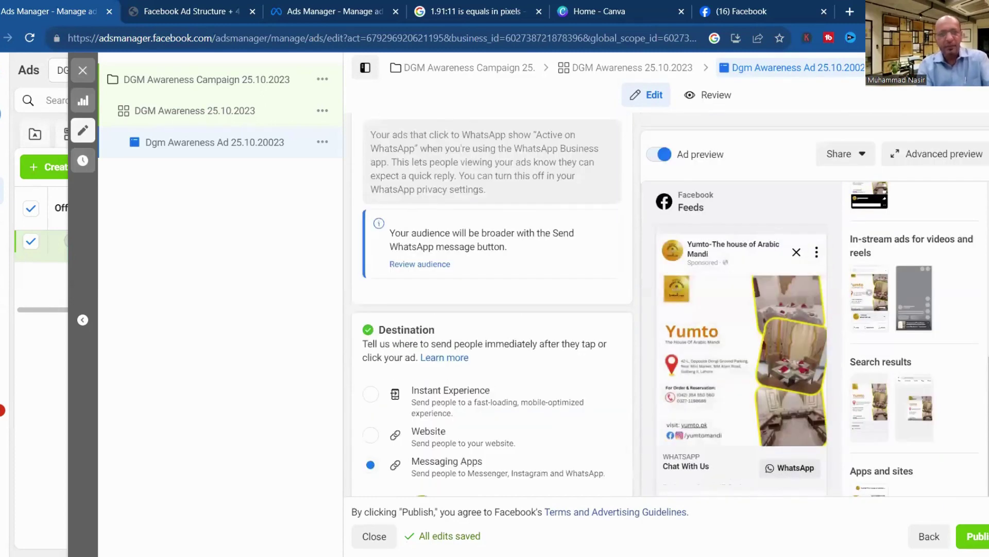
scroll(492, 309, "down", 1)
scroll(492, 309, "up", 5)
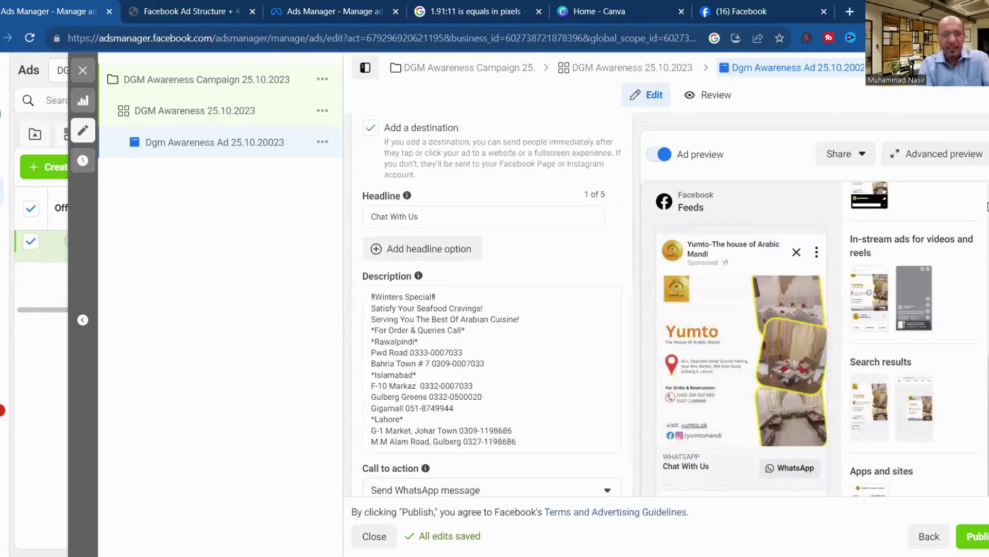
scroll(492, 309, "up", 10)
scroll(492, 309, "up", 1)
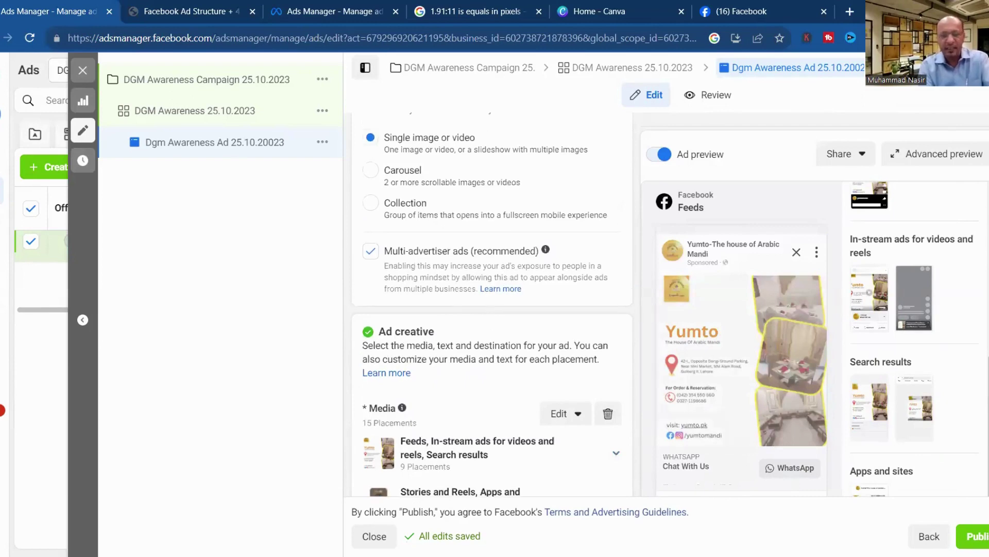
scroll(493, 309, "down", 10)
scroll(492, 309, "down", 5)
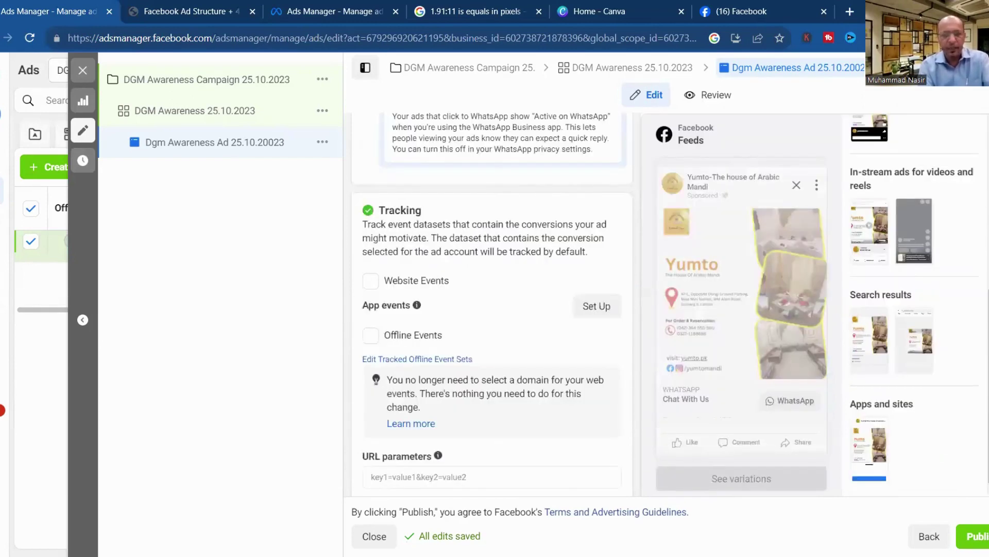
scroll(492, 309, "down", 2)
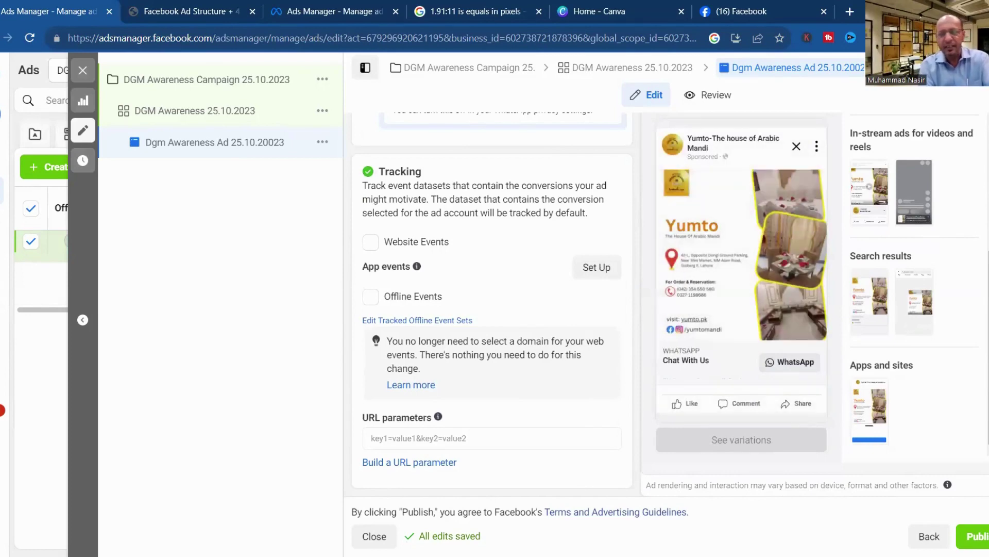
scroll(492, 304, "up", 7)
scroll(492, 304, "up", 5)
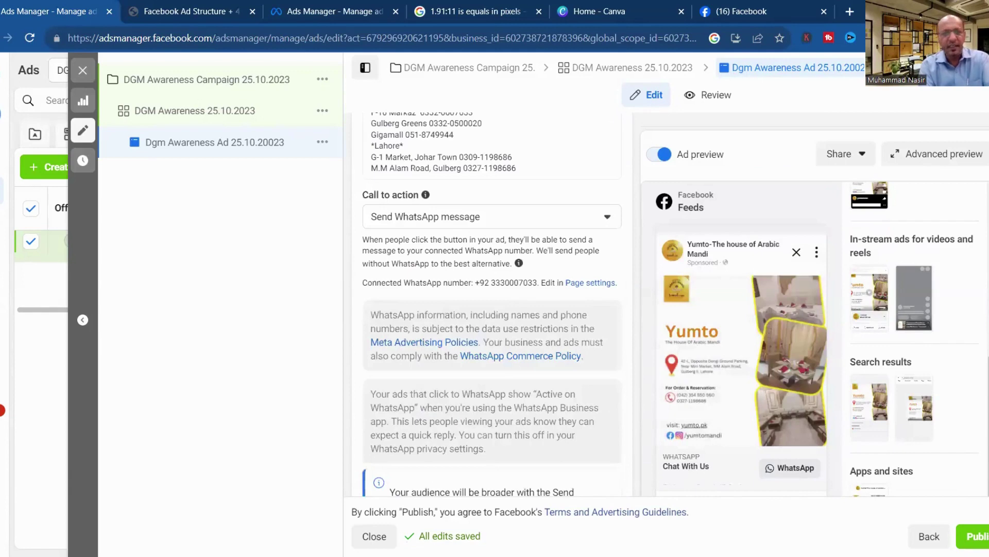
scroll(492, 304, "up", 1)
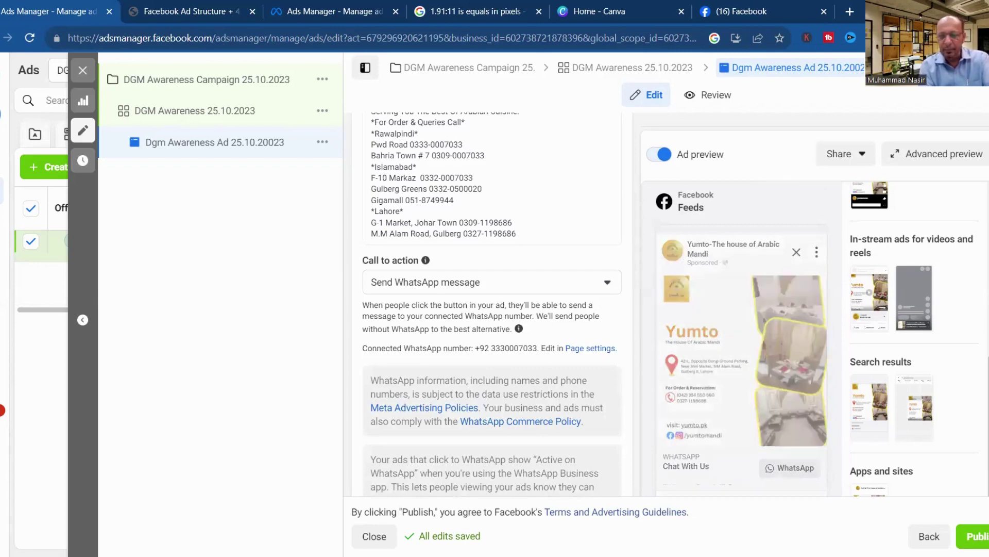
scroll(492, 304, "down", 5)
scroll(492, 304, "down", 5)
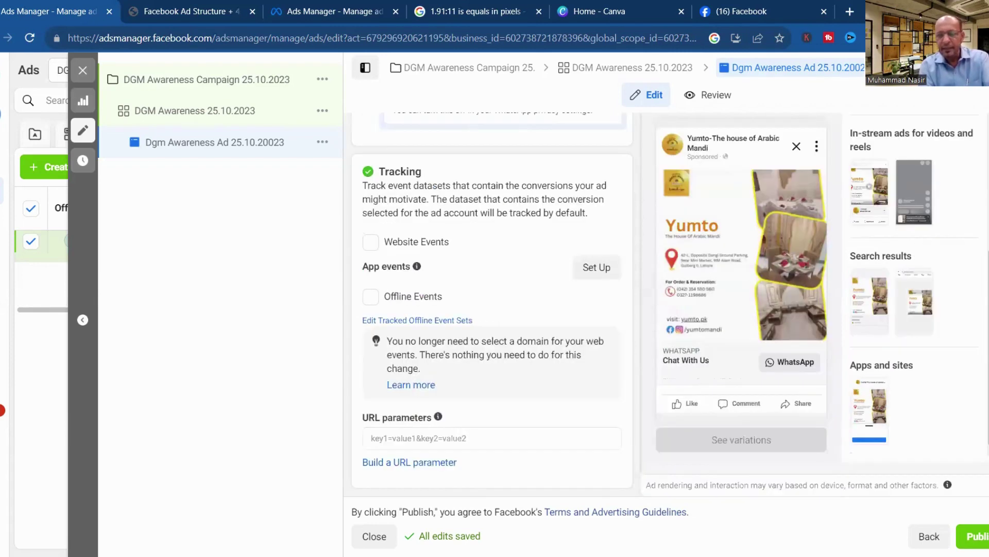
Disable the ad's Add a destination option, check the remaining sections, and enable the option again.
scroll(492, 304, "up", 5)
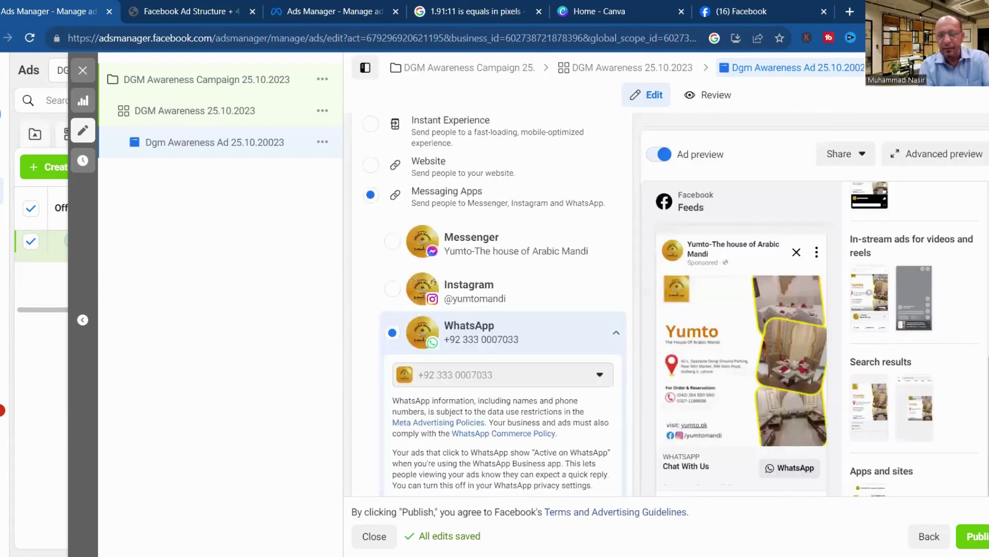
scroll(492, 304, "up", 5)
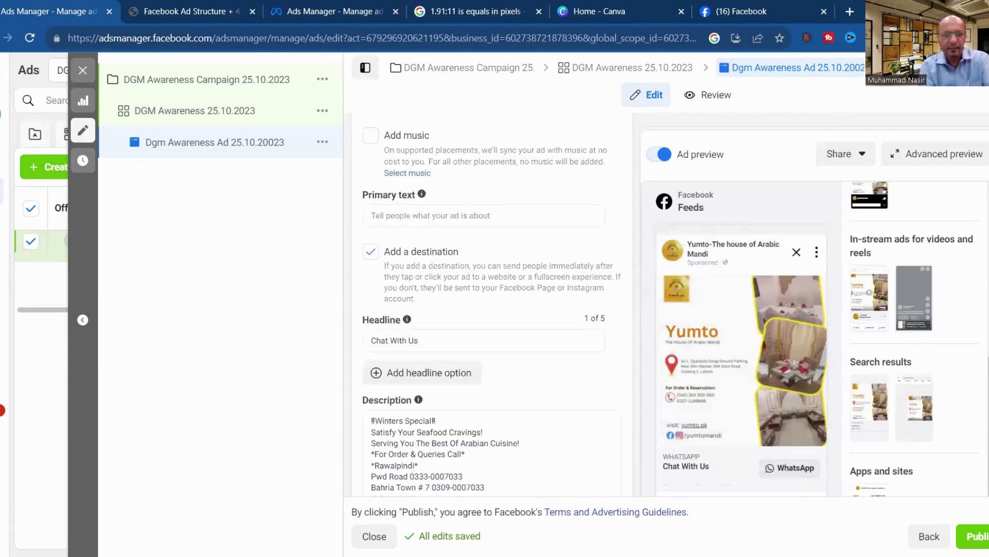
left_click(370, 250)
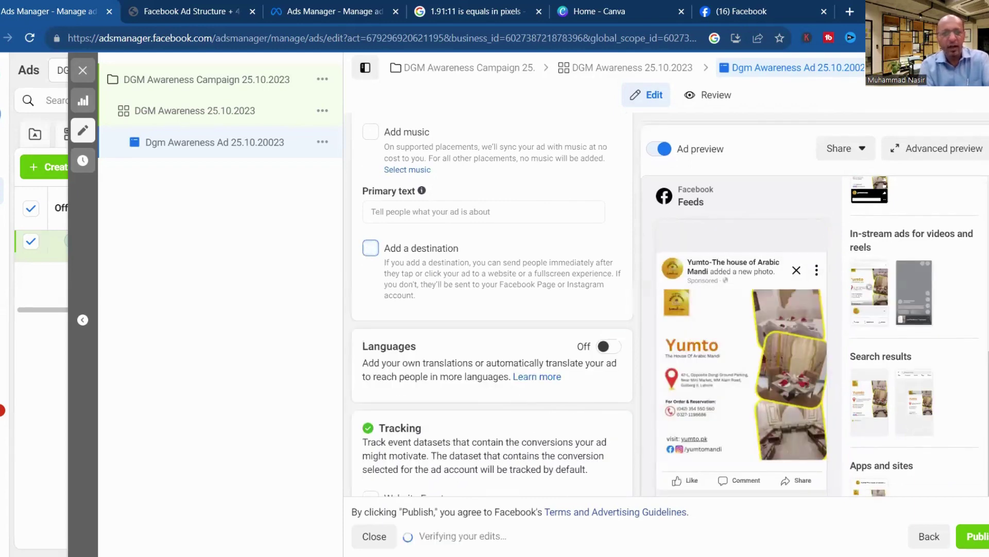
scroll(492, 304, "down", 5)
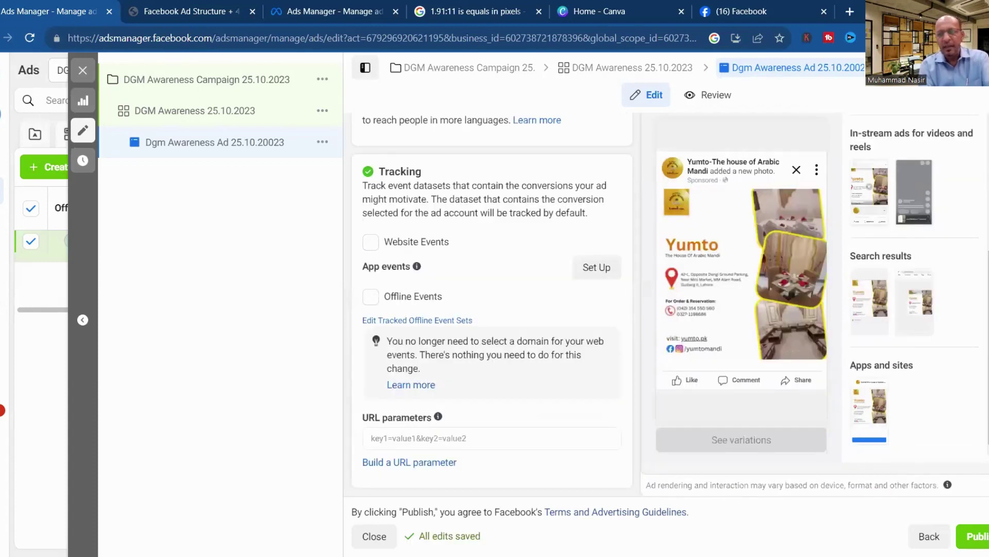
scroll(492, 304, "up", 5)
left_click(370, 259)
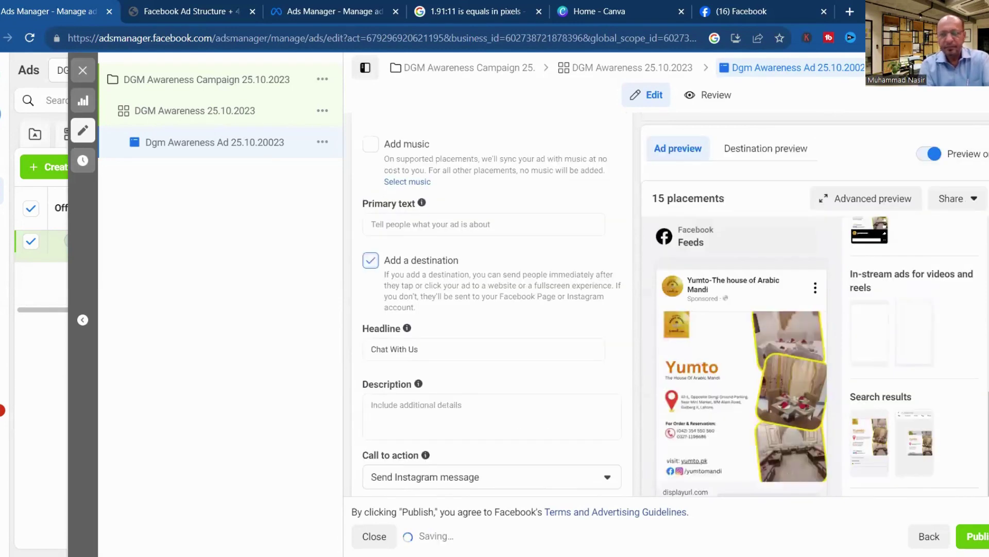
Change the ad's headline to Contact Us.
scroll(492, 304, "down", 2)
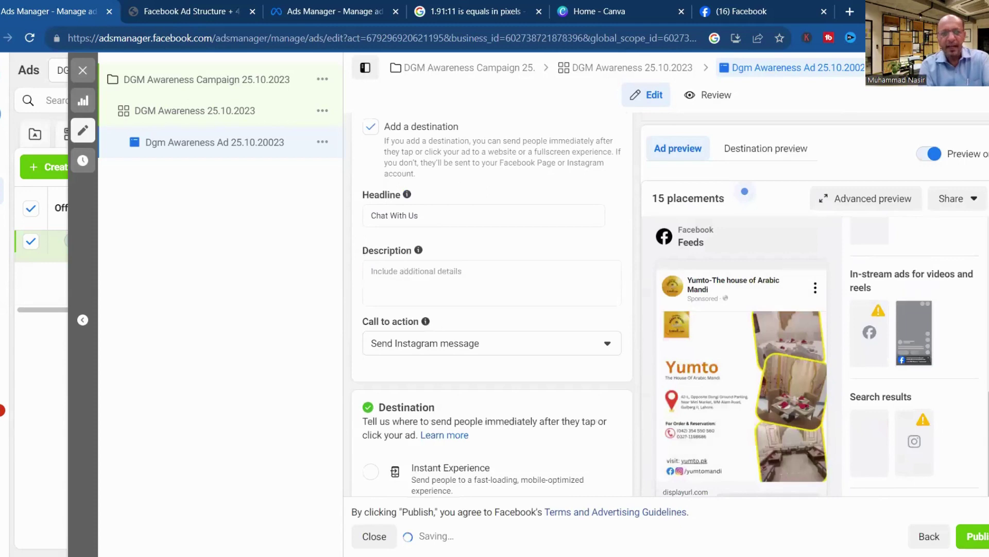
scroll(492, 304, "up", 2)
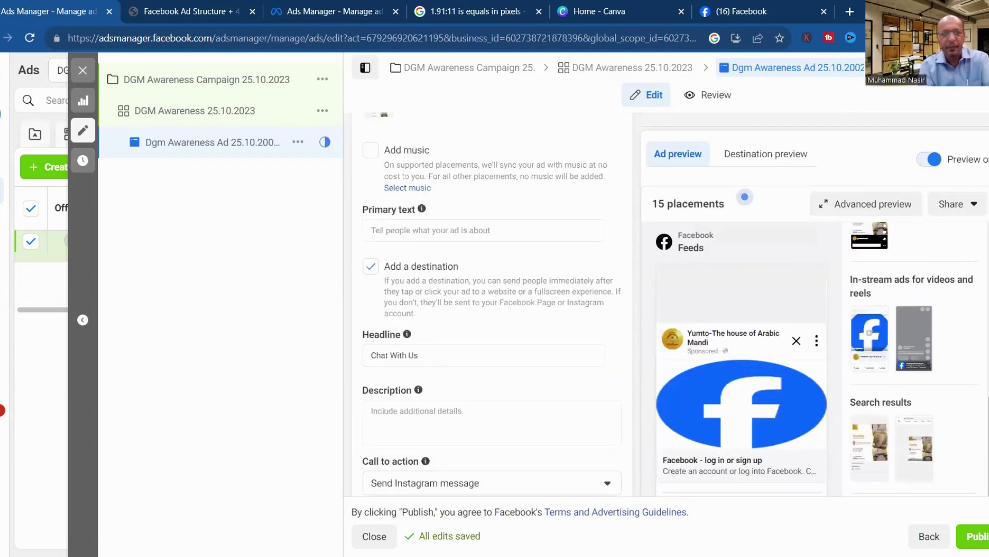
scroll(492, 304, "up", 2)
scroll(492, 304, "down", 2)
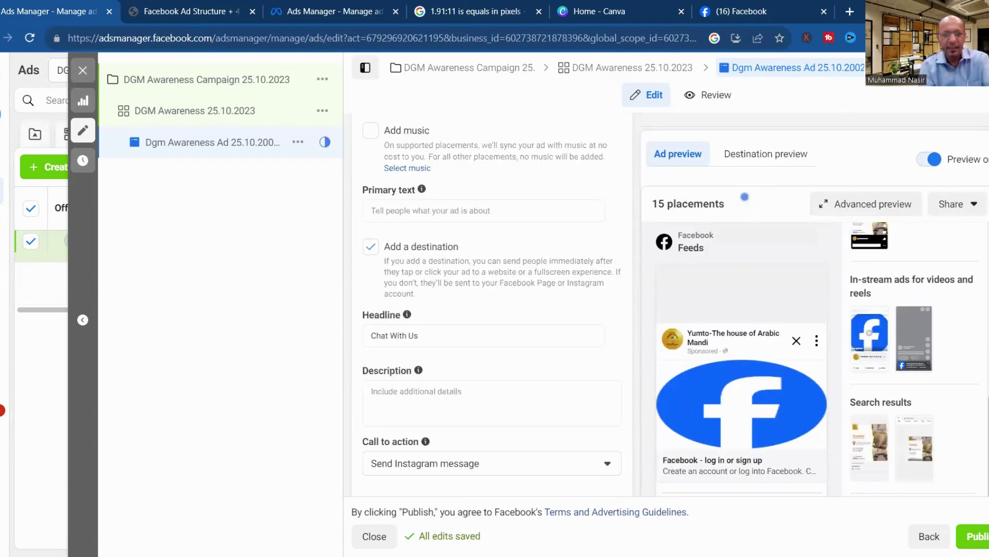
scroll(493, 304, "up", 1)
scroll(525, 299, "down", 2)
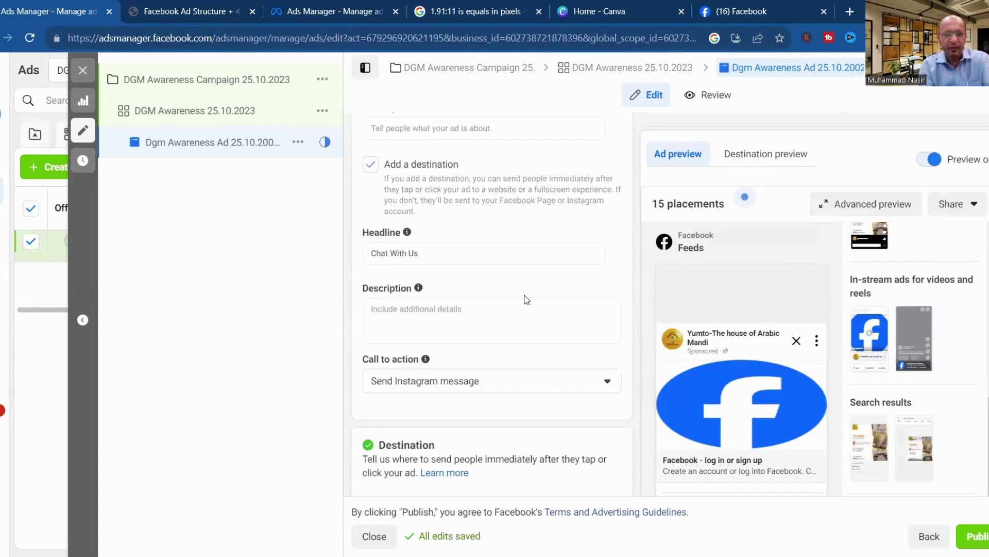
left_click(492, 270)
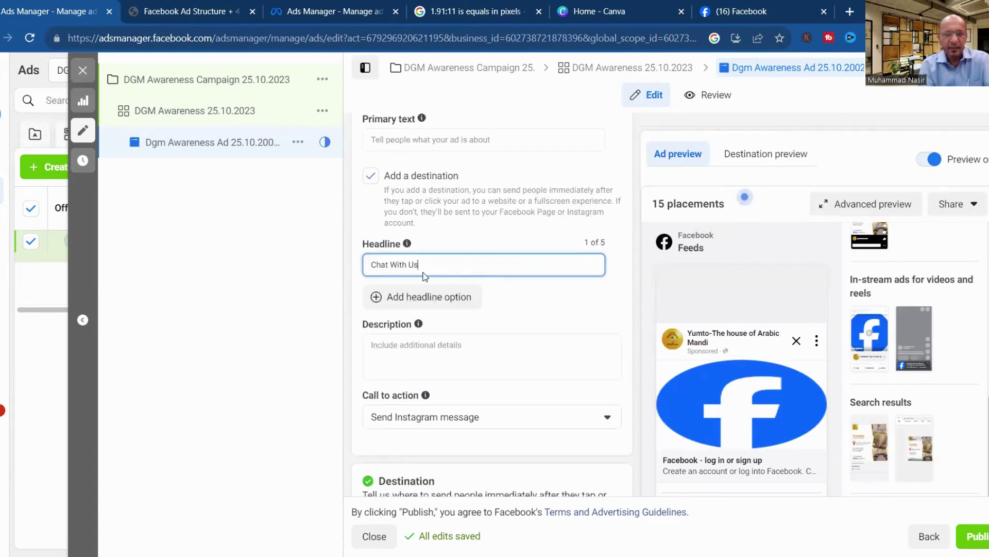
key("ctrl+a")
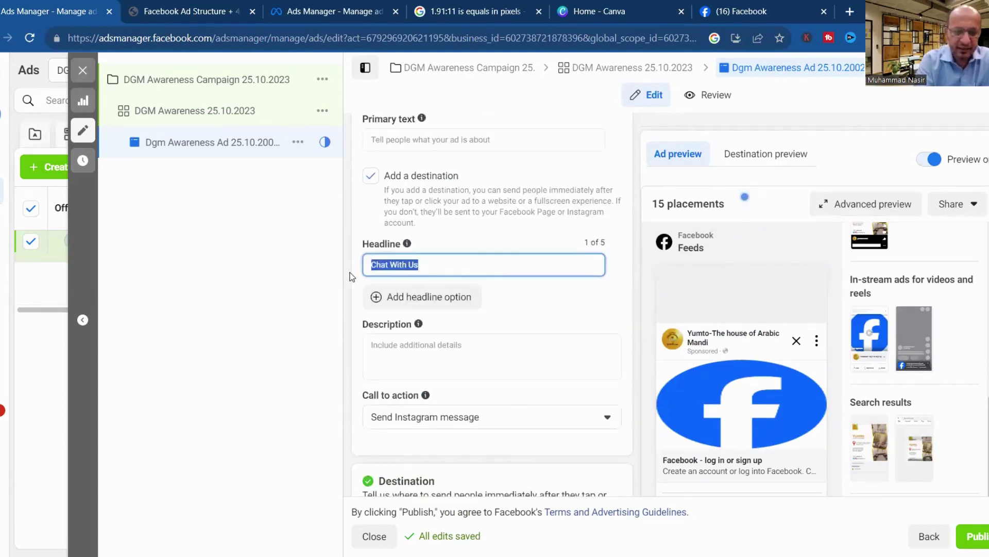
type("Contact Us")
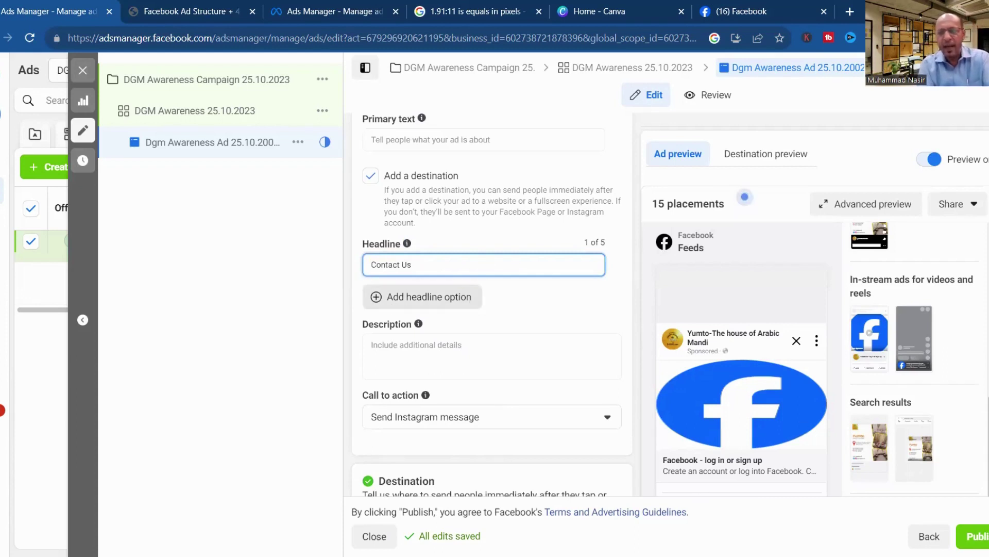
left_click(745, 197)
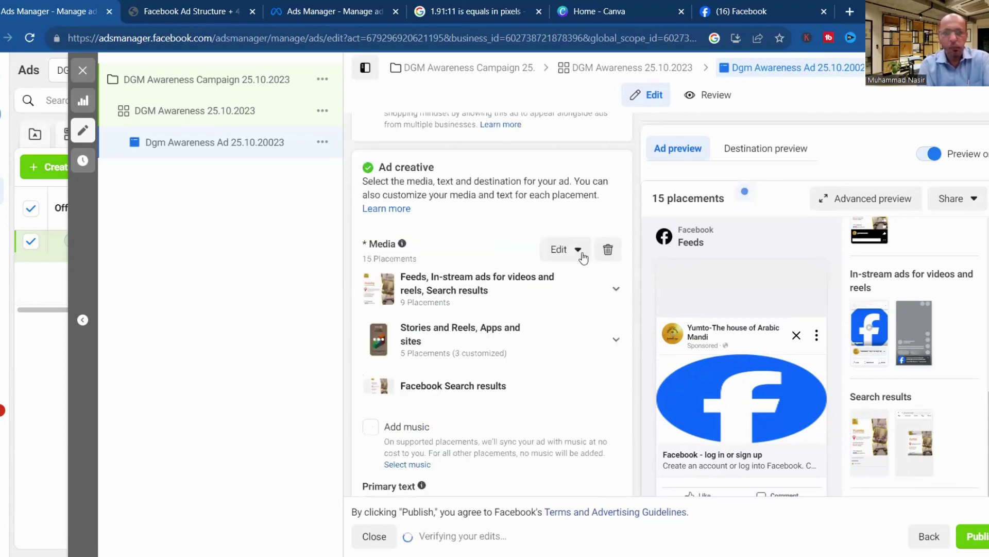
Replace the Search results placement image with MCO 73.png from the account images.
left_click(578, 250)
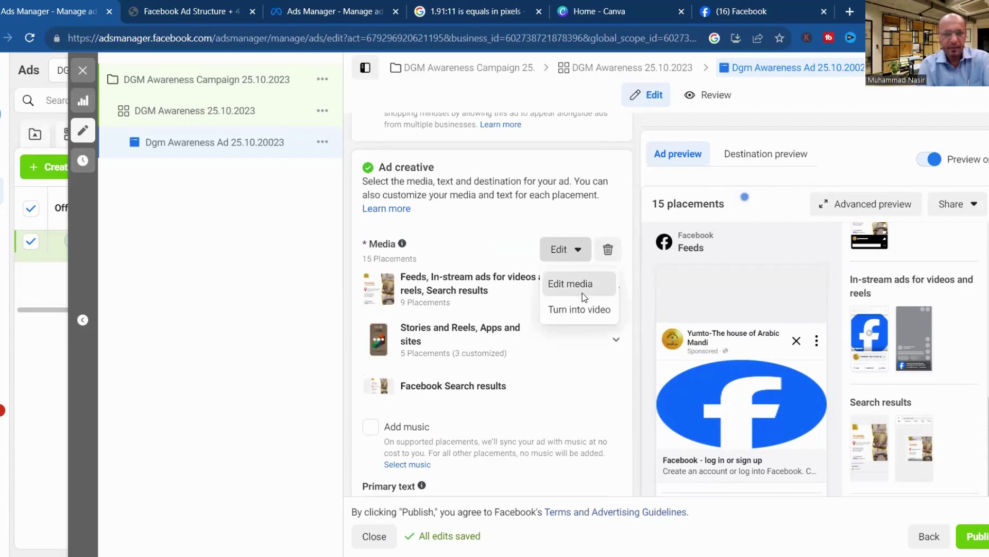
left_click(583, 297)
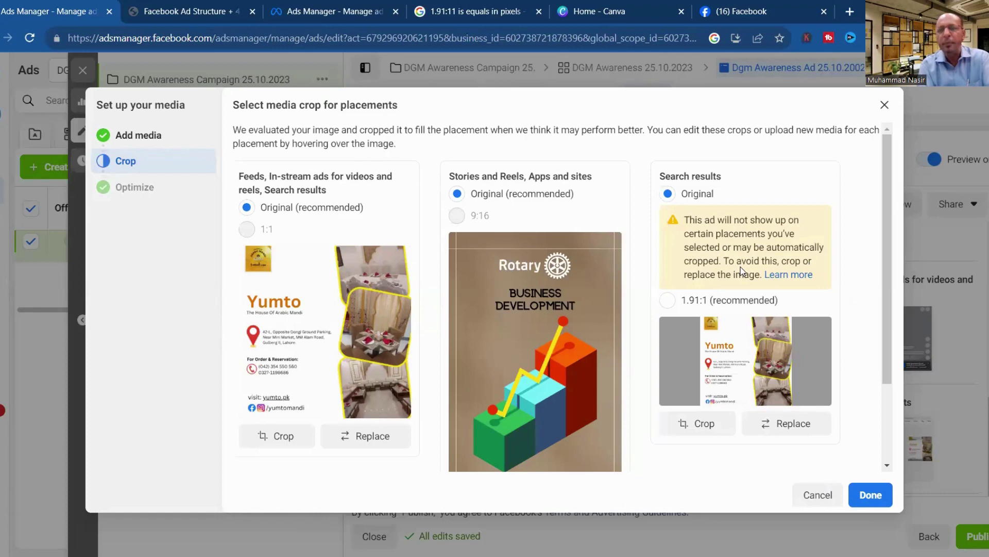
left_click(778, 426)
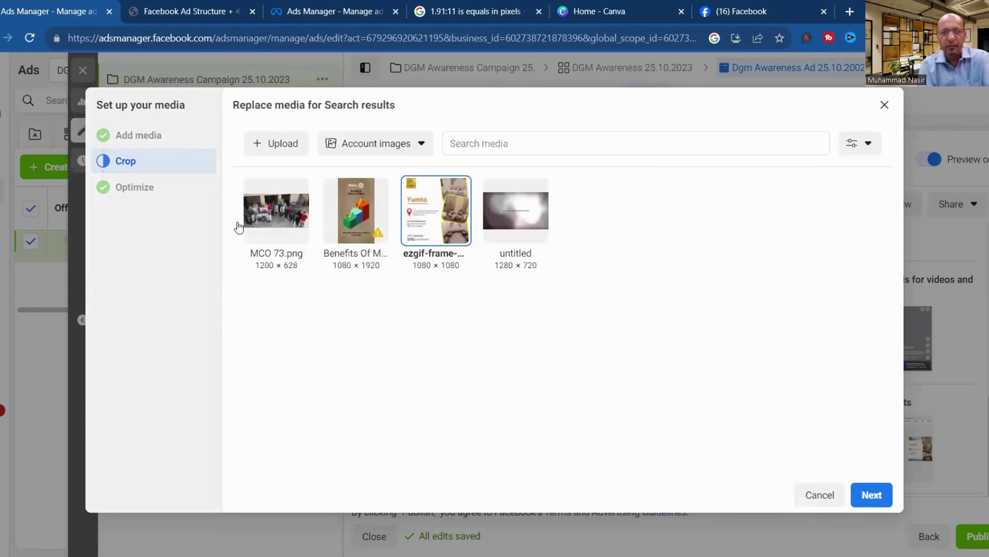
left_click(872, 495)
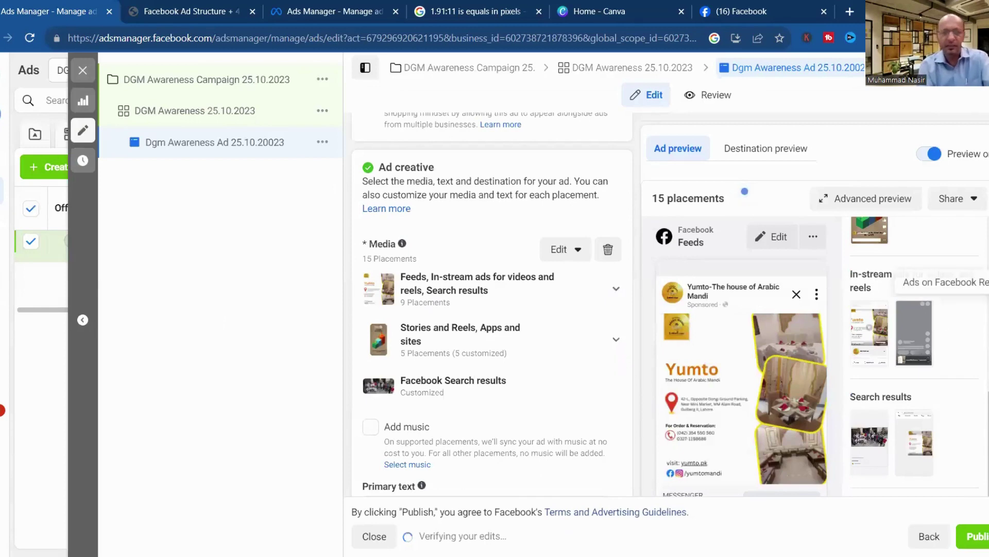
Set the ad's call to action to Contact us.
scroll(492, 304, "down", 3)
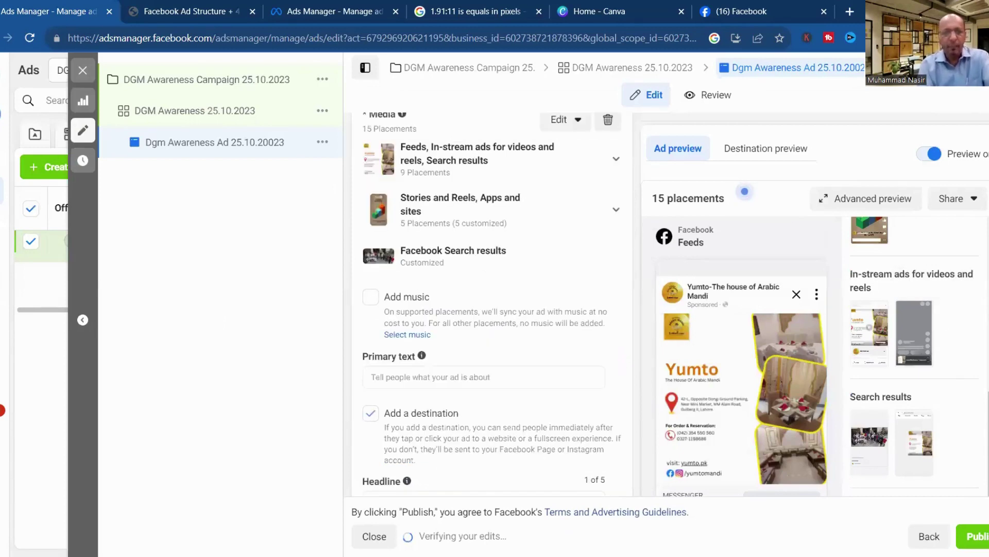
scroll(492, 304, "down", 3)
scroll(492, 304, "down", 2)
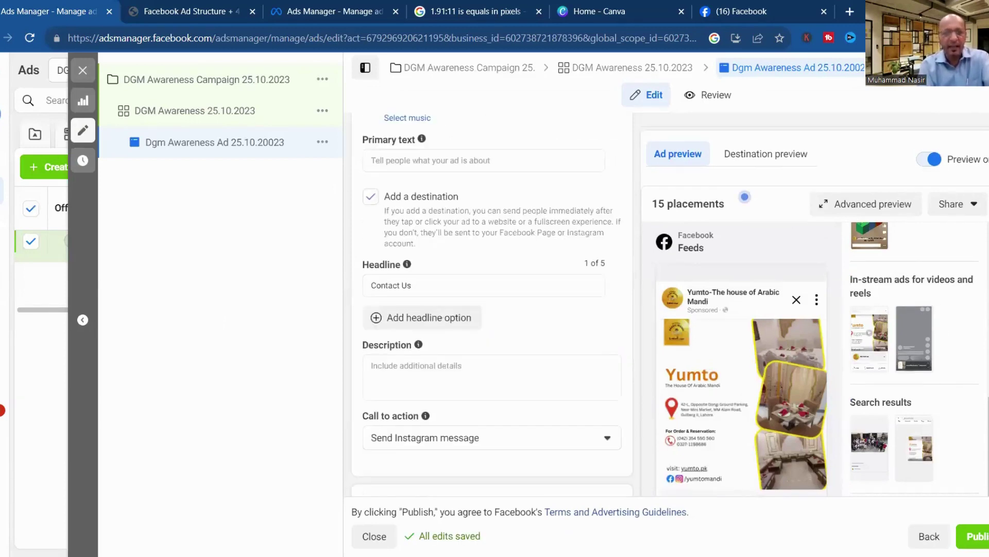
scroll(492, 304, "down", 1)
scroll(520, 316, "down", 2)
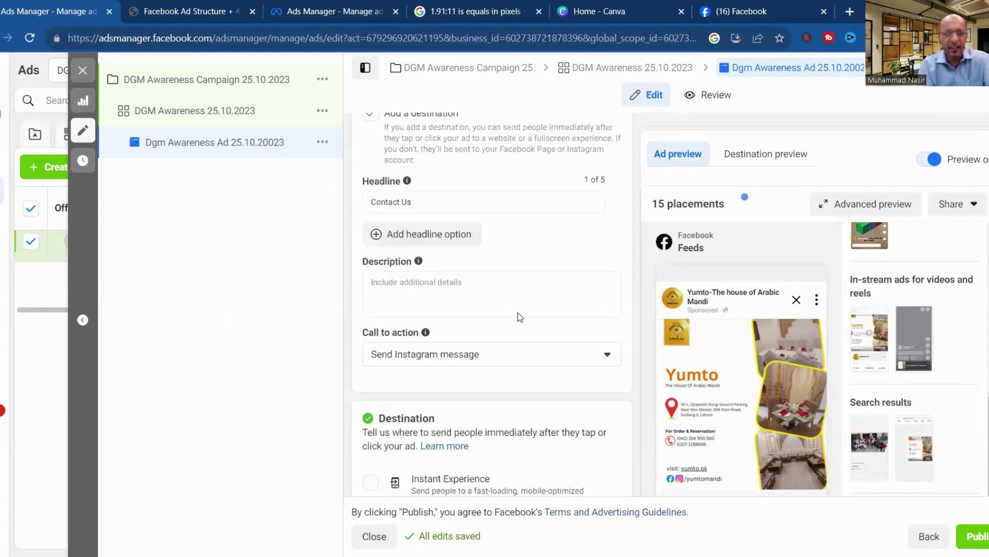
left_click(444, 288)
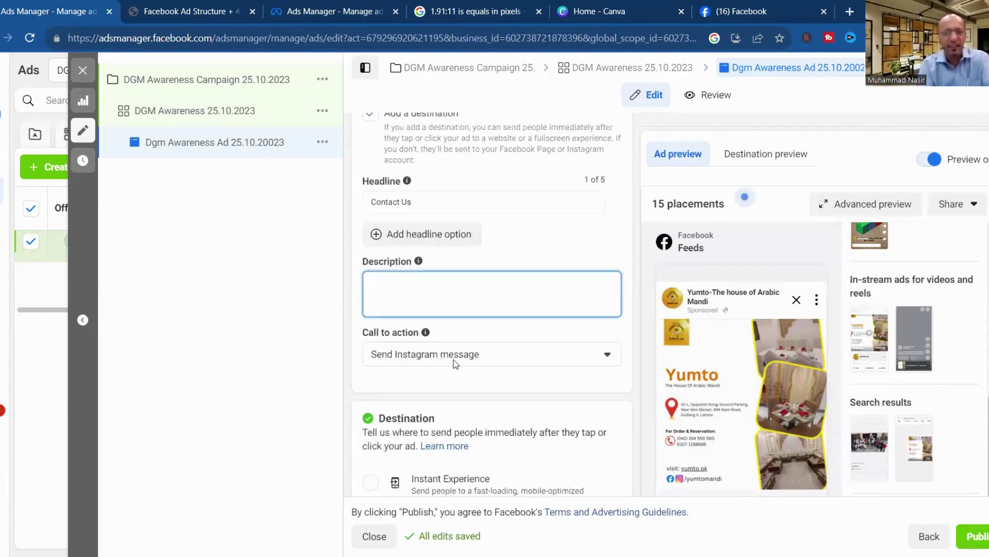
left_click(453, 358)
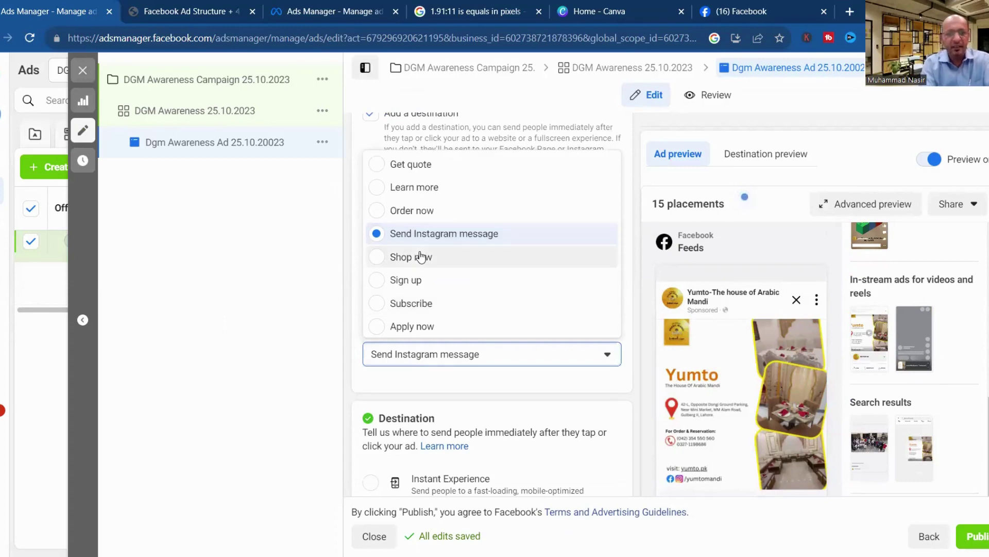
scroll(422, 256, "down", 2)
scroll(422, 257, "up", 2)
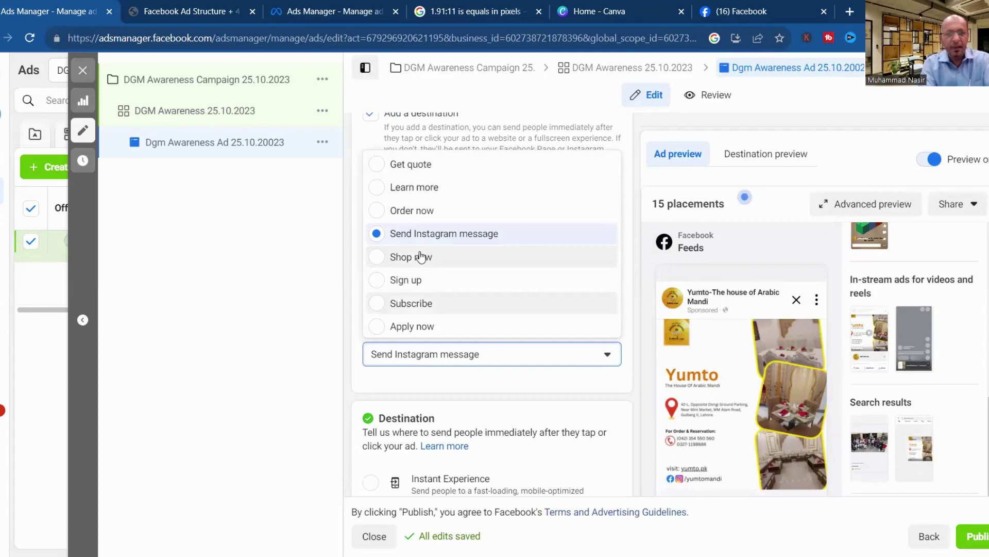
scroll(421, 257, "down", 2)
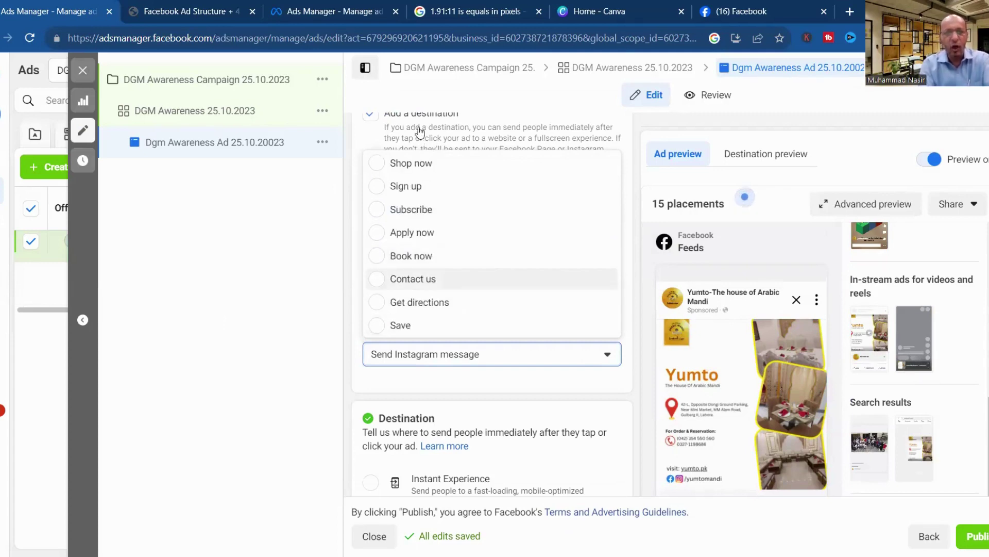
left_click(409, 279)
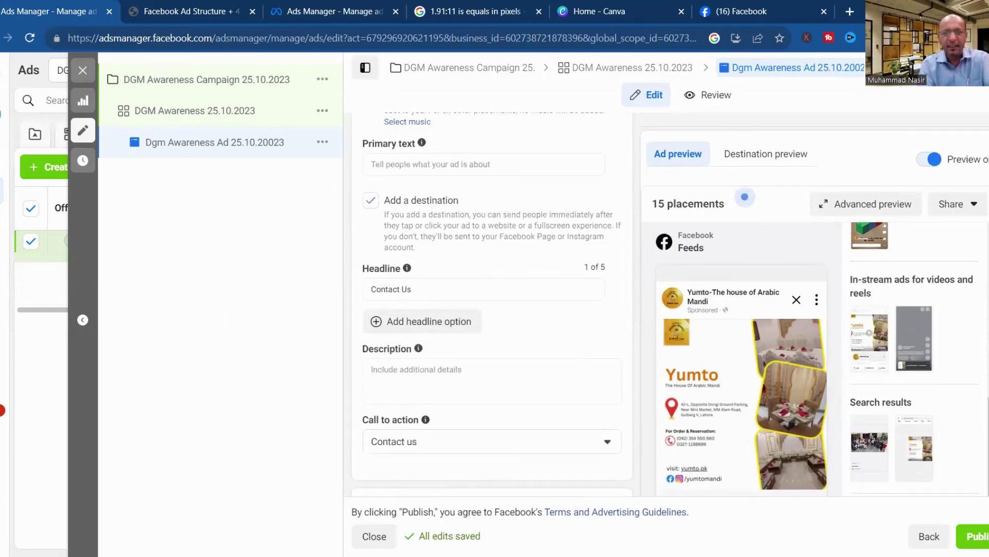
scroll(492, 304, "down", 10)
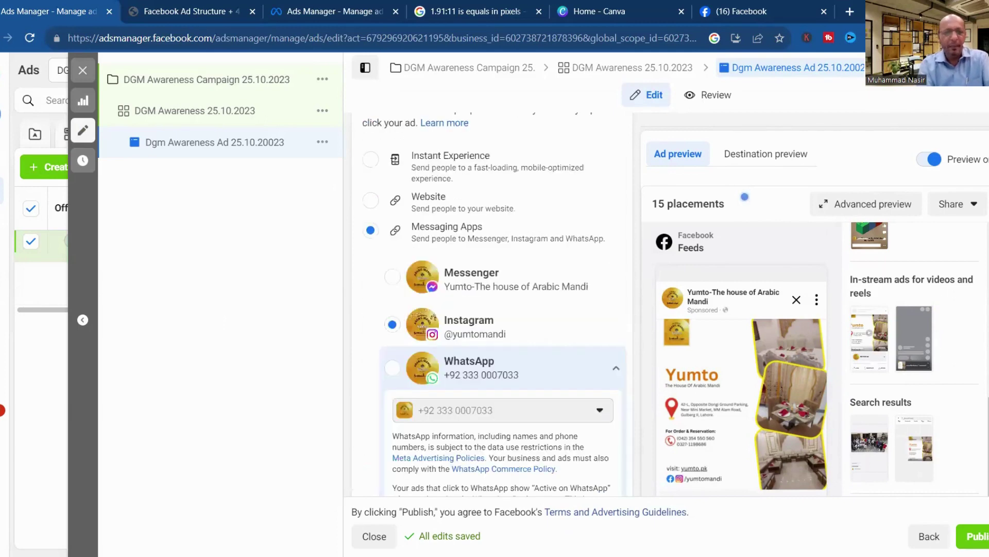
scroll(492, 304, "up", 15)
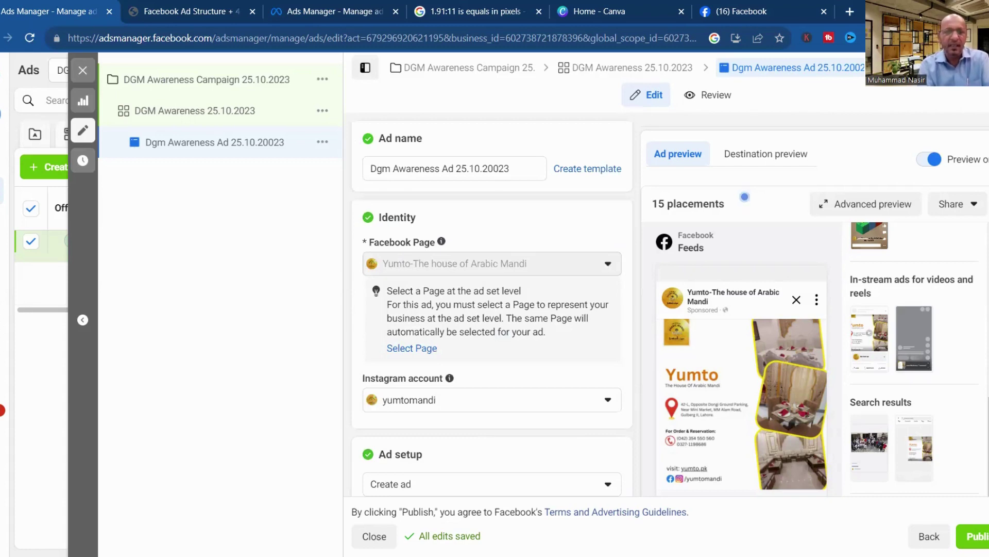
scroll(744, 196, "down", 5)
scroll(492, 310, "up", 1)
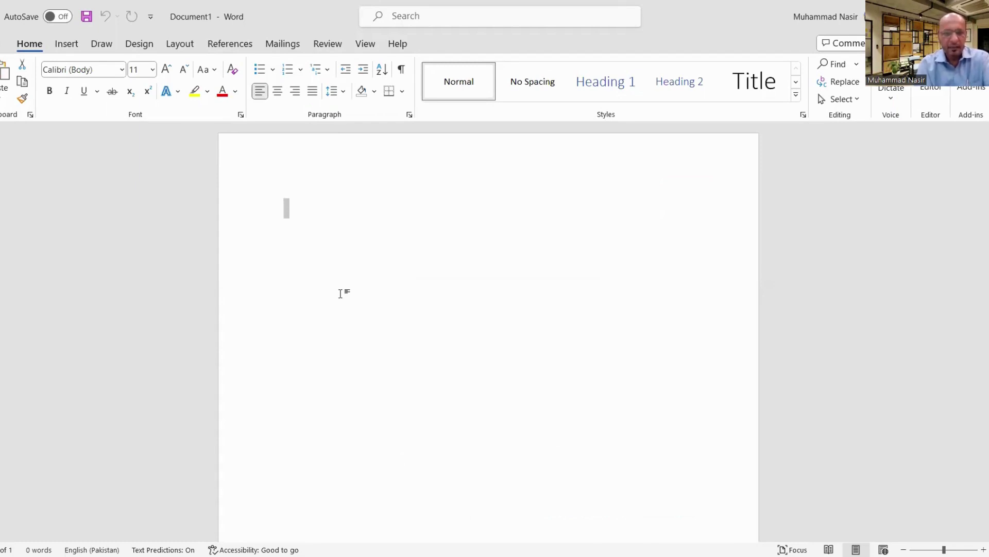
Switch to the blank Word document and enter the lines Back End Ad and Front End Ad.
left_click(324, 220)
type("B")
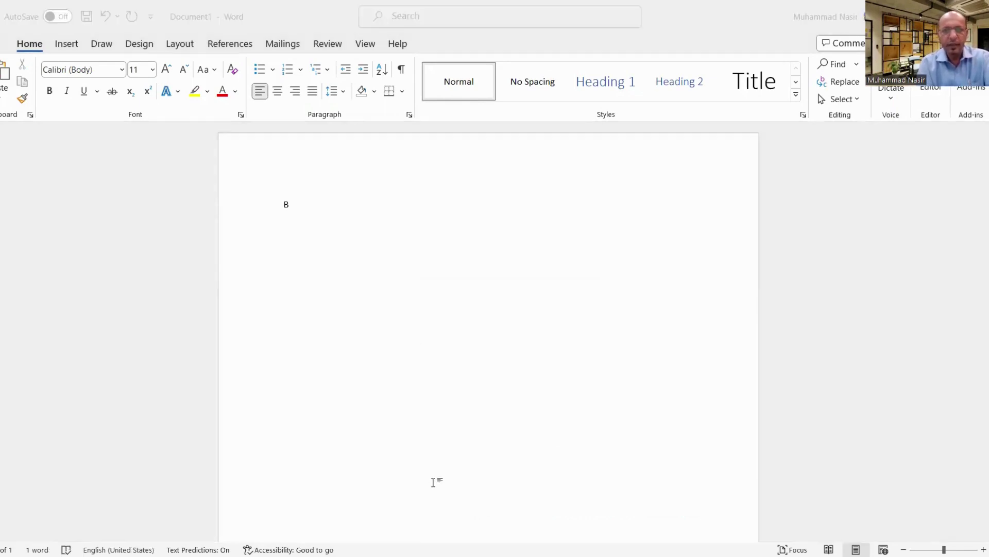
left_click(303, 209)
type("ack En")
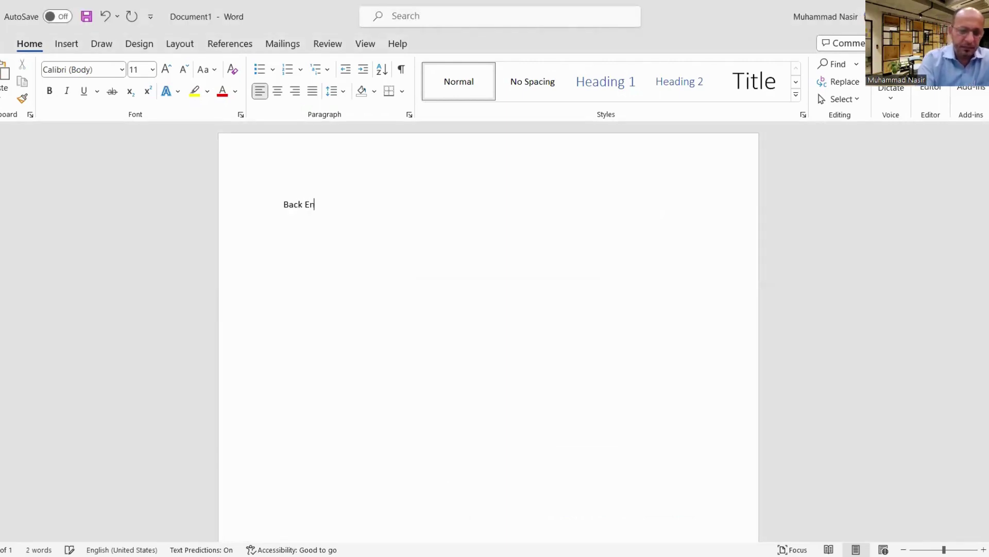
type("d Ad")
key("Return")
type("Fro")
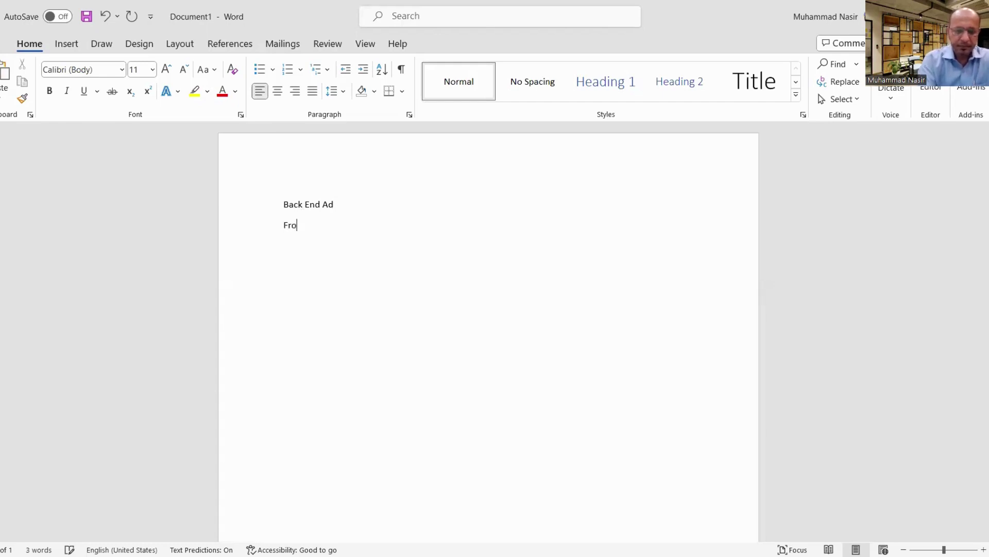
type("nt E")
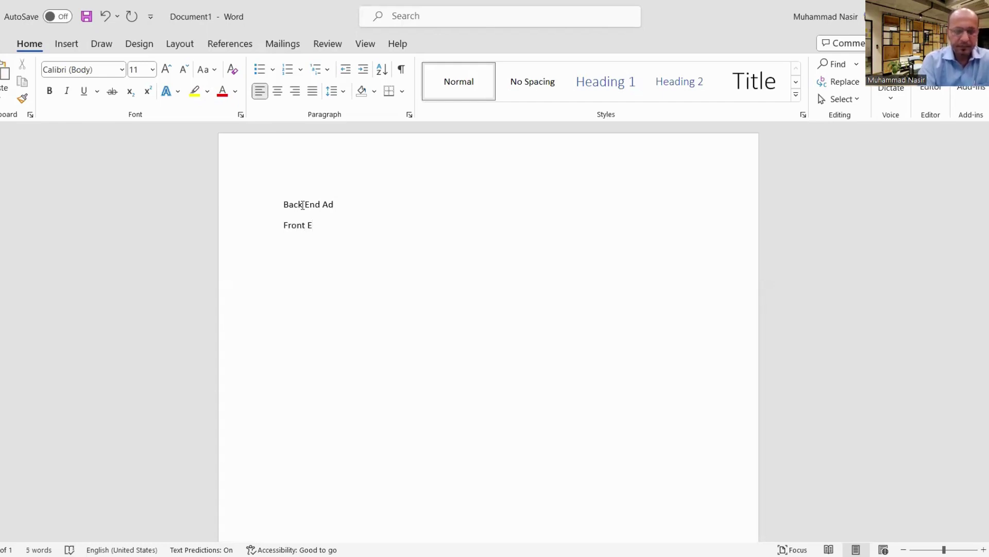
type("nd Ad")
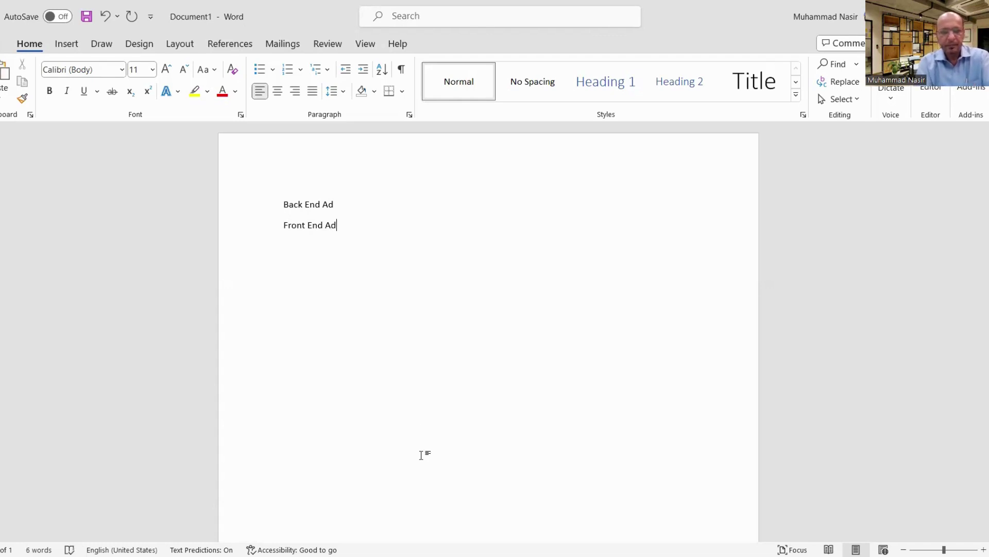
left_click(576, 119)
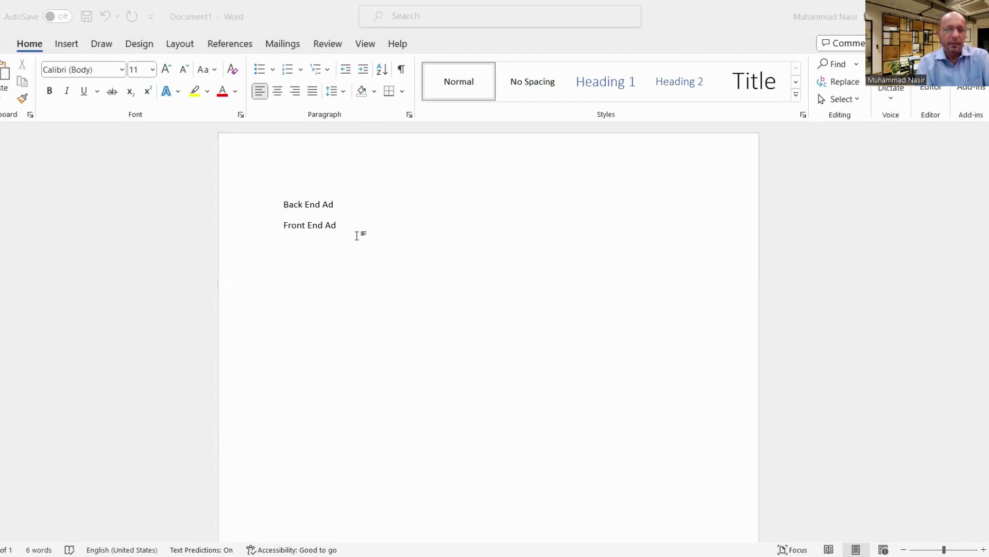
Enlarge both lines of text in the document to font size 48.
left_click(355, 230)
left_click_drag(350, 229, 273, 185)
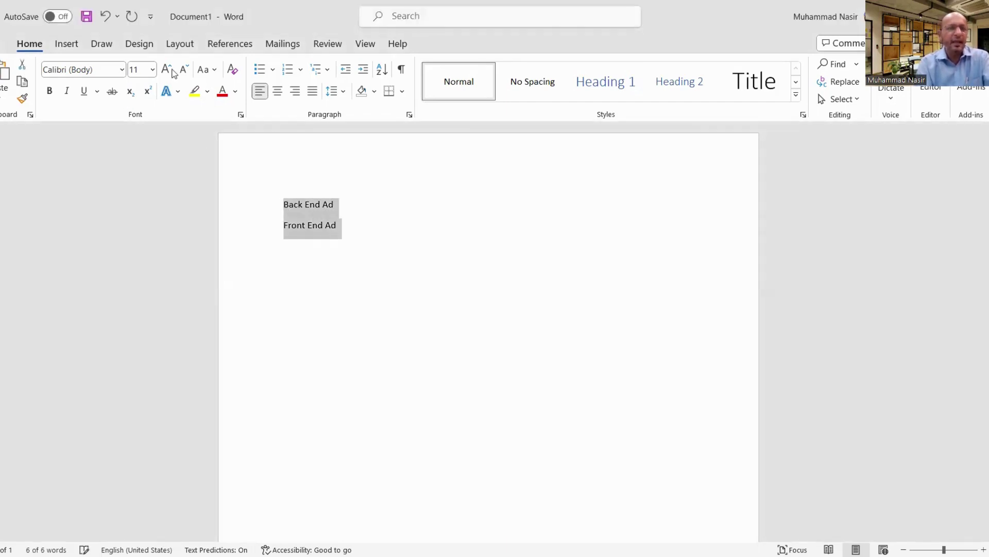
left_click(167, 69)
left_click(167, 69)
left_click(168, 69)
left_click(167, 70)
left_click(168, 69)
left_click(167, 69)
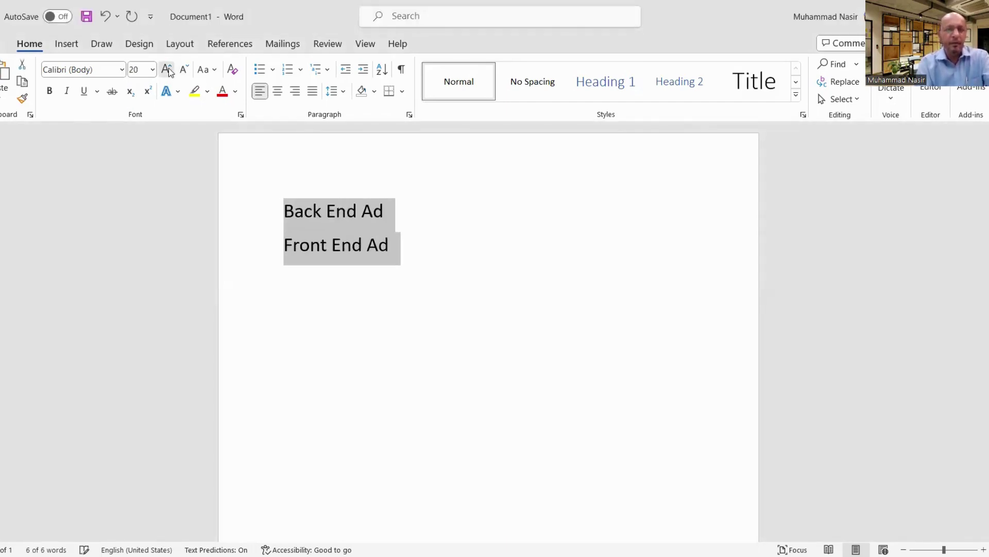
left_click(167, 69)
left_click(168, 70)
left_click(168, 69)
left_click(168, 70)
left_click(167, 69)
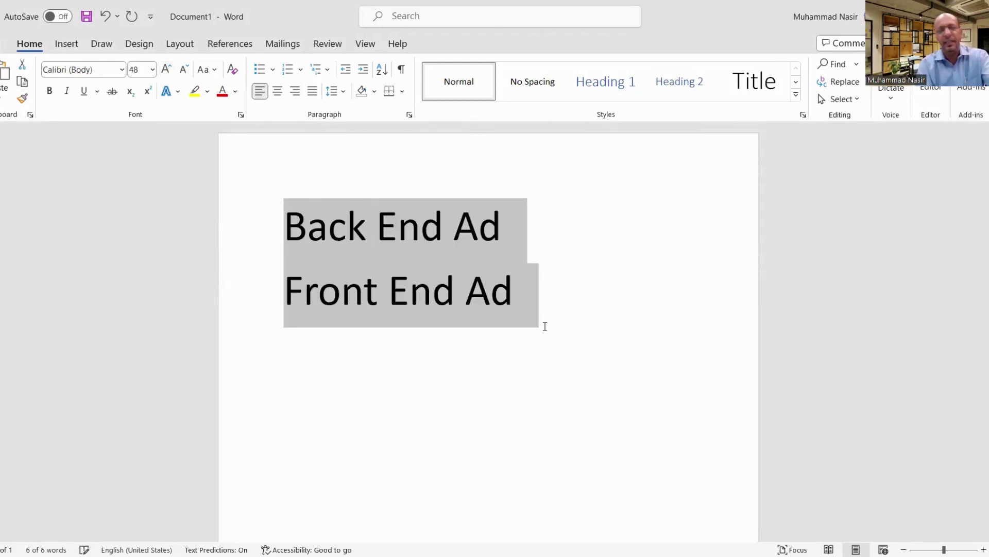
left_click(545, 327)
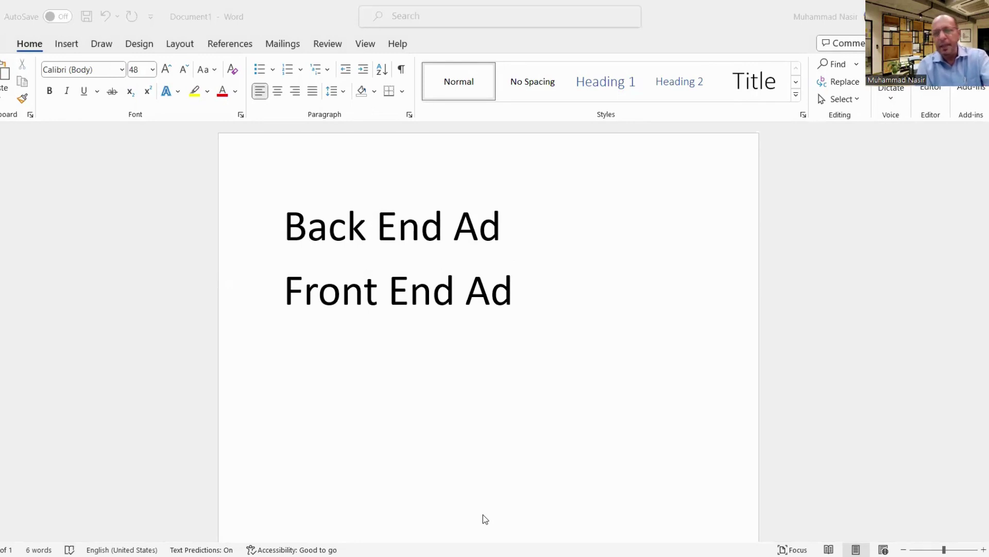
Switch back to Ads Manager and change the ad setup to Use existing post.
left_click(484, 515)
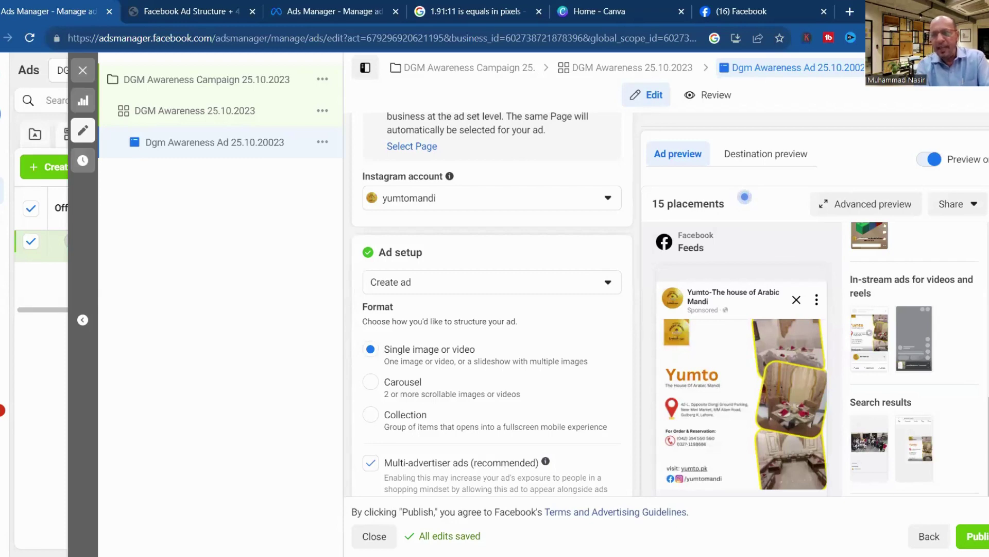
scroll(492, 304, "down", 3)
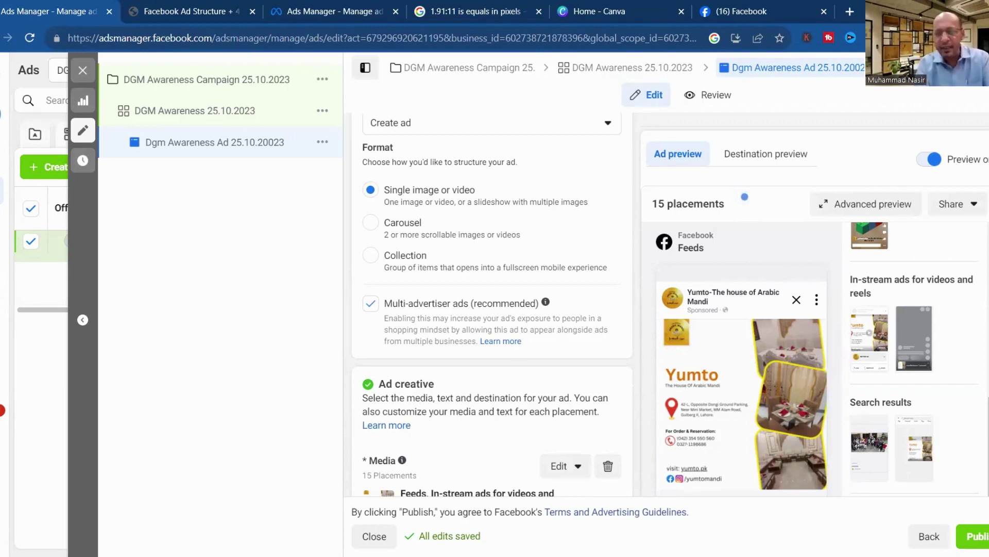
scroll(744, 197, "up", 4)
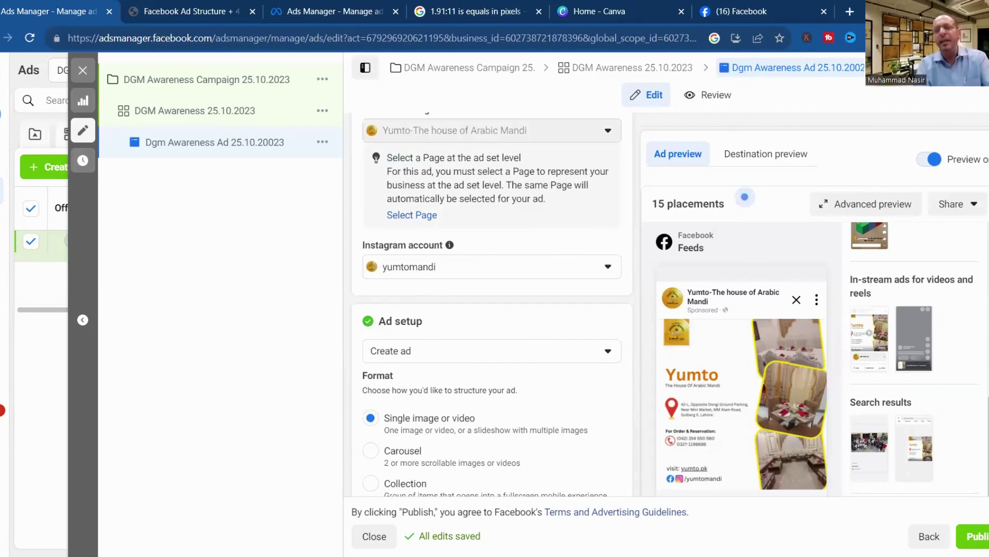
scroll(745, 197, "up", 1)
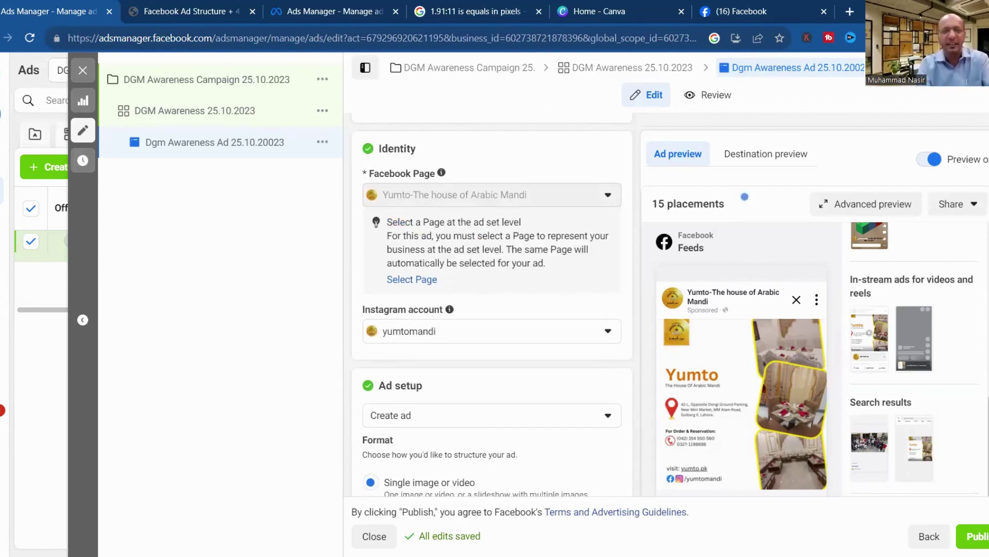
left_click(744, 196)
scroll(380, 253, "down", 1)
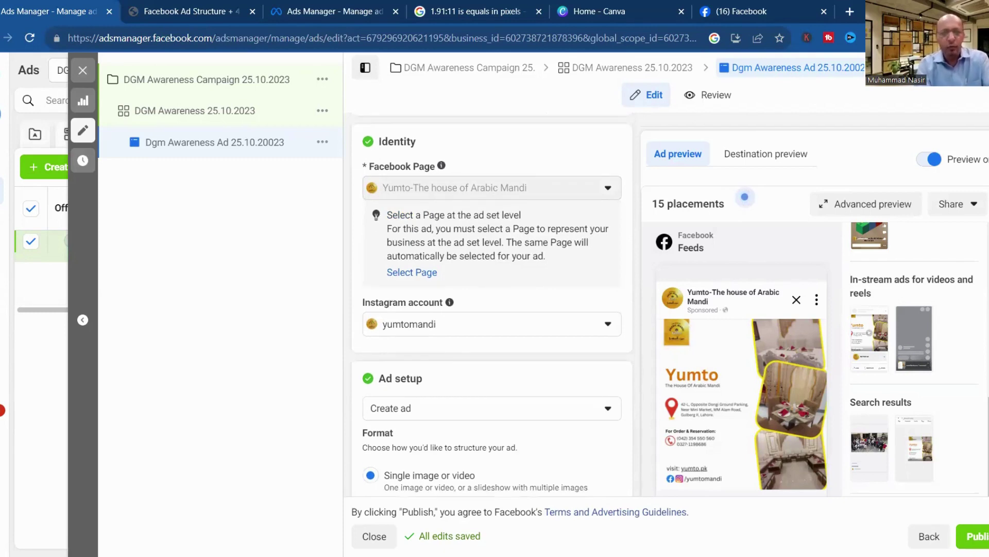
scroll(380, 253, "up", 1)
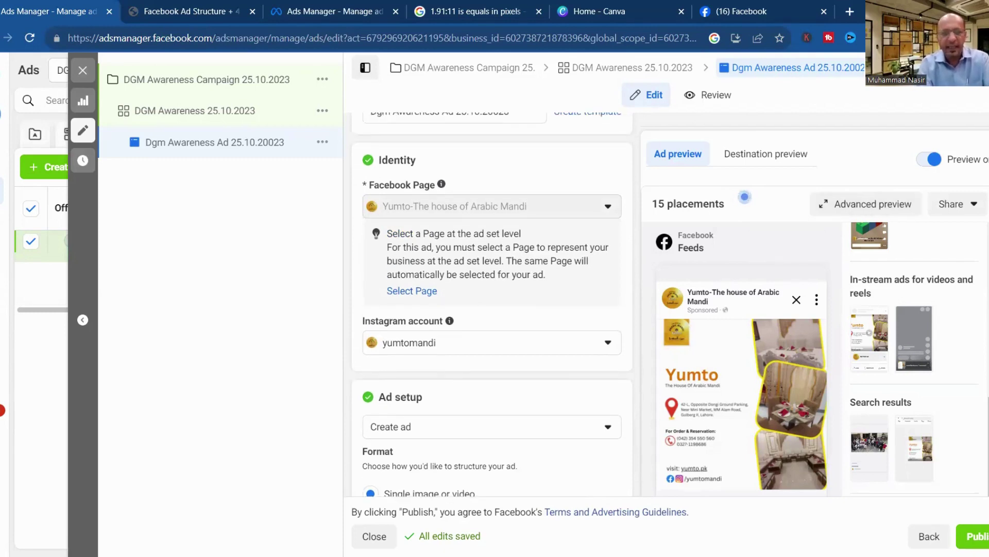
scroll(544, 216, "down", 5)
scroll(544, 216, "up", 1)
left_click(544, 215)
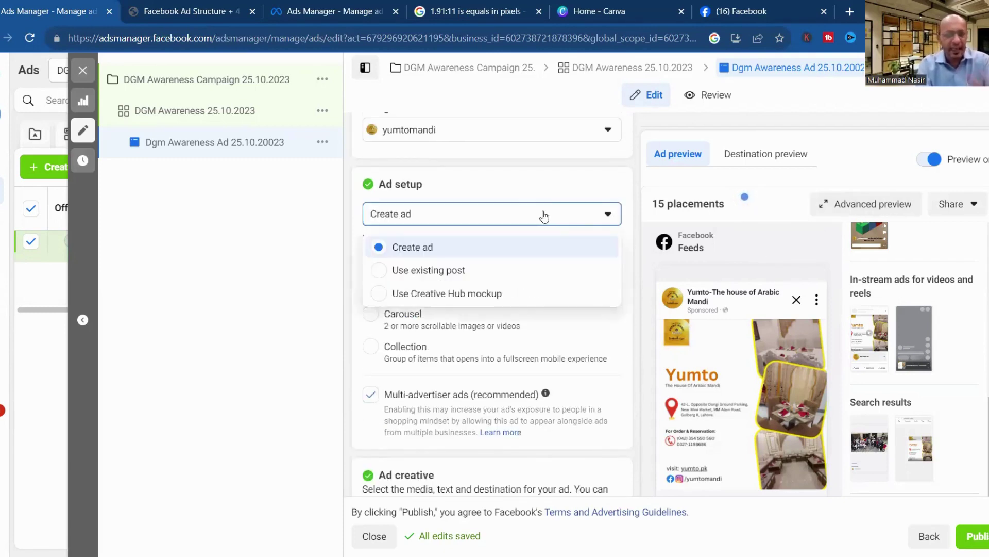
left_click(422, 271)
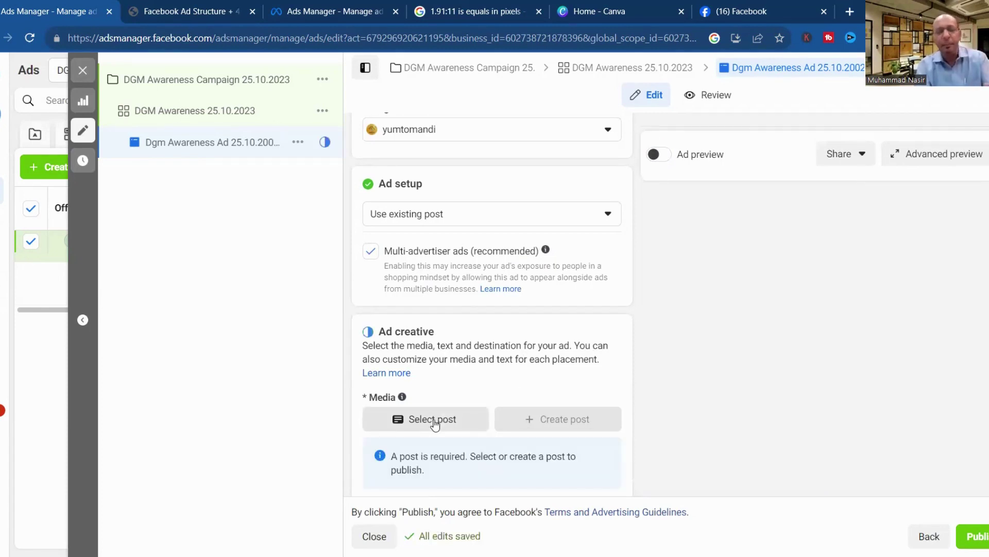
Choose the "Mutton Mandi Platter" Facebook post from Oct 18, 2023 as the ad's existing post.
left_click(435, 424)
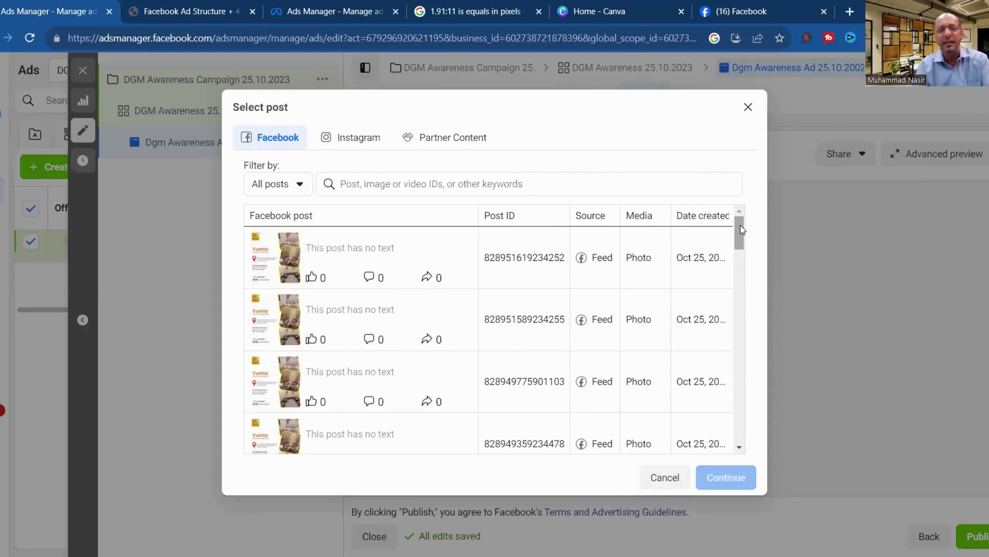
left_click_drag(741, 230, 741, 319)
scroll(740, 320, "down", 1)
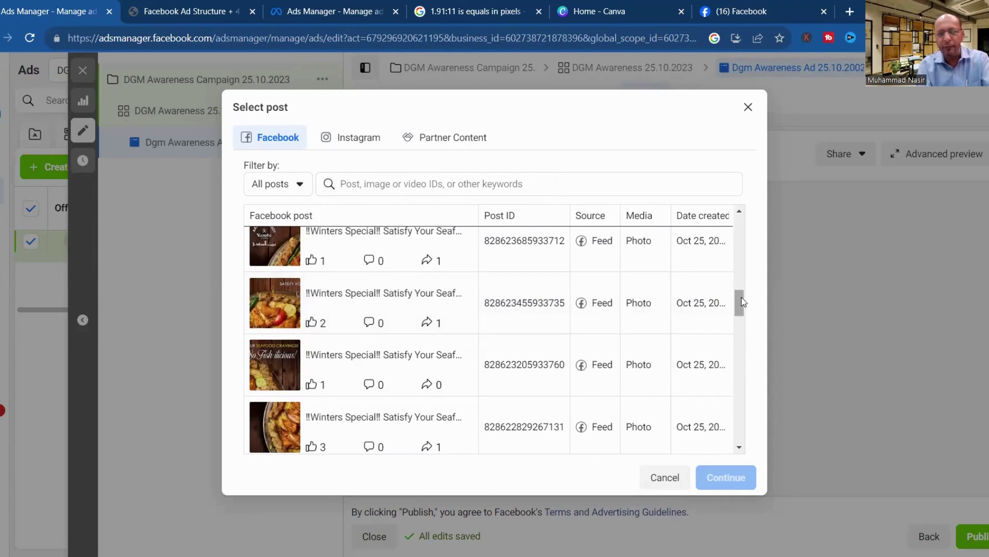
left_click_drag(741, 296, 734, 369)
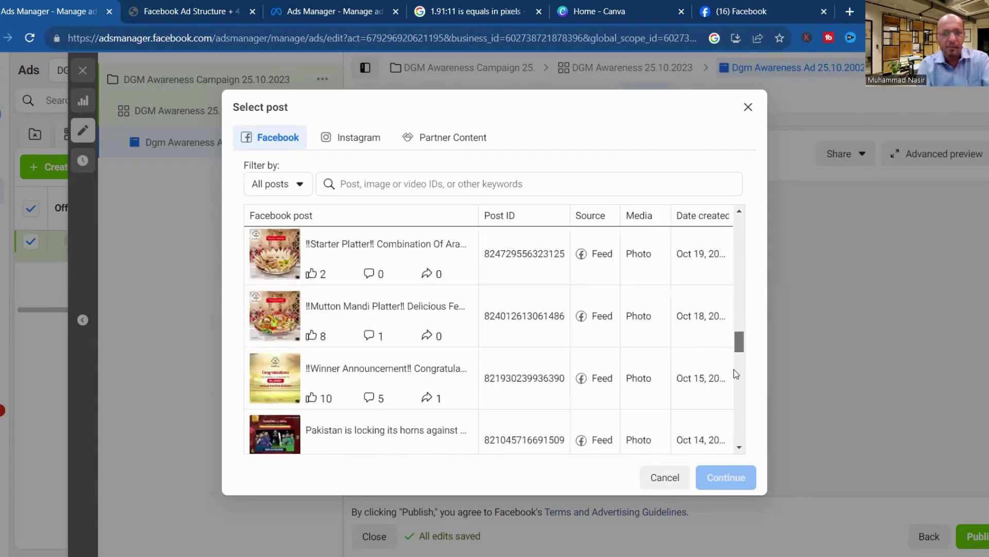
double_click(350, 314)
left_click(315, 323)
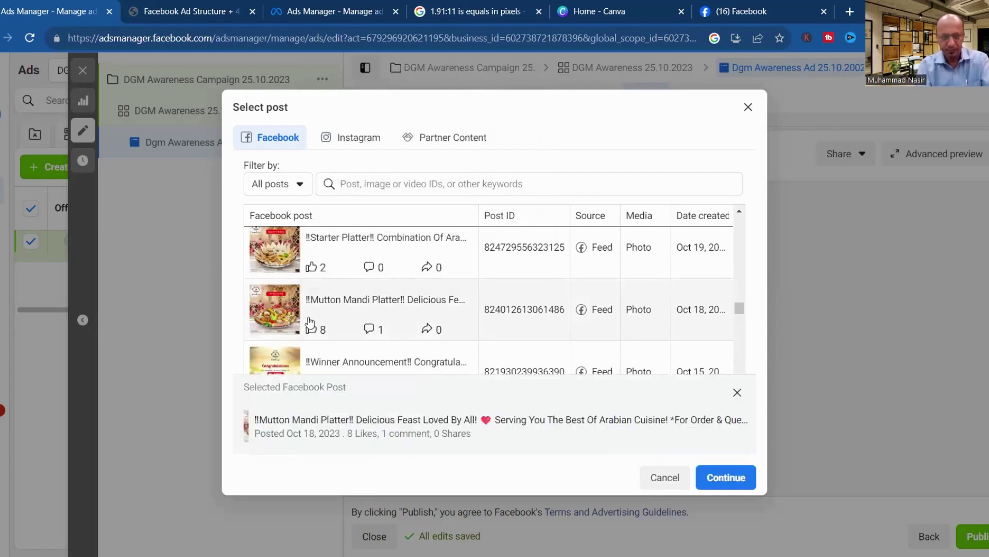
left_click(719, 485)
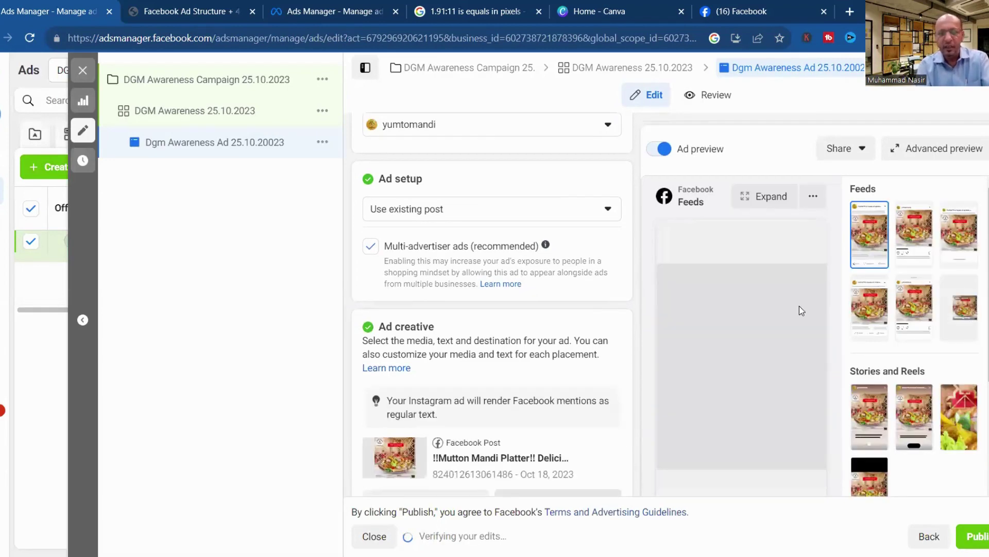
Review the ad's preview and its identity, setup, creative, call-to-action and tracking settings.
left_click(792, 285)
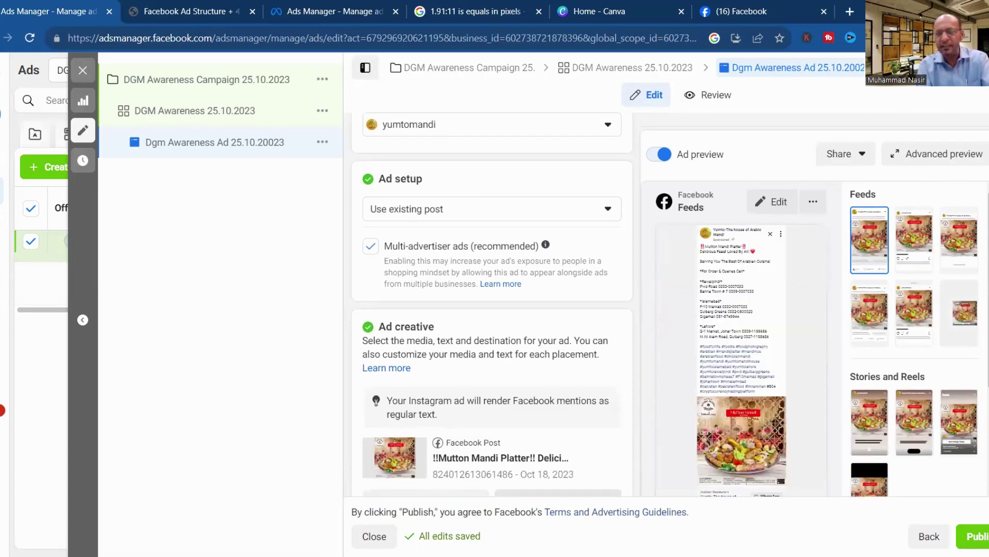
scroll(492, 304, "down", 2)
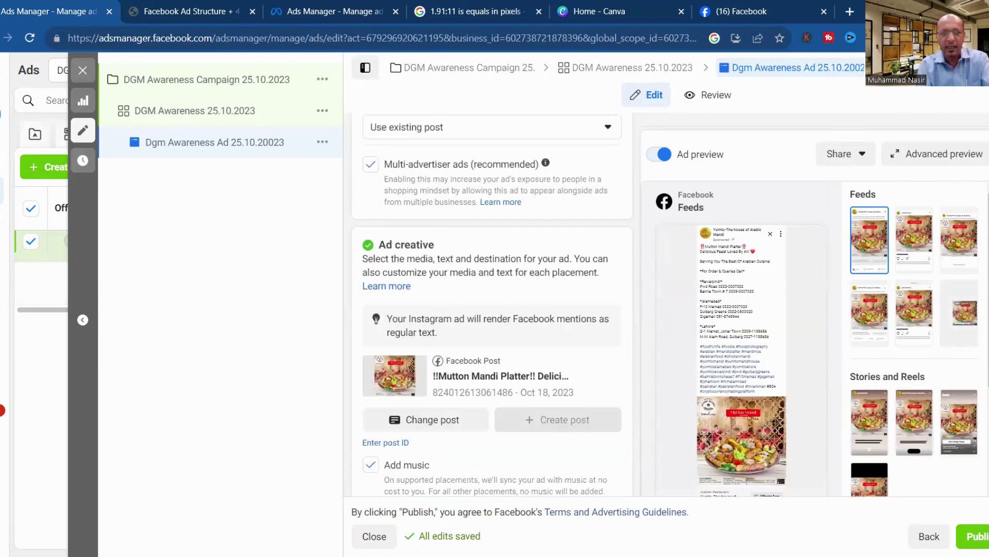
scroll(492, 304, "down", 4)
scroll(492, 304, "down", 3)
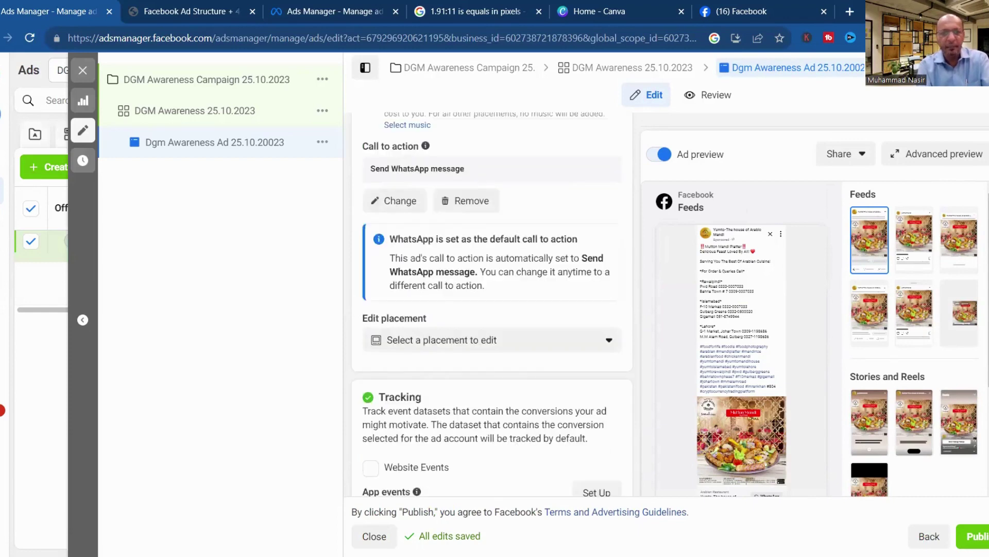
scroll(492, 304, "up", 1)
scroll(492, 304, "up", 2)
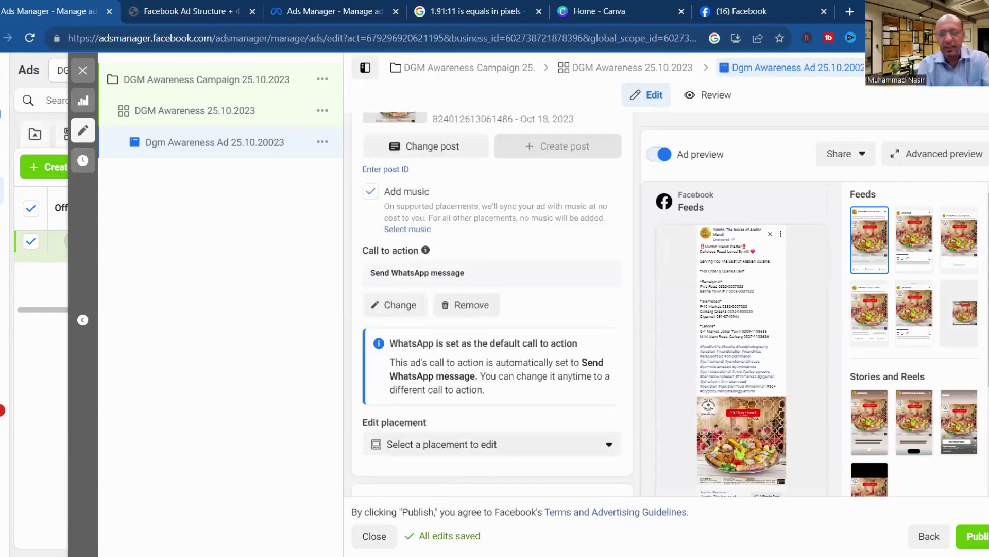
scroll(492, 304, "up", 8)
scroll(492, 304, "down", 10)
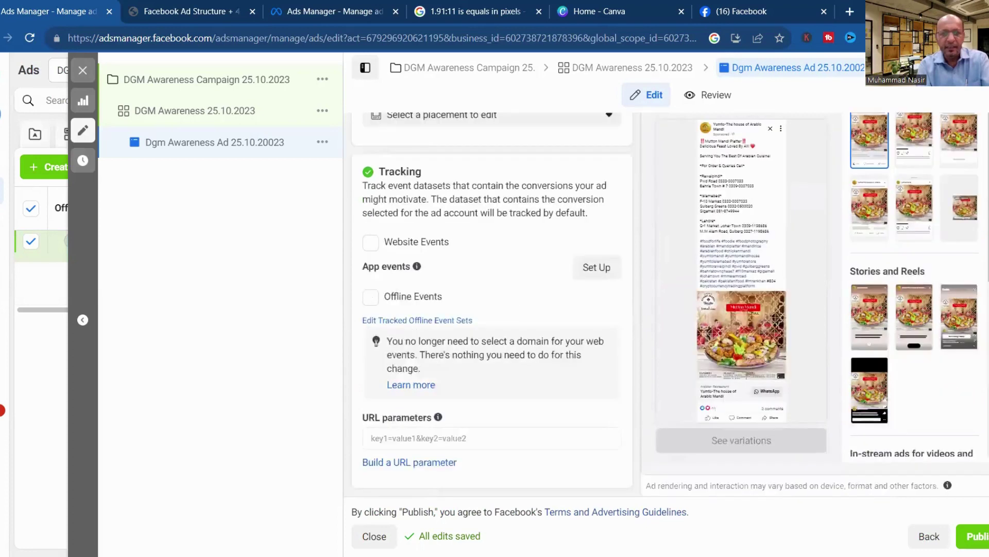
scroll(492, 304, "up", 8)
scroll(492, 304, "up", 6)
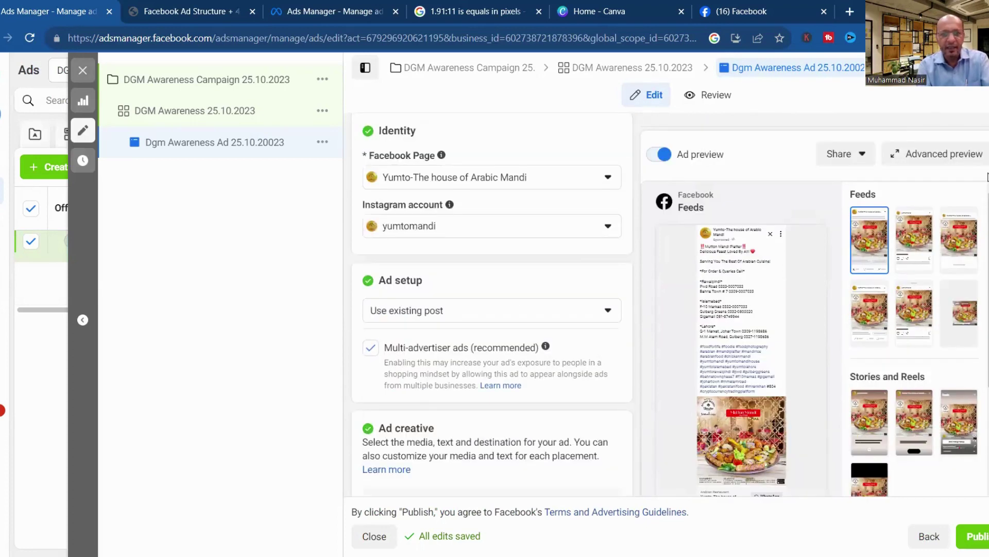
scroll(492, 304, "up", 2)
scroll(492, 304, "down", 2)
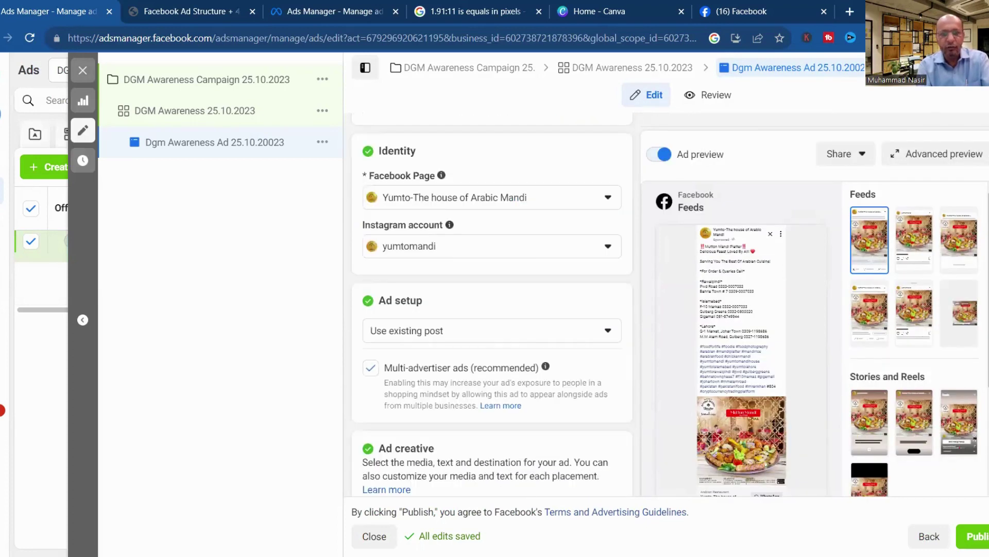
Turn off Add music in the ad creative settings.
scroll(492, 304, "down", 2)
scroll(517, 389, "down", 6)
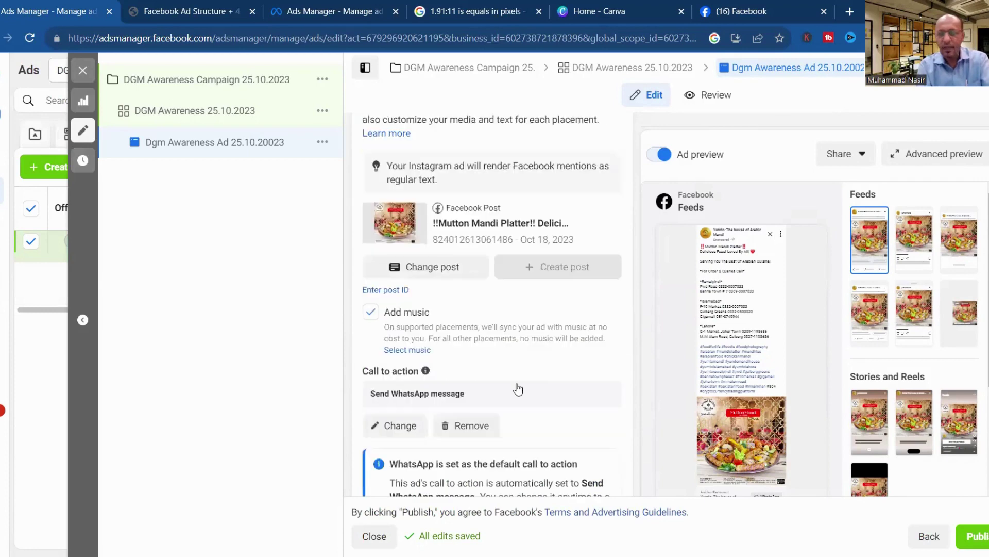
left_click(371, 313)
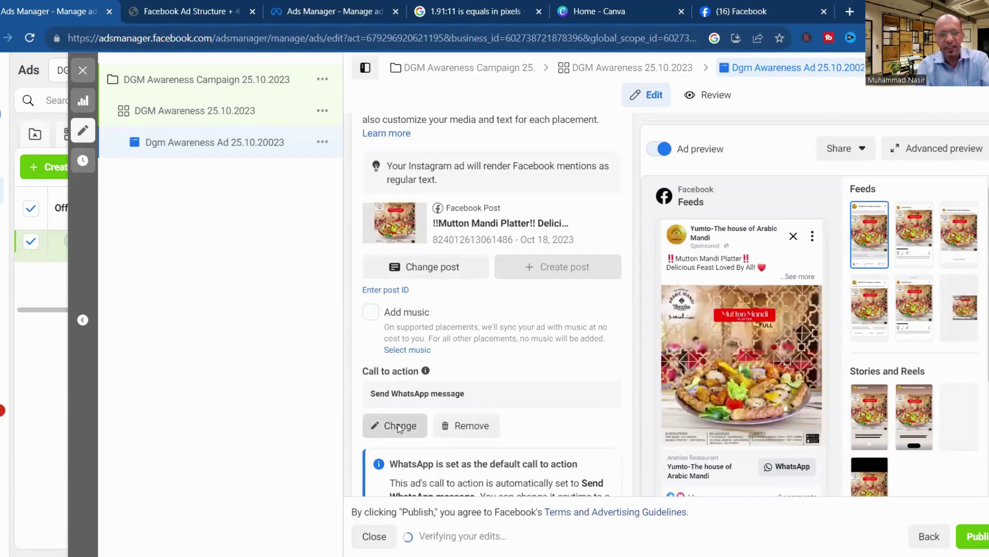
Examine the call-to-action choices for the selected post, keeping Send WhatsApp message and leaving without updating the post.
left_click(399, 425)
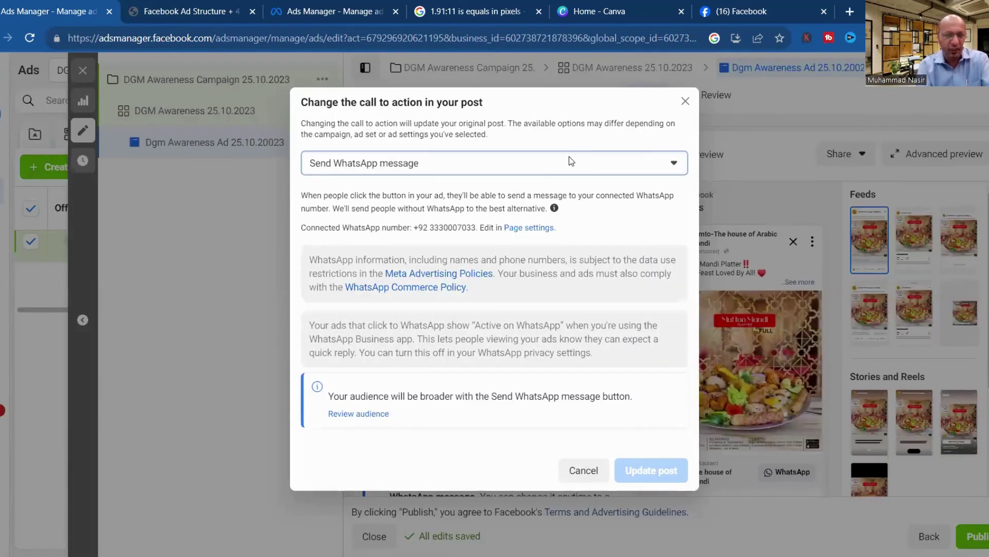
left_click(544, 172)
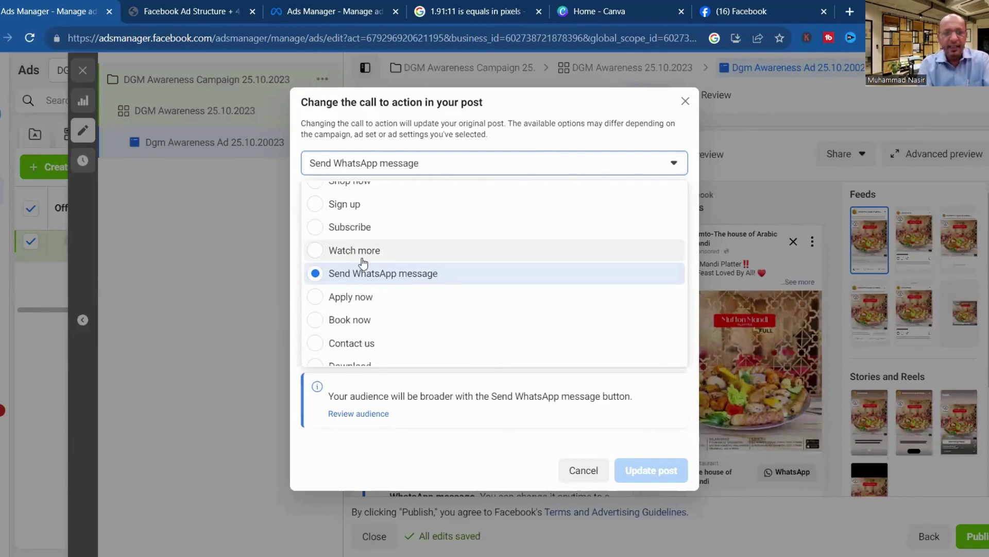
left_click(366, 274)
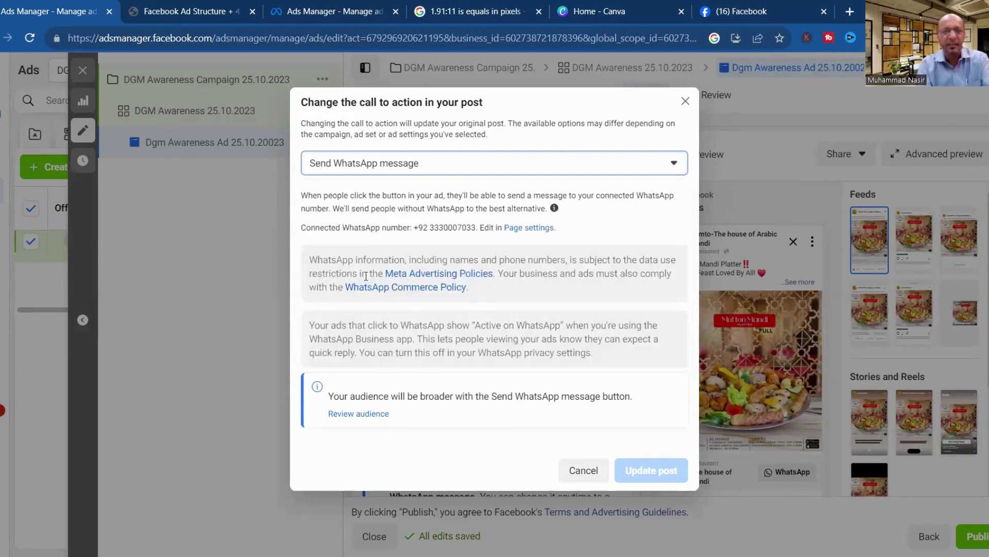
left_click(584, 471)
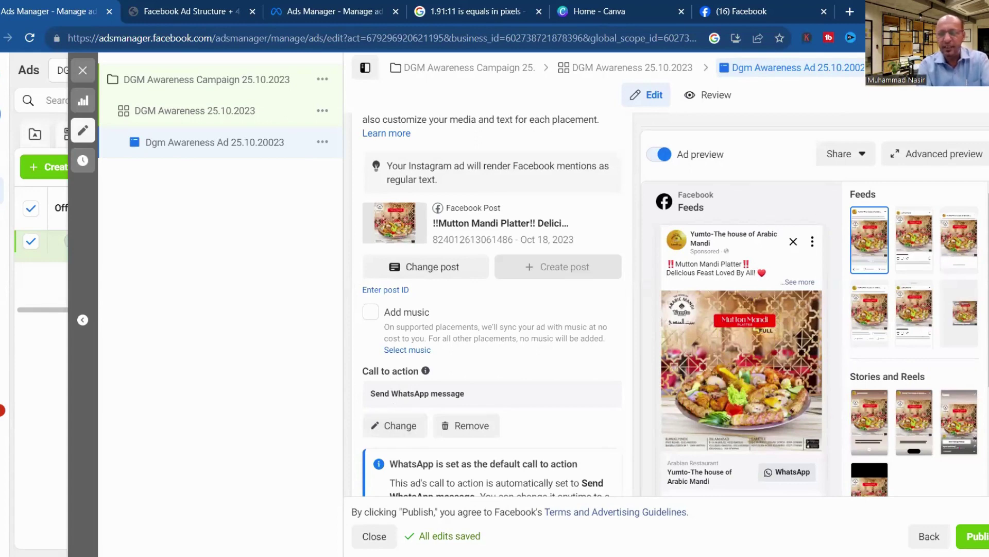
Check the placement groups offered for editing and the ad's tracking and URL parameter settings.
scroll(492, 304, "down", 2)
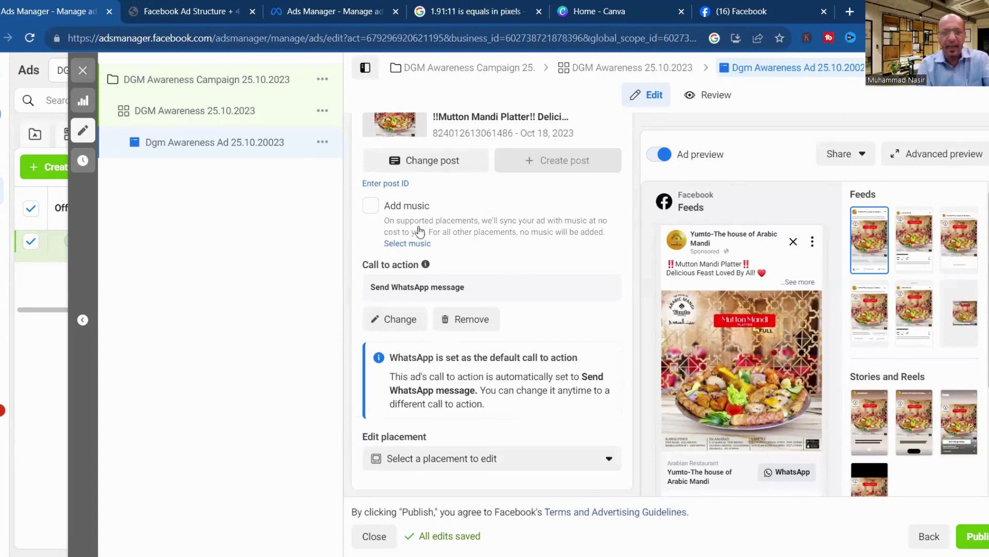
mouse_move(705, 304)
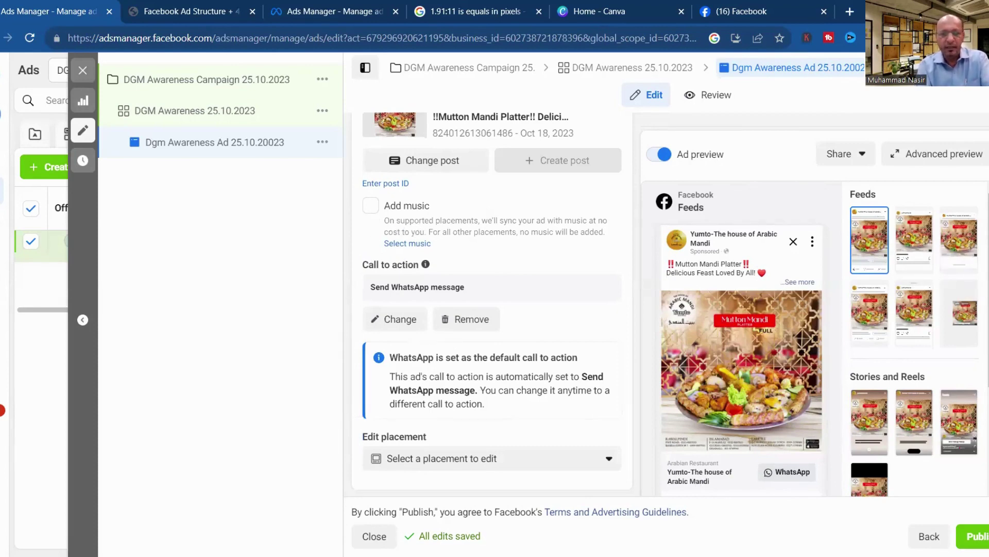
scroll(492, 304, "down", 1)
scroll(464, 222, "down", 4)
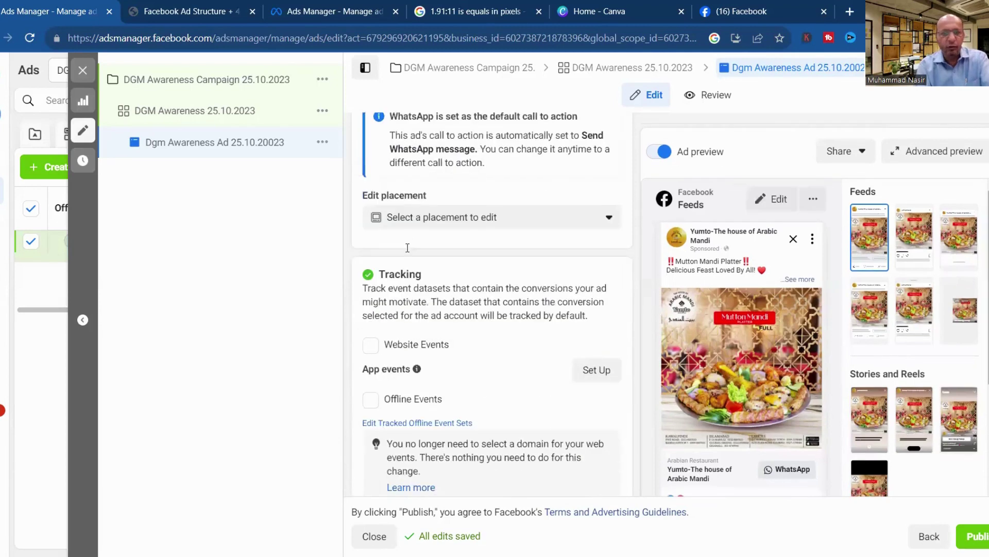
left_click(464, 217)
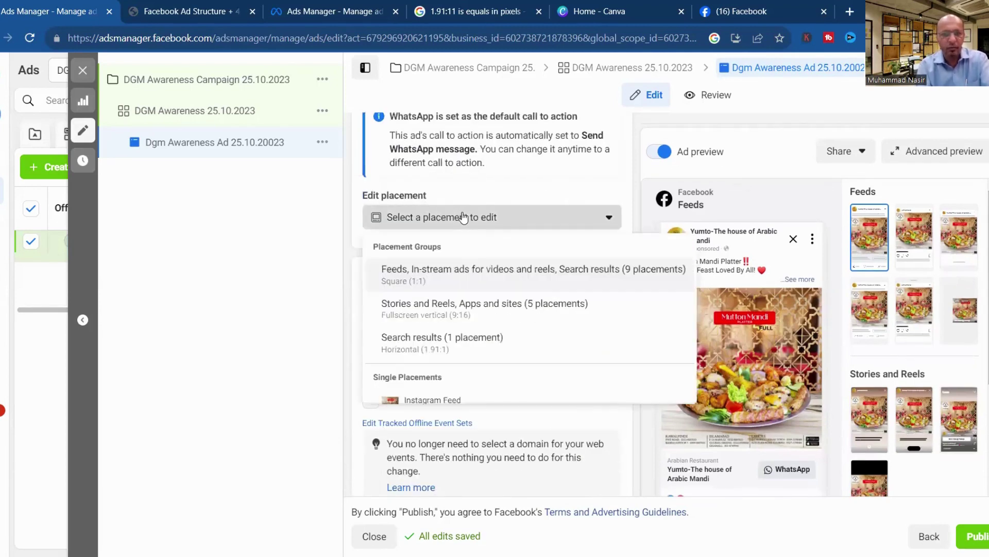
left_click(322, 292)
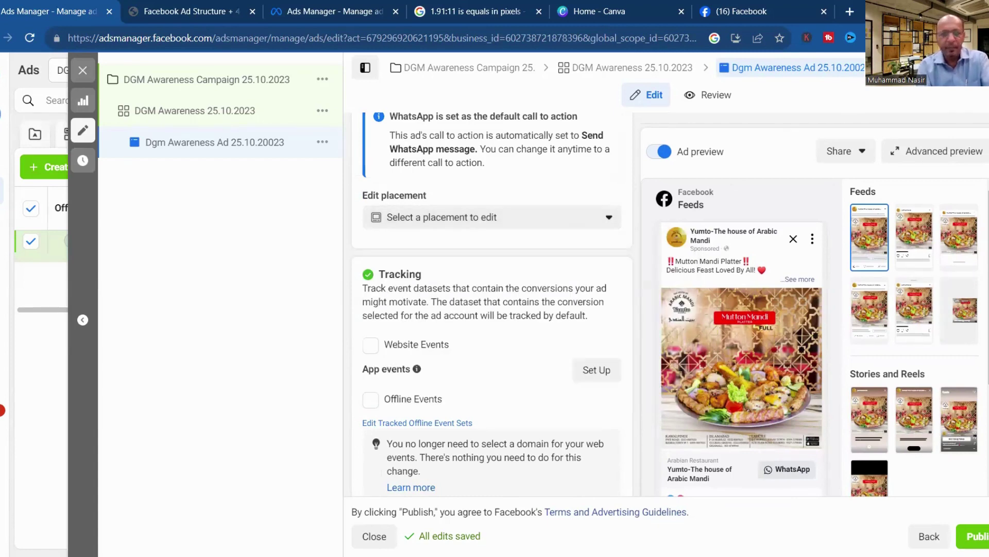
scroll(742, 361, "down", 2)
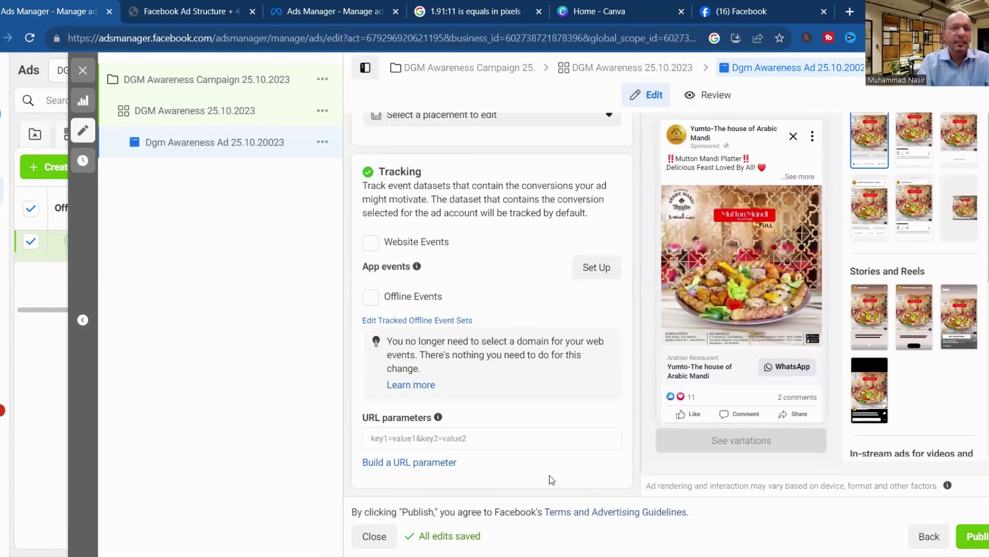
Duplicate the DGM Awareness 25.10.2023 ad set into the original campaign with 4 copies.
left_click(208, 120)
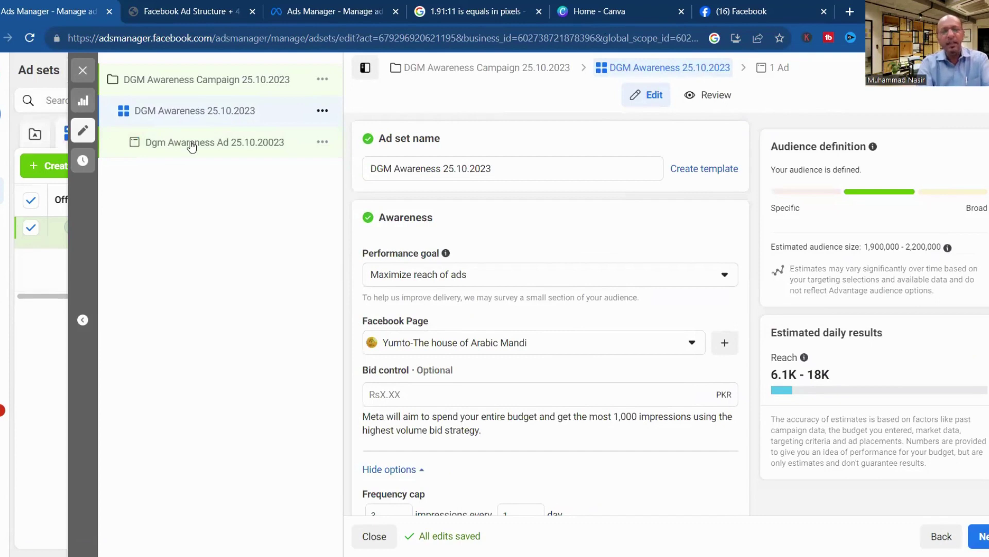
left_click(322, 114)
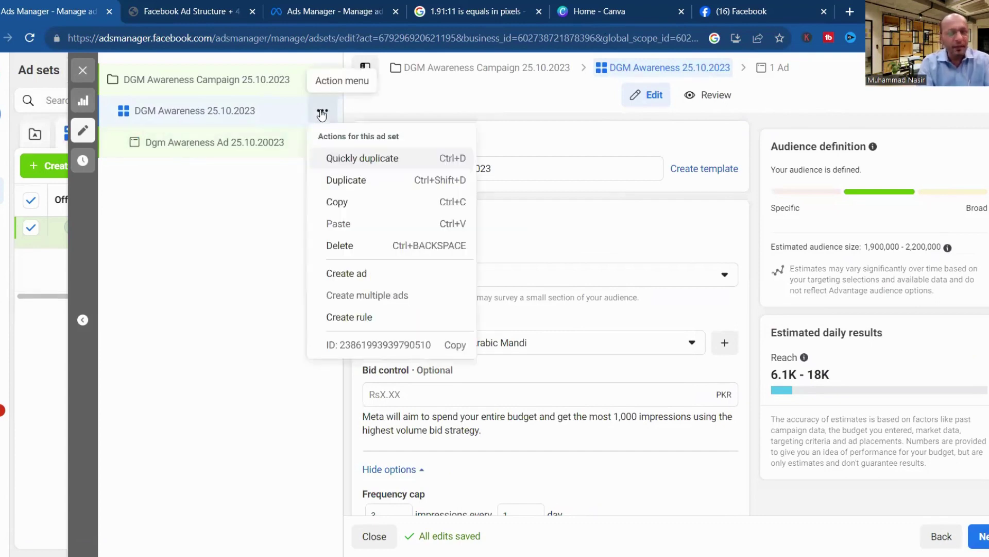
left_click(354, 185)
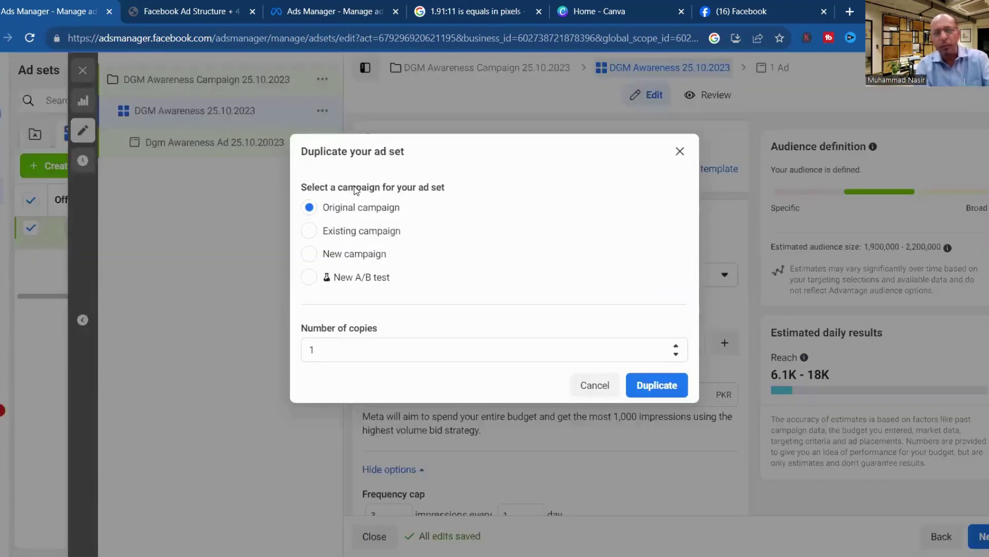
left_click(356, 258)
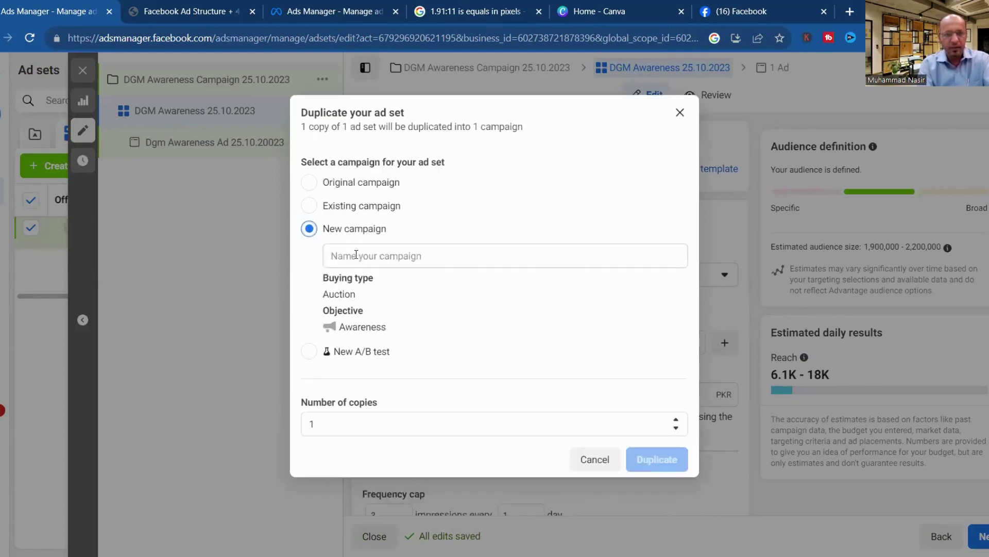
left_click(335, 184)
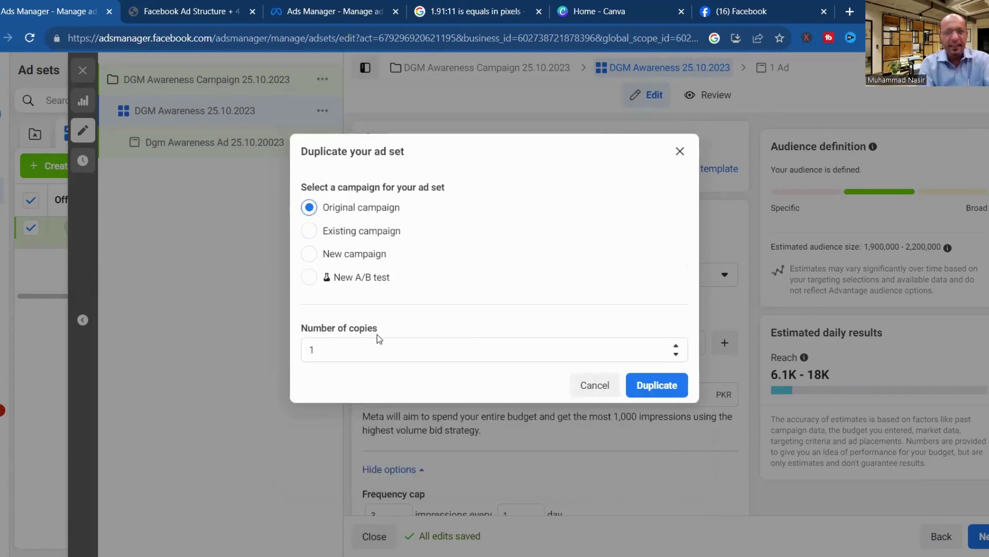
left_click(676, 347)
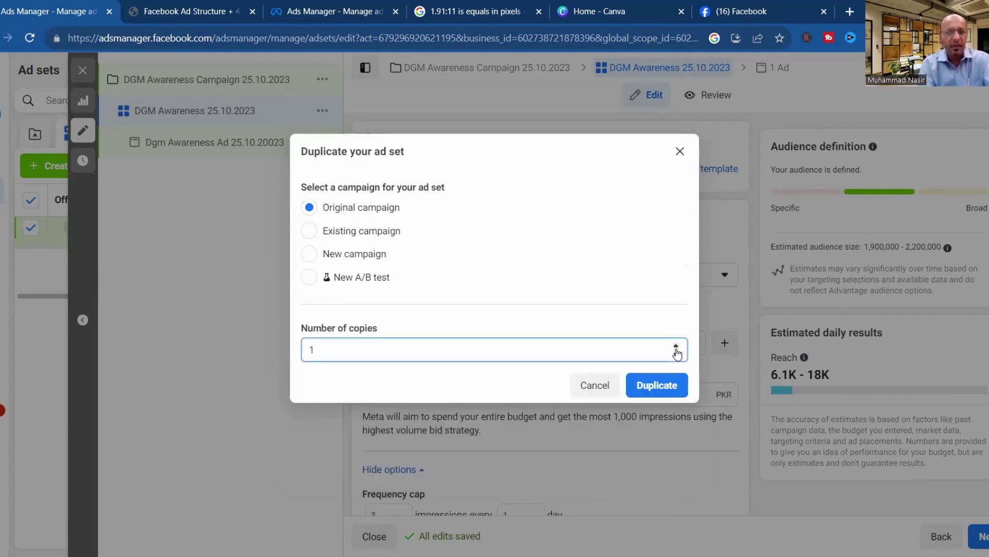
left_click(675, 346)
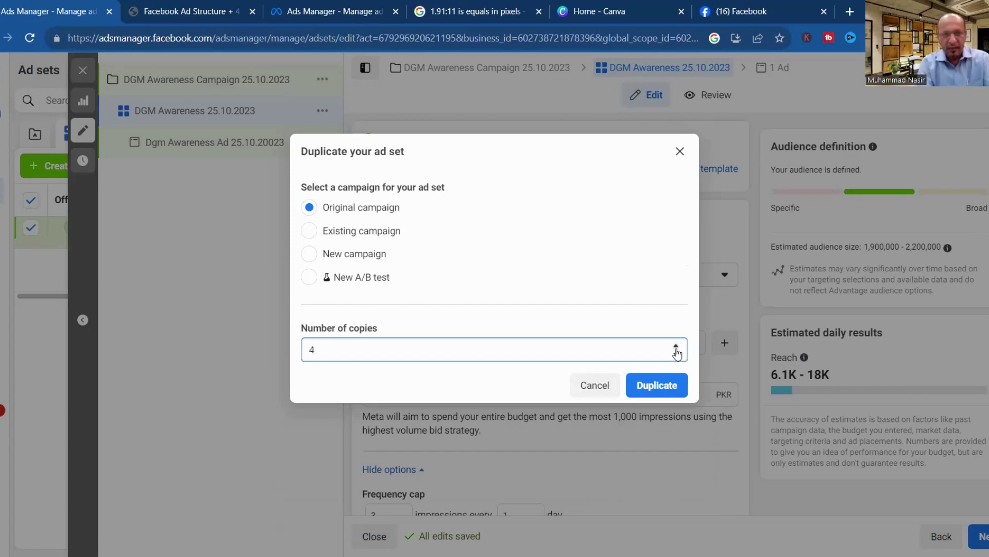
left_click(663, 388)
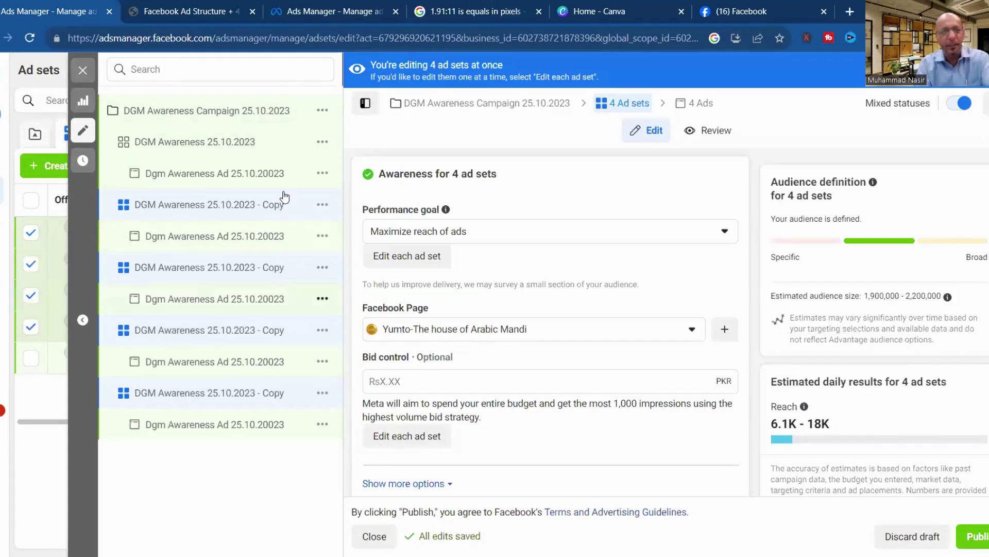
Inspect the ad in the last ad set copy and the original ad, and open the first ad set copy.
left_click(227, 432)
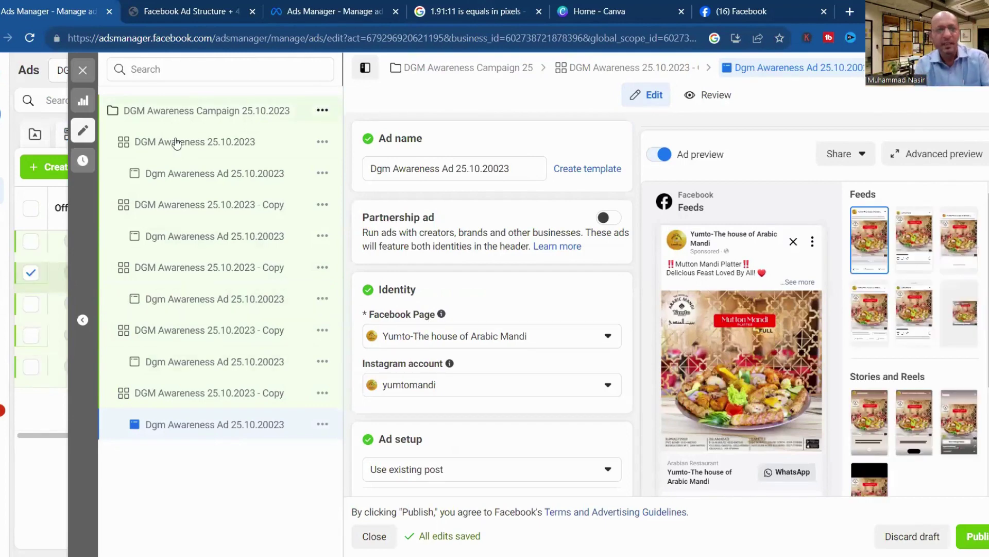
left_click(231, 178)
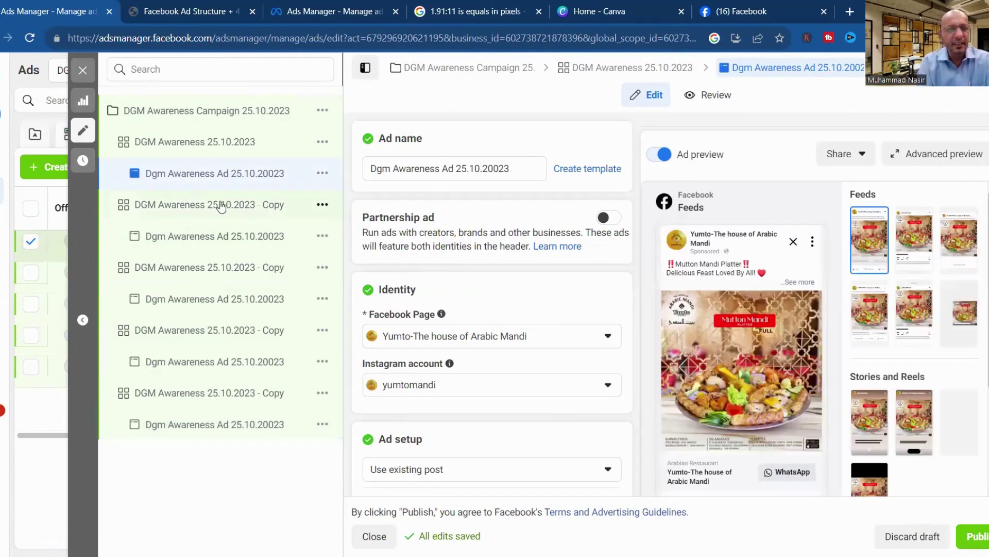
left_click(220, 205)
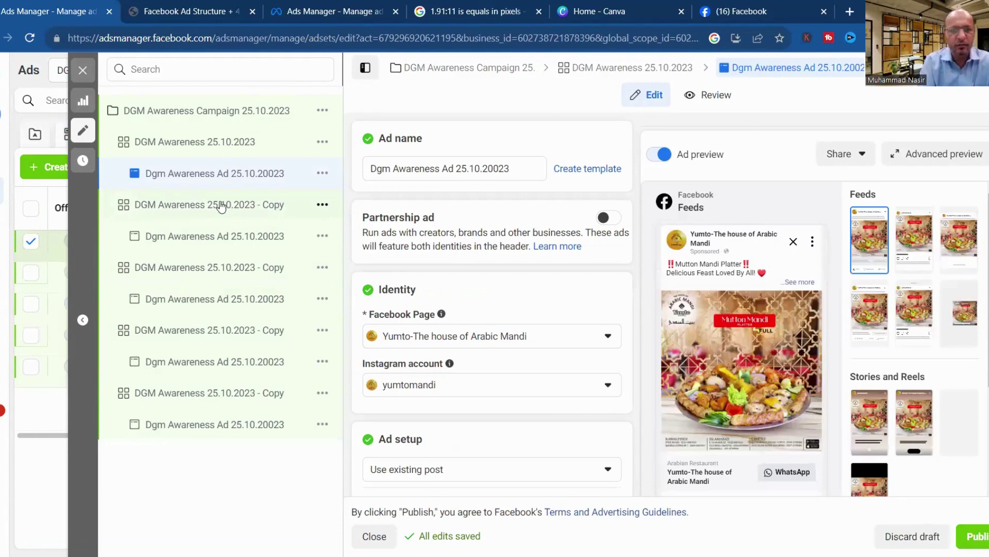
Rename the first ad set copy as DGM Awareness 25.10.2023 - 1.
left_click(526, 169)
key("BackSpace")
key("BackSpace")
key("BackSpace")
key("BackSpace")
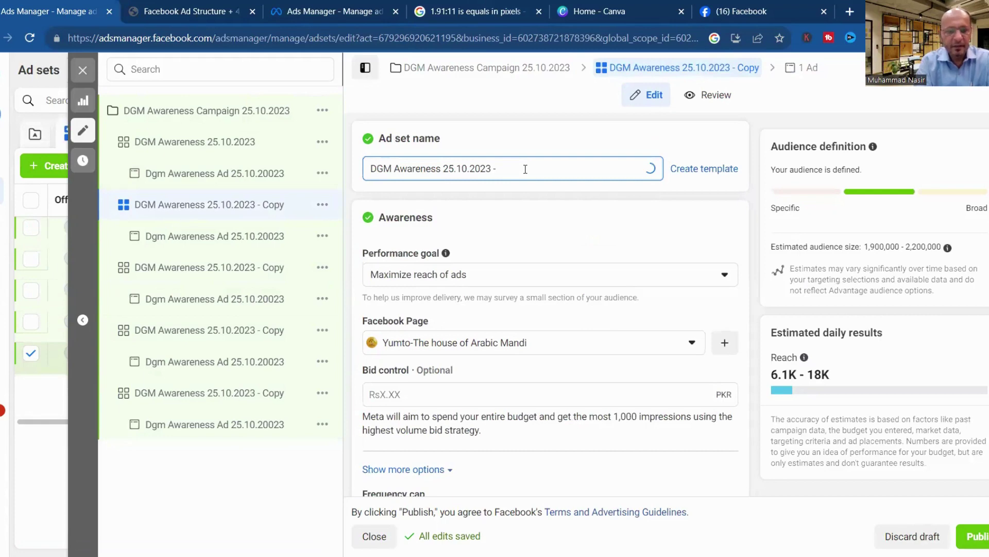
type("1")
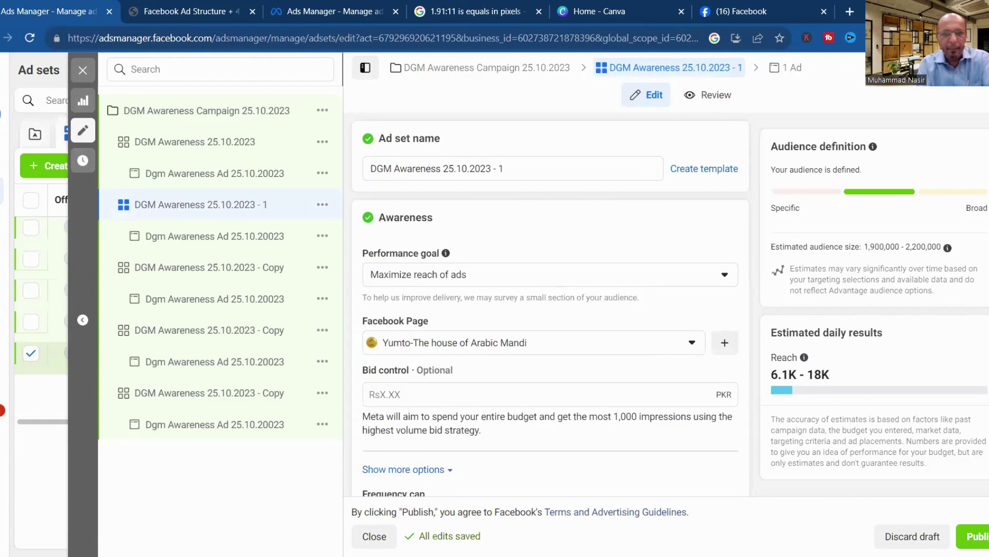
Review the ad set's frequency cap, budget, schedule and audience settings, opening the frequency cap for editing.
scroll(559, 206, "down", 2)
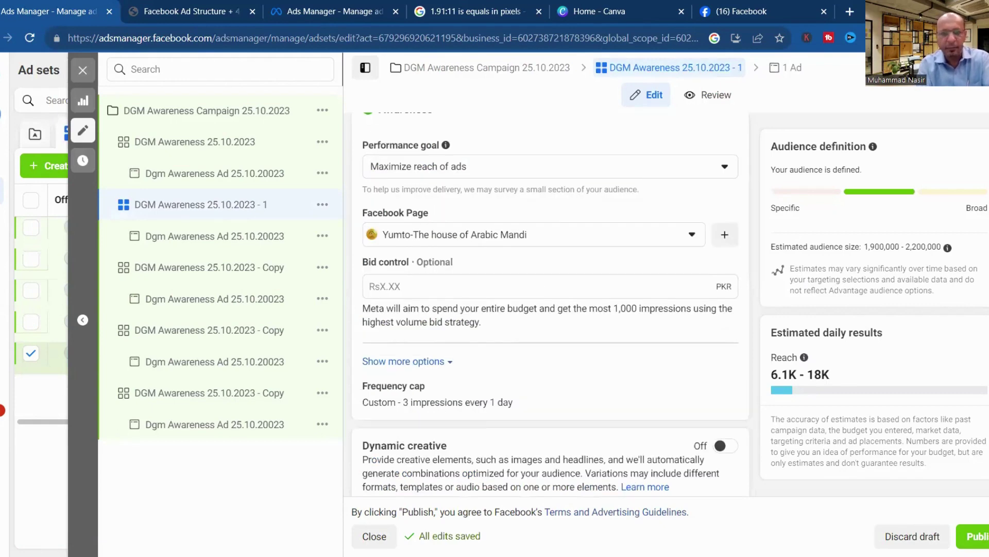
scroll(569, 230, "down", 2)
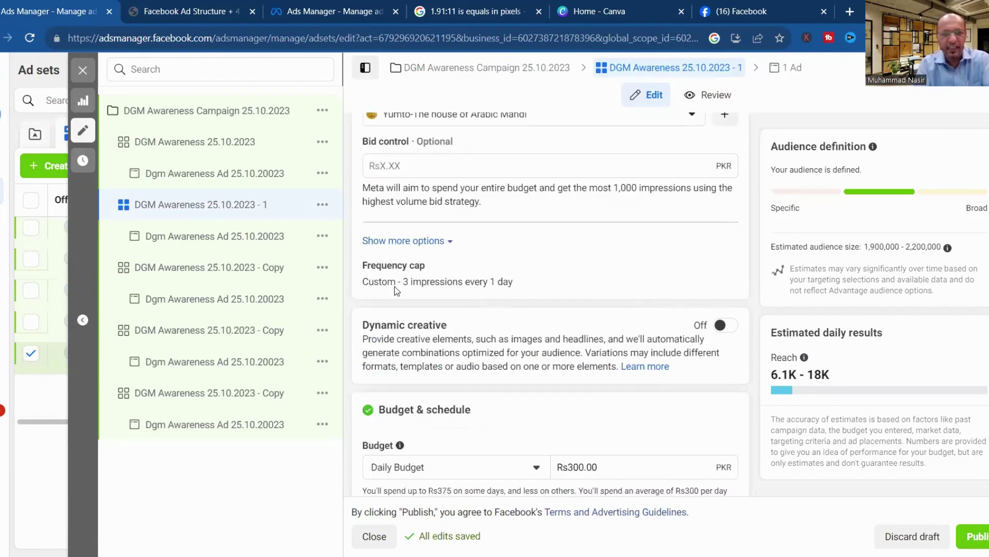
left_click(719, 257)
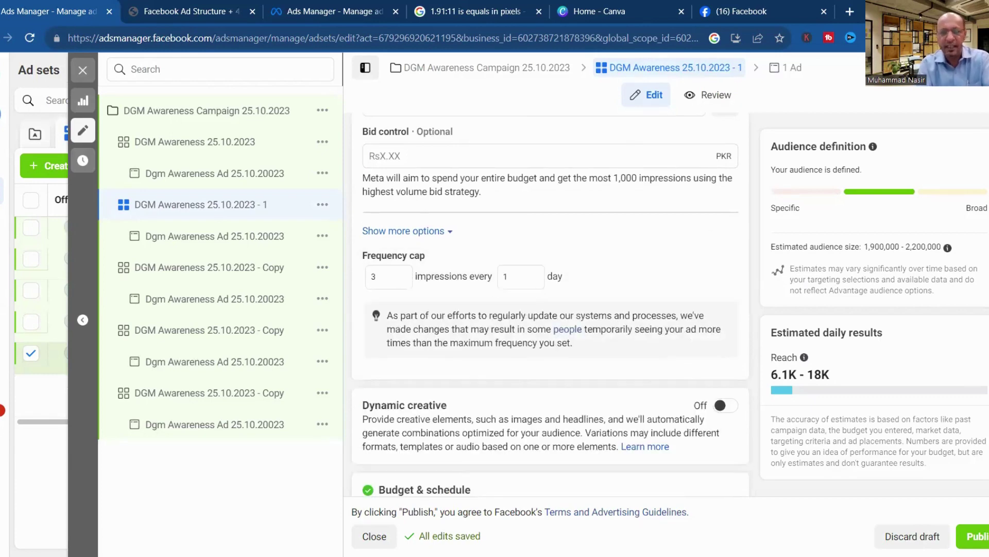
scroll(550, 304, "down", 5)
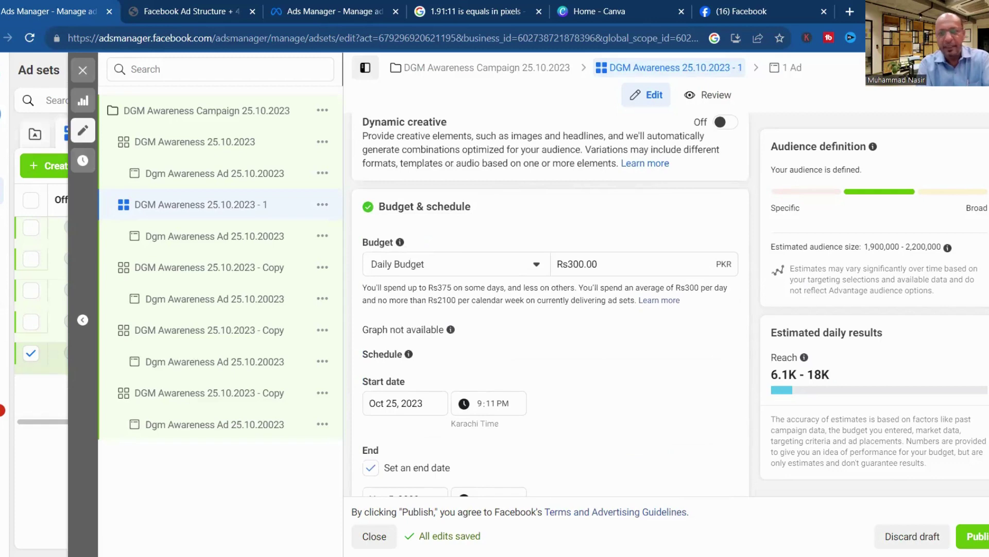
scroll(550, 304, "down", 4)
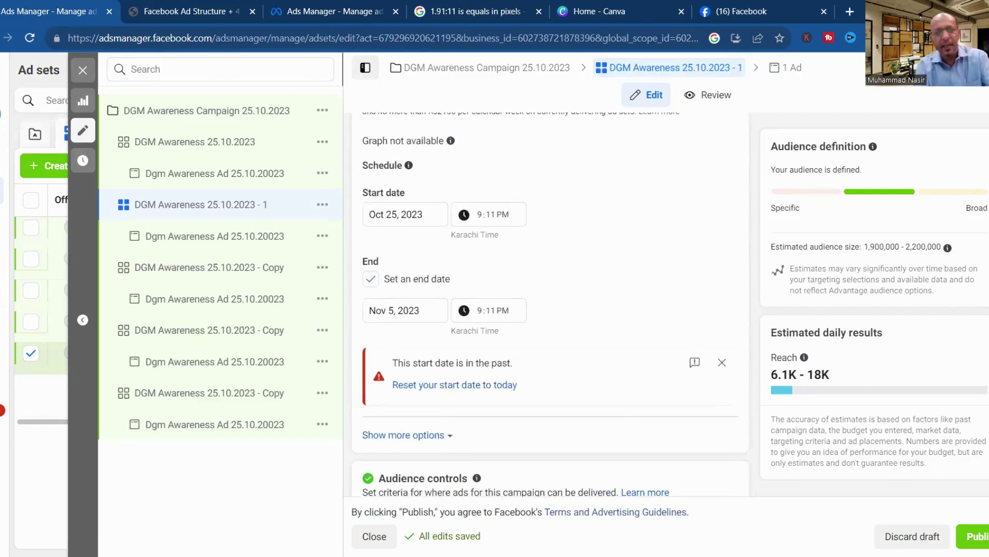
scroll(550, 304, "down", 10)
scroll(688, 416, "up", 1)
scroll(689, 415, "down", 1)
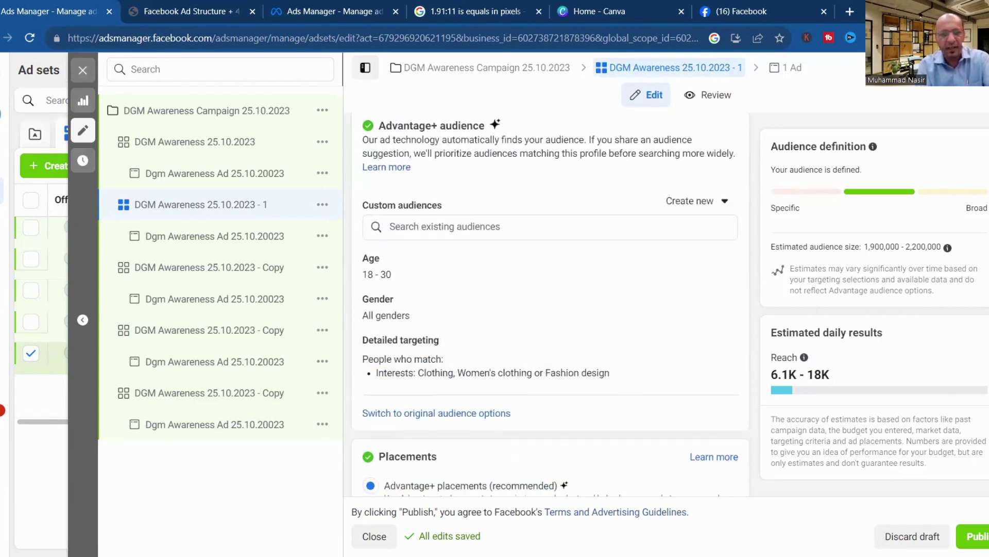
Remove the Clothing, Fashion design and Women's clothing interests from the ad set's detailed targeting.
scroll(462, 236, "down", 2)
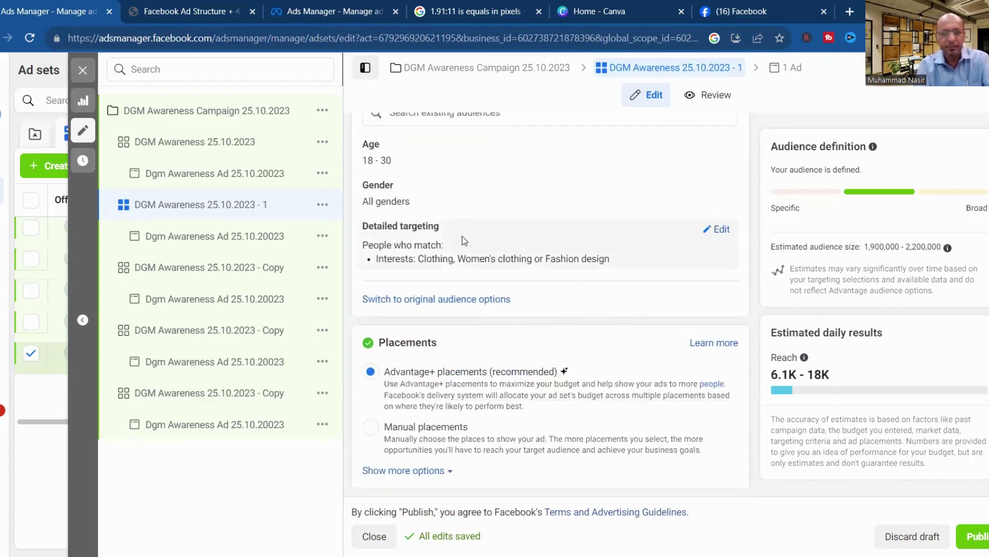
left_click(718, 229)
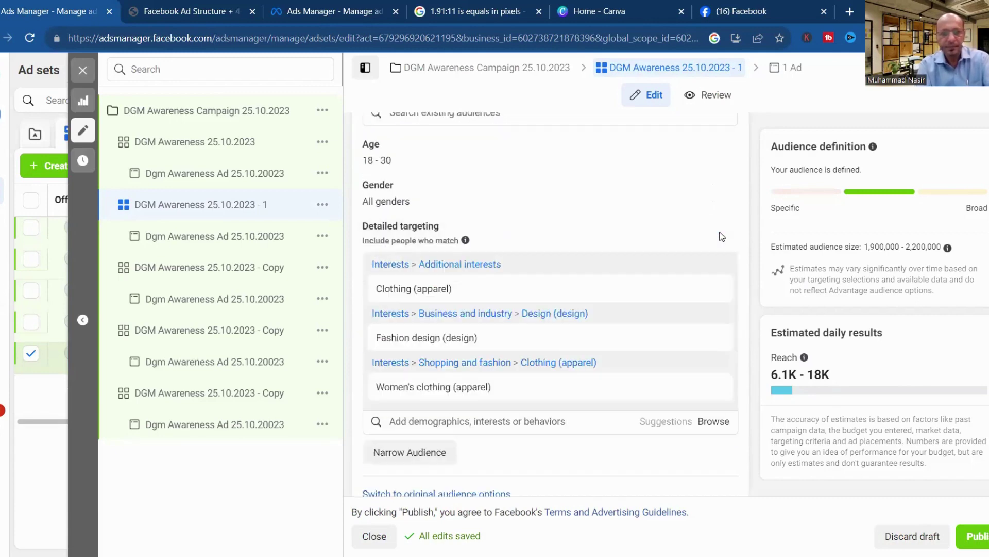
mouse_move(693, 279)
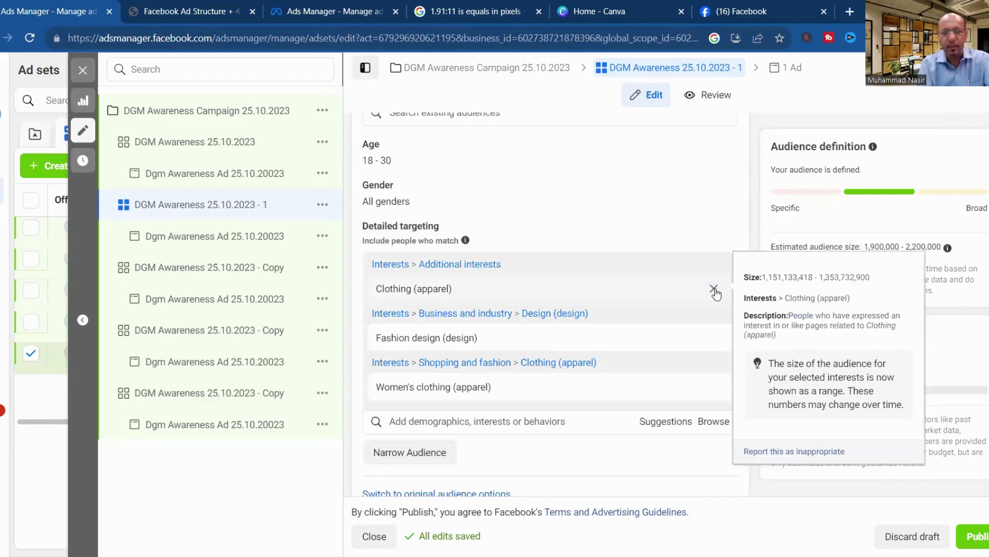
left_click(714, 290)
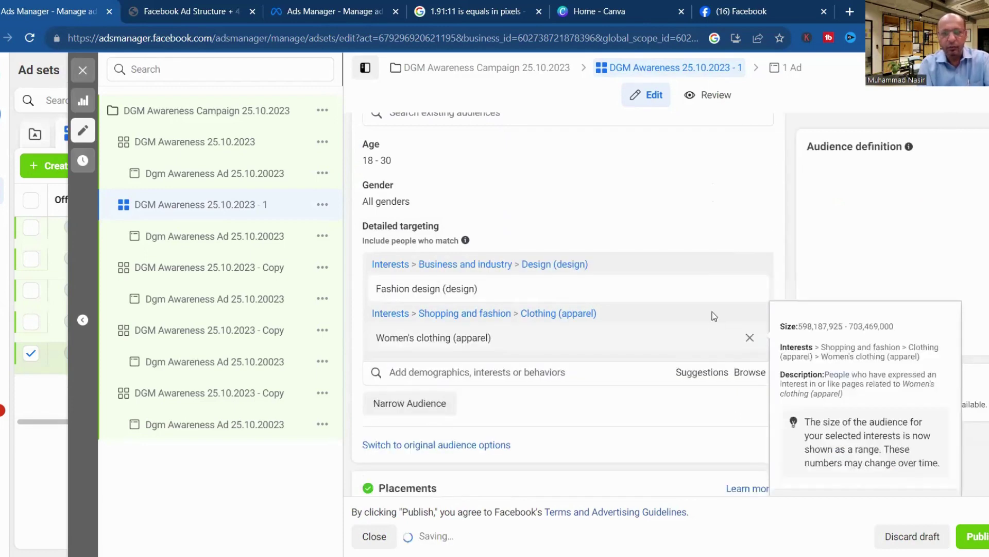
left_click(713, 290)
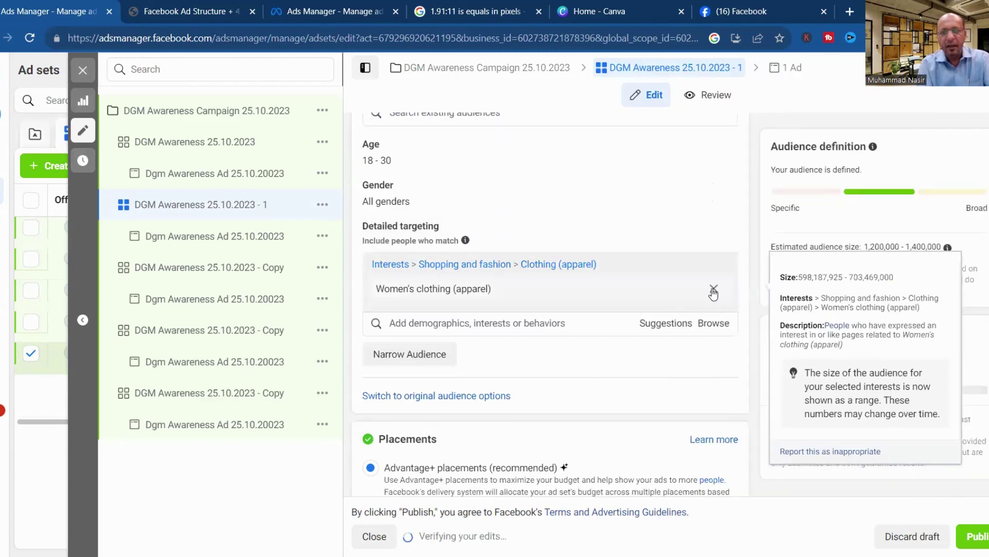
left_click(714, 289)
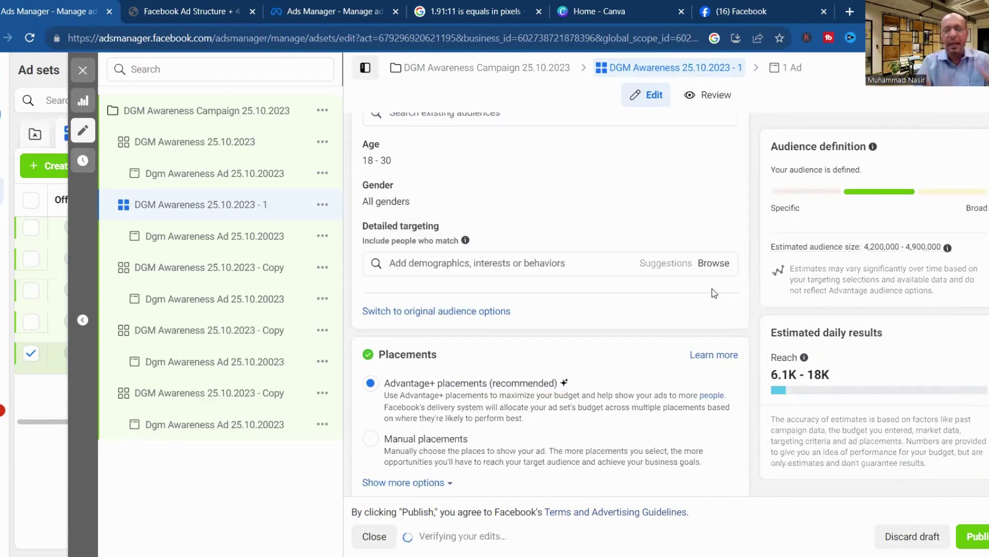
Search the detailed targeting options for "beauty parlor", and look through the matches for "beauty".
left_click(470, 266)
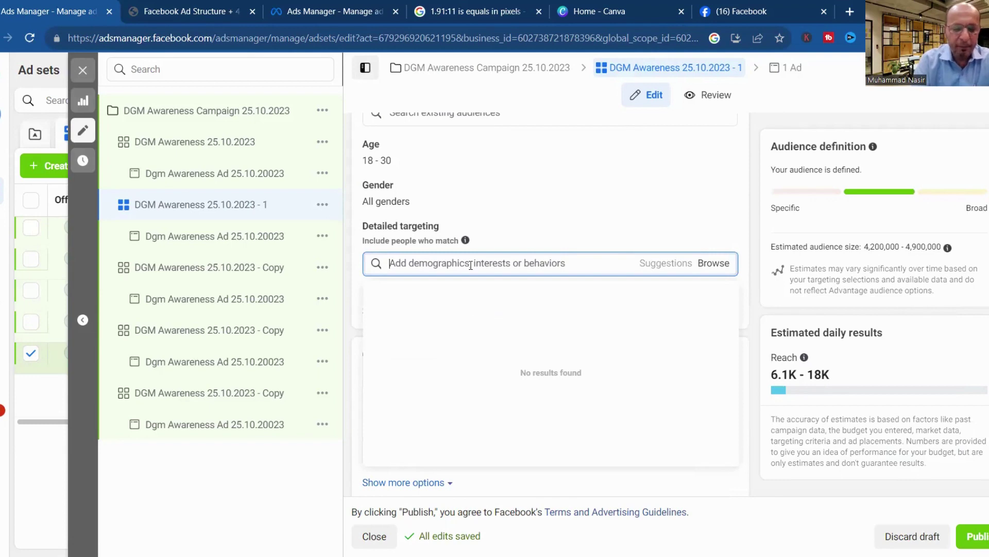
type("beauty")
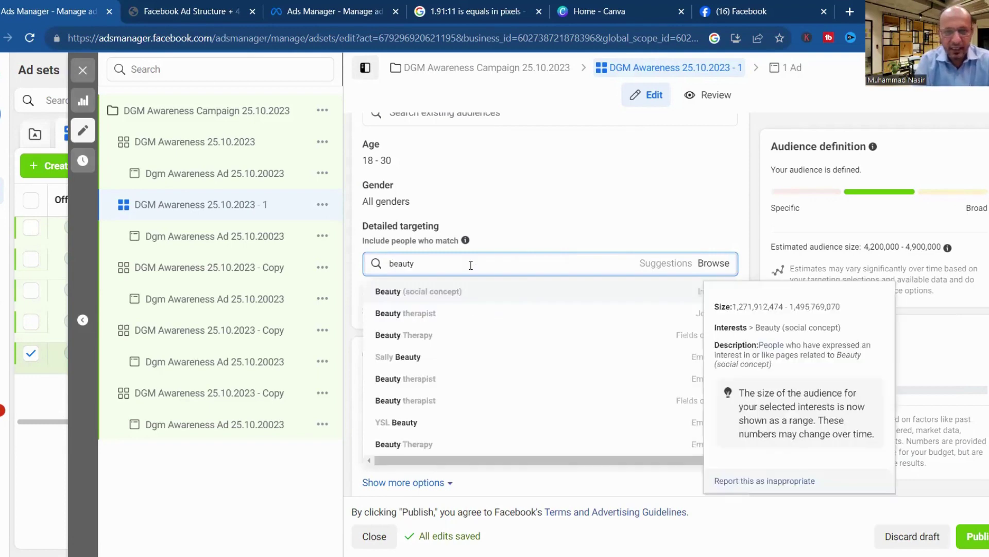
type(" parl")
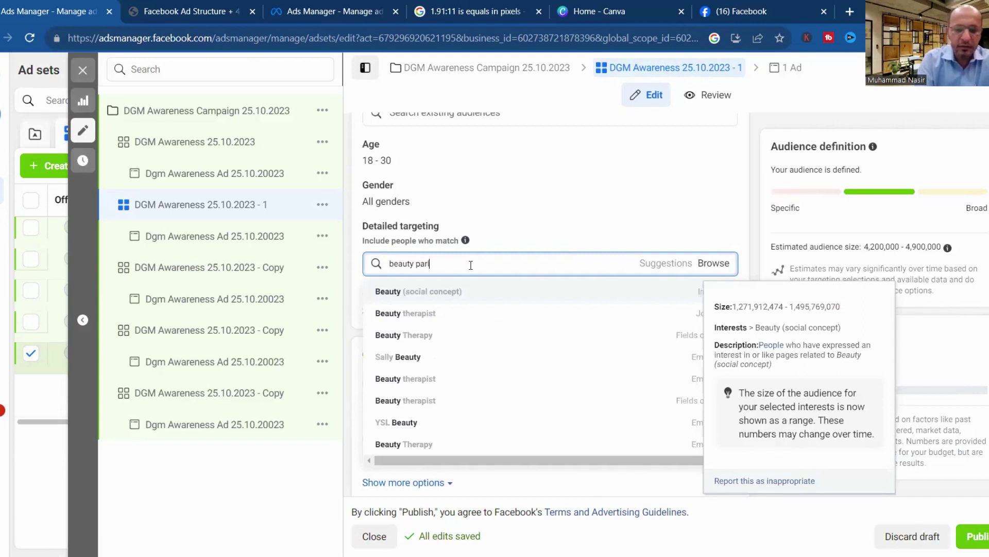
type("or")
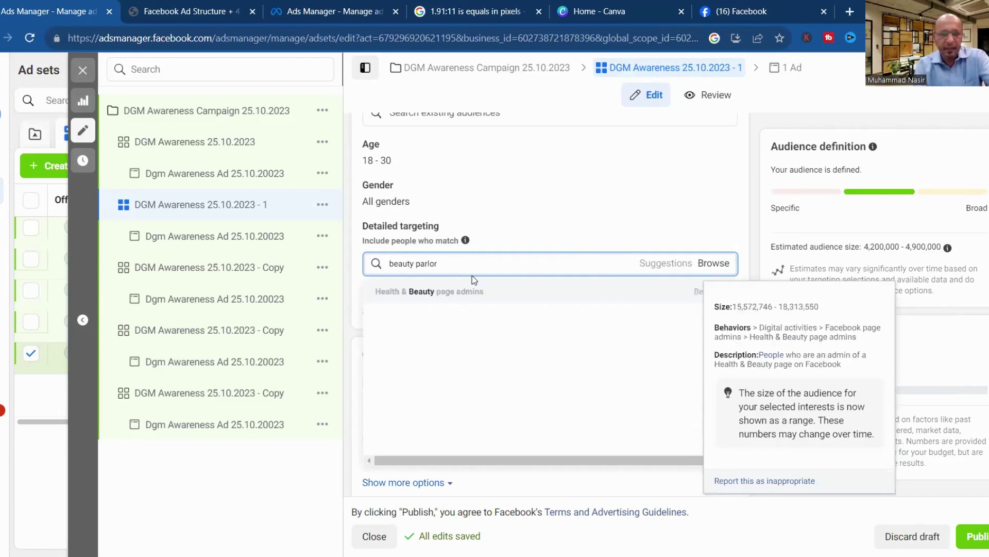
key("BackSpace")
key("BackSpace")
key("BackSpace")
key("BackSpace")
key("BackSpace")
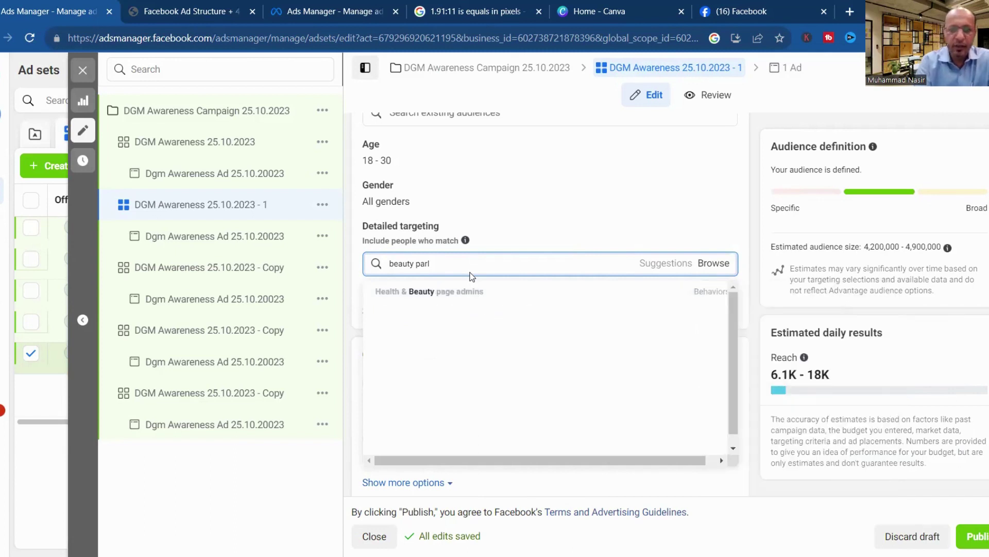
key("BackSpace")
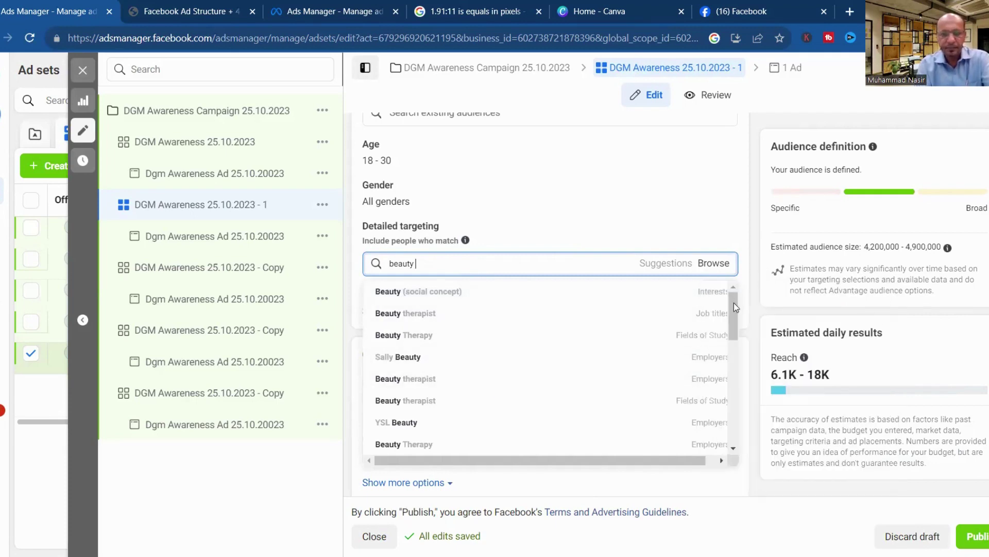
left_click_drag(734, 303, 733, 314)
Search the detailed targeting options for "beauty saloon" and "beauty concis".
left_click(459, 267)
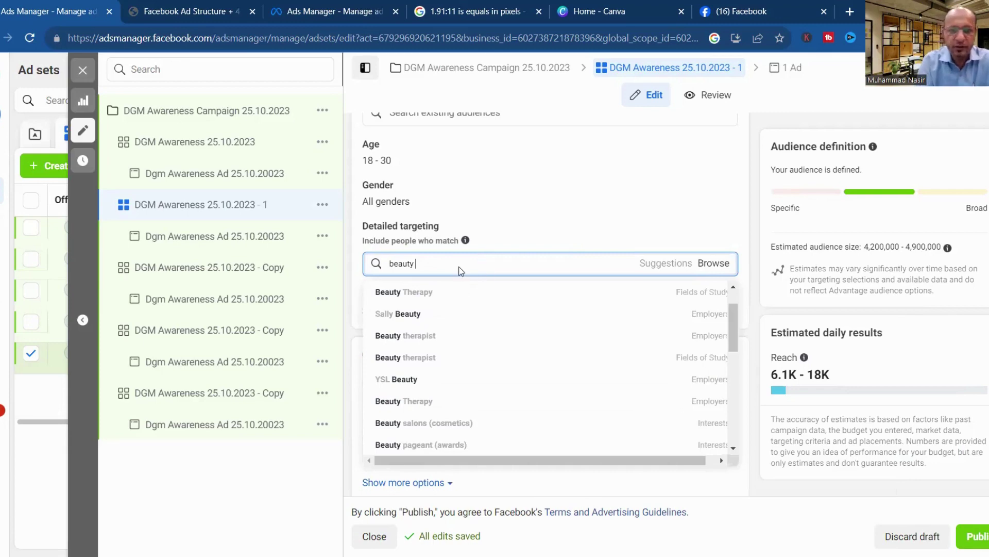
type("saloon")
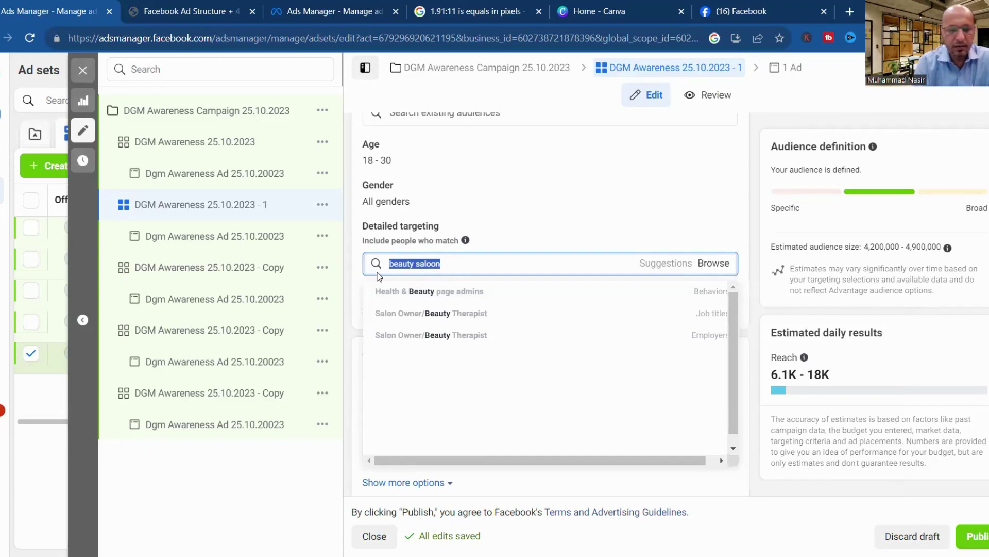
type("bea")
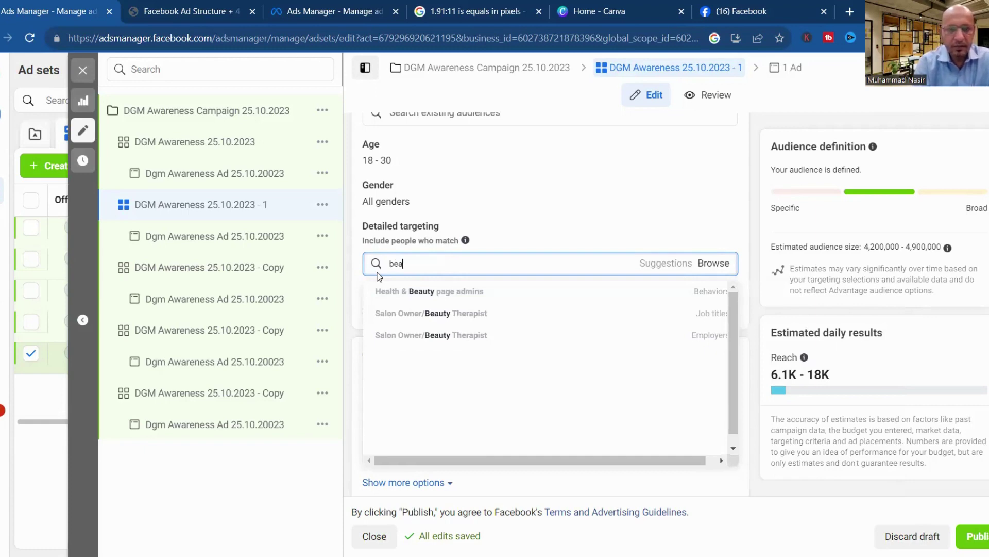
type("uty co")
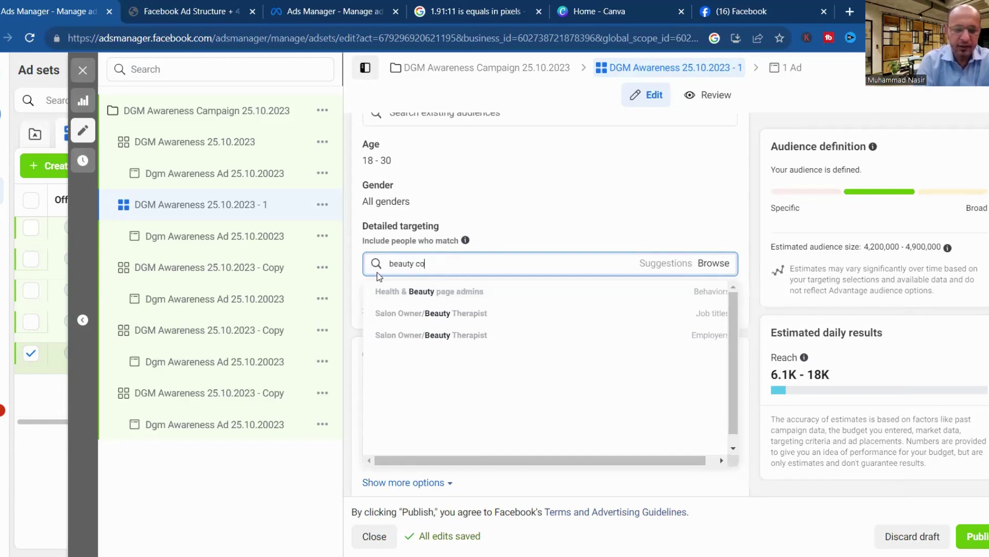
type("nds")
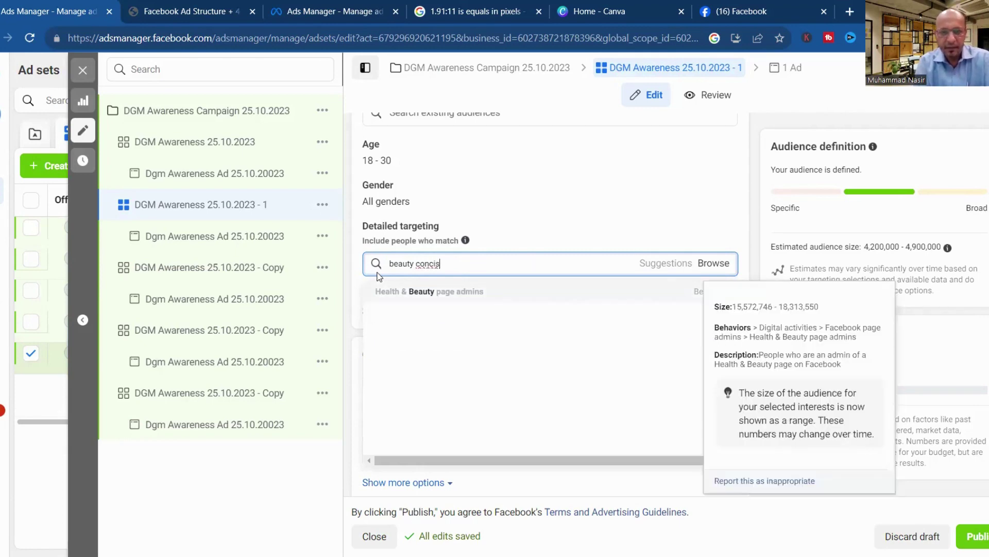
key("BackSpace")
key("BackSpace")
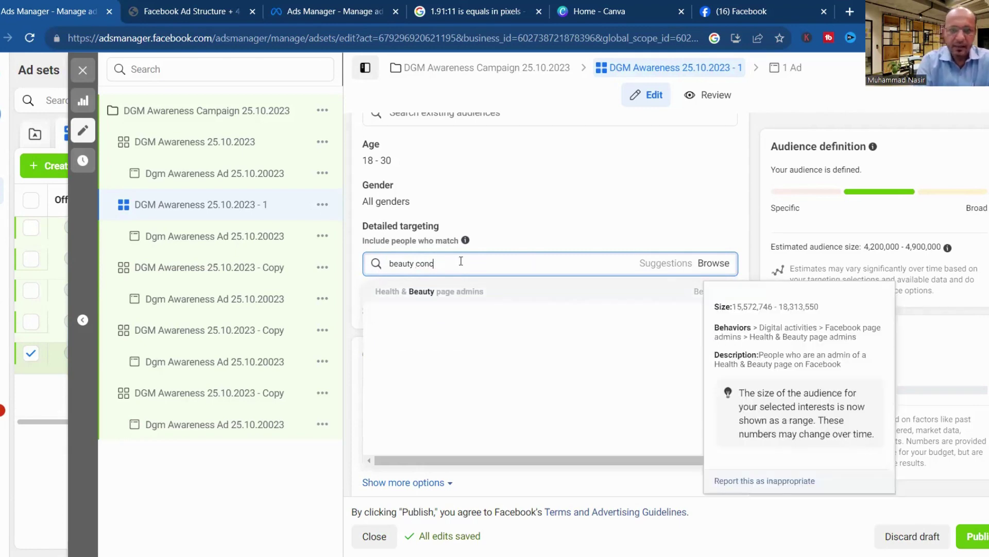
Find "beauty" in the detailed targeting options and add the Beauty salons (cosmetics) interest.
key("BackSpace")
key("BackSpace")
key("BackSpace")
key("BackSpace")
key("BackSpace")
key("BackSpace")
key("BackSpace")
key("BackSpace")
key("BackSpace")
key("BackSpace")
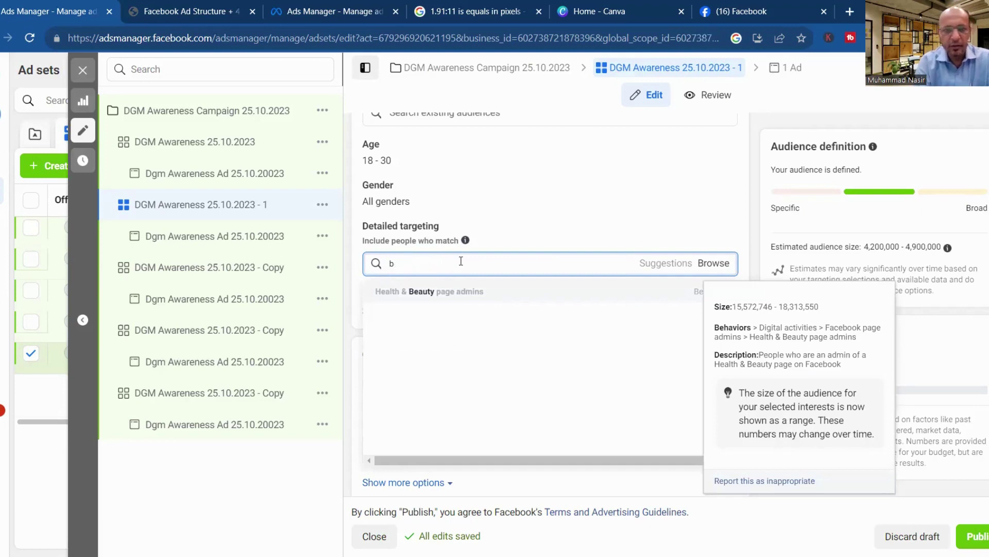
type("beauty")
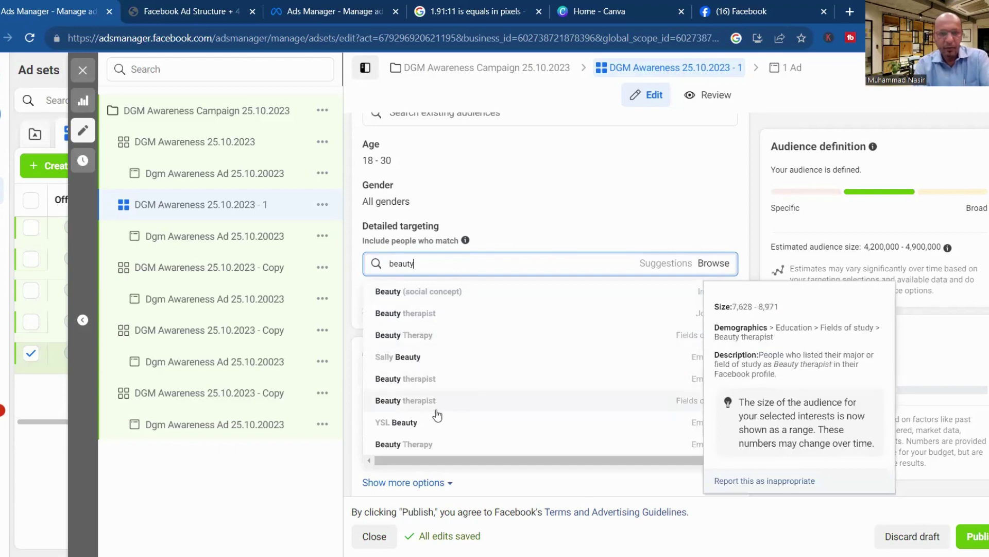
left_click_drag(732, 304, 732, 335)
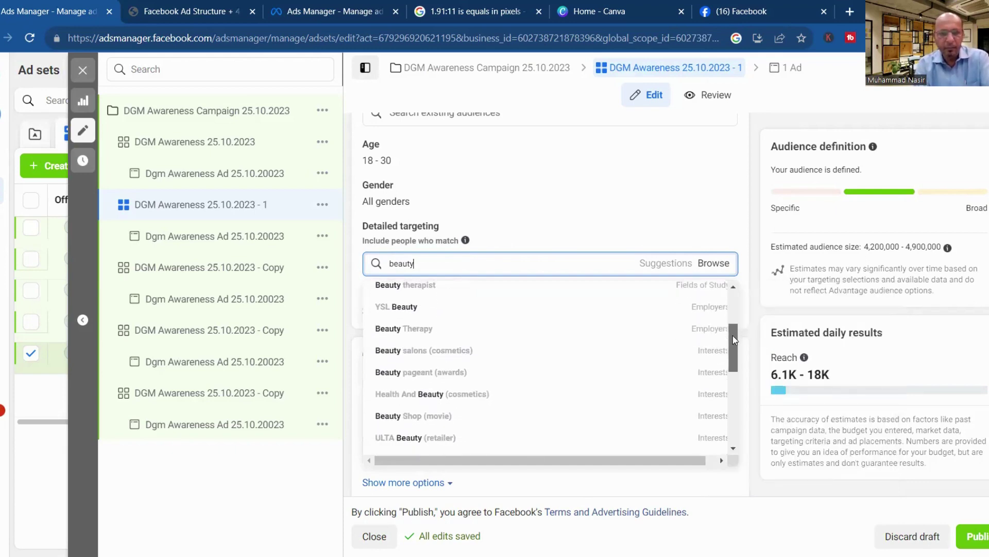
left_click(448, 351)
Search the detailed targeting options for "recreation" as a further interest.
left_click(434, 323)
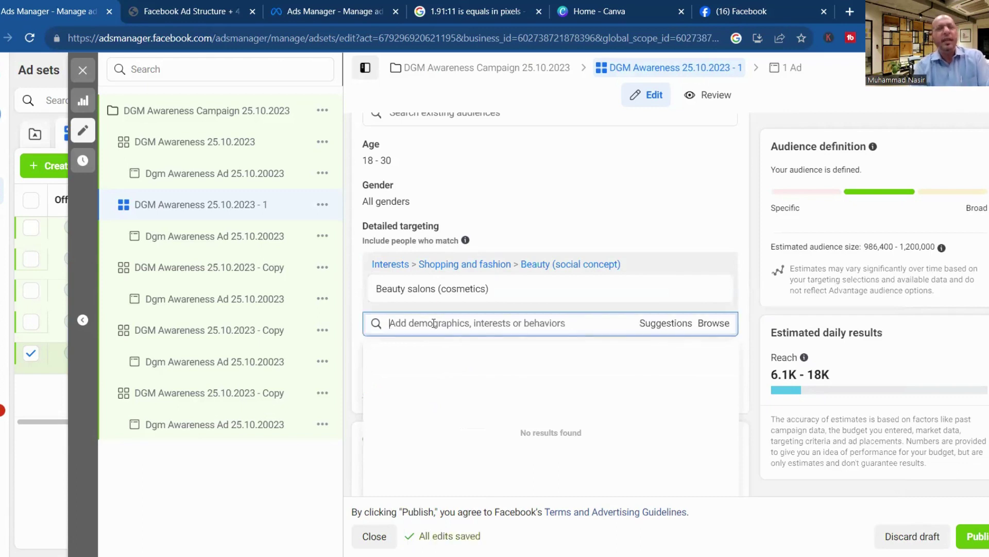
type("out go")
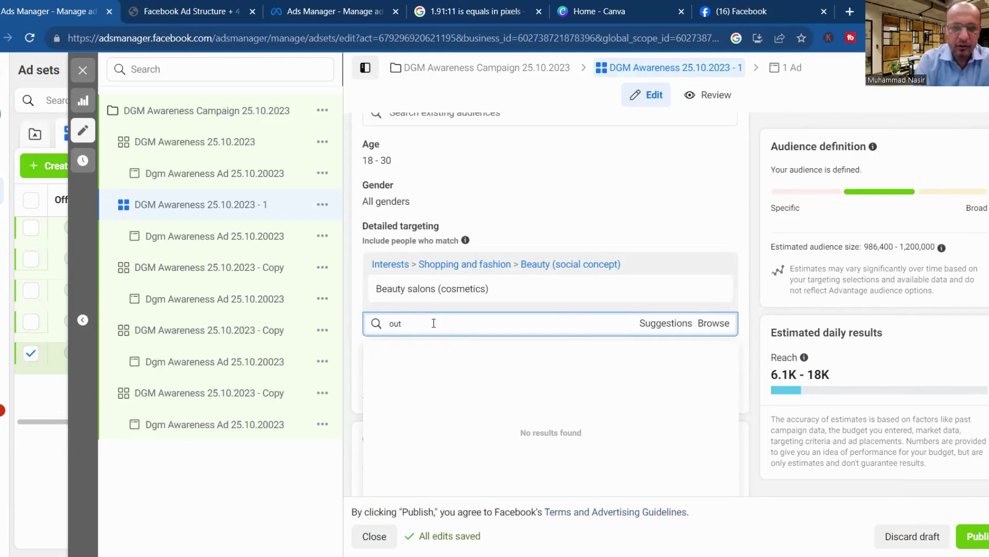
key("BackSpace")
key("BackSpace")
key("BackSpace")
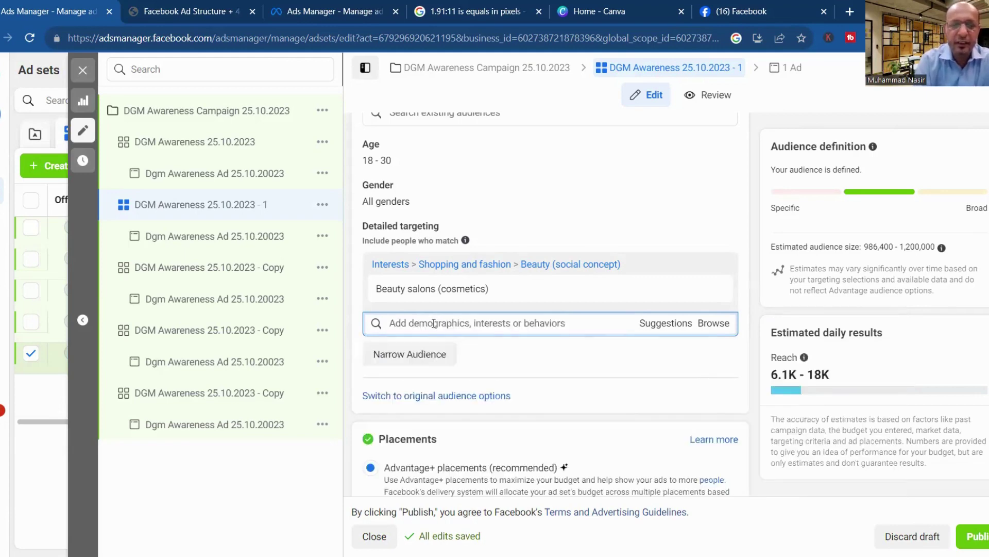
type("recreation")
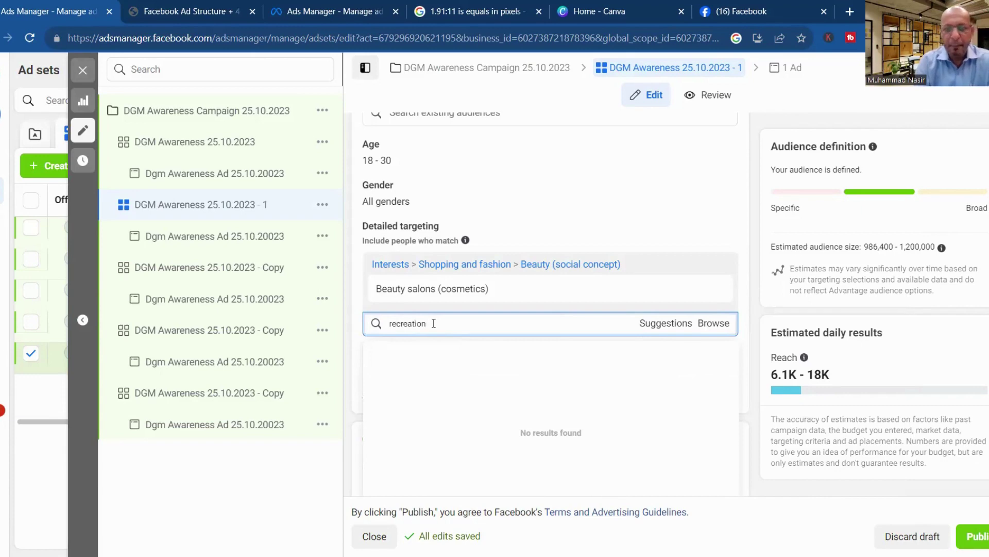
key("BackSpace")
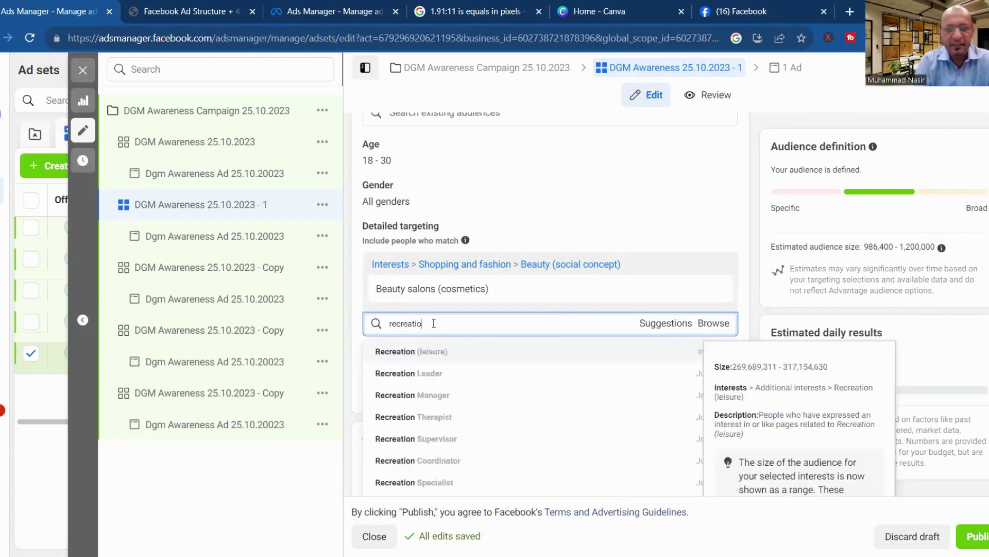
Search the detailed targeting options for "parties" and add the Parties (event) interest.
key("BackSpace")
key("BackSpace")
key("BackSpace")
key("BackSpace")
key("BackSpace")
key("BackSpace")
key("BackSpace")
key("BackSpace")
type("parties")
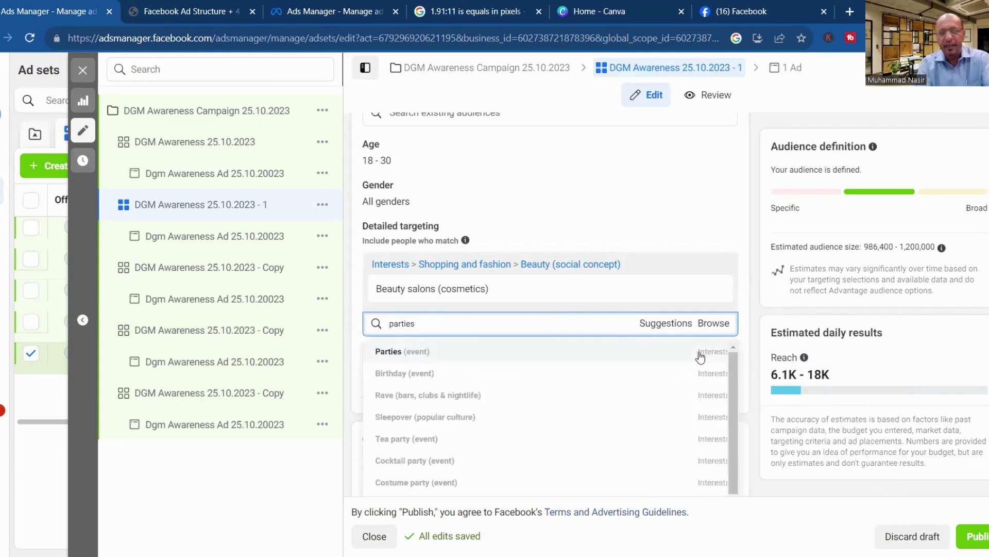
left_click(378, 354)
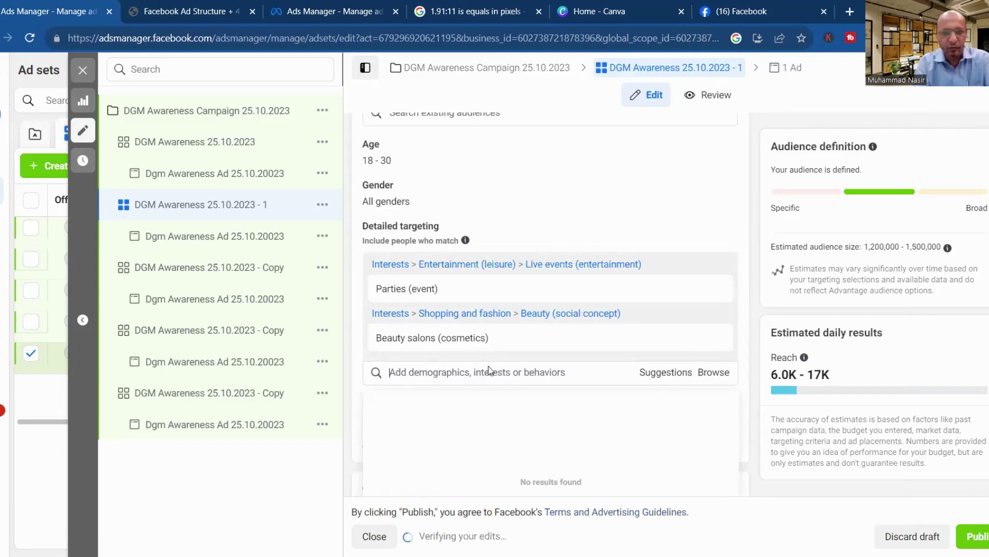
Look through the suggested interests in detailed targeting and add Cosmetics (personal care).
mouse_move(509, 353)
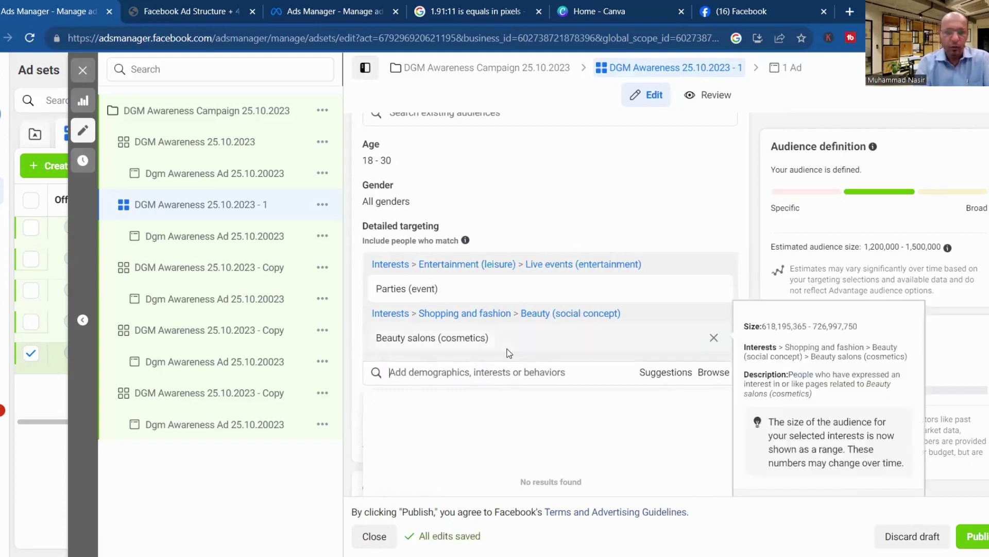
left_click(505, 376)
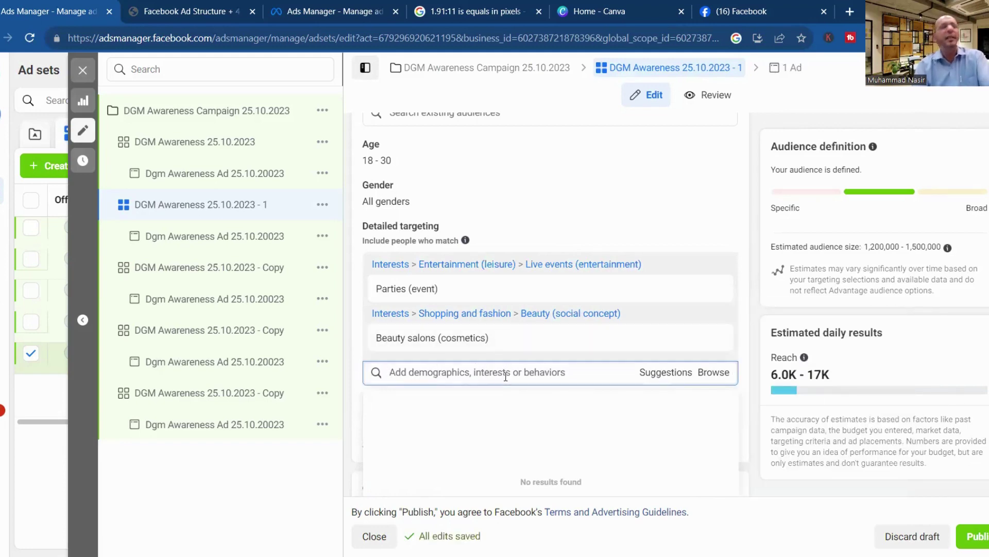
left_click(665, 376)
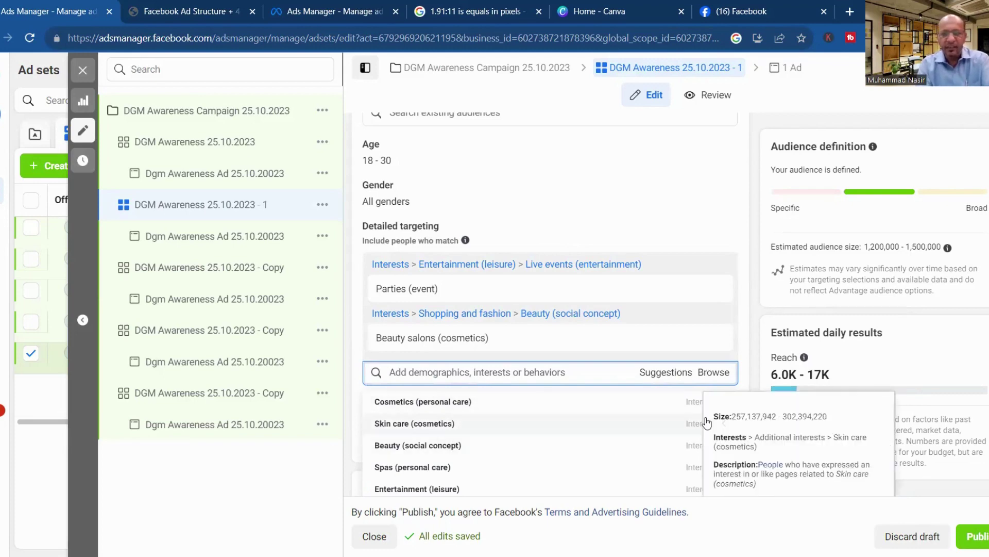
left_click_drag(731, 410, 722, 389)
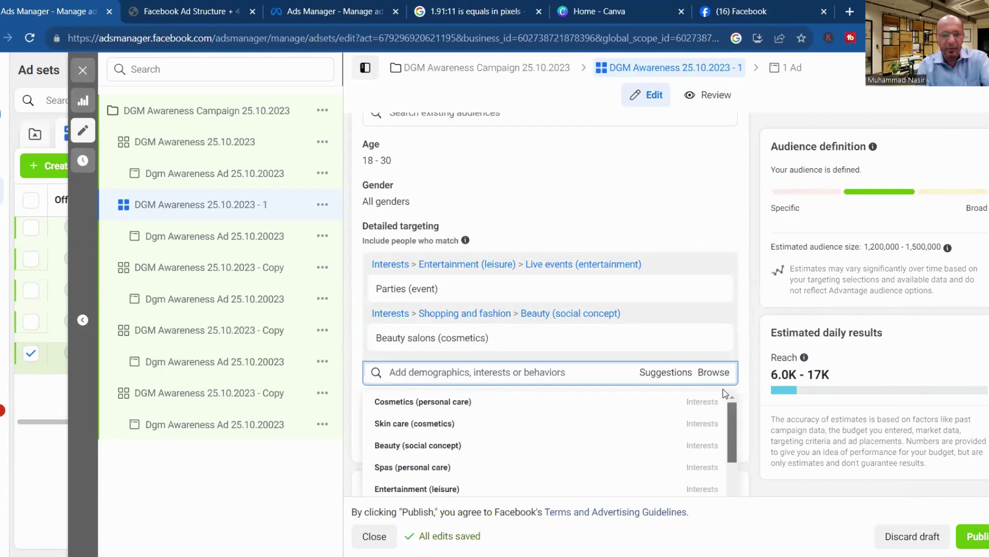
left_click(471, 402)
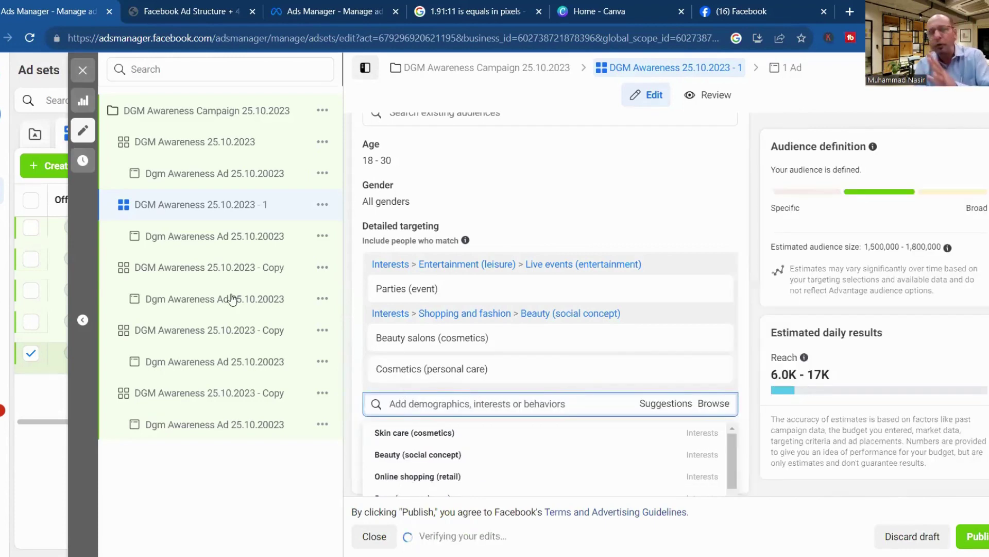
Rename the ad inside ad set DGM Awareness 25.10.2023 - 1 as "Dgm Awareness Ad 25.10.20023- 1".
left_click(262, 244)
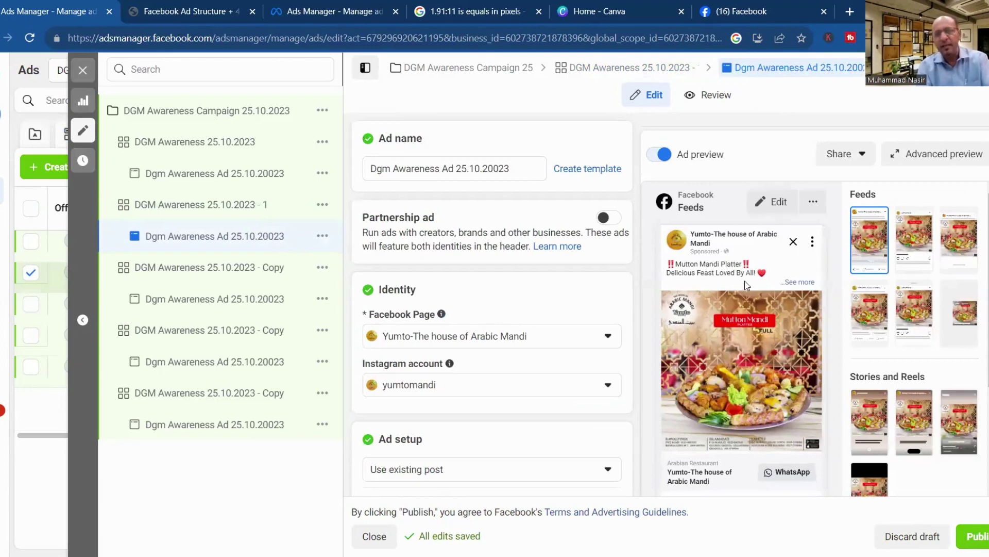
left_click(522, 167)
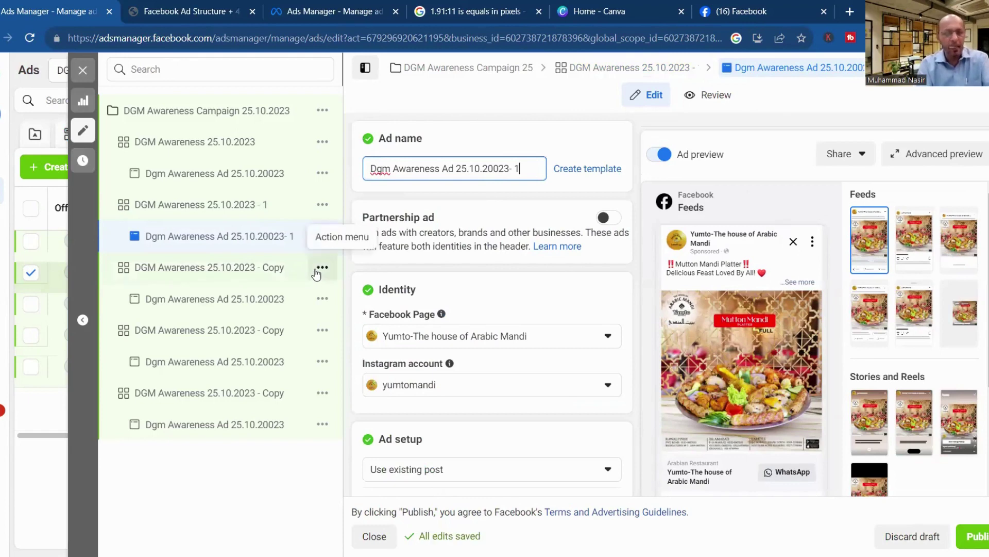
Rename the first remaining ad set copy as "DGM Awareness 25.10.2023 - 2".
left_click(252, 278)
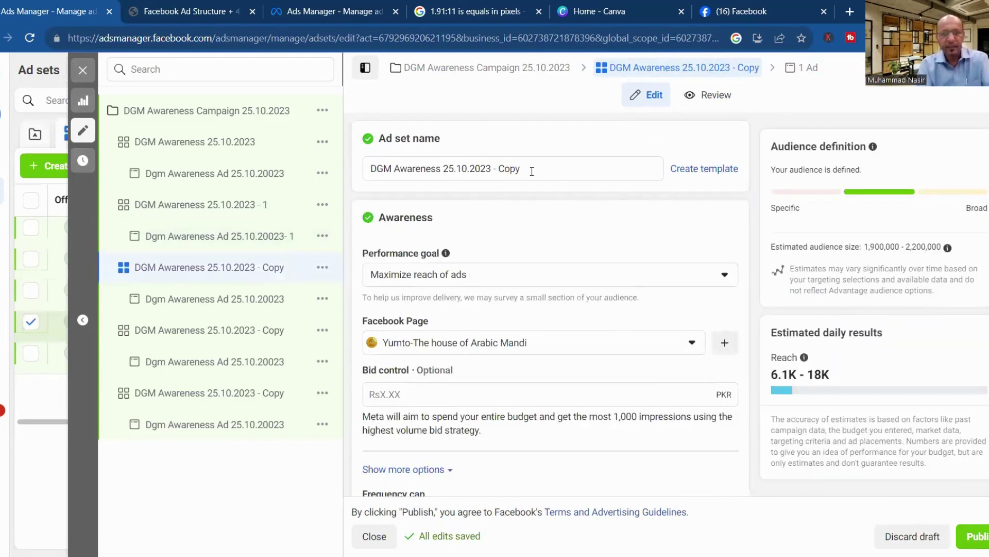
left_click(529, 170)
key("BackSpace")
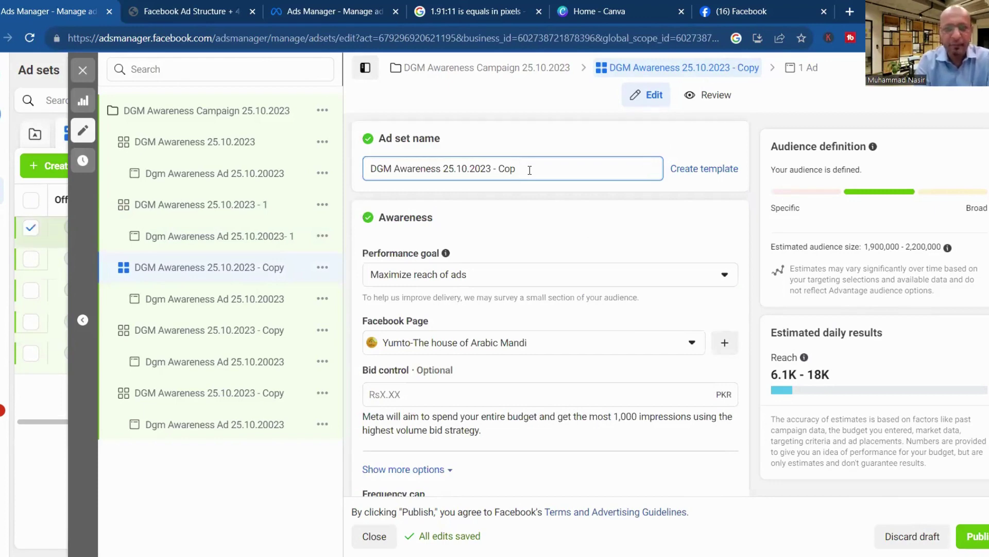
key("BackSpace")
key("BackSpace")
key("BackSpace")
type("2")
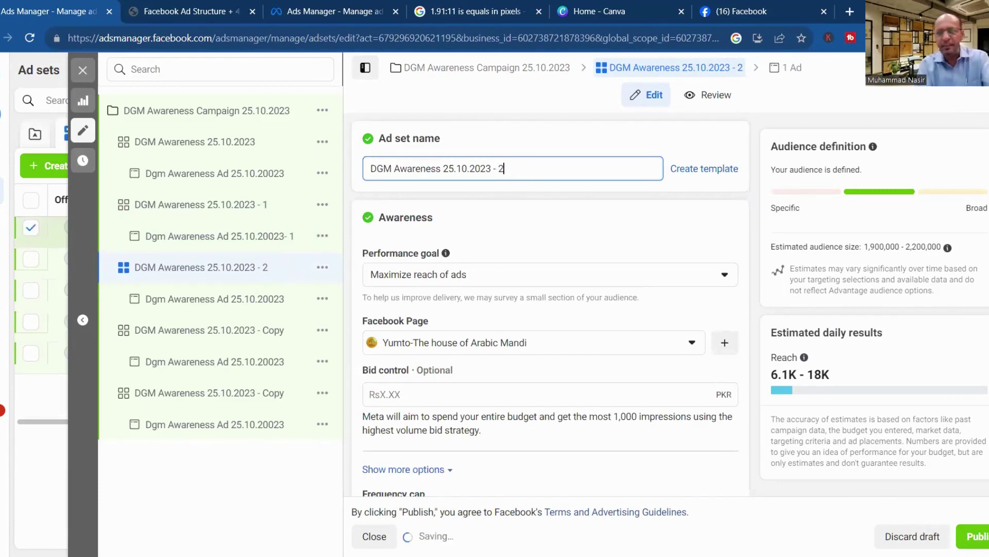
Remove the Clothing, Fashion design and Women's clothing interests from the detailed targeting of ad set DGM Awareness 25.10.2023 - 2.
scroll(527, 225, "down", 3)
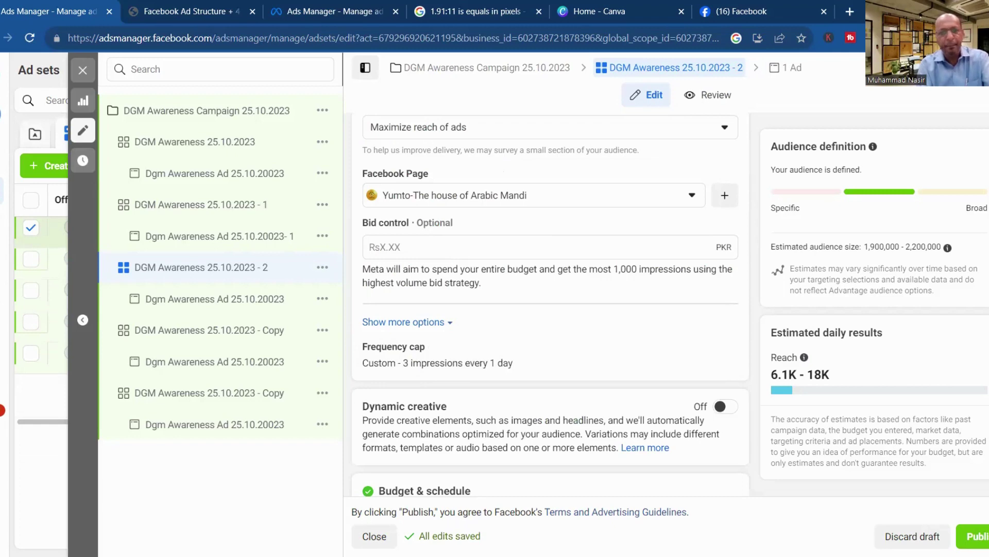
scroll(551, 304, "down", 5)
scroll(680, 287, "up", 1)
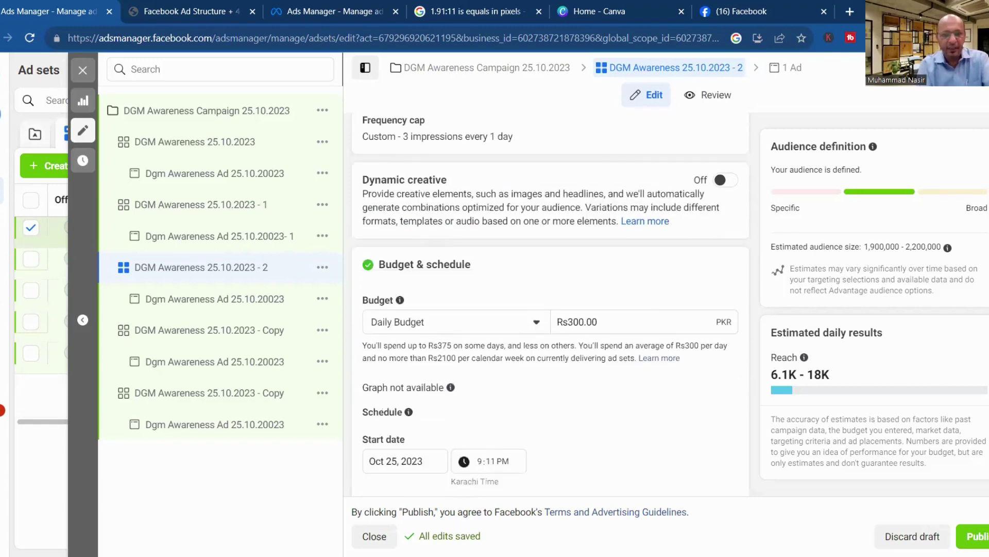
scroll(590, 278, "down", 1)
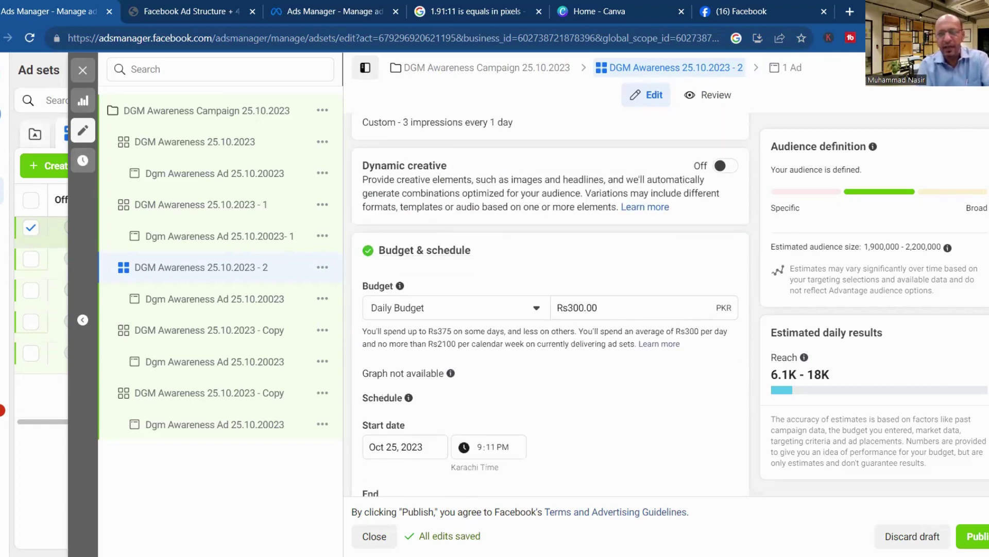
scroll(550, 304, "down", 3)
scroll(550, 304, "down", 1)
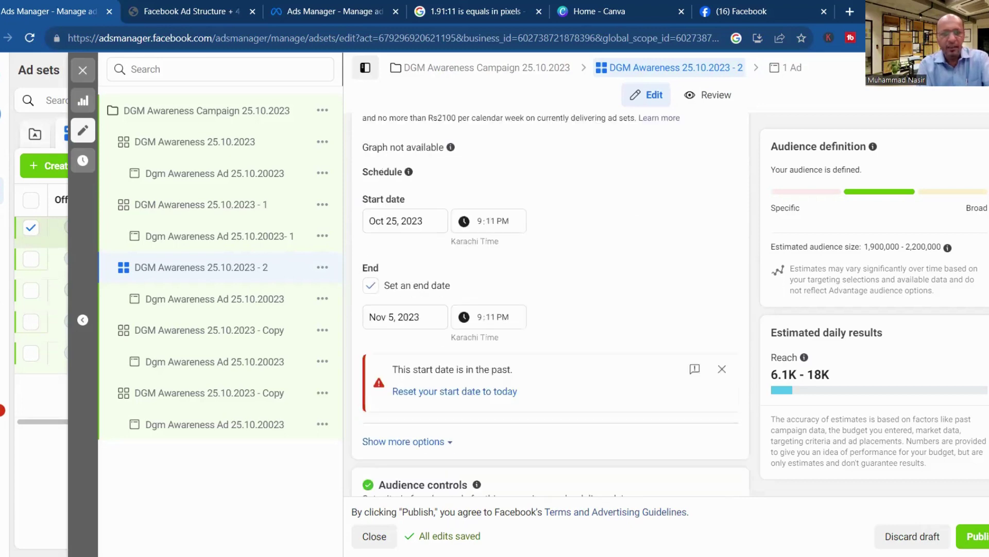
scroll(550, 304, "down", 8)
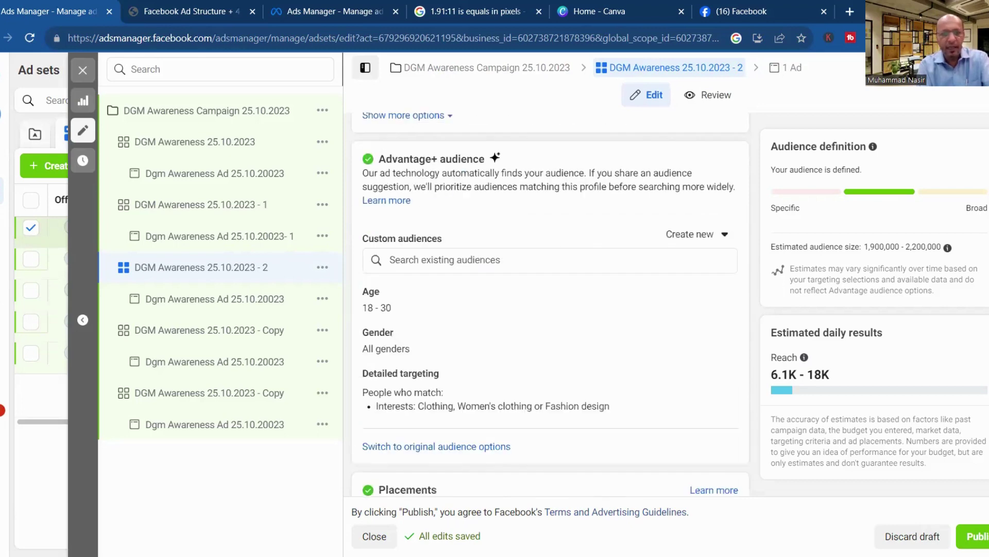
scroll(551, 304, "down", 3)
scroll(727, 295, "up", 1)
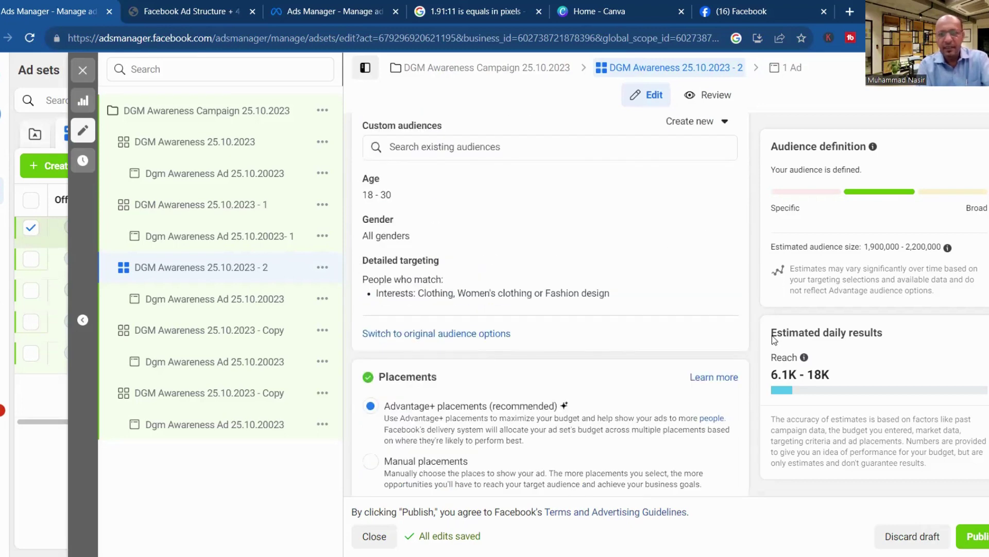
left_click(721, 264)
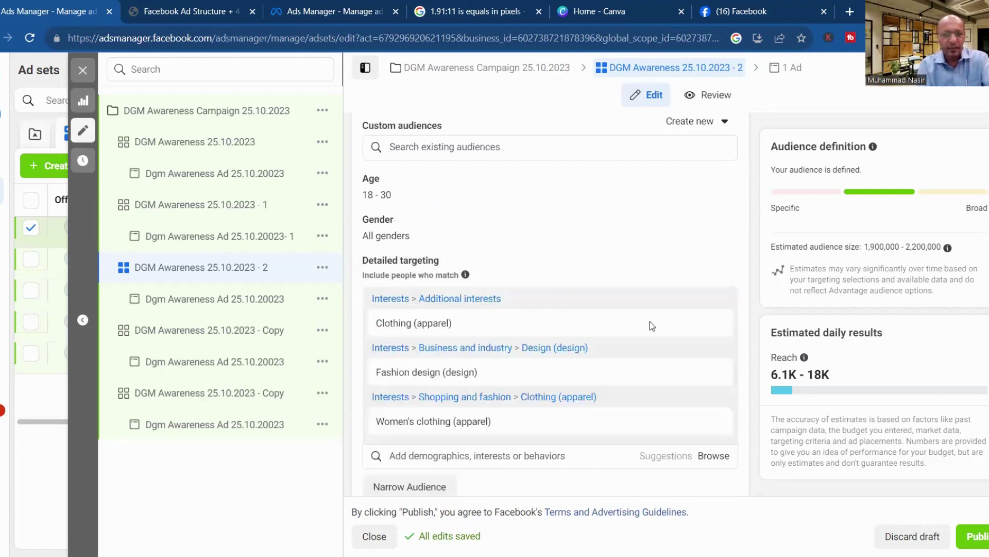
left_click(715, 323)
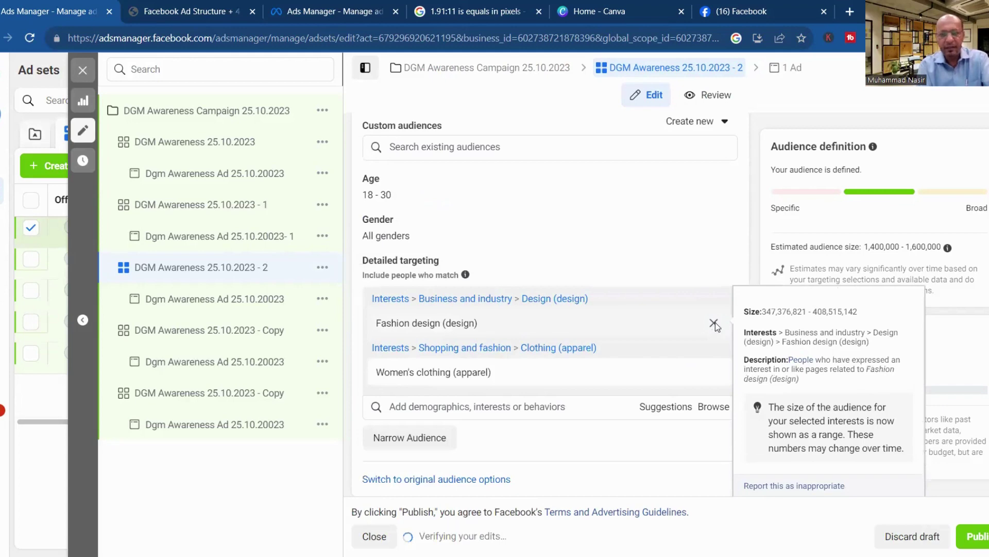
left_click(714, 323)
left_click(714, 323)
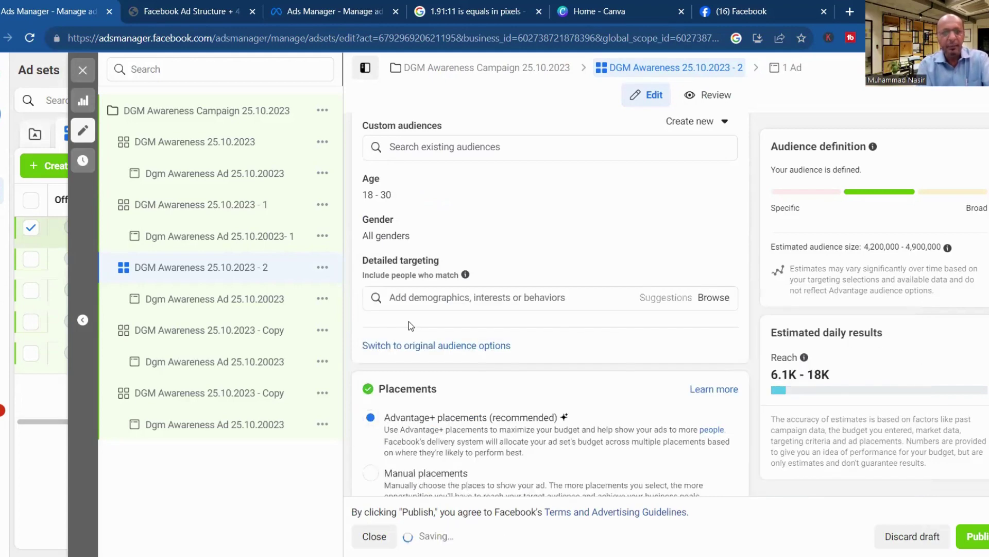
Search the detailed targeting options for "working women" and add the Women in the workforce (history) interest.
left_click(399, 297)
type("wo")
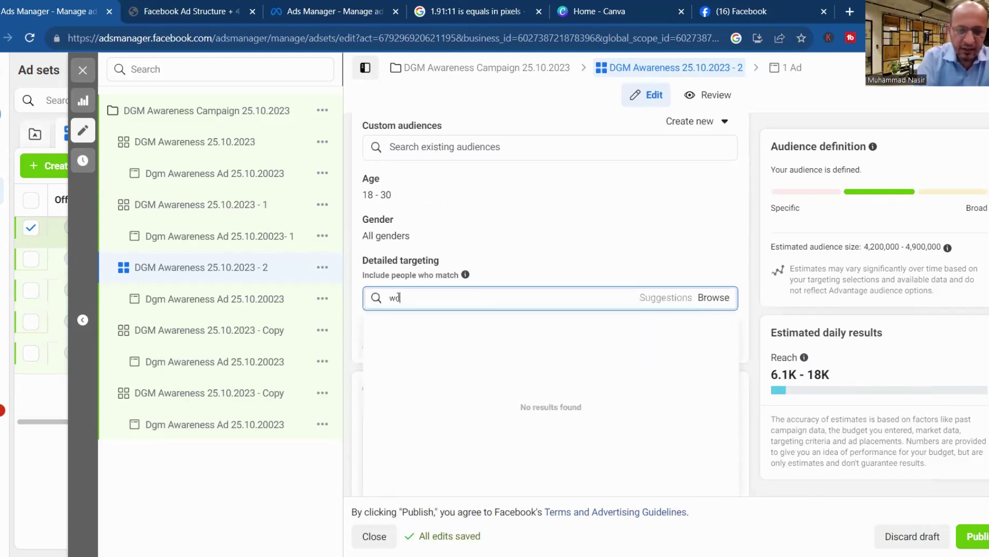
type("rking ")
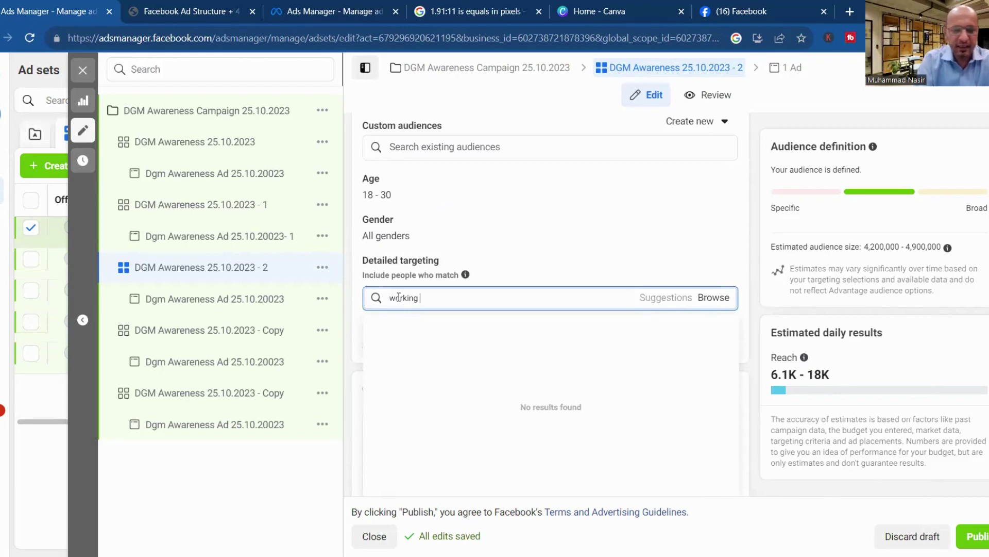
type("women")
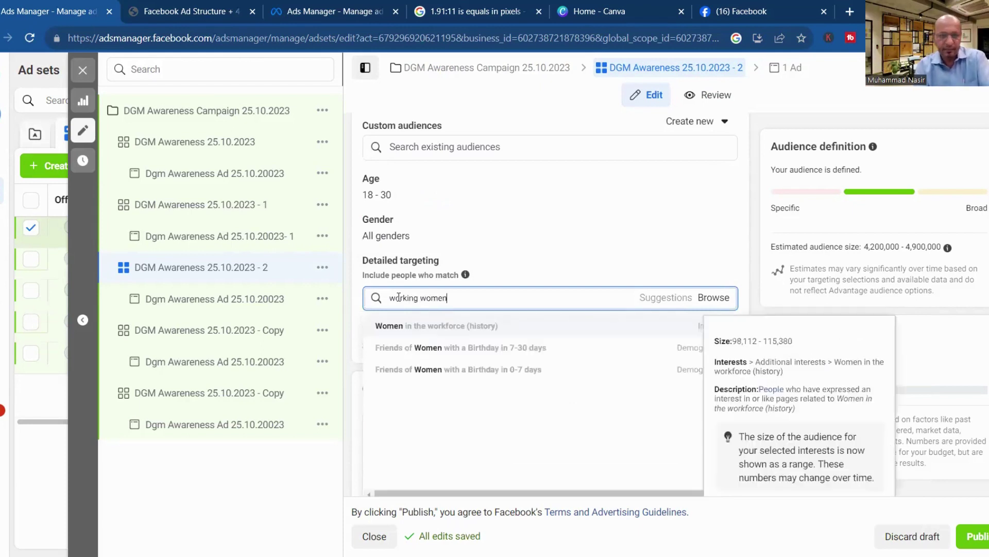
left_click(447, 328)
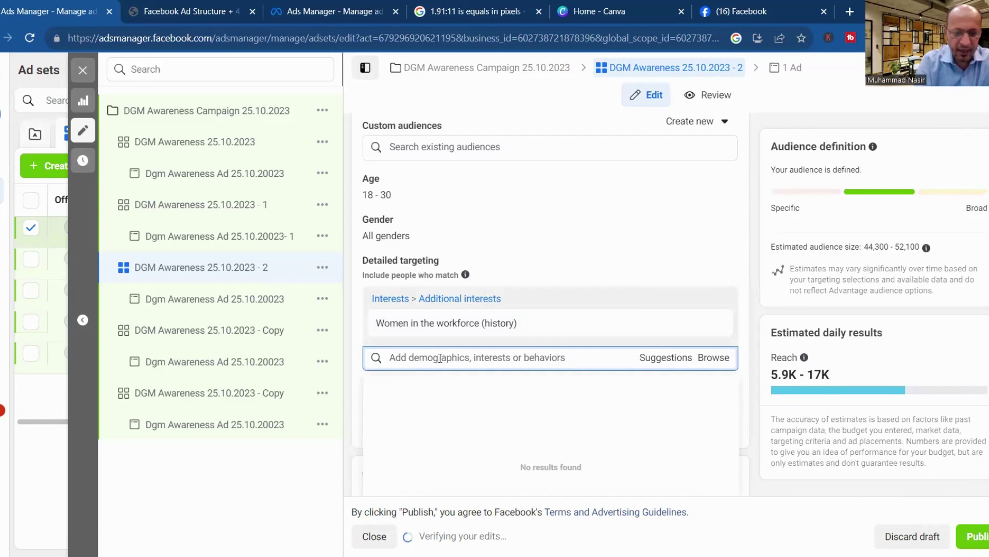
Search the detailed targeting options for "executives", and for "doctor".
type("executives")
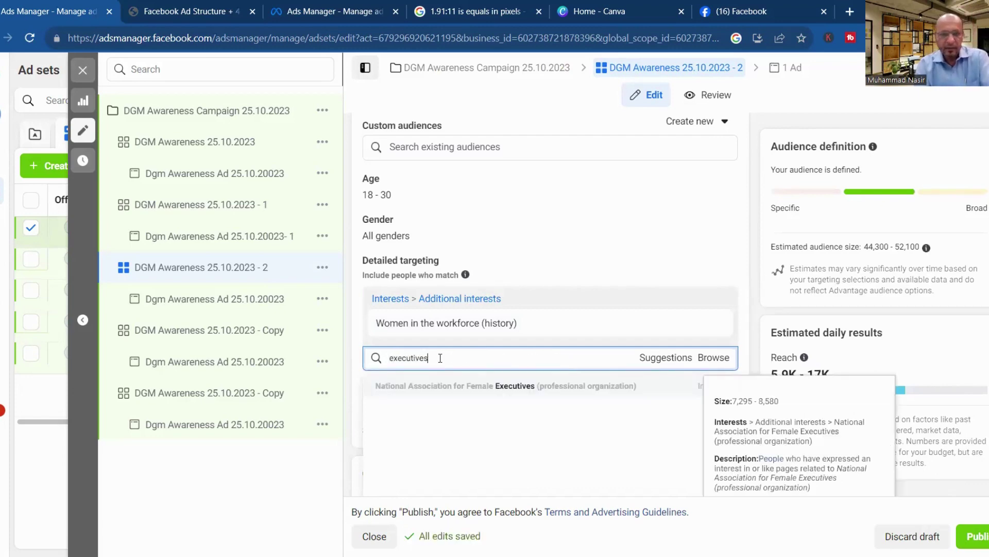
left_click_drag(440, 358, 369, 365)
type("doctyo")
key("BackSpace")
key("BackSpace")
key("BackSpace")
type("or")
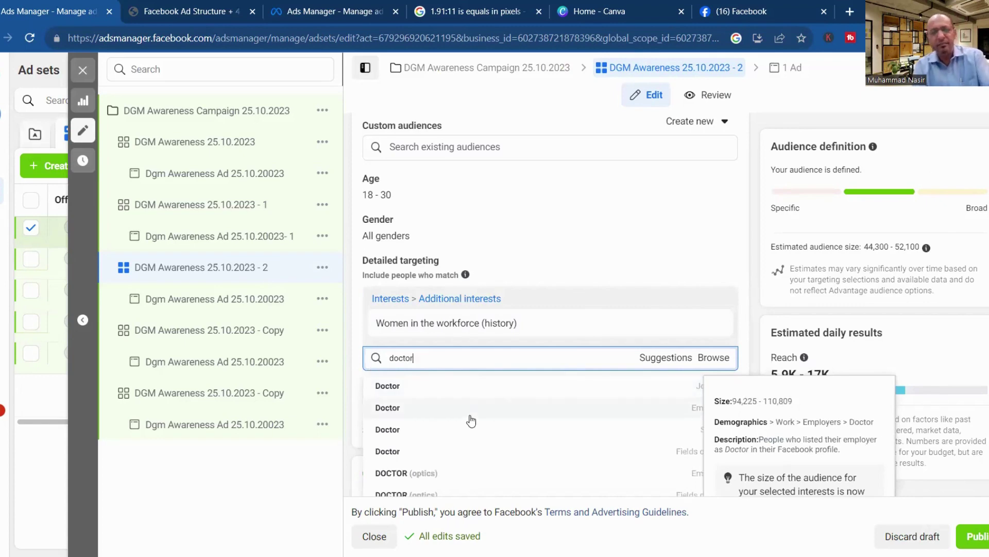
Search the detailed targeting options for "teachers" and look through the matches.
key("ctrl+a")
type("teachers")
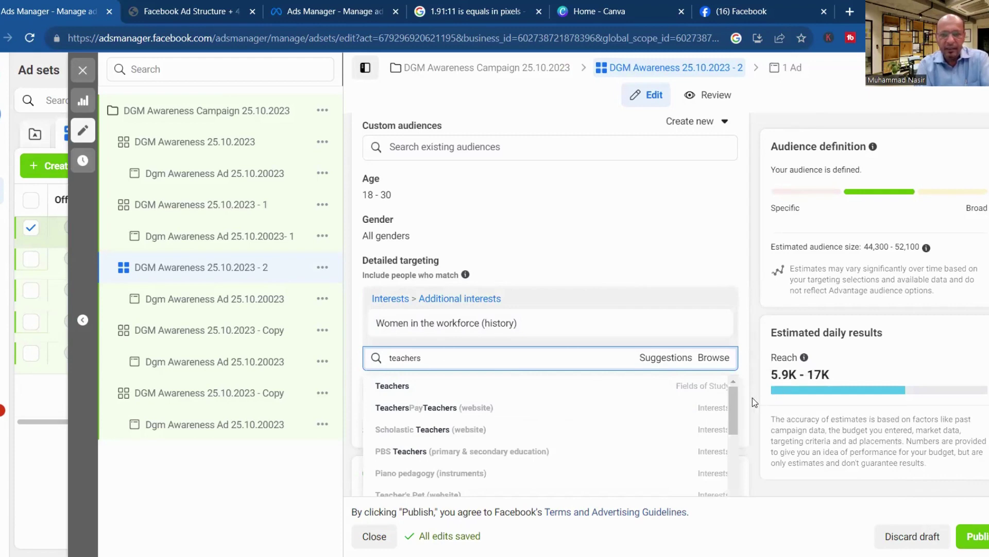
left_click_drag(733, 401, 732, 464)
scroll(731, 463, "down", 5)
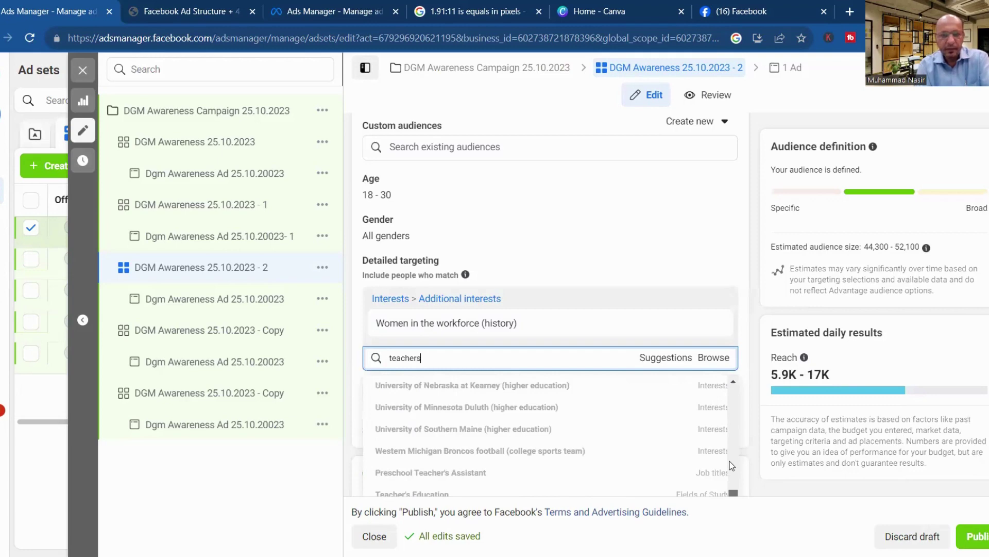
scroll(731, 465, "up", 10)
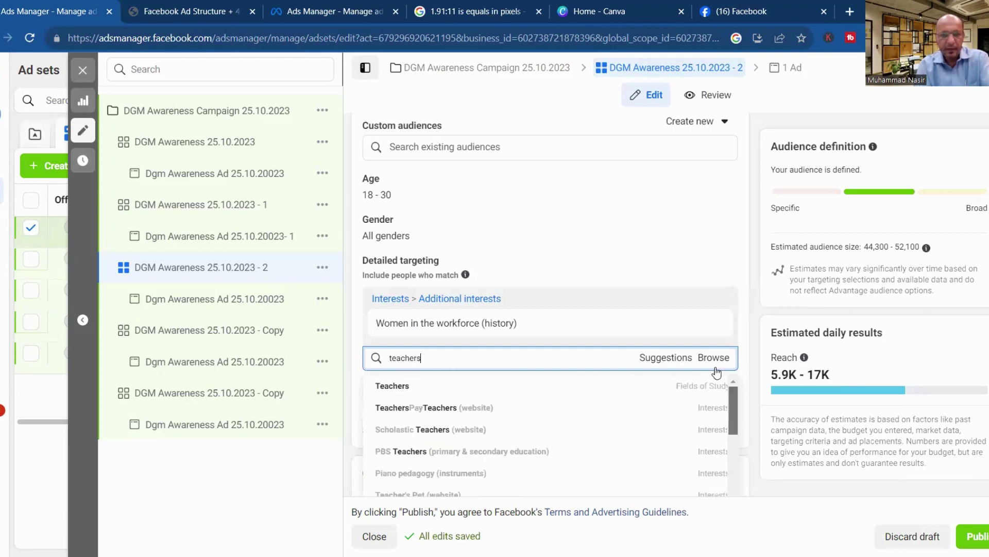
key("Escape")
left_click(437, 354)
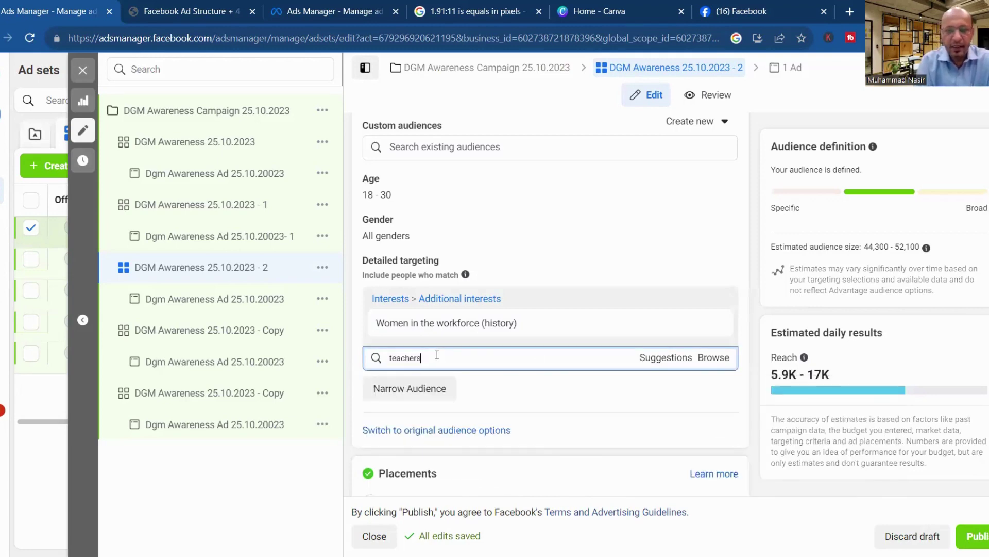
Search the detailed targeting options for "education" and "teaching", and add the Education (social concept) interest.
left_click_drag(435, 356, 376, 366)
type("education")
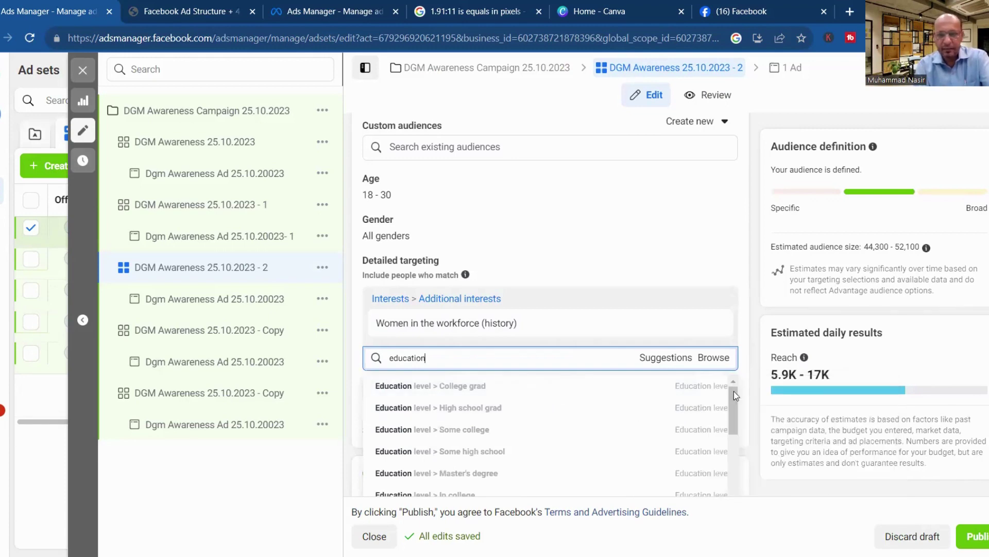
key("ctrl+a")
type("teaching")
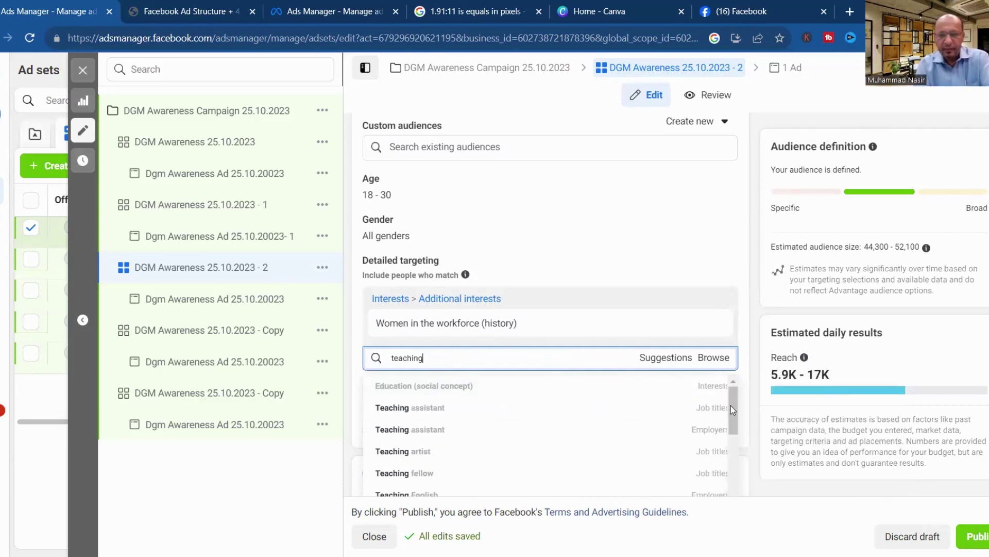
mouse_move(481, 392)
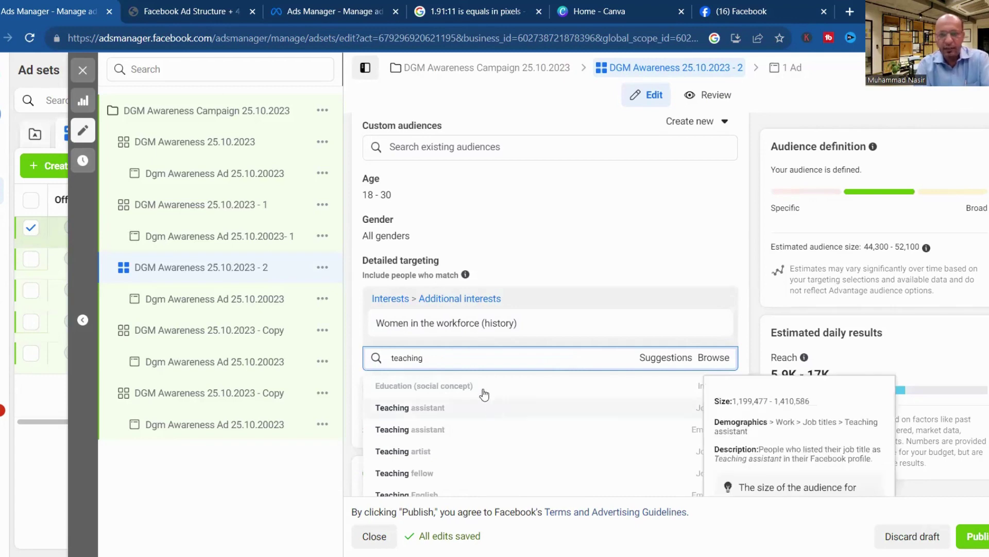
left_click(481, 391)
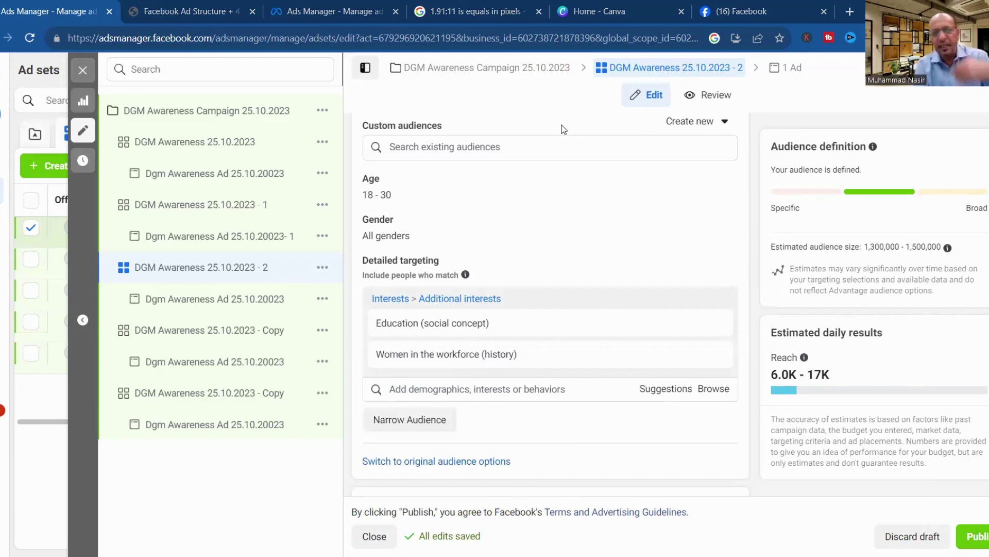
left_click(506, 391)
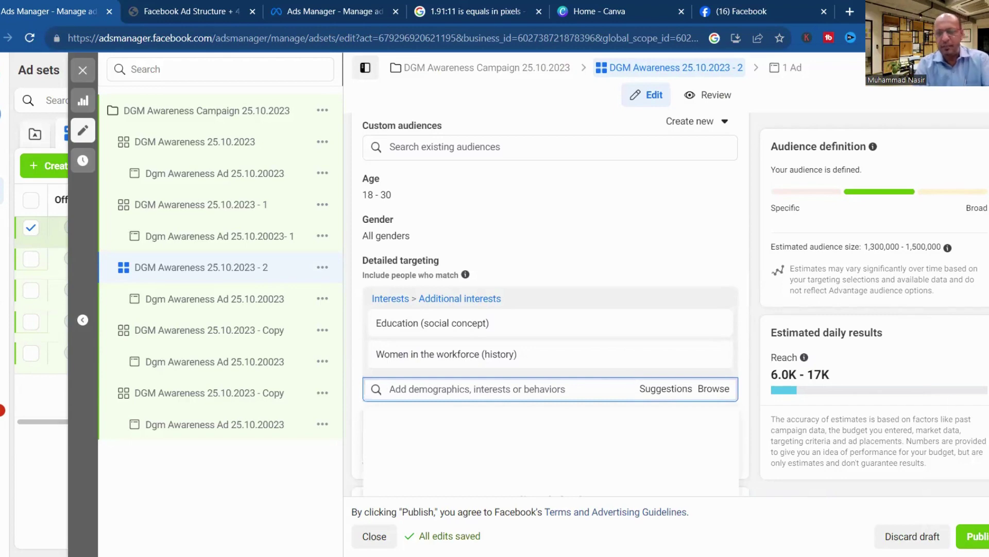
scroll(489, 388, "down", 2)
scroll(550, 304, "down", 1)
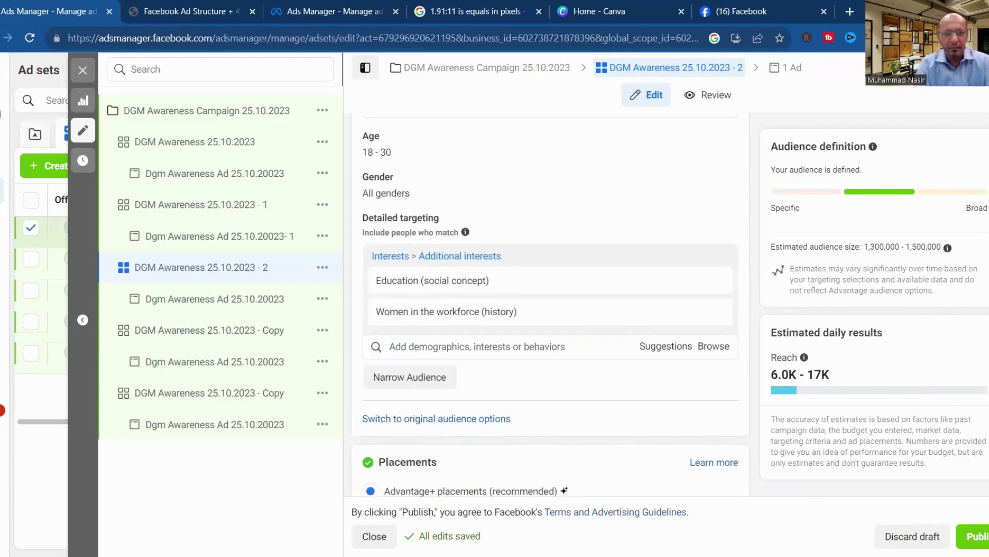
scroll(550, 304, "down", 1)
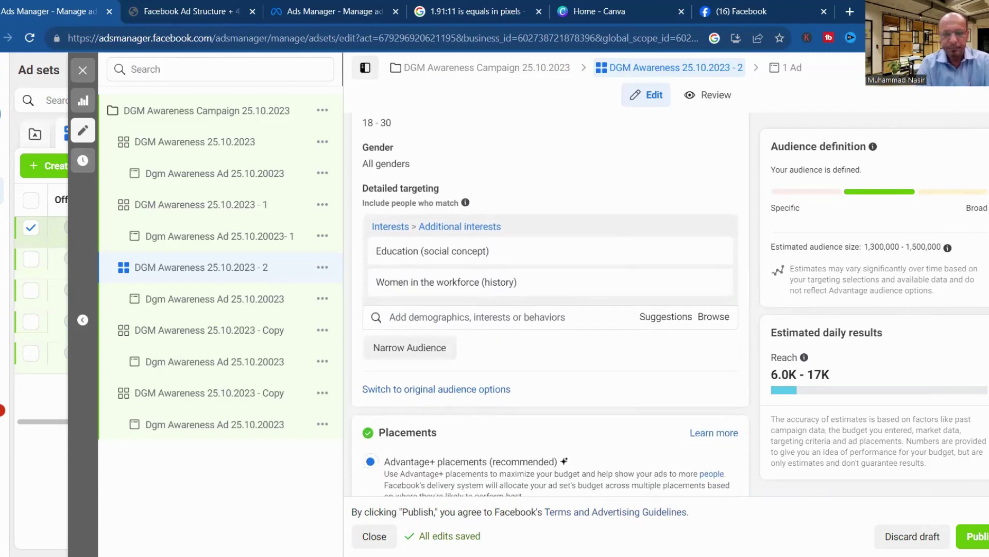
scroll(550, 305, "up", 1)
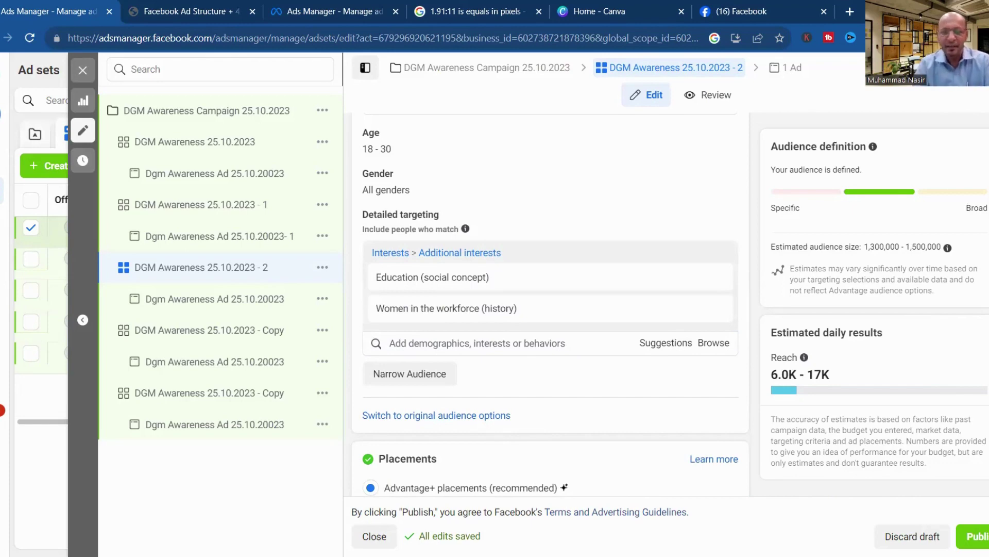
scroll(550, 304, "down", 1)
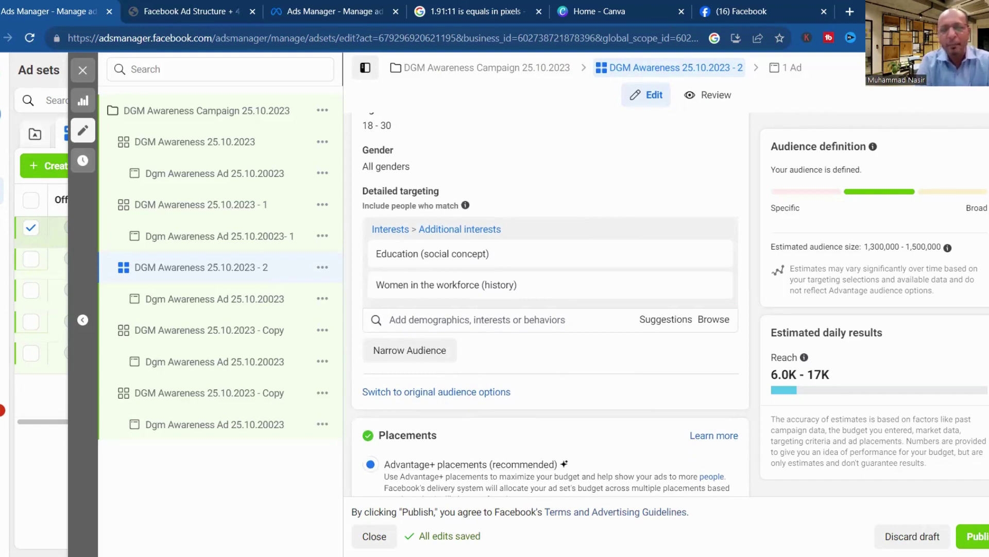
scroll(550, 304, "down", 1)
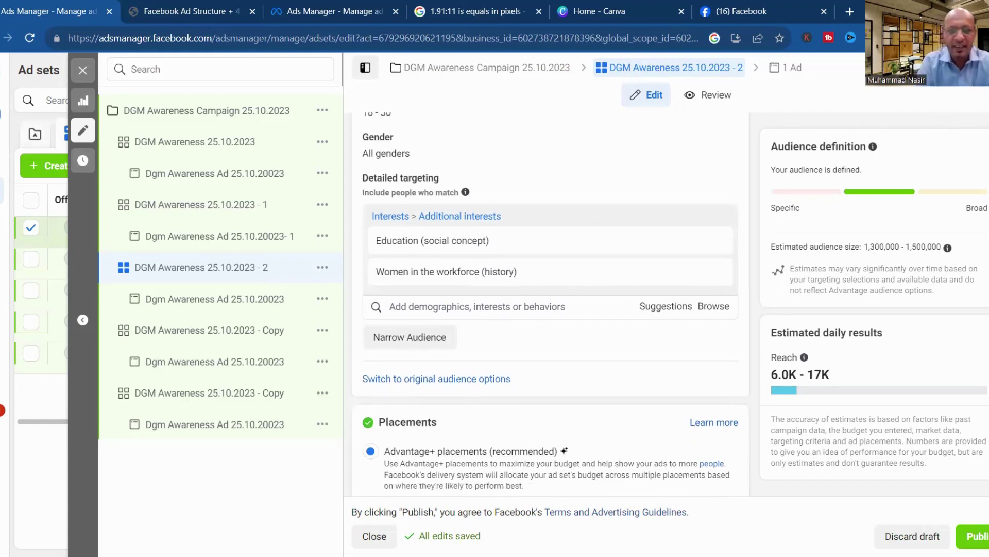
Search the detailed targeting options for "executive", try adding the Executive director job title, and remove it again.
left_click(507, 308)
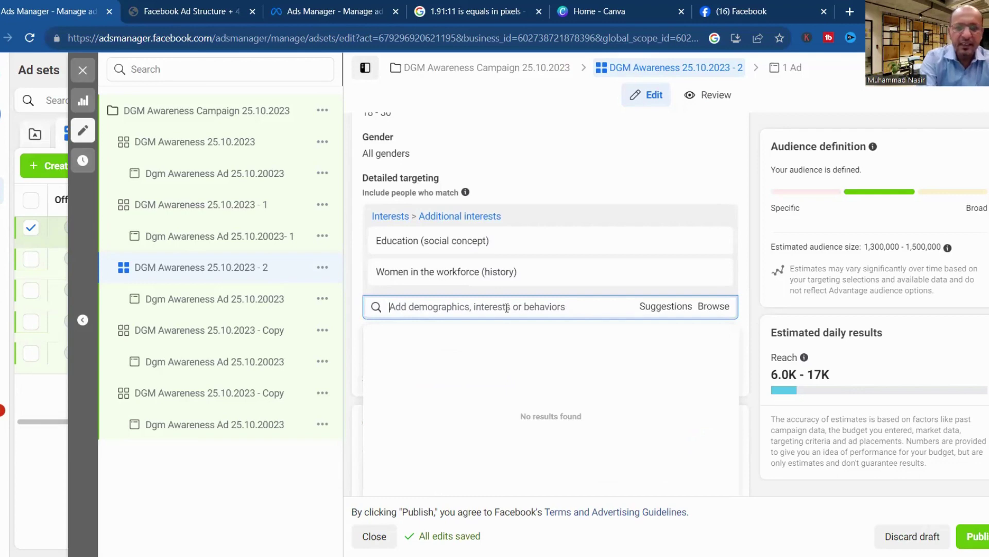
type("e")
key("BackSpace")
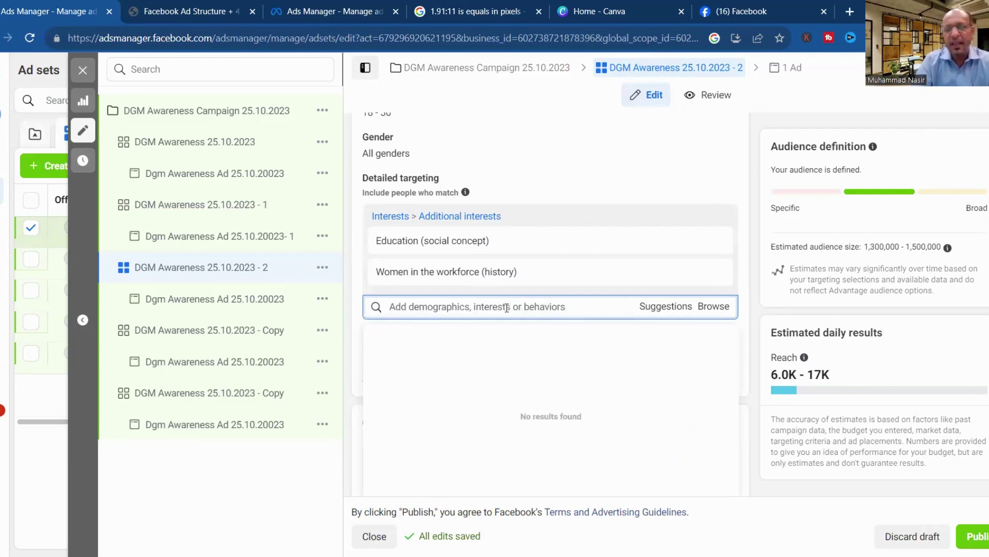
type("ex")
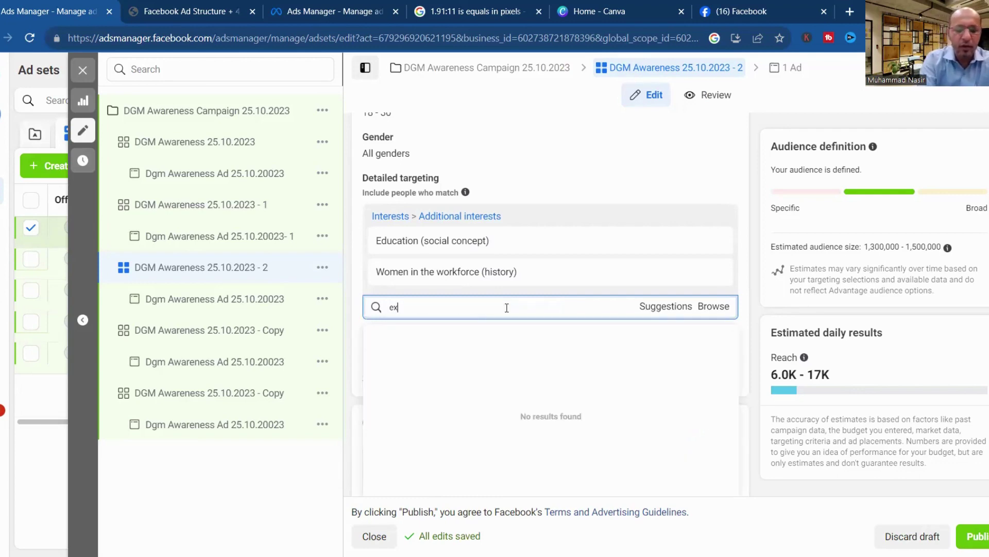
type("ecutive")
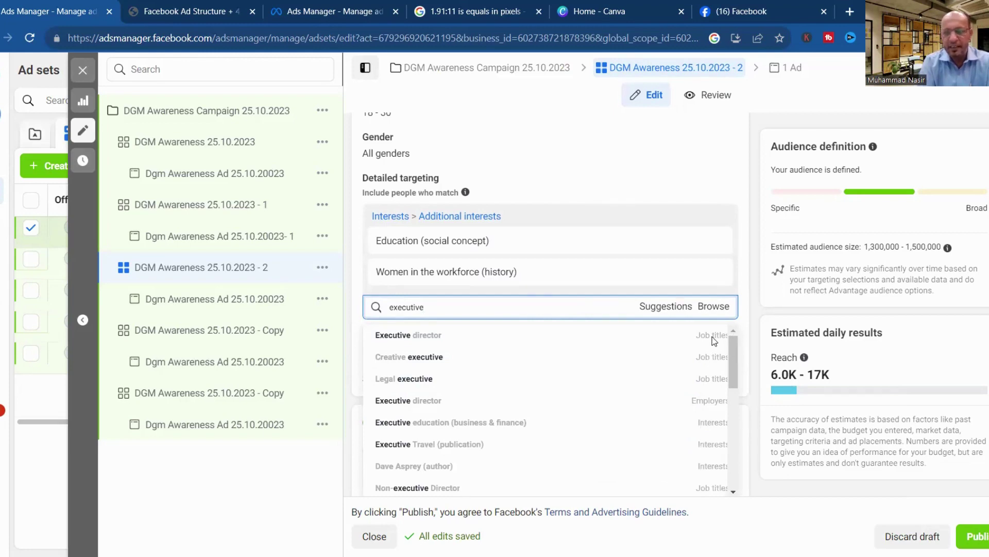
left_click(433, 332)
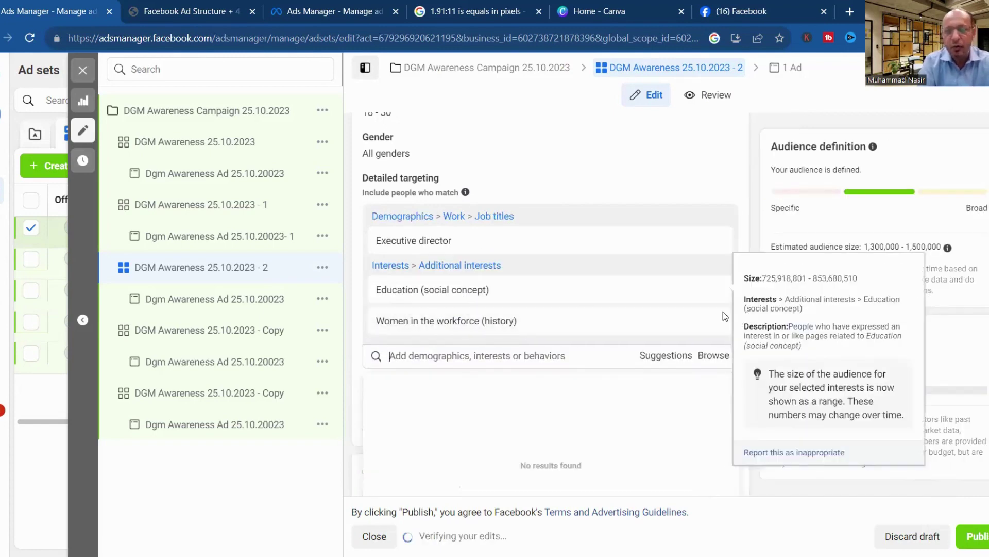
left_click(714, 241)
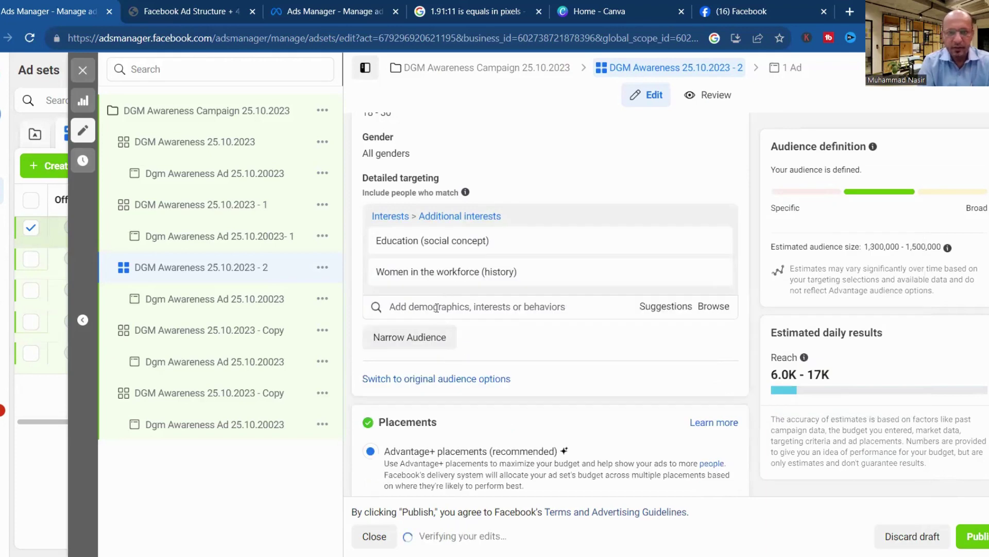
Search the detailed targeting options for "cooking" and add the Cooking (food & drink) interest.
left_click(436, 308)
type("cooking")
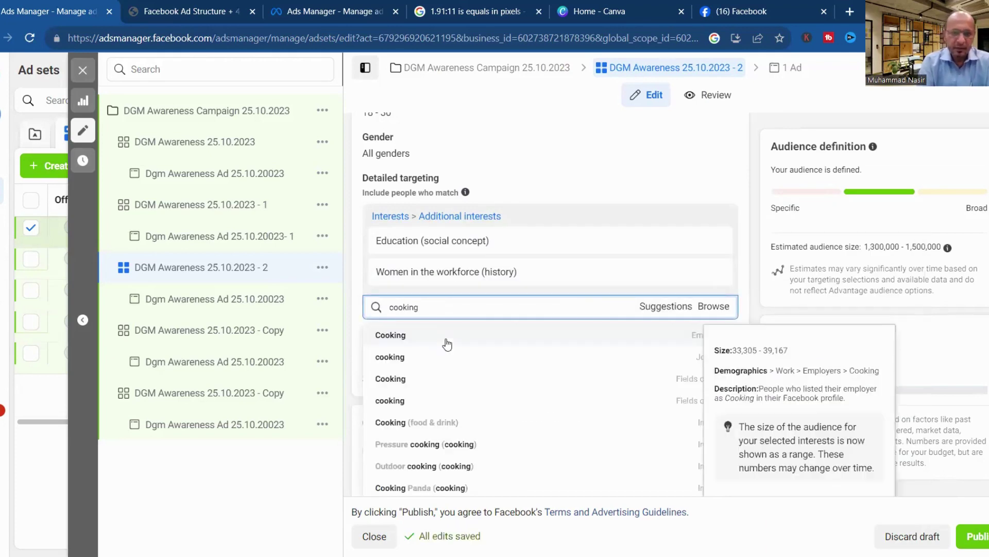
left_click(698, 426)
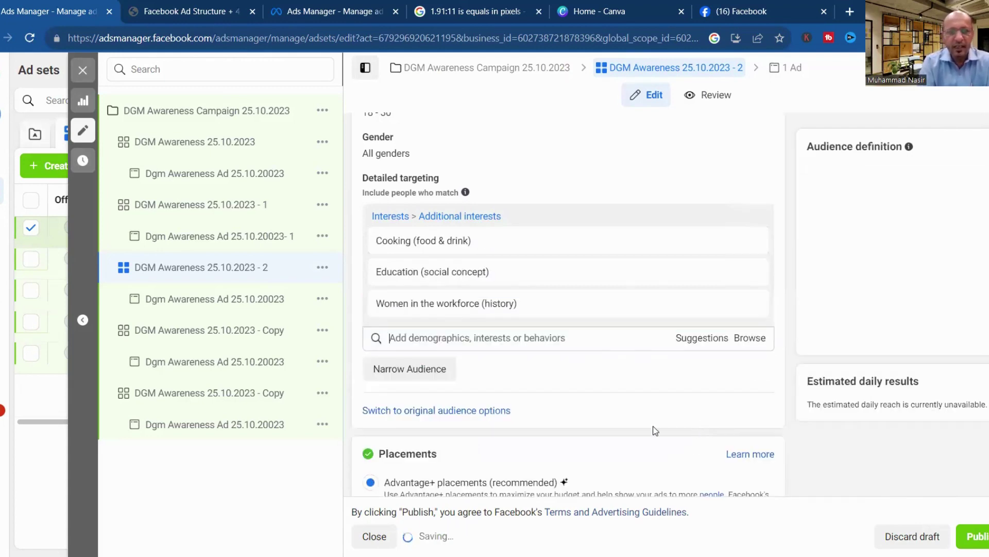
Find and add the mobile device behavior "Facebook access (mobile): all mobile devices" to the ad set's detailed targeting.
left_click(499, 343)
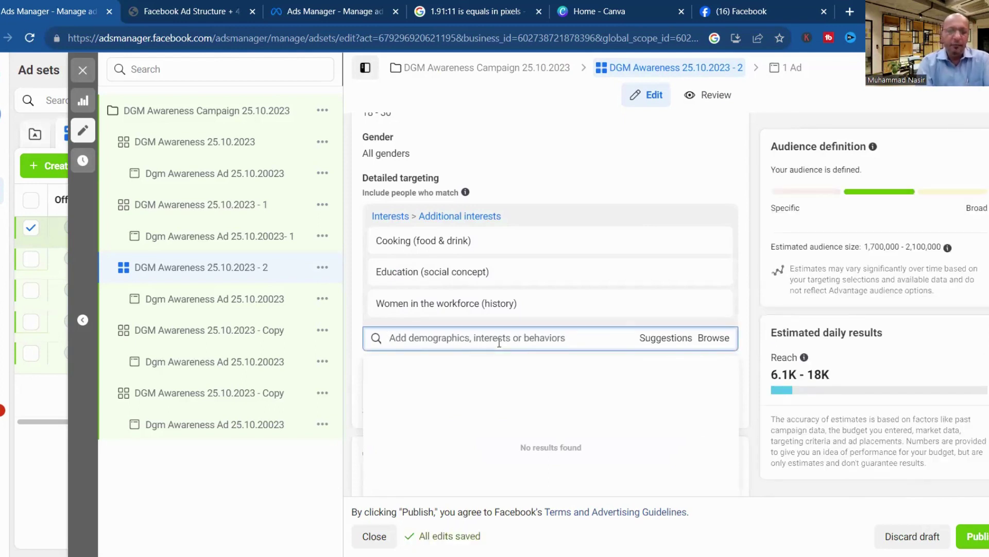
type("faceboo")
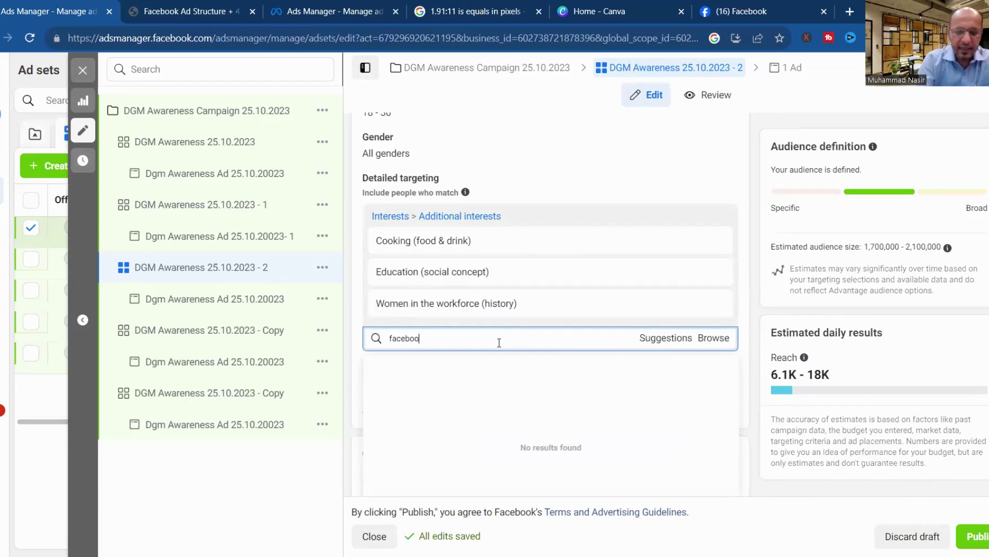
type("k access")
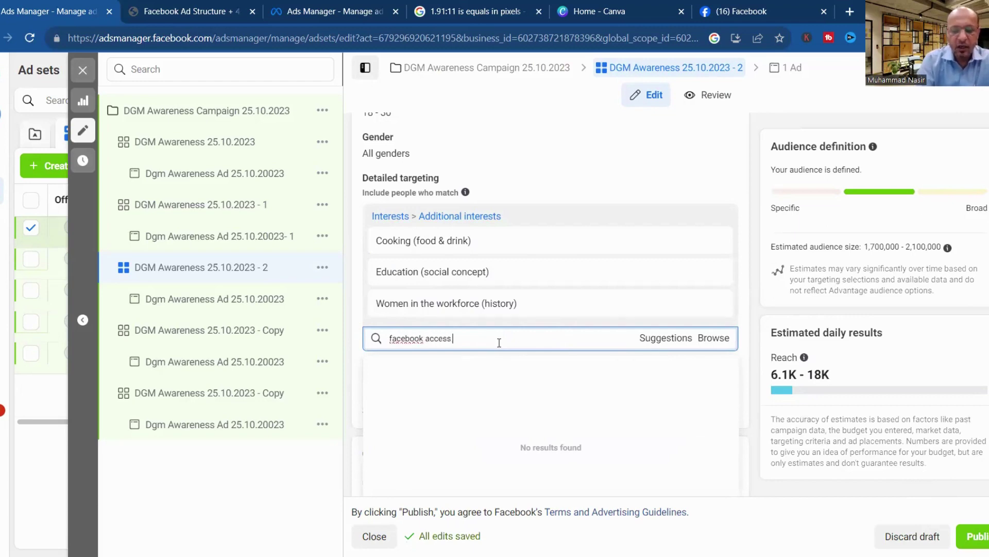
type(" all mobi")
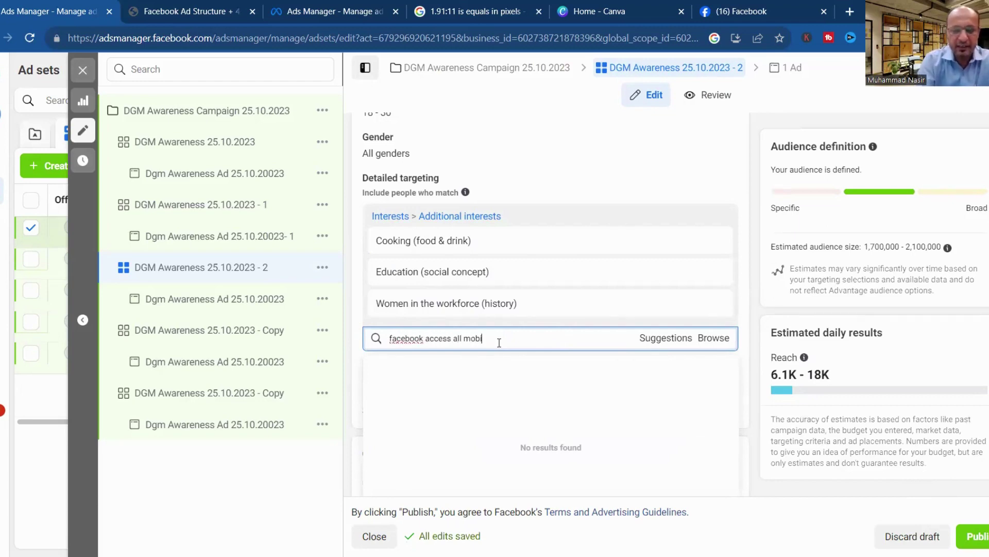
type("les deci")
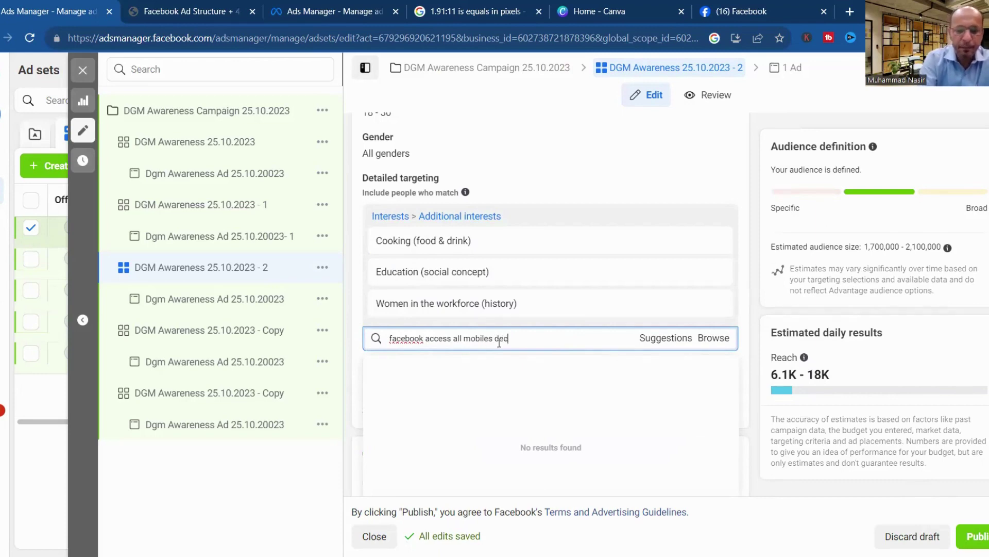
type("ces")
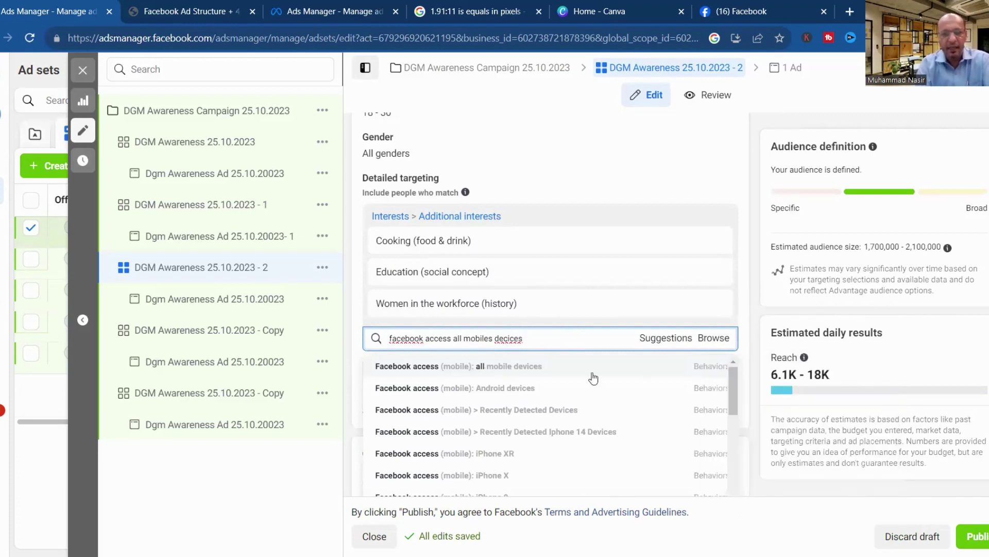
left_click(448, 370)
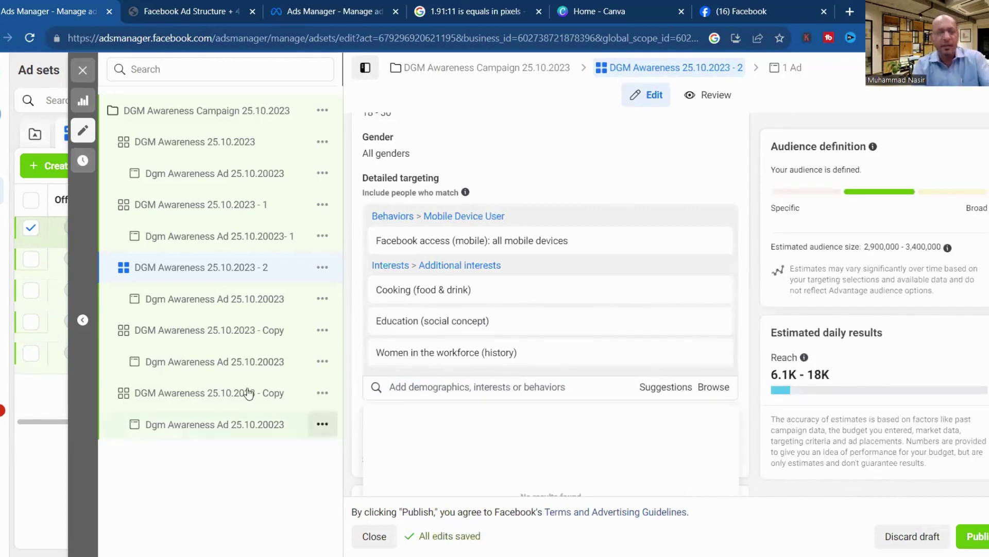
Rename the ad under the DGM Awareness 25.10.2023 - 2 ad set to "Dgm Awareness Ad 25.10.2023-2".
left_click(252, 305)
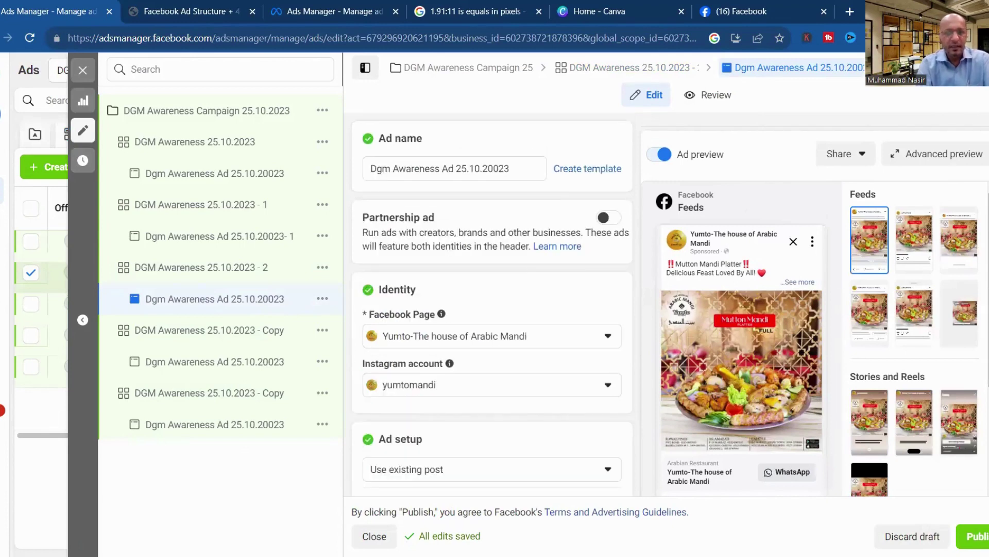
left_click(514, 169)
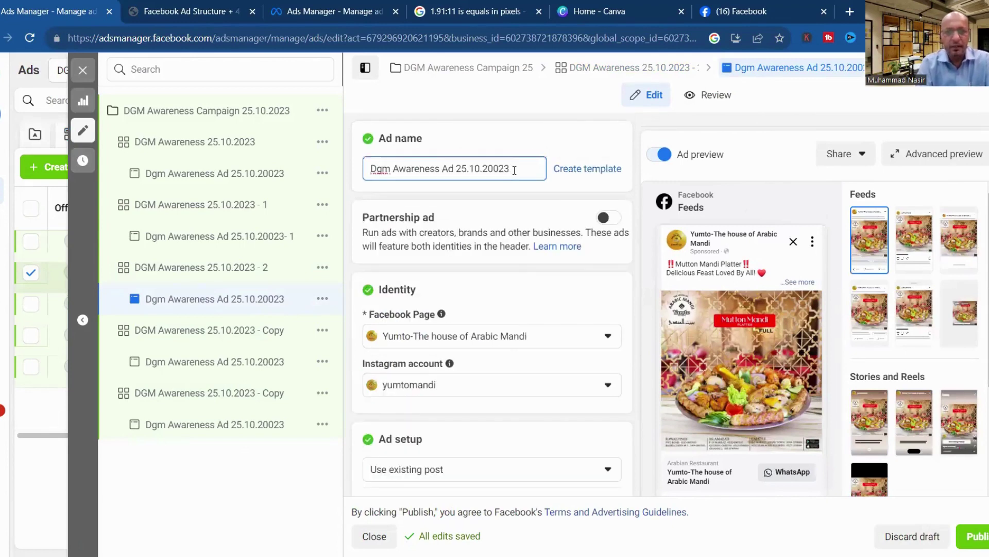
key("BackSpace")
key("BackSpace")
key("BackSpace")
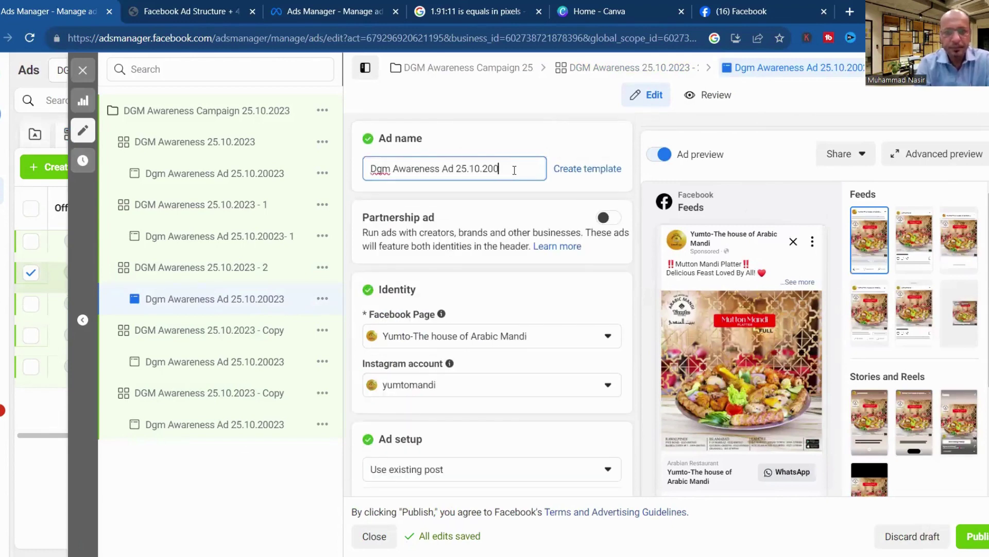
type("23")
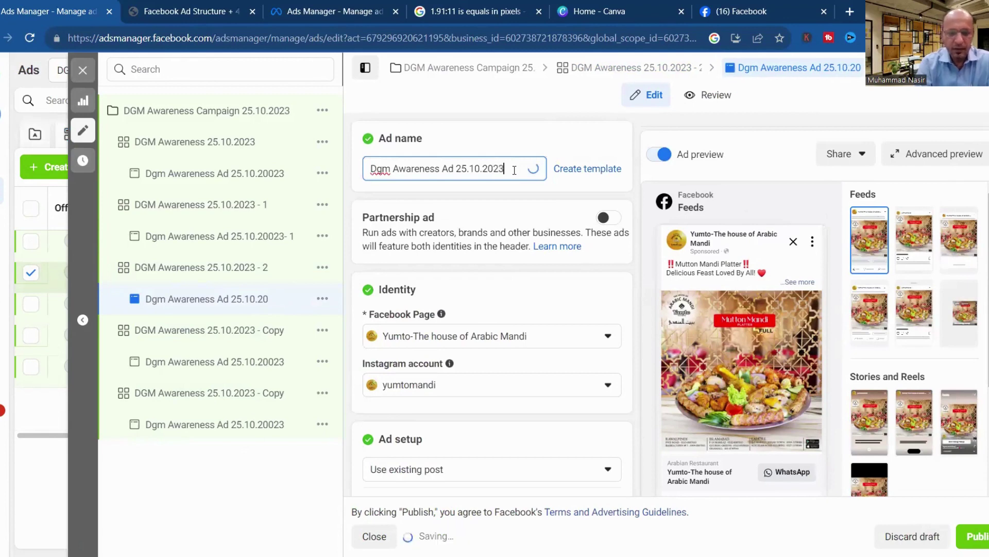
type("-2")
Review the first unrenamed ad set copy, its ad, and the settings of the parent campaign.
left_click(233, 341)
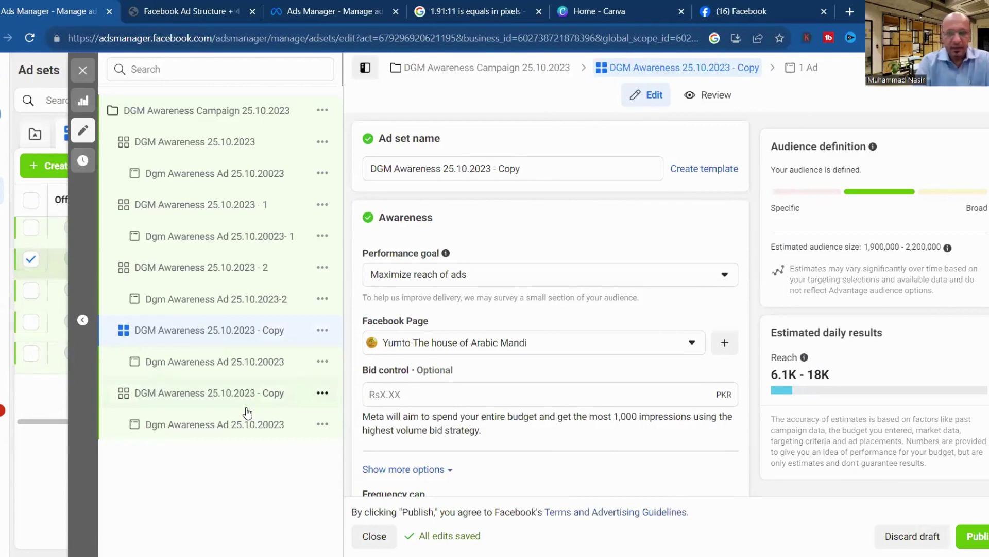
left_click(214, 372)
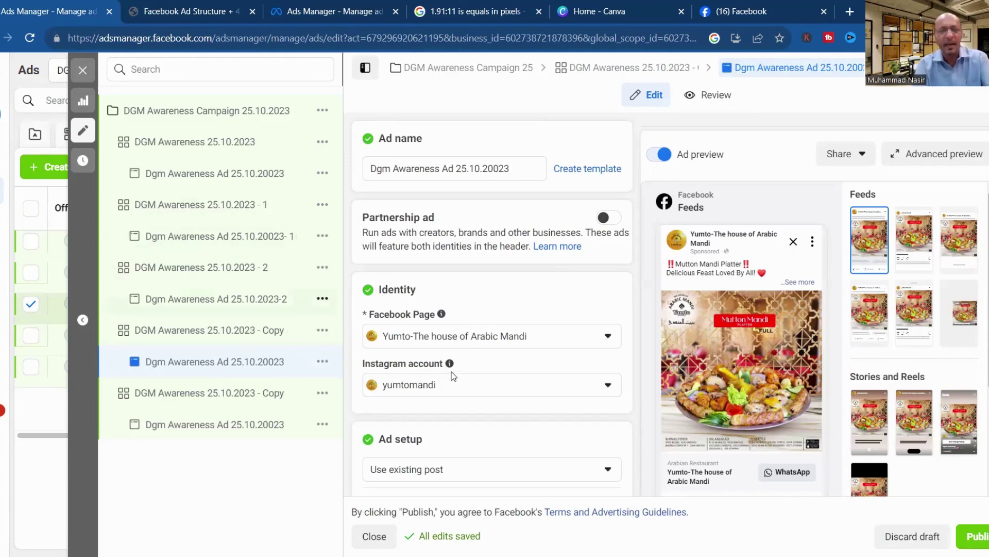
left_click(232, 114)
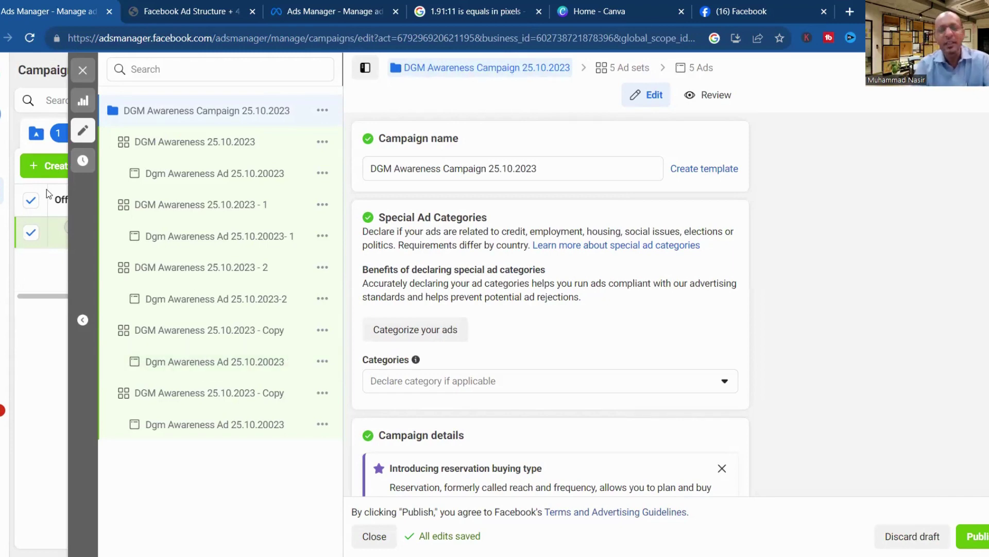
Close the campaign editor without publishing the drafts, and clear the campaign and ad selections.
left_click(84, 71)
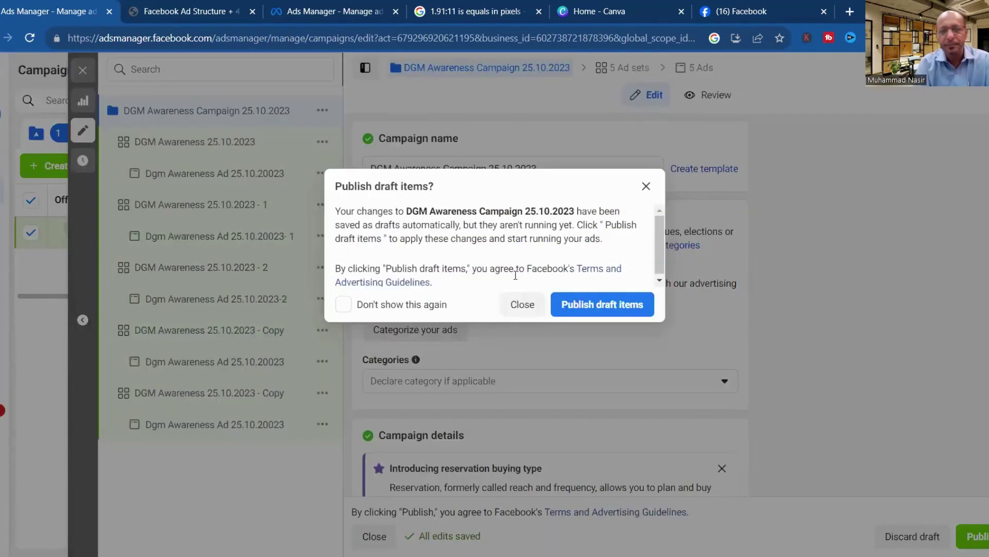
left_click(520, 308)
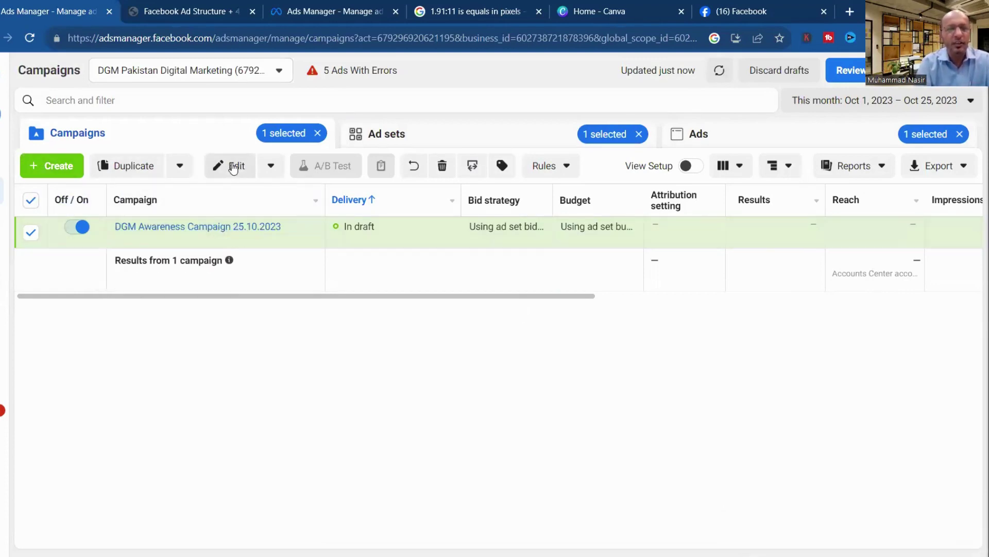
left_click(318, 133)
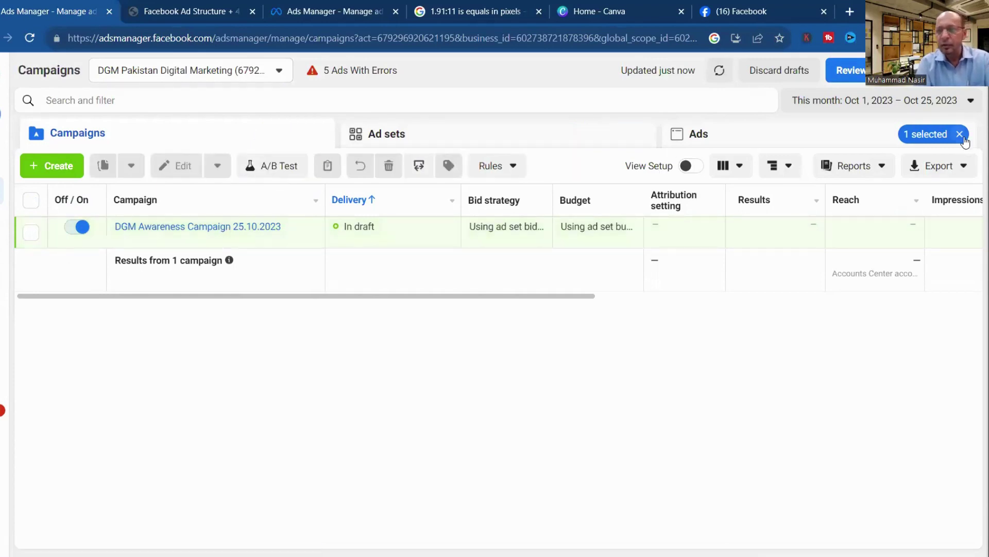
left_click(959, 134)
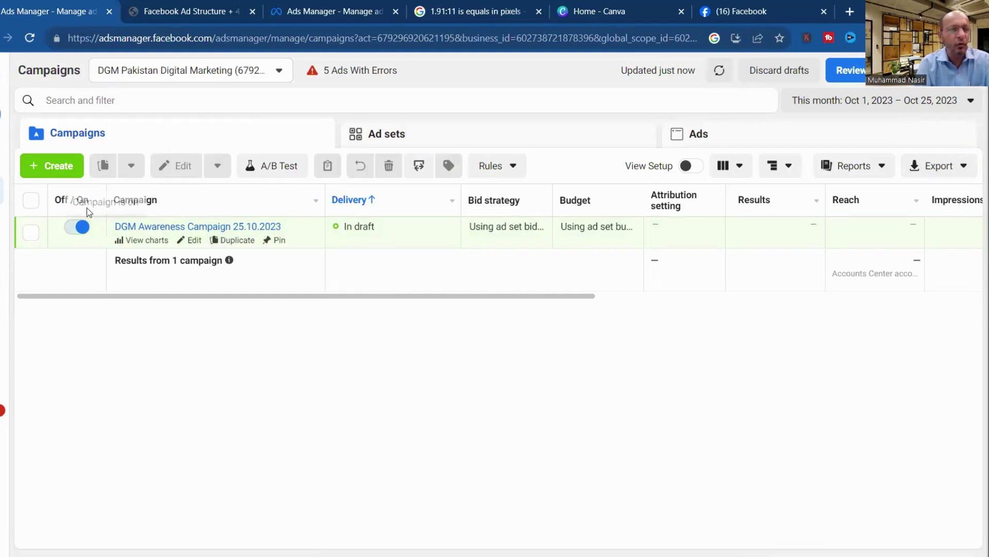
Delete the draft DGM Awareness Campaign 25.10.2023 and confirm the deletion.
left_click(31, 201)
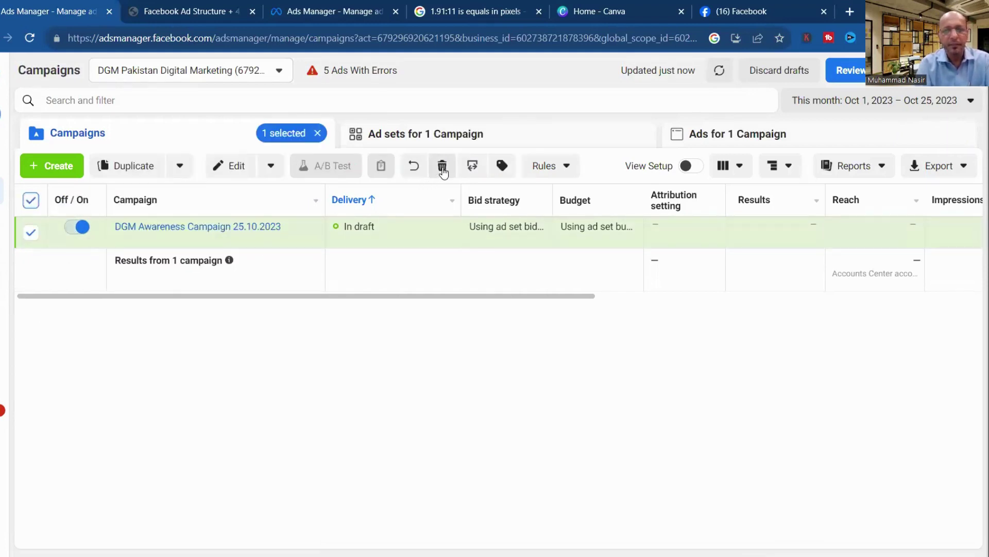
left_click(443, 166)
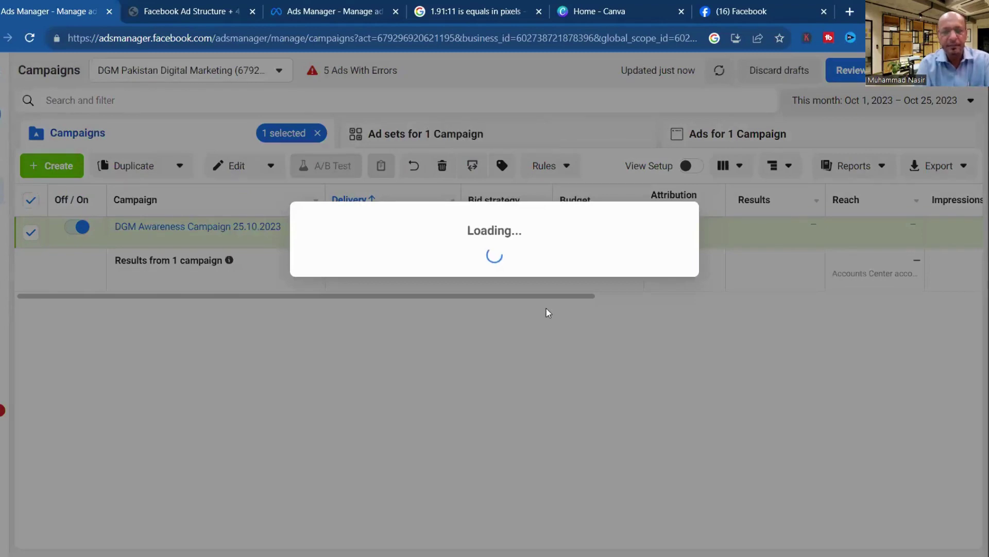
left_click(602, 262)
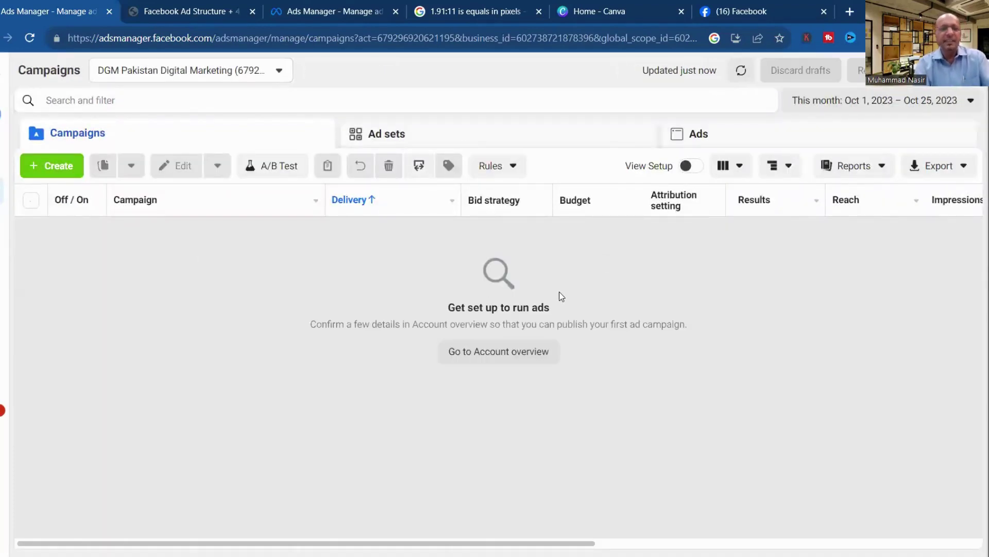
Close the duplicate Ads Manager page and switch the ad account in the remaining one to DGM Pakistan Digital Marketing.
left_click(109, 11)
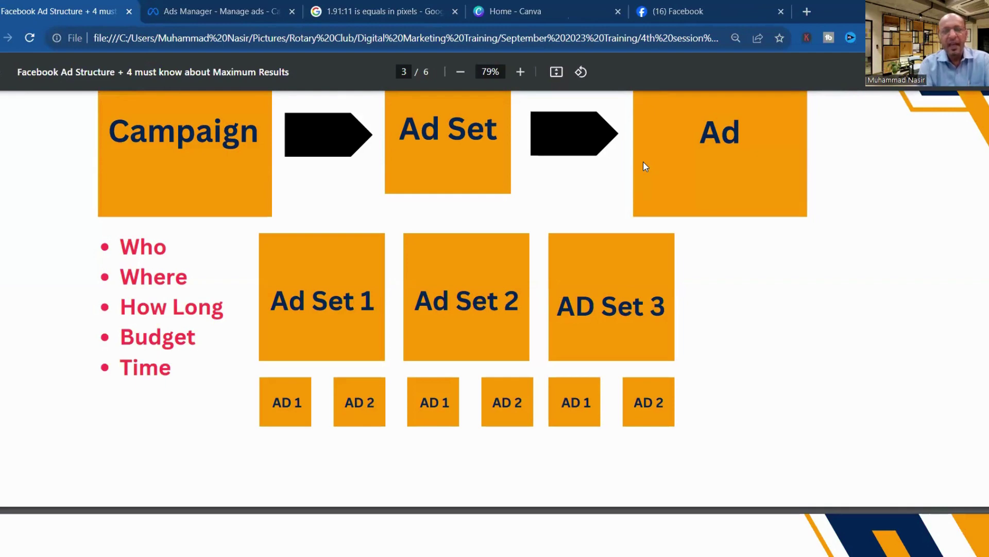
left_click(180, 7)
mouse_move(39, 105)
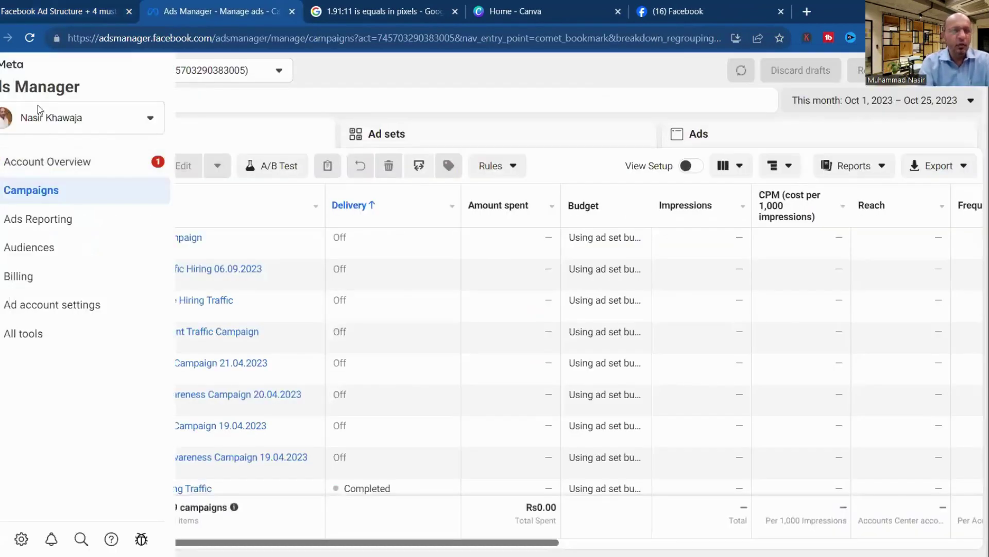
left_click(175, 70)
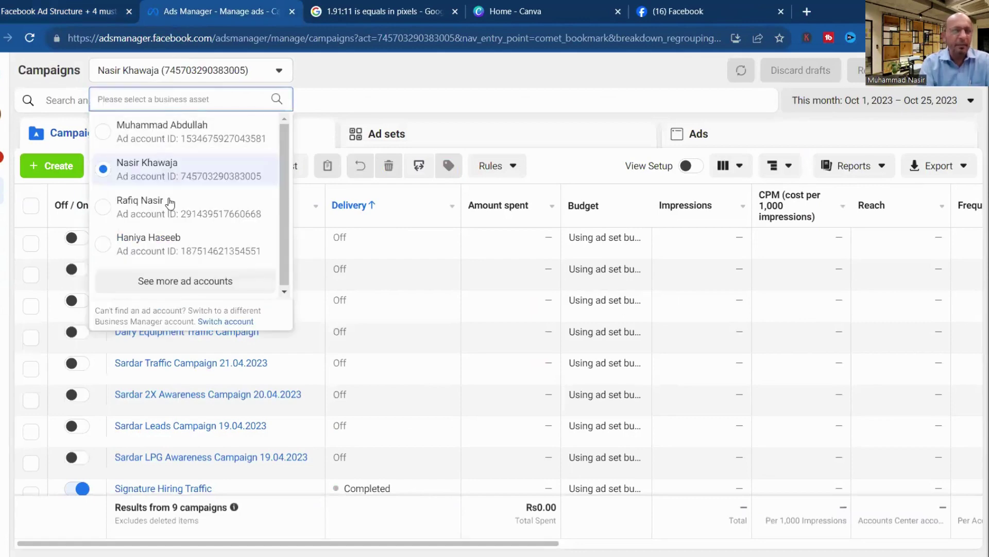
left_click(208, 283)
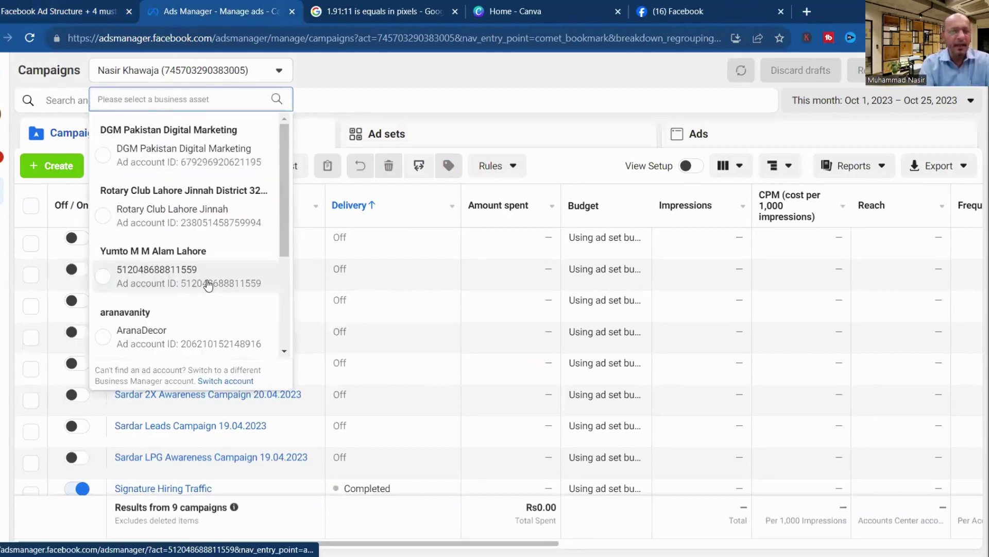
left_click(181, 147)
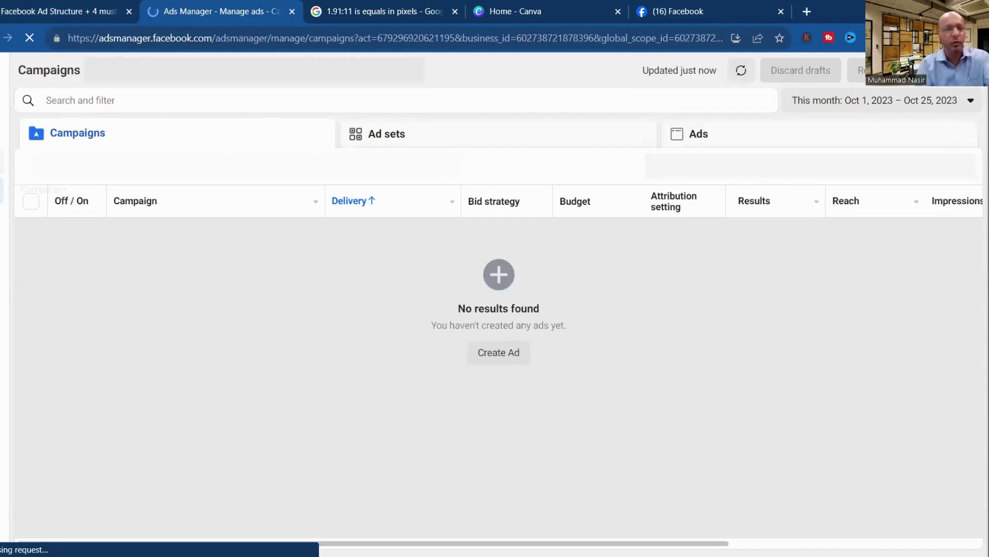
mouse_move(2, 180)
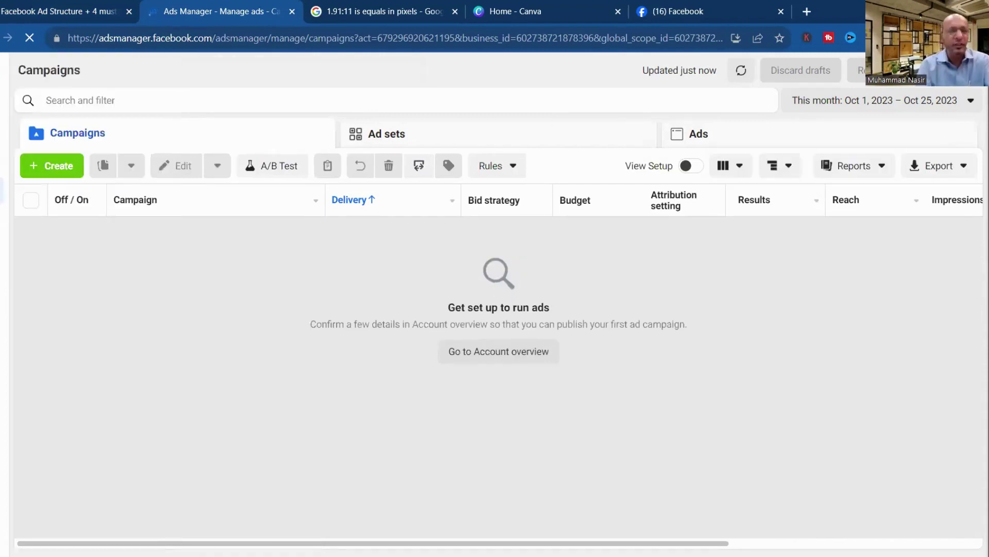
mouse_move(2, 161)
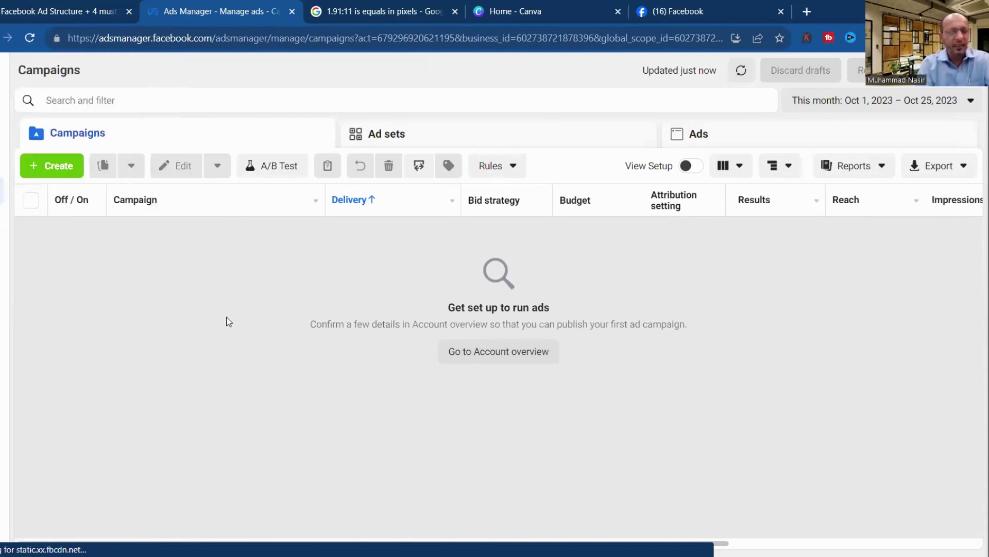
Start adding a payment method, check the country and currency choices, and continue with Pakistan, Pakistani Rupee and the Asia/Karachi time zone.
mouse_move(39, 273)
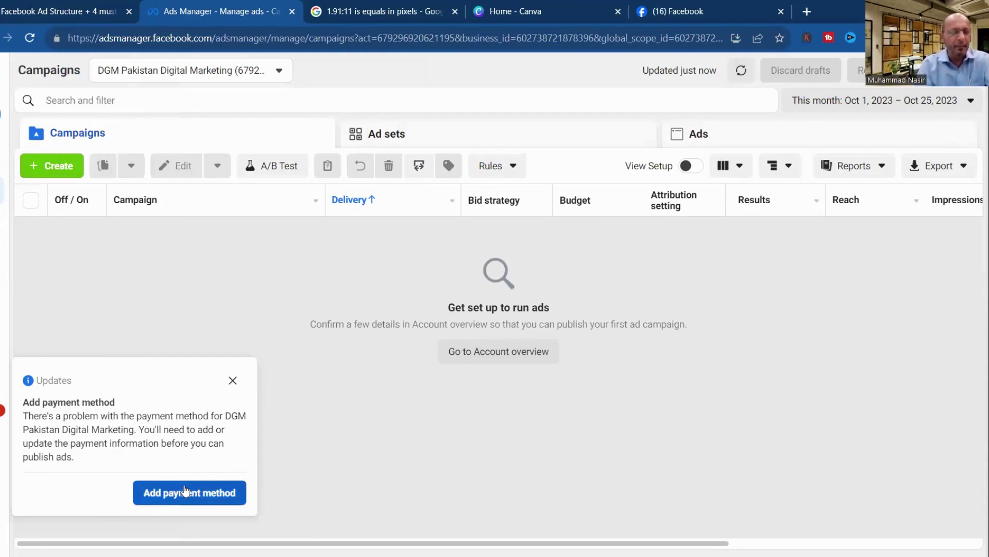
left_click(186, 490)
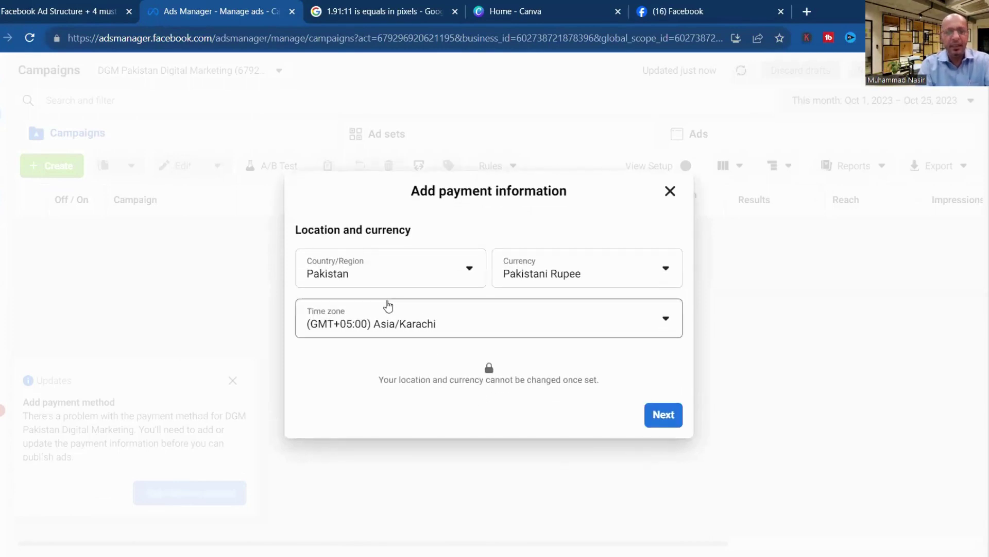
left_click(428, 282)
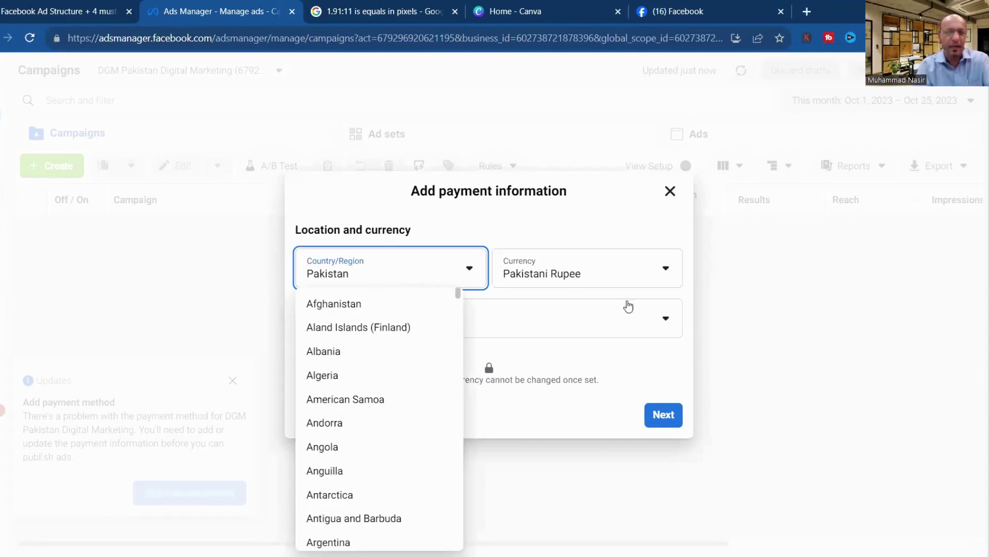
left_click(631, 283)
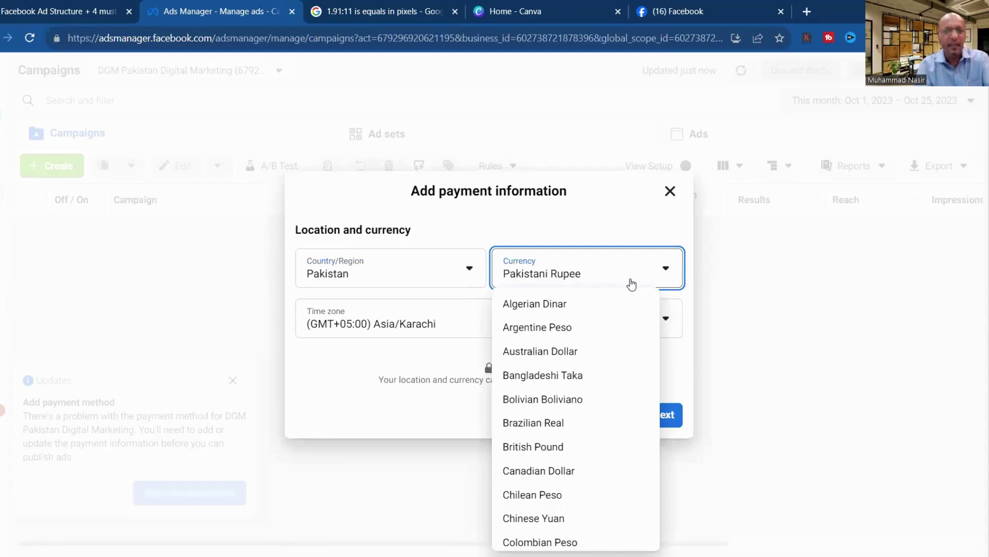
left_click(354, 357)
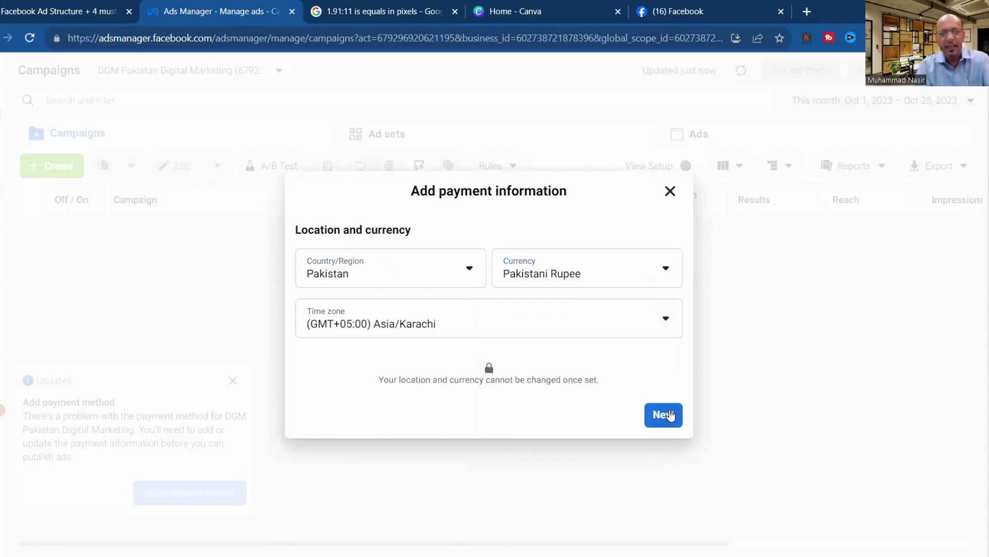
left_click(670, 415)
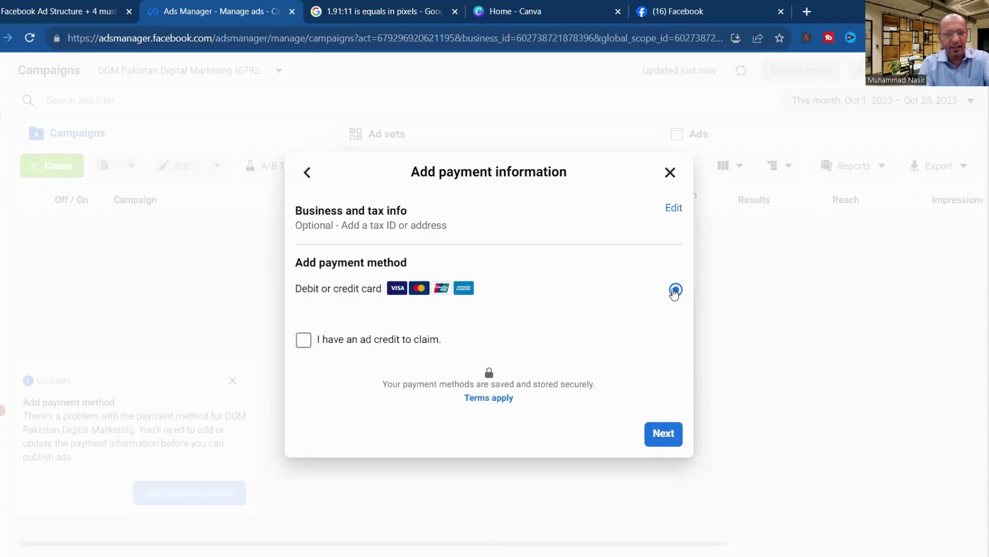
Open the debit or credit card form to view its required fields, then close it unsaved and dismiss the payment reminder.
left_click(668, 439)
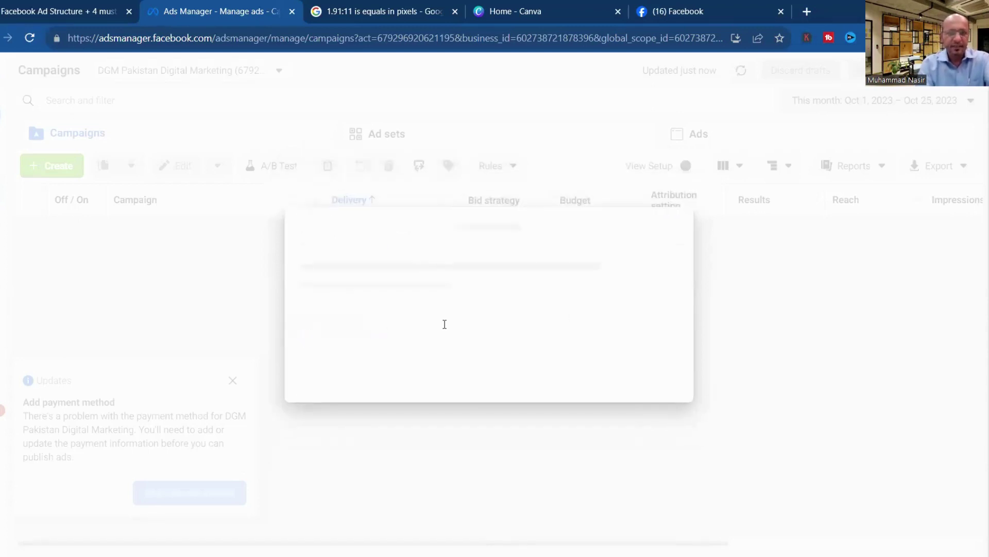
left_click(350, 245)
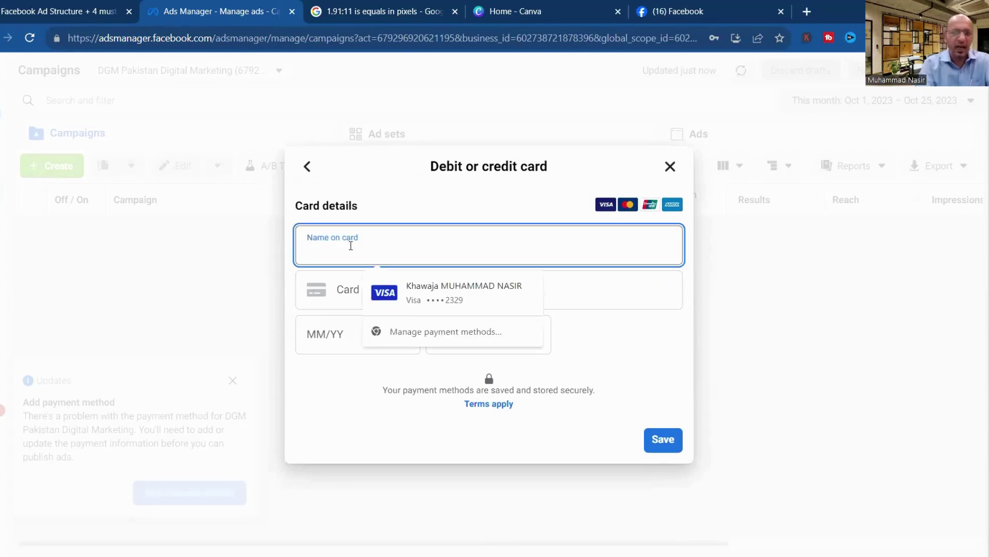
left_click(648, 370)
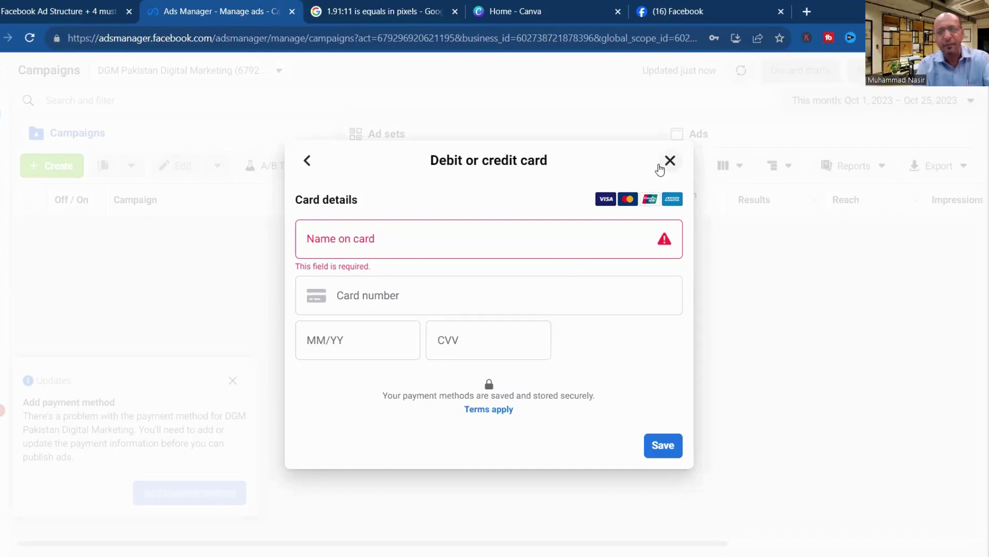
left_click(668, 162)
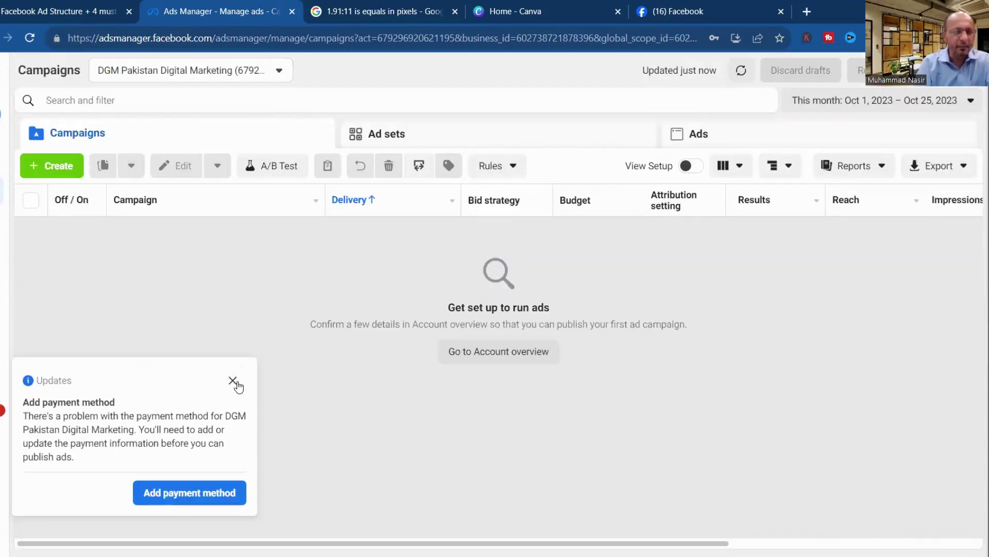
left_click(233, 381)
Open the DGM Pakistan Digital Marketing payment methods in billing and start adding a business payment method.
mouse_move(10, 162)
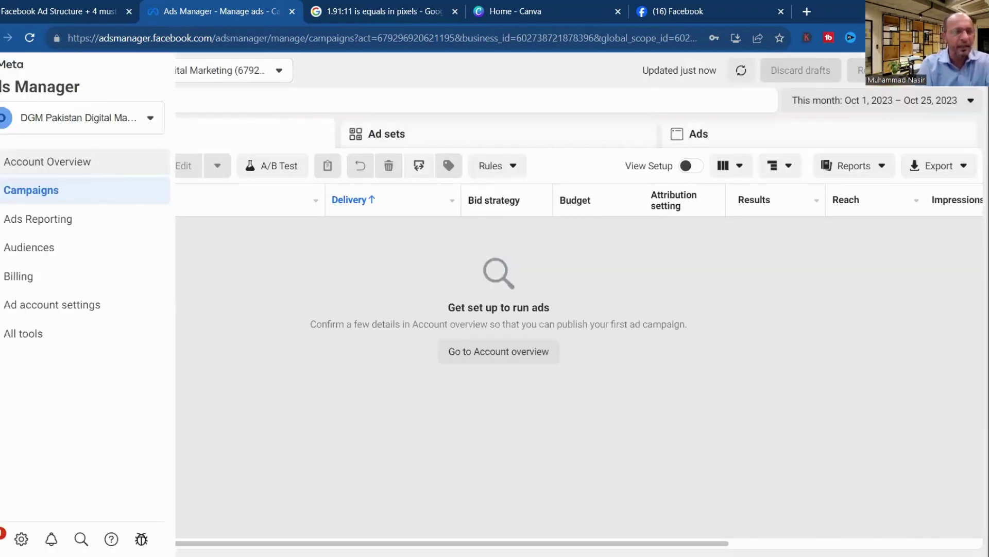
left_click(21, 280)
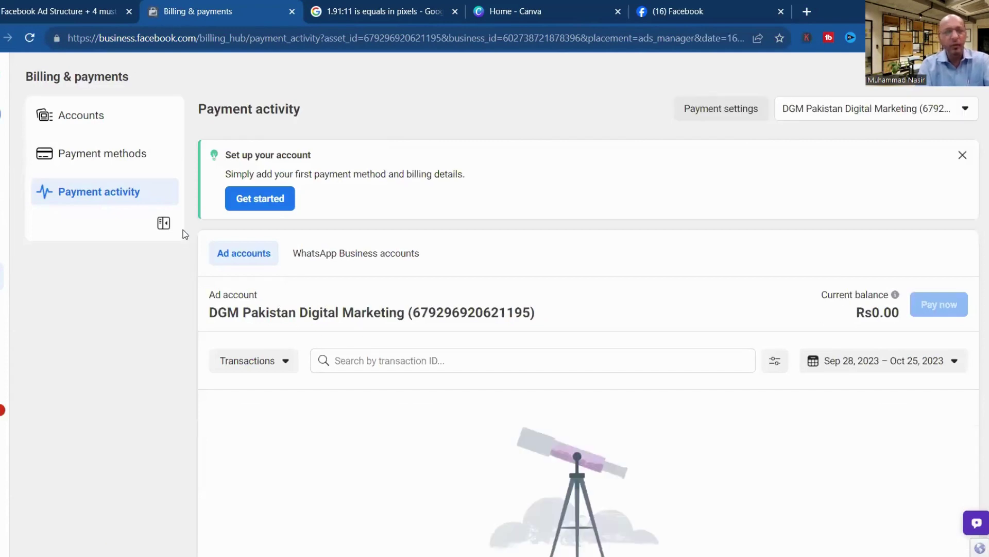
left_click(107, 150)
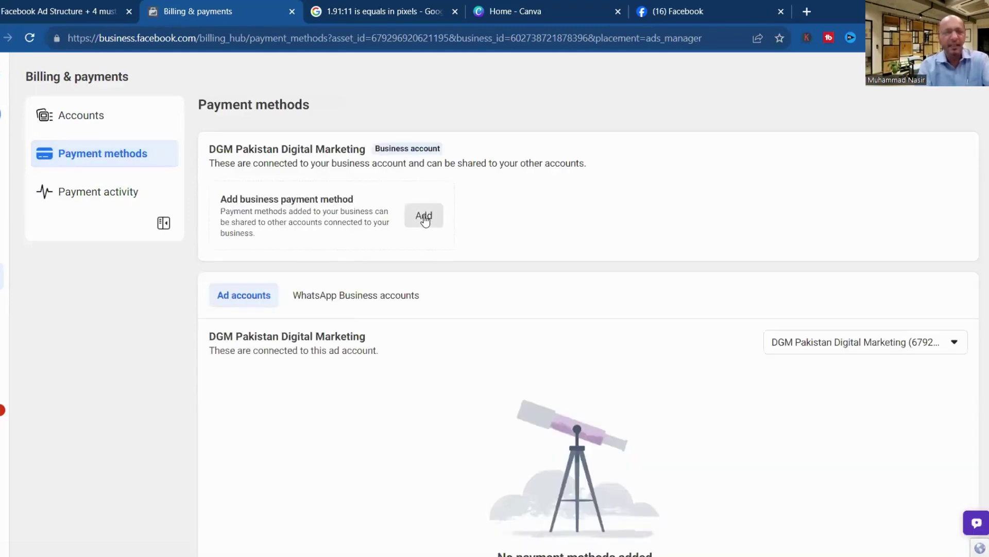
left_click(424, 219)
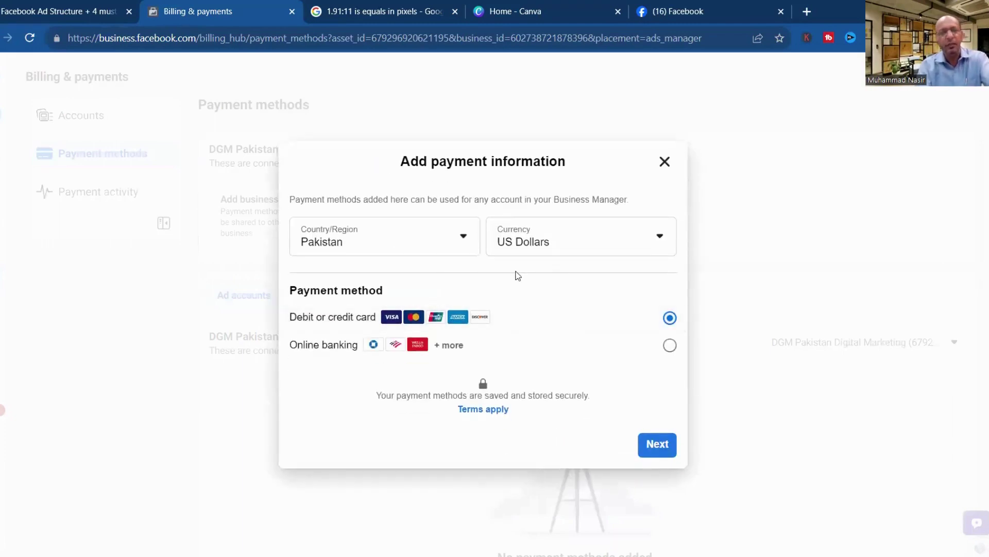
Set the business payment currency to Pakistani Rupee and continue to the card details form, then close it without saving.
left_click(569, 250)
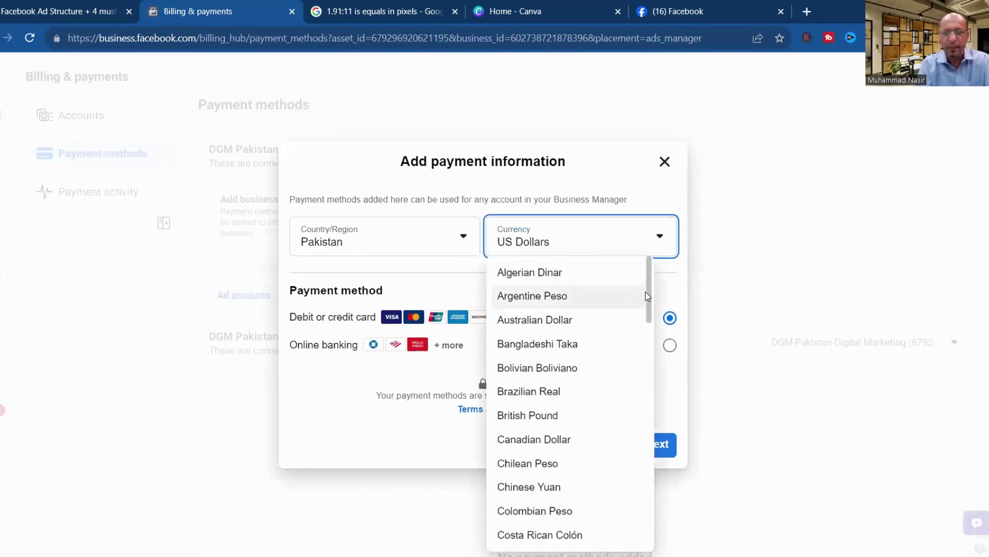
left_click_drag(647, 293, 647, 454)
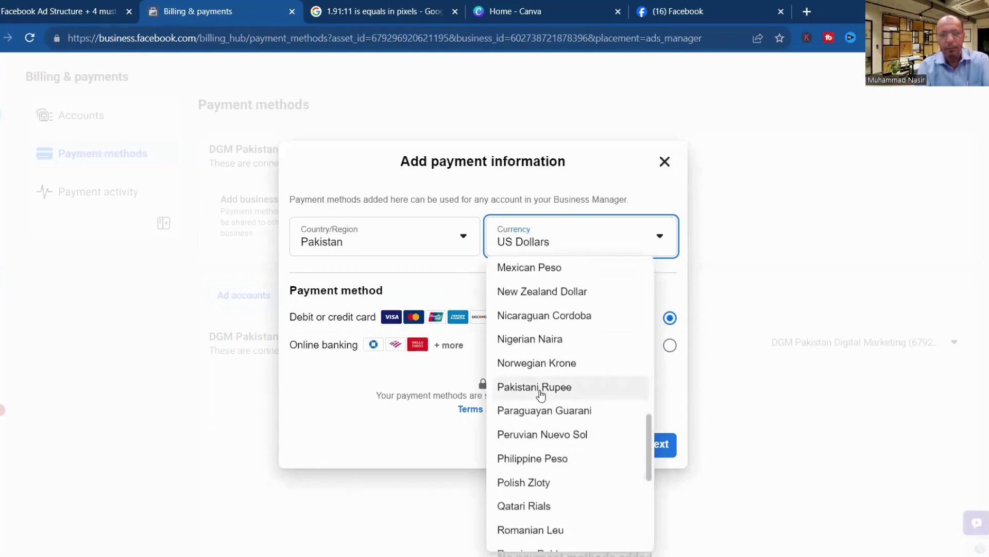
left_click(540, 390)
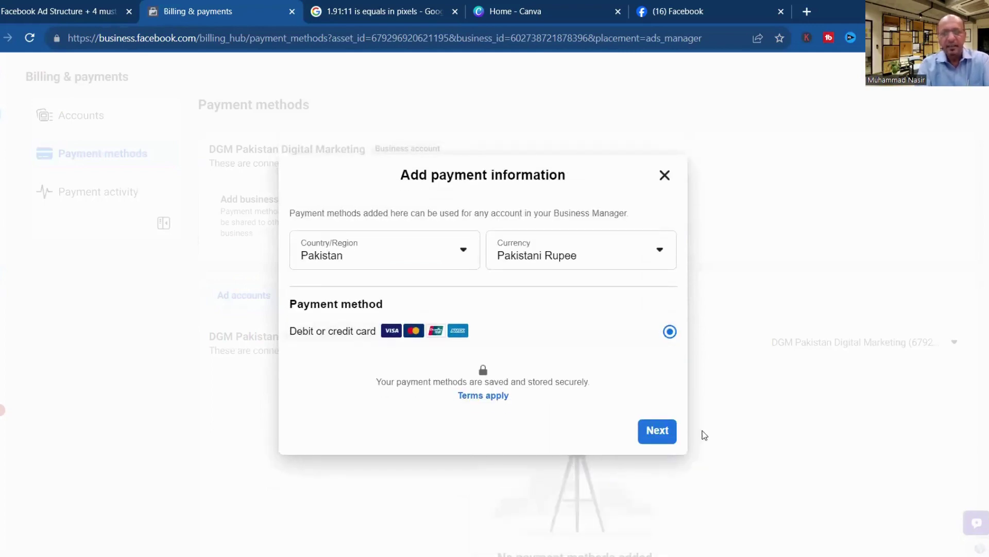
left_click(657, 431)
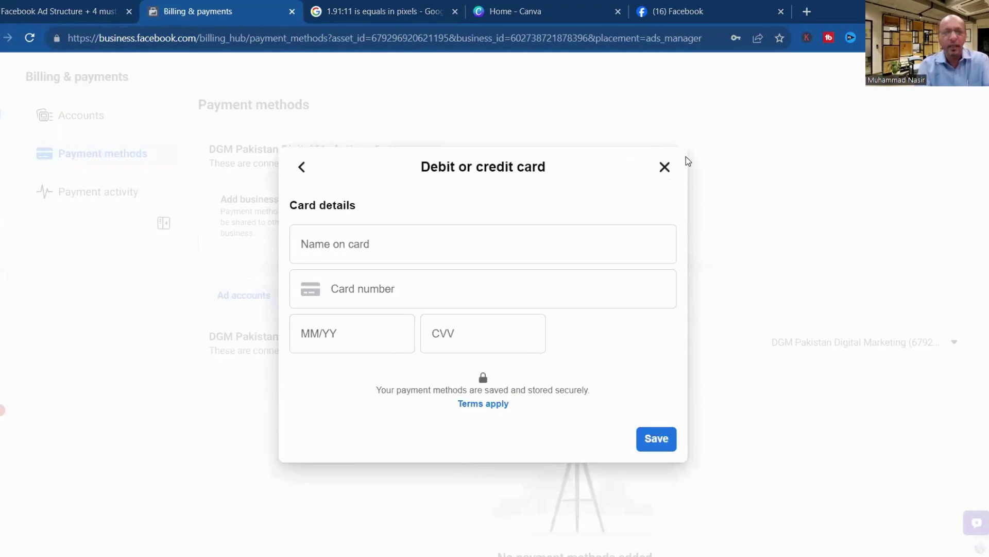
left_click(666, 168)
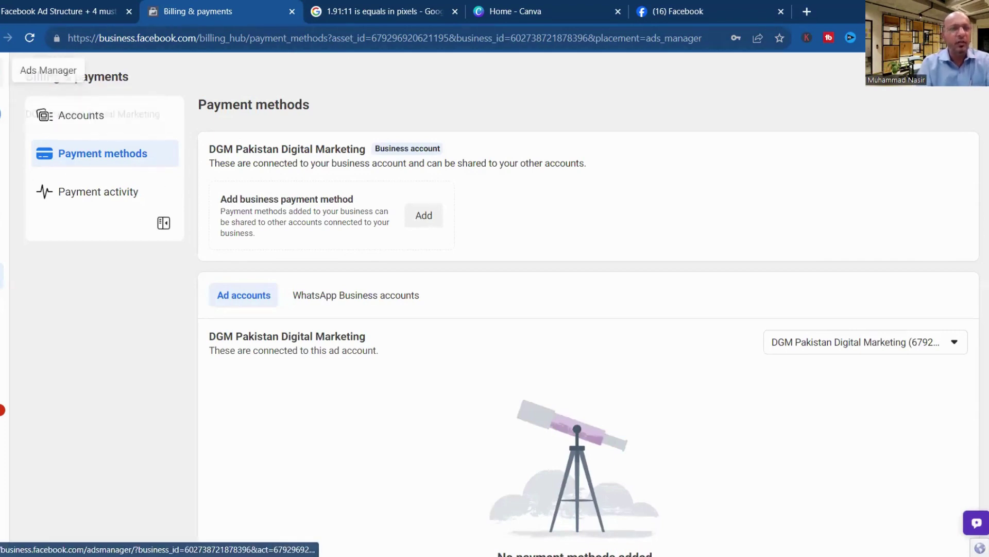
Return to Ads Manager and switch from DGM Pakistan Digital Marketing to the personal ad account.
left_click(2, 71)
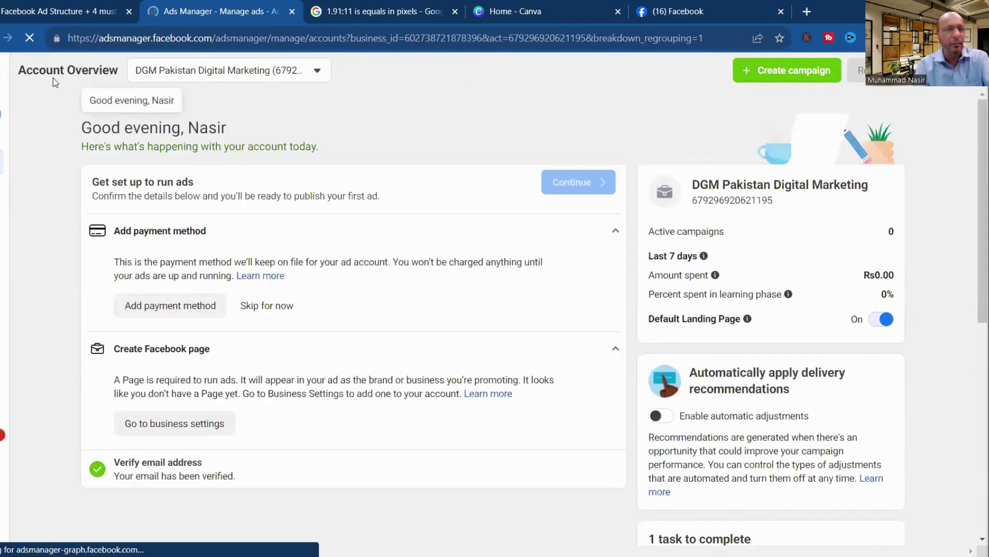
left_click(242, 71)
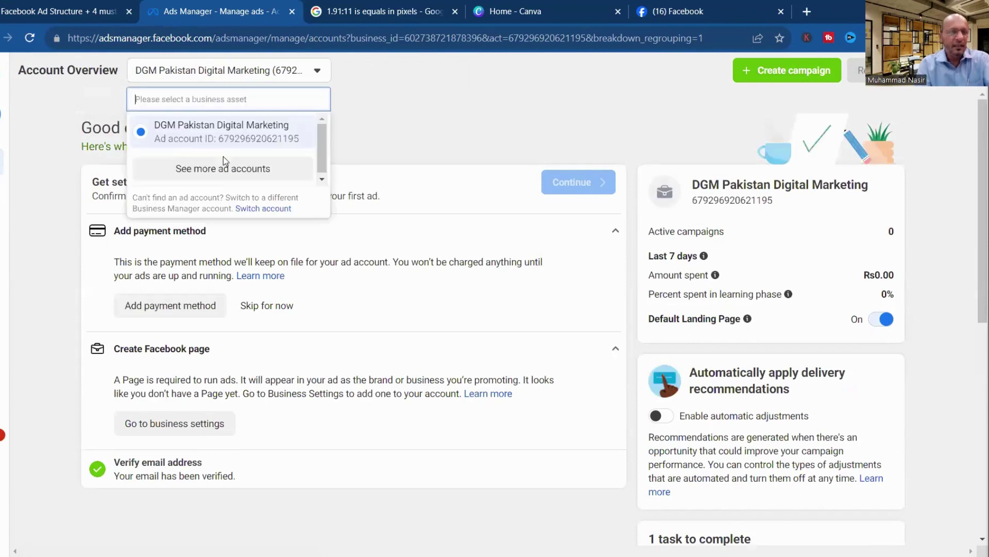
left_click(220, 173)
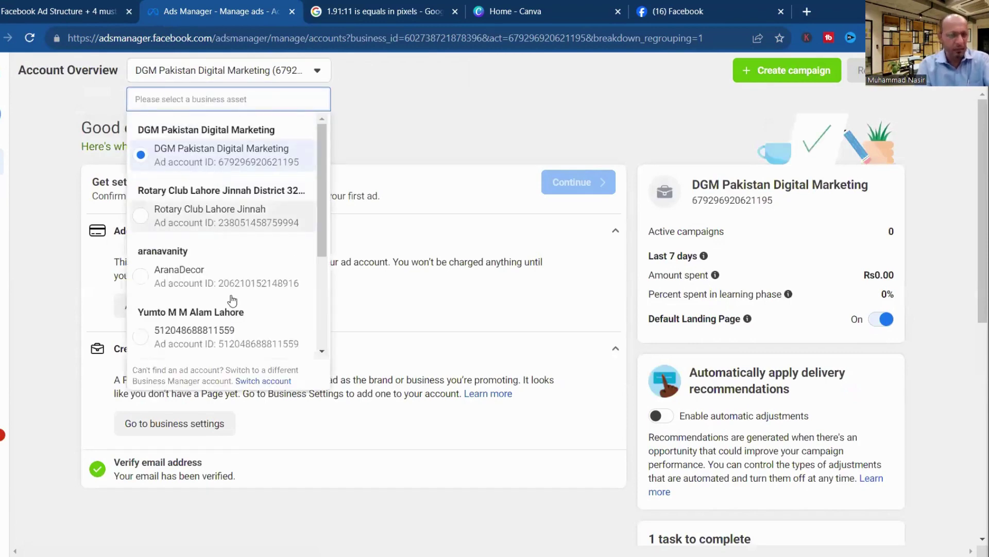
left_click_drag(320, 224, 323, 289)
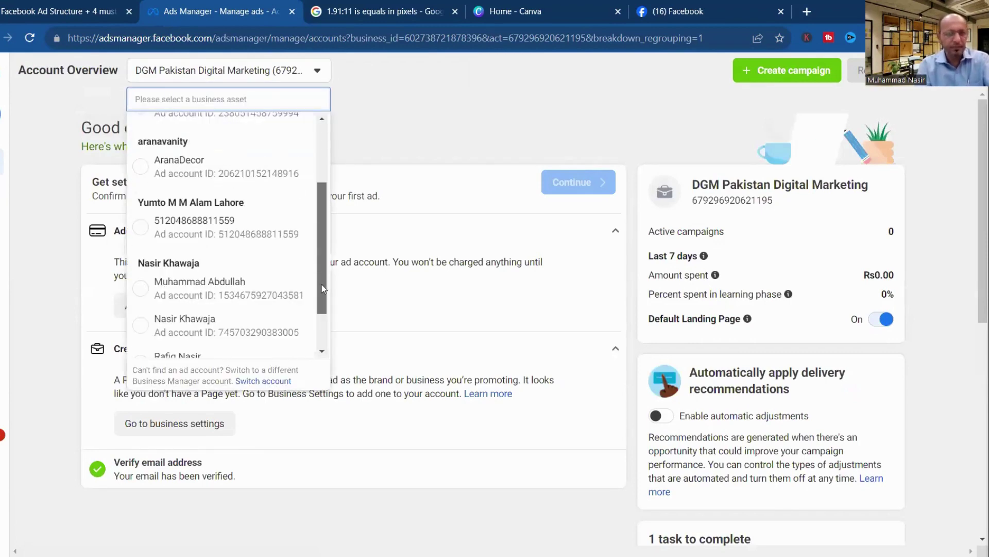
left_click(232, 321)
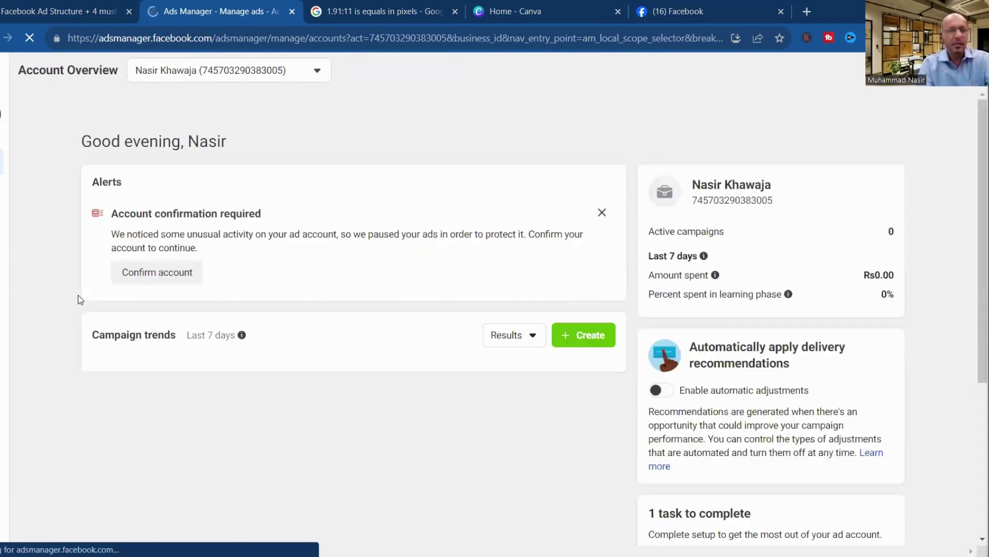
View the personal ad account's payment activity, then close the billing page and return to the Facebook Ad Structure PDF.
mouse_move(37, 190)
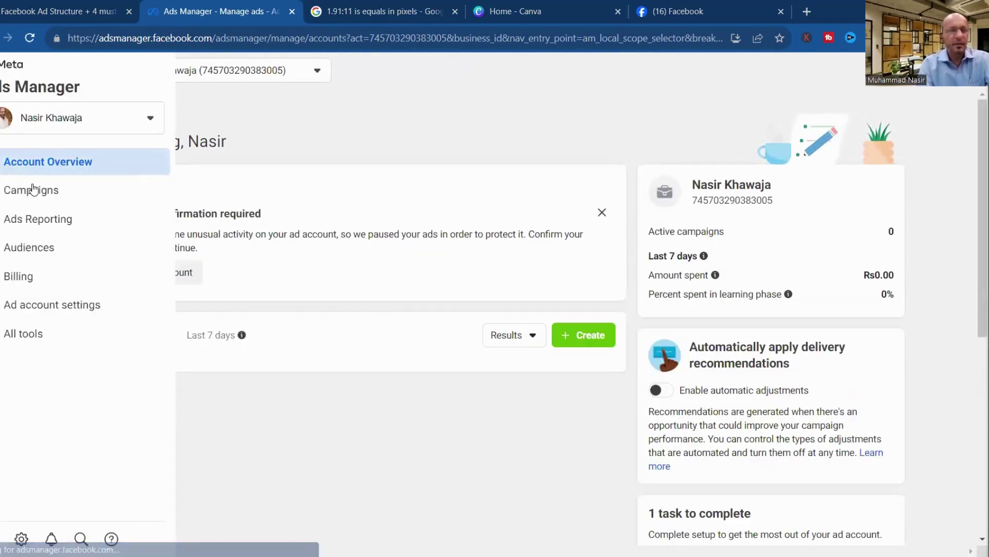
left_click(24, 279)
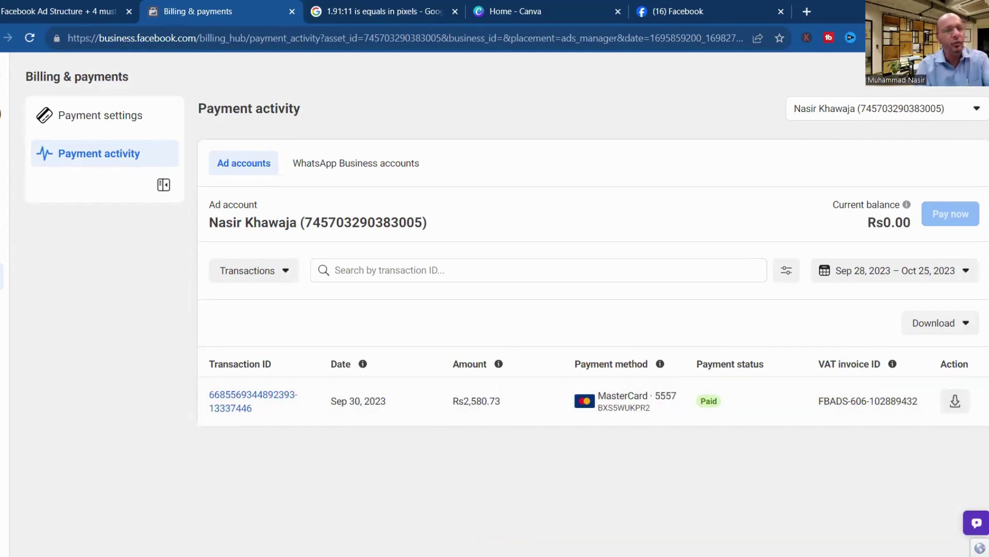
mouse_move(3, 147)
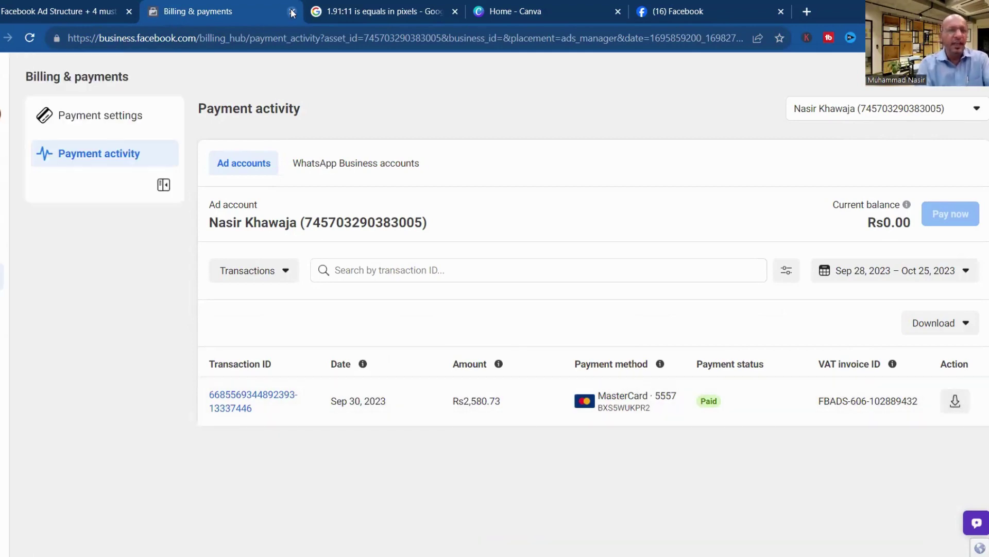
left_click(291, 12)
left_click(61, 5)
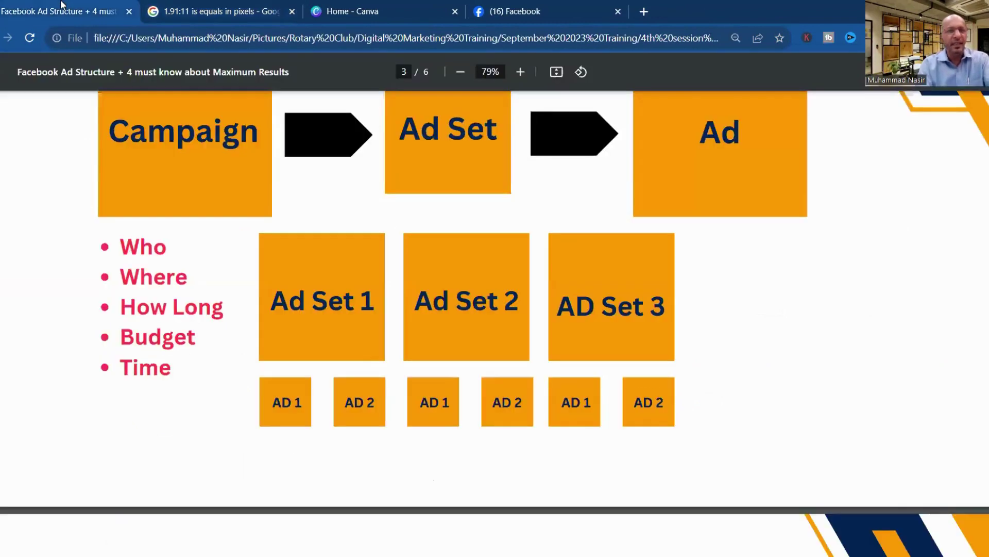